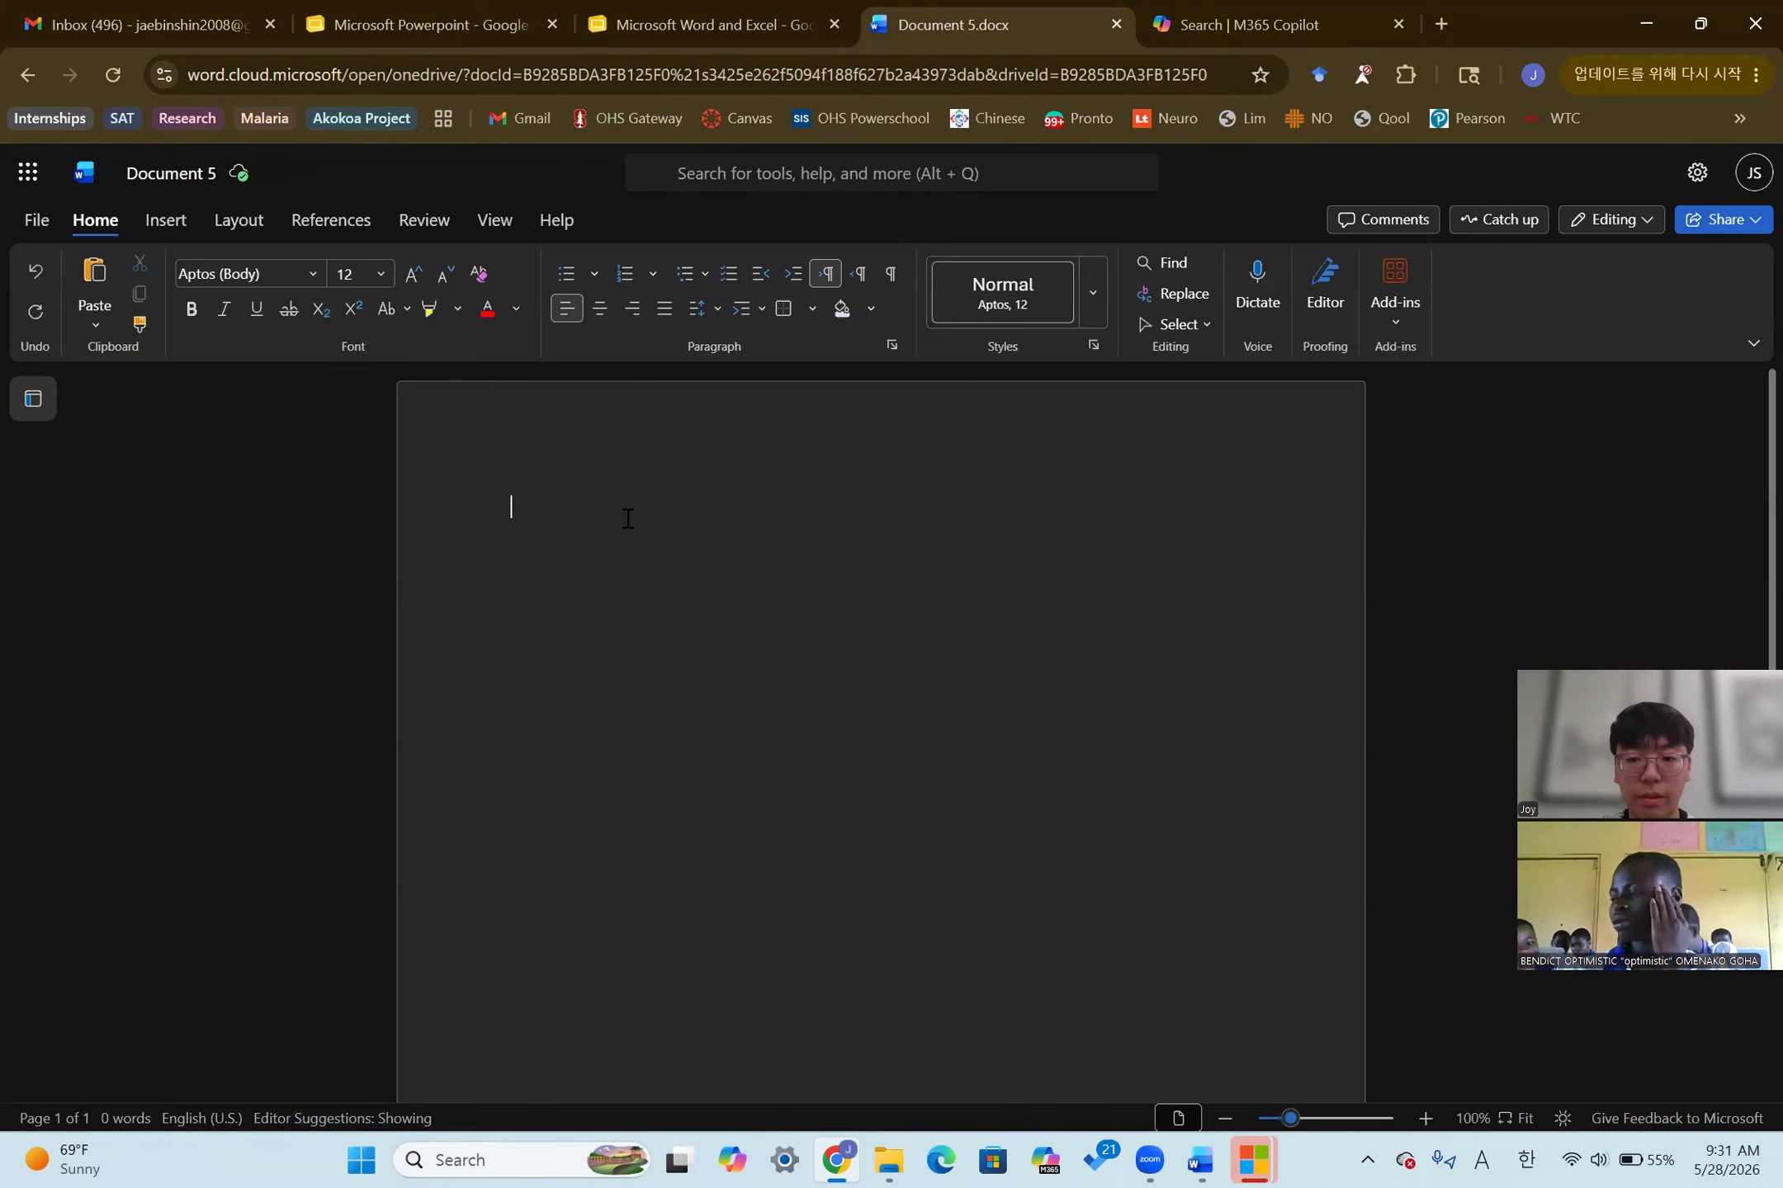
Write the sentence "I love to eat apples." in the blank document
type("I love to ")
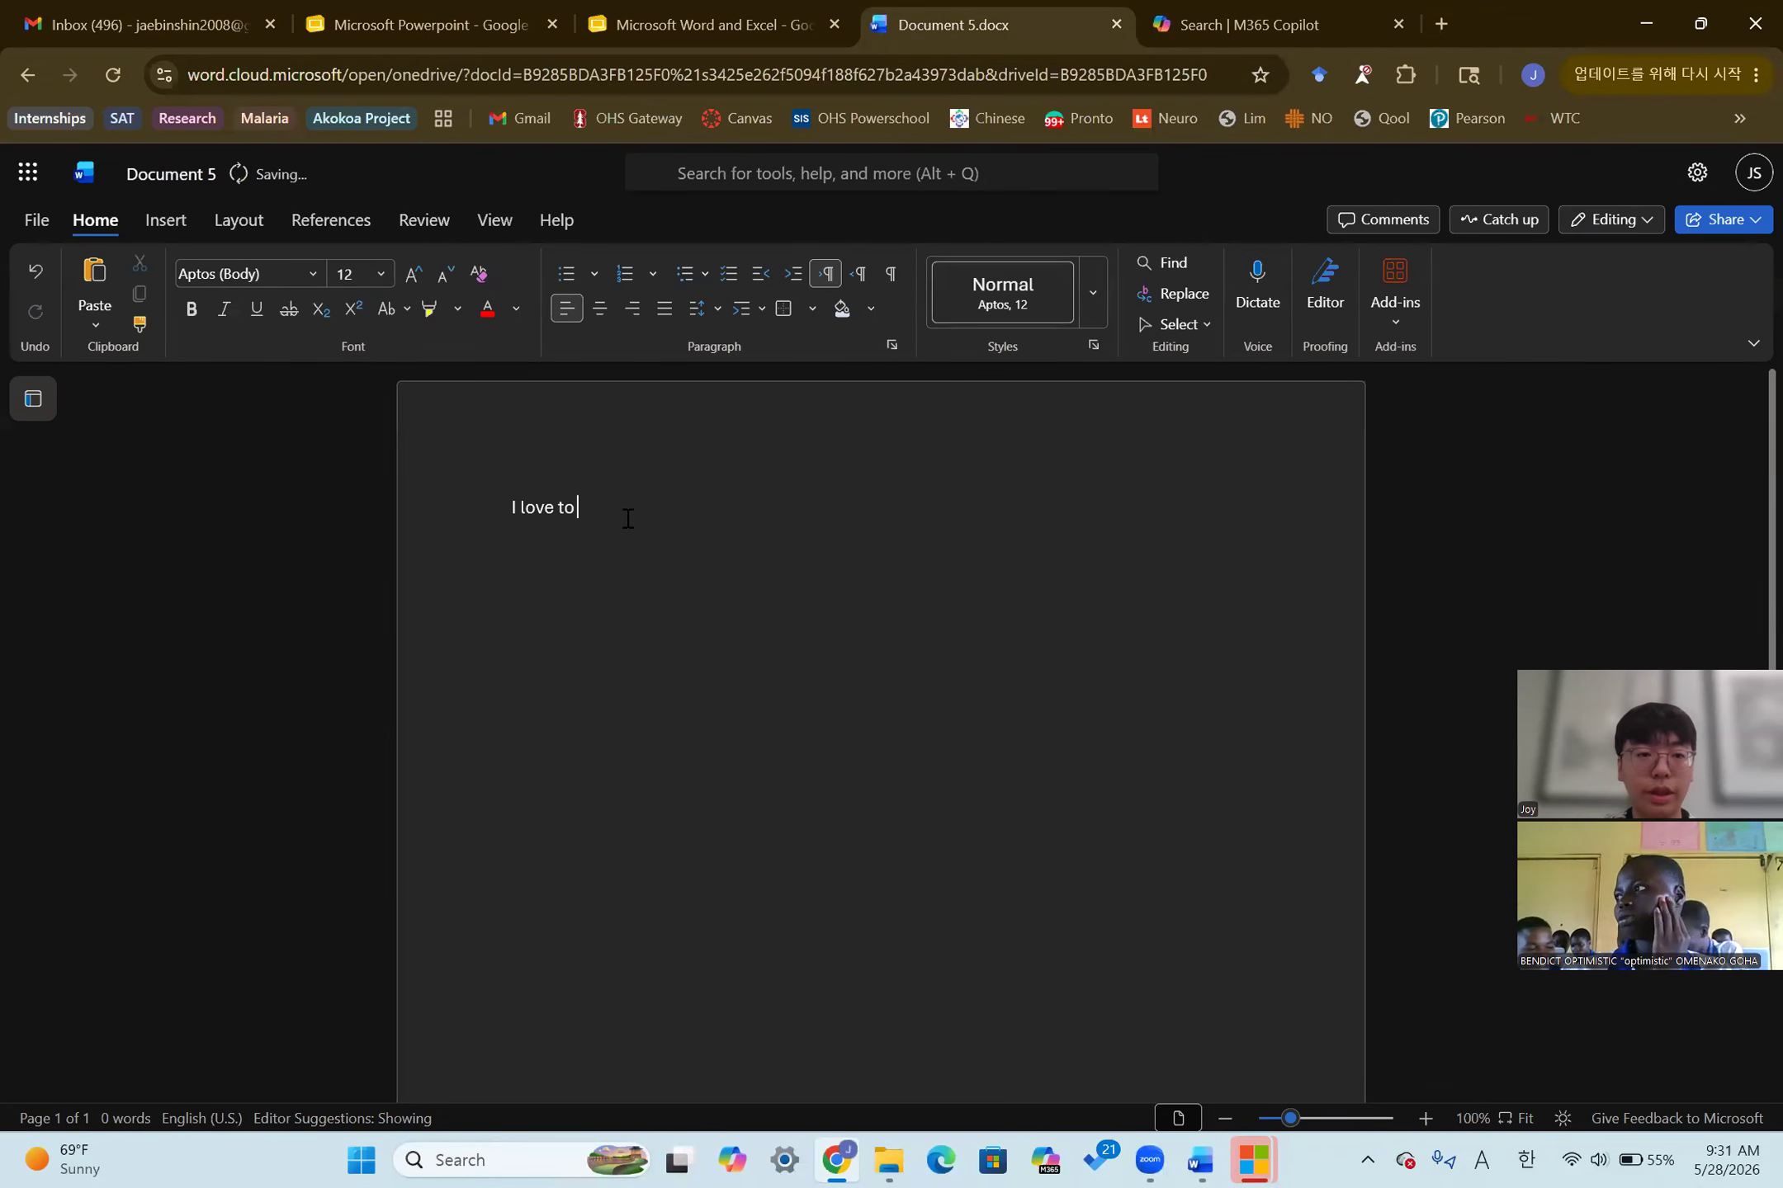
type("eat apples")
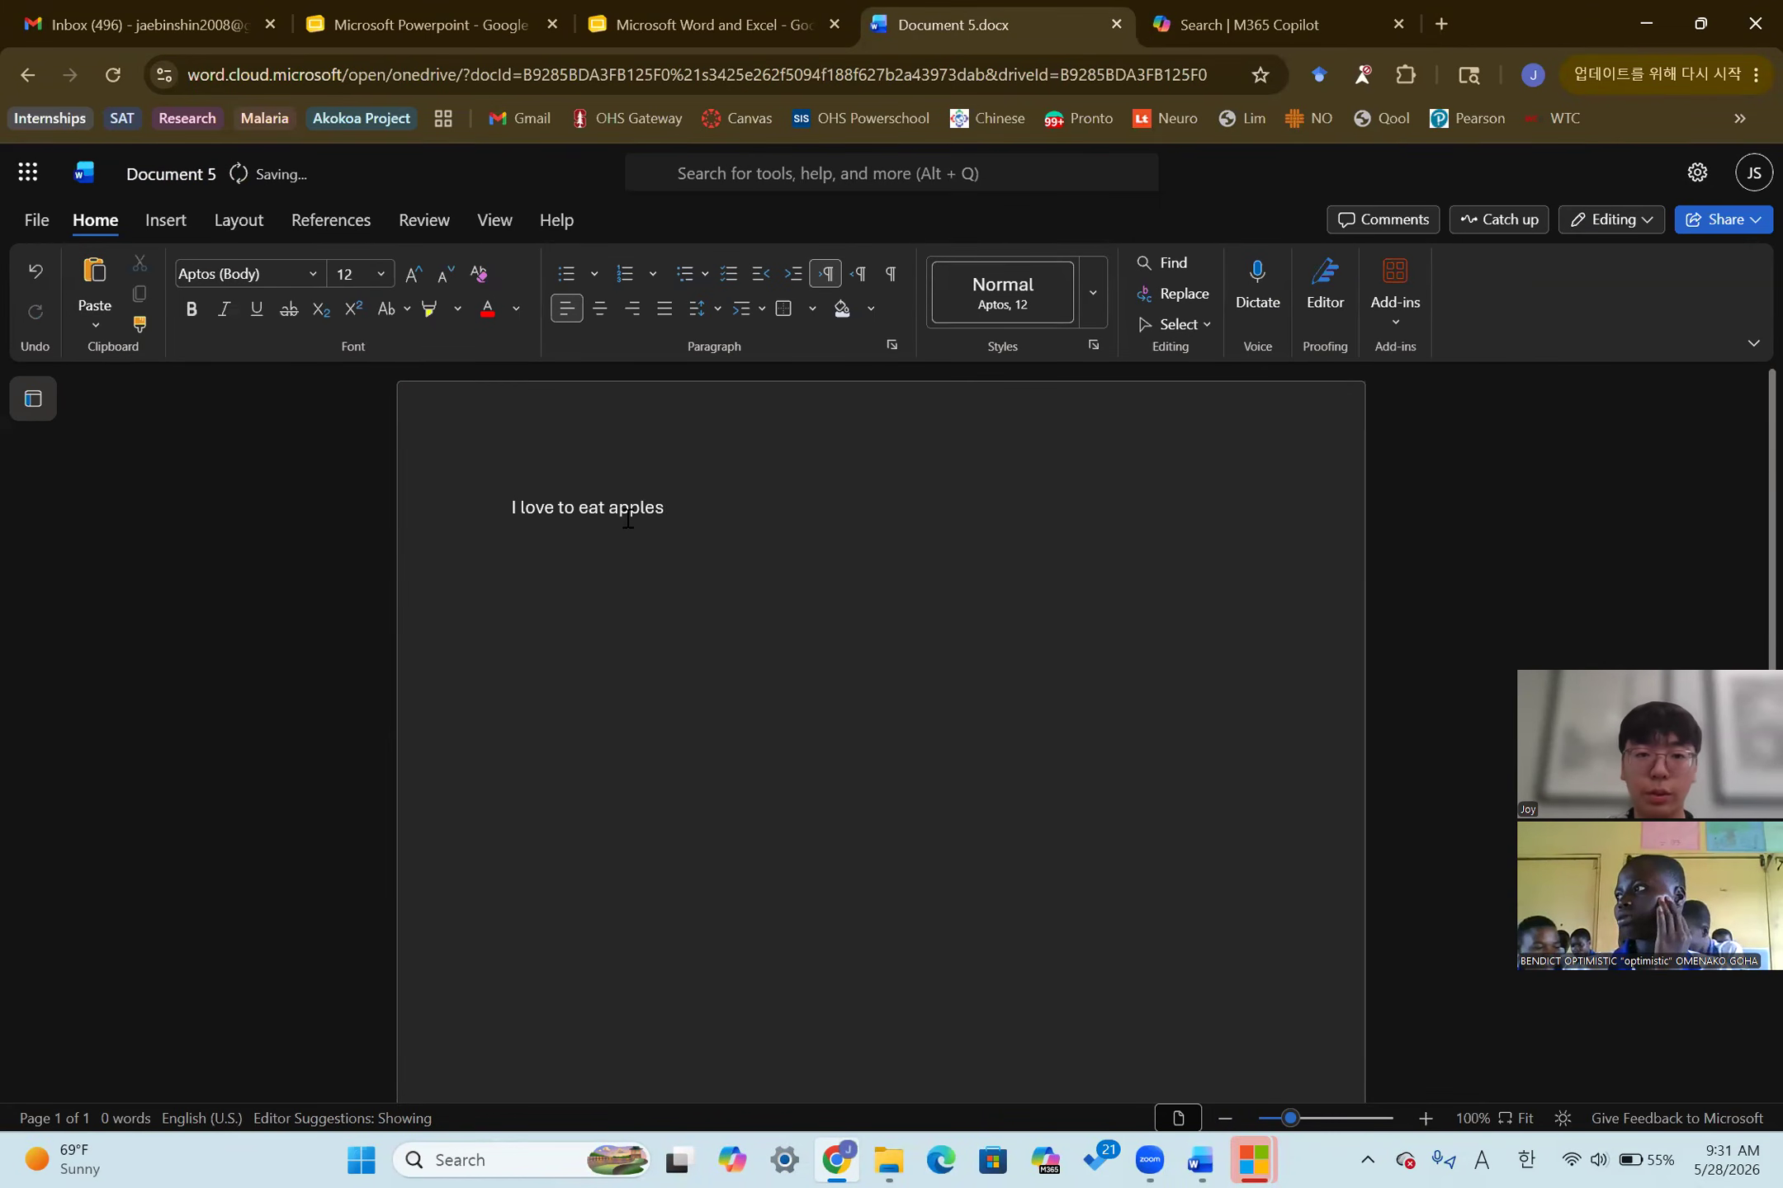
type(".")
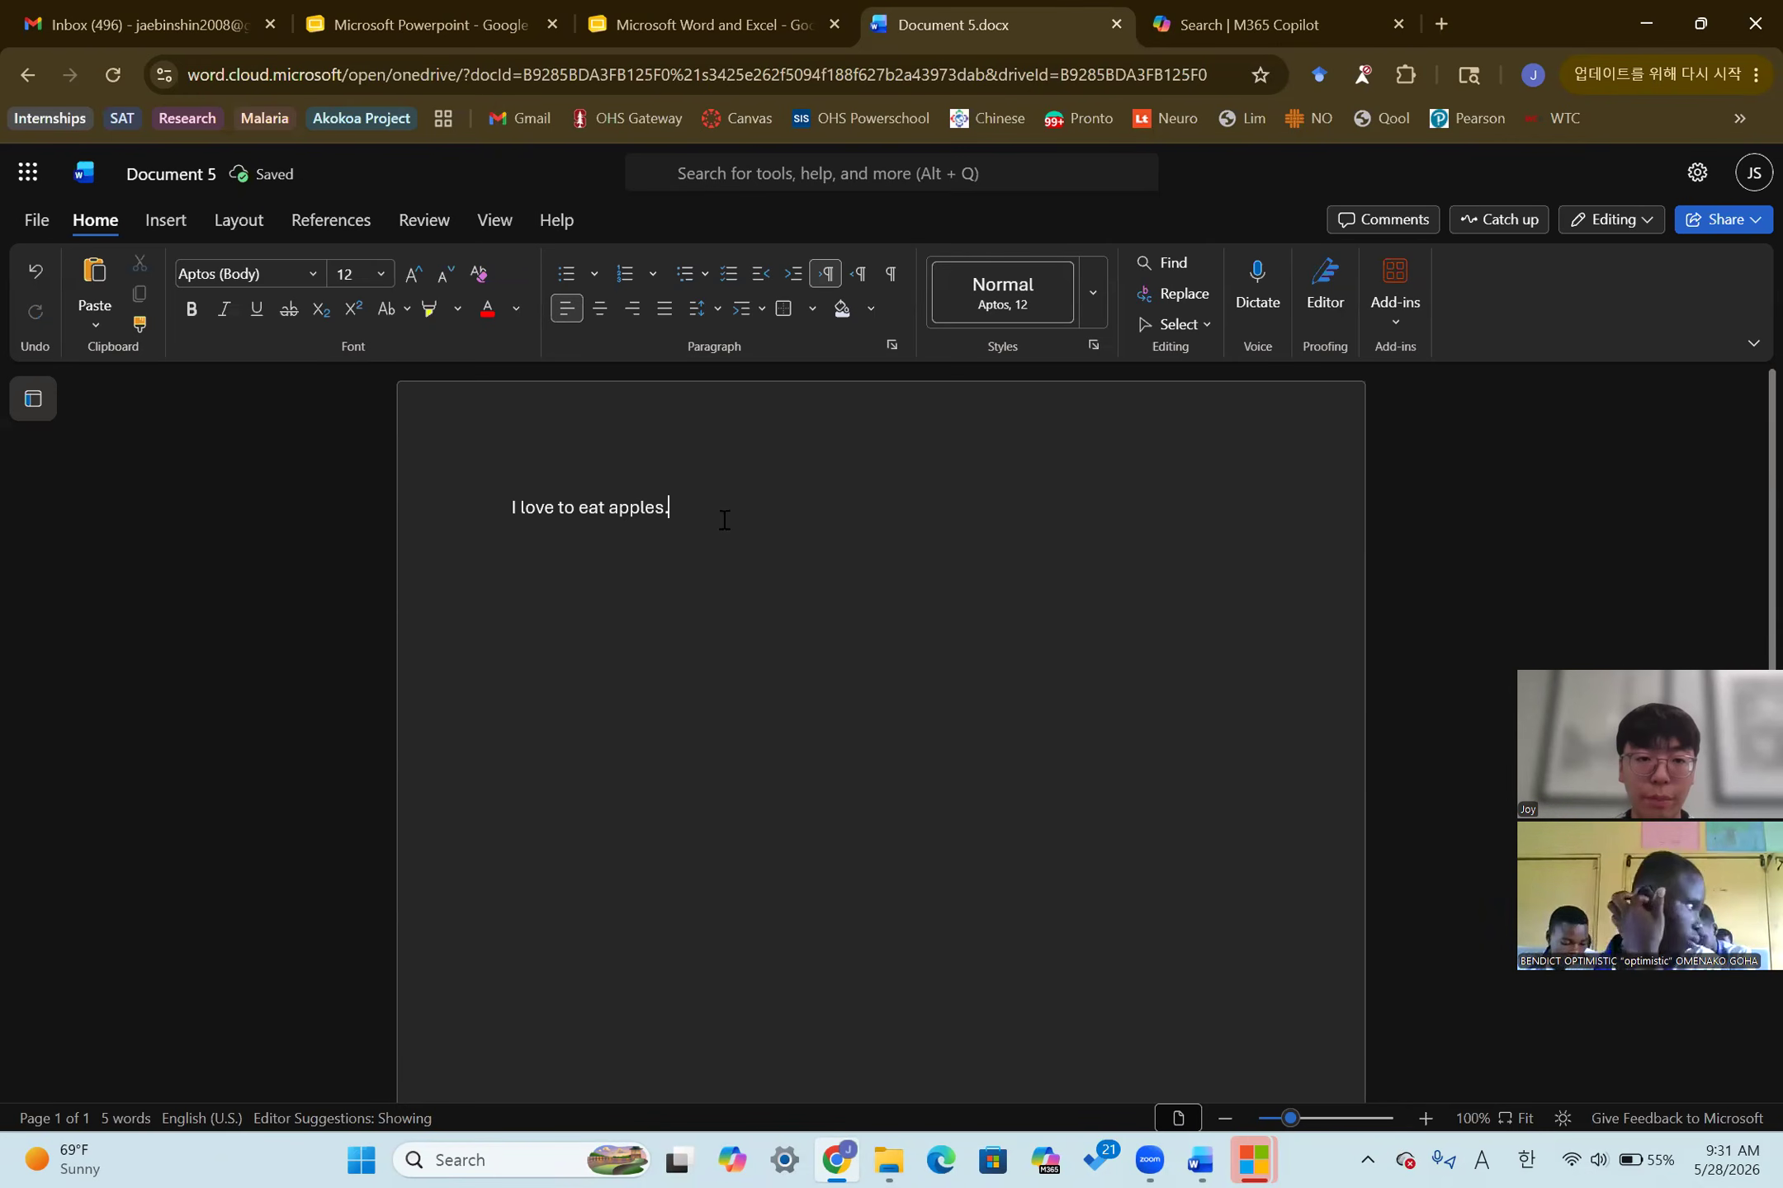
Delete the sentence about apples and write the word "Apple" in its place
right_click(479, 501)
left_click(867, 552)
key("BackSpace")
key("BackSpace")
key("BackSpace")
key("BackSpace")
key("BackSpace")
key("BackSpace")
key("BackSpace")
key("BackSpace")
key("BackSpace")
key("BackSpace")
key("BackSpace")
key("BackSpace")
key("BackSpace")
key("BackSpace")
key("BackSpace")
key("BackSpace")
key("ctrl+z")
type("Apple")
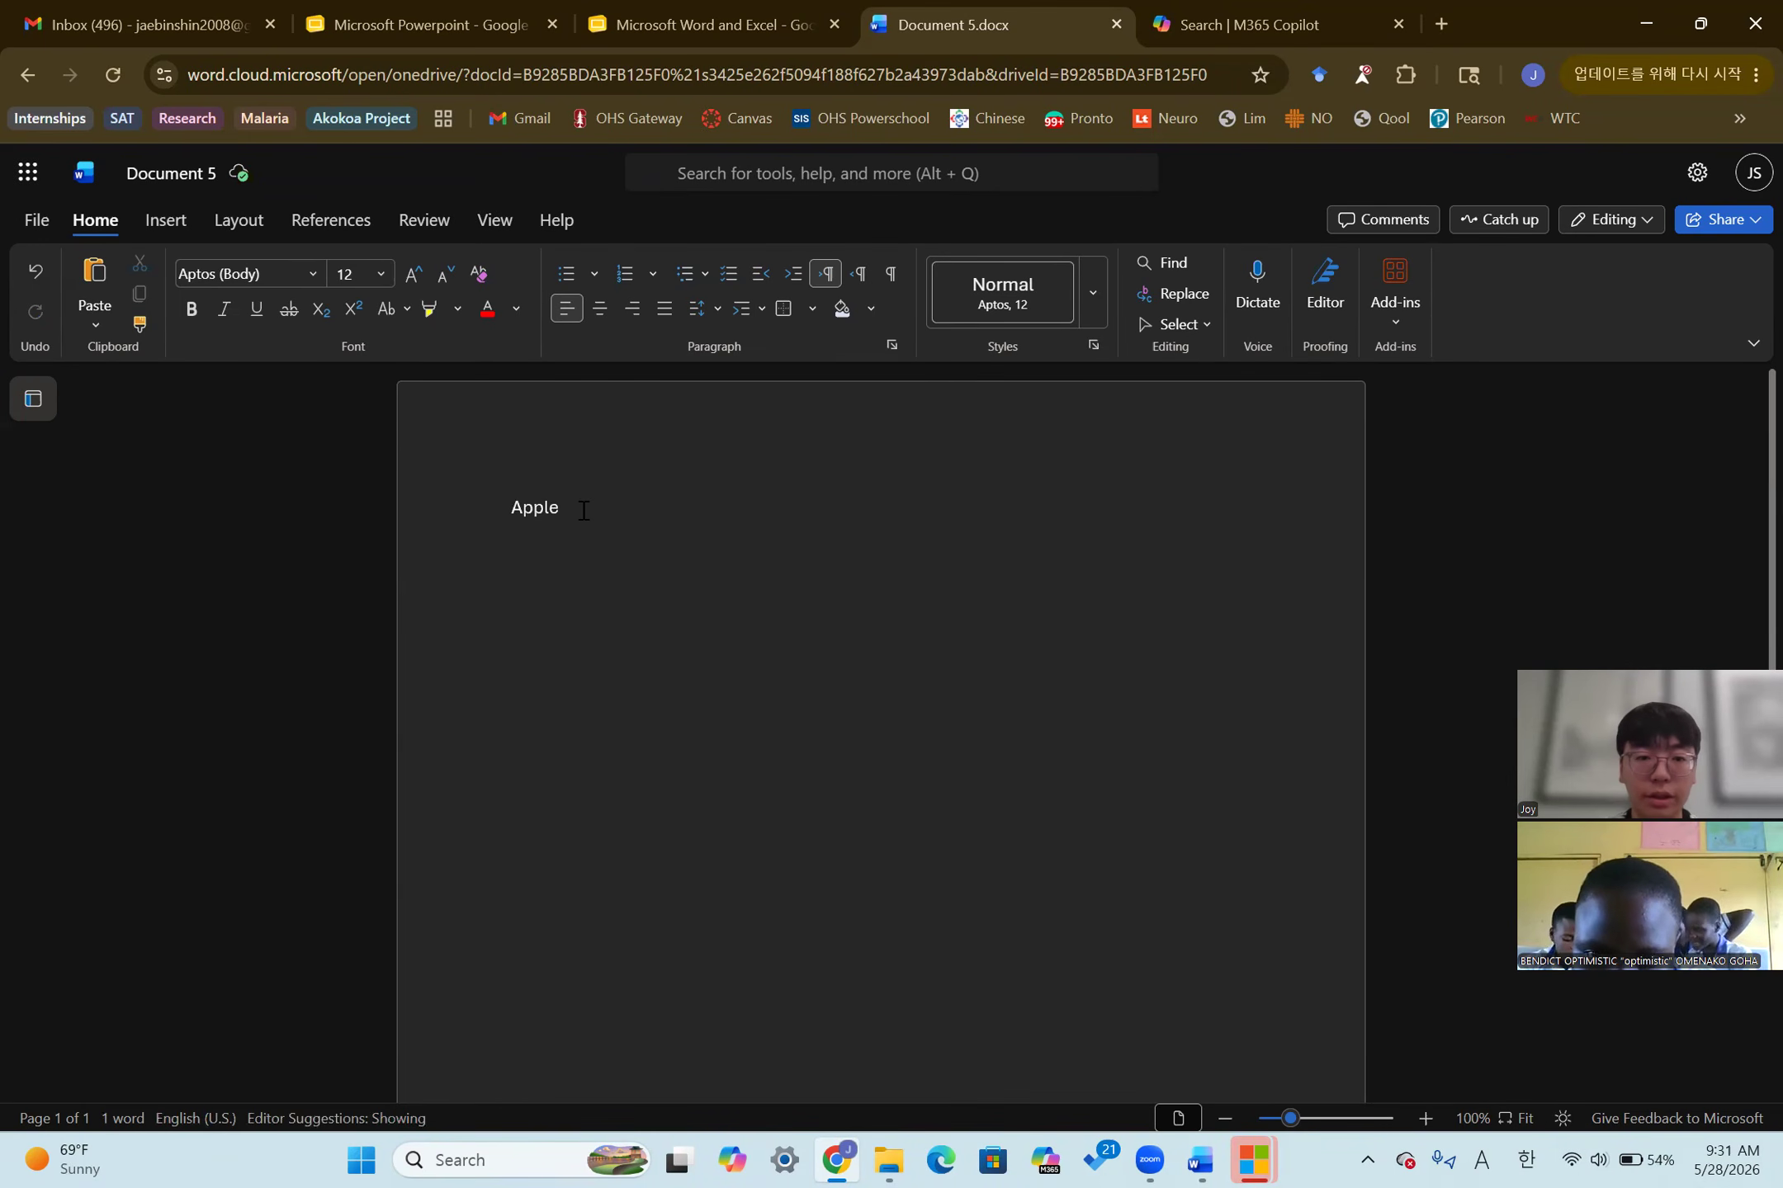
Change the font of the word "Apple" to Courier New
left_click_drag(566, 508, 506, 520)
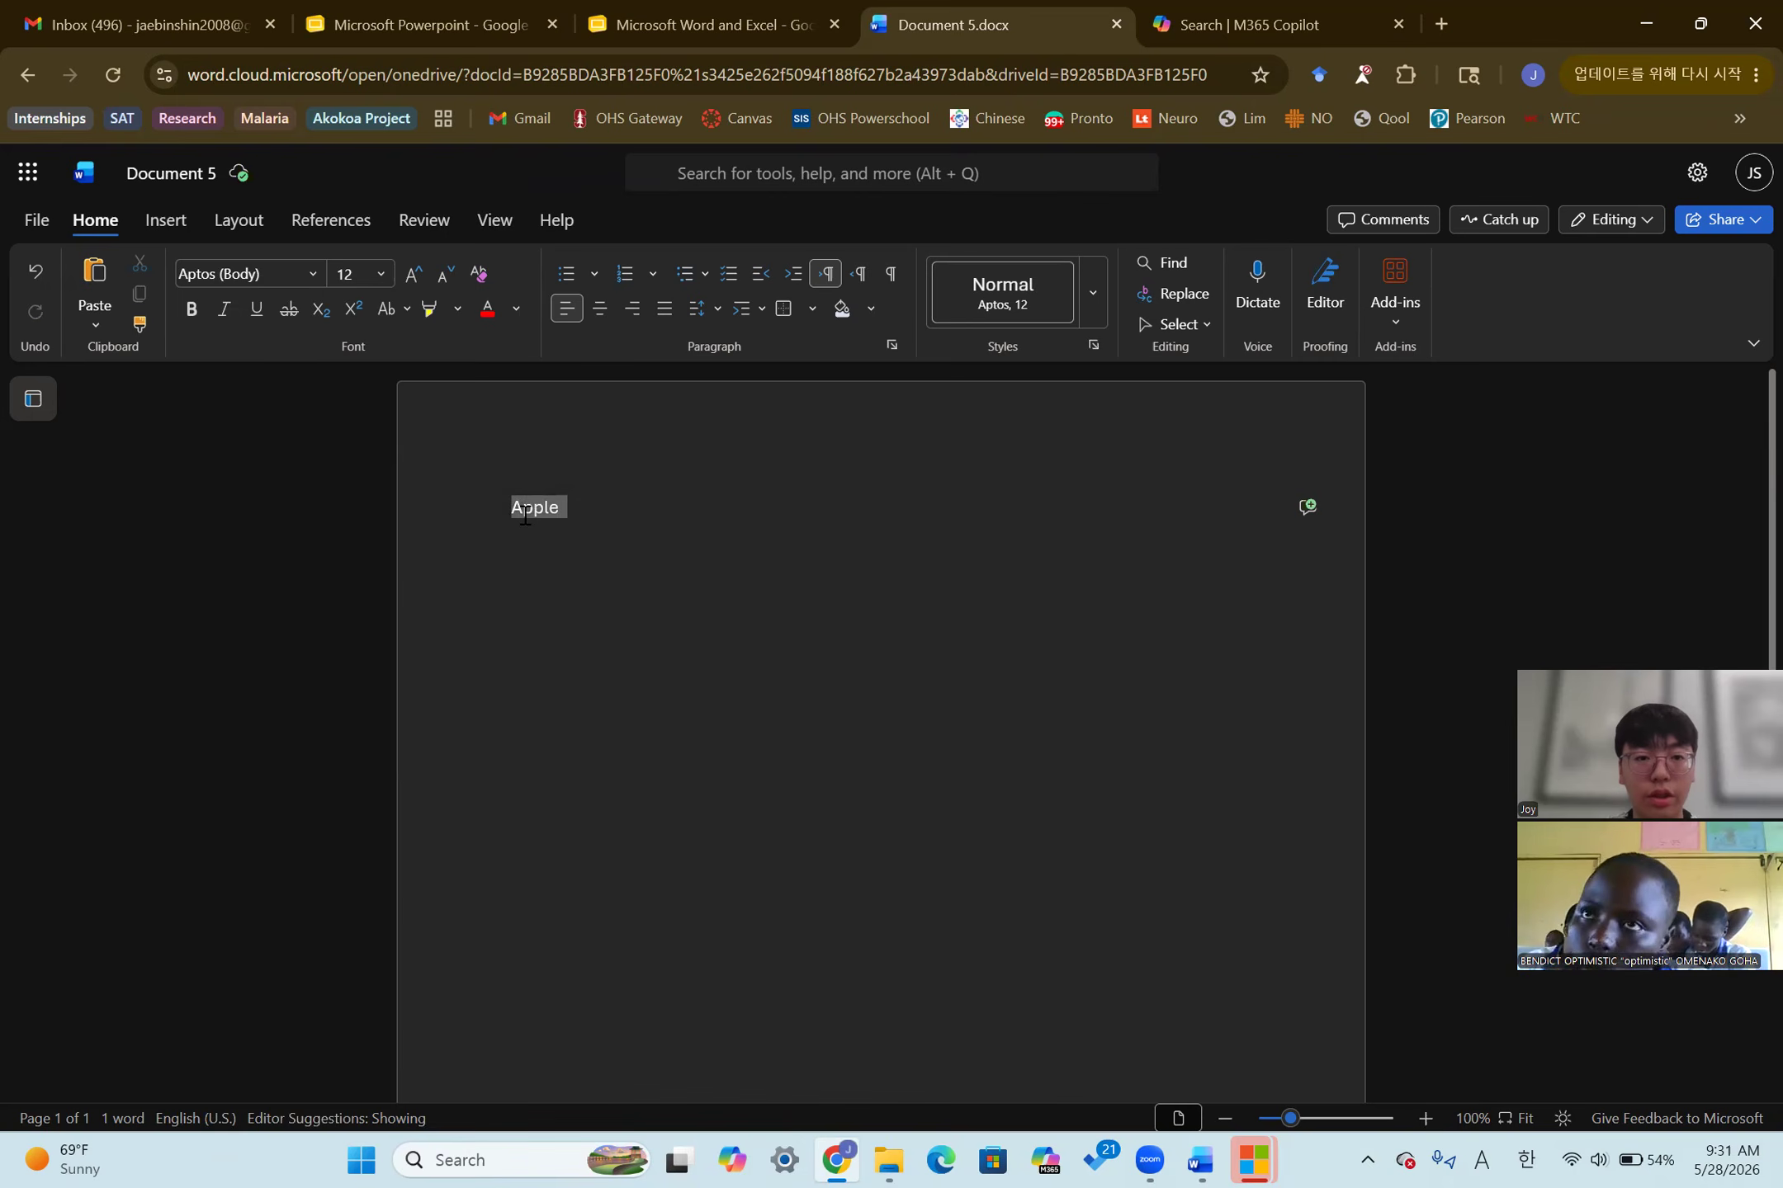
scroll(505, 520, "up", 5, "ctrl")
scroll(525, 515, "down", 5, "ctrl")
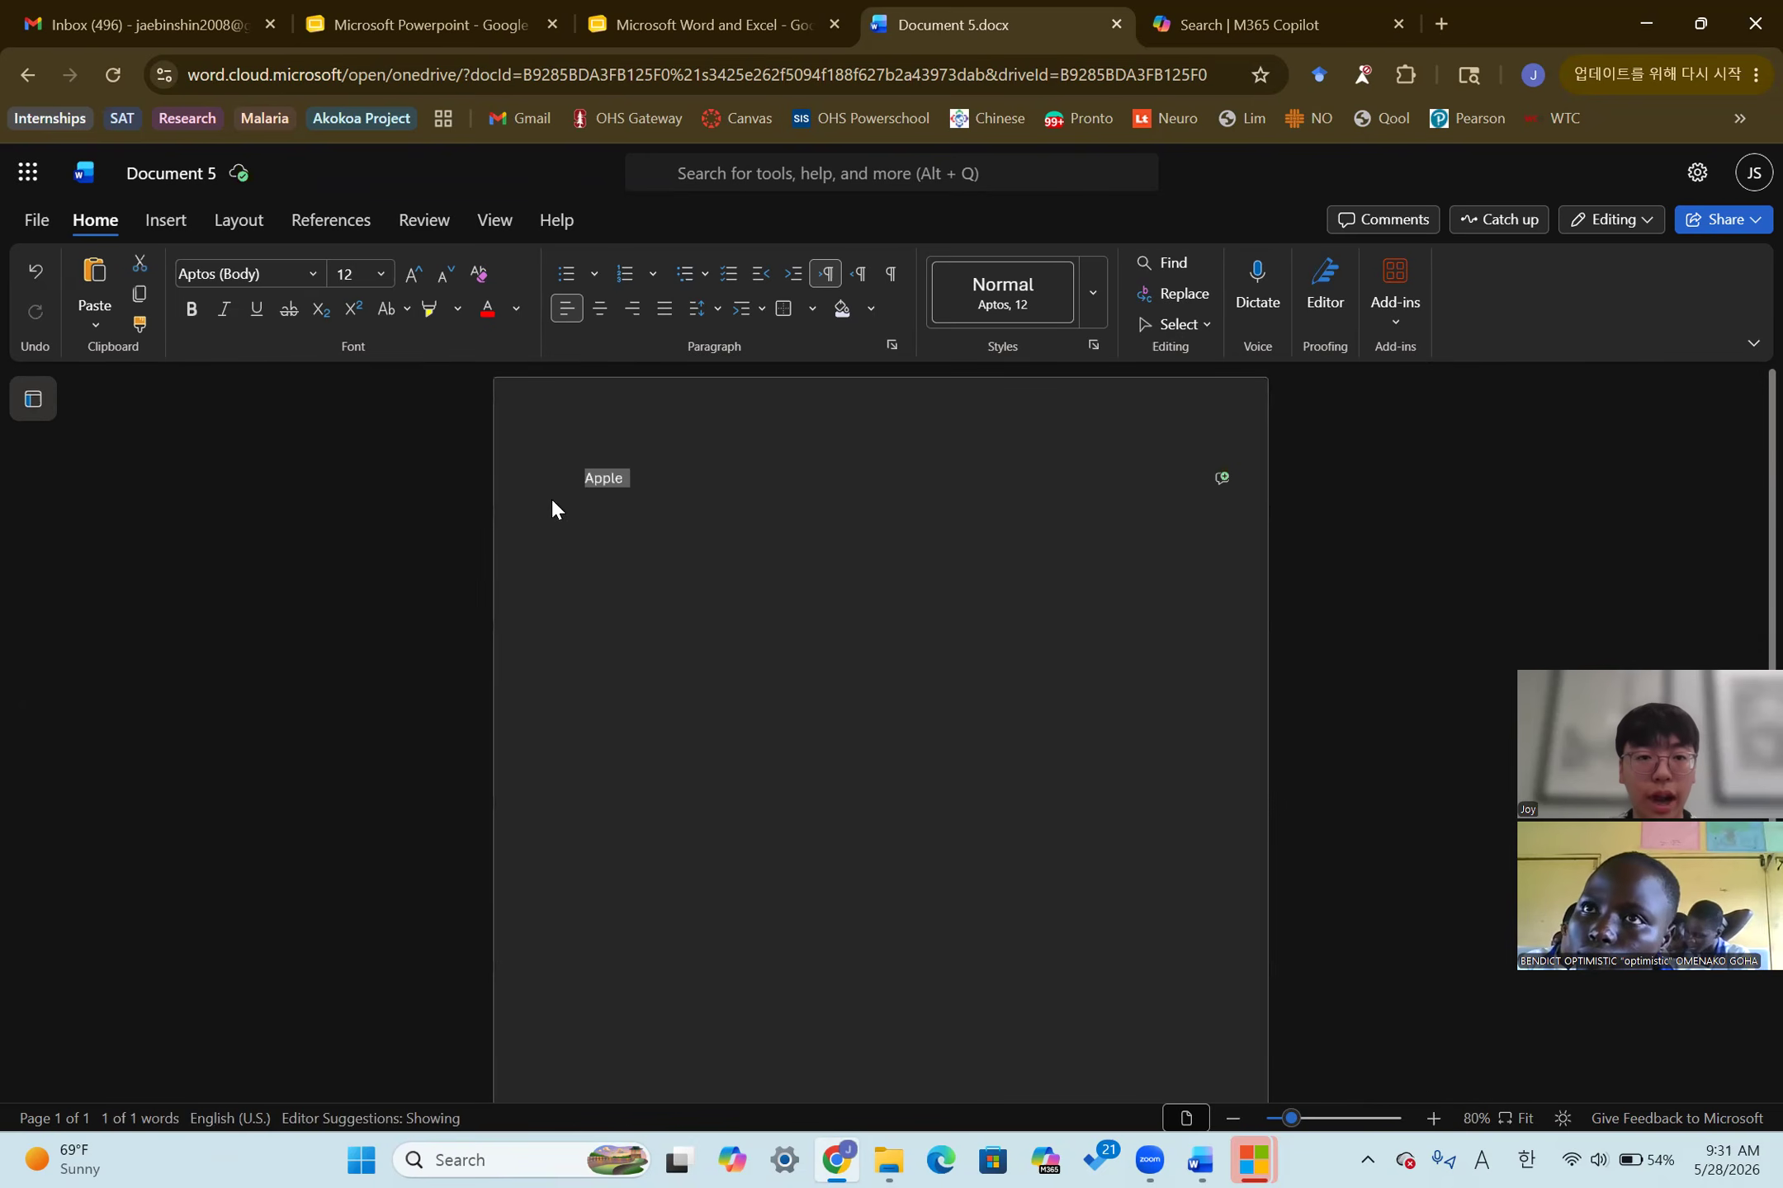
scroll(553, 496, "up", 4, "ctrl")
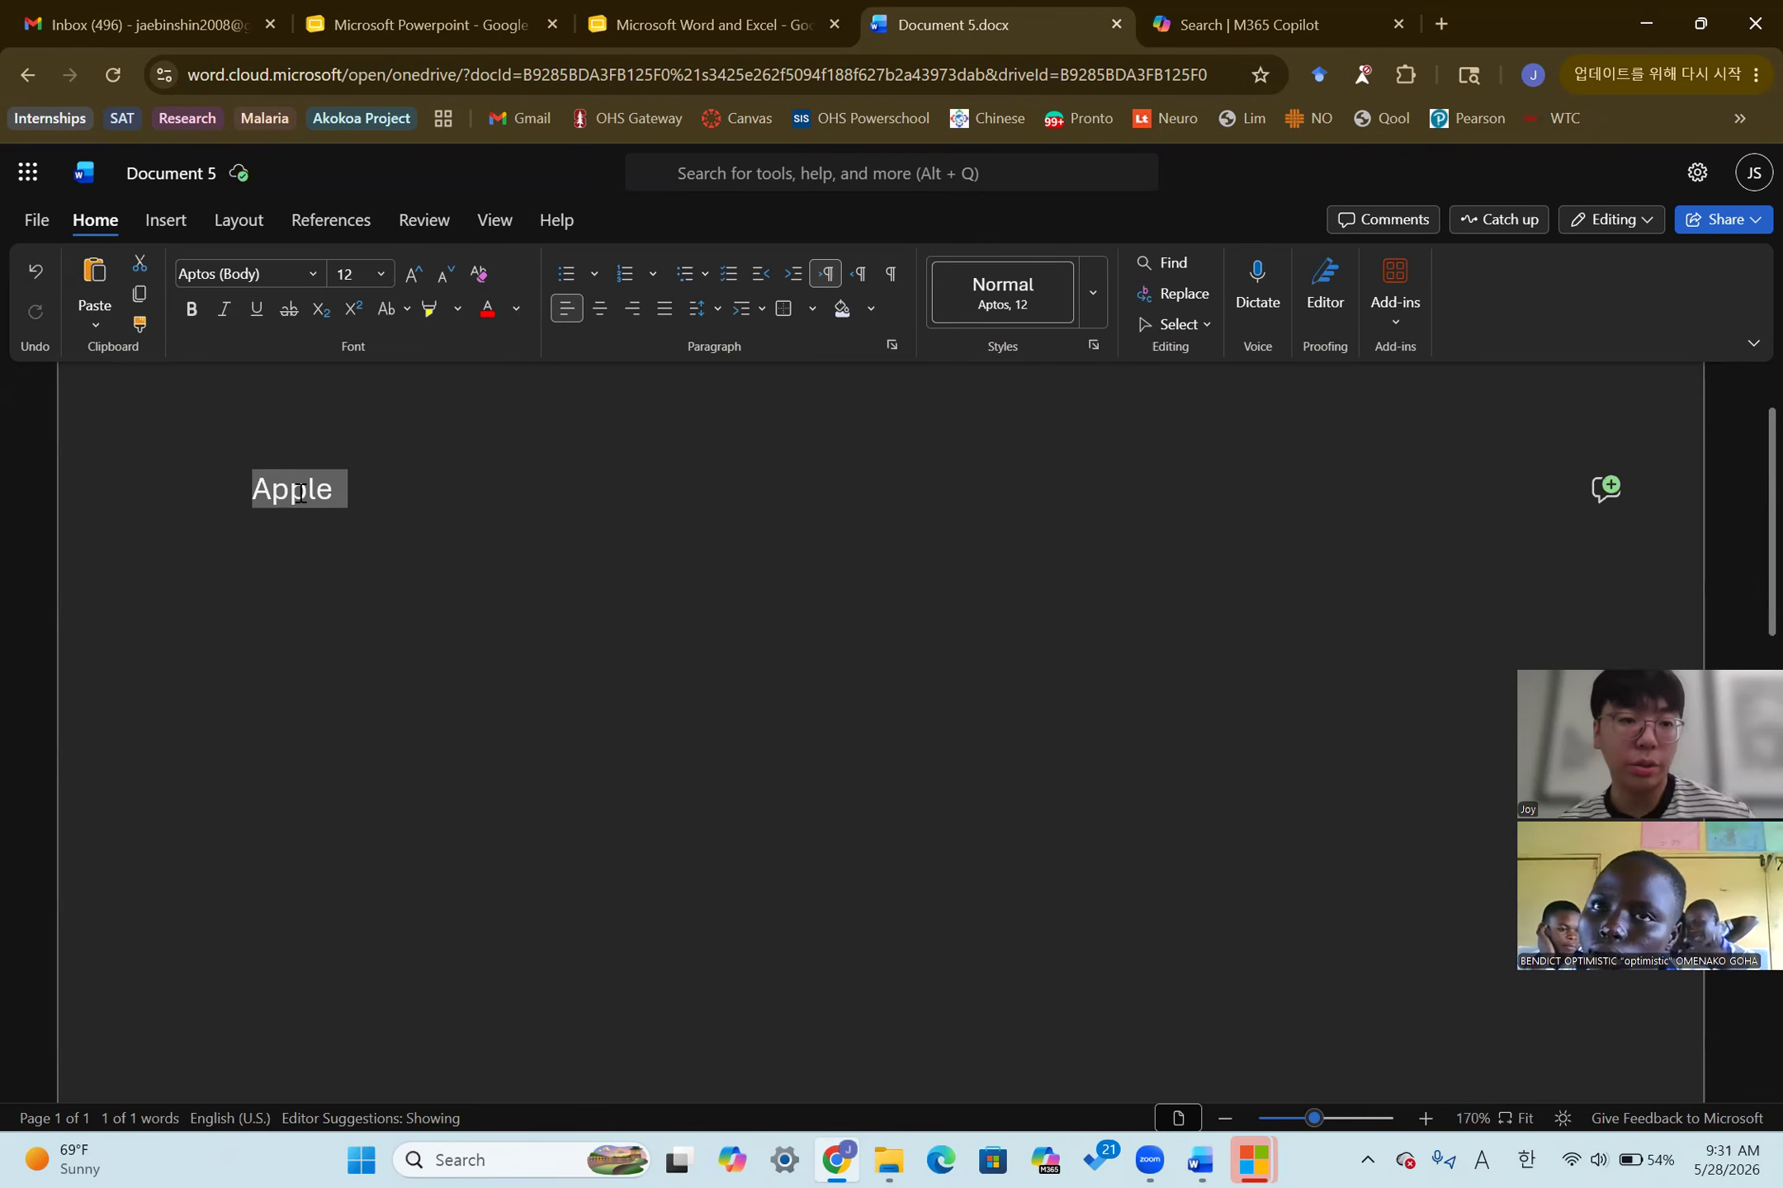
left_click(310, 280)
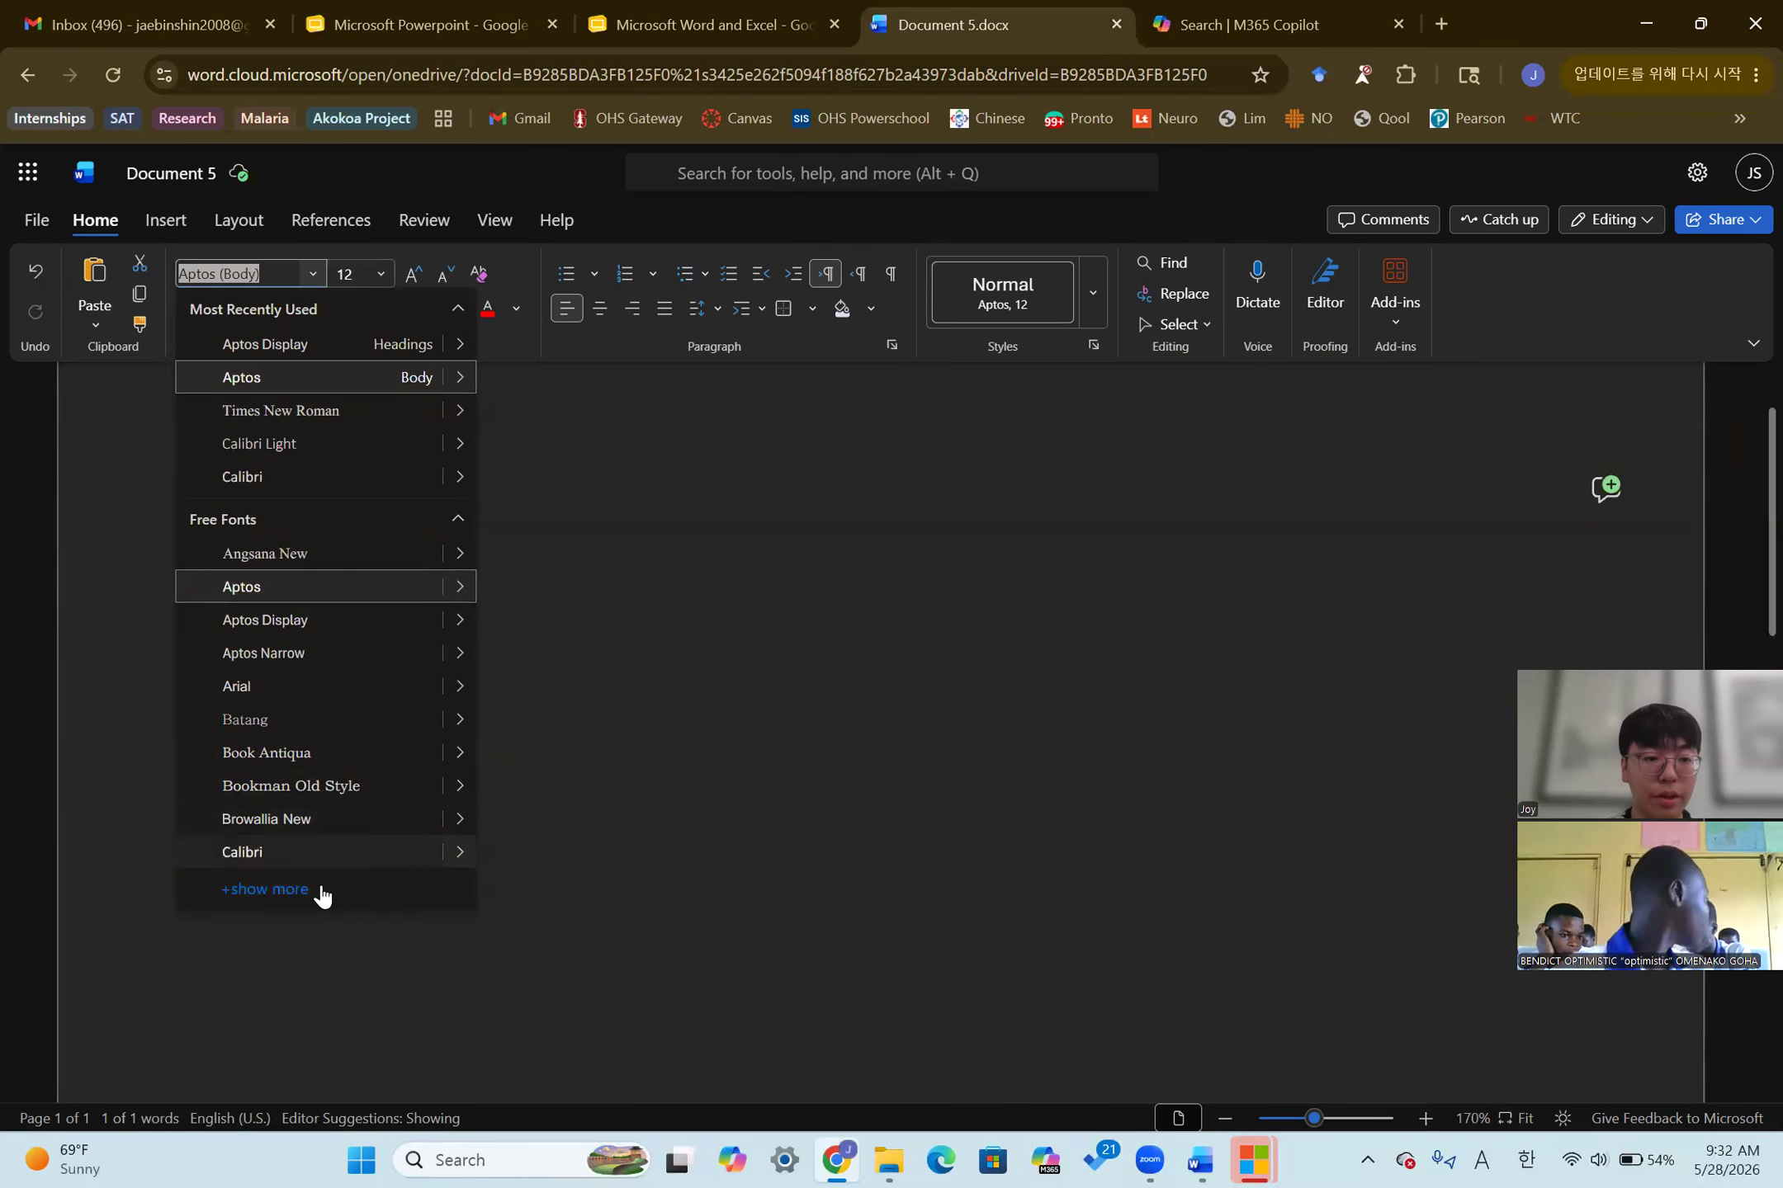
left_click(266, 889)
scroll(350, 830, "down", 5)
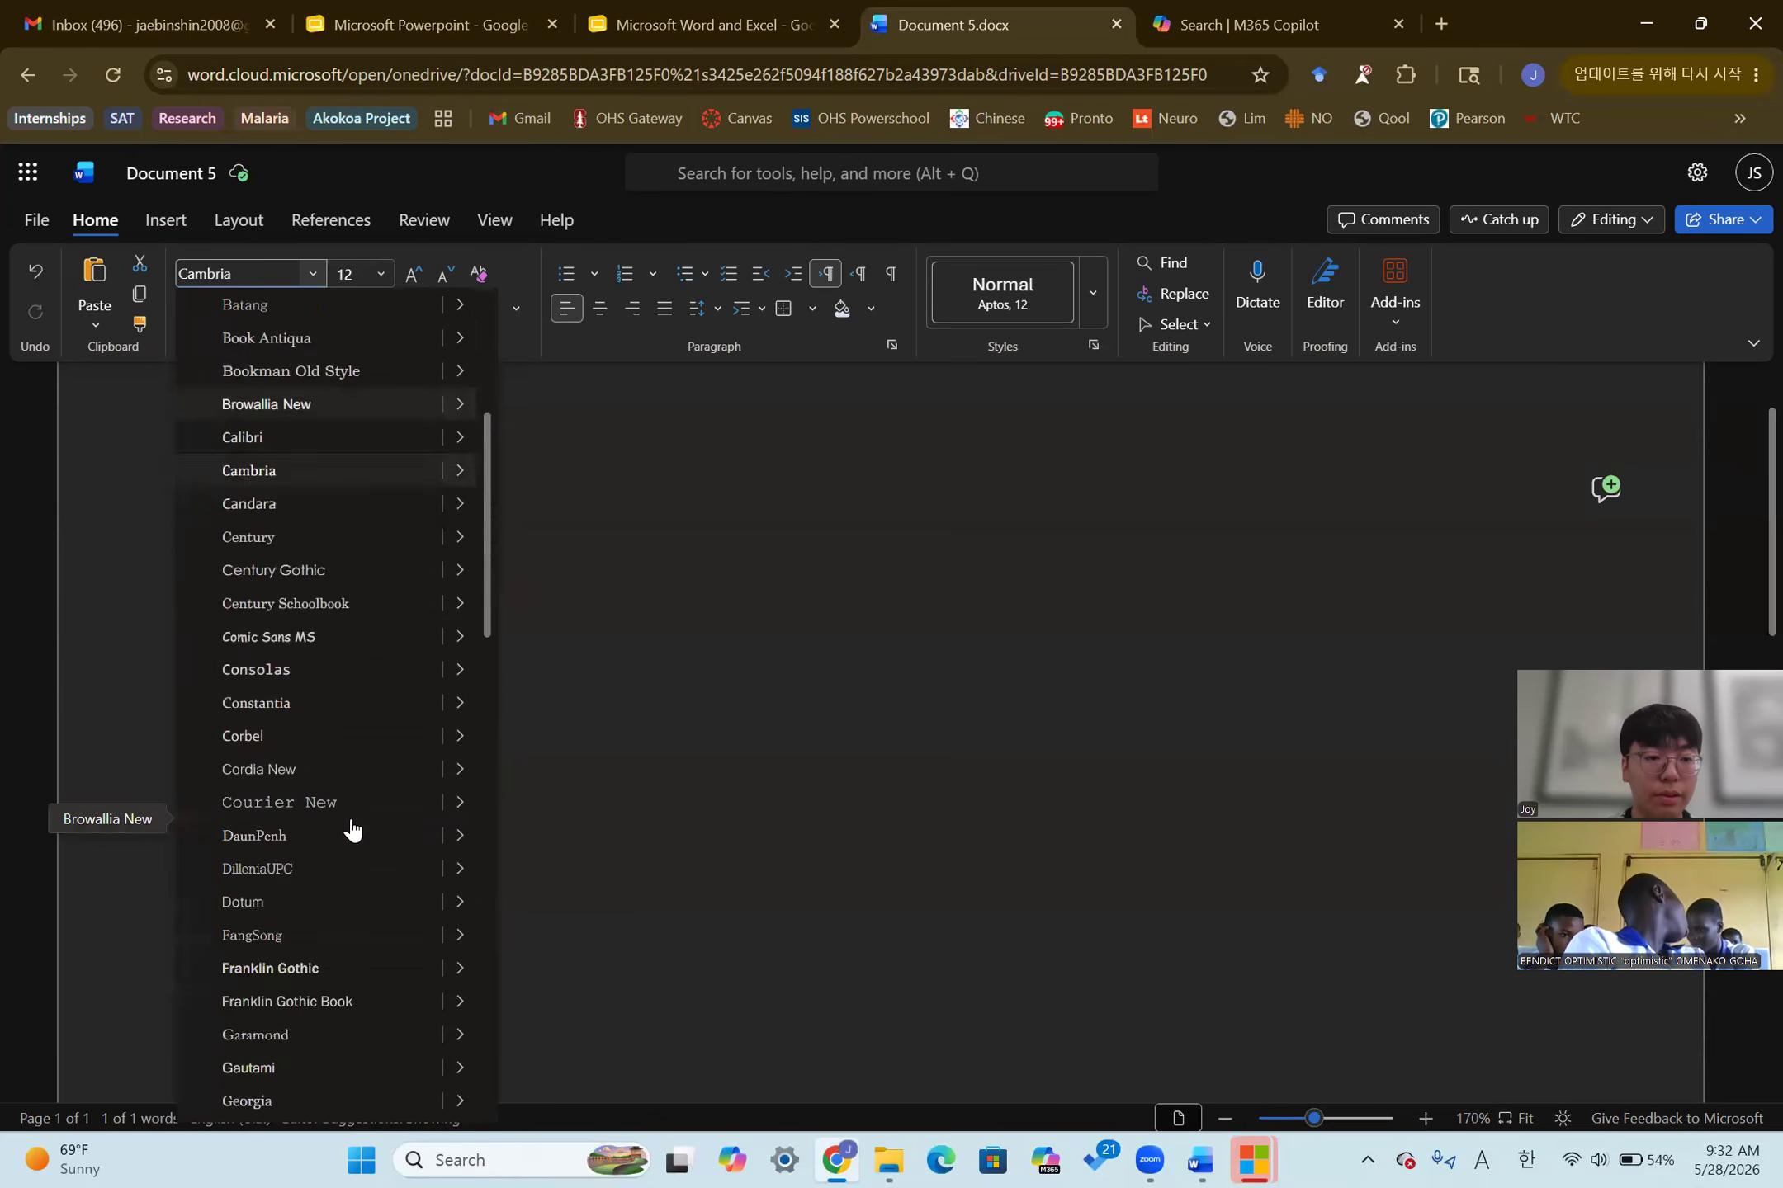
scroll(351, 829, "down", 1)
scroll(353, 830, "down", 1)
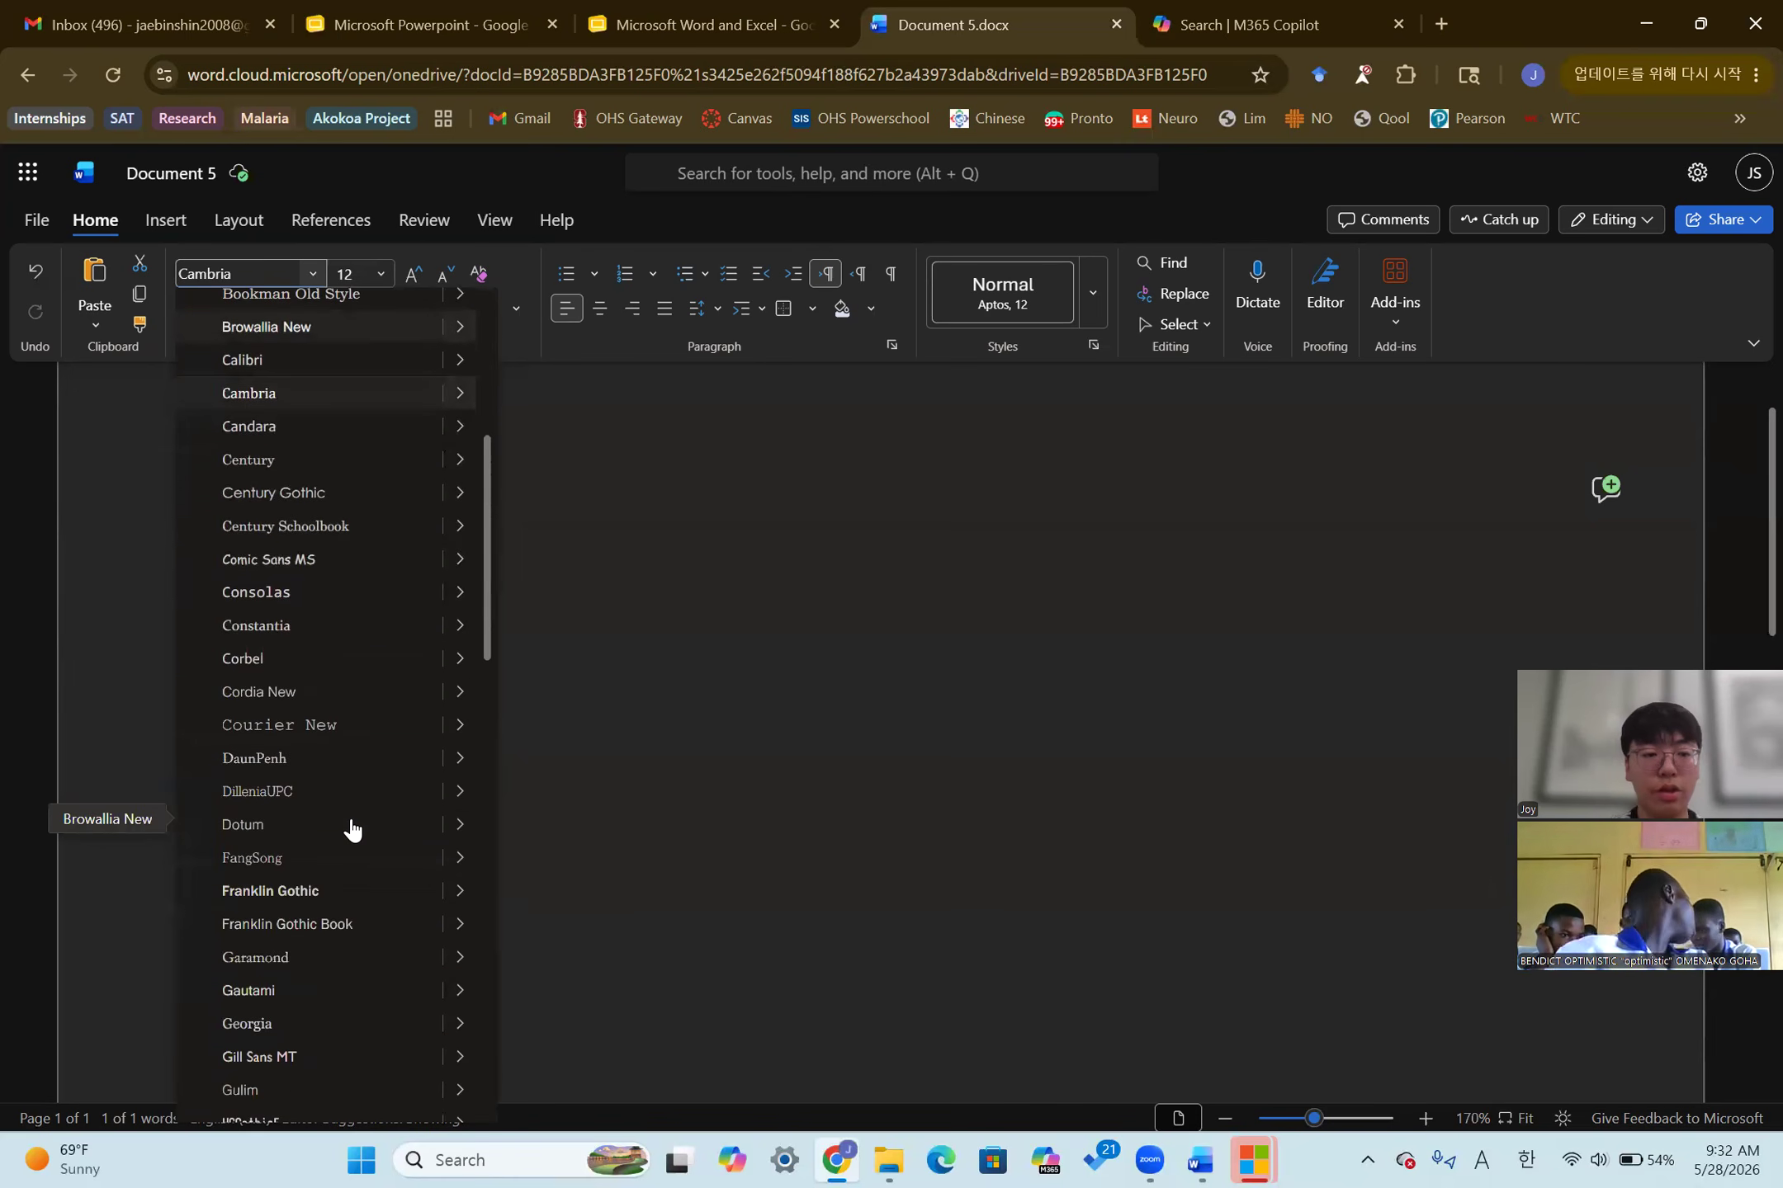
left_click(314, 739)
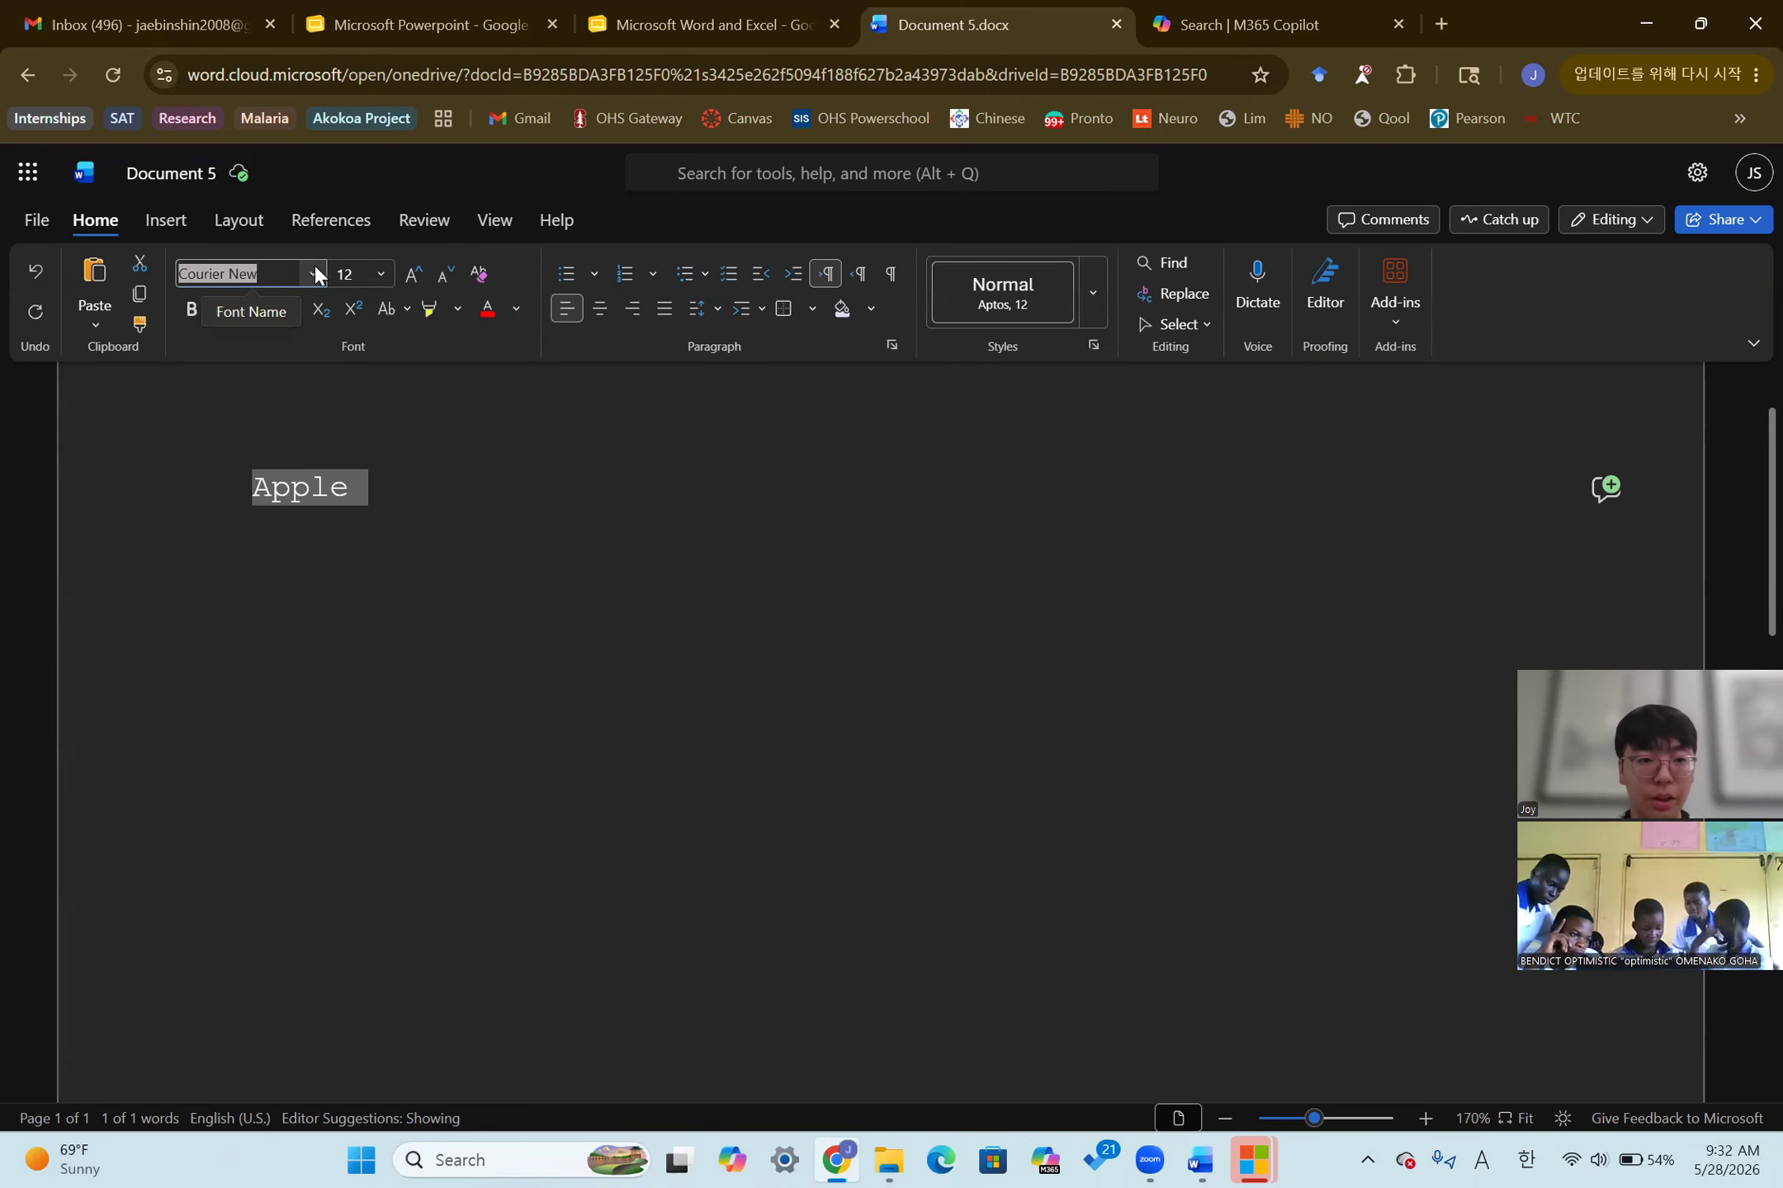
Try to set the font size of the word "Apple" to 28
left_click(382, 274)
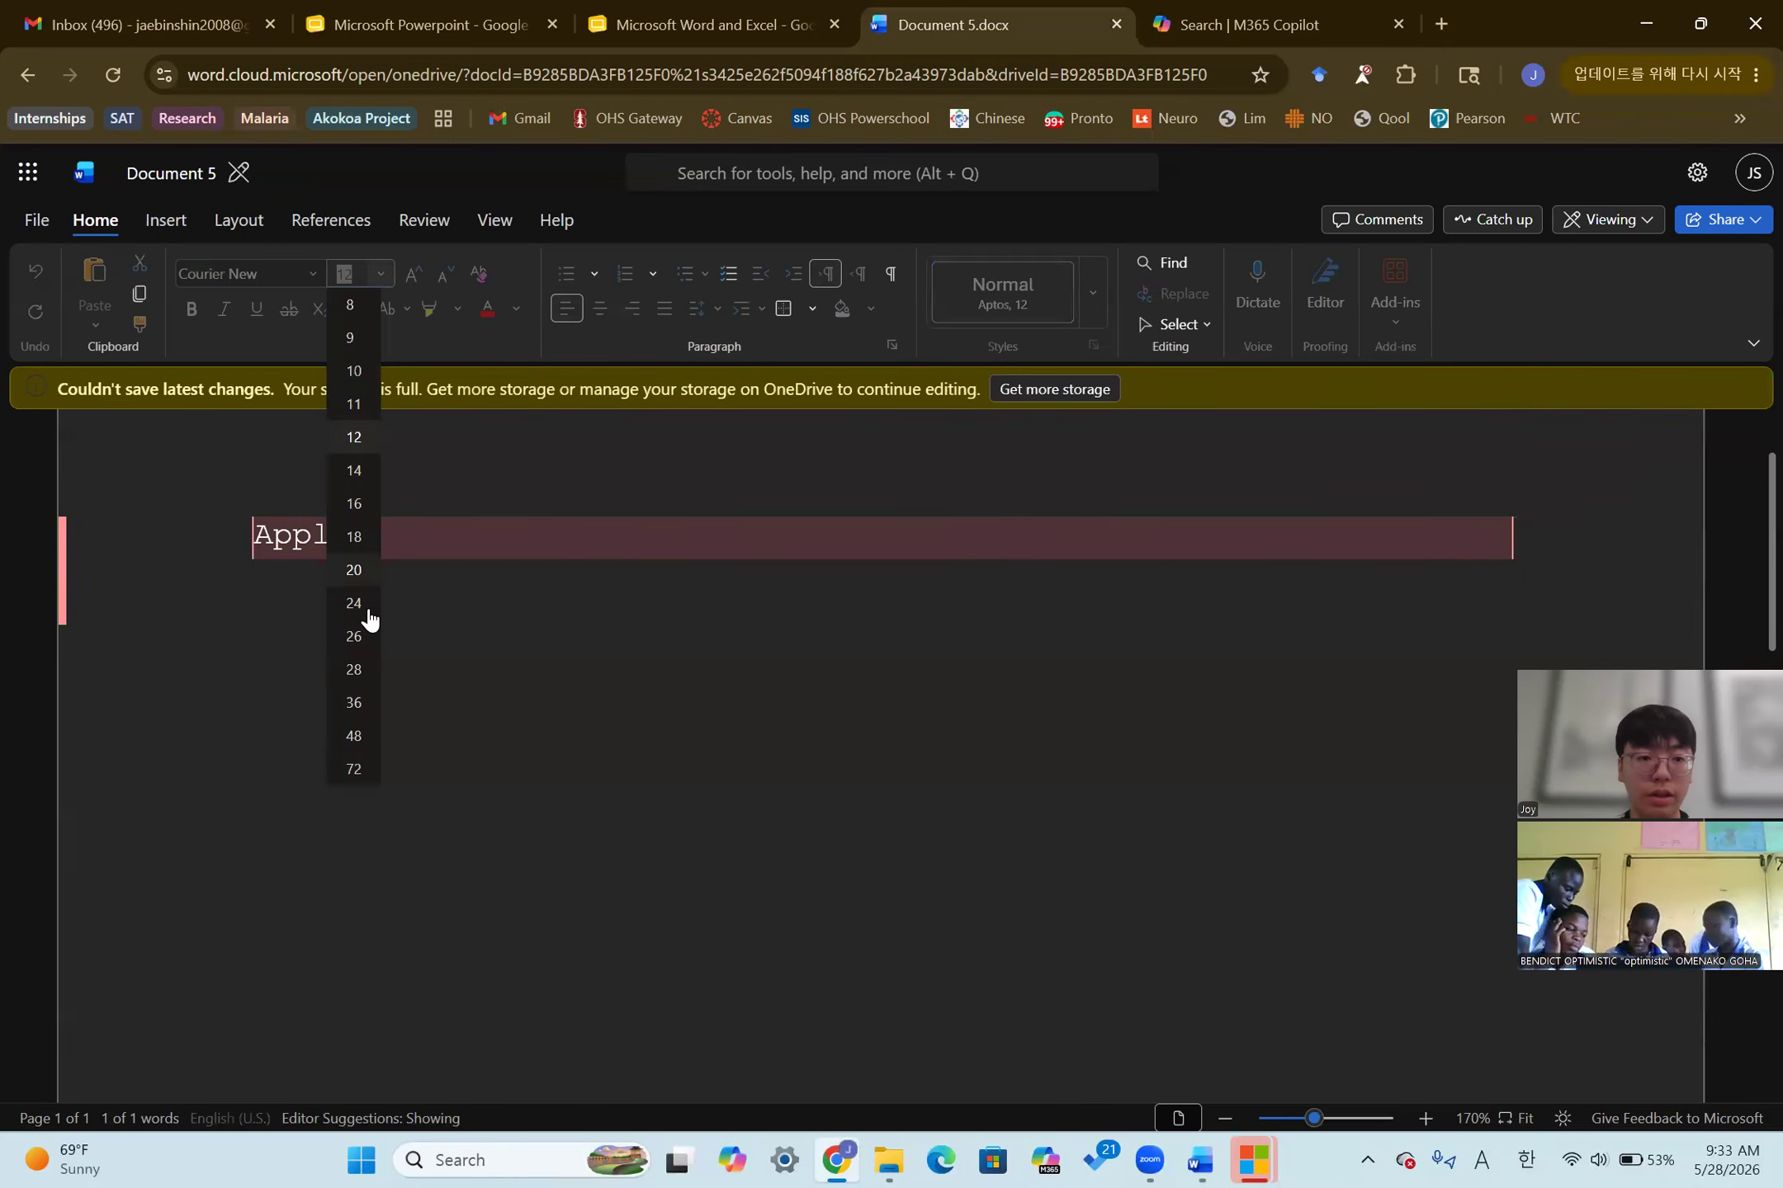
left_click(354, 669)
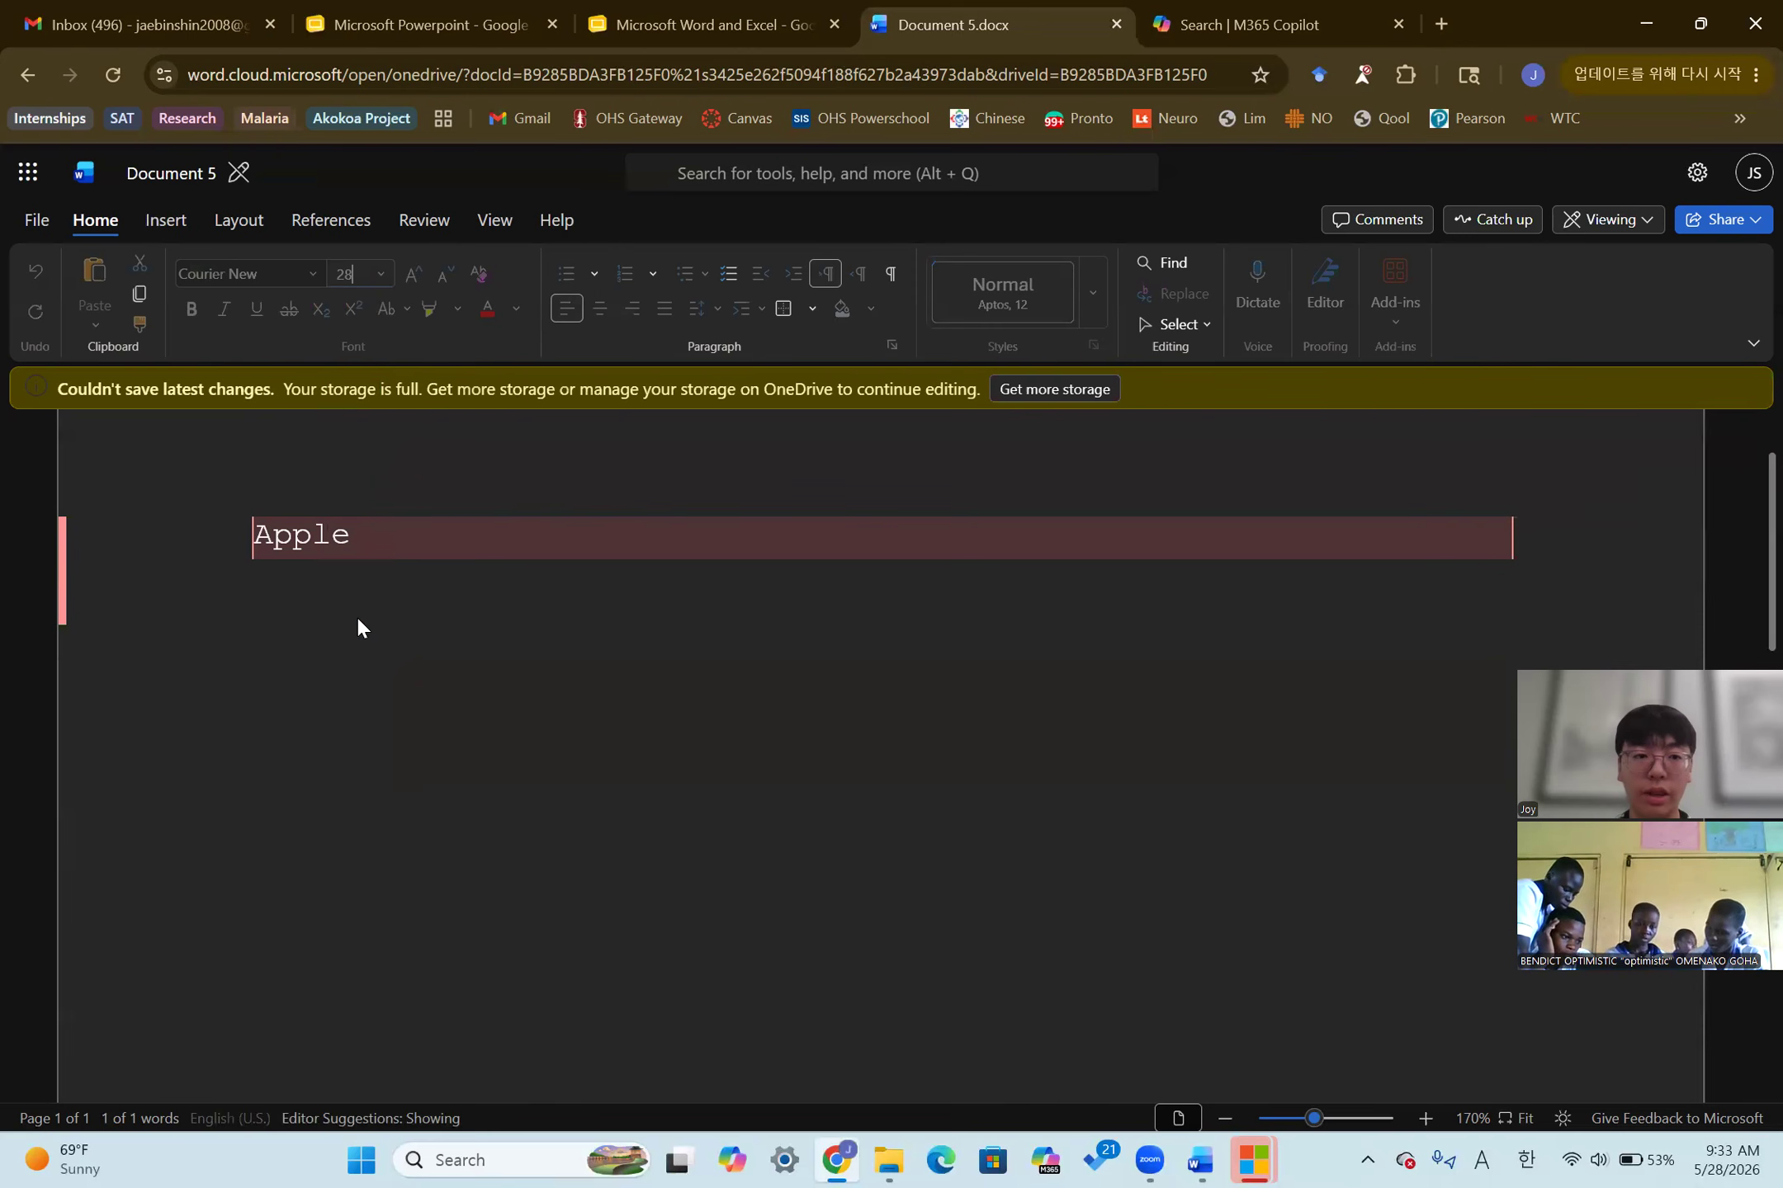
left_click(469, 576)
scroll(468, 574, "down", 8)
scroll(466, 573, "up", 1)
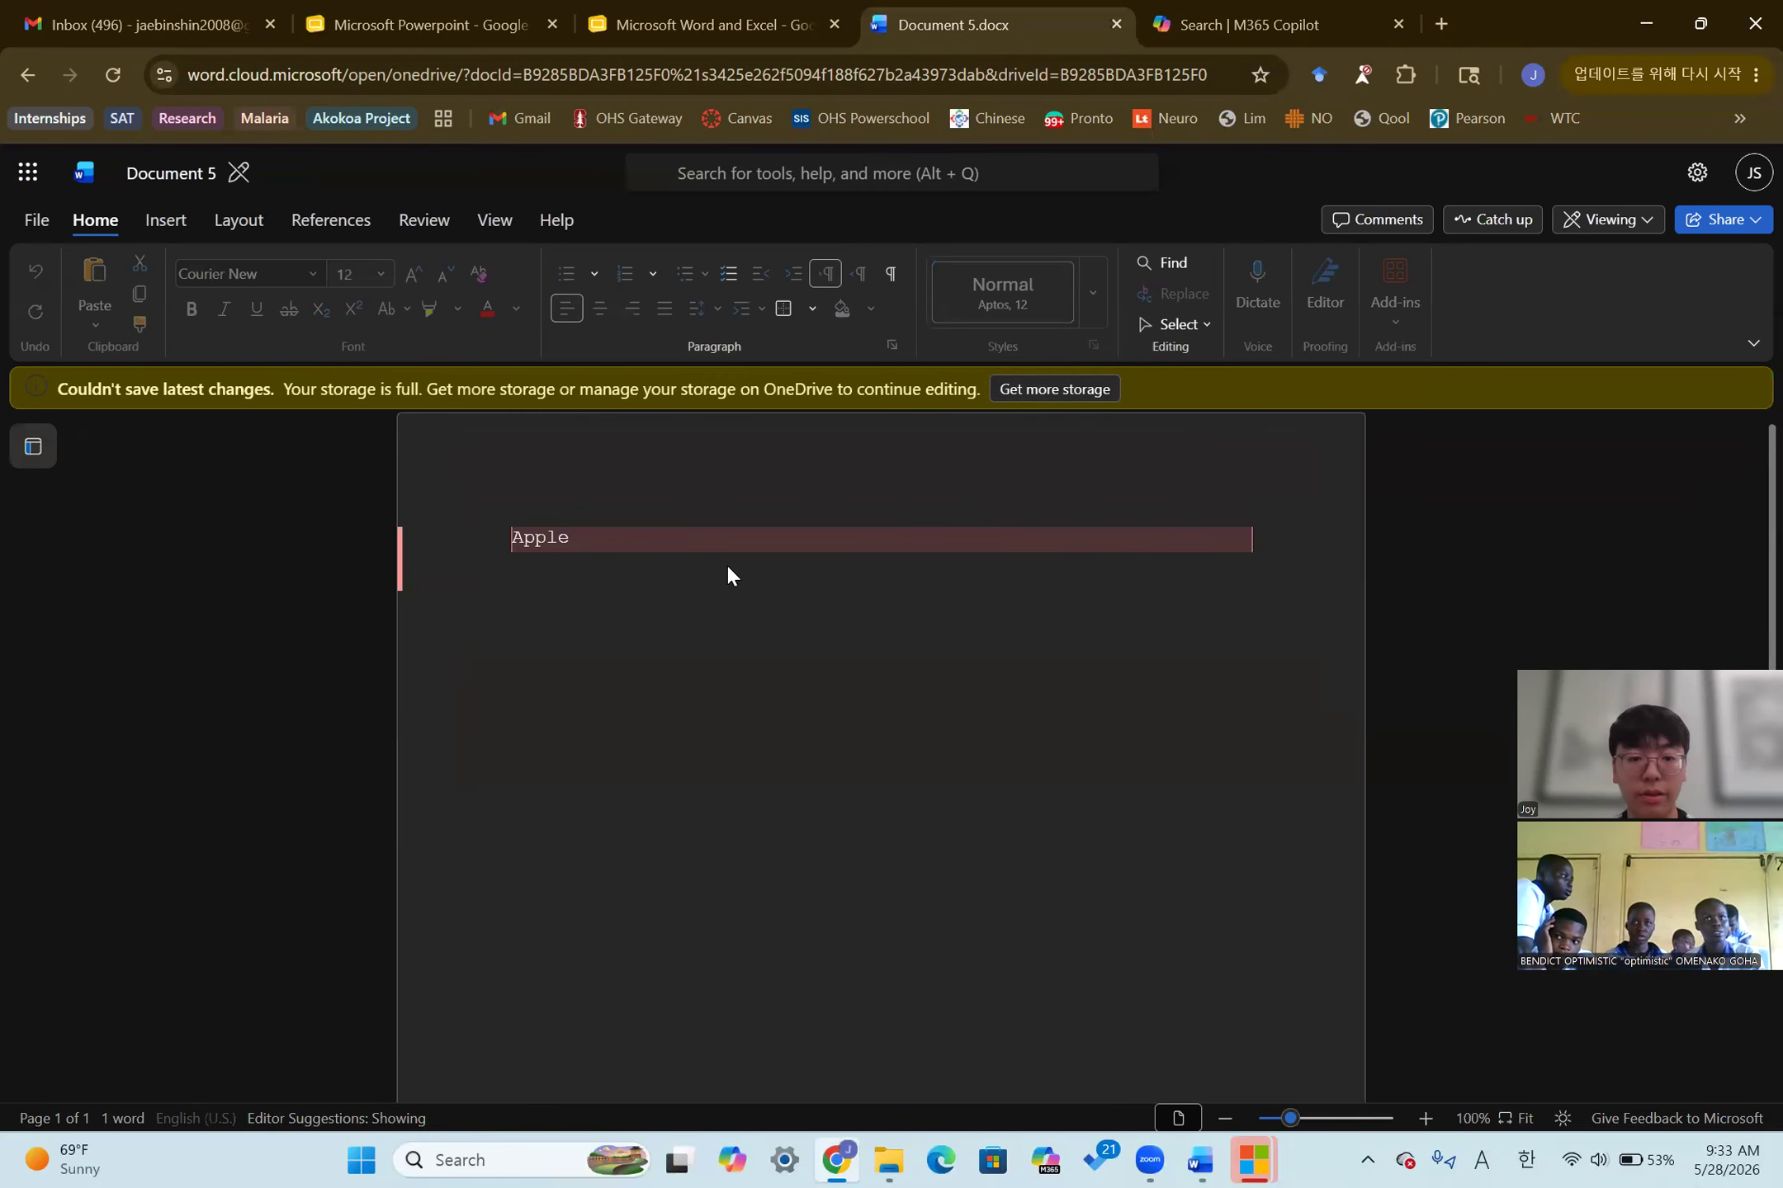
Open a new blank document in Google Docs and write the word "Apple" in it
key("ctrl+t")
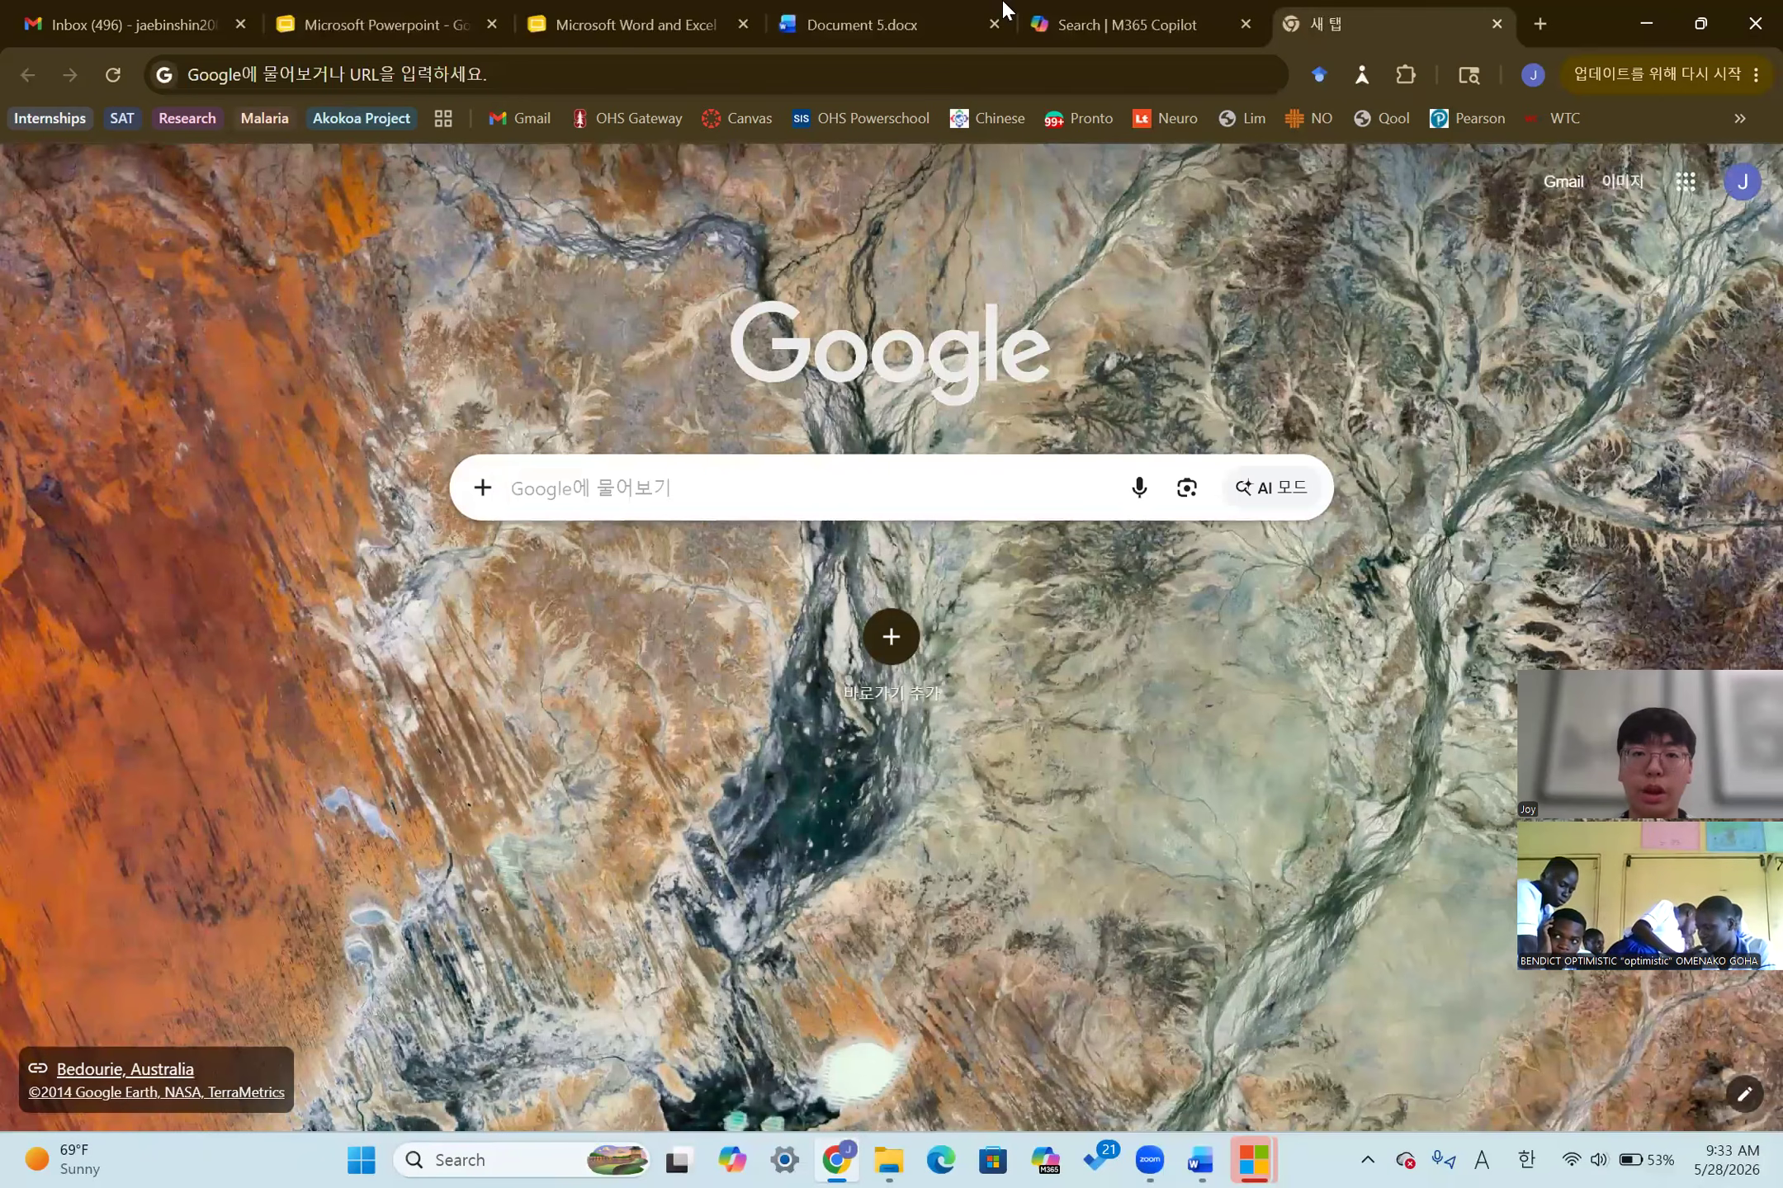
left_click_drag(1003, 3, 895, 3)
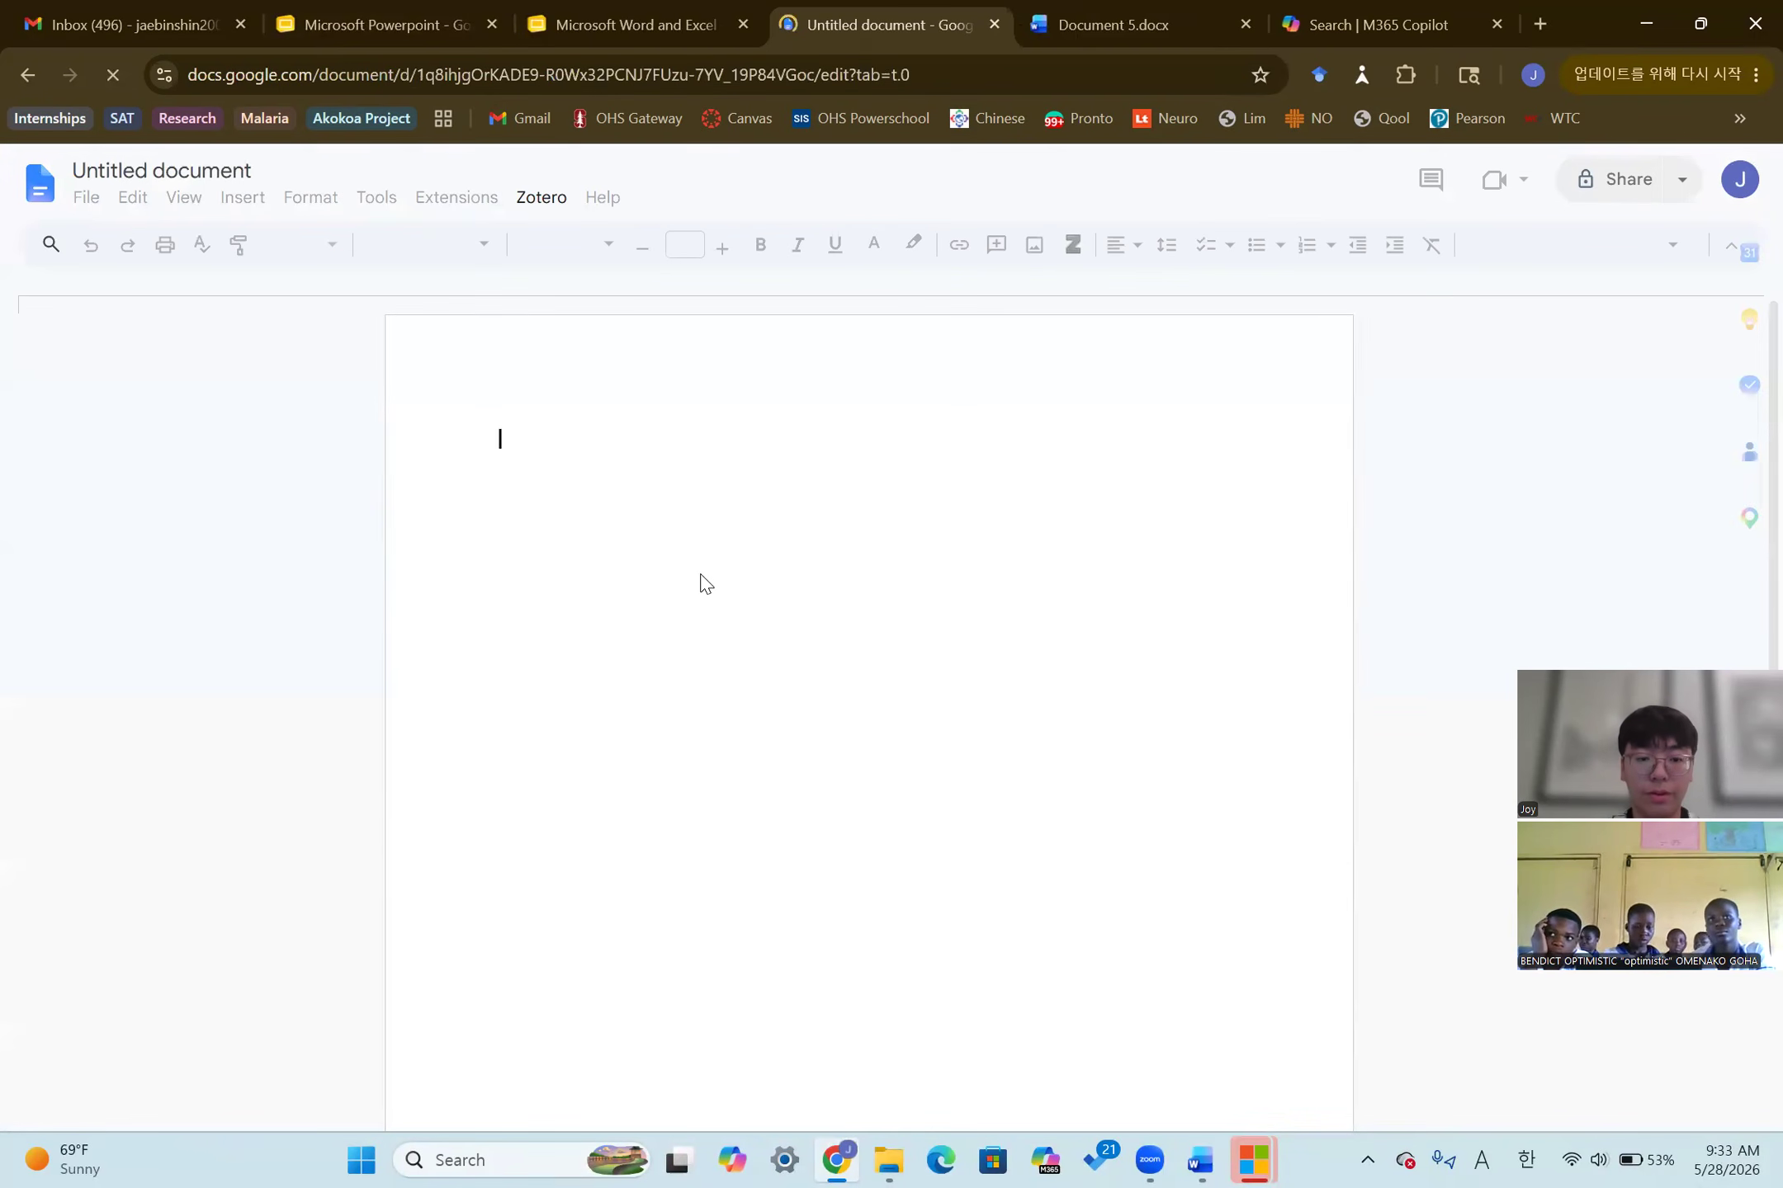
type("A")
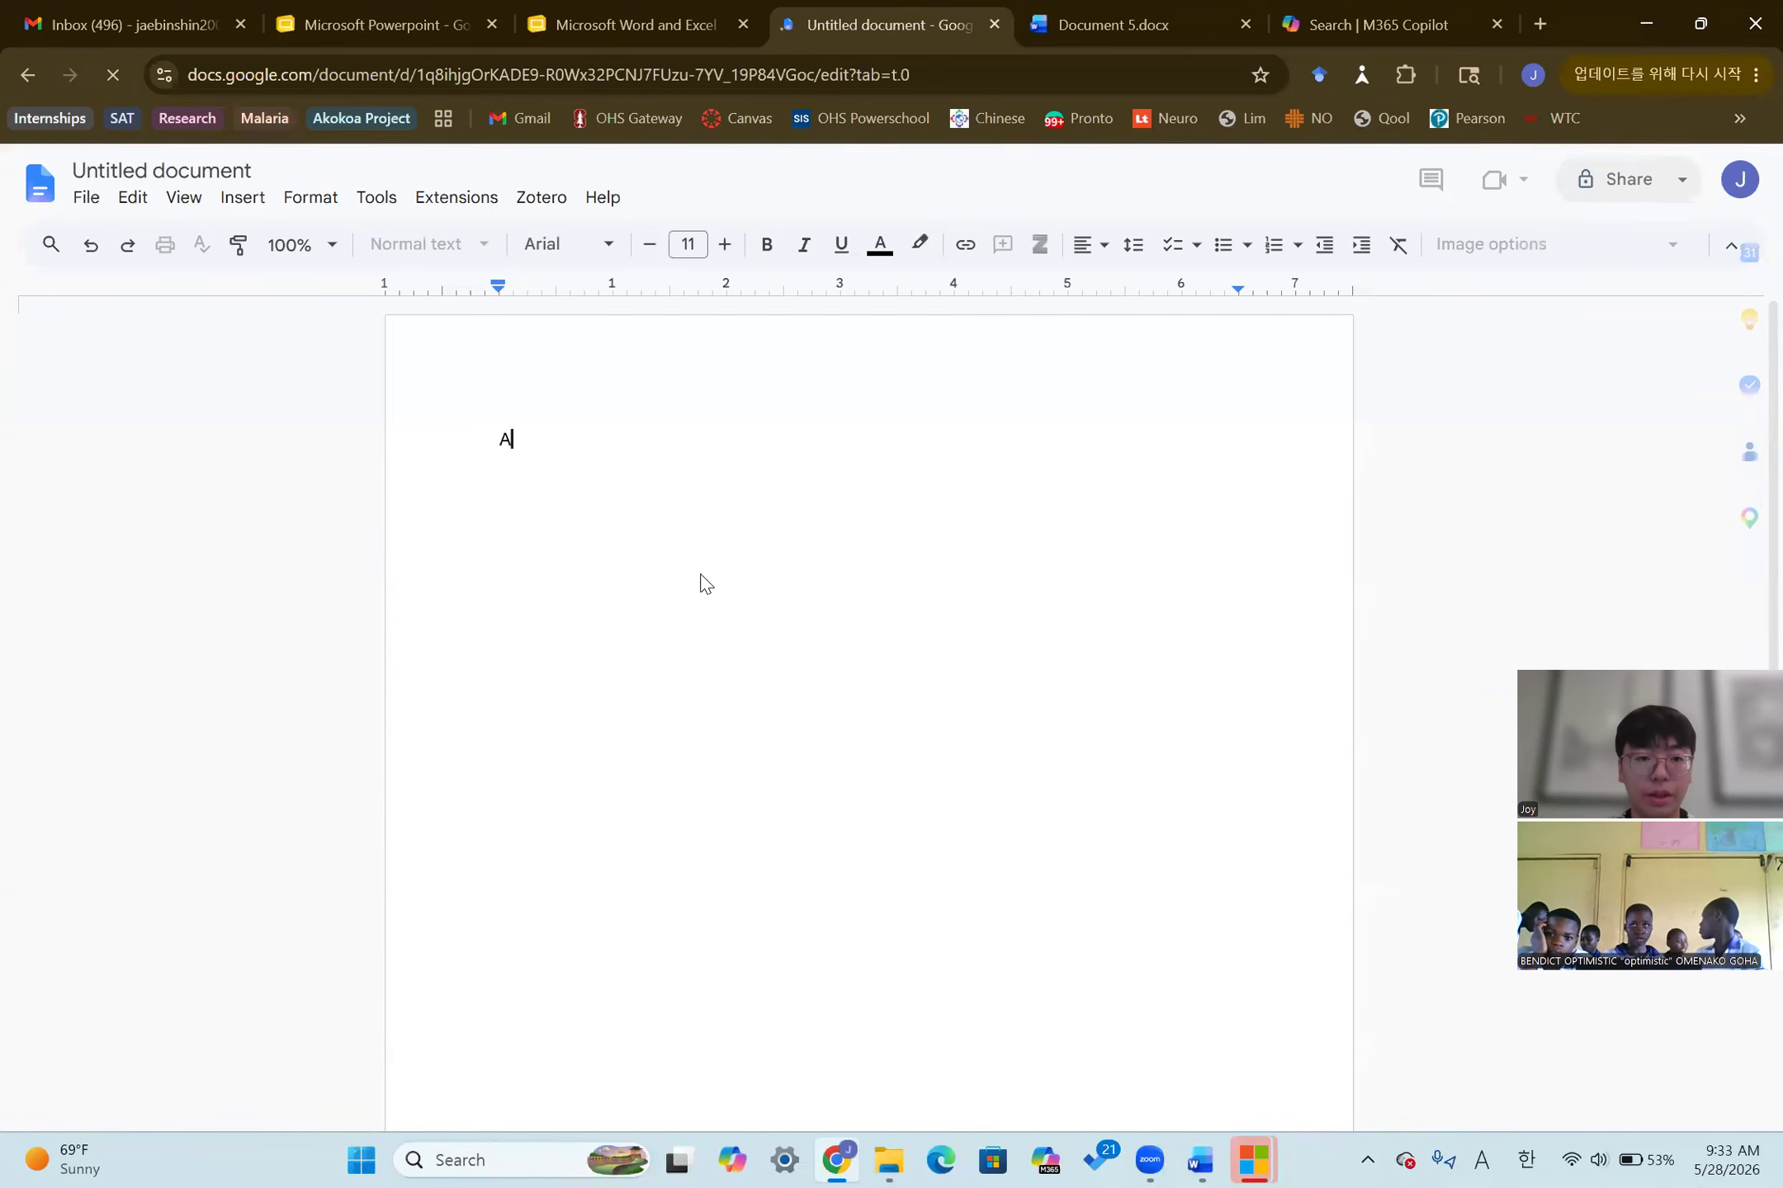
type("pple")
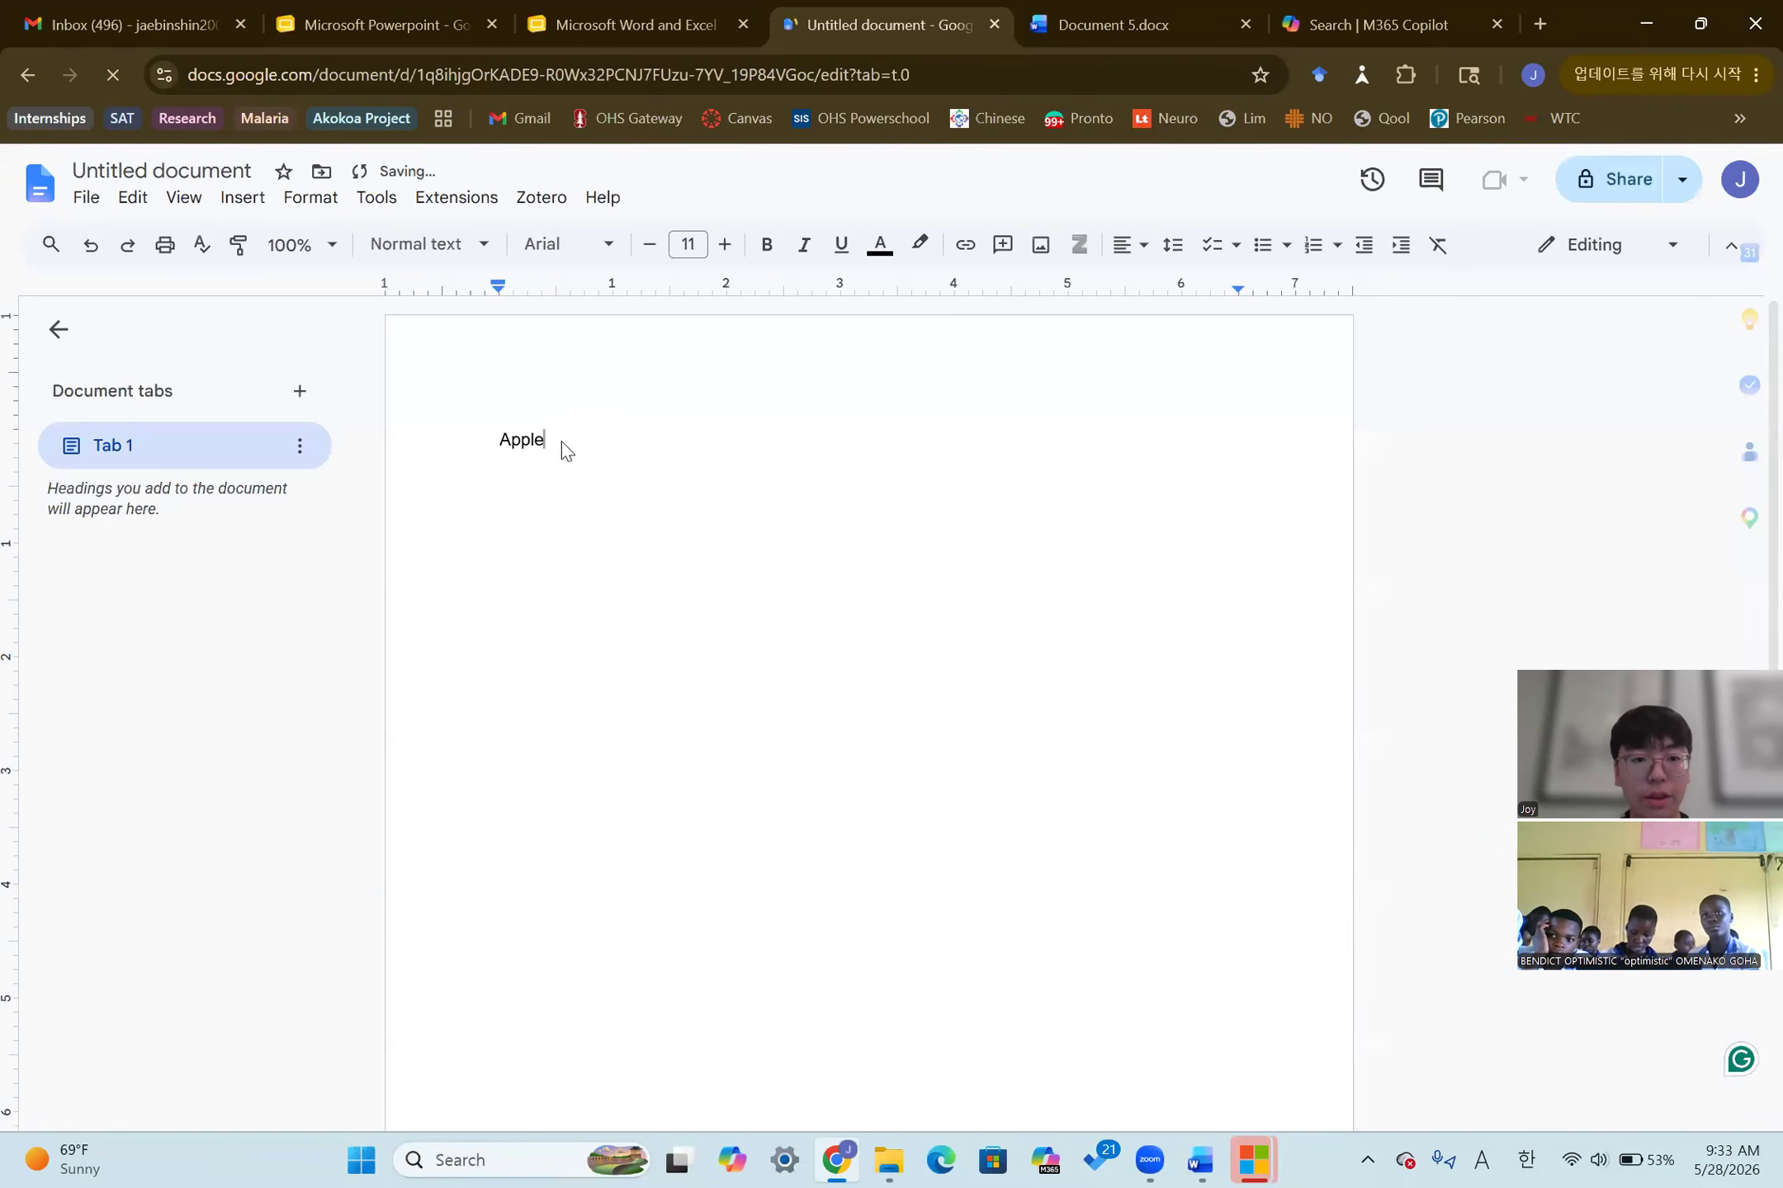
Change the font of the word "Apple" in the new document to Georgia
scroll(566, 442, "up", 2)
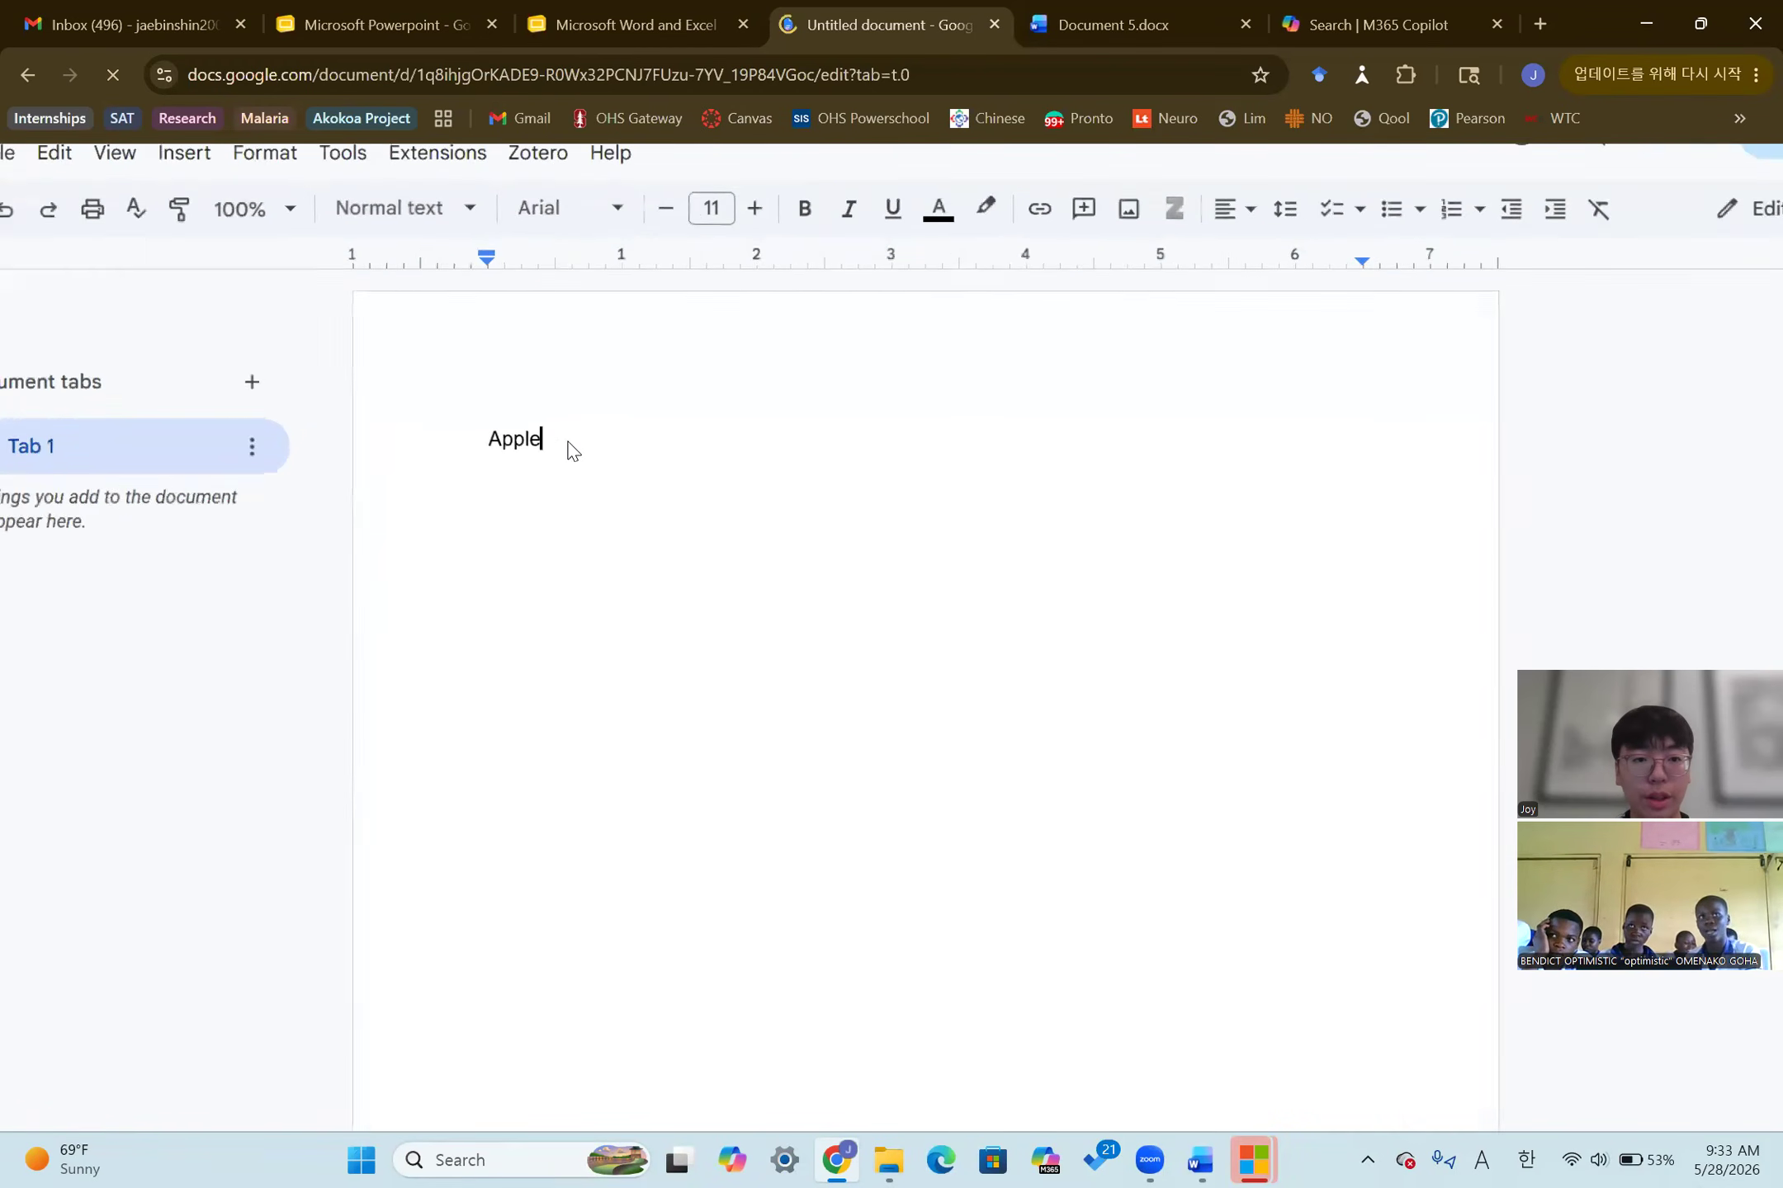
left_click_drag(537, 446, 411, 446)
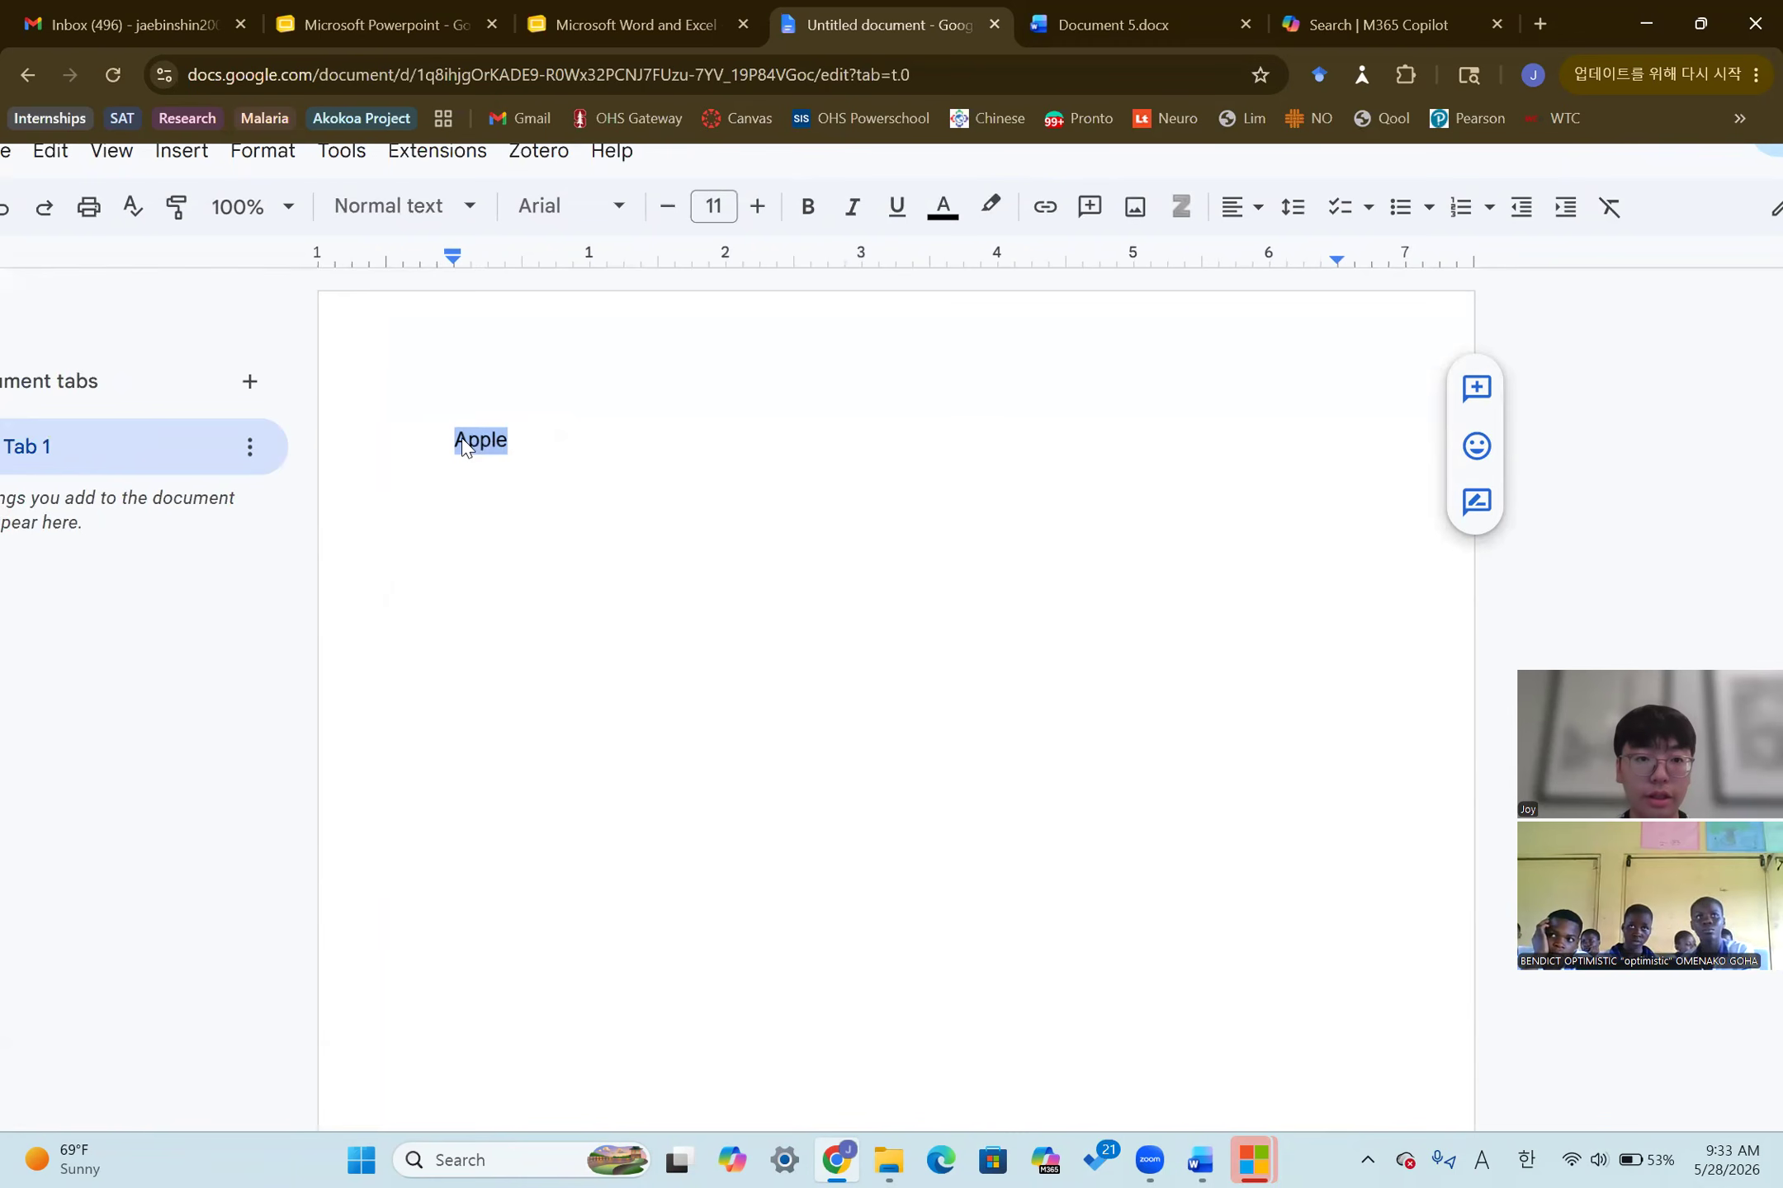
scroll(463, 439, "down", 1)
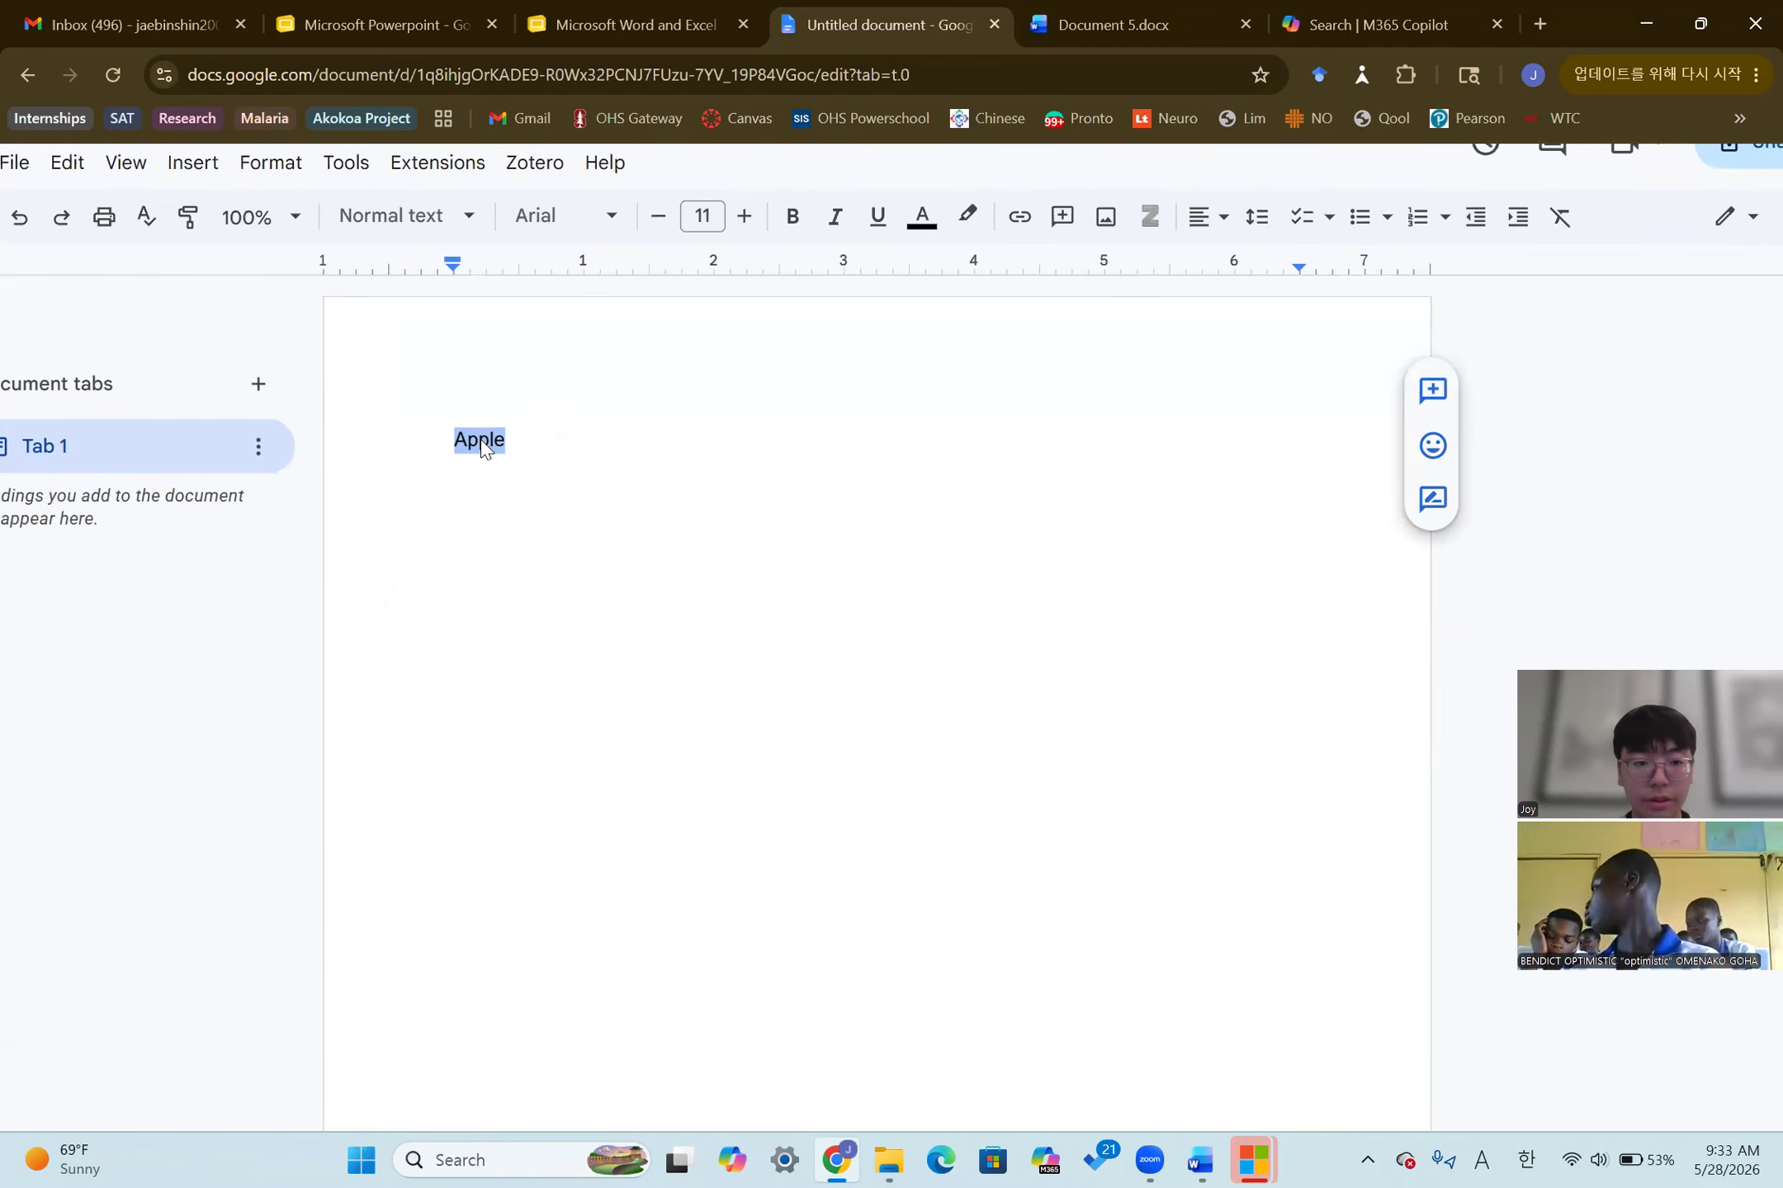
right_click(481, 439)
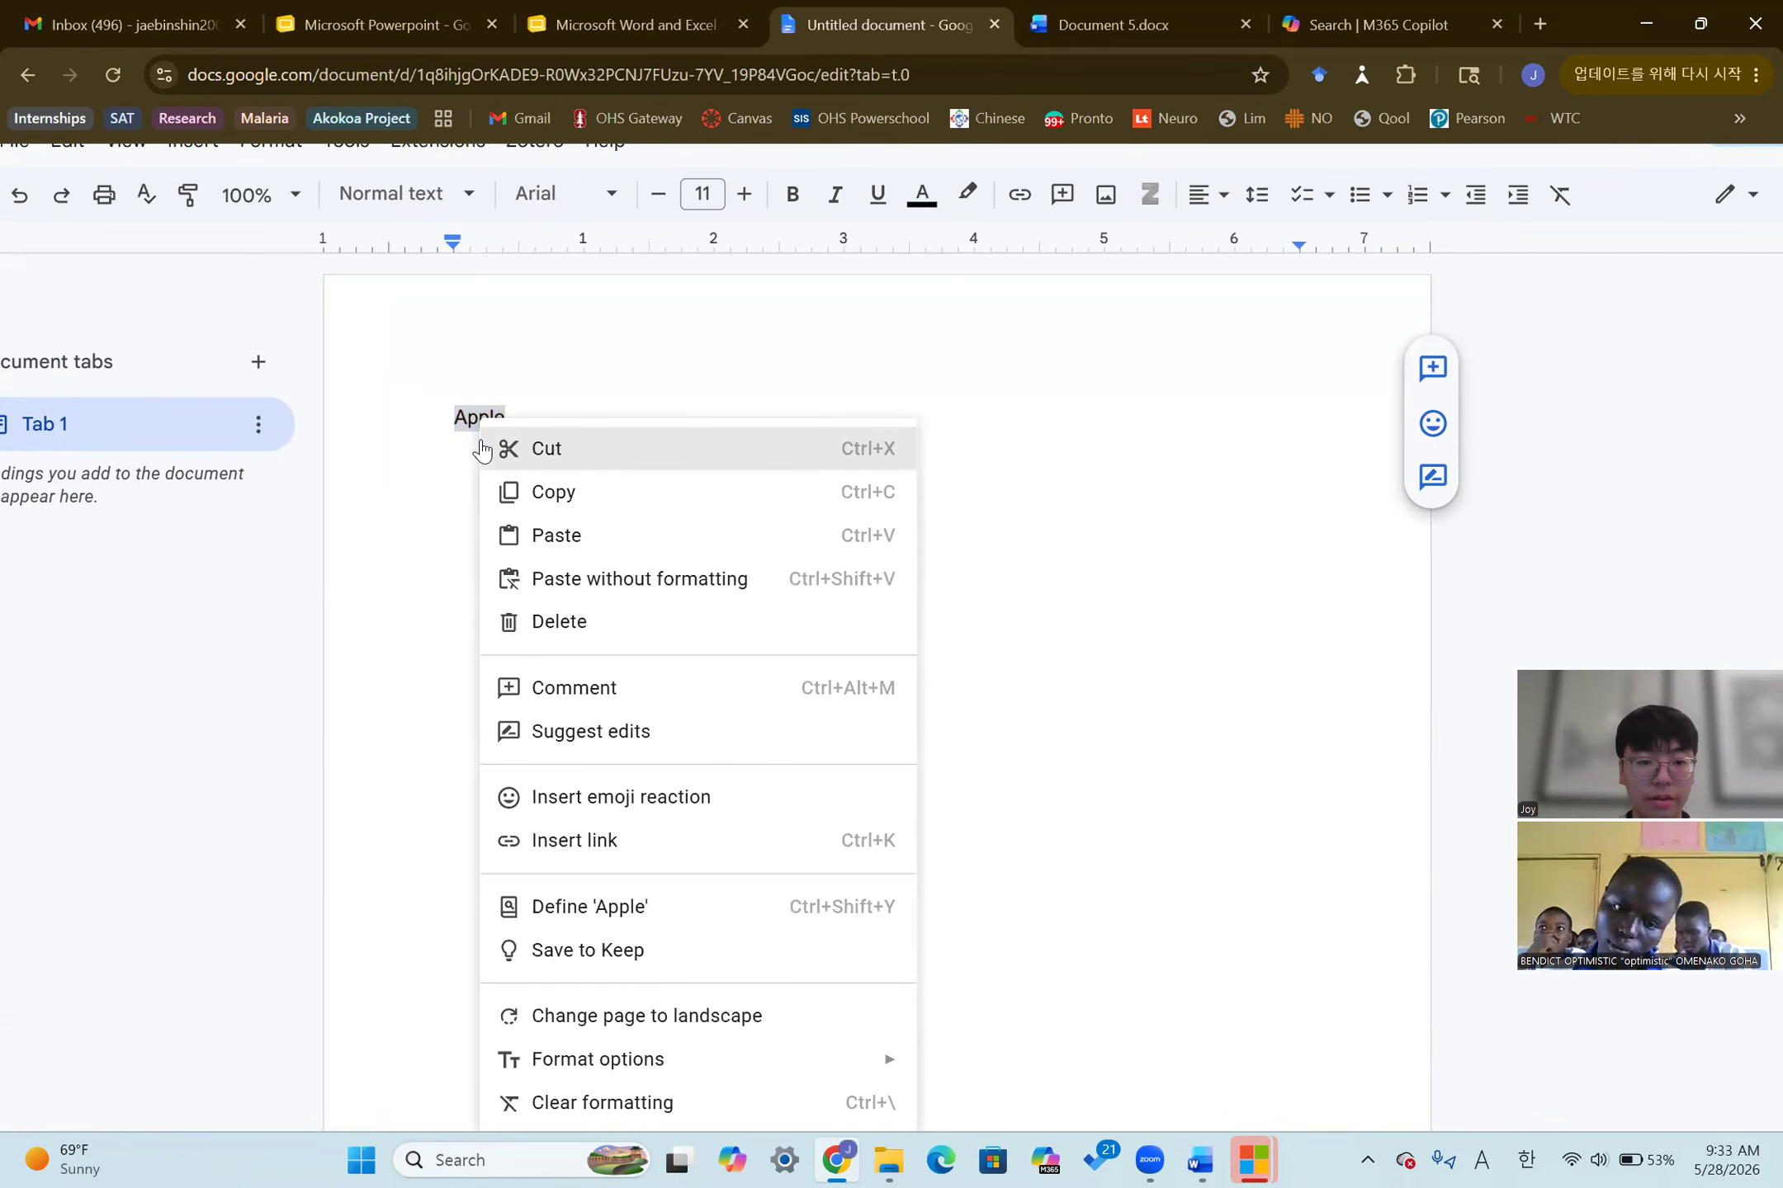
left_click(468, 421)
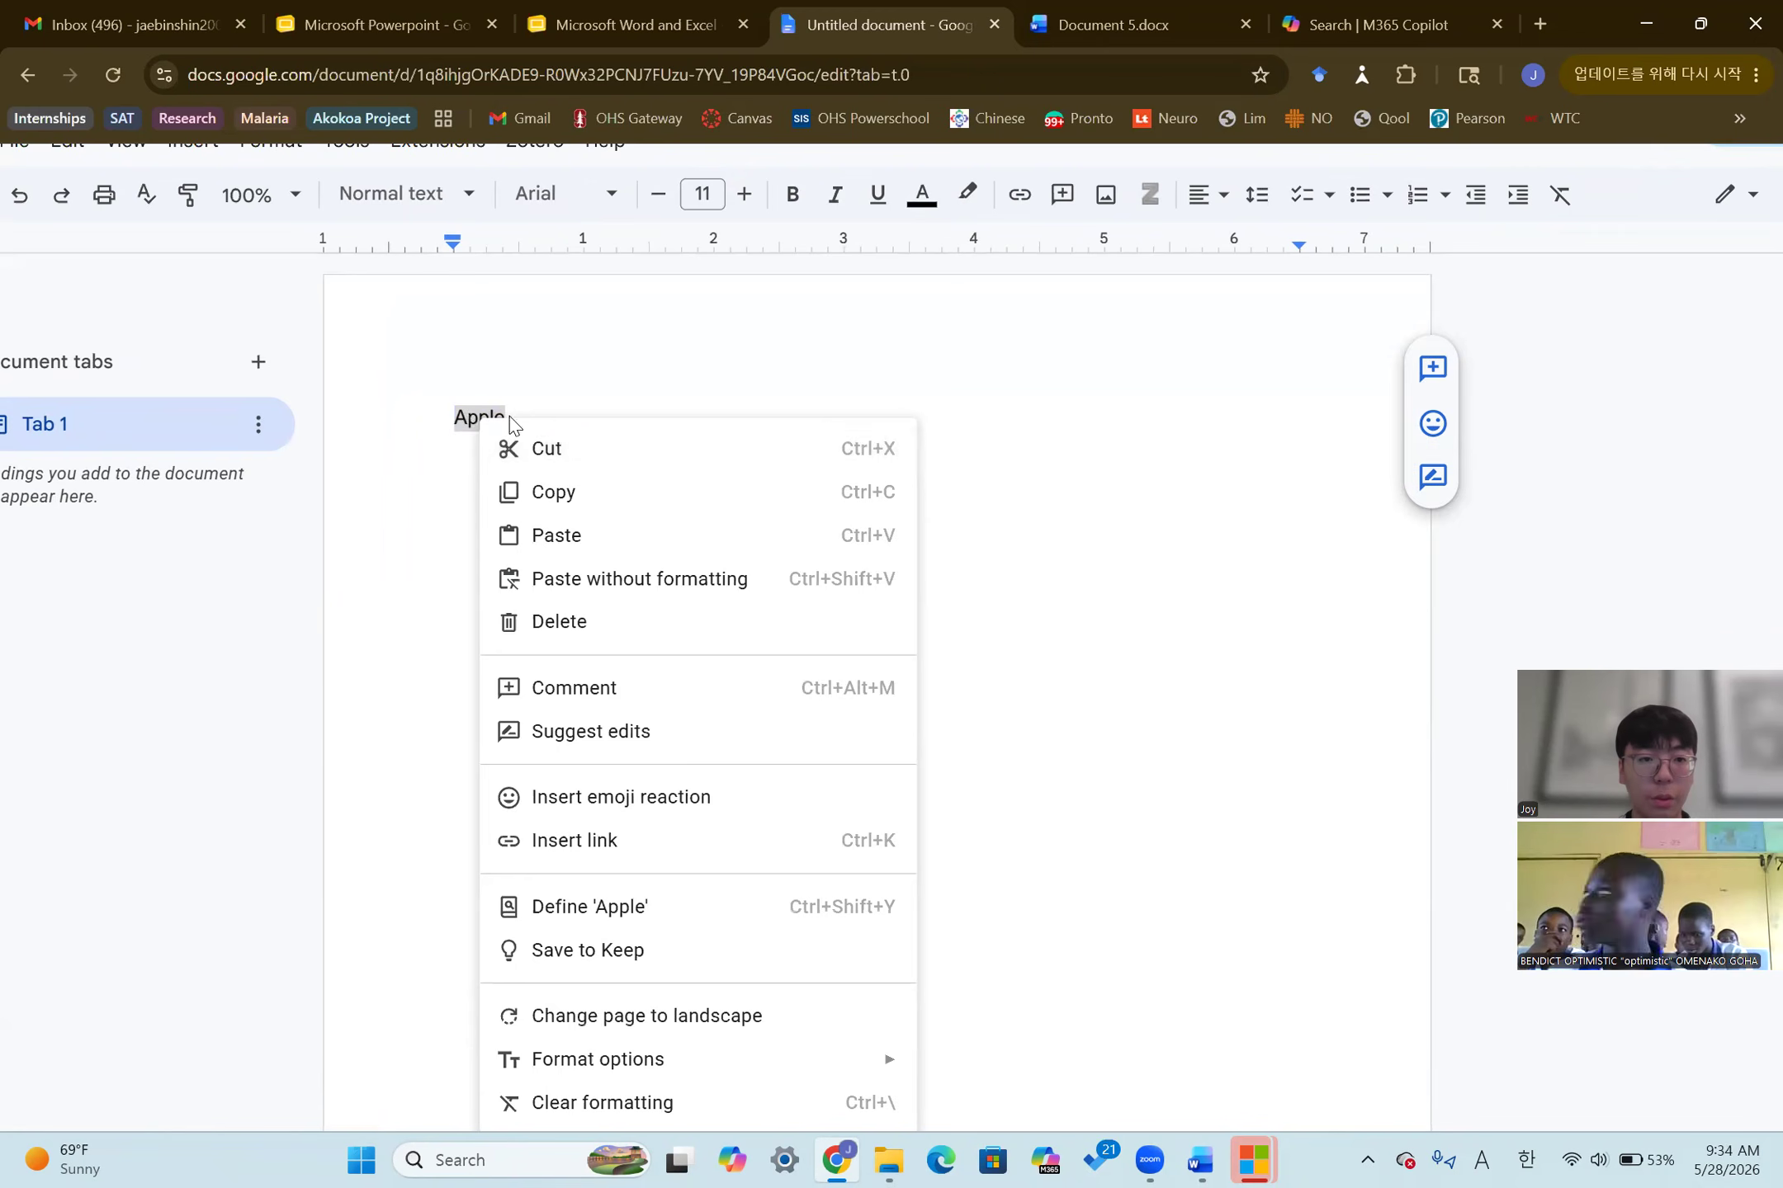
scroll(564, 443, "up", 1)
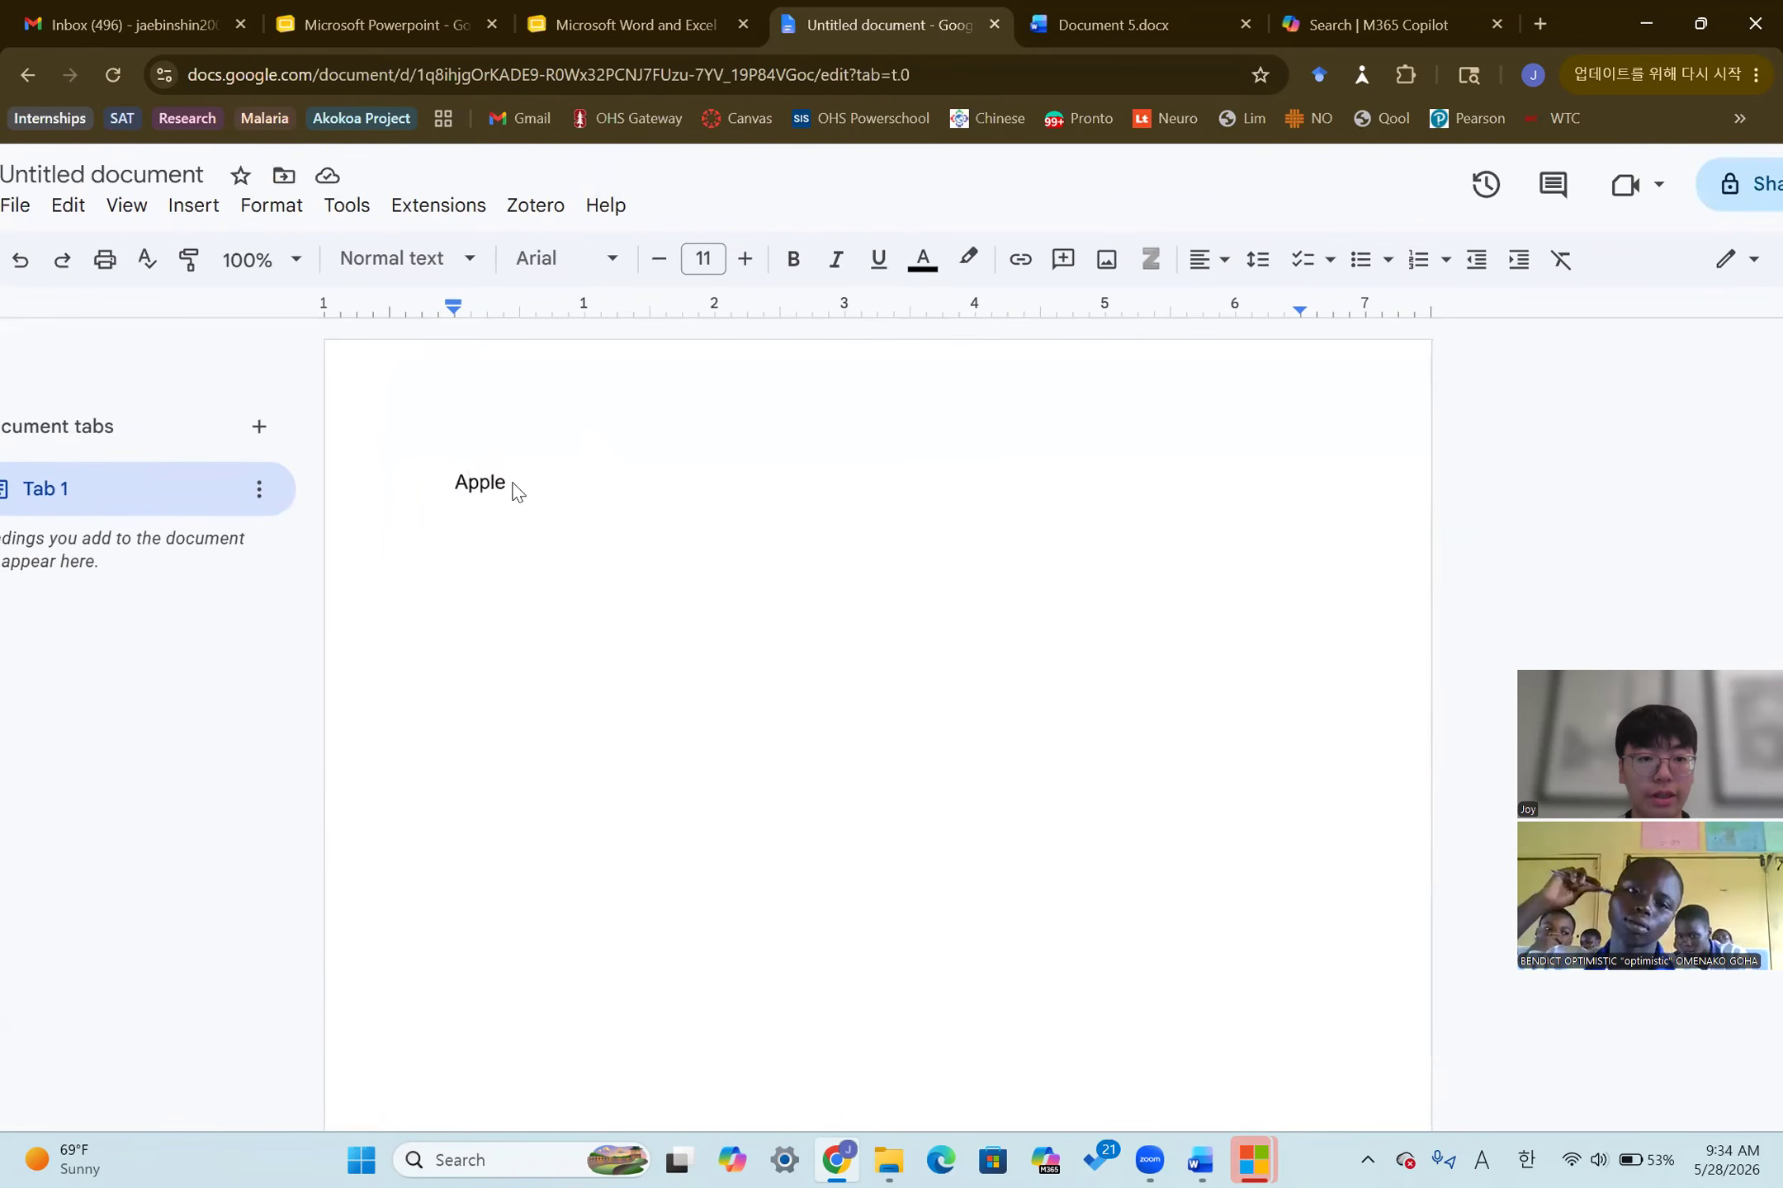
double_click(473, 485)
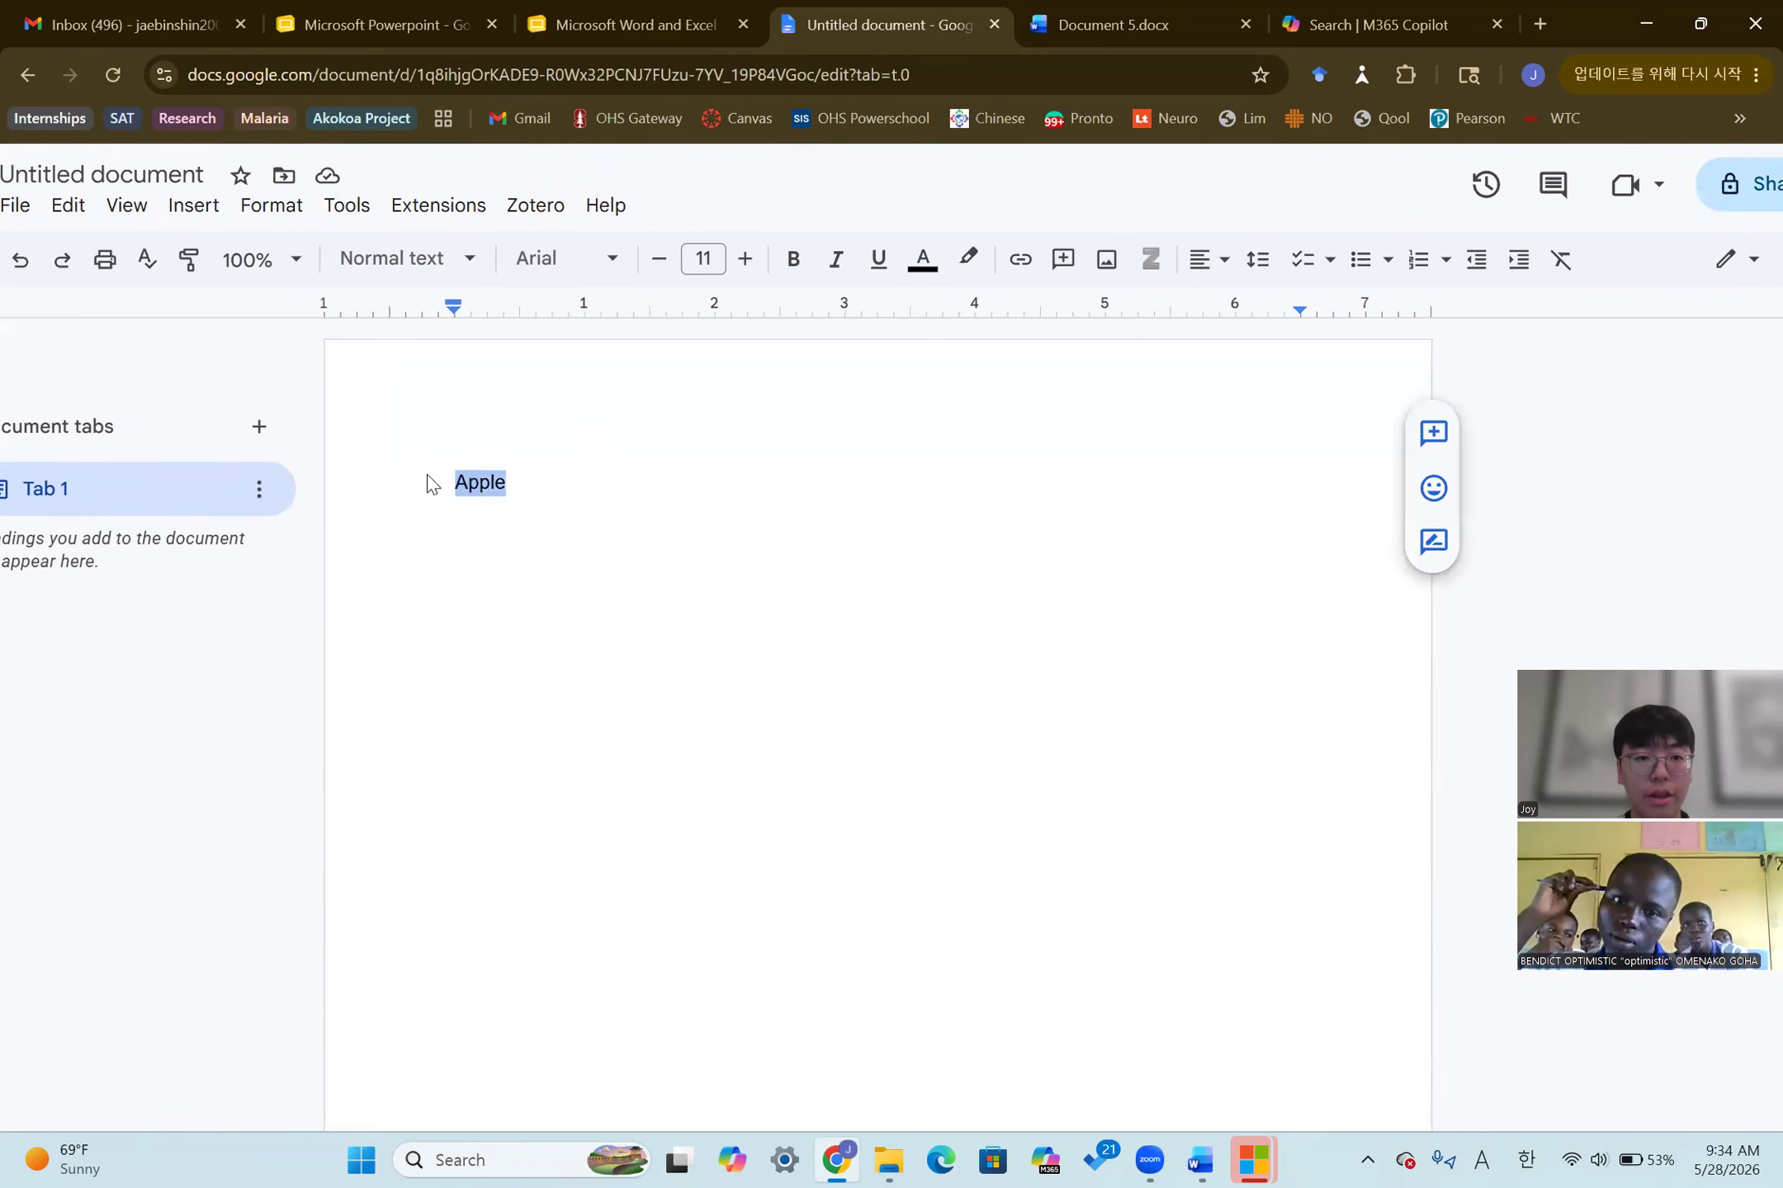
left_click(560, 312)
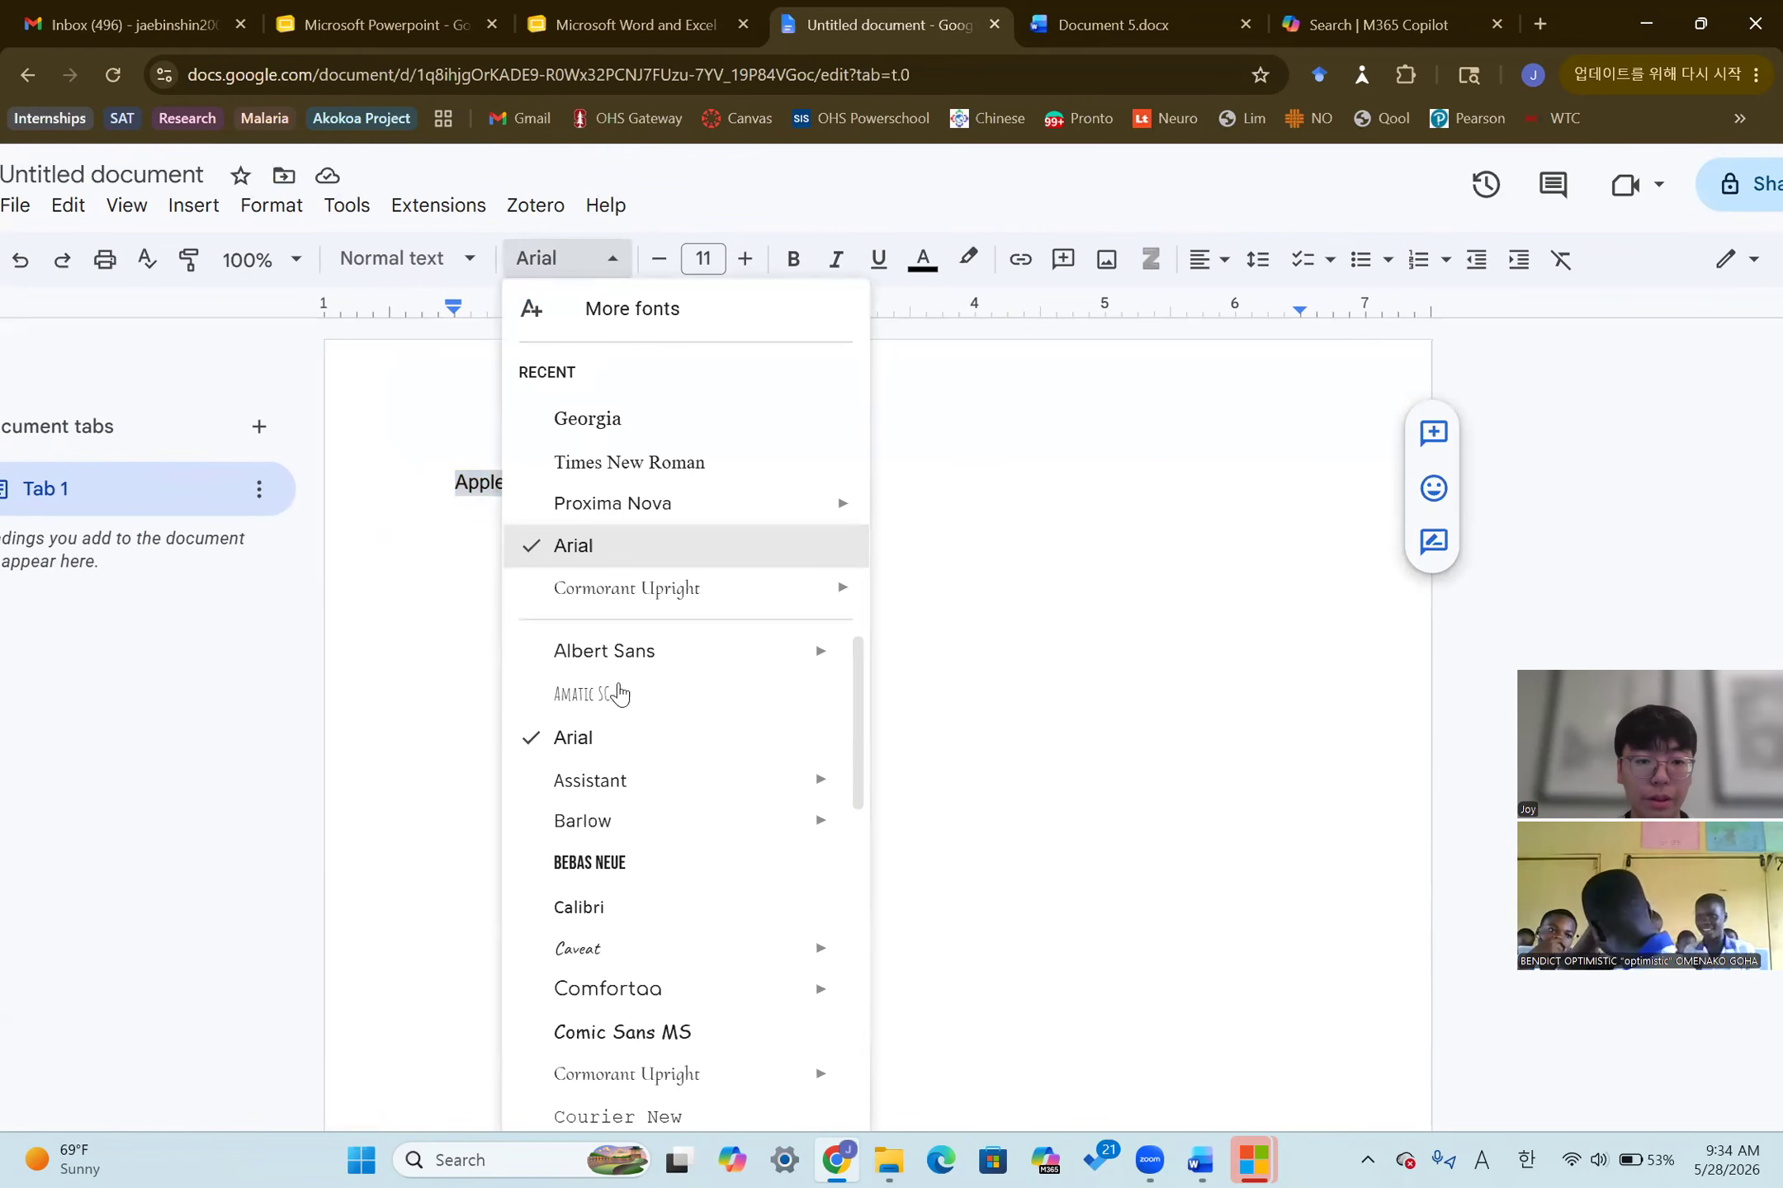
scroll(672, 784, "down", 2)
scroll(673, 784, "down", 3)
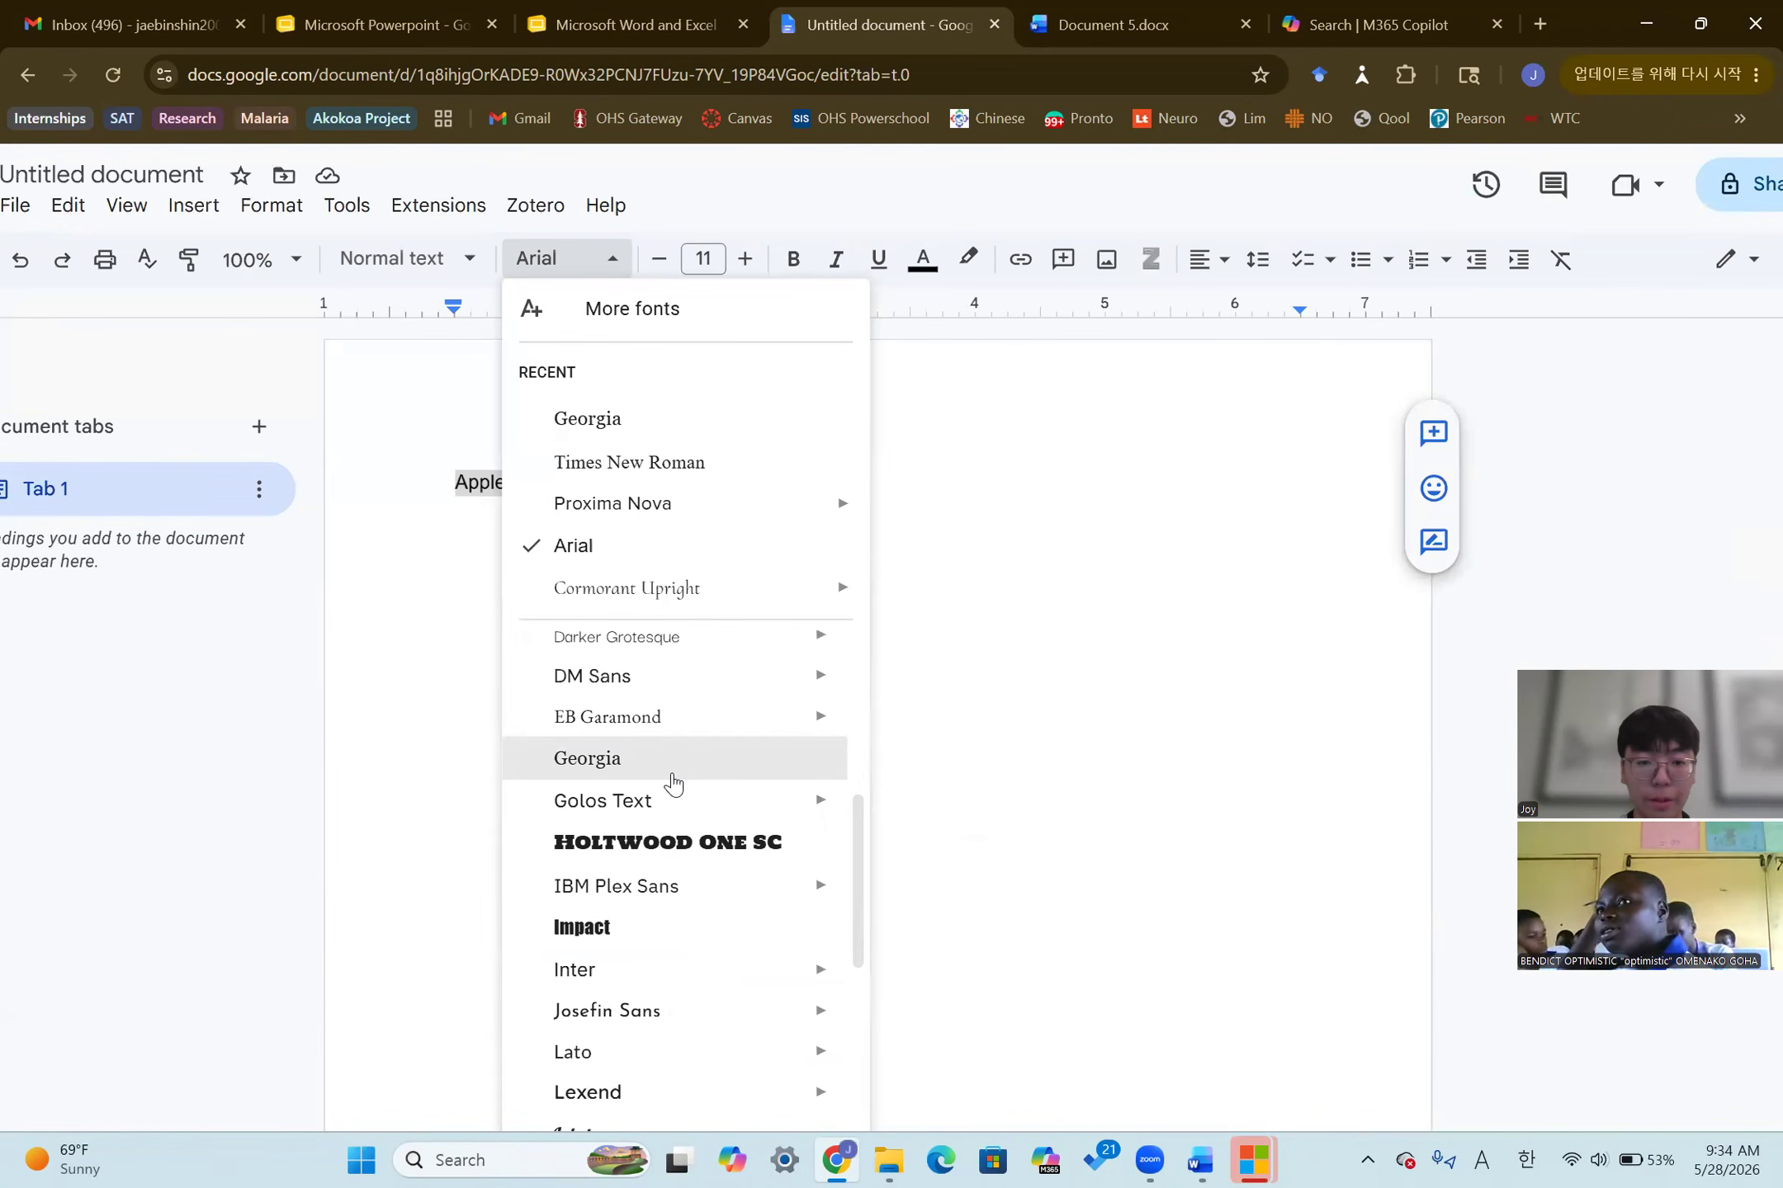
left_click(671, 776)
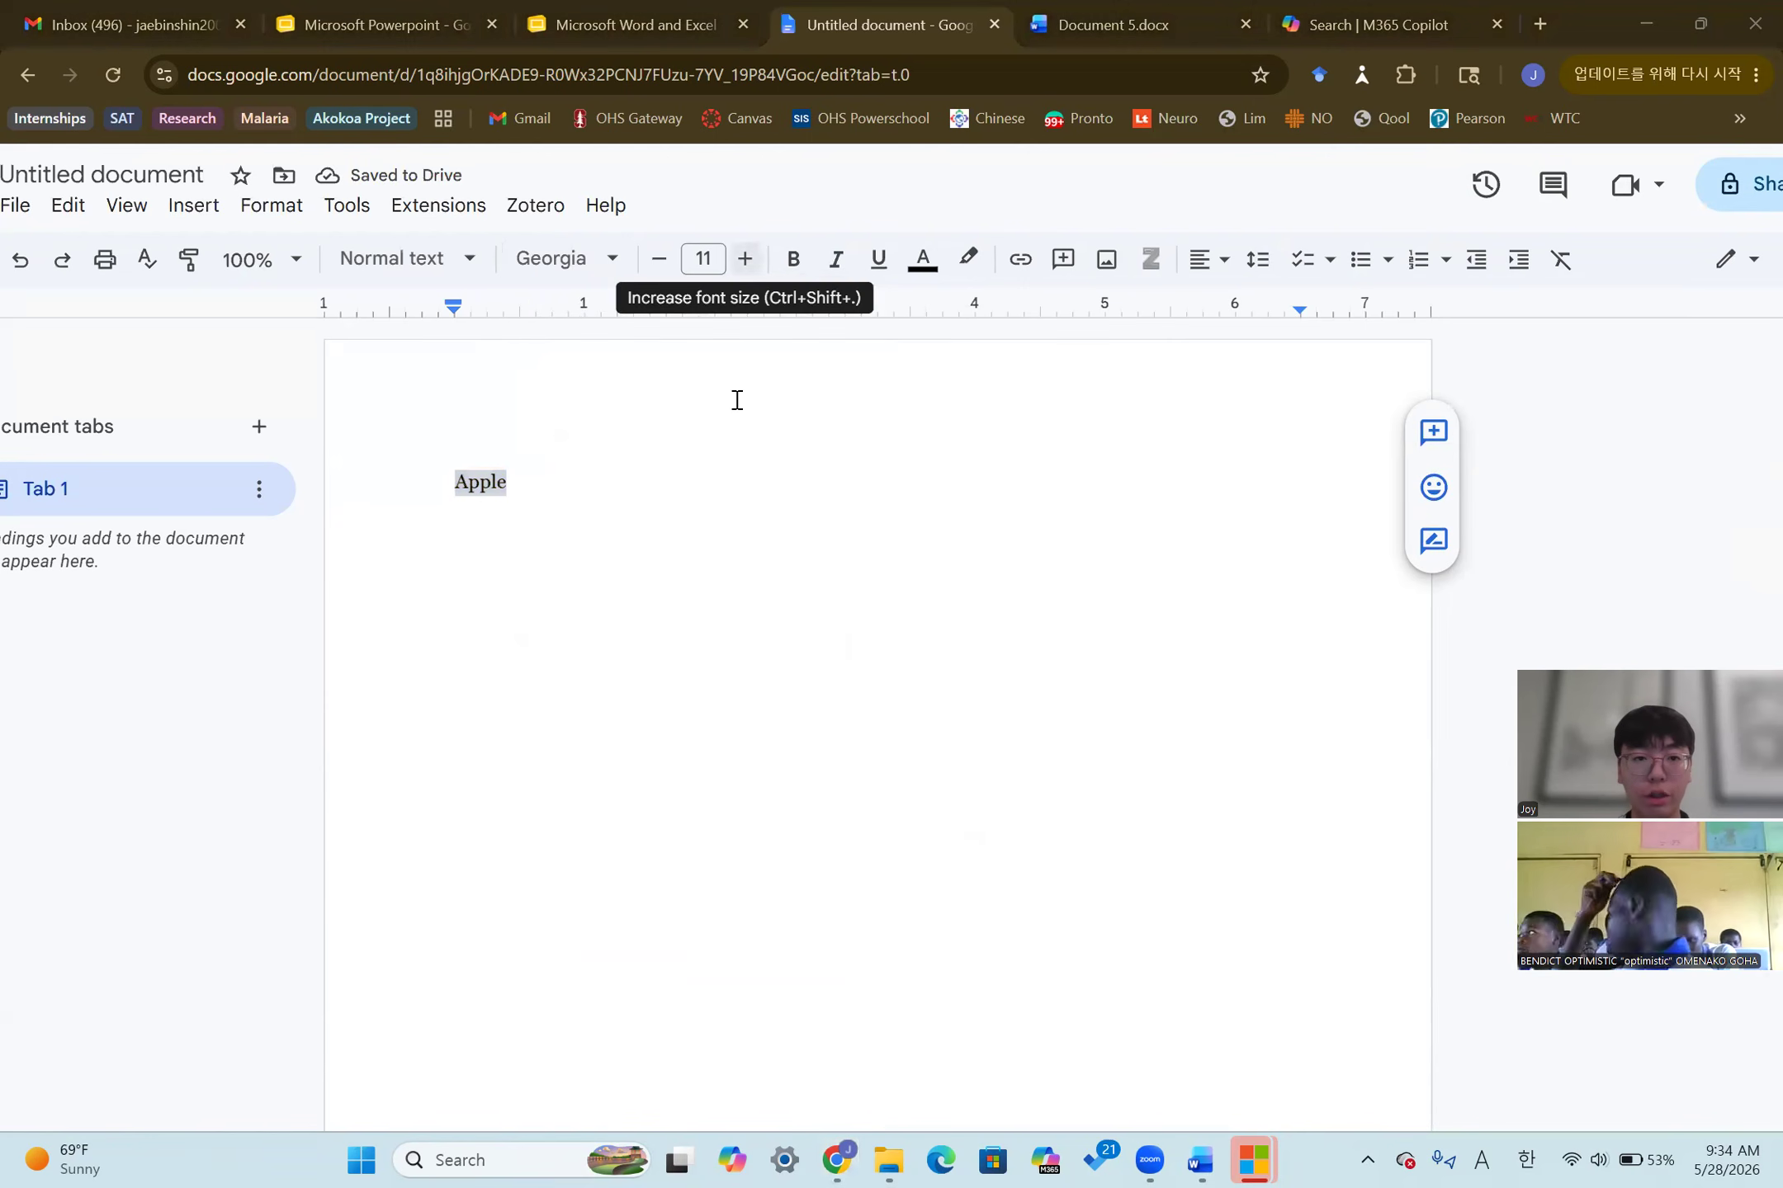
Enlarge the word "Apple" to font size 60, trying size 36 first
left_click(703, 259)
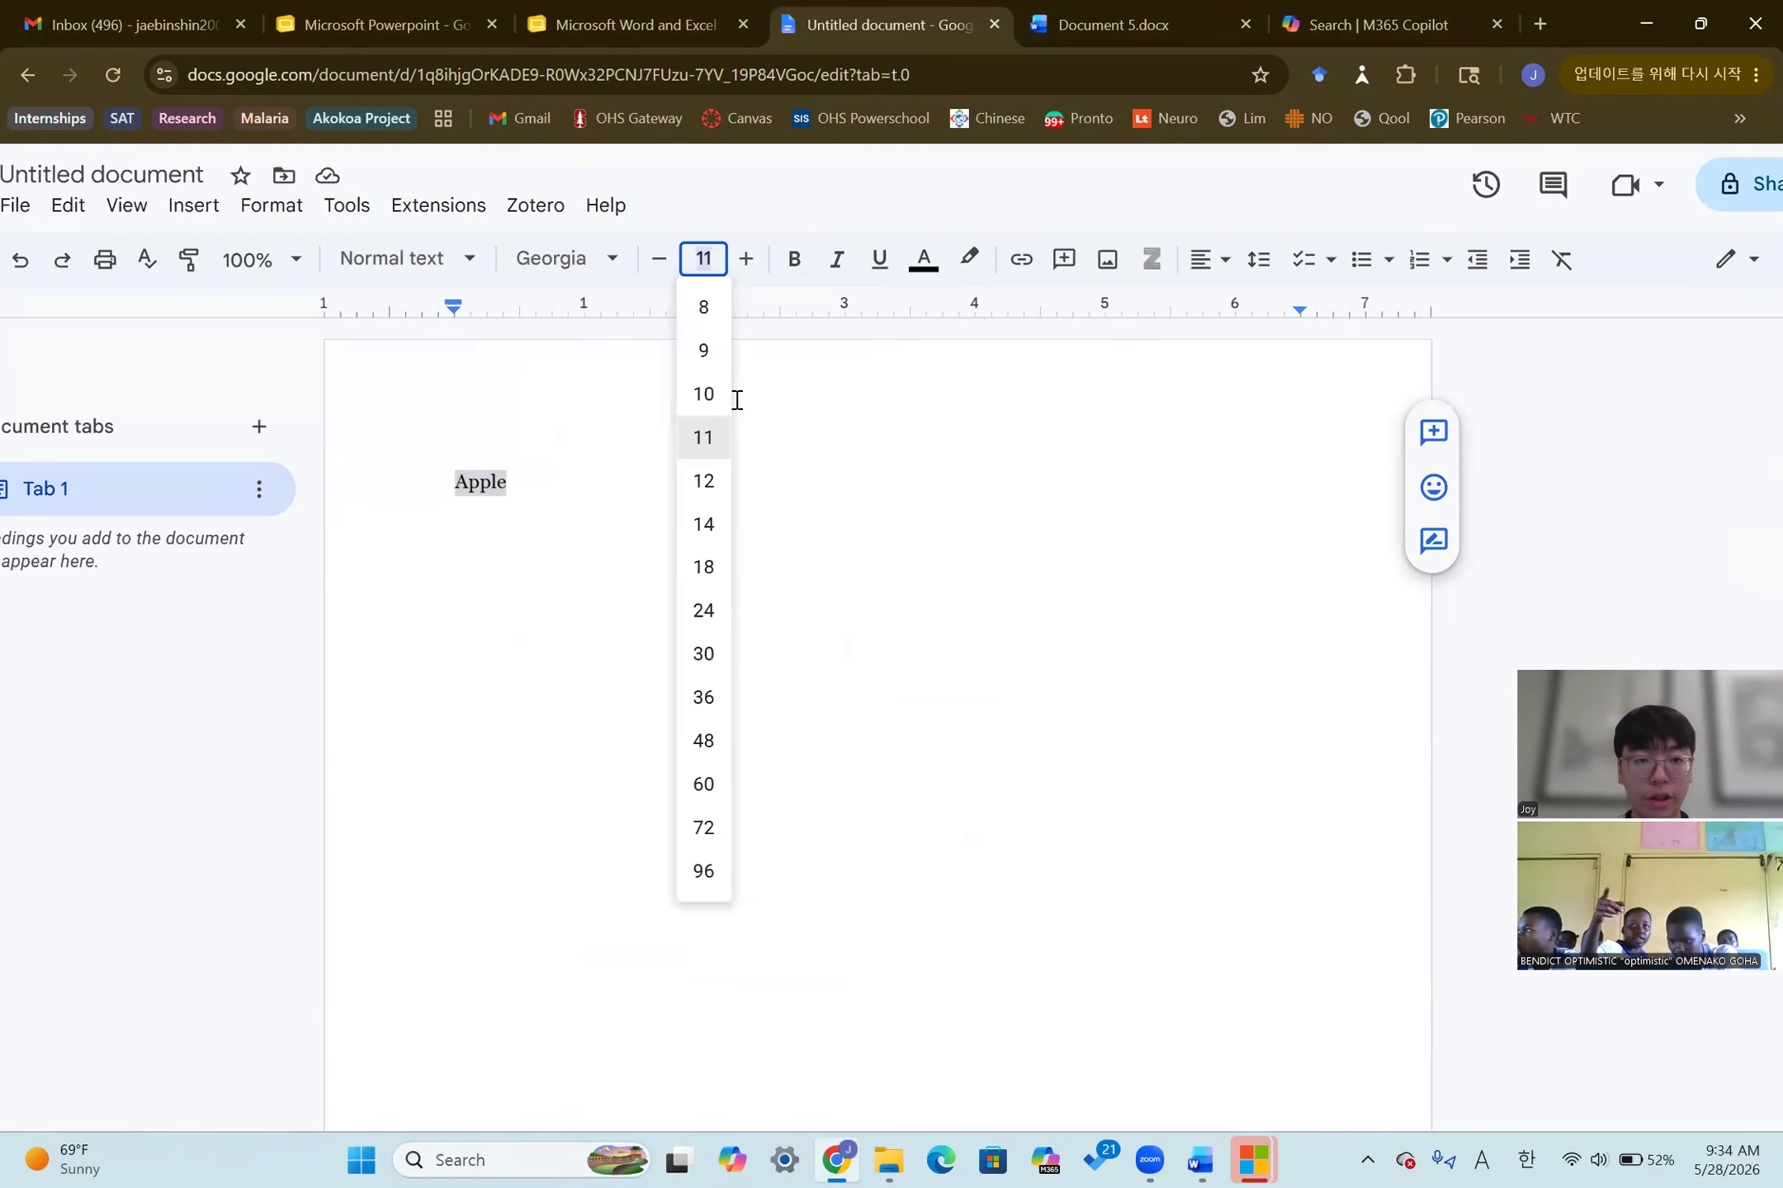
left_click(697, 702)
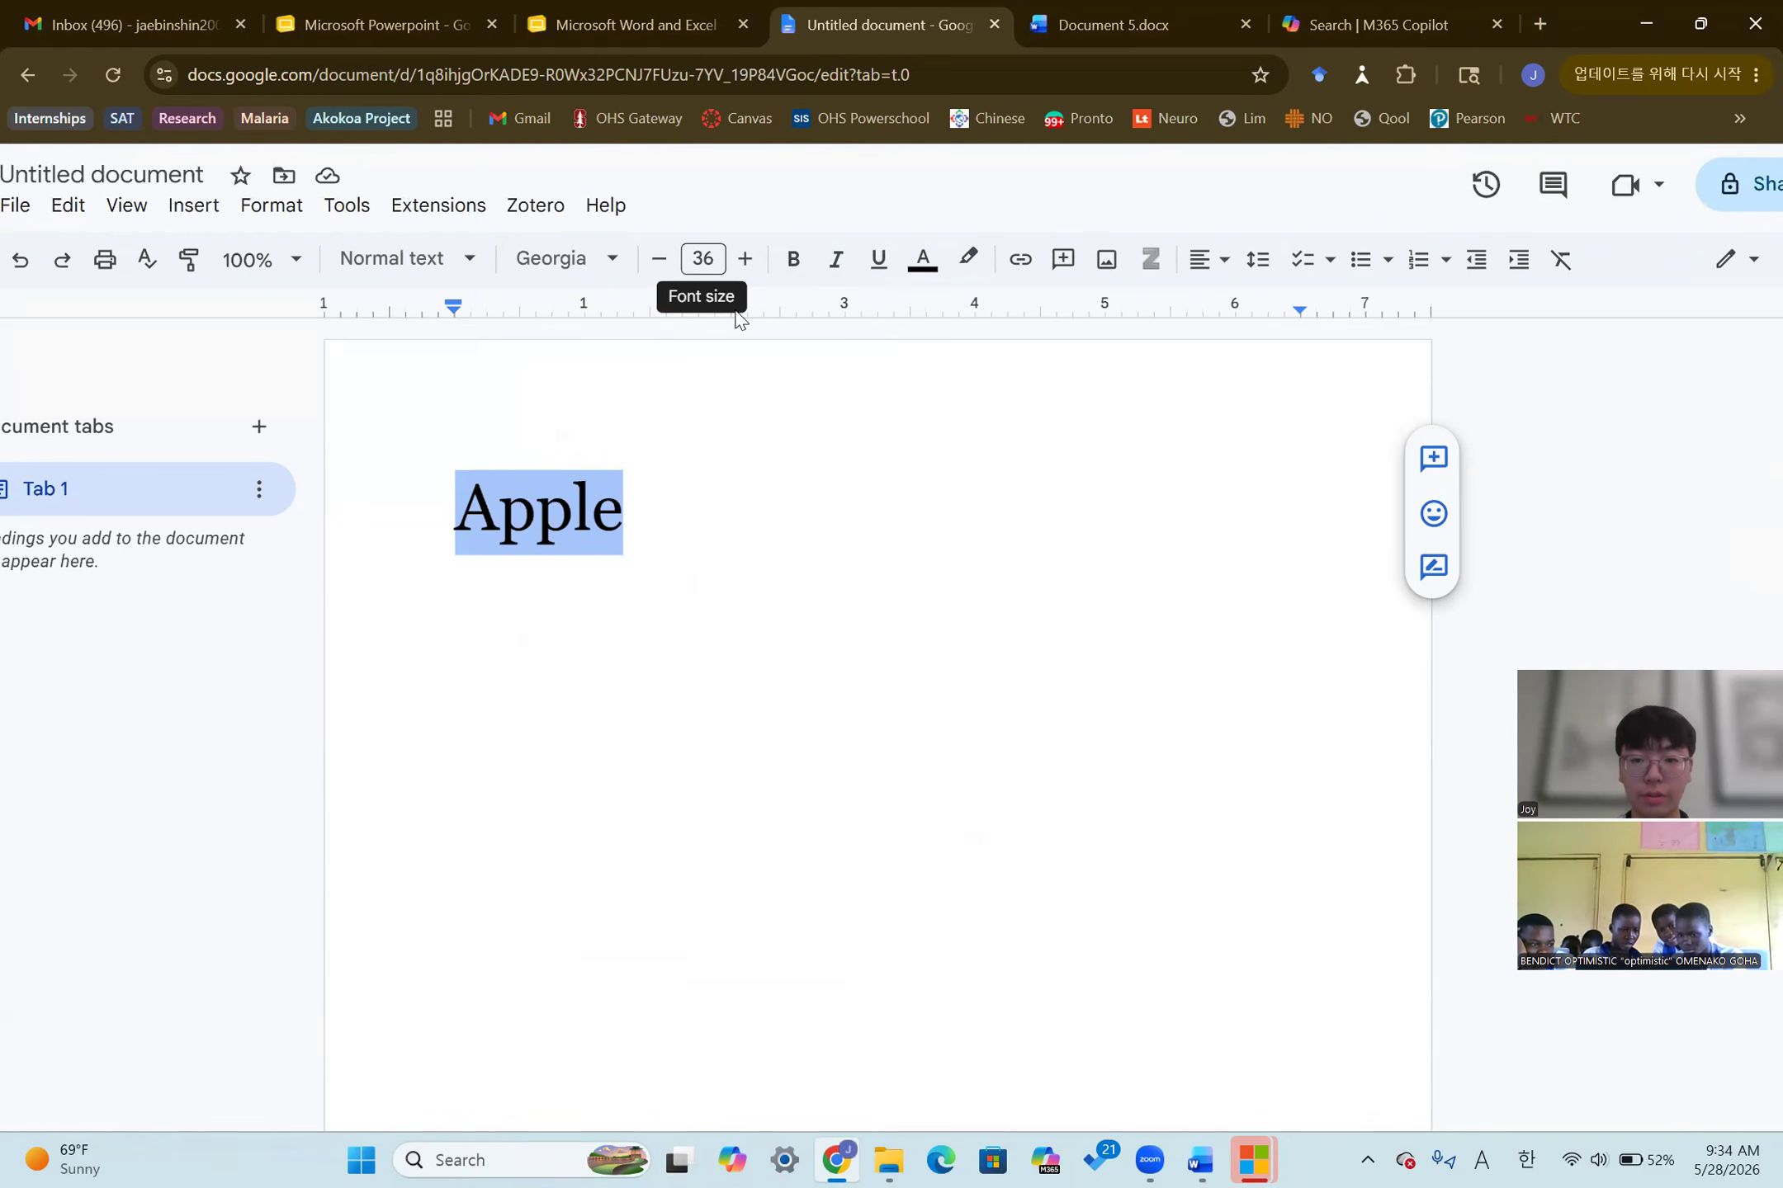
left_click(711, 261)
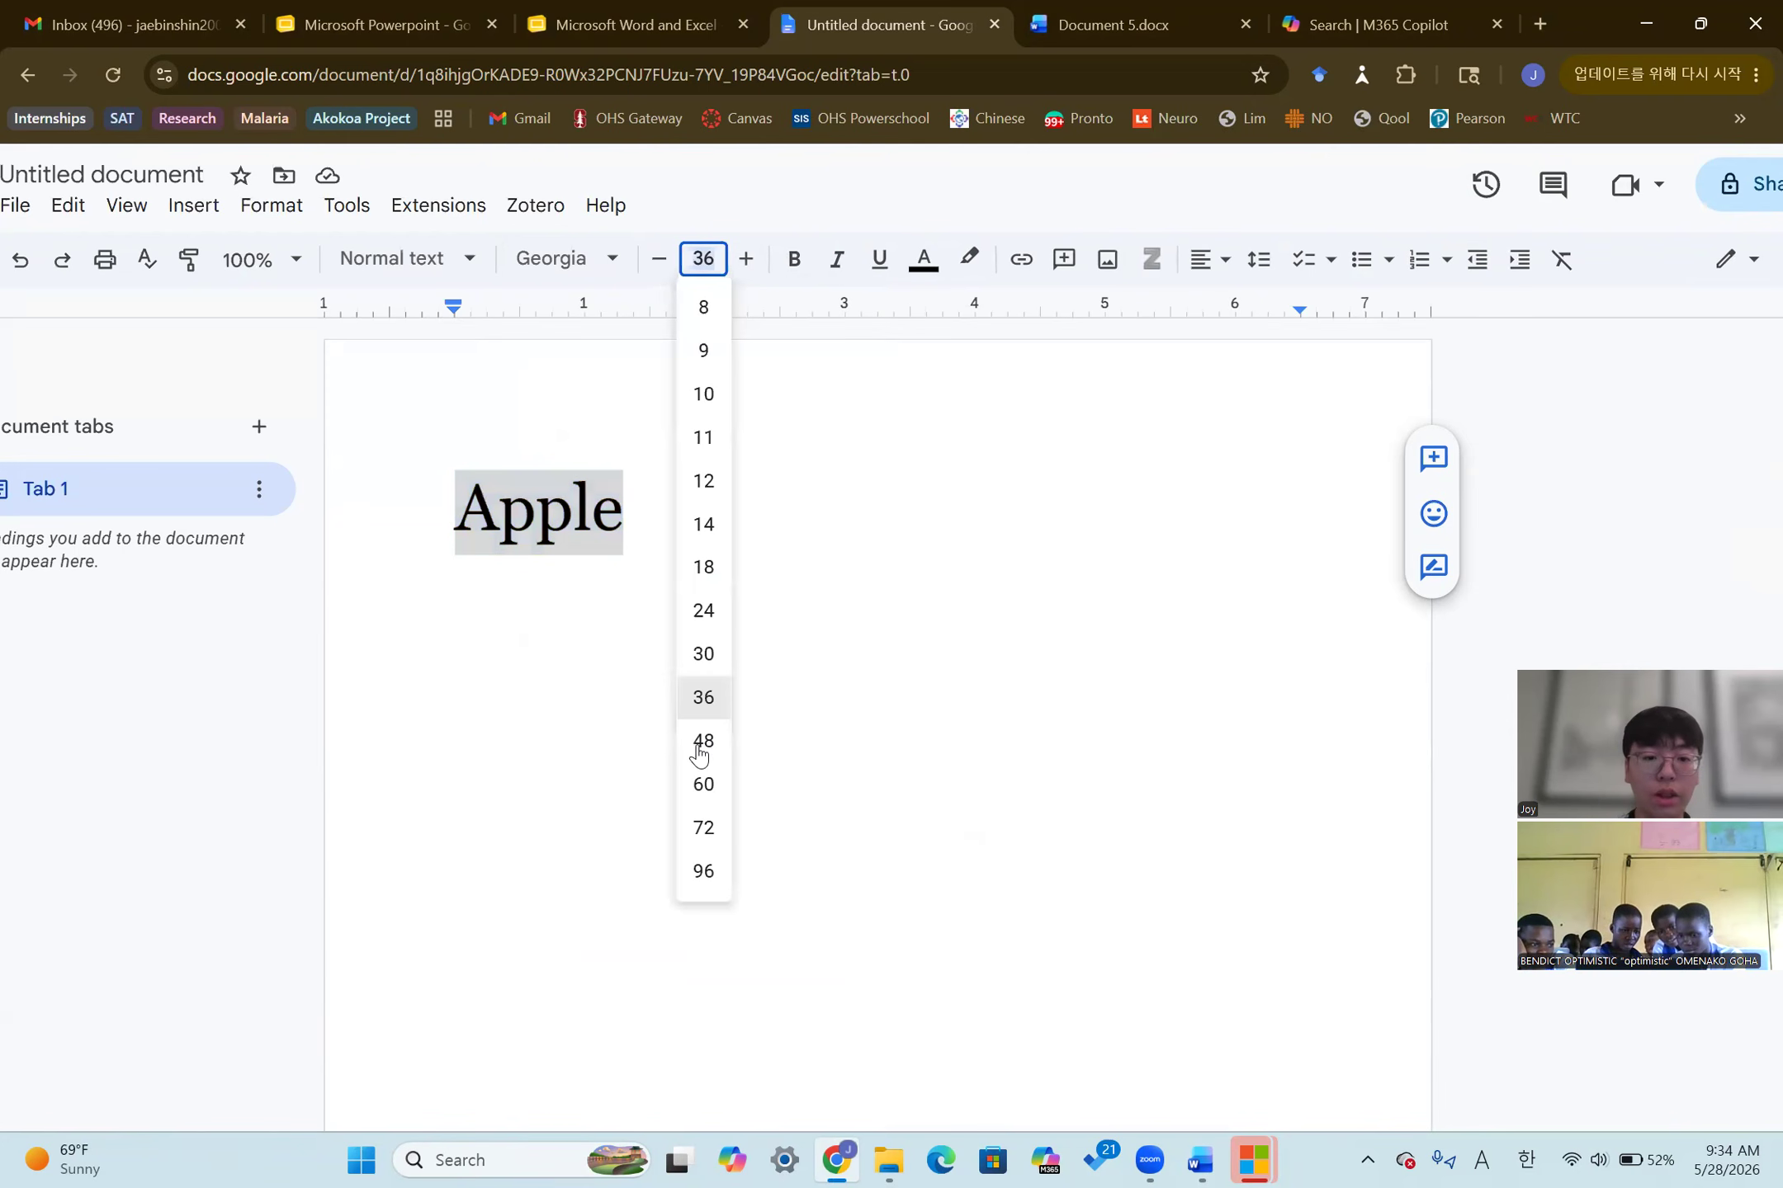
left_click(704, 787)
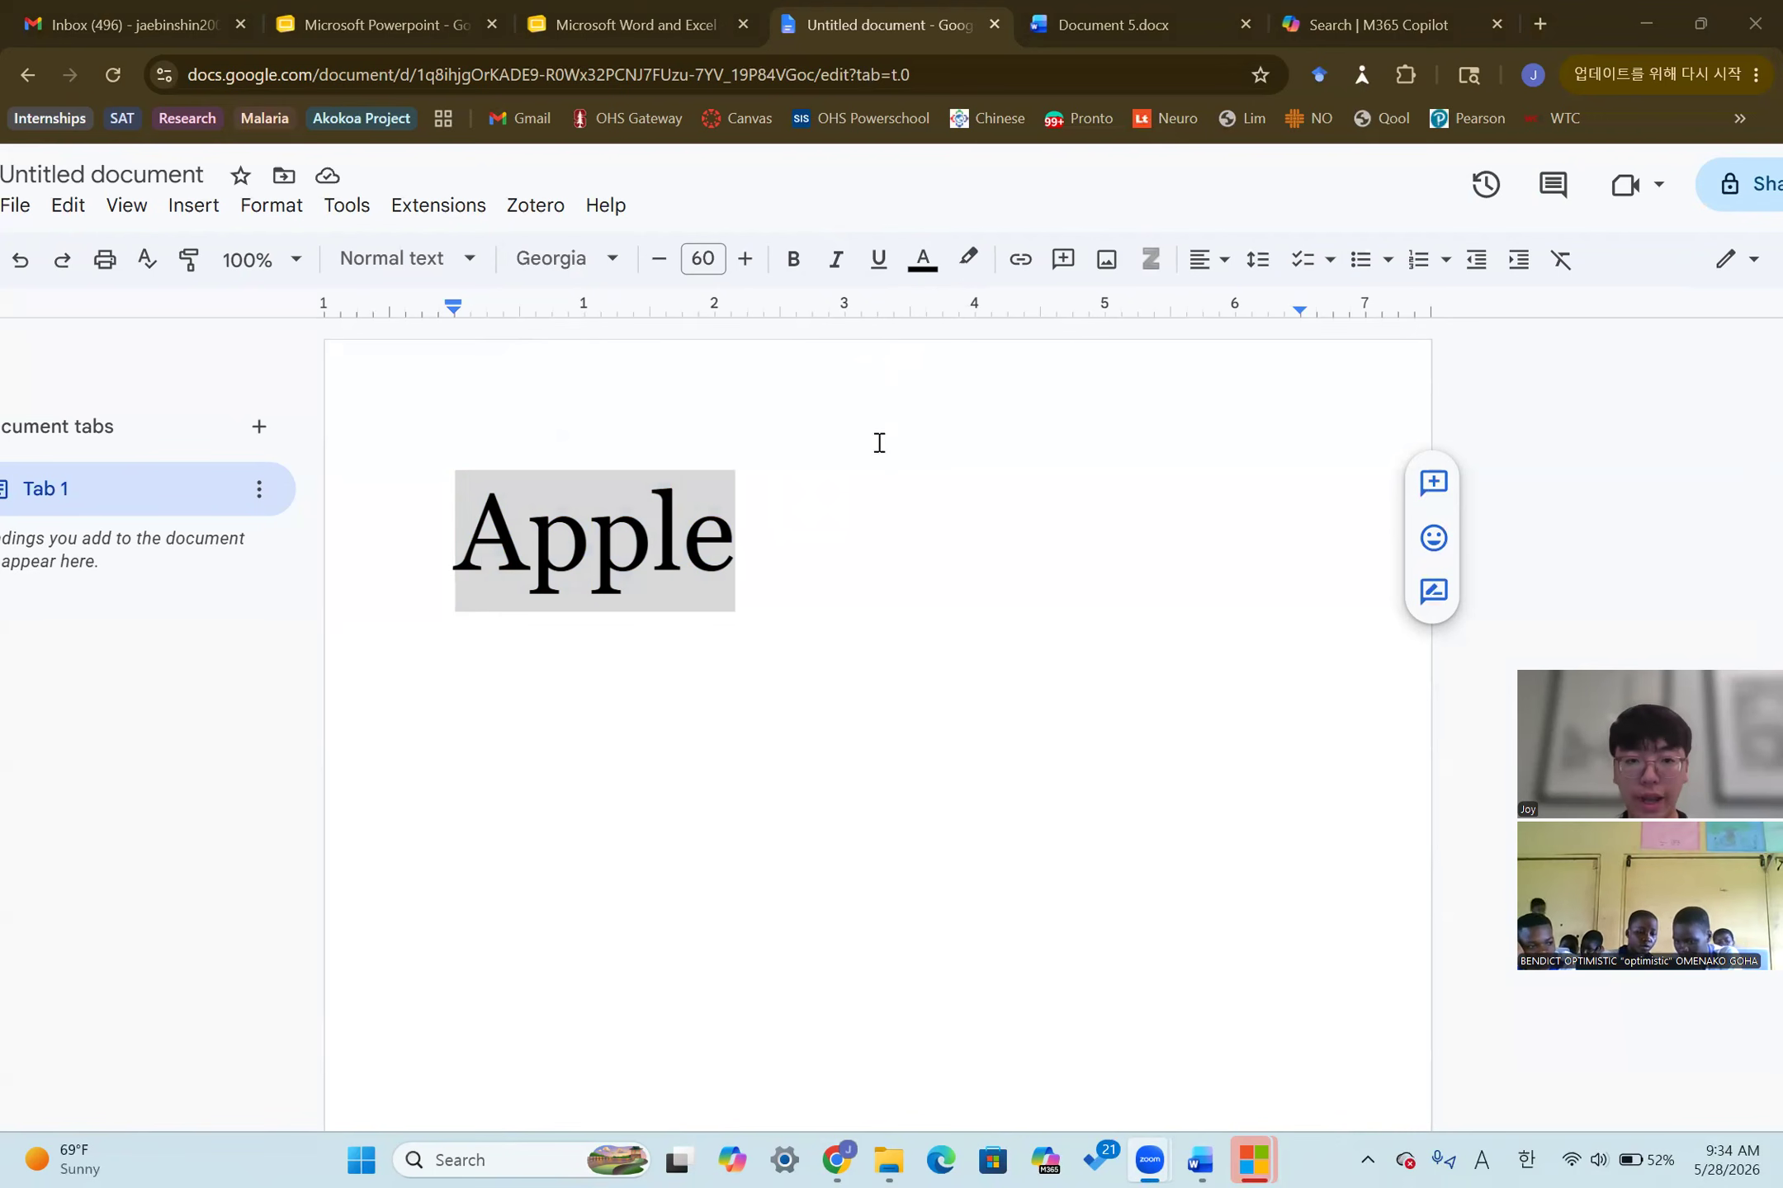
Make the word "Apple" bold, italic and underlined
left_click(794, 262)
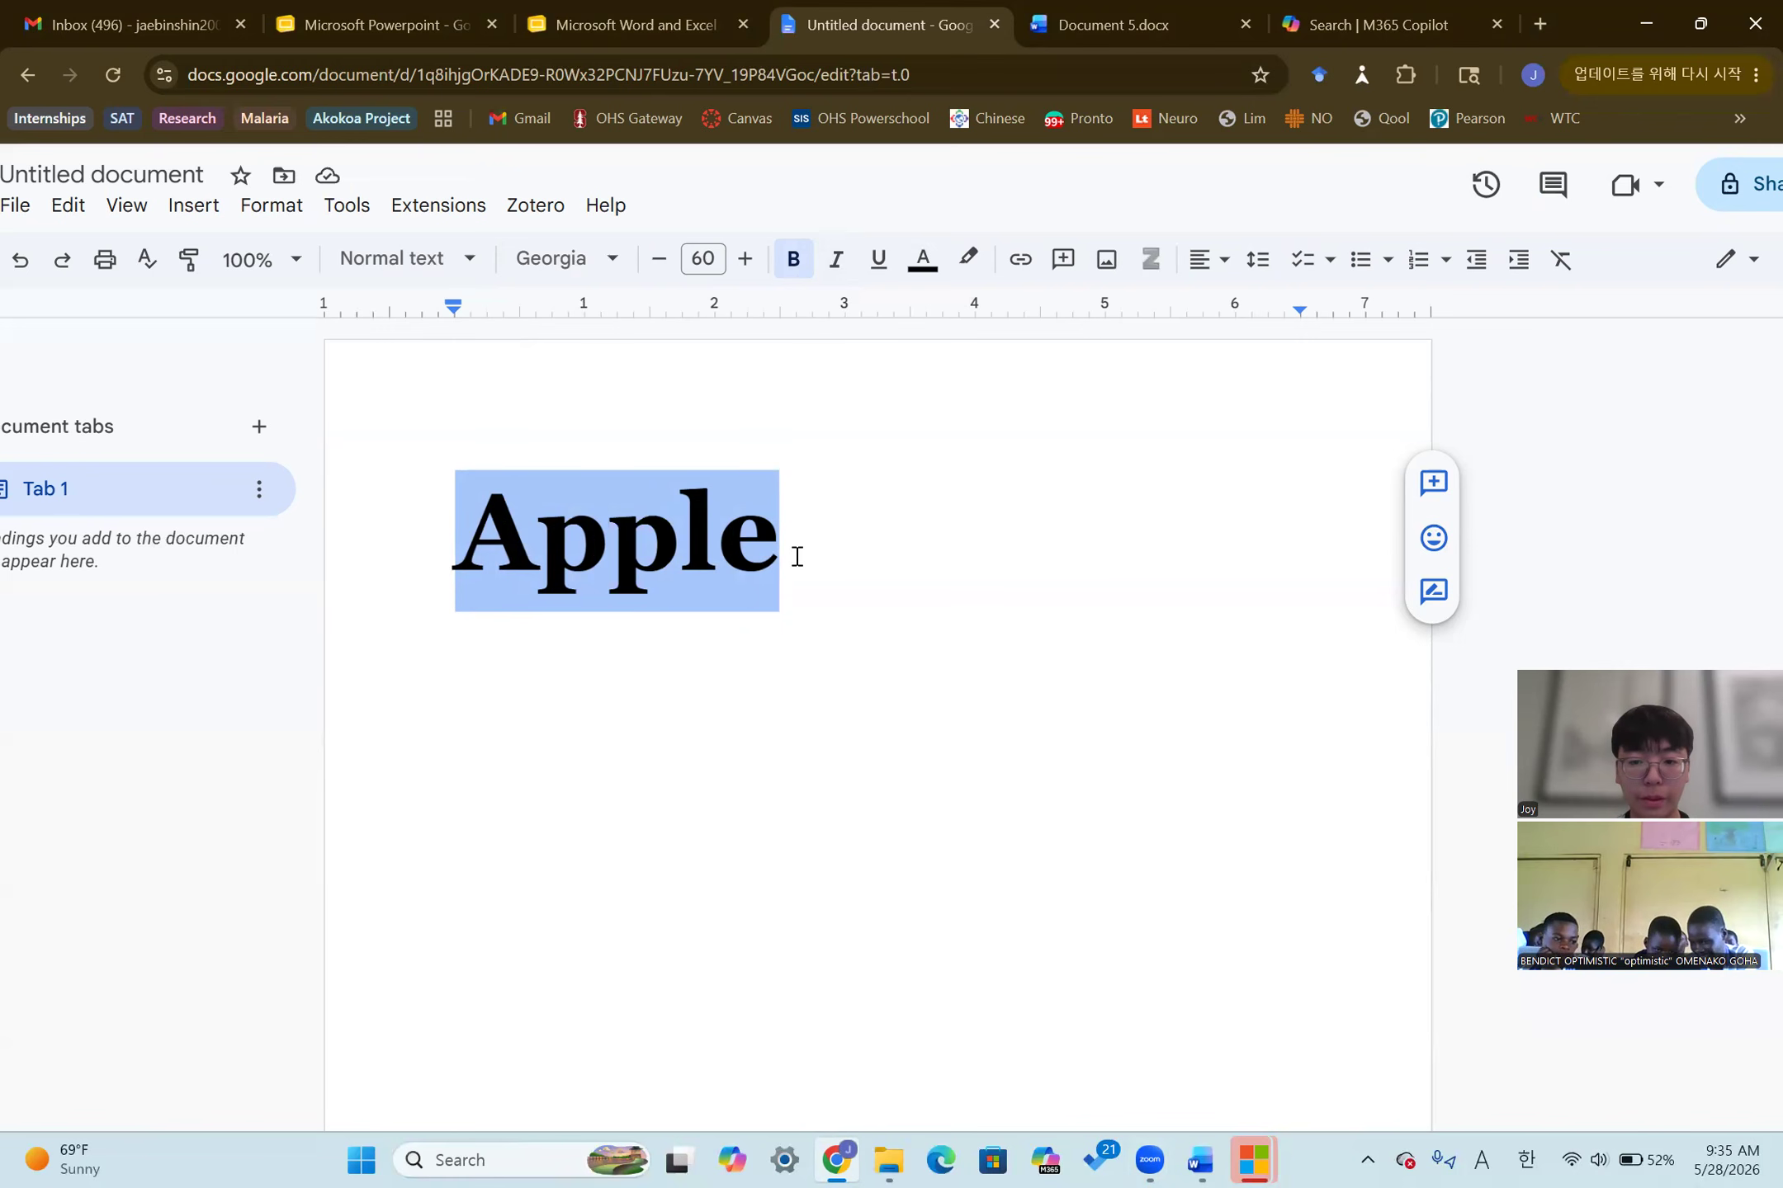
left_click(839, 263)
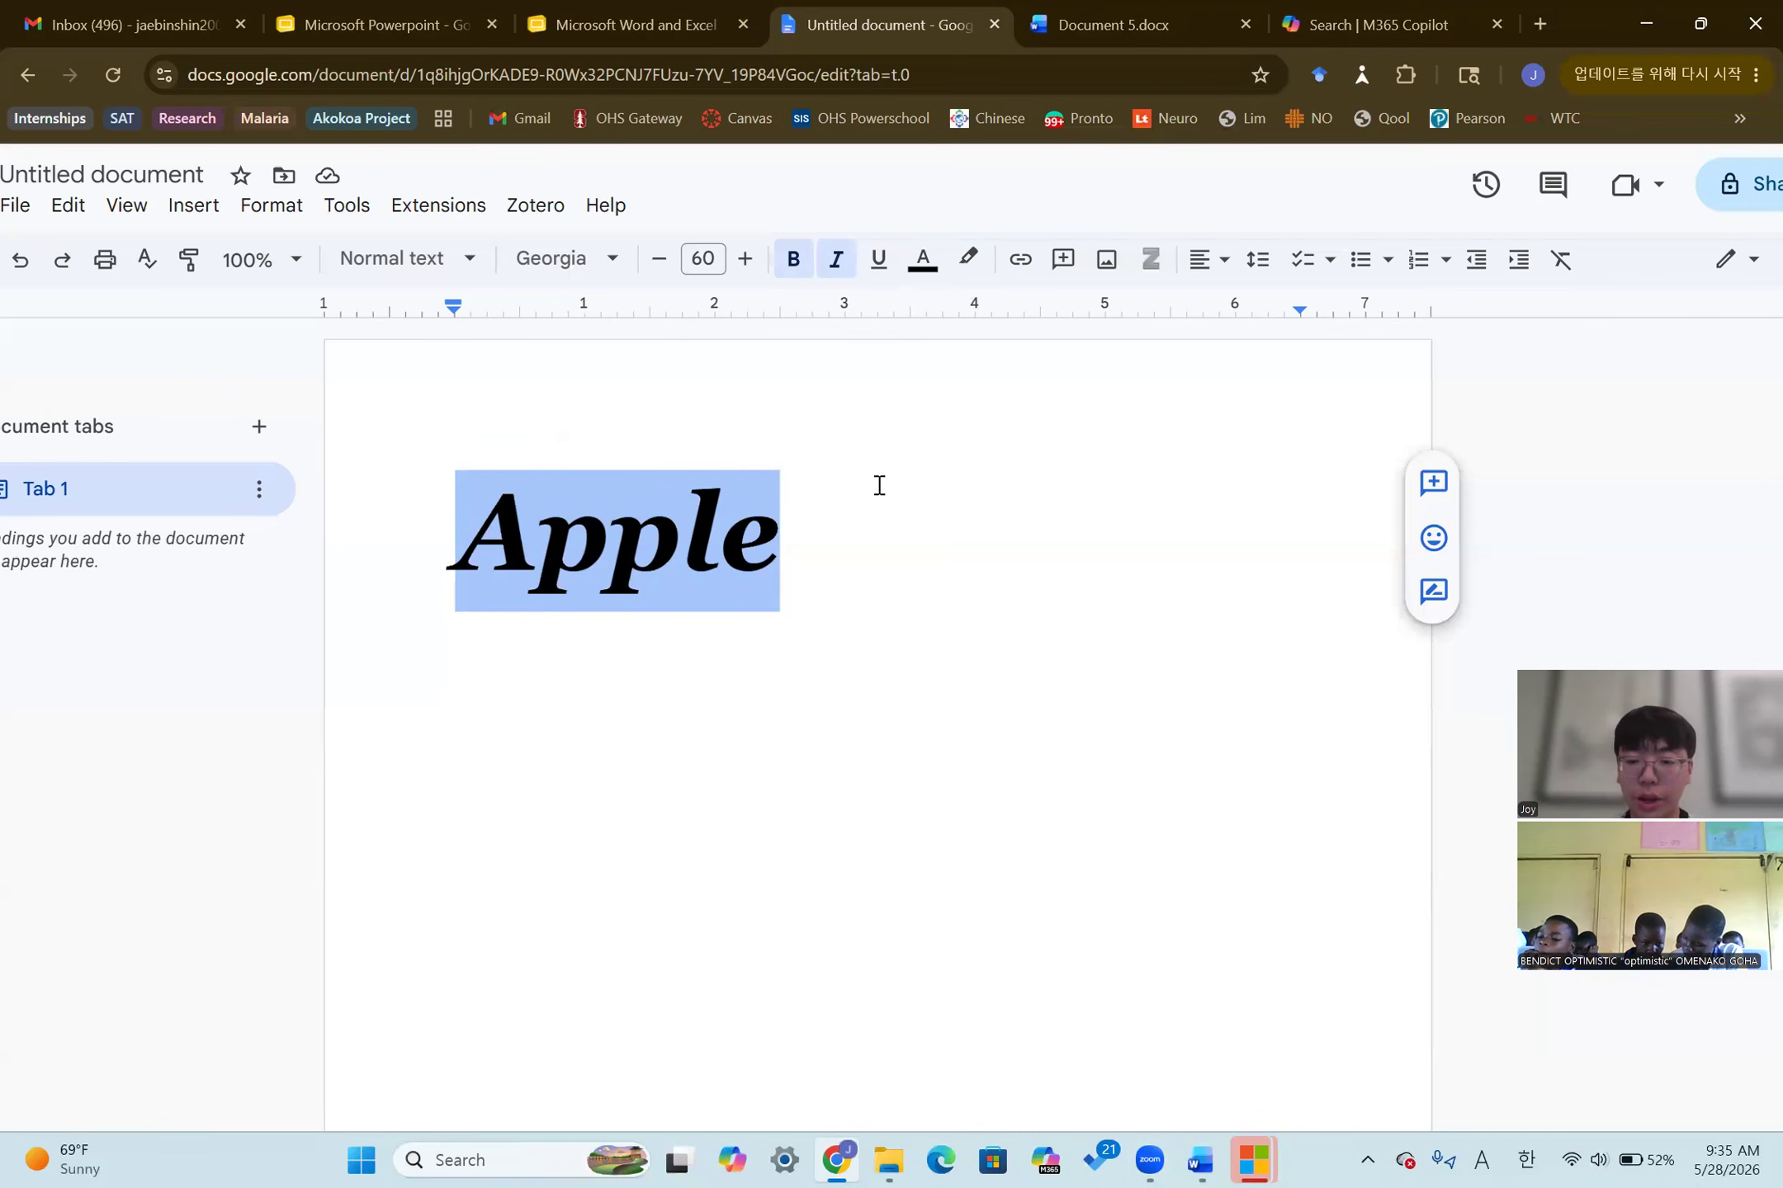
left_click(879, 260)
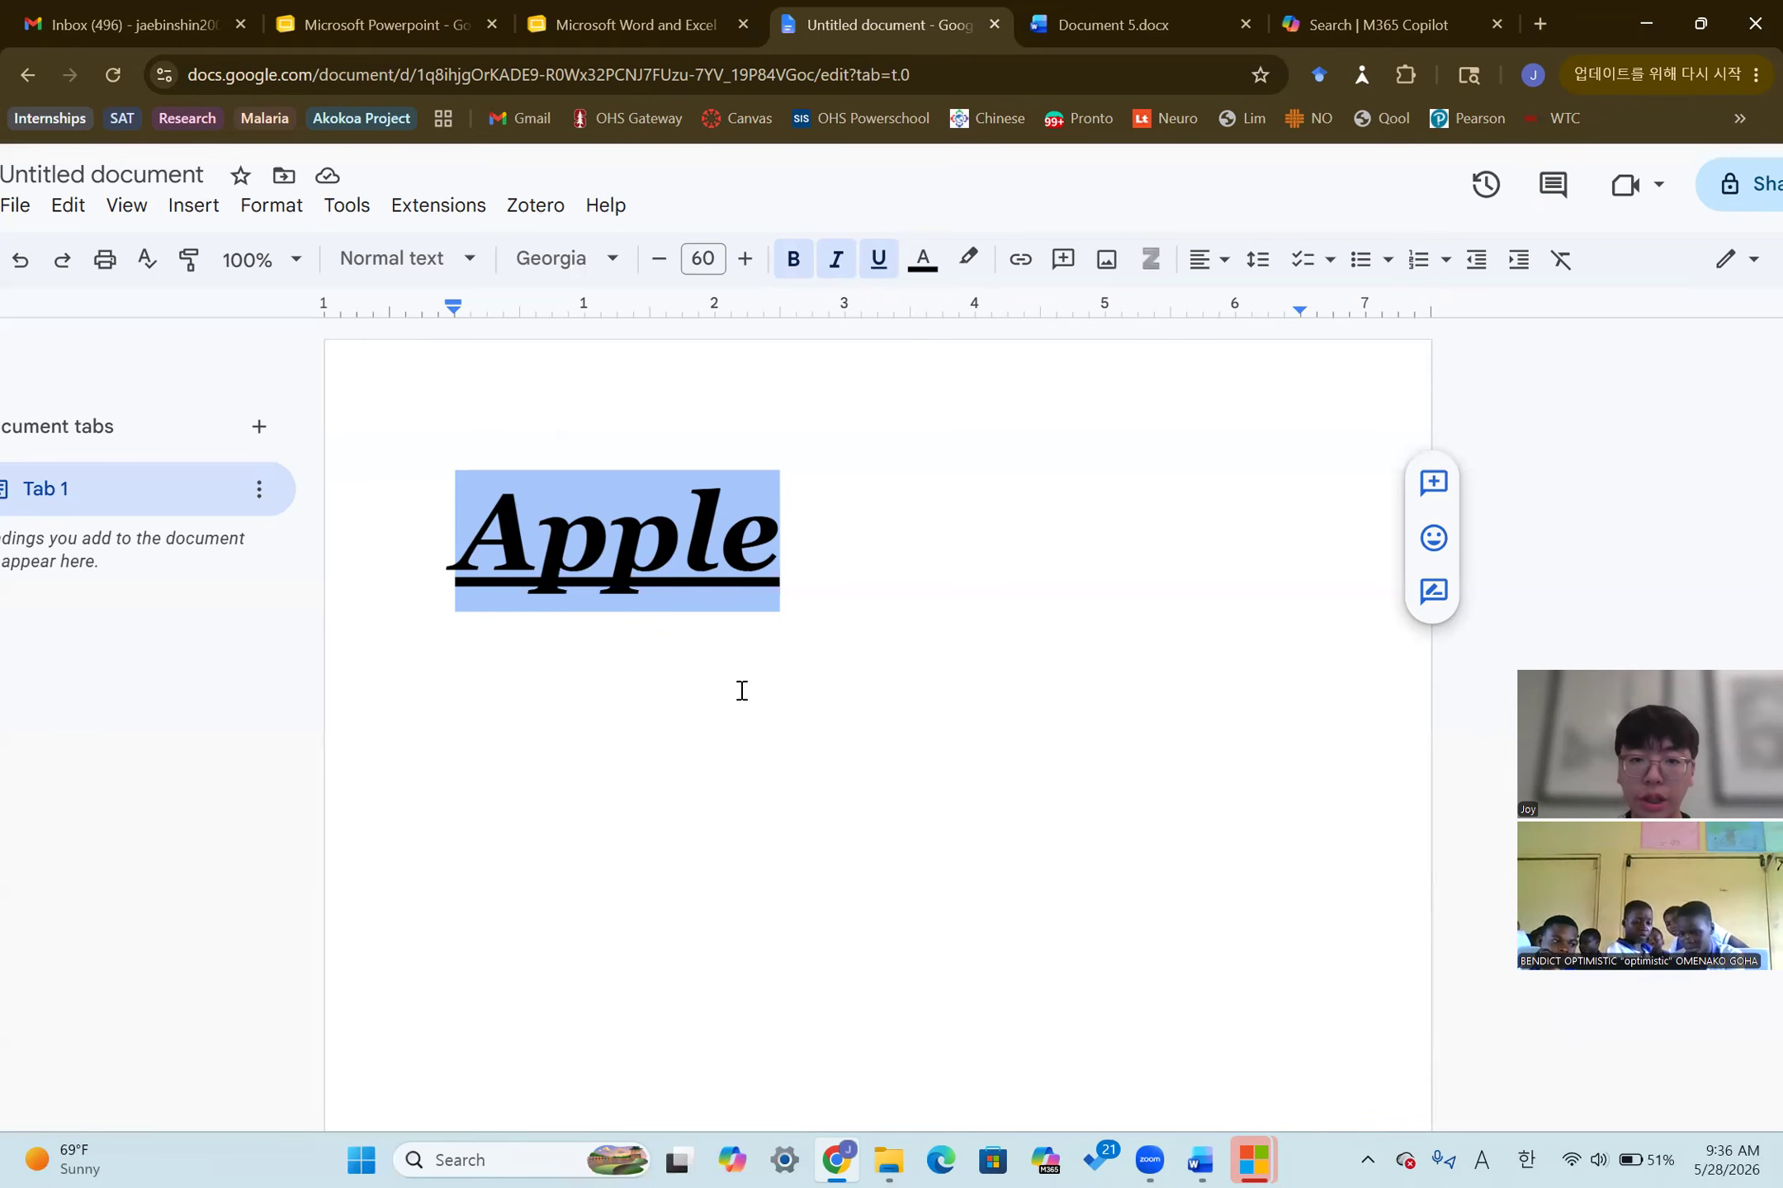
Change the text colour of the word "Apple" to blue
left_click(925, 261)
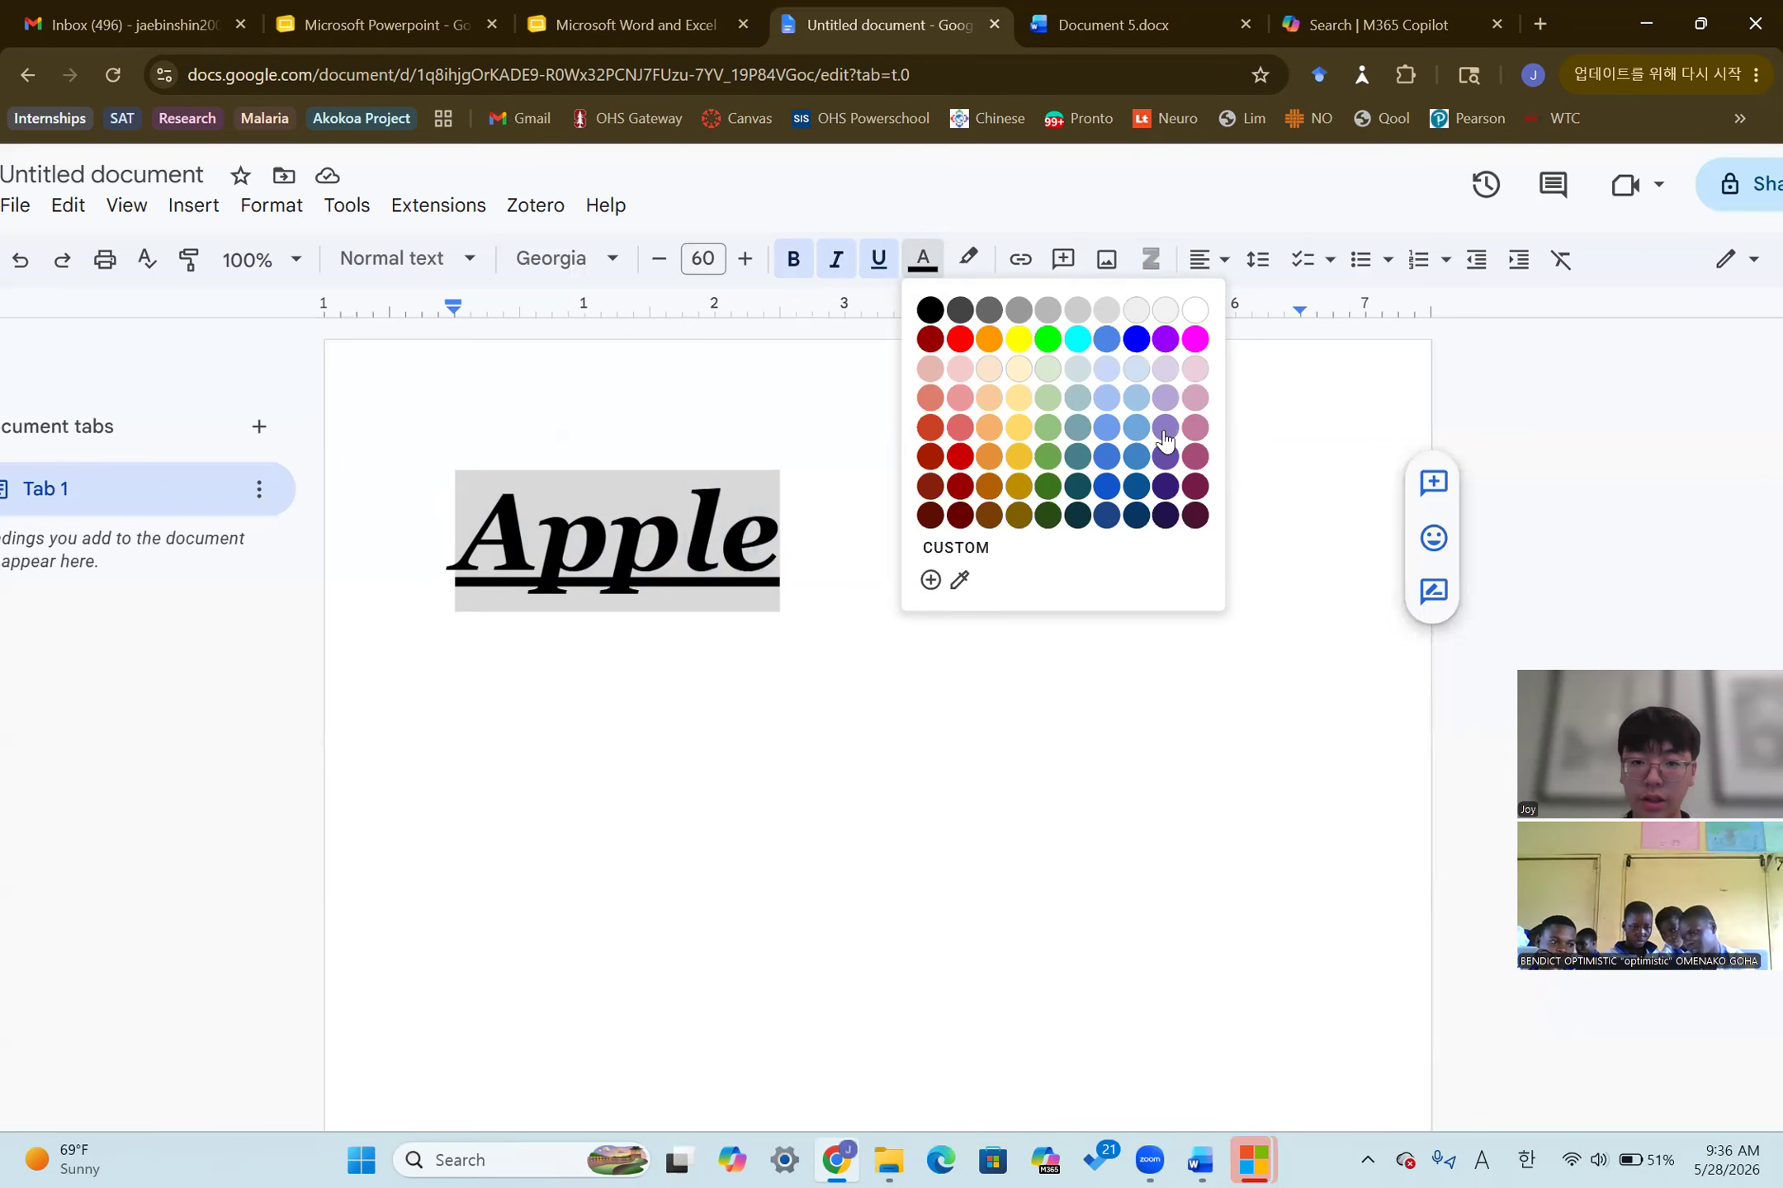
left_click(1137, 340)
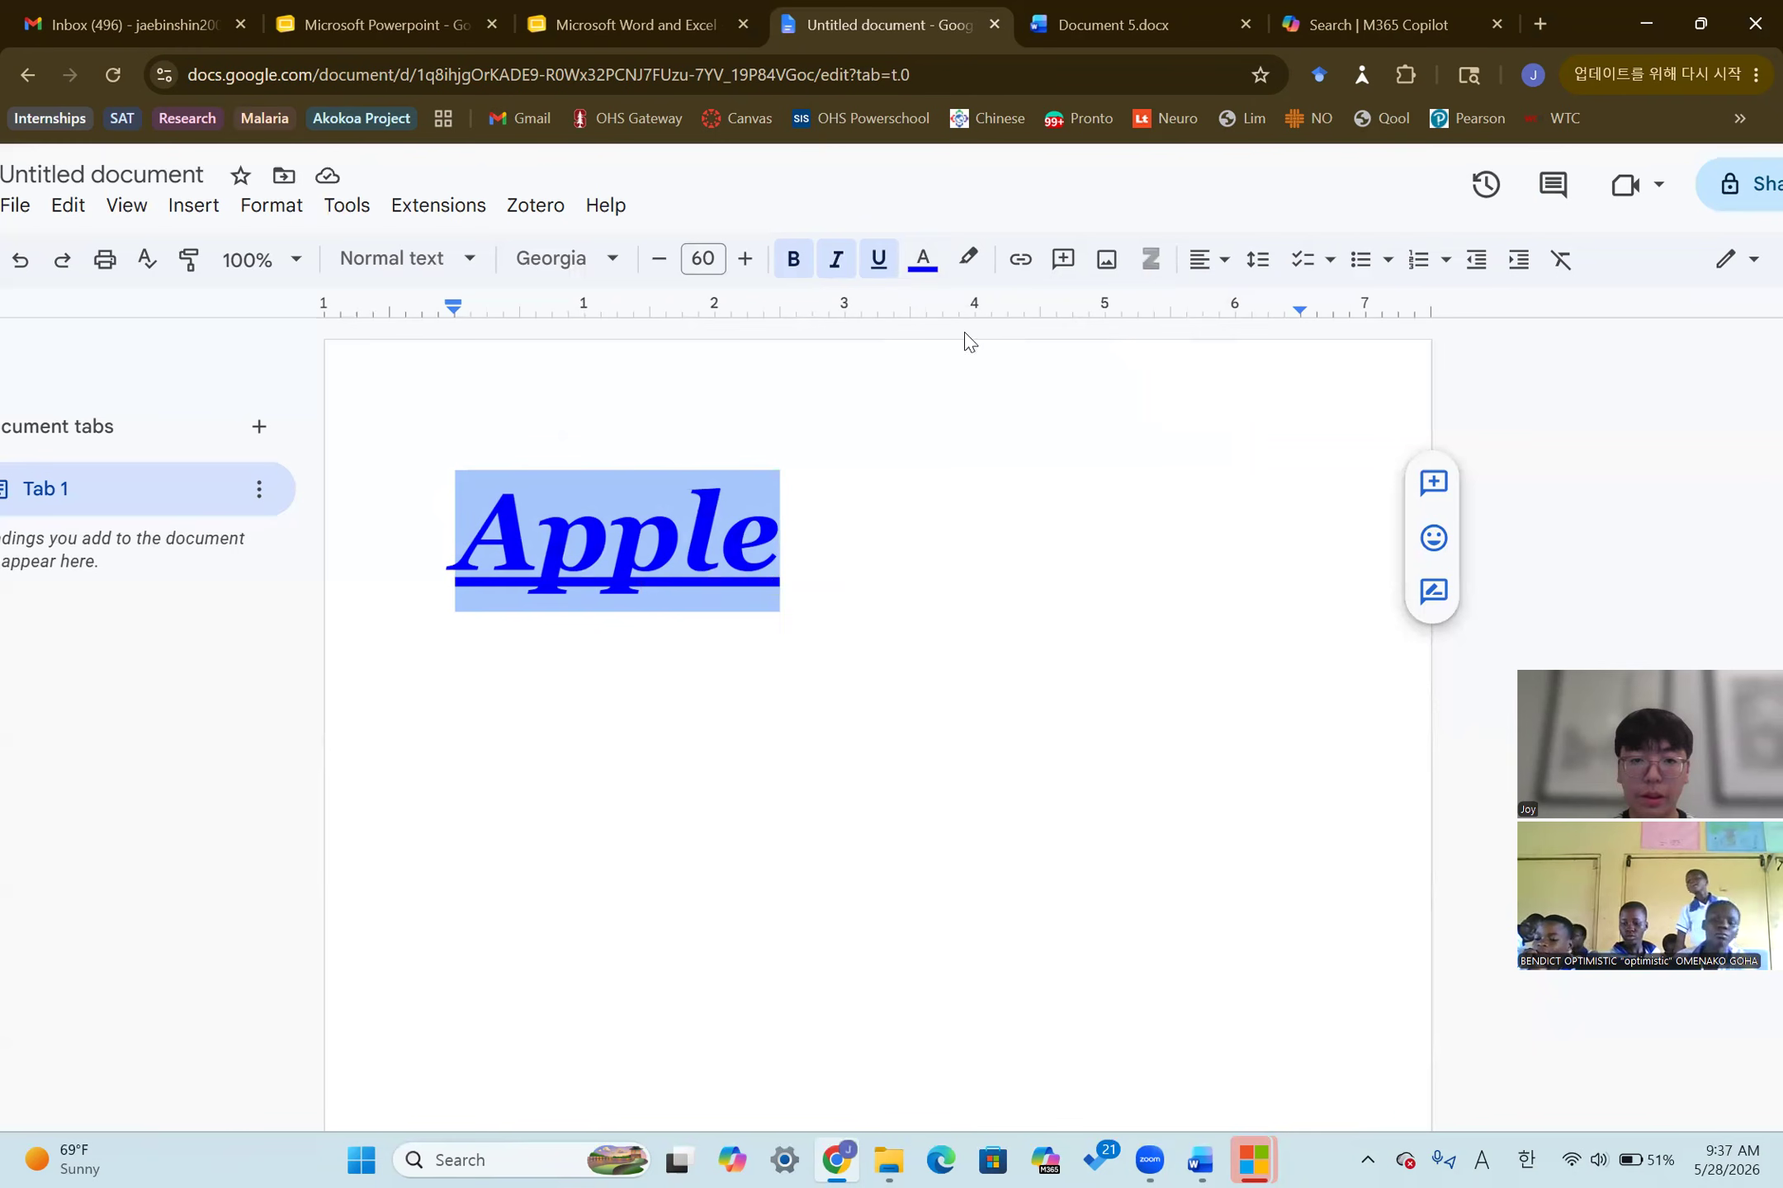
left_click(925, 260)
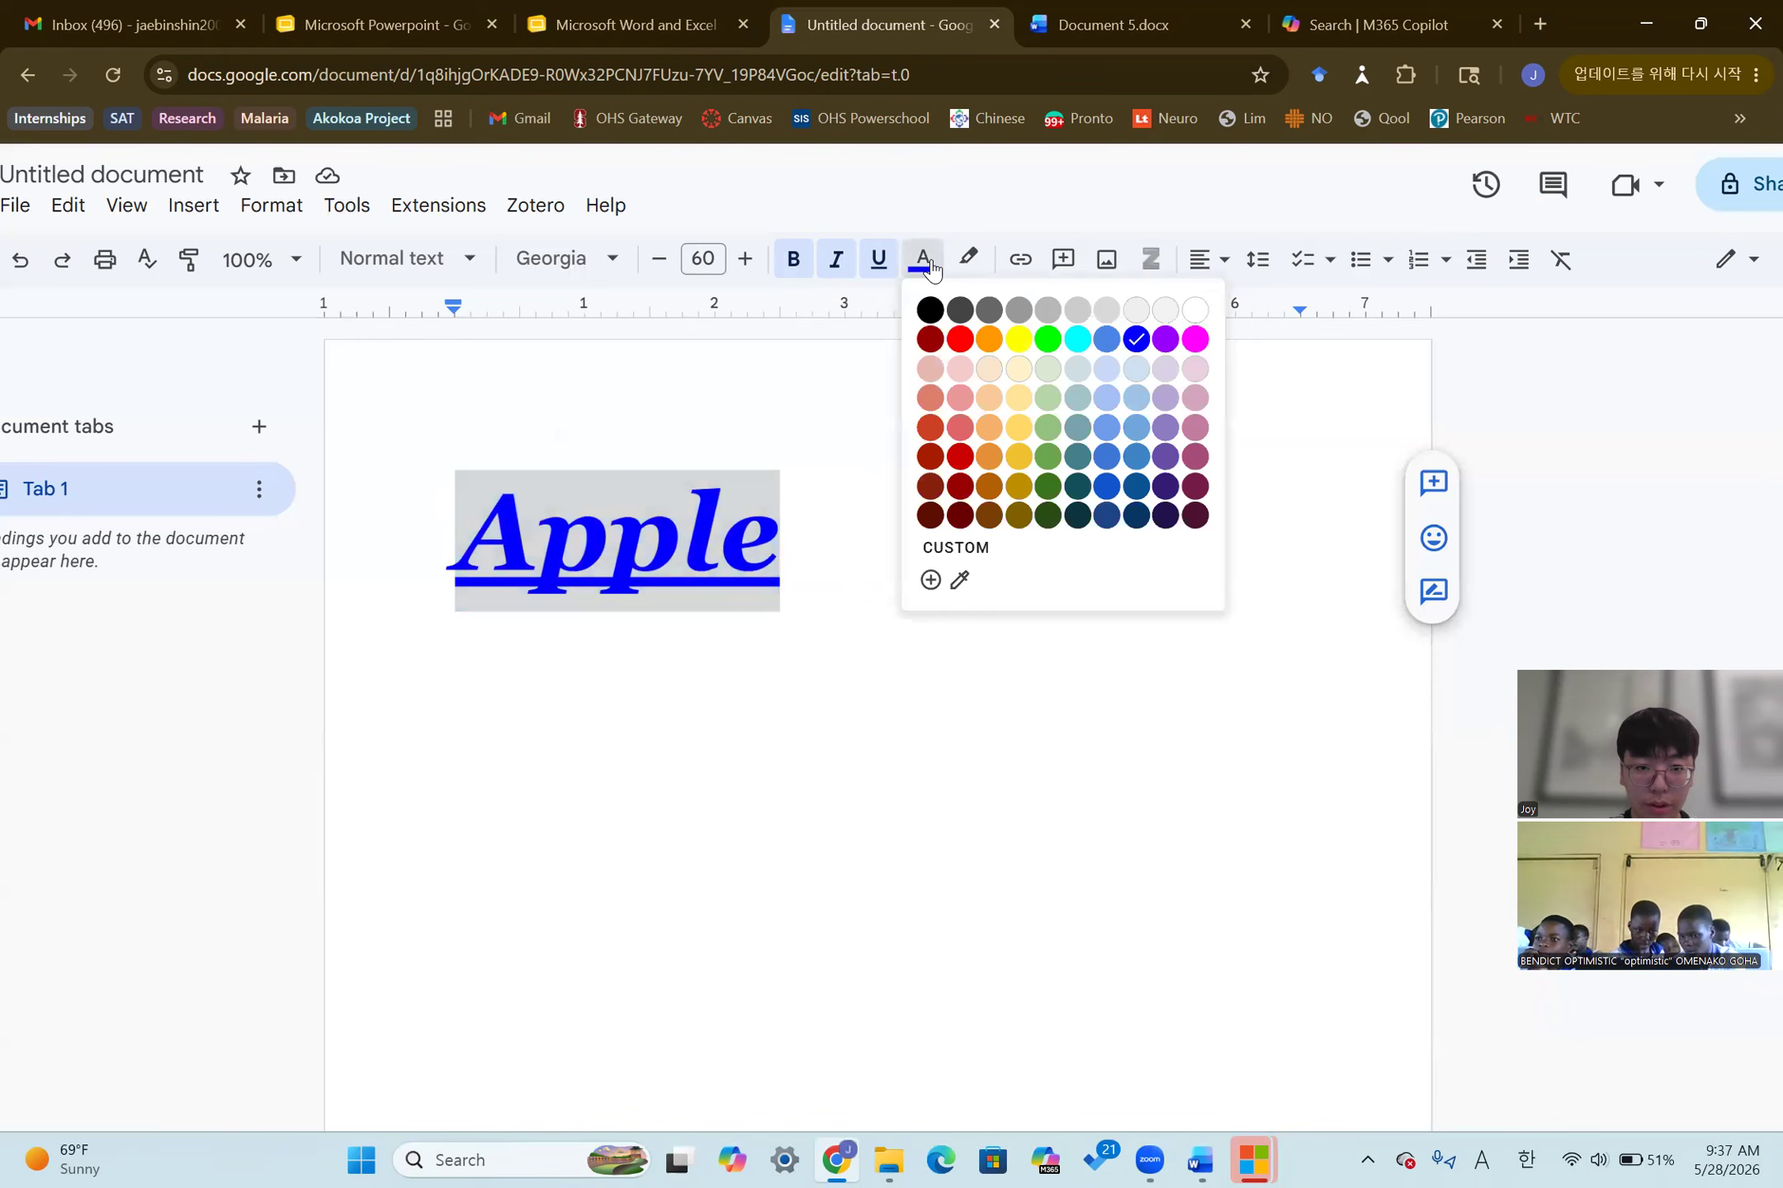
left_click(1136, 341)
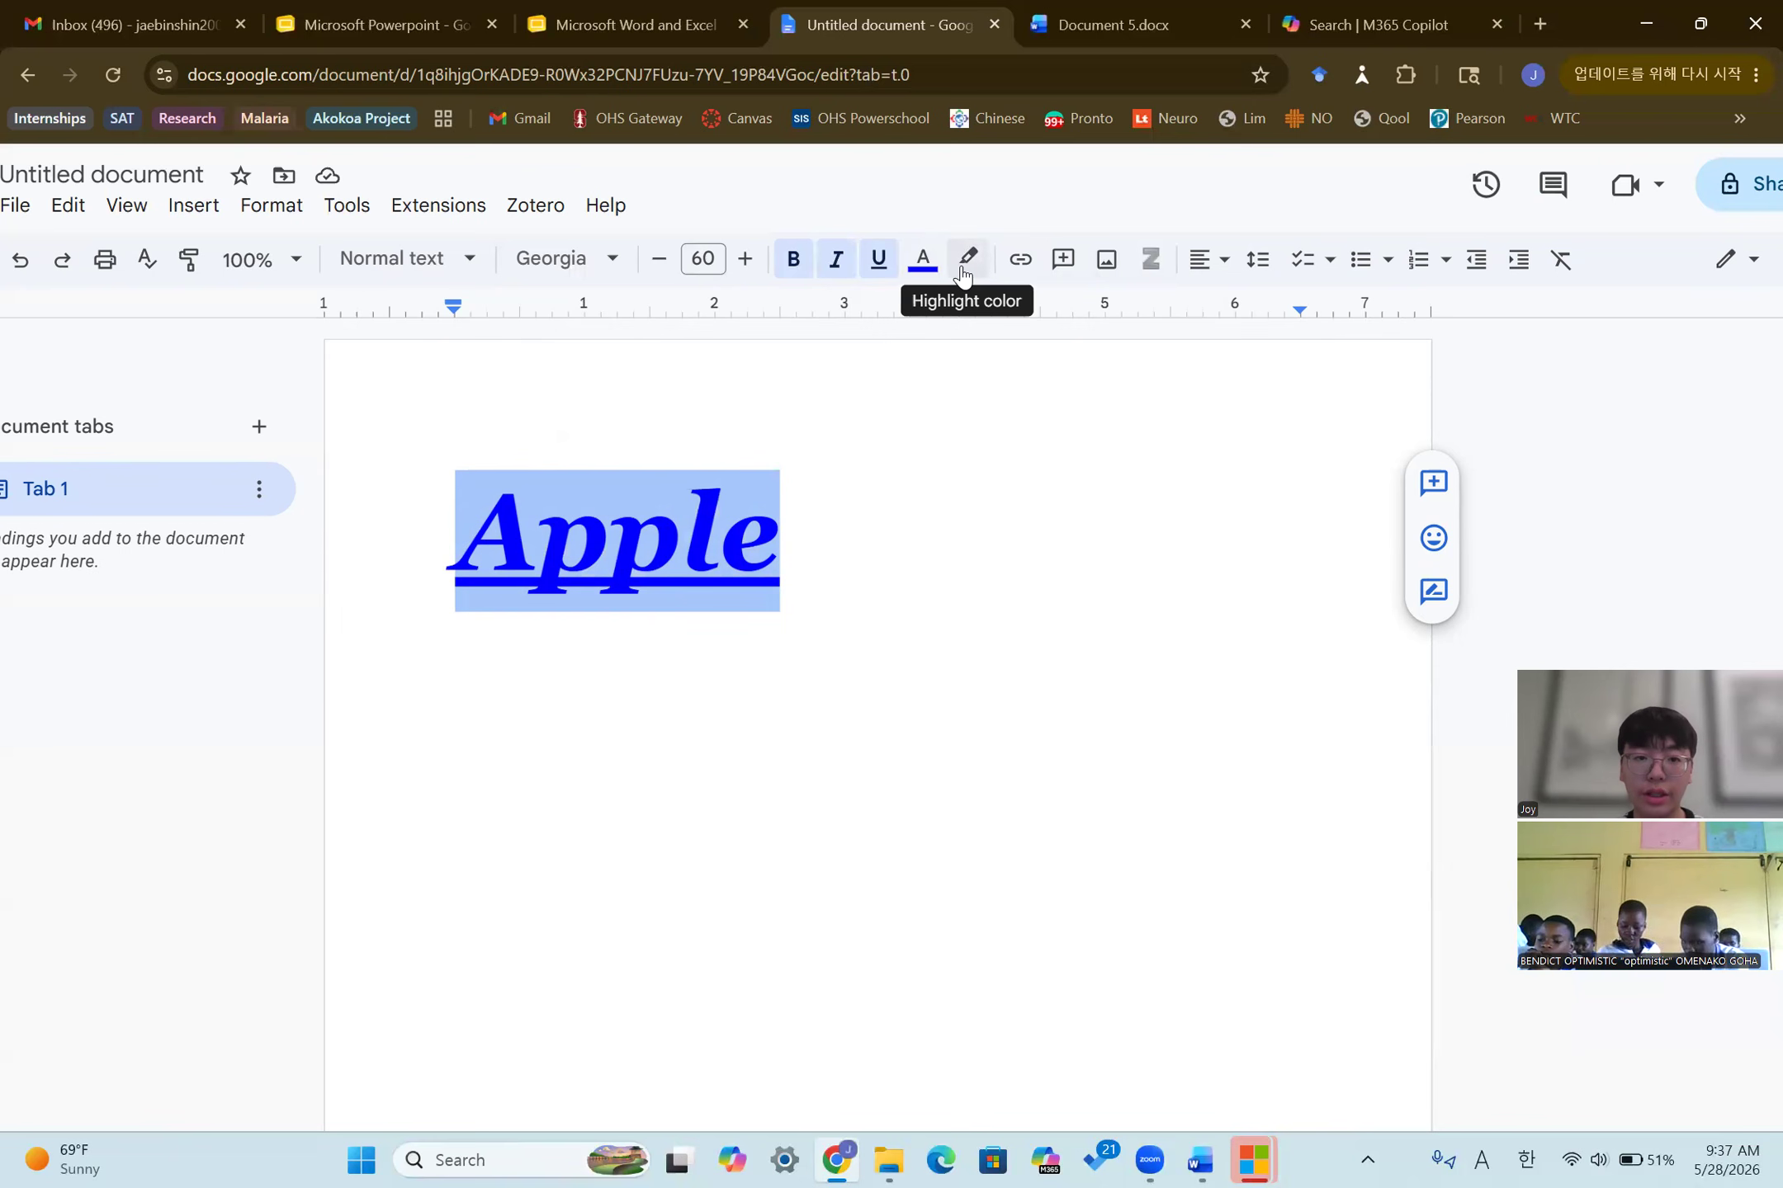
Highlight the blue word "Apple" in red and deselect it
scroll(962, 276, "up", 5)
scroll(962, 276, "up", 2)
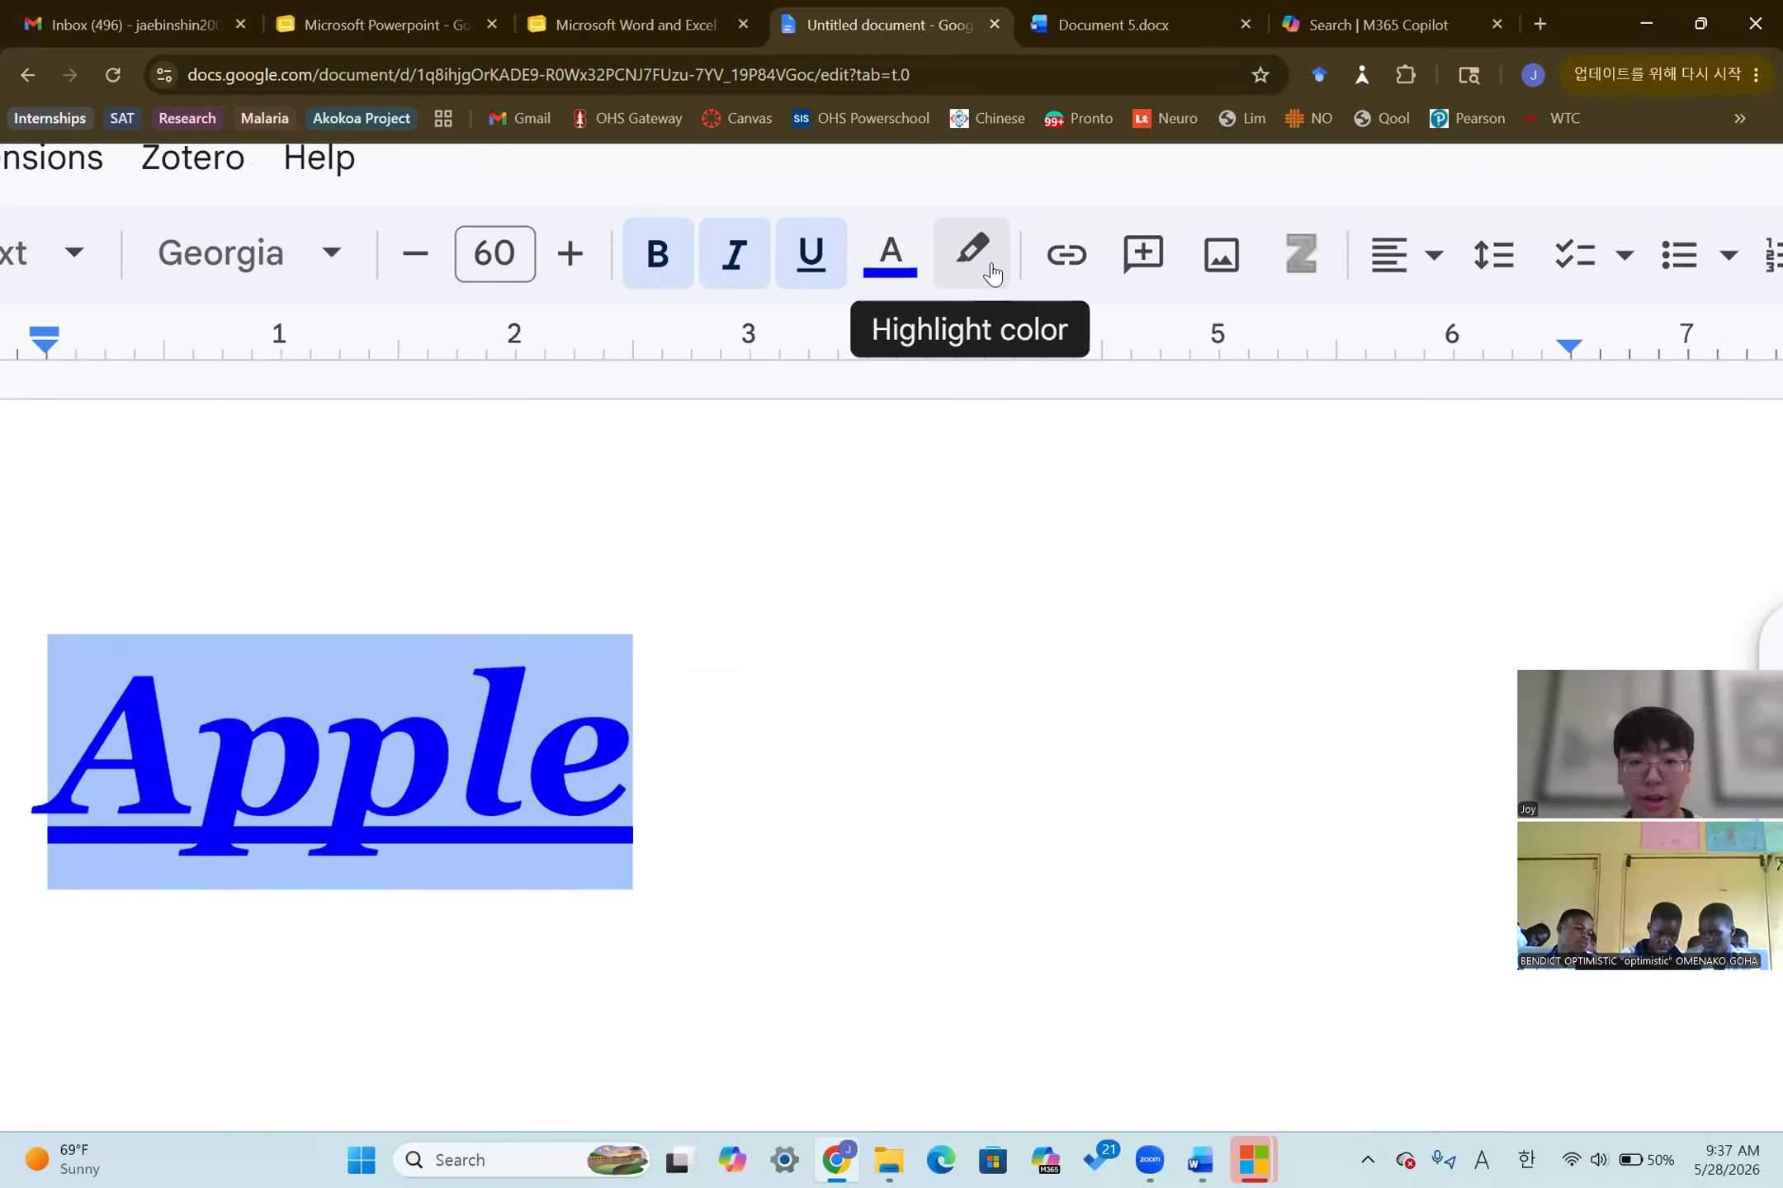
left_click(969, 266)
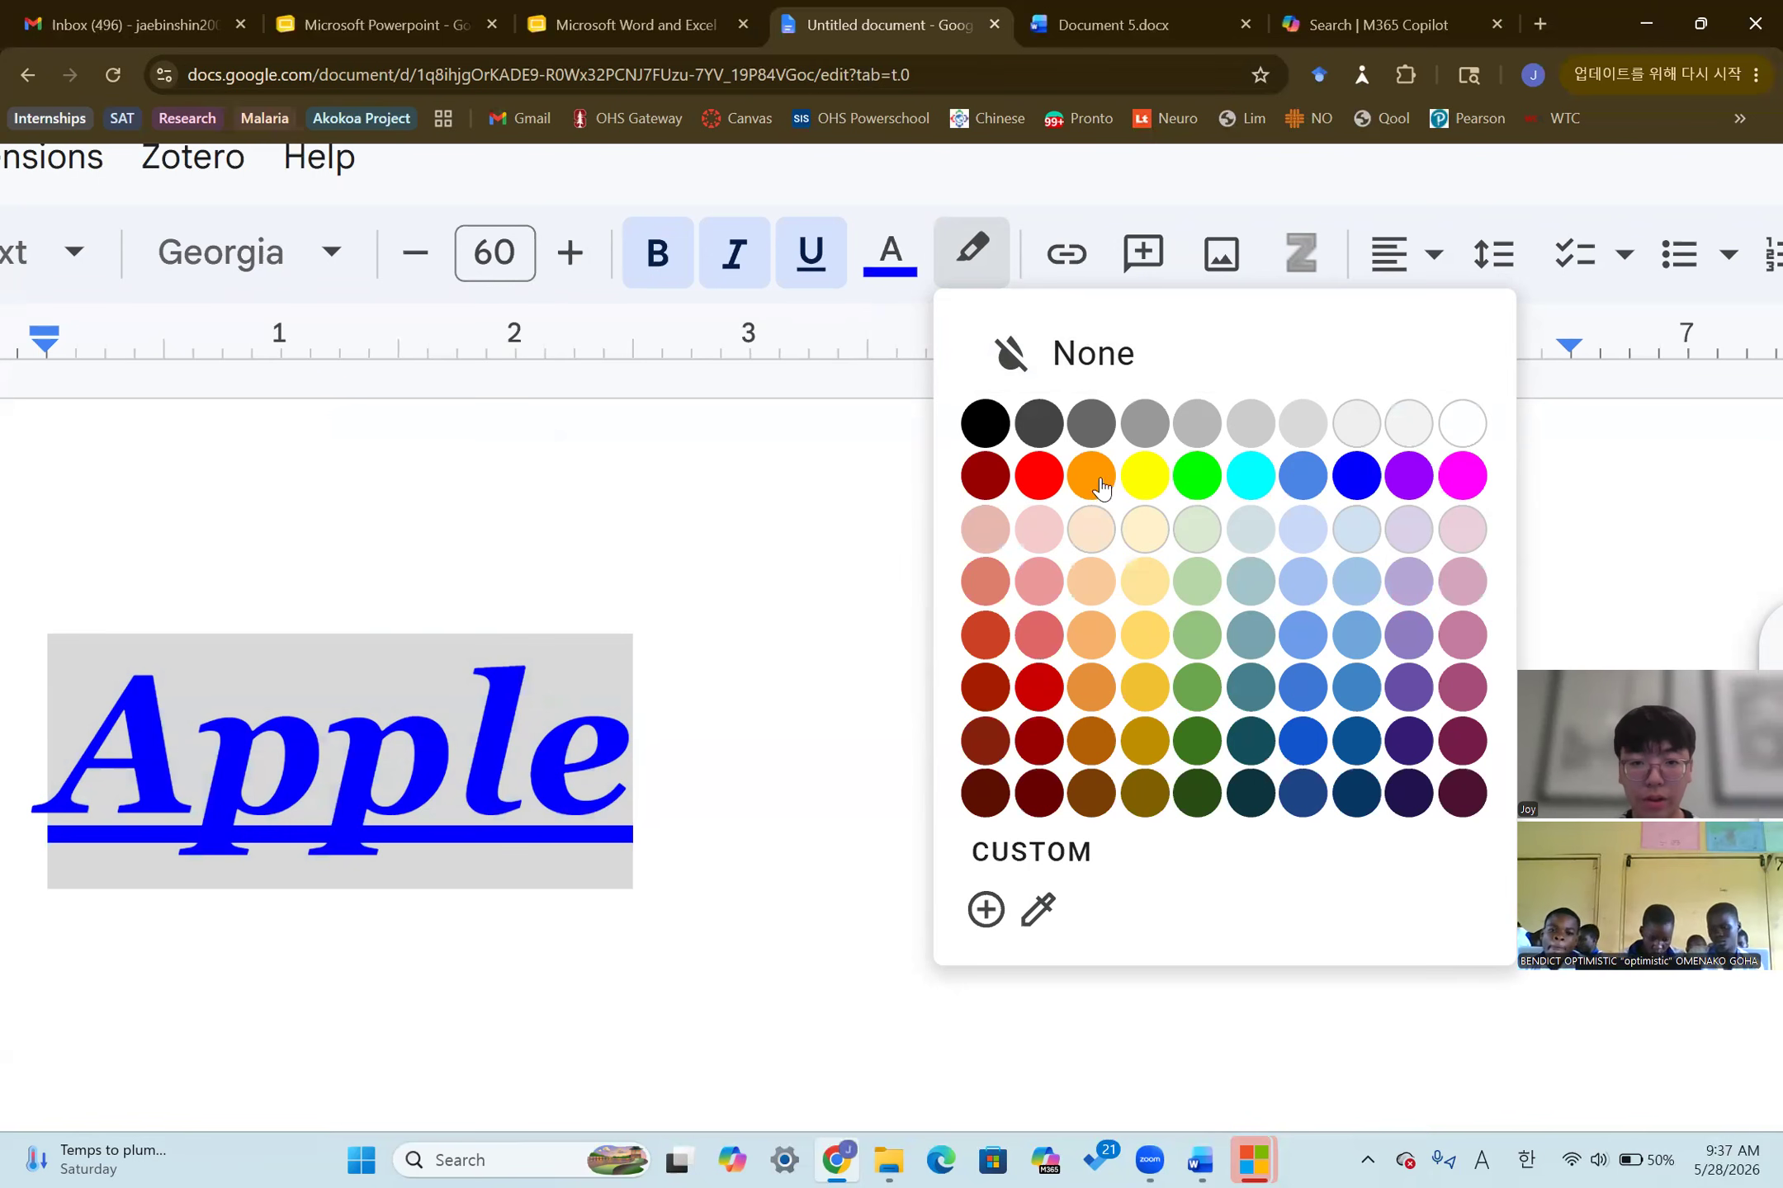
left_click(1043, 479)
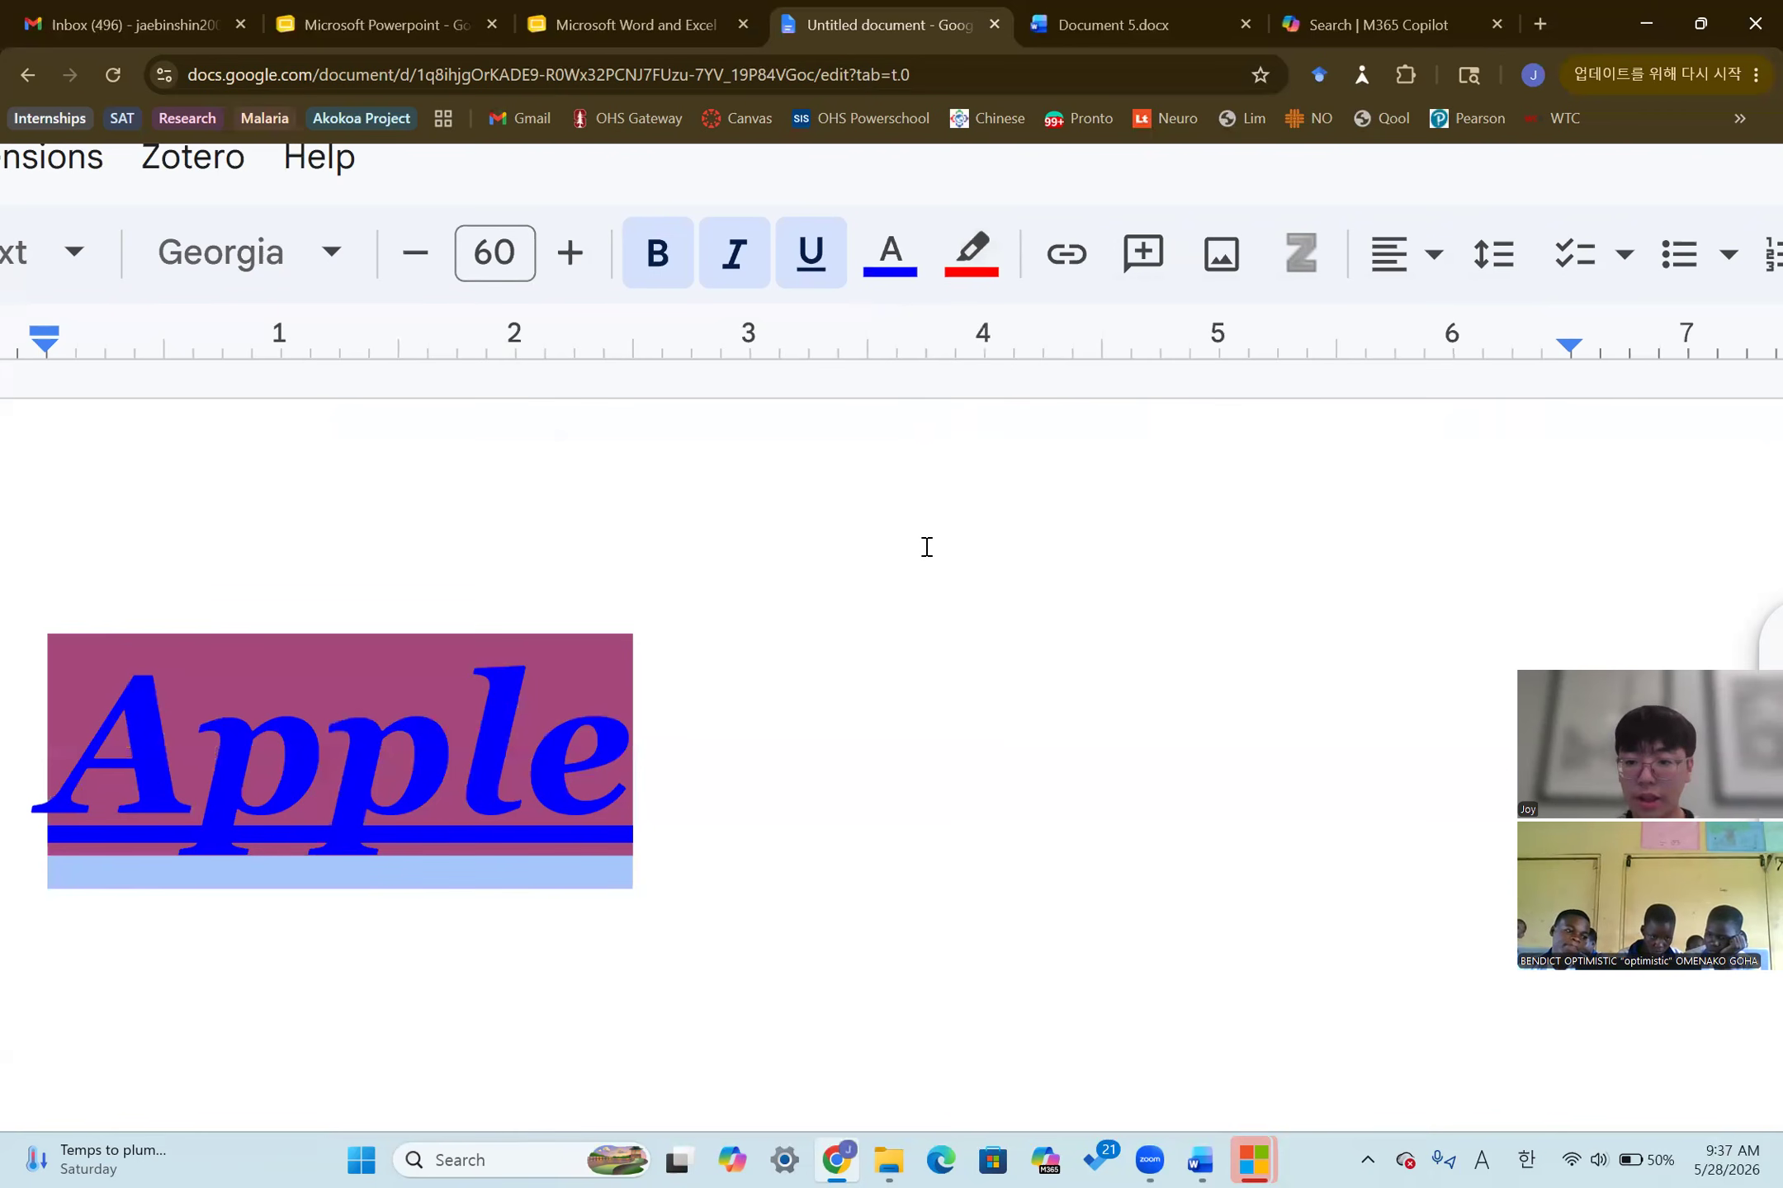
left_click(757, 680)
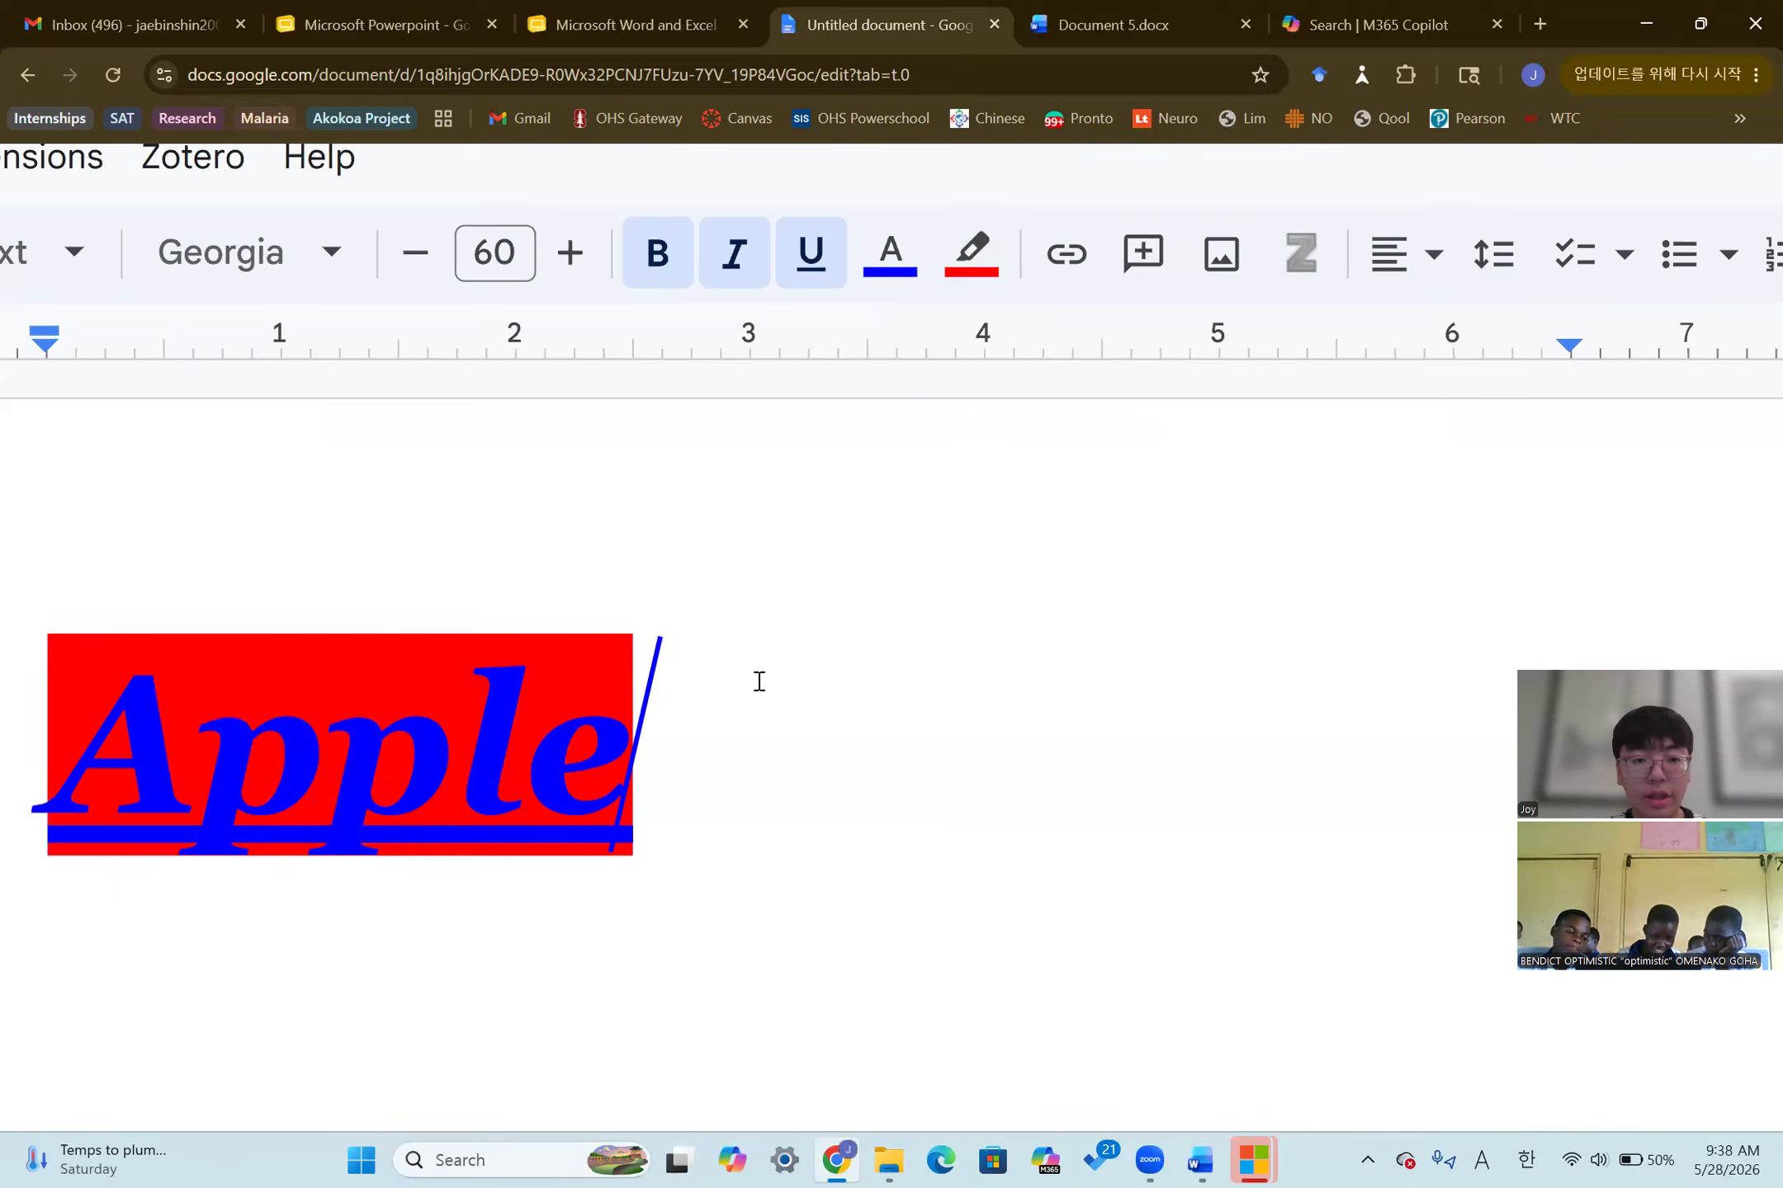
scroll(760, 681, "left", 1)
scroll(759, 681, "left", 5)
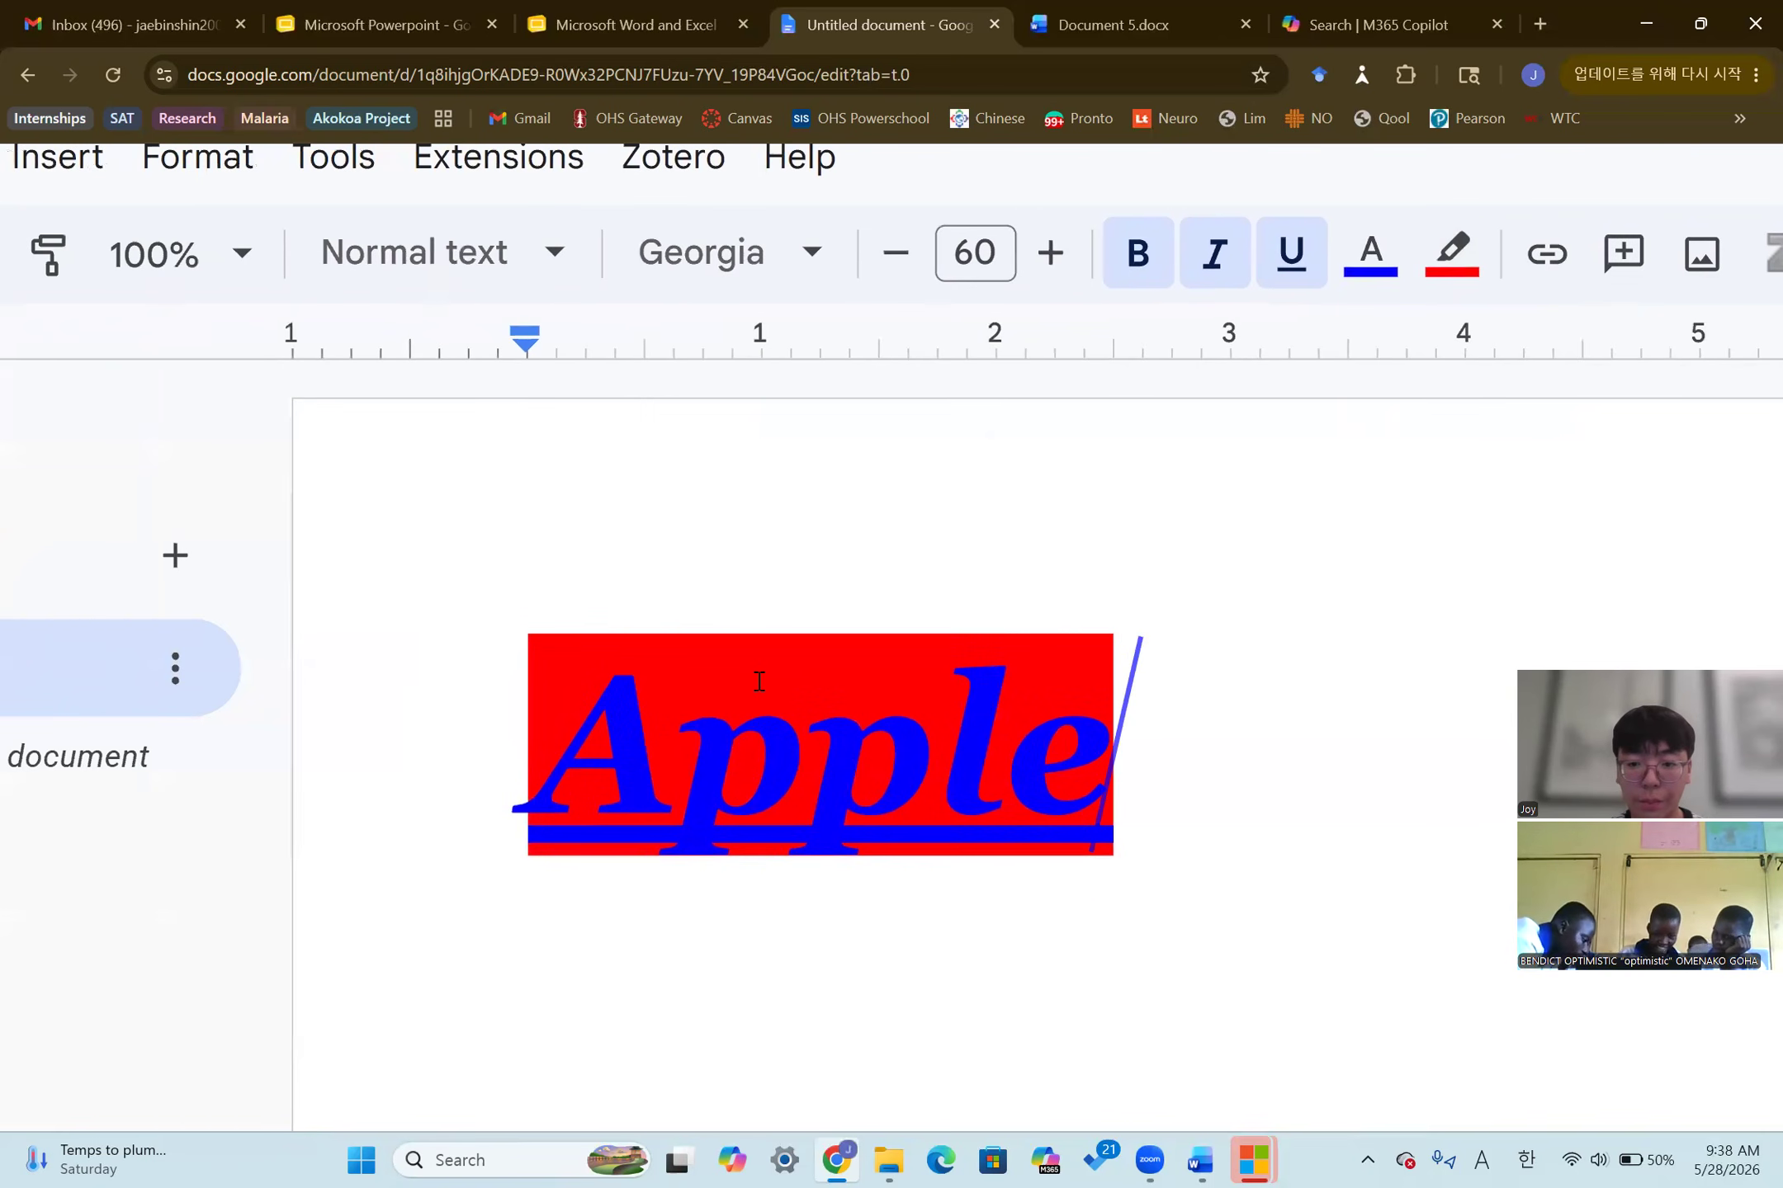
scroll(759, 682, "down", 1)
scroll(760, 682, "down", 4)
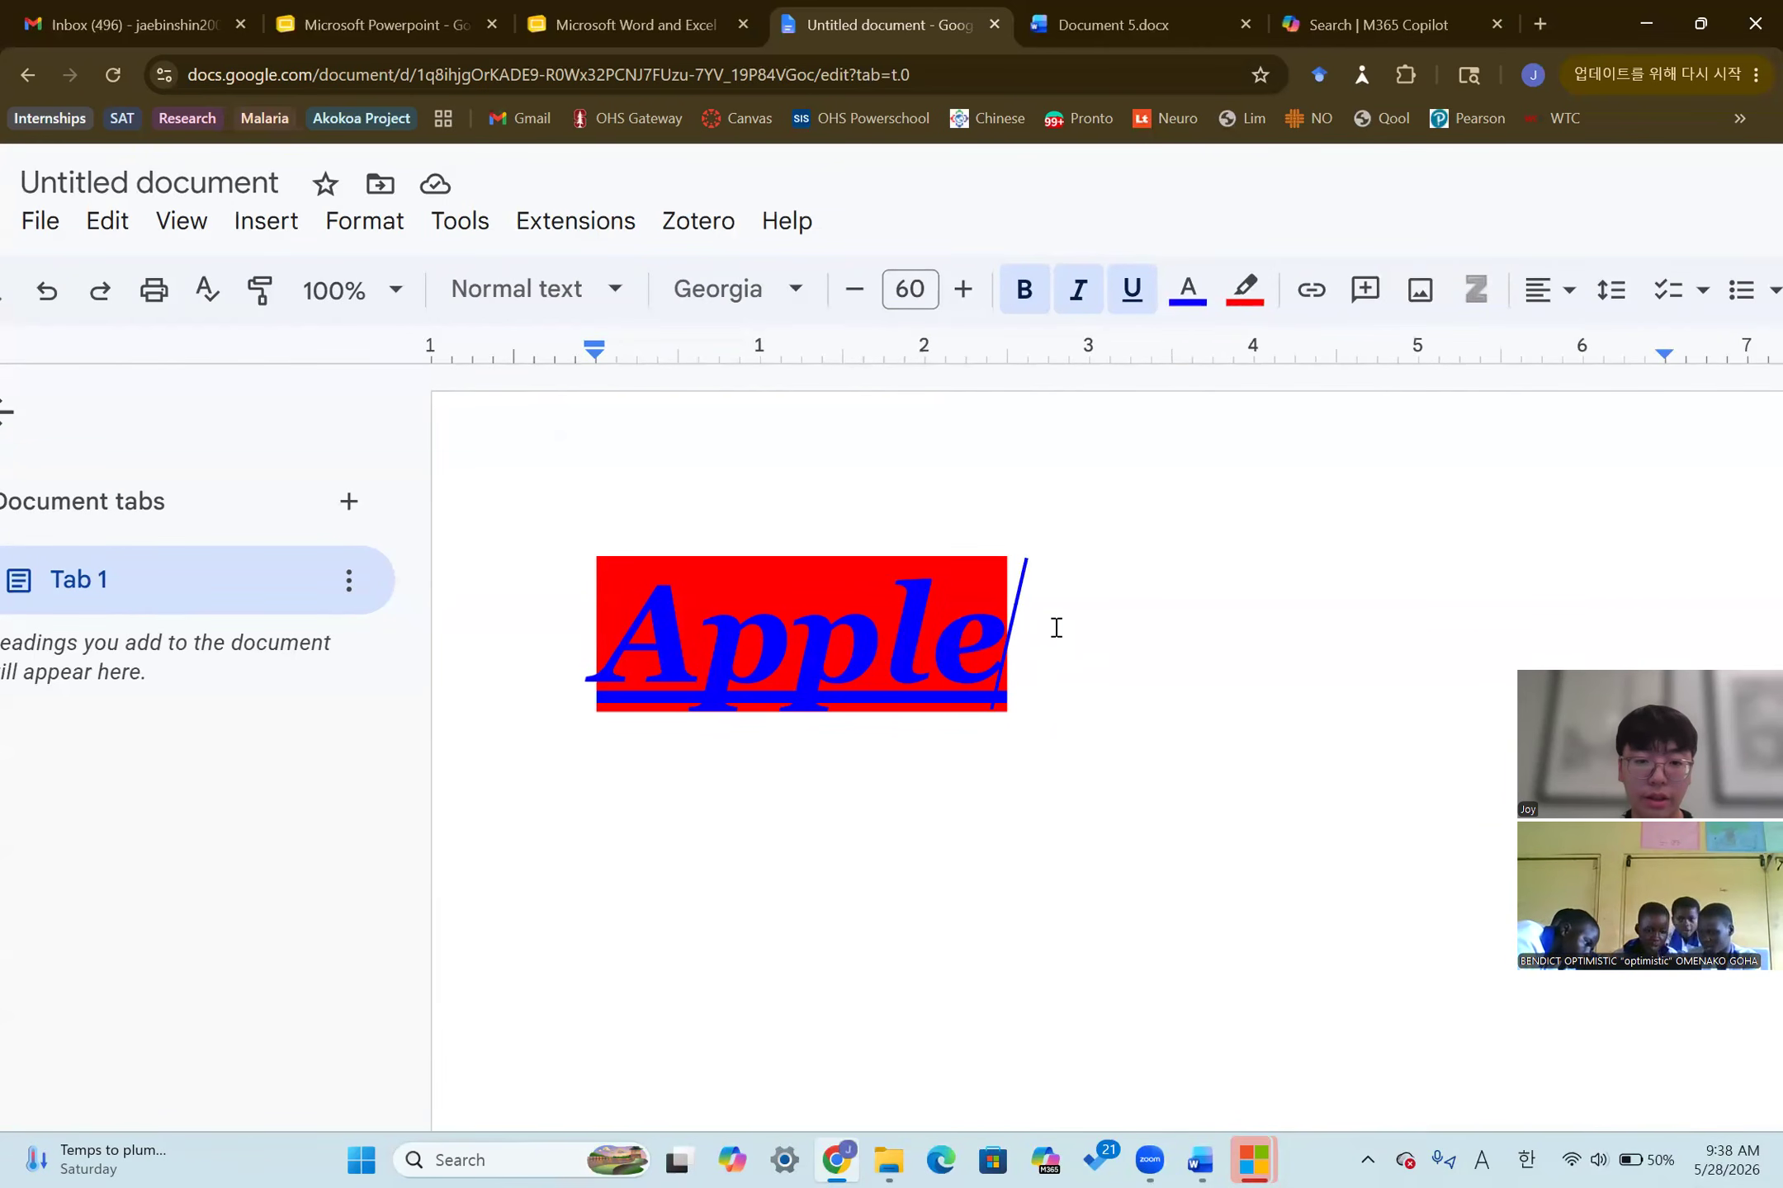
double_click(937, 629)
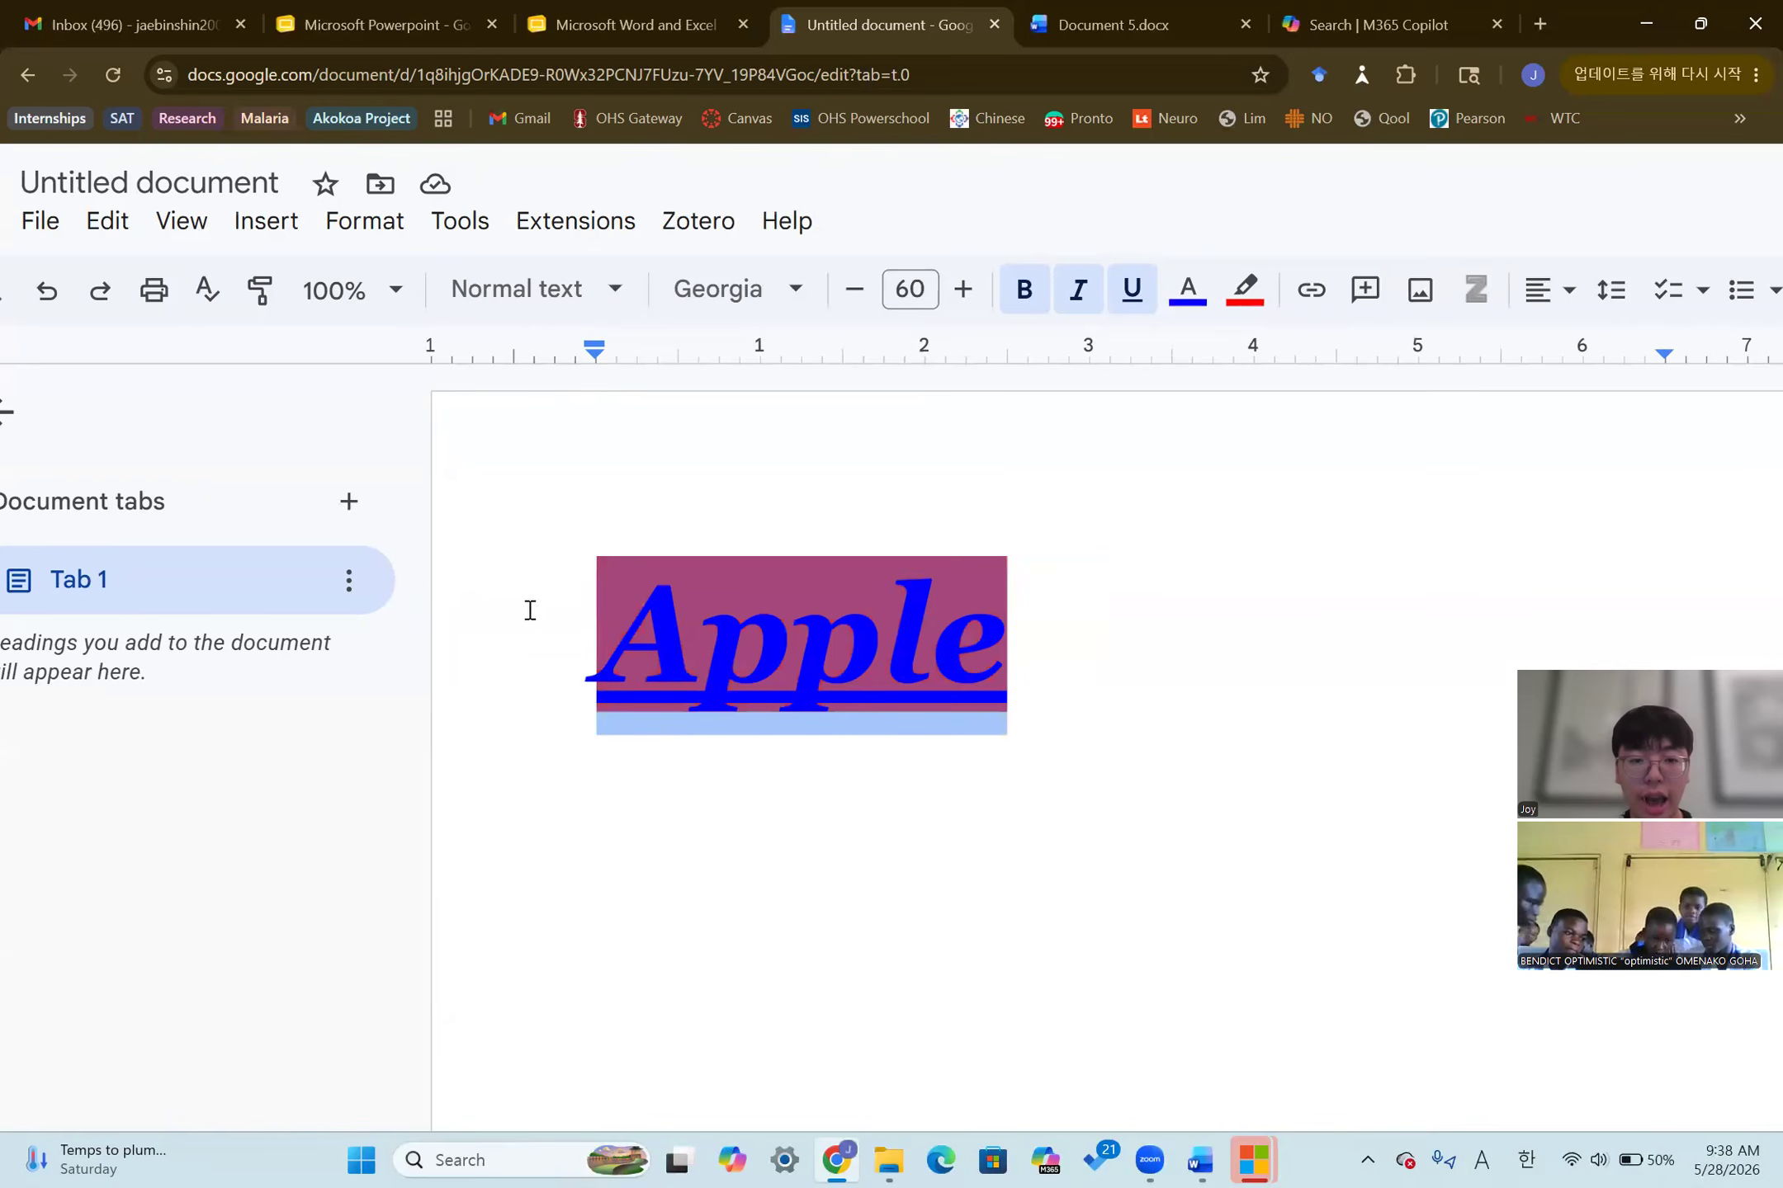
left_click(1149, 605)
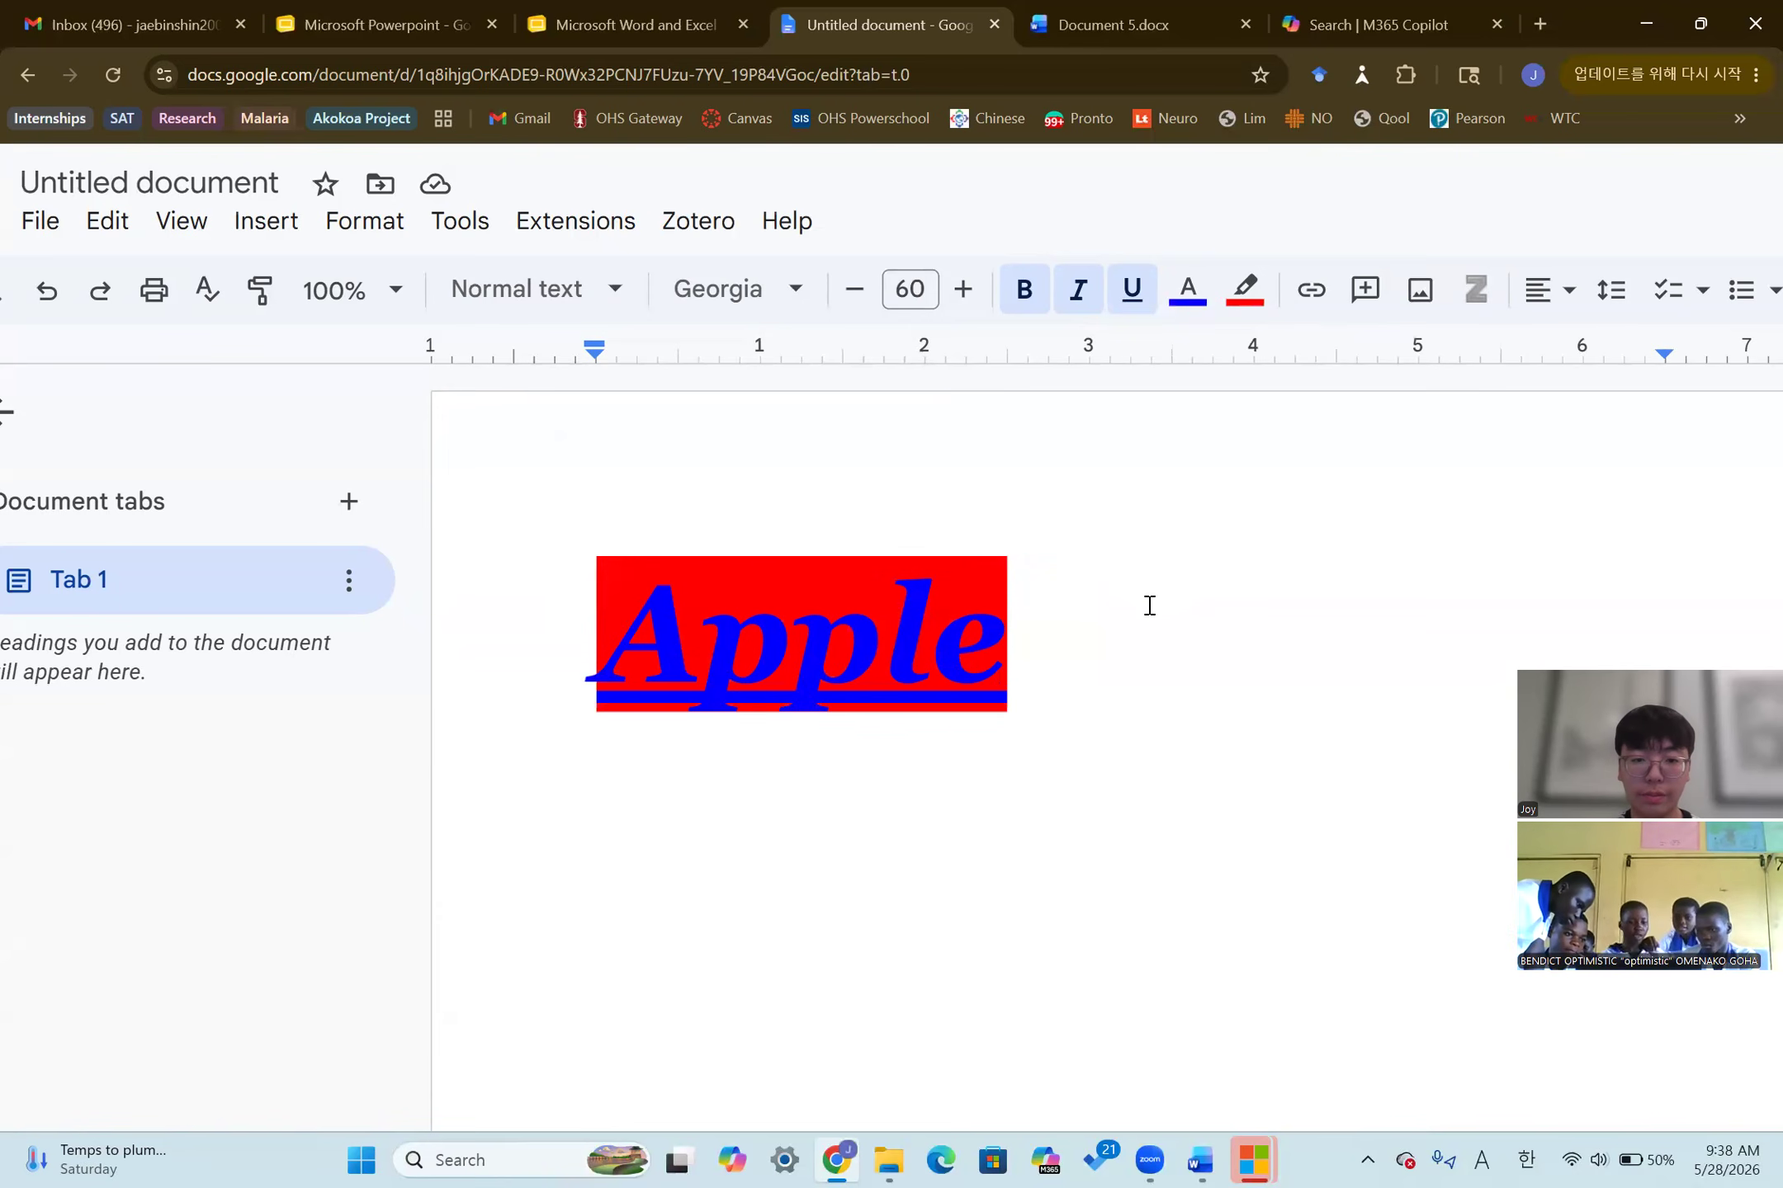
scroll(1149, 606, "down", 2)
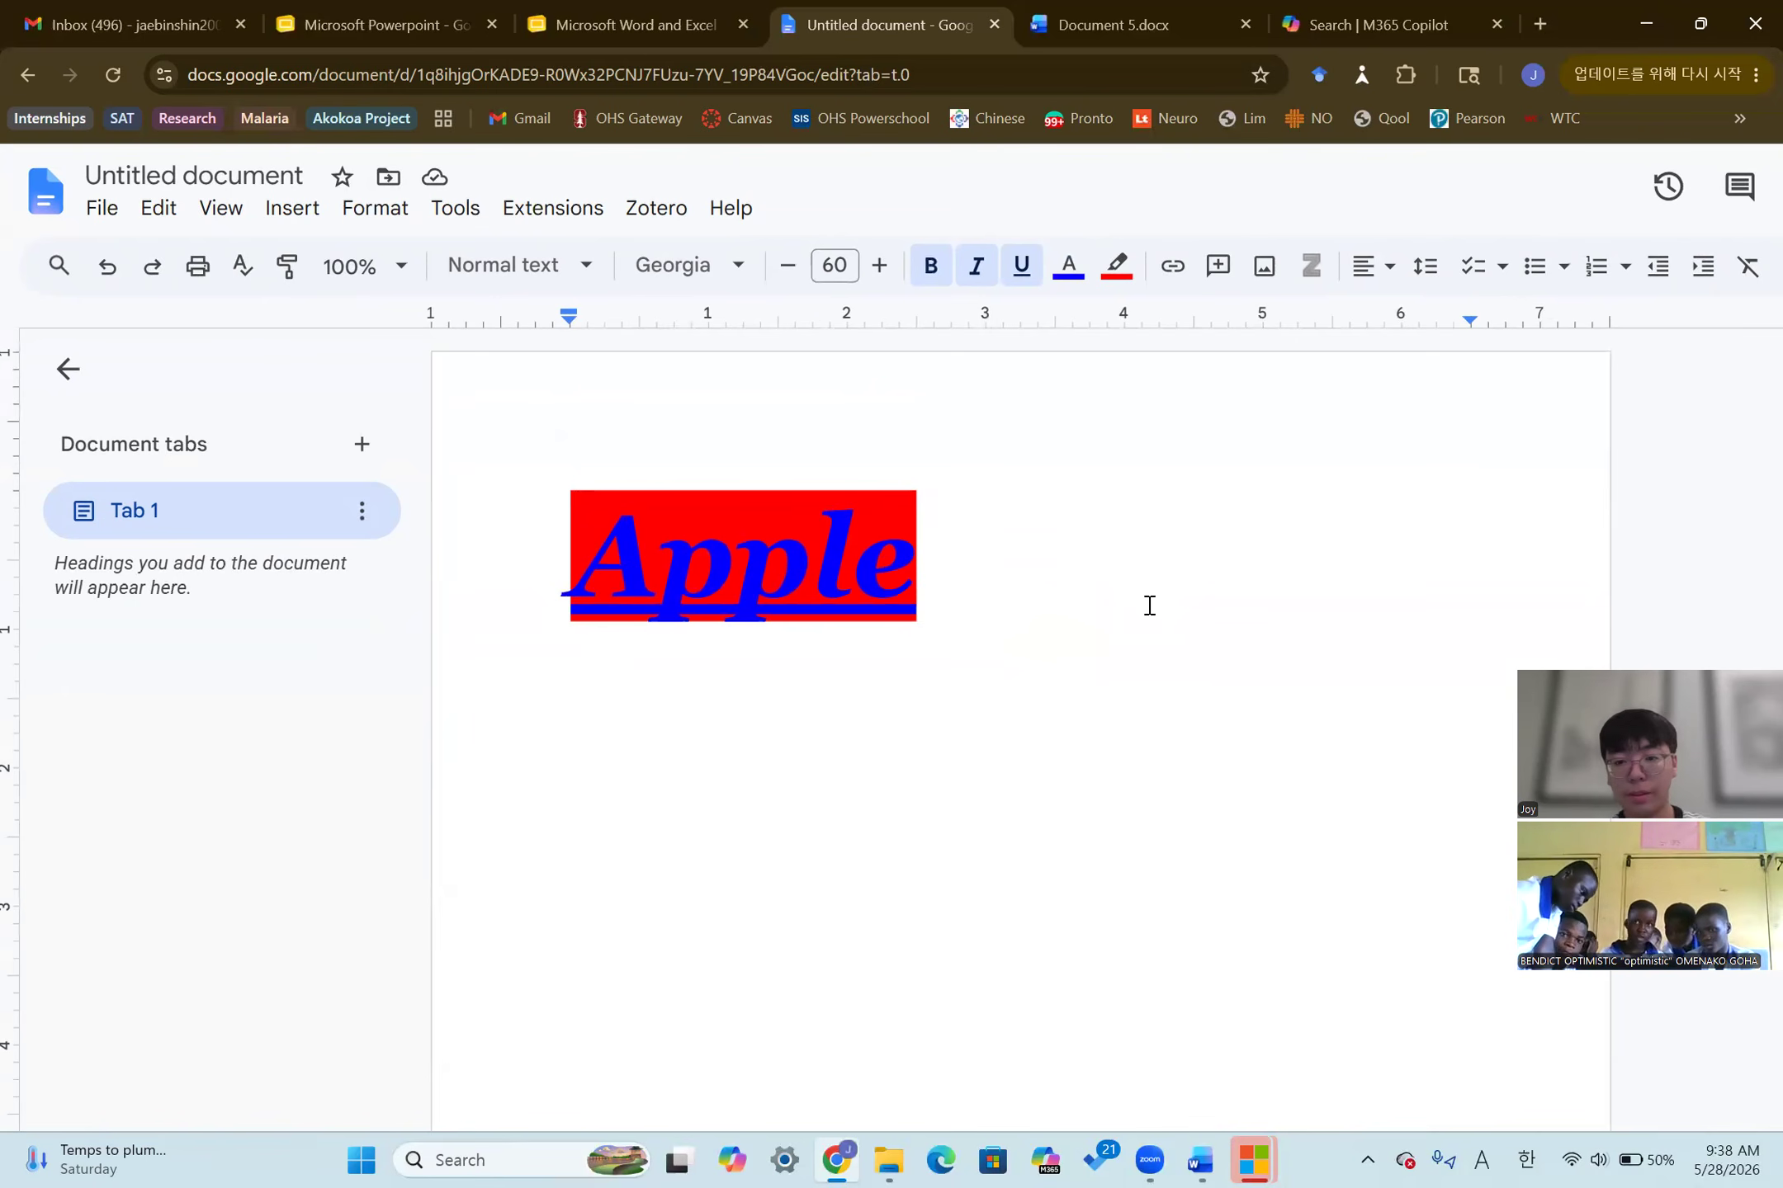
left_click(309, 216)
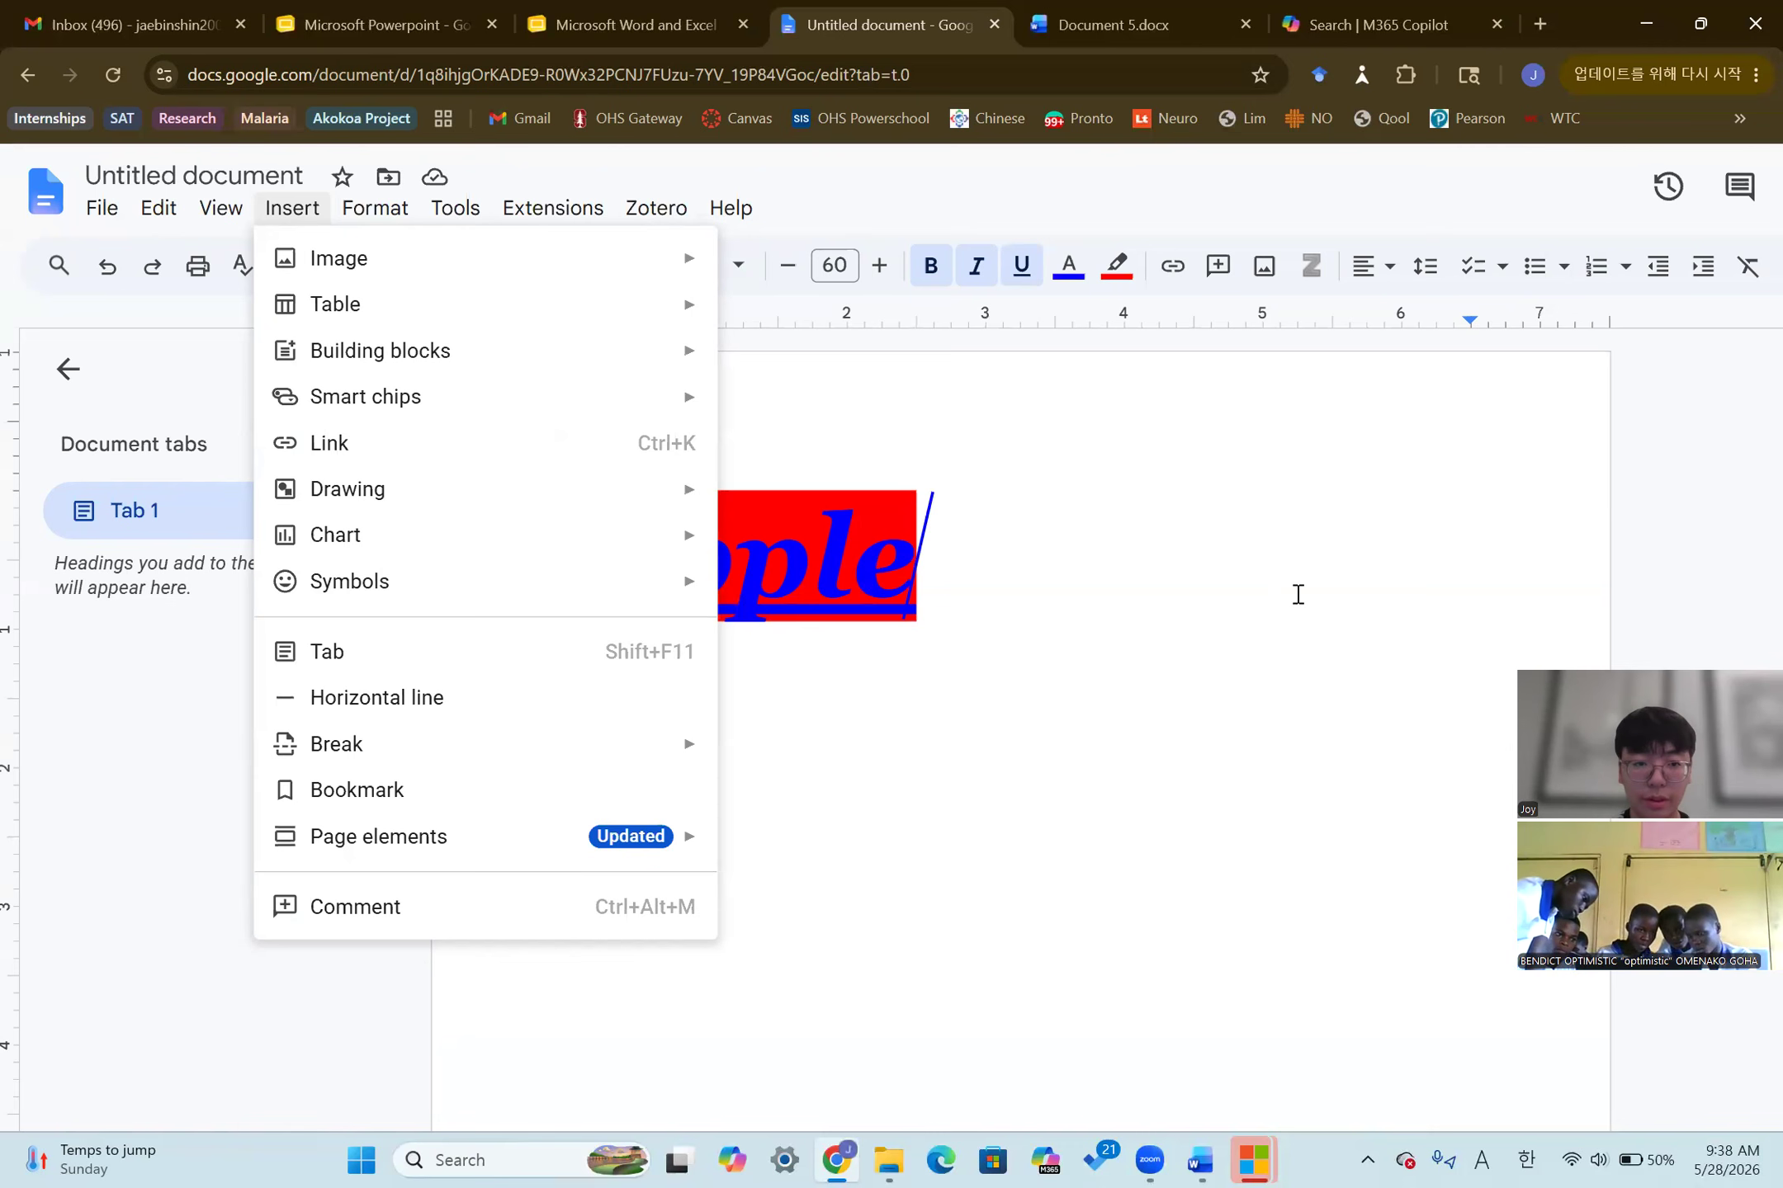
left_click(1297, 594)
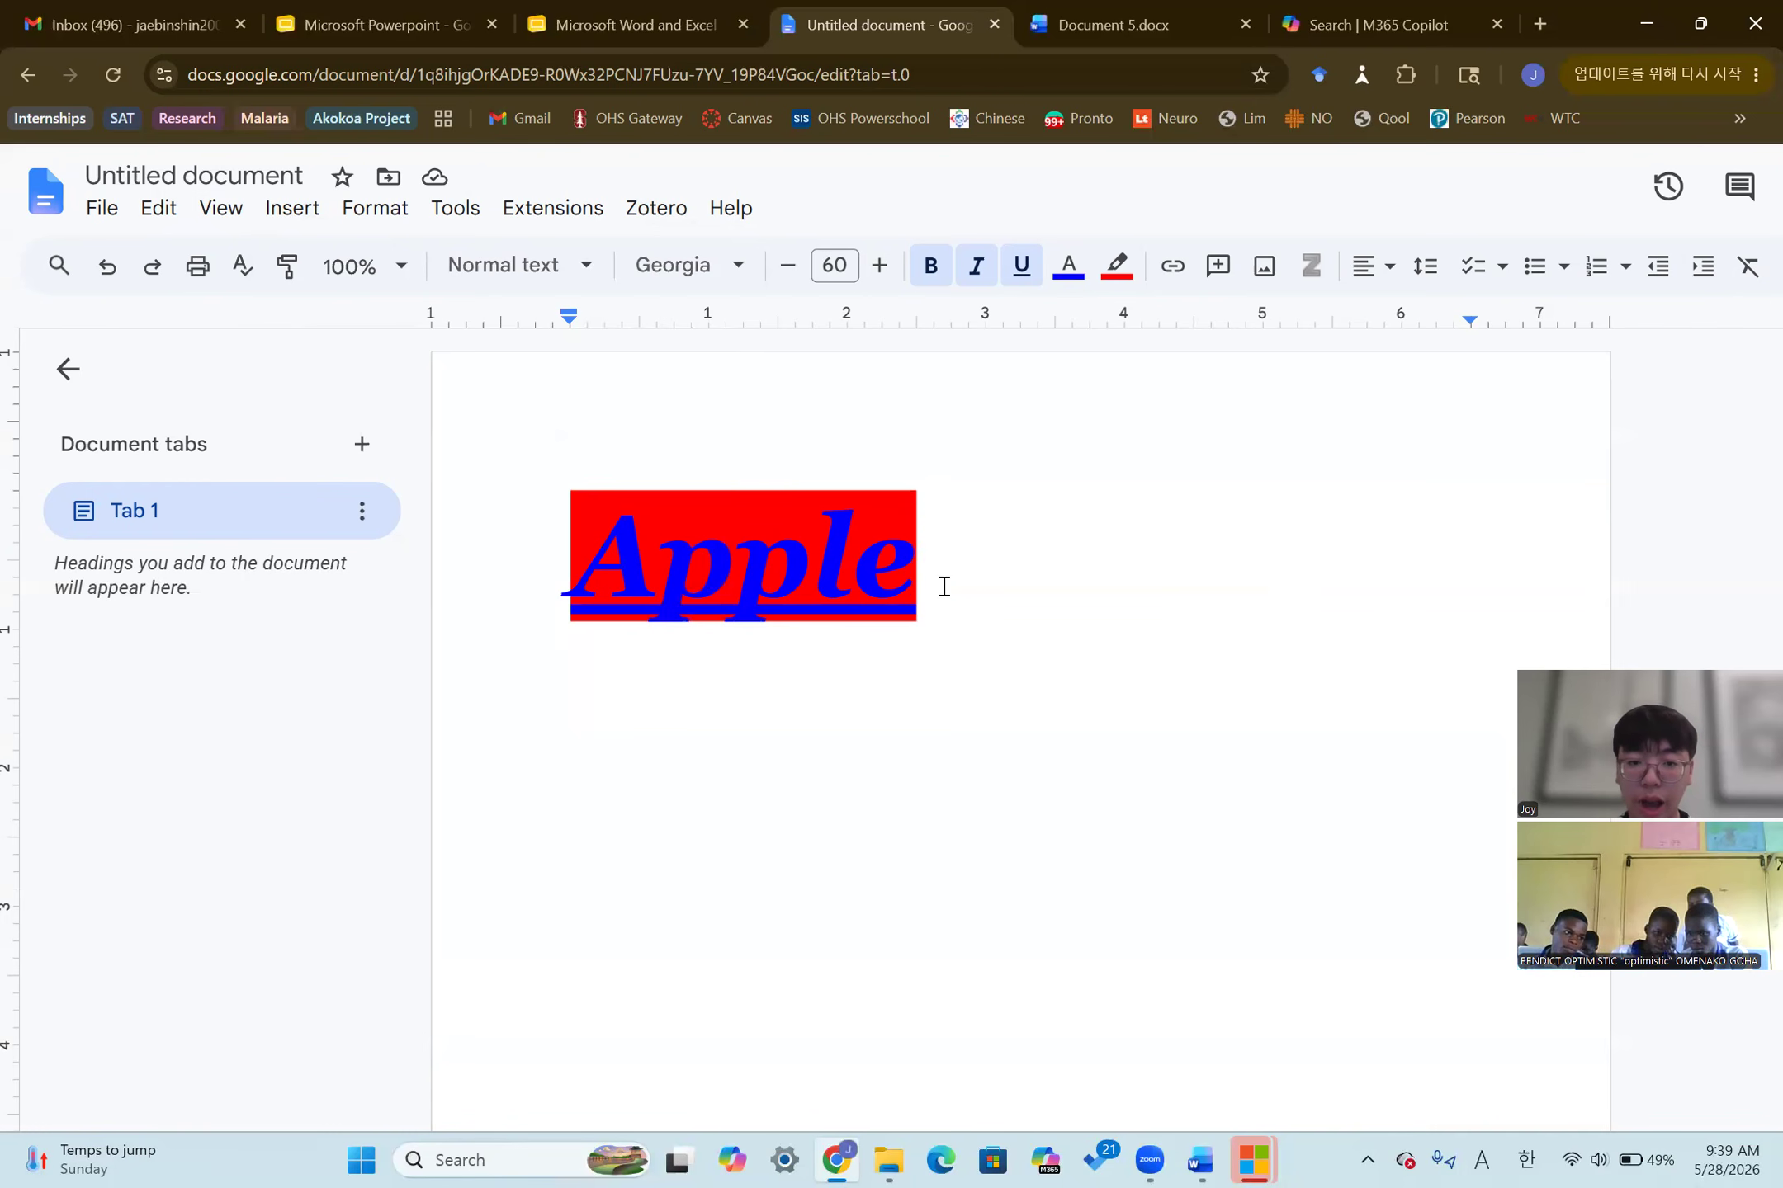
left_click_drag(944, 586, 525, 584)
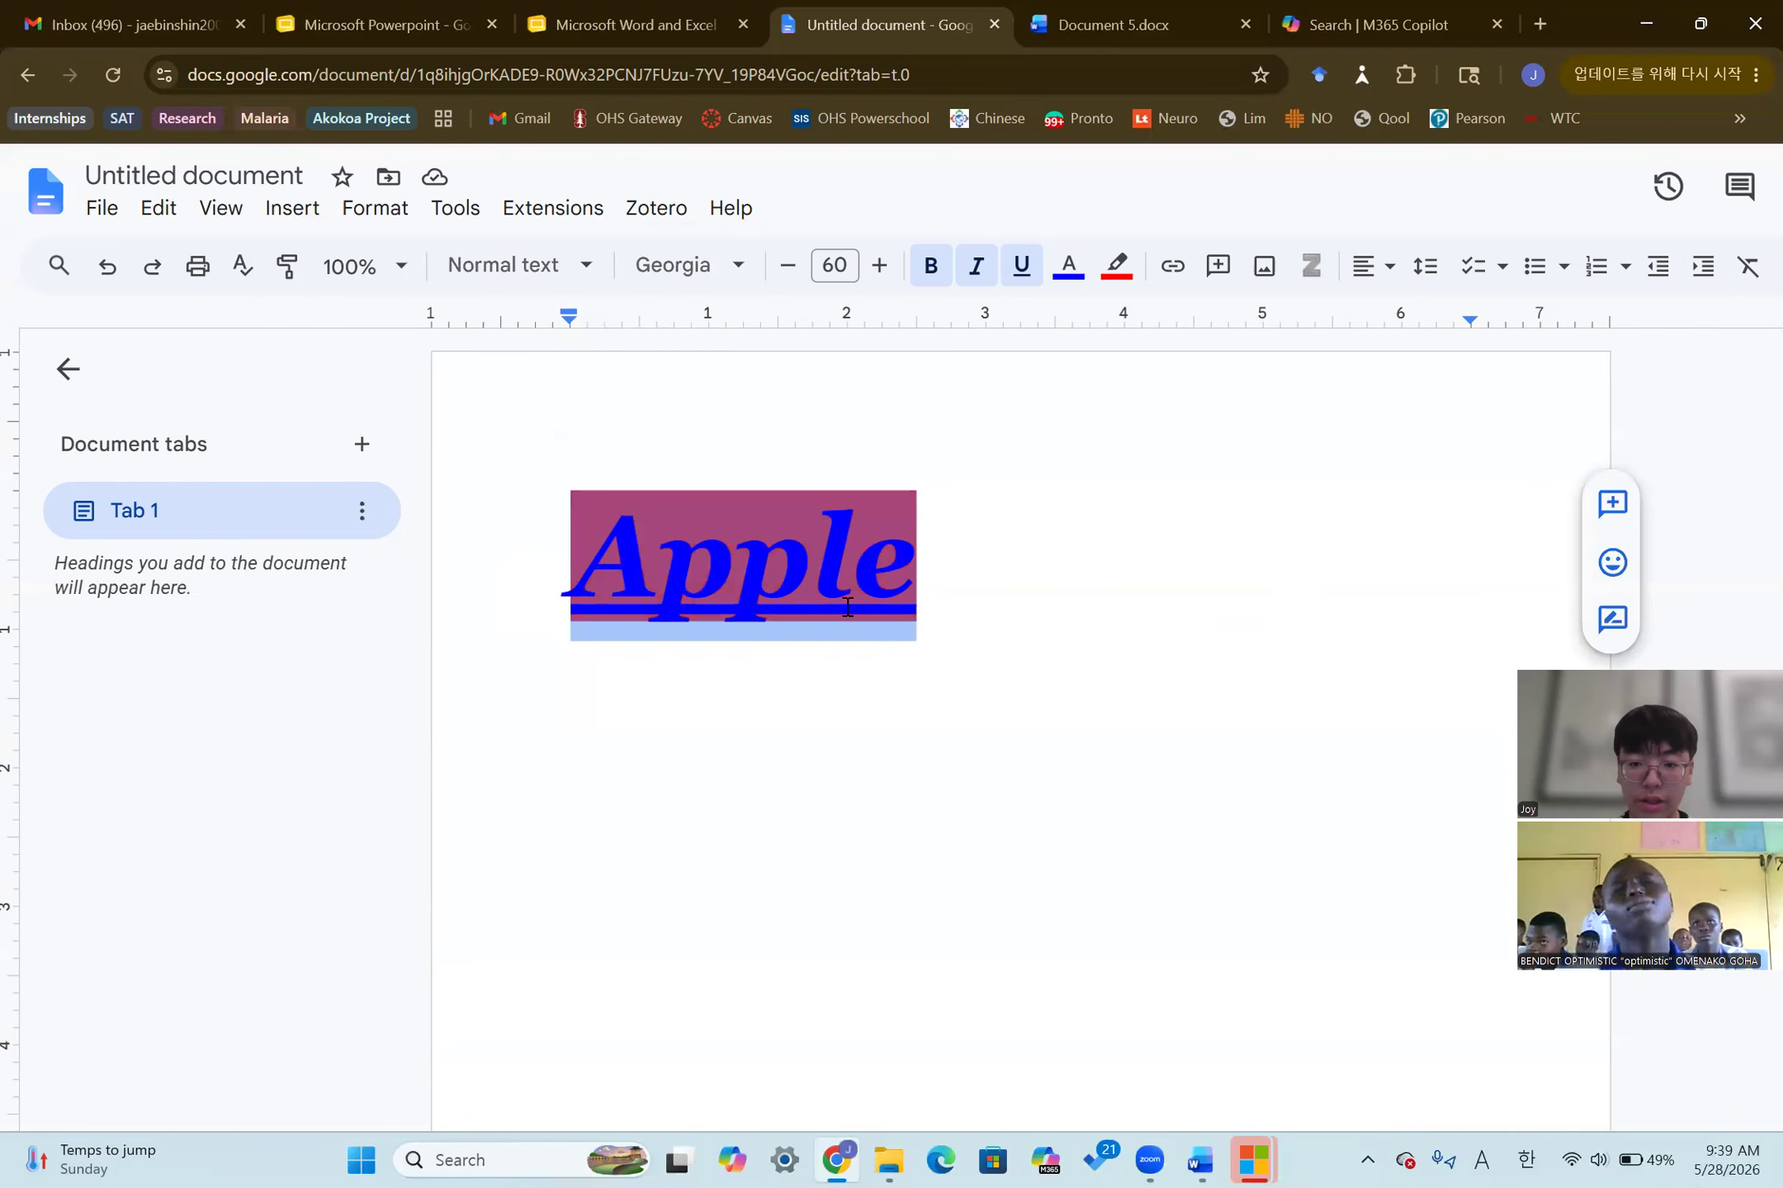
left_click(931, 598)
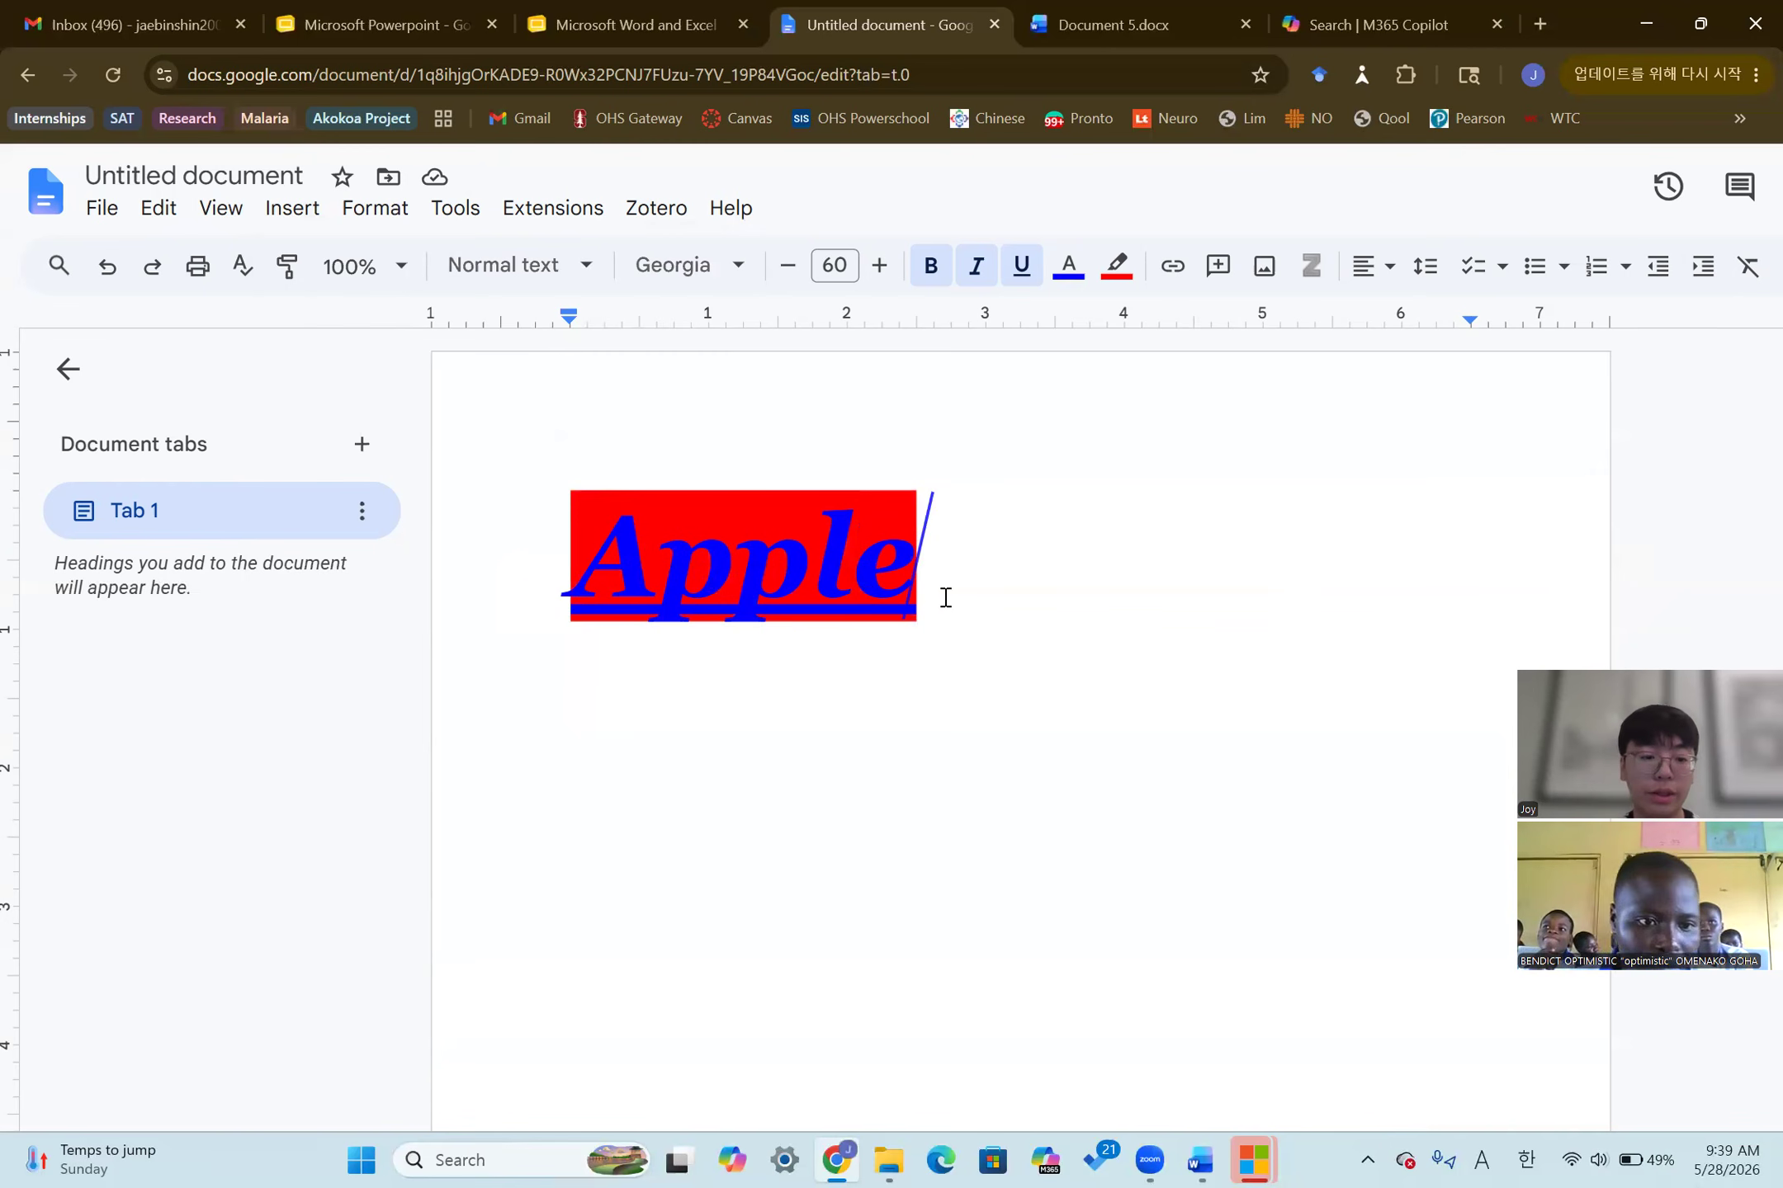
Undo all formatting and the writing of the word "Apple" until the document is blank
key("ctrl+z")
key("ctrl+z")
key("ctrl+z")
key("ctrl+z")
key("ctrl+z")
key("ctrl+z")
key("ctrl+z")
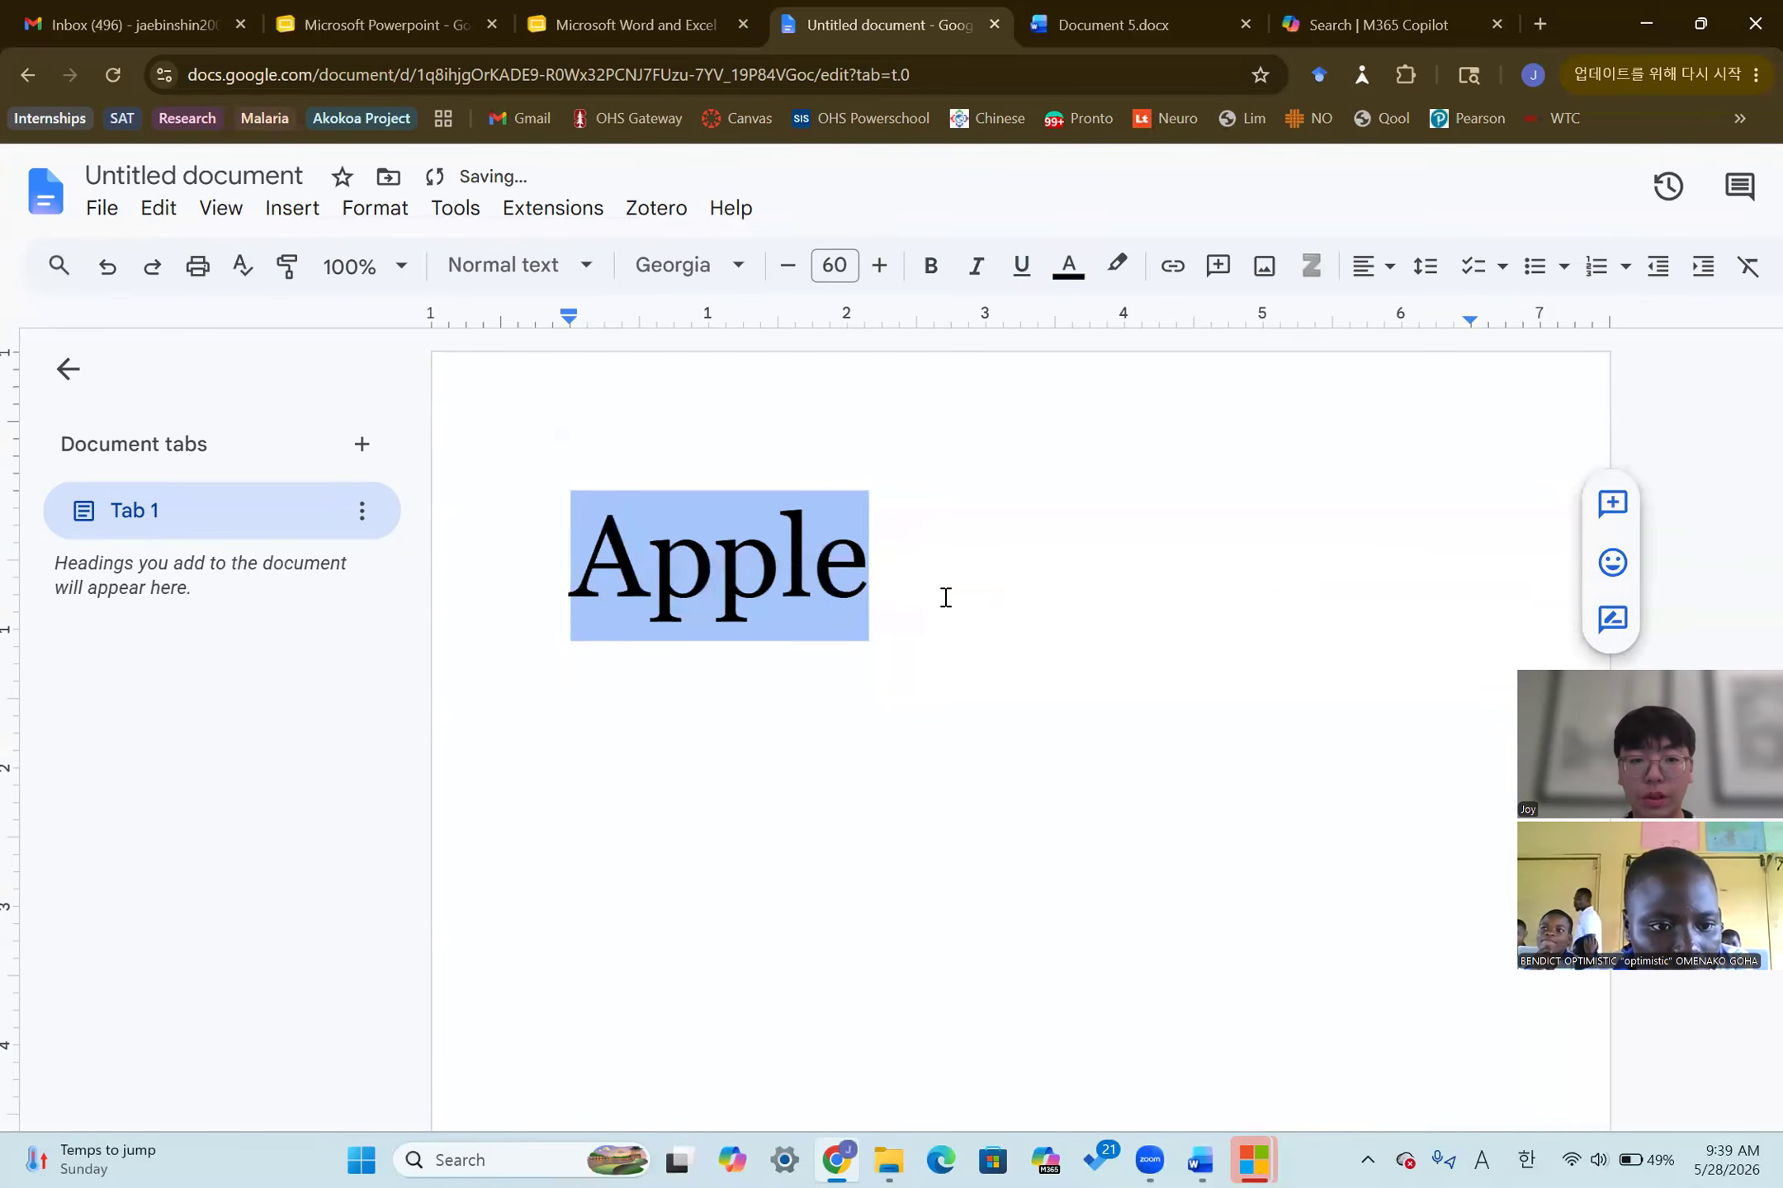
key("ctrl+z")
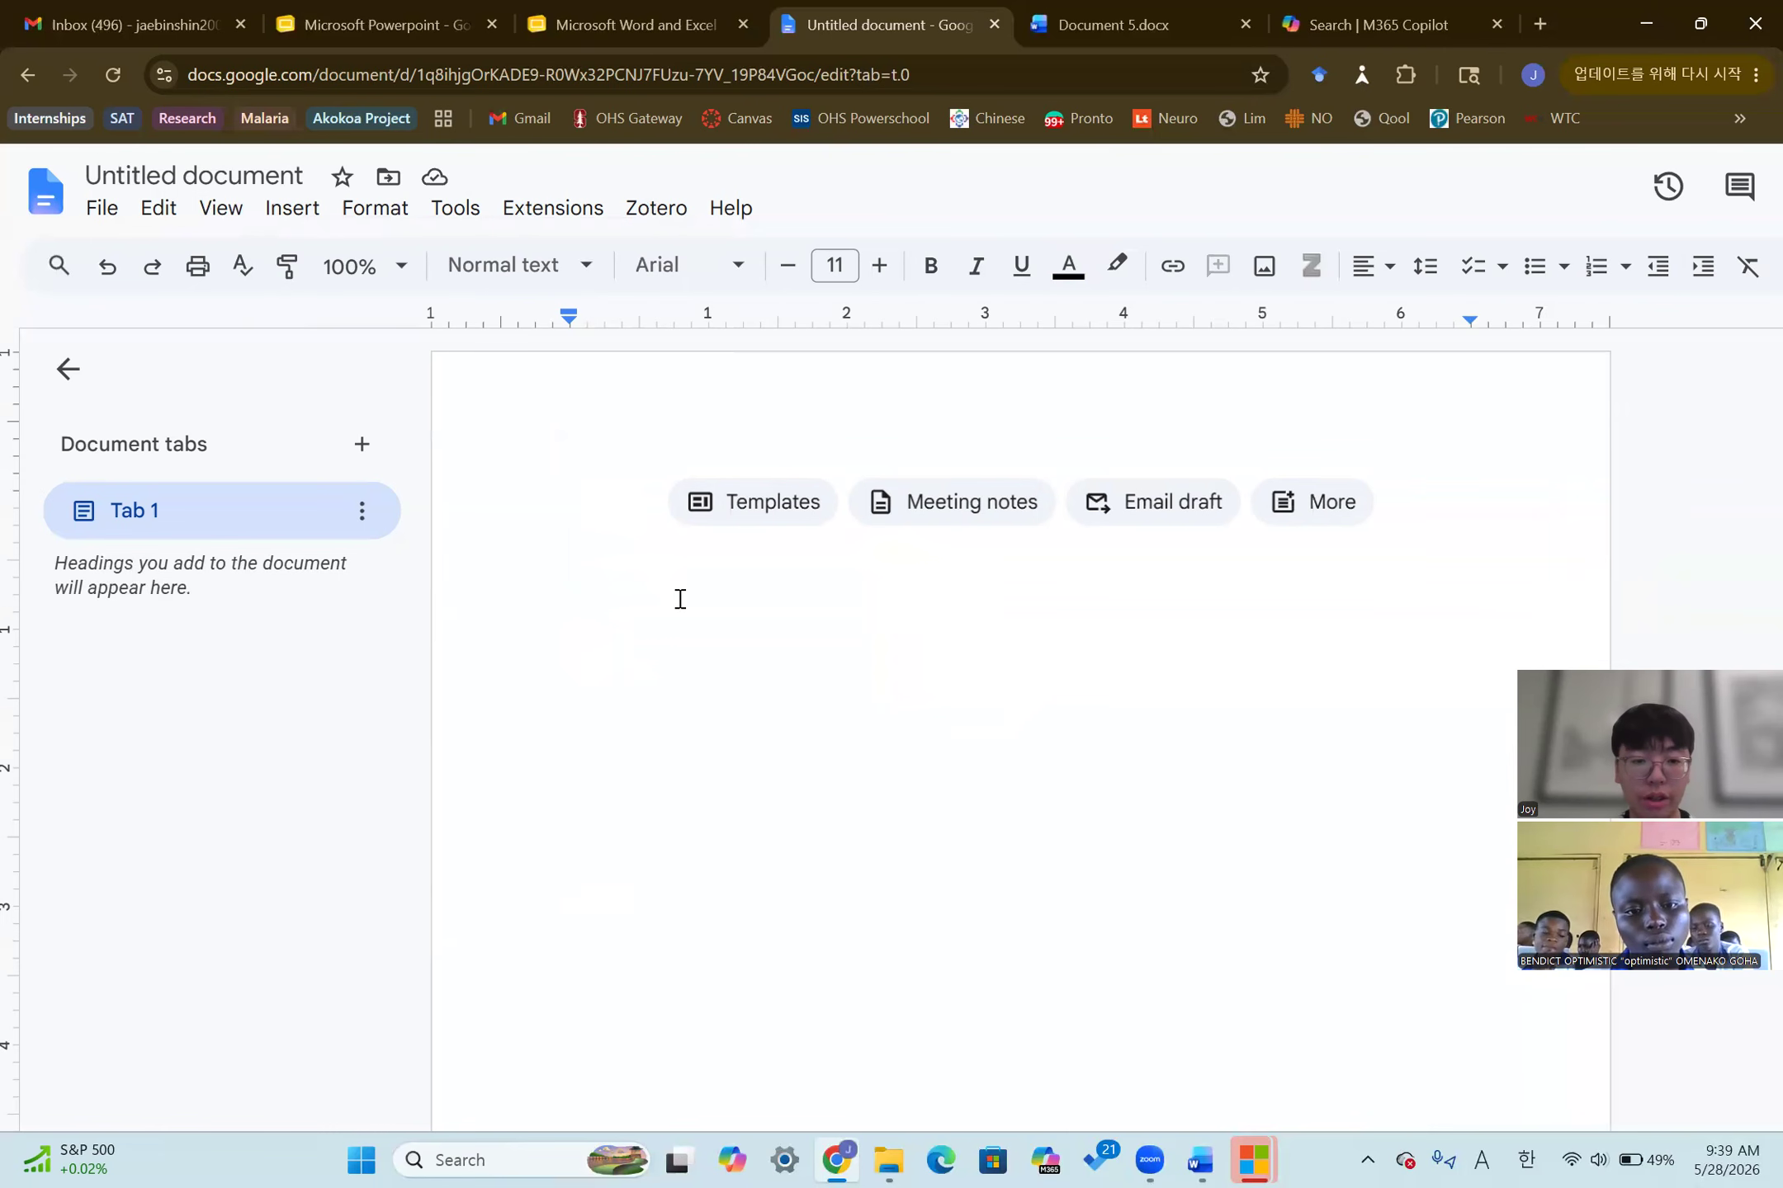
Write the word "apple" in the blank document and change its font to Comic Sans MS
type("apple")
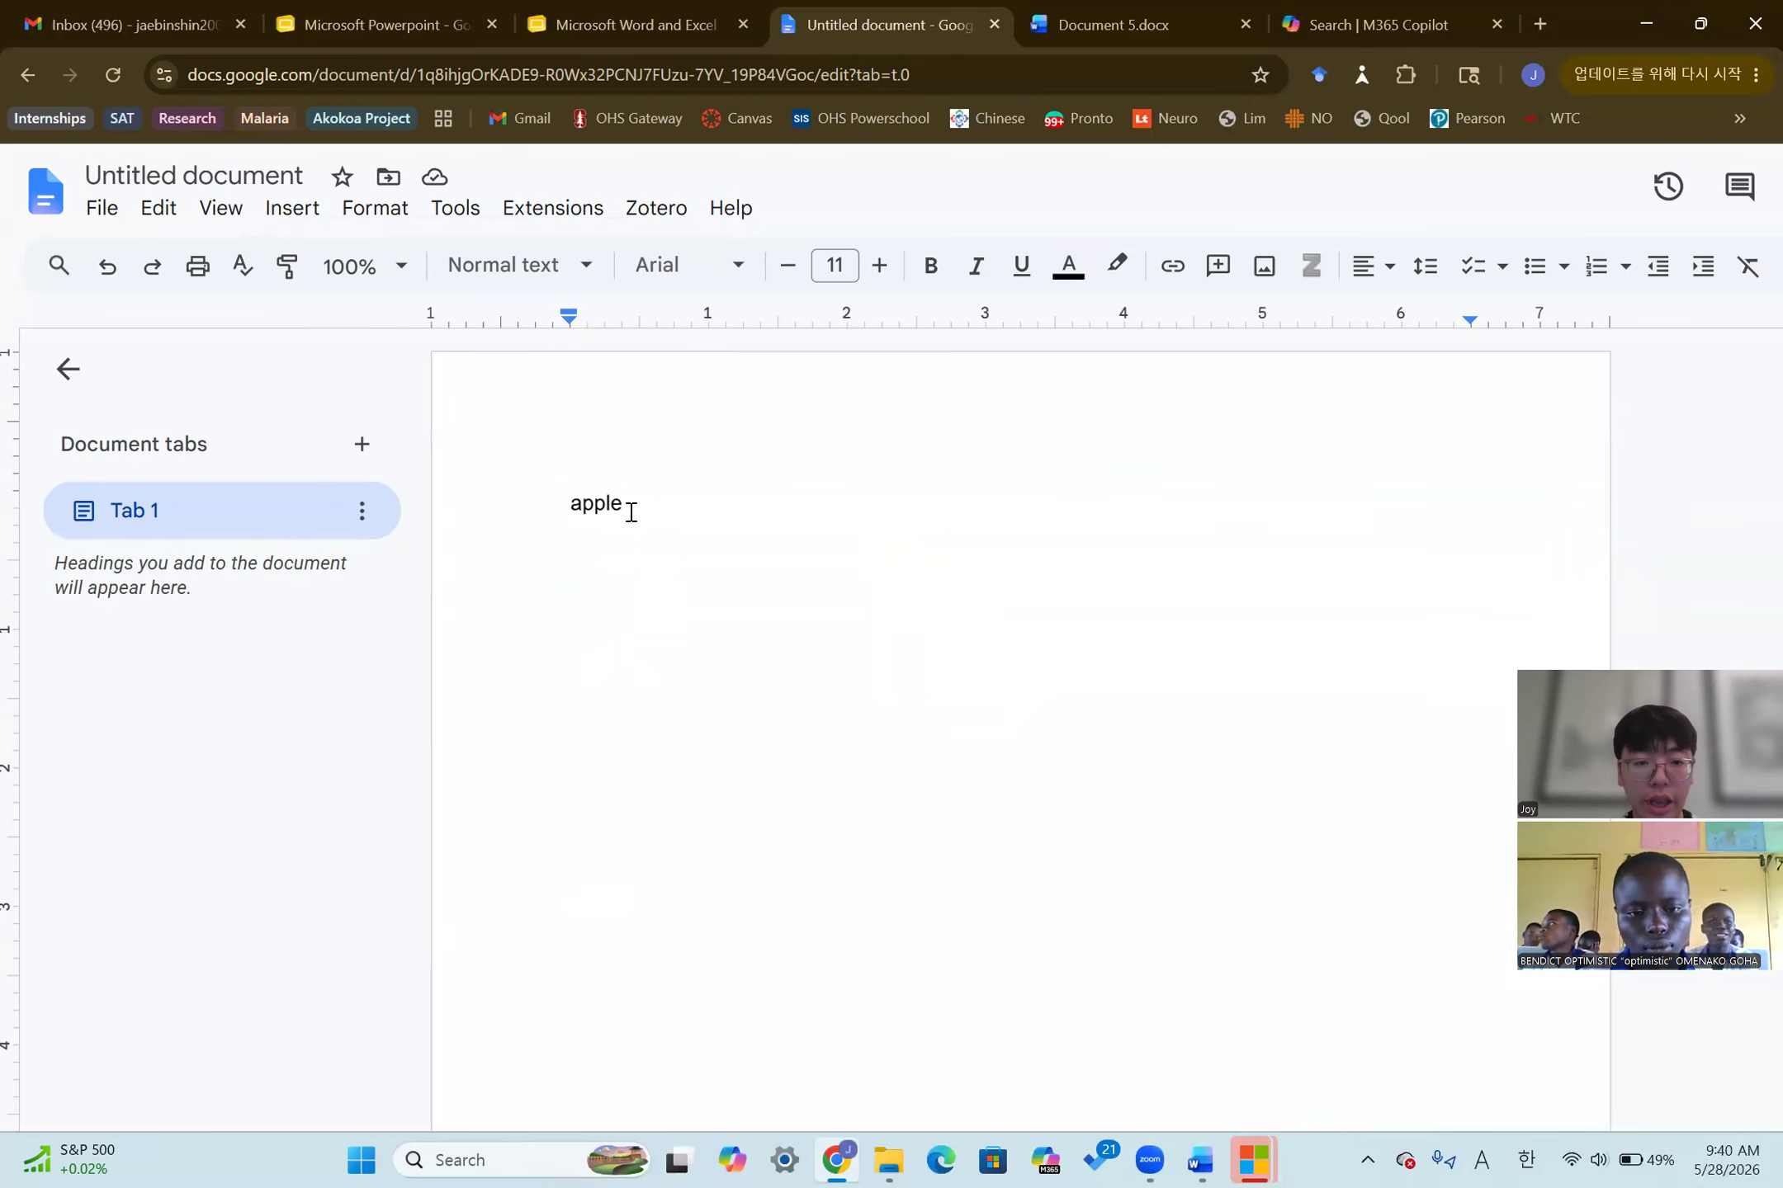
left_click_drag(613, 510, 553, 511)
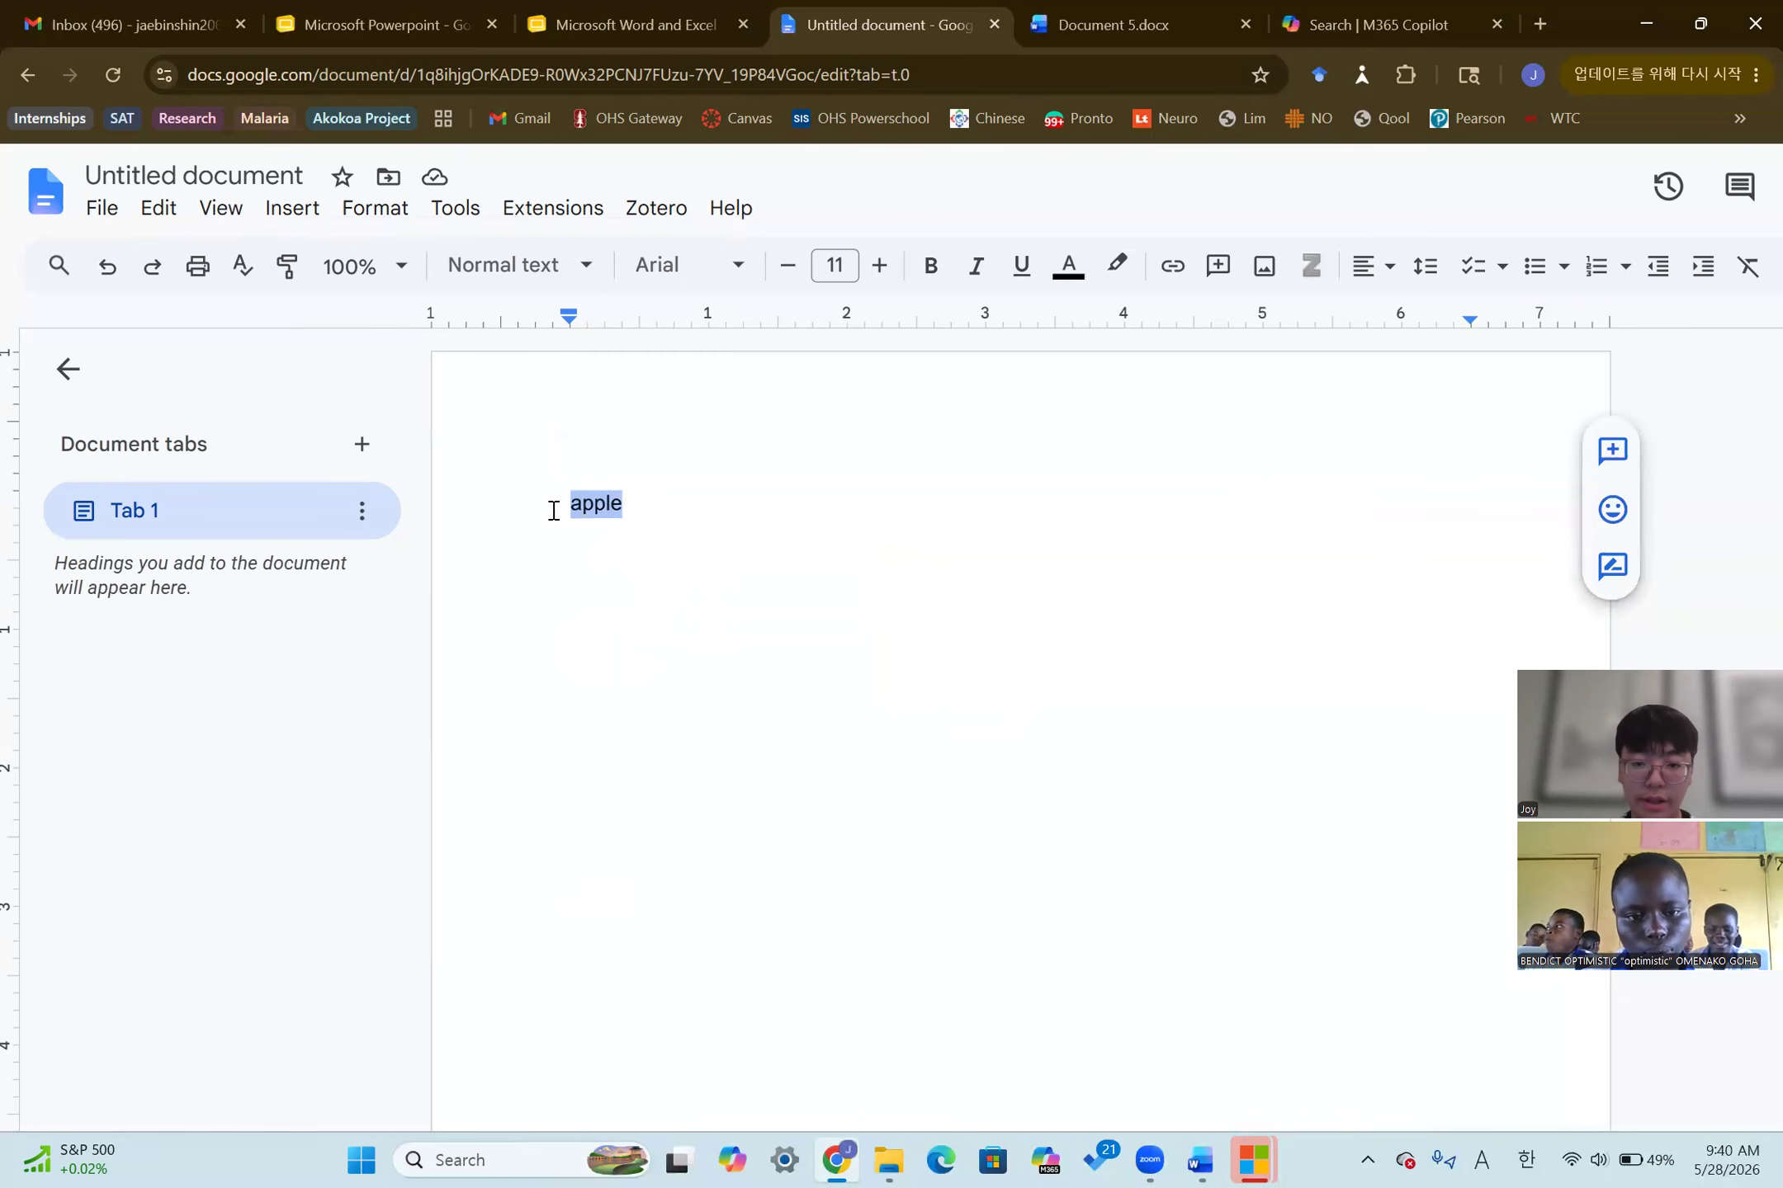
scroll(596, 512, "up", 3)
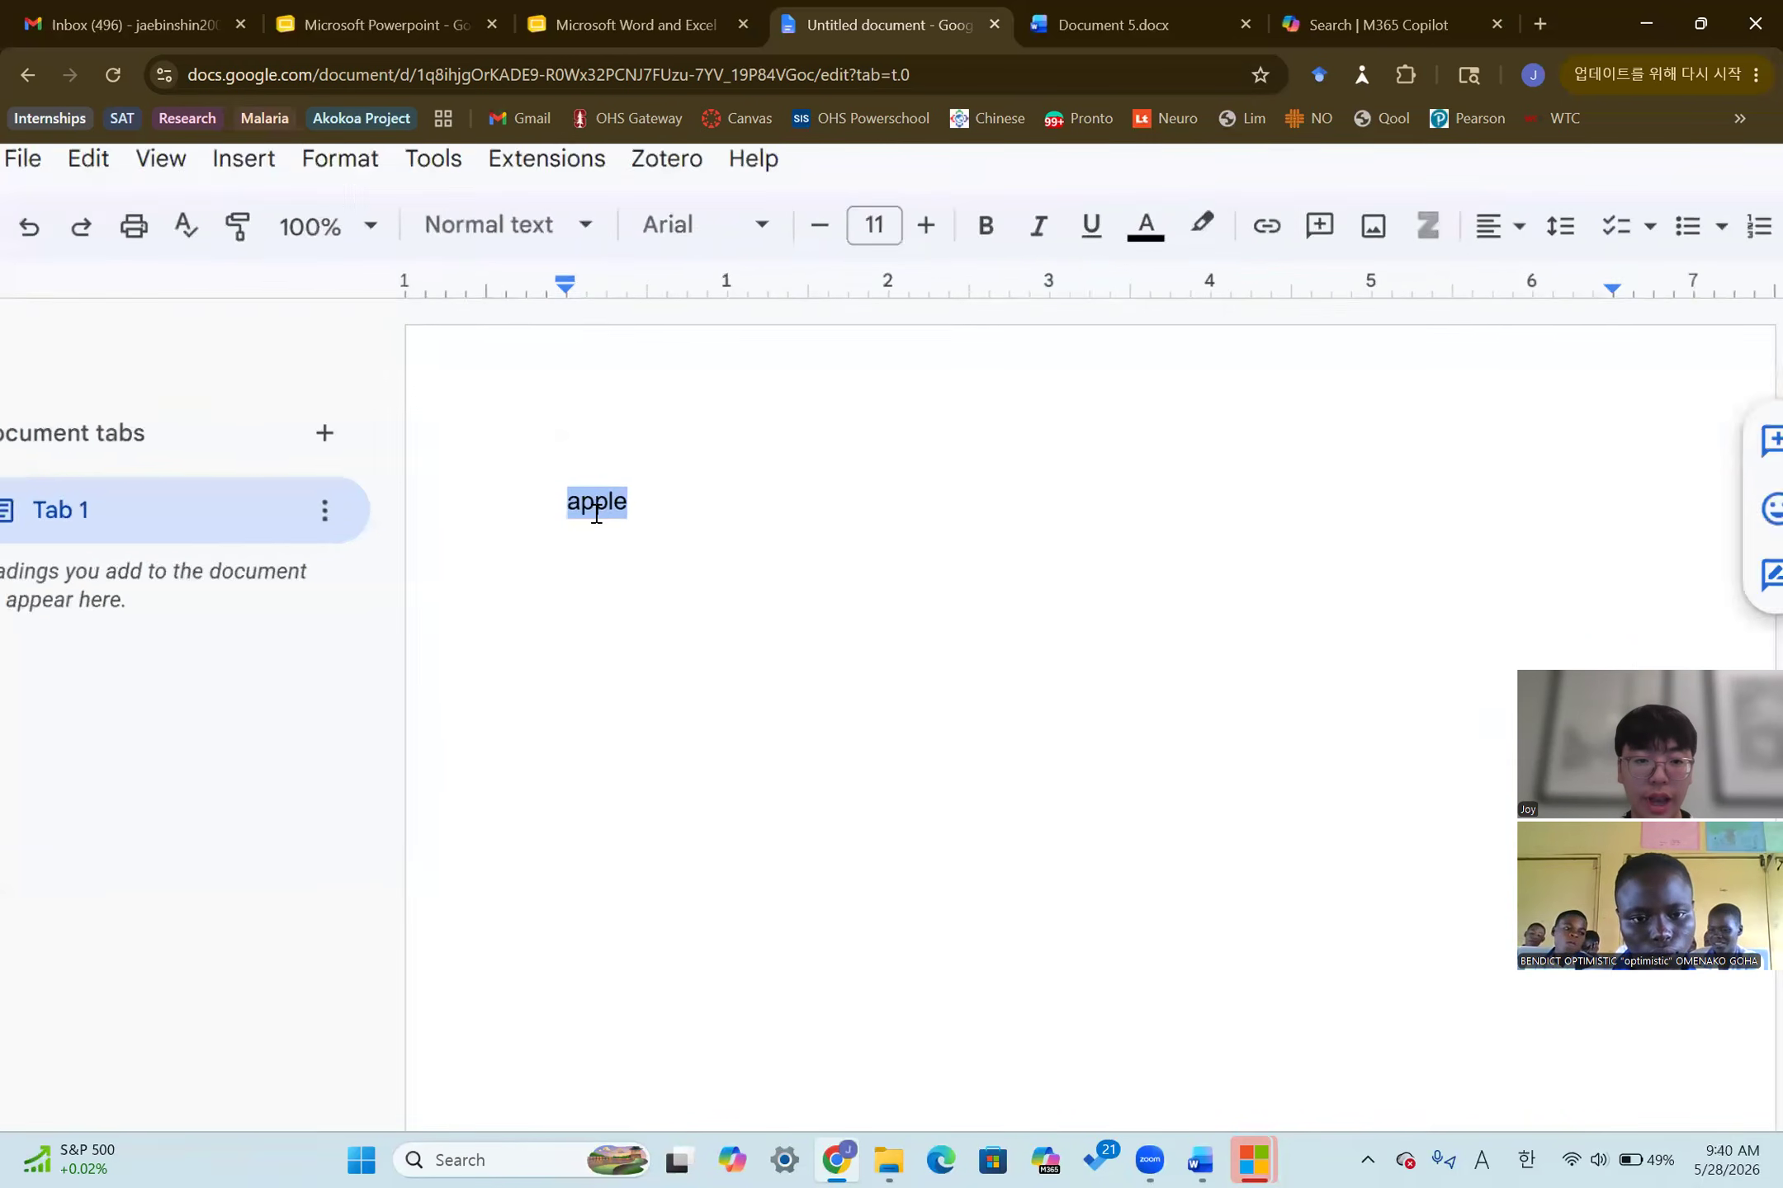
scroll(596, 514, "up", 1)
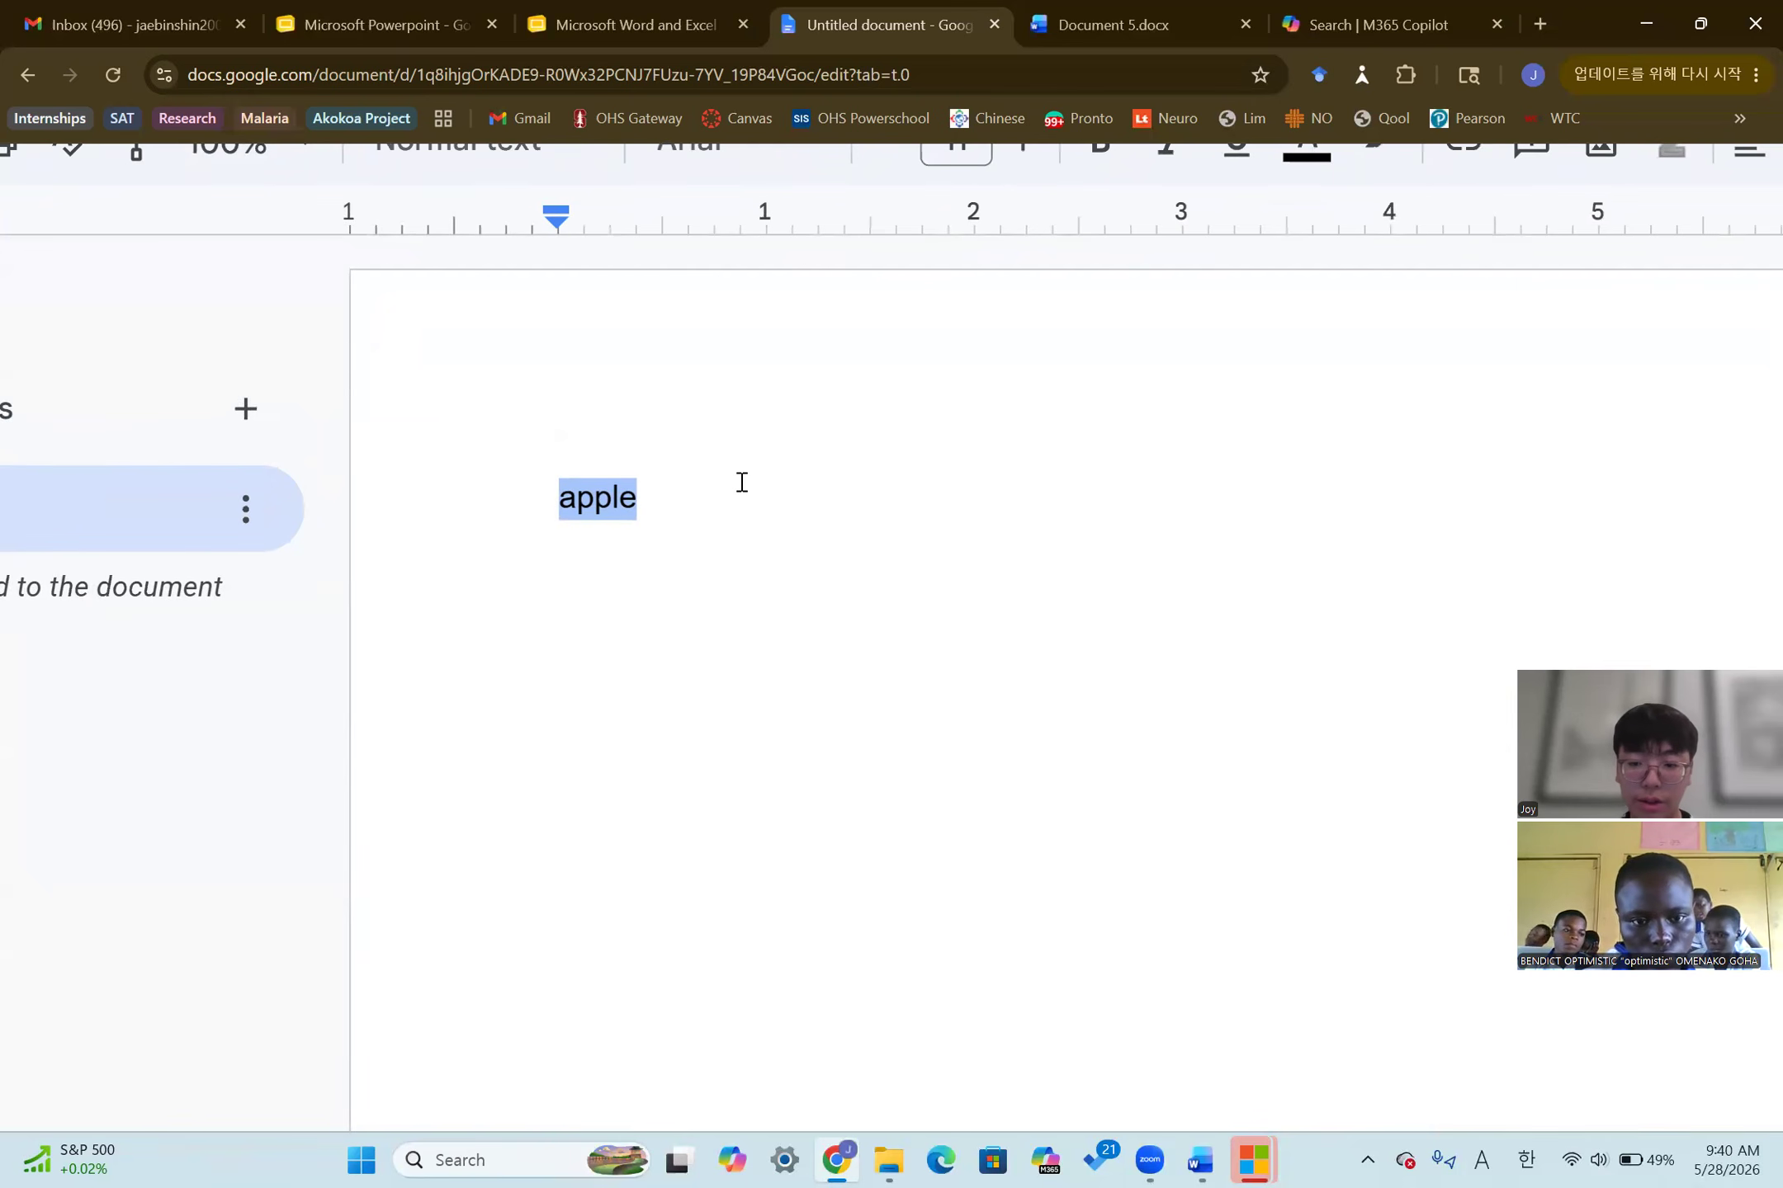
scroll(742, 482, "down", 3)
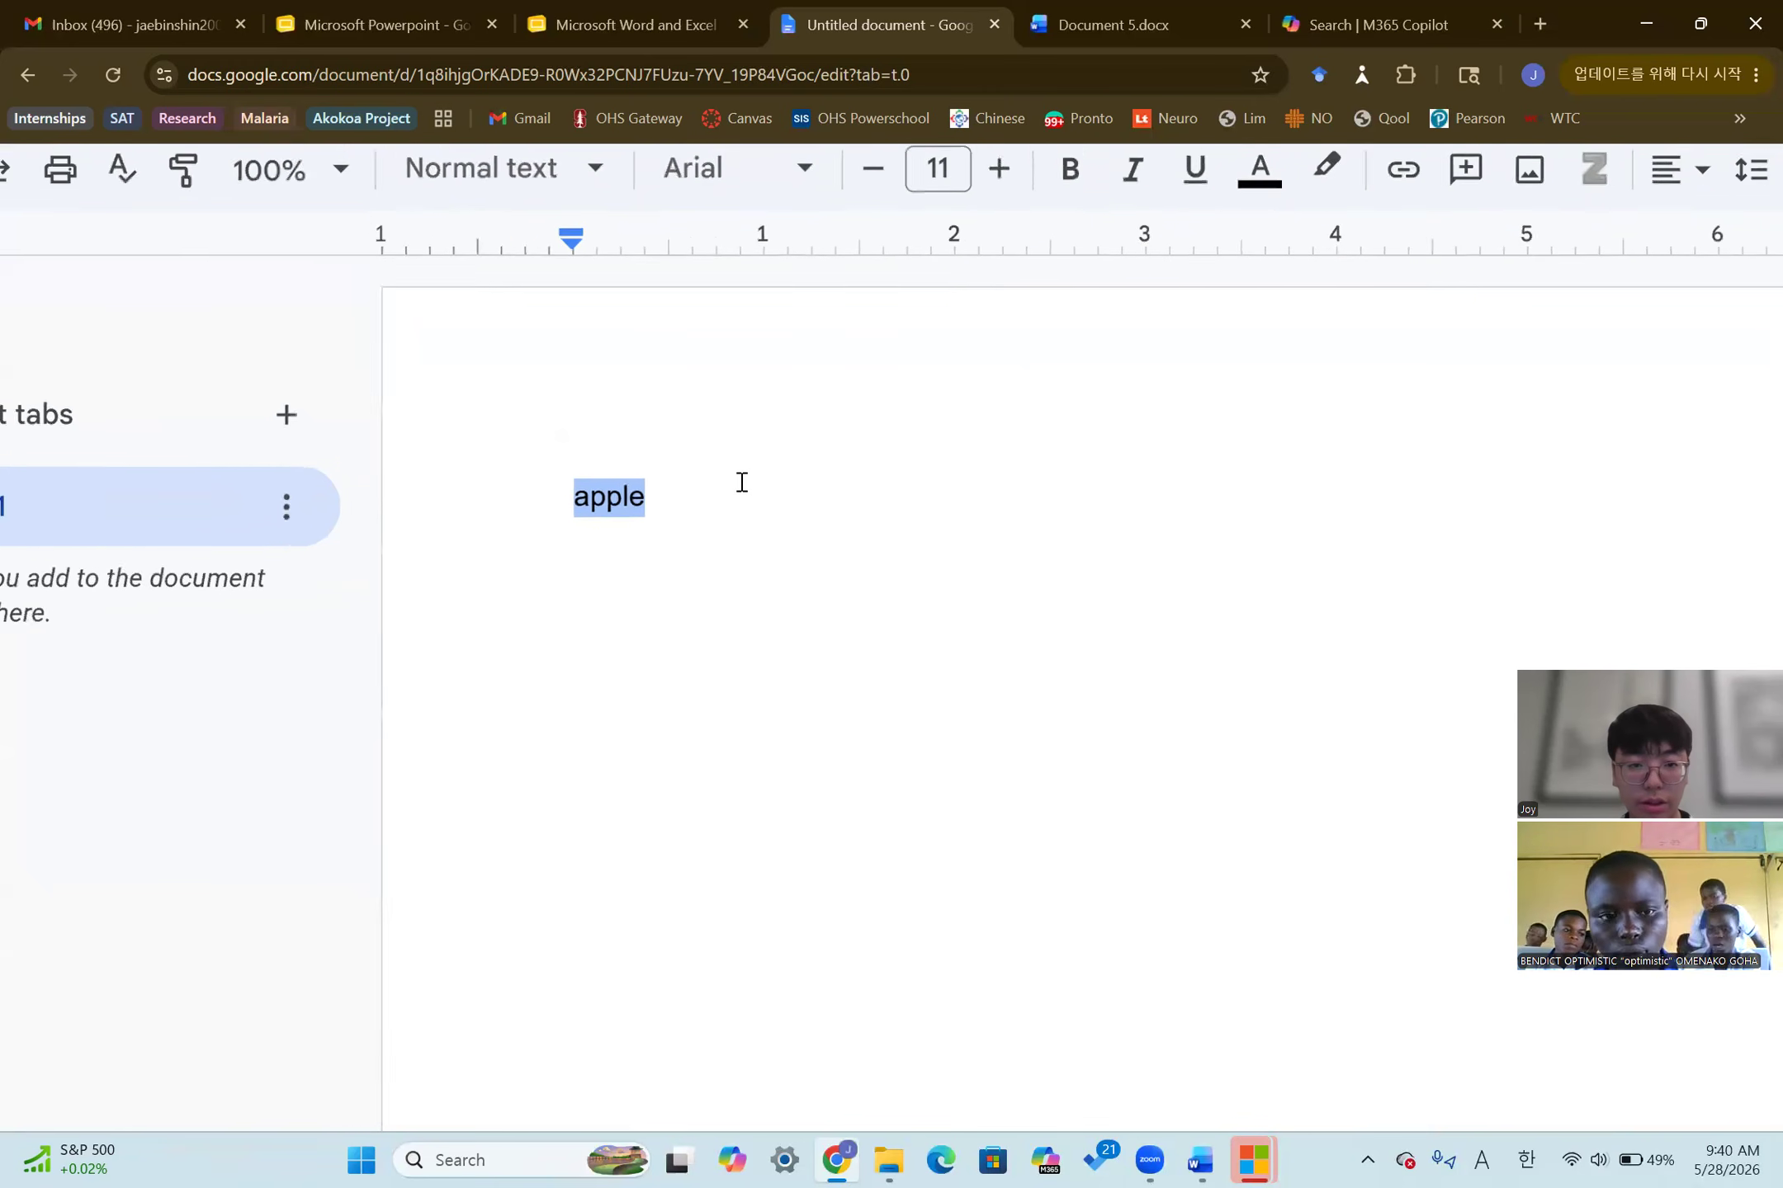
scroll(742, 482, "down", 2)
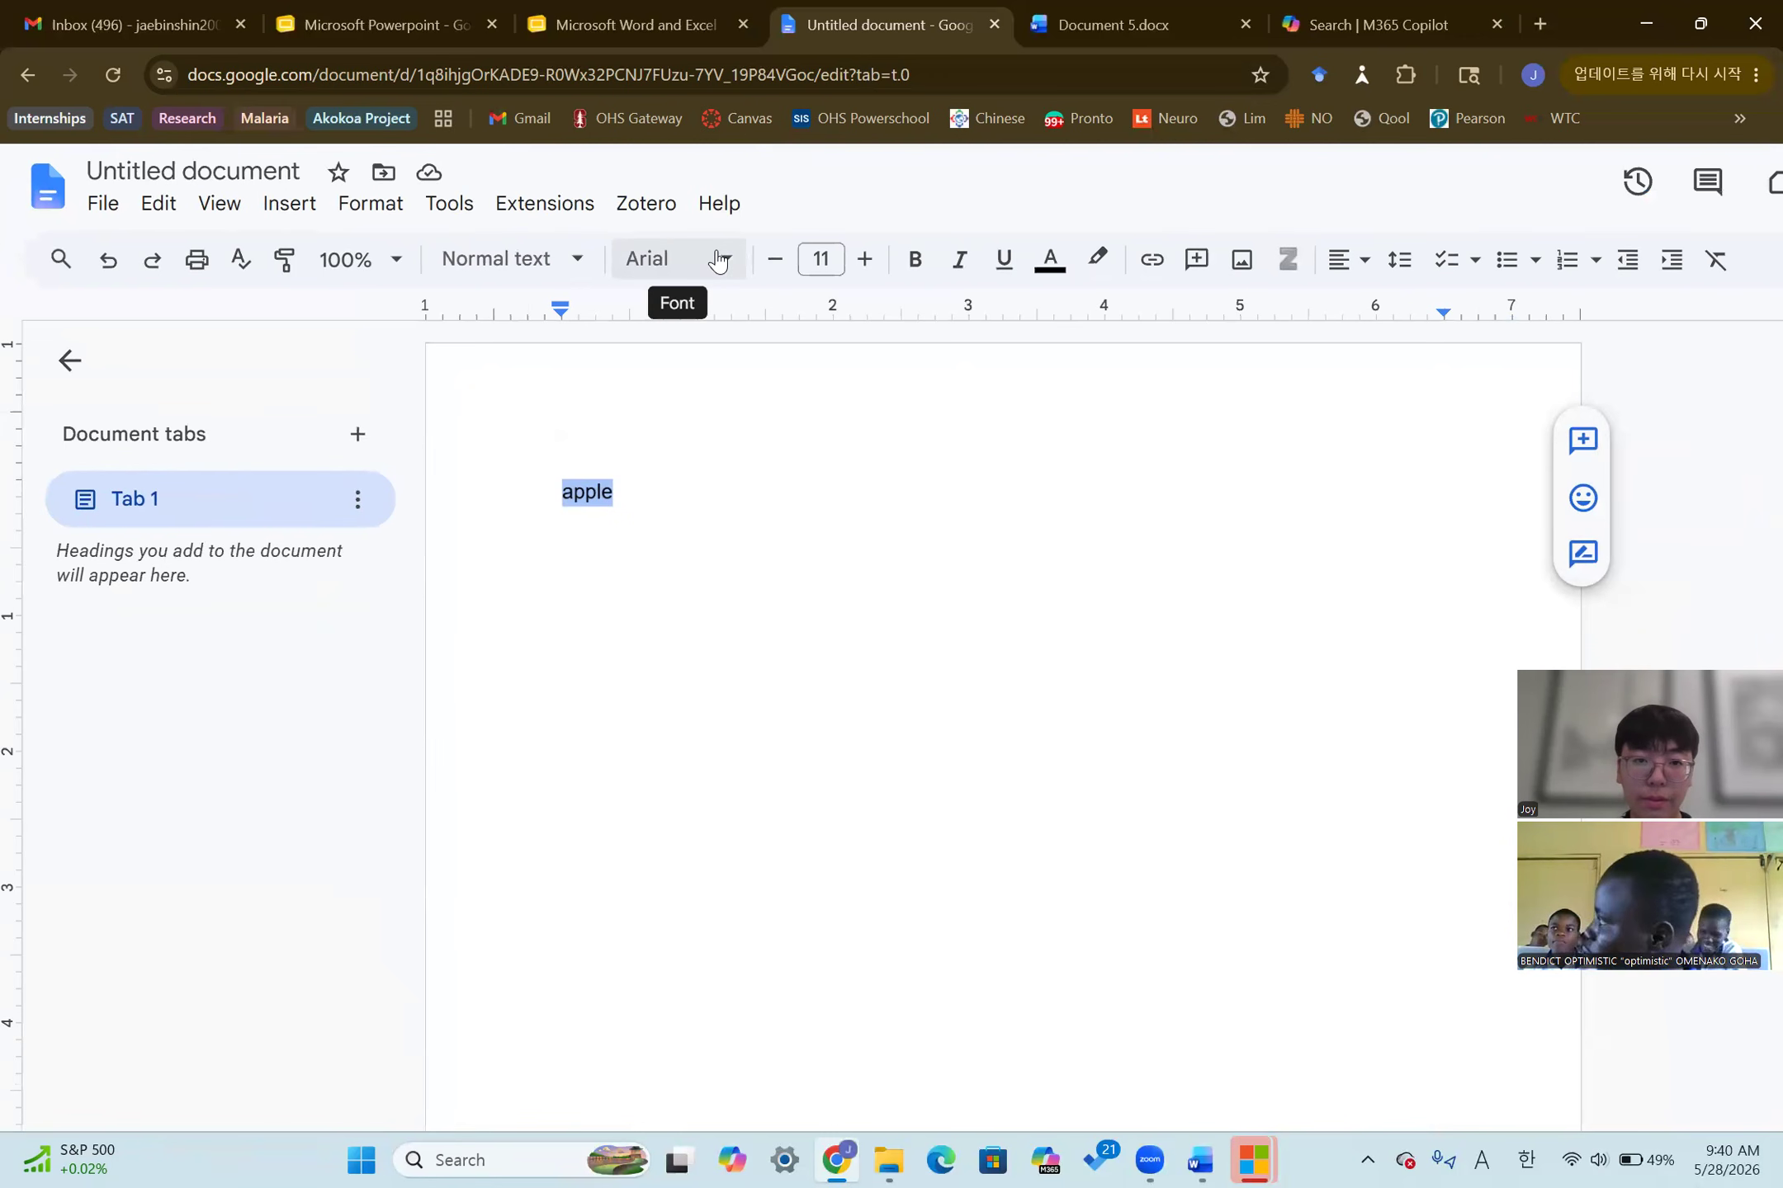
left_click(734, 260)
mouse_move(776, 838)
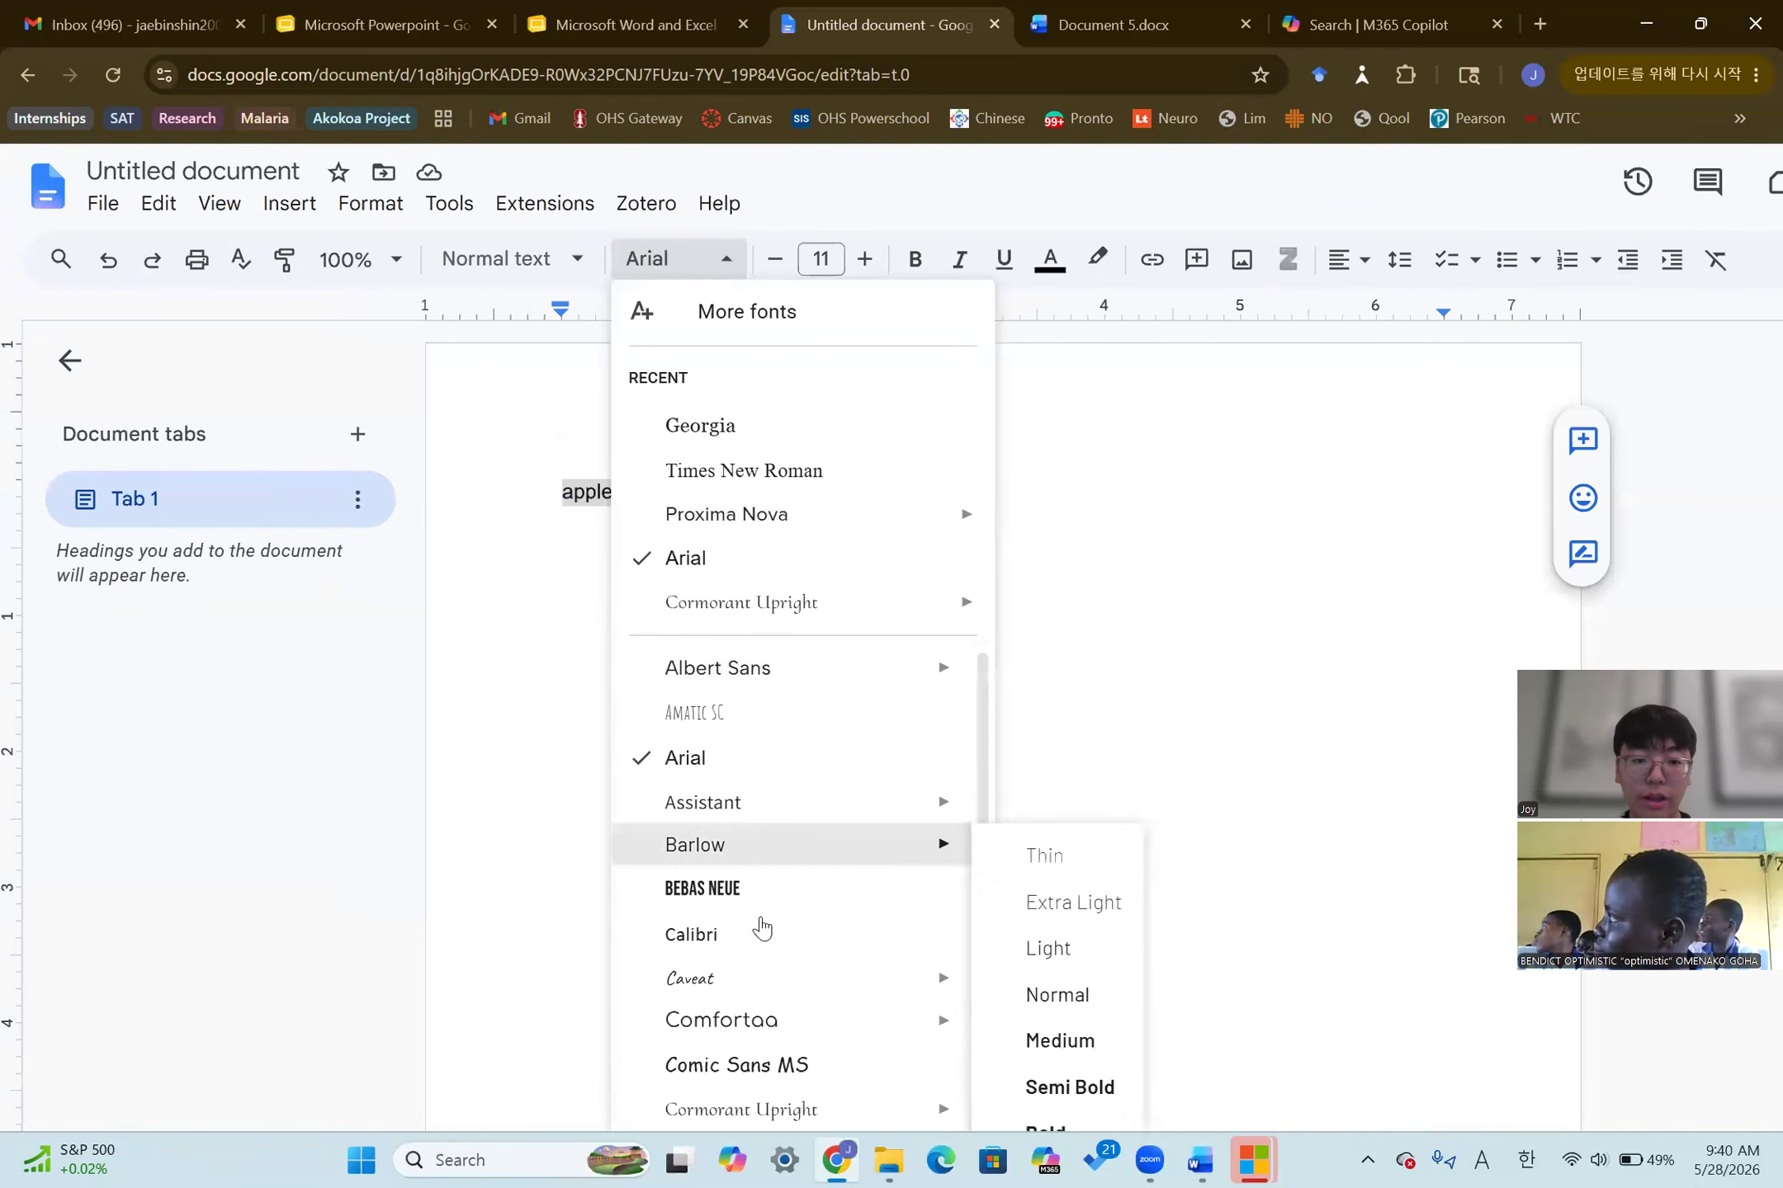
left_click(819, 1066)
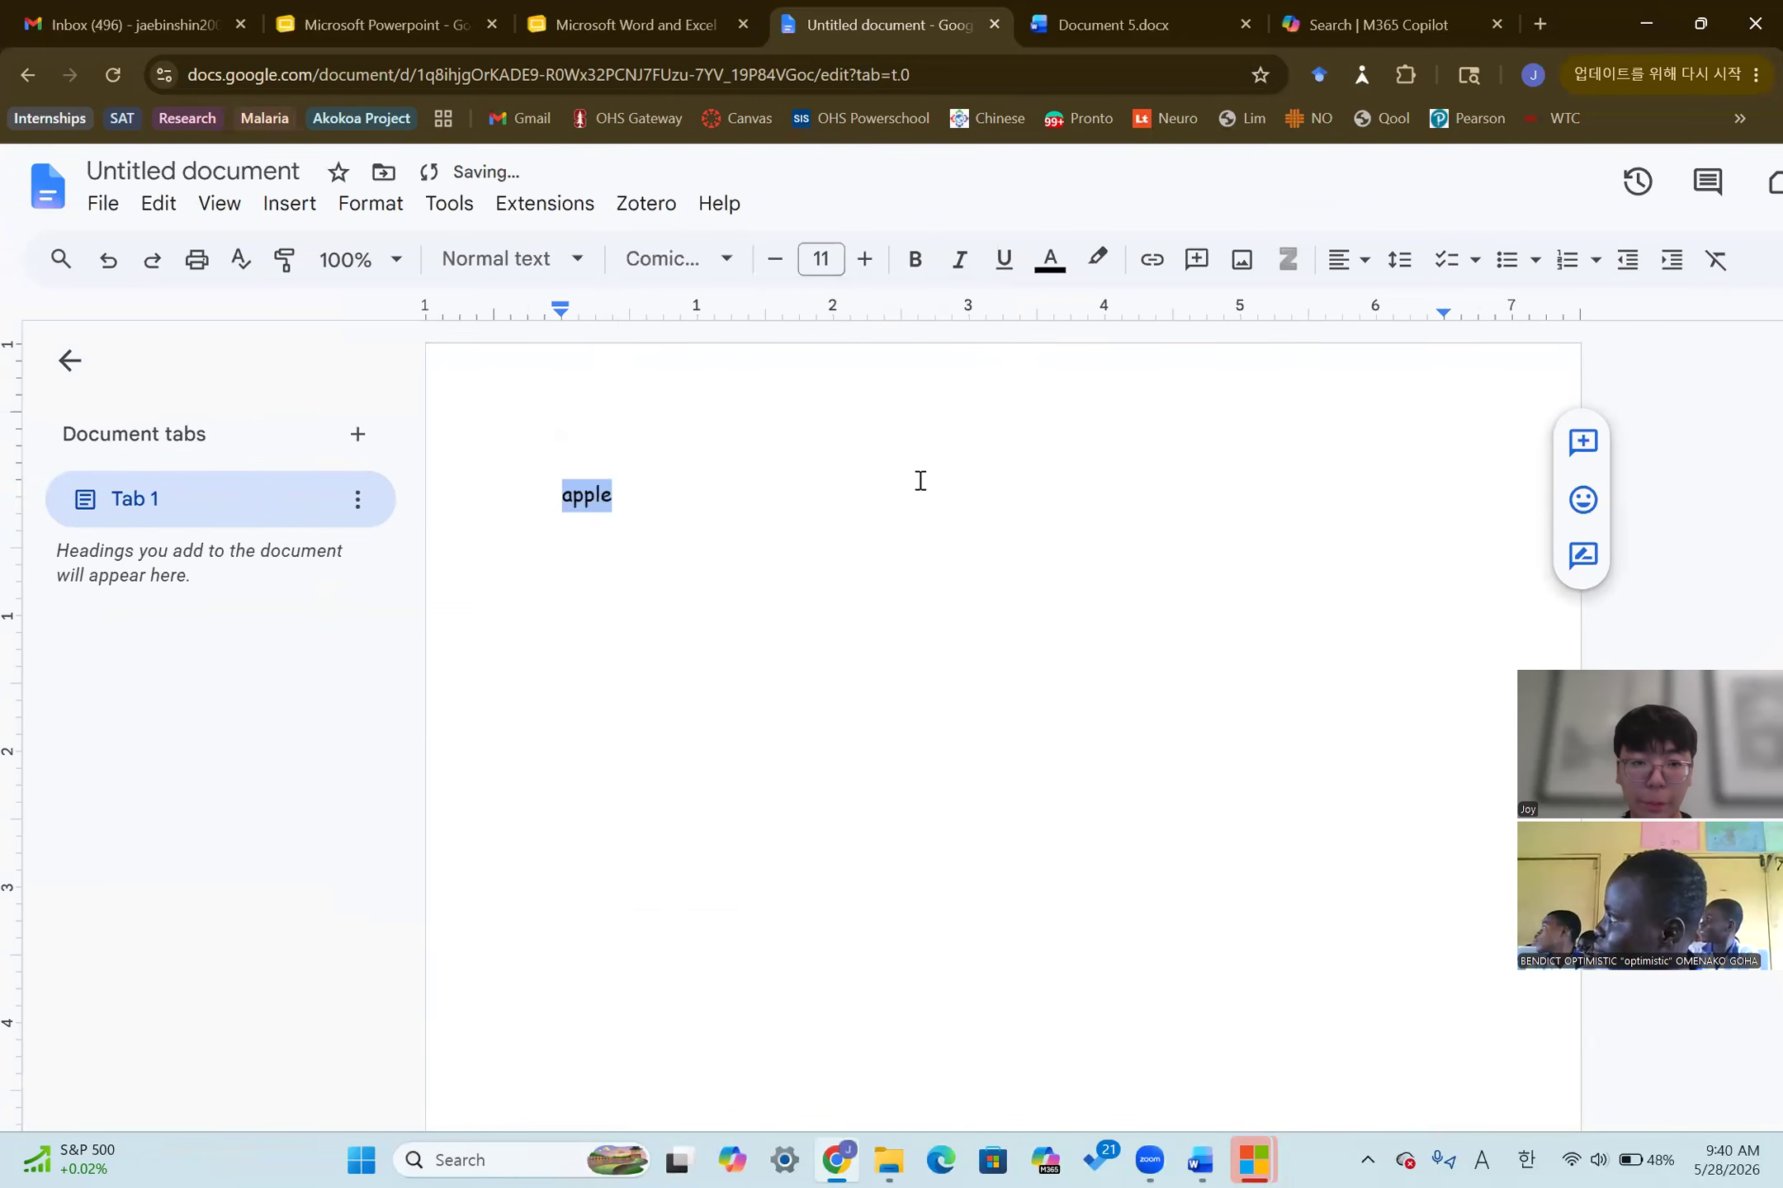
Set the word "apple" to font size 48 and make it bold, italic and underlined
left_click(825, 259)
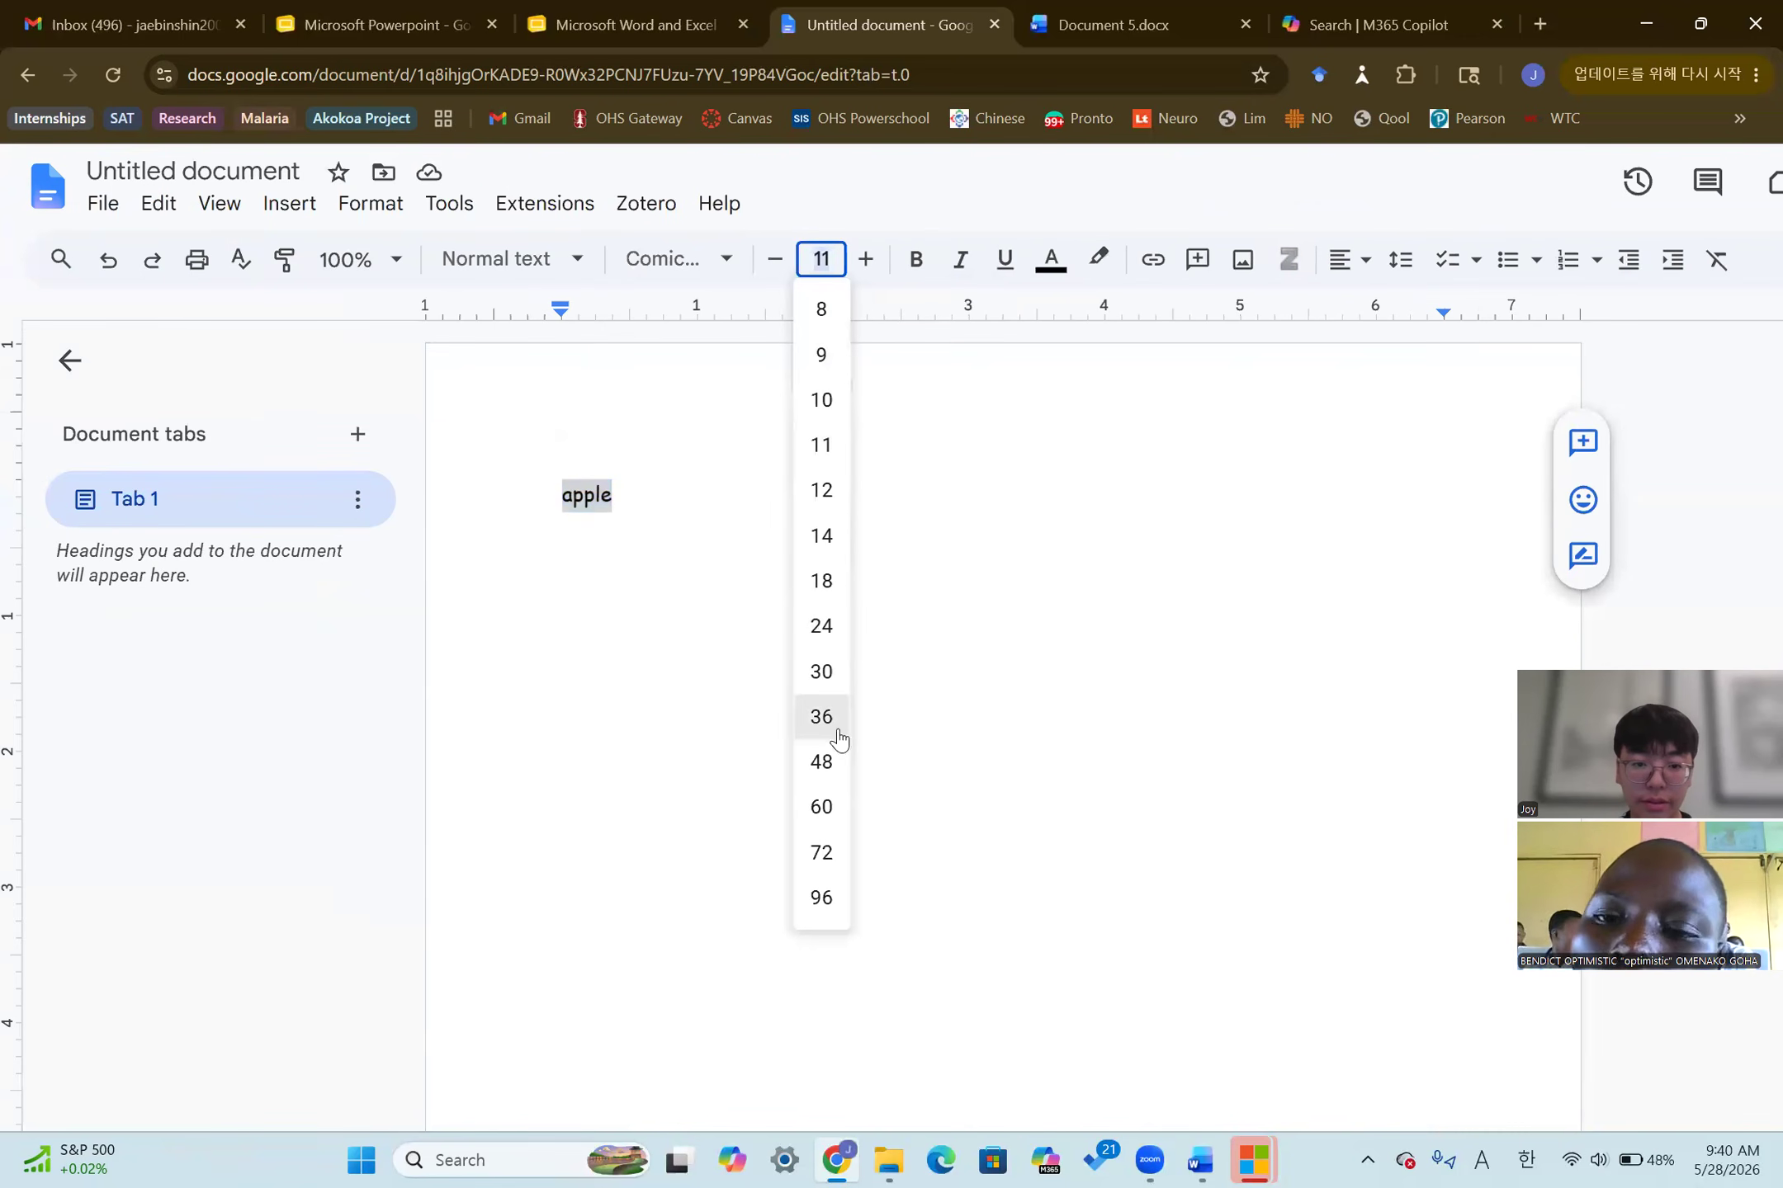
left_click(828, 763)
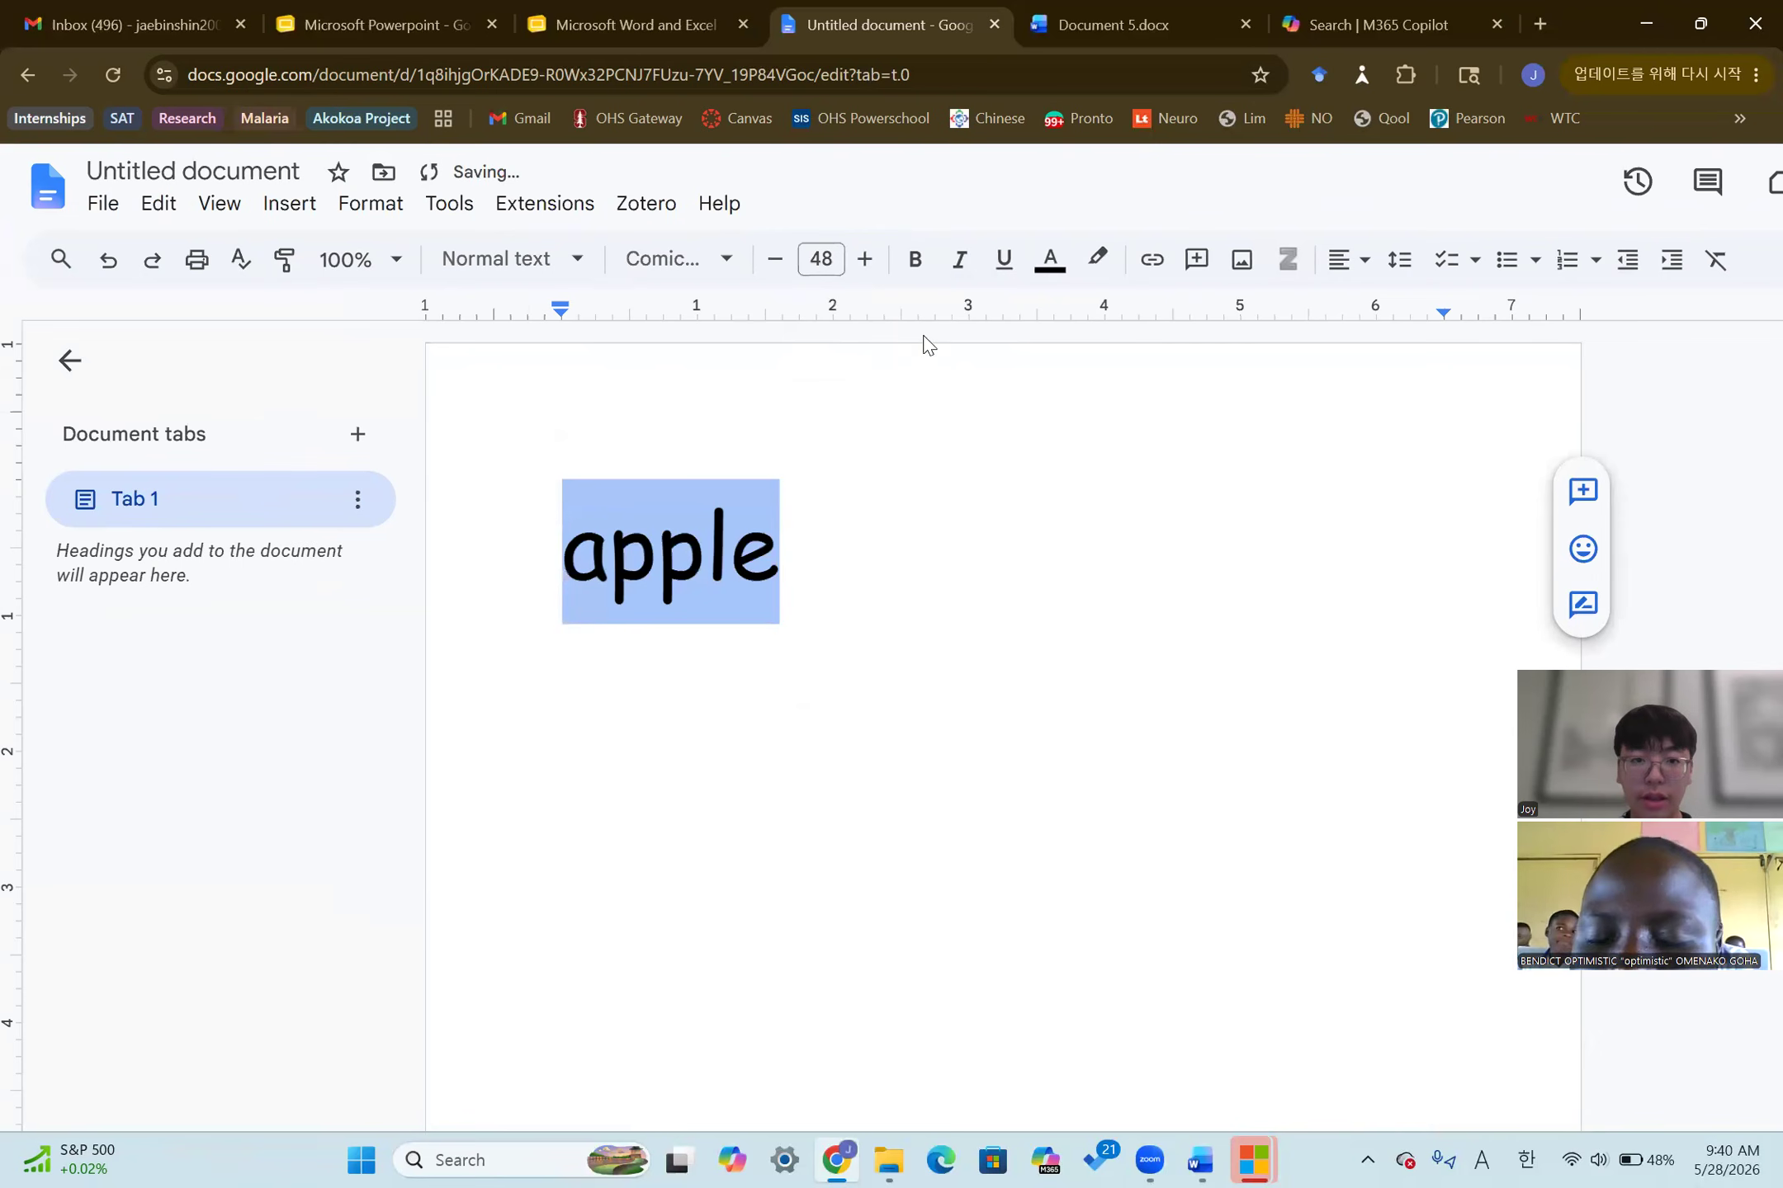
left_click(923, 262)
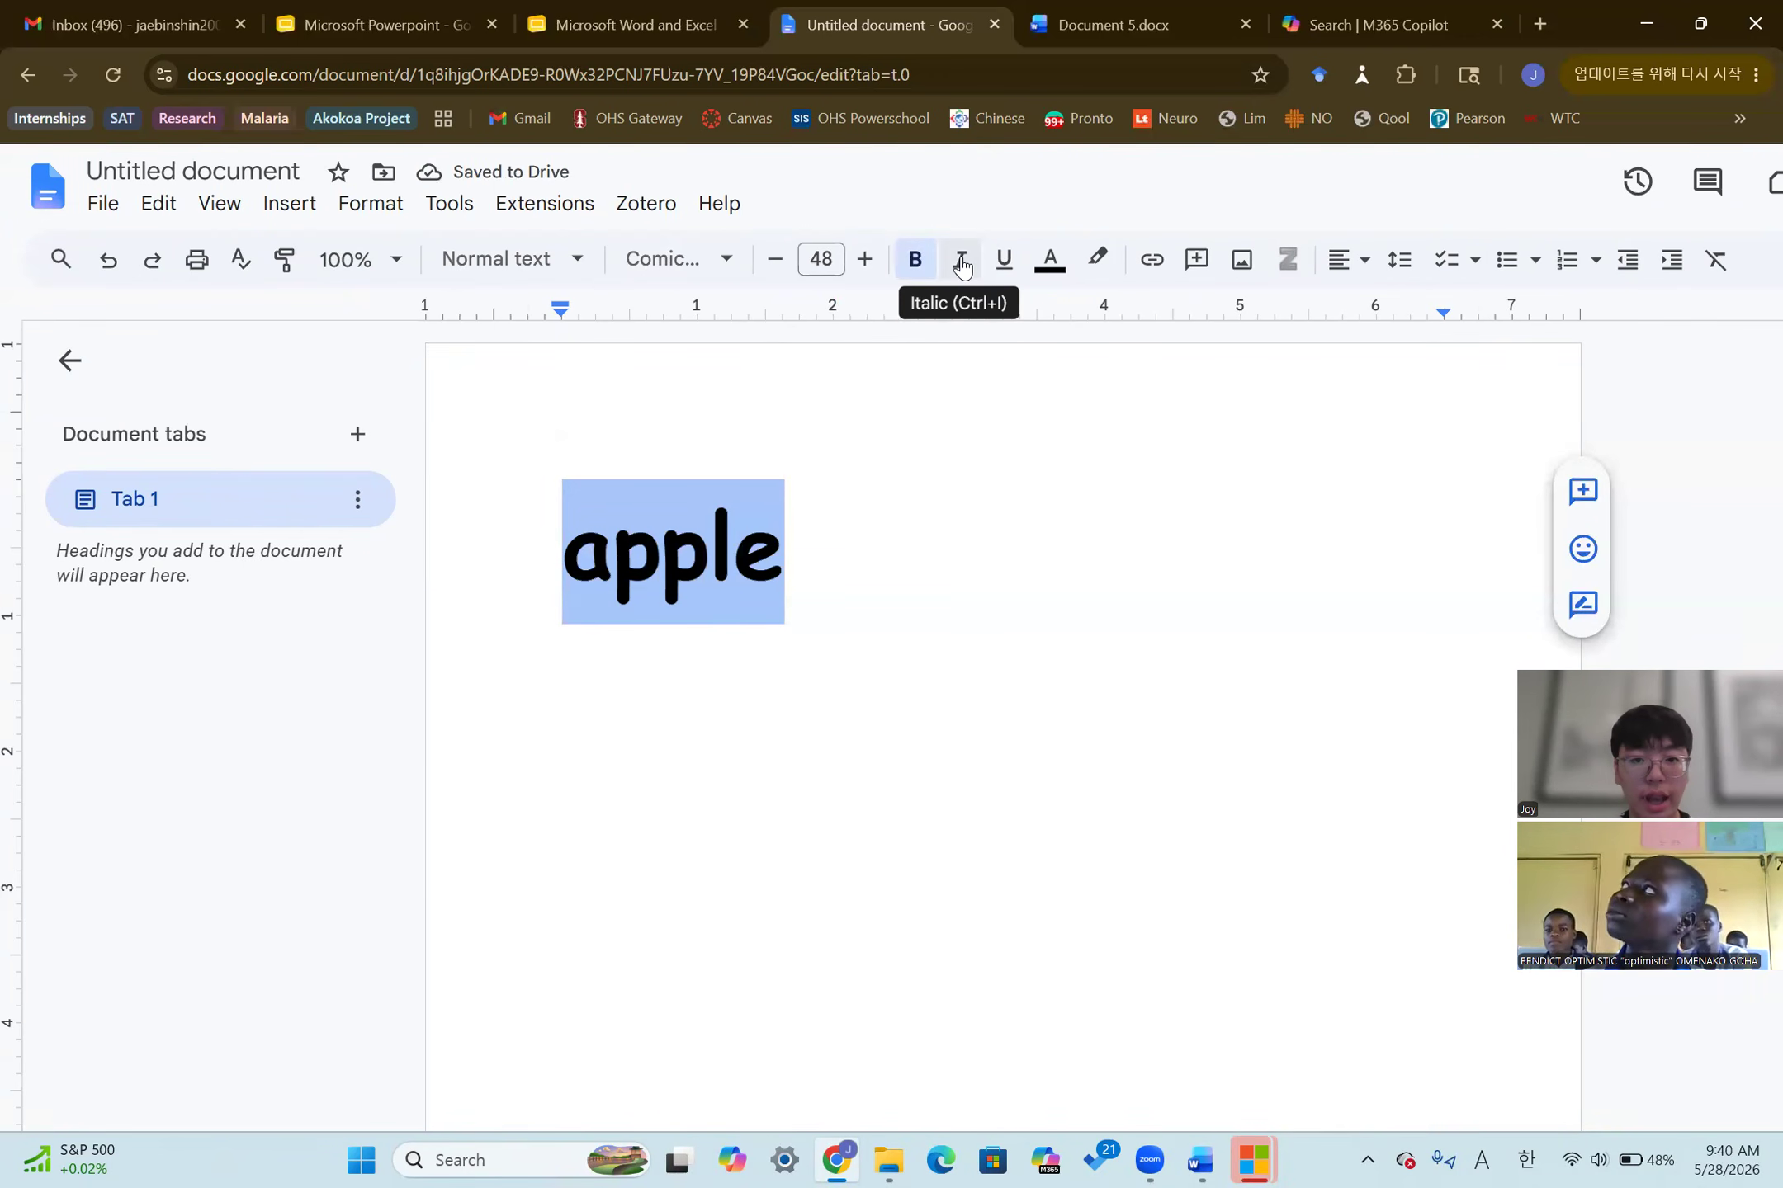
left_click(962, 265)
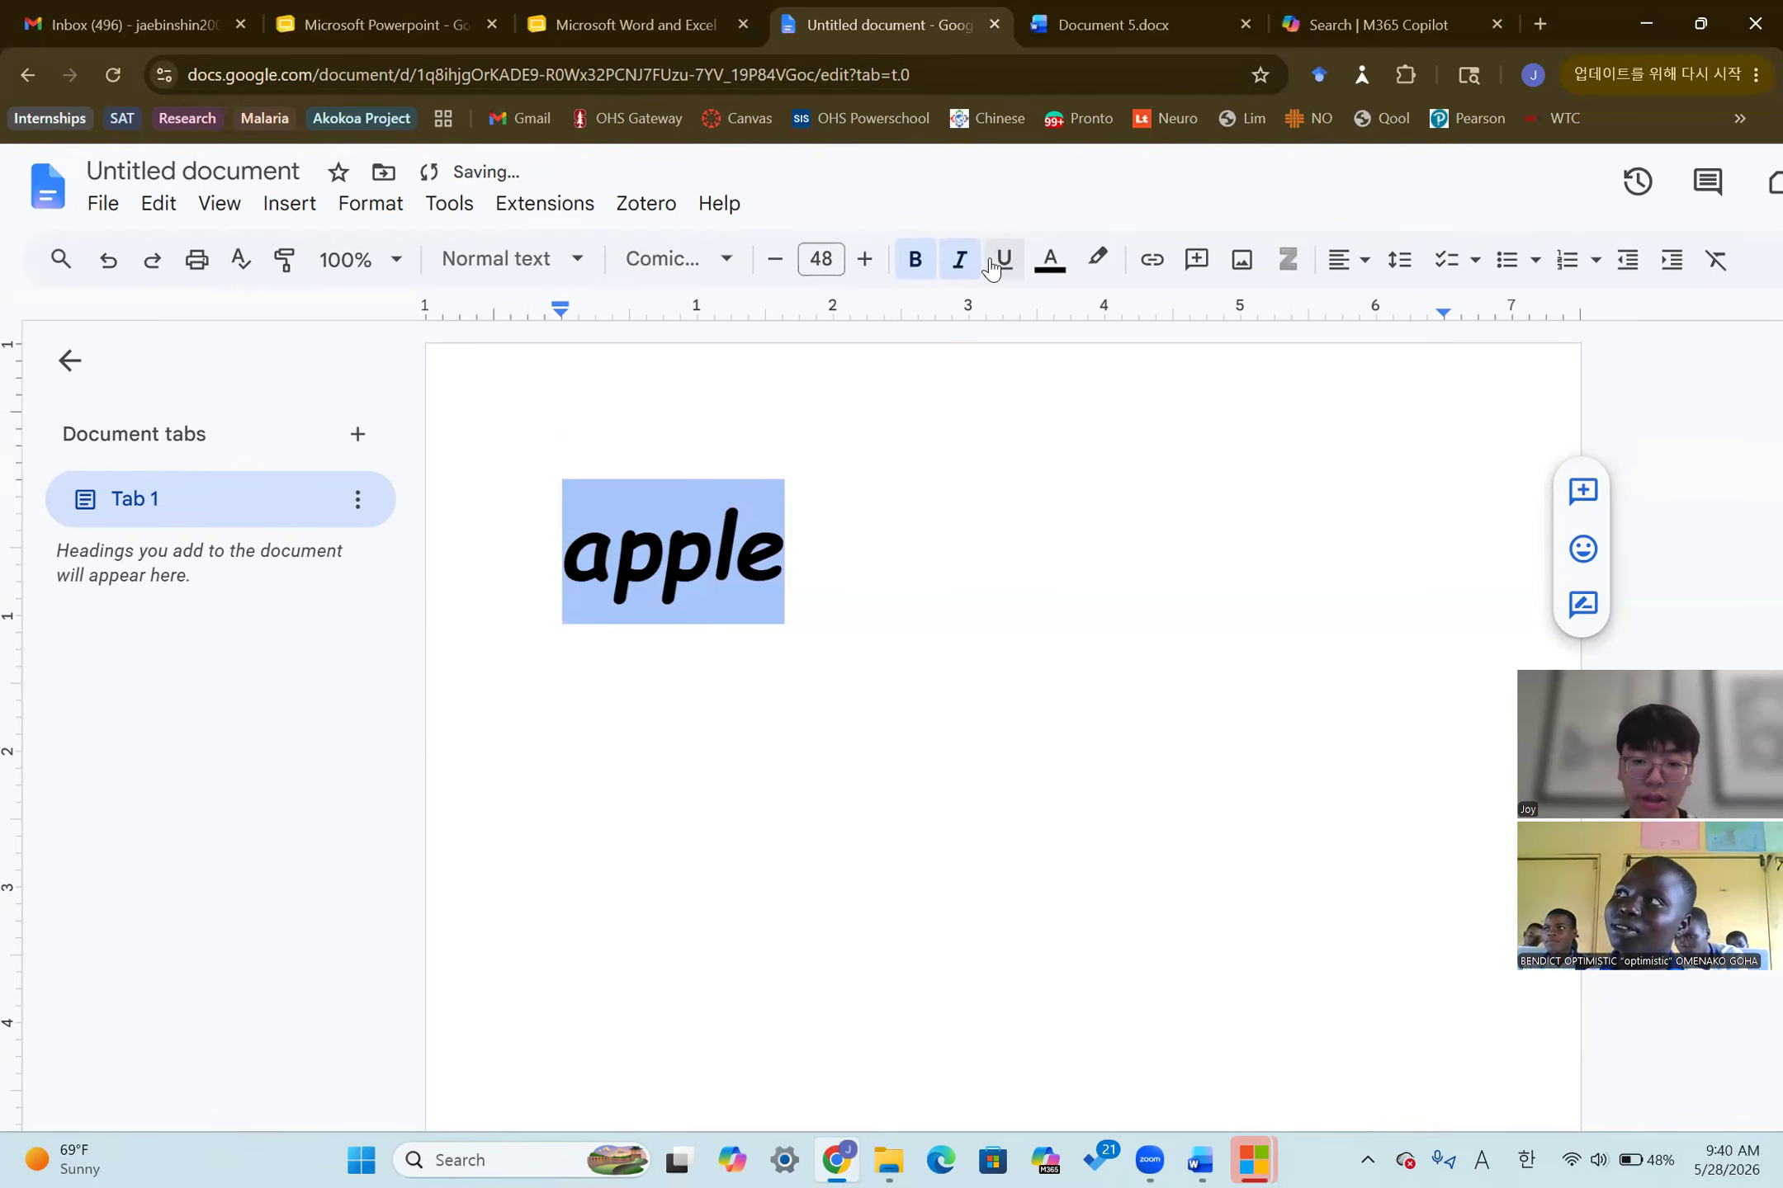
left_click(995, 269)
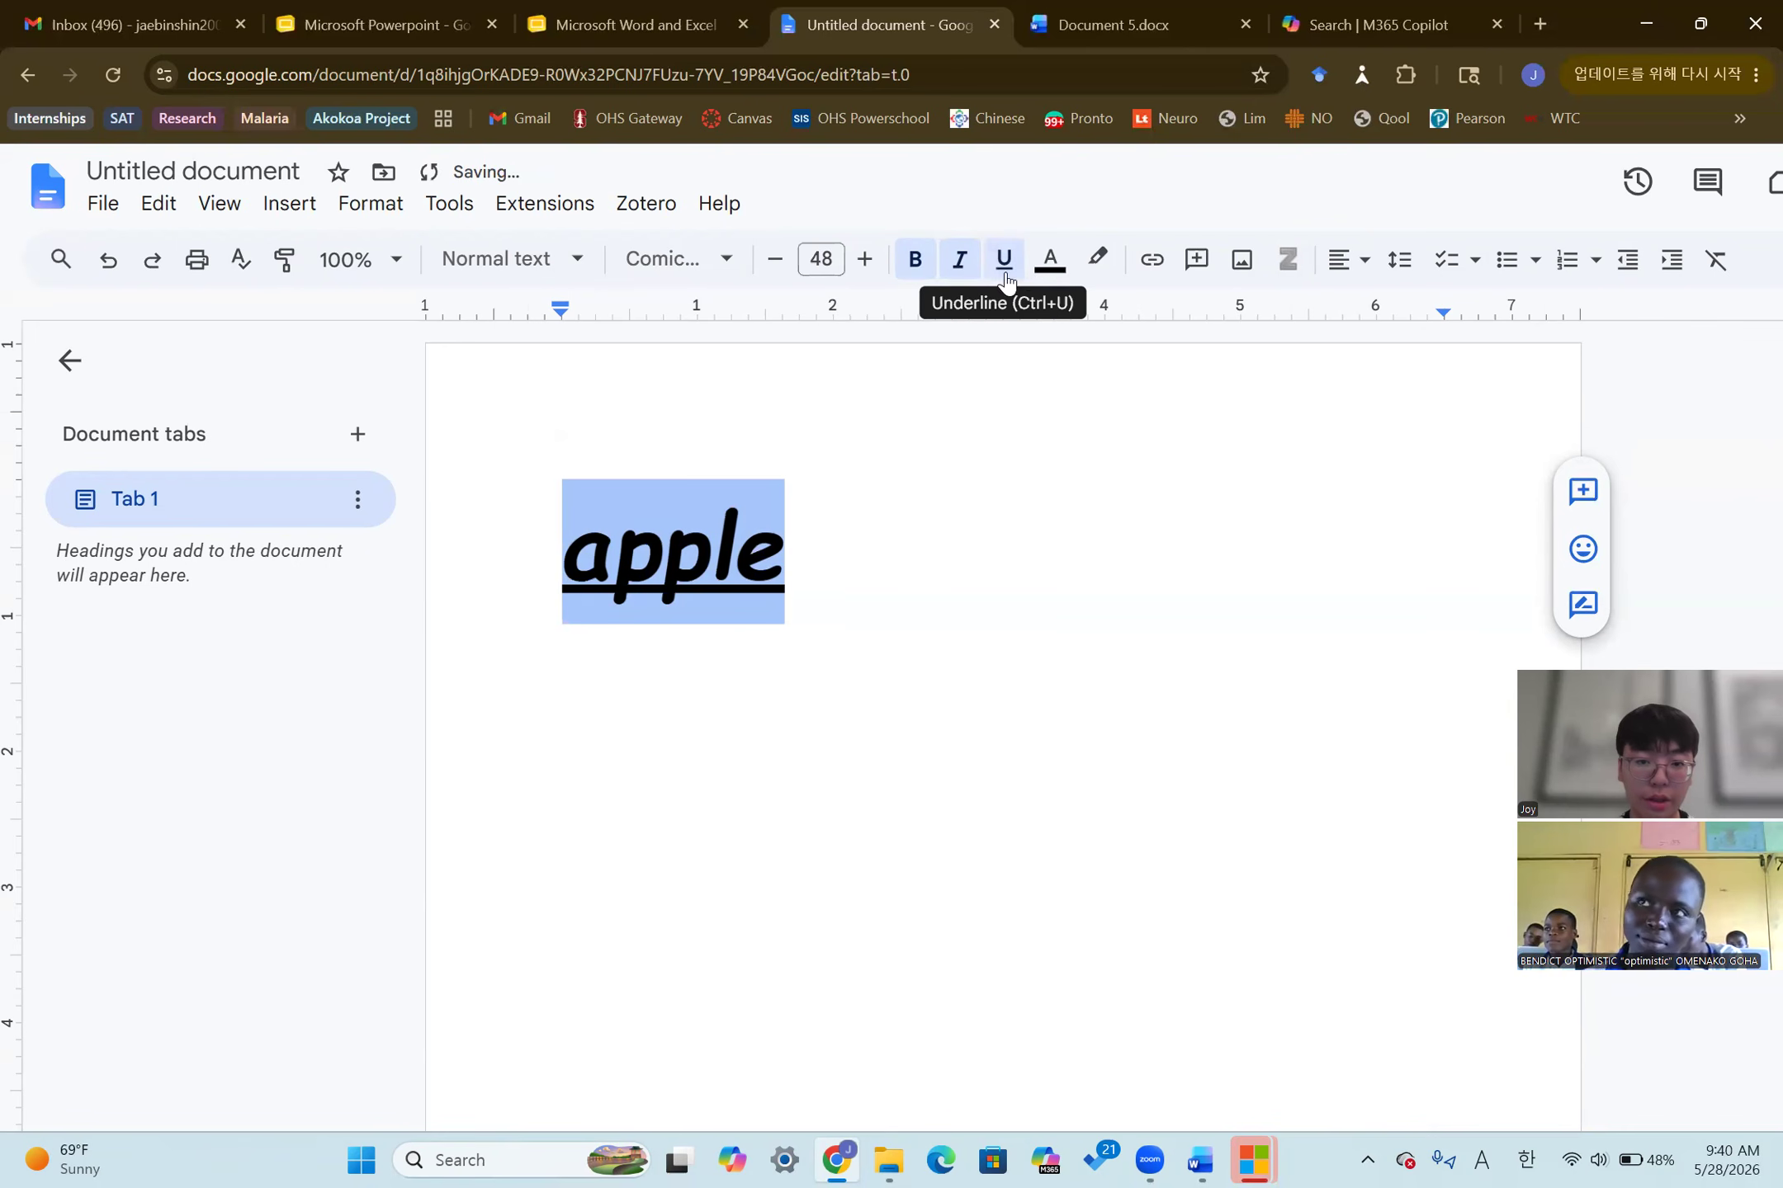
Set the text colour of the word "apple" to blue, highlight it in red and deselect it
left_click(1050, 264)
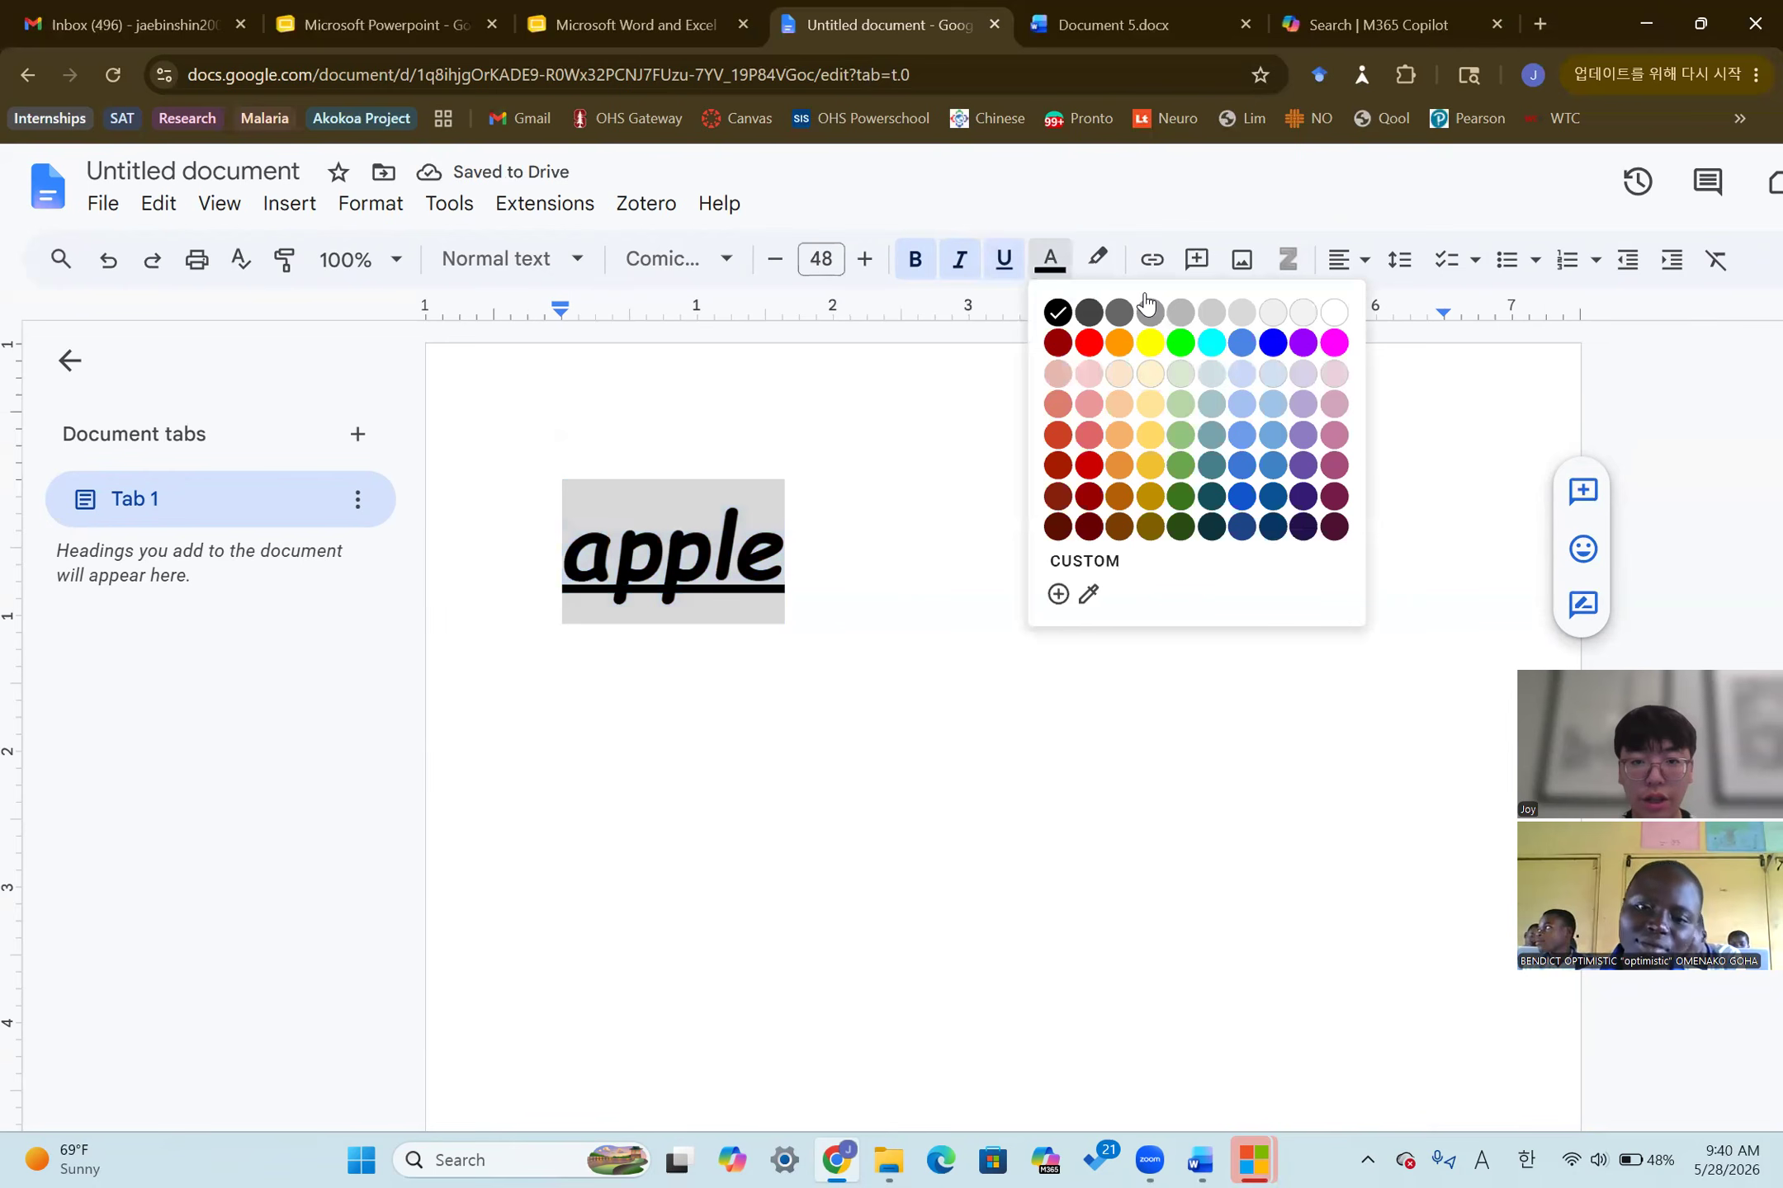
left_click(1272, 343)
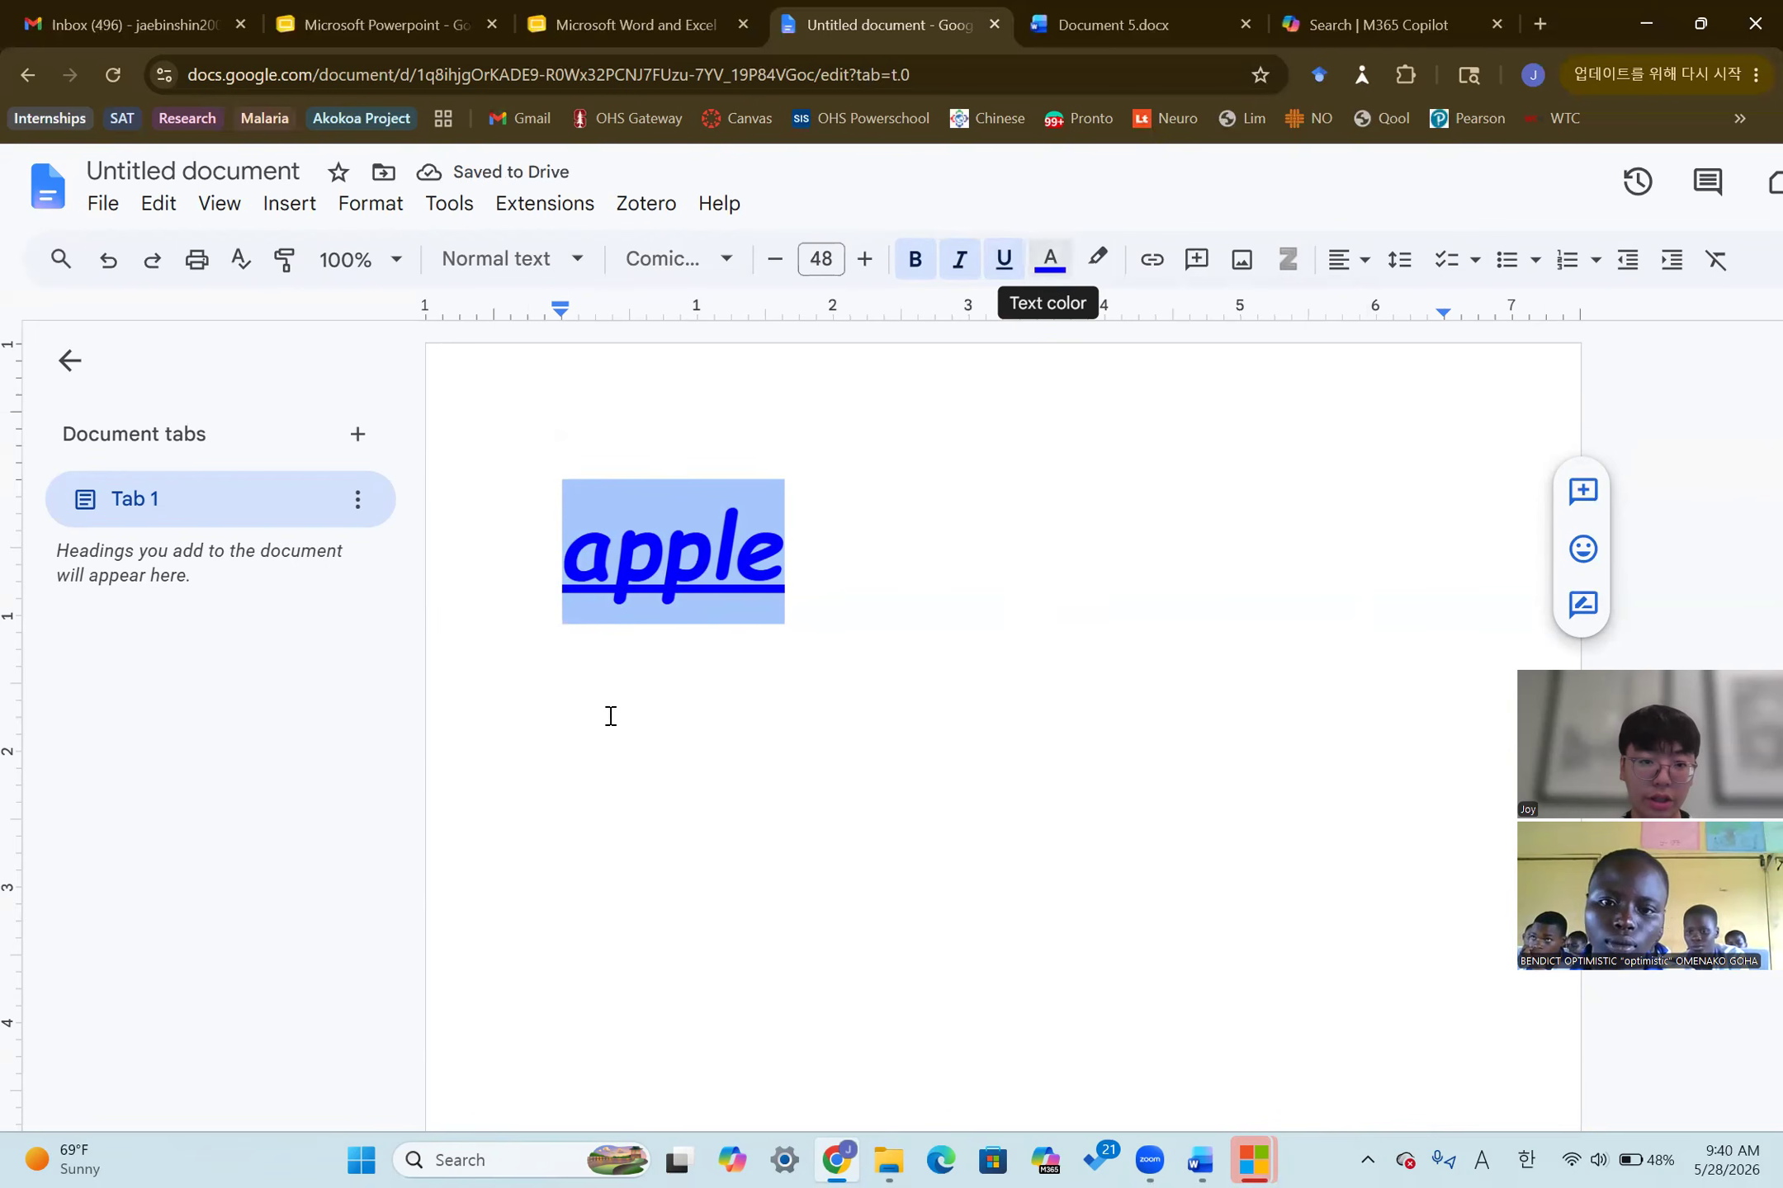
left_click(1099, 262)
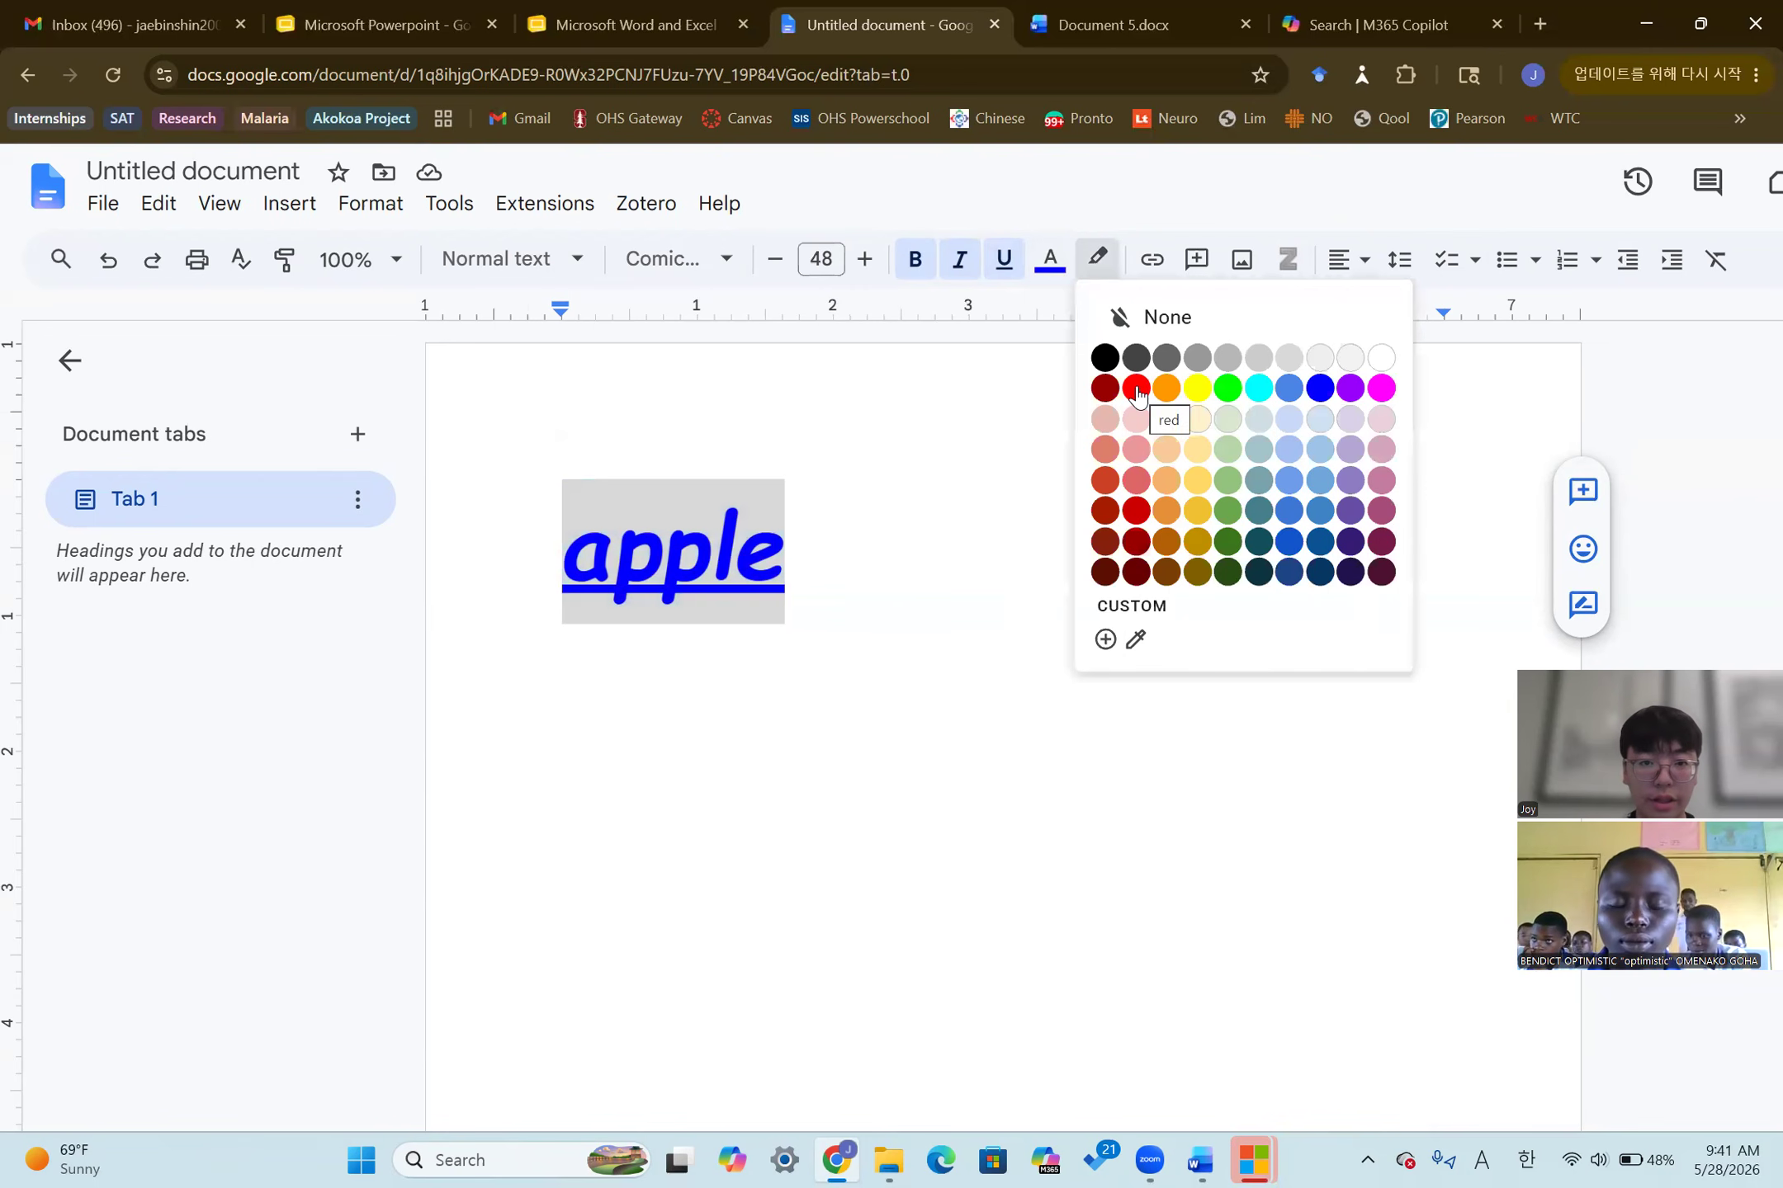
left_click(1137, 389)
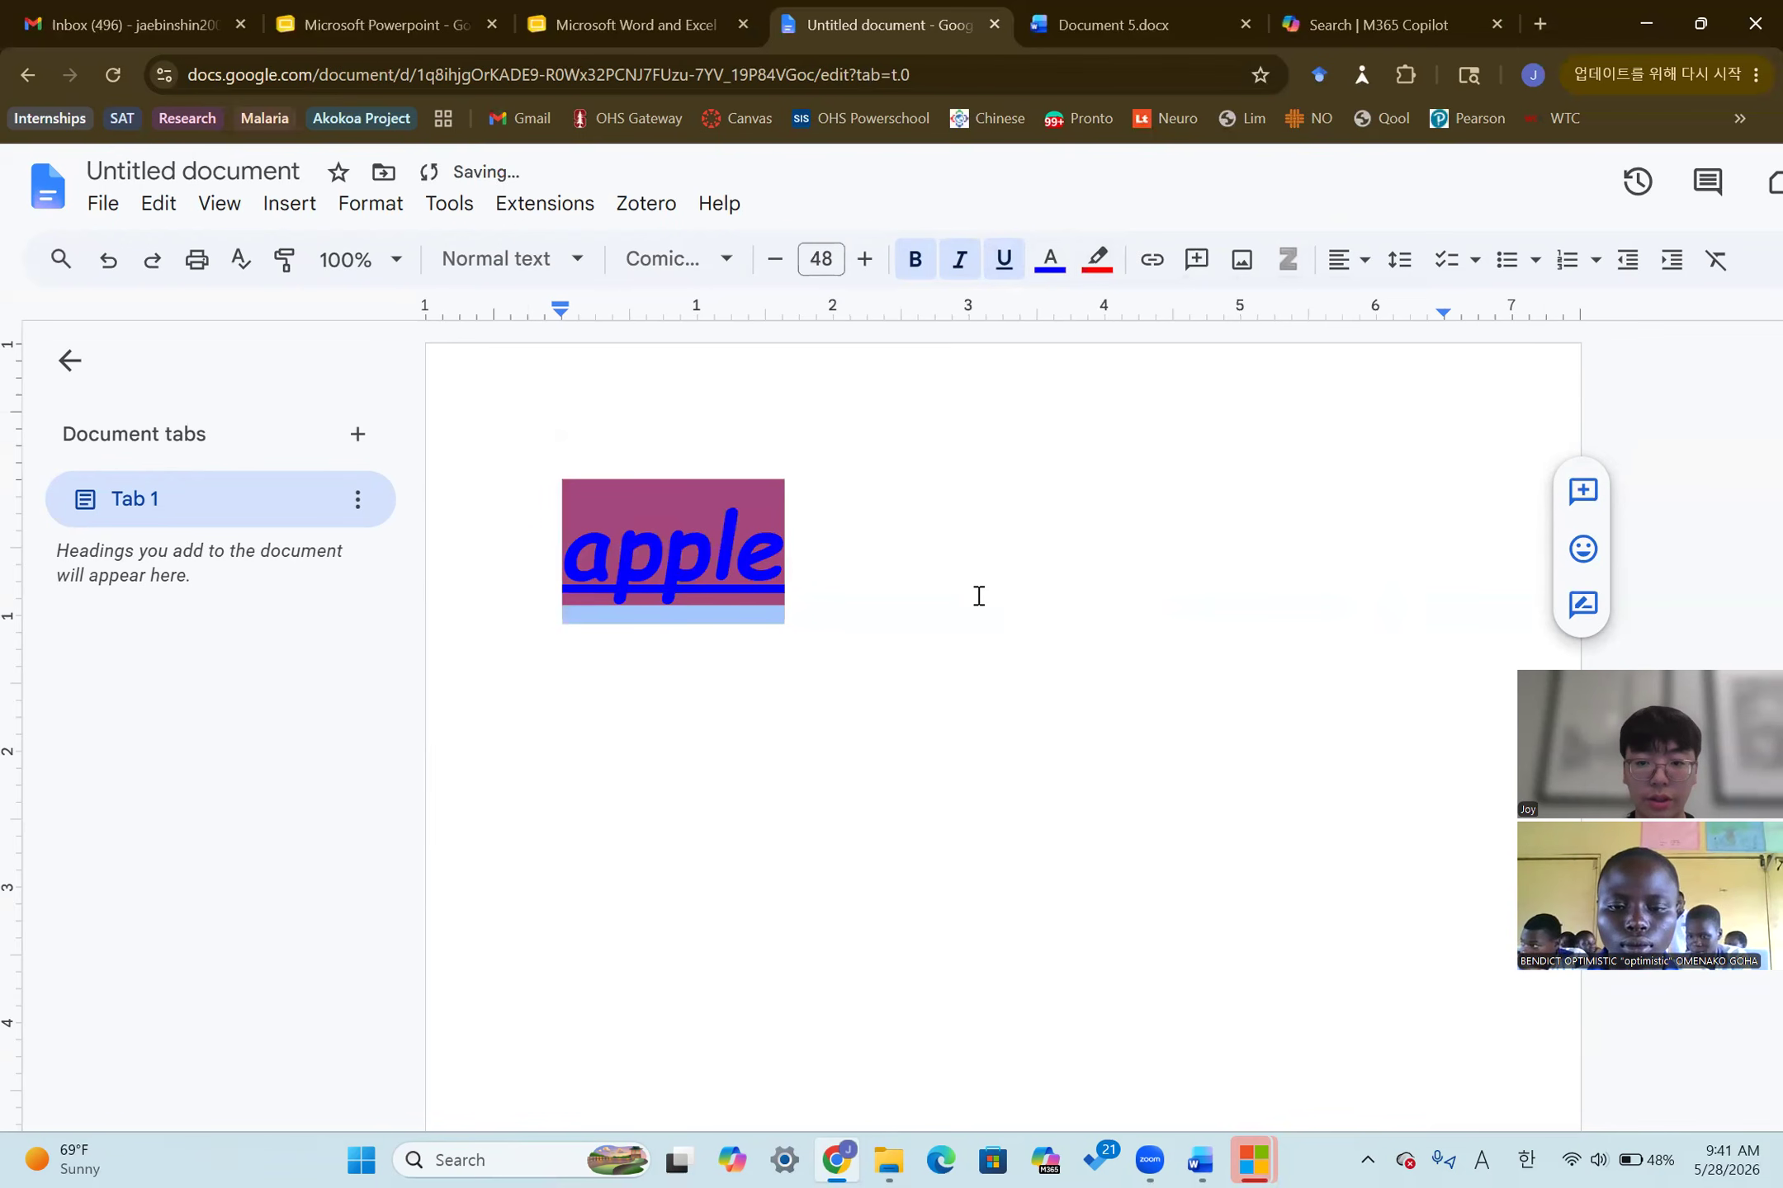
left_click(979, 596)
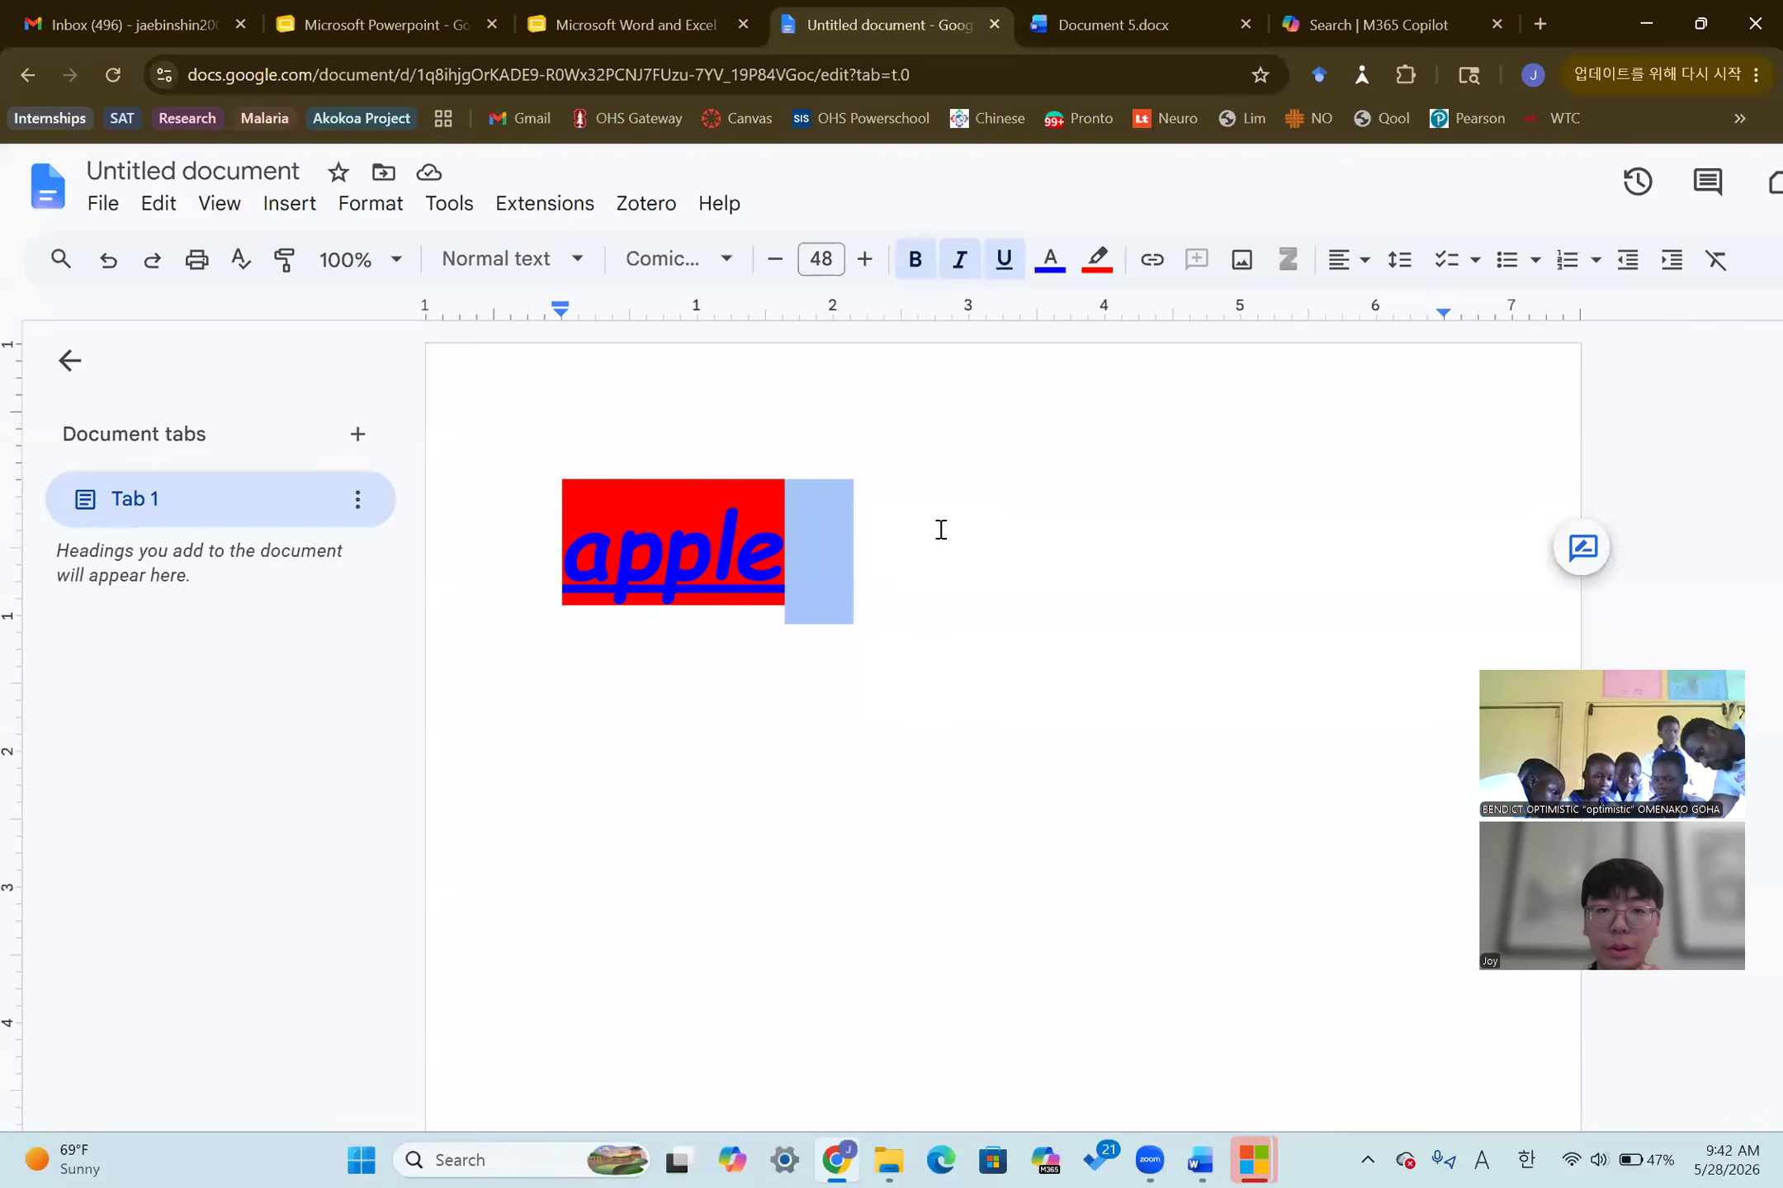
left_click(967, 576)
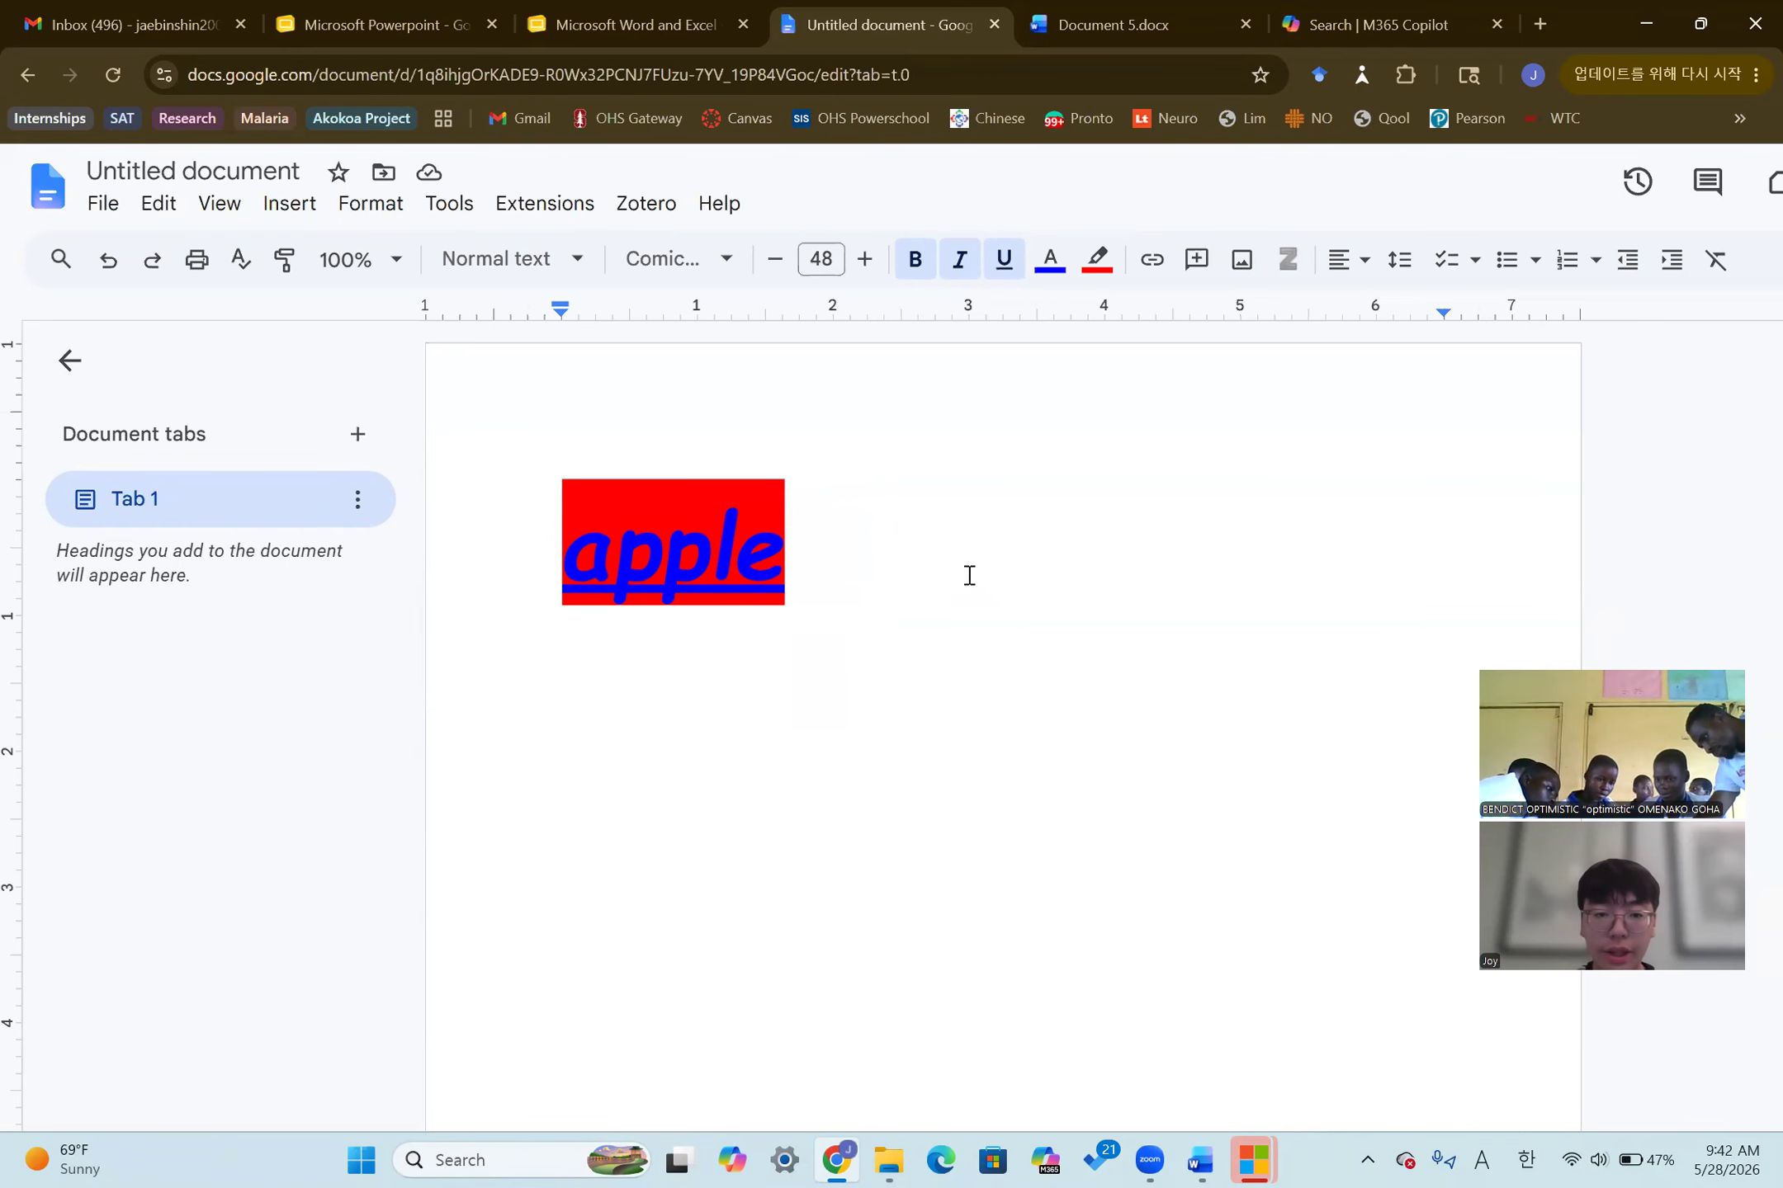
Write the sentence "My name is" followed by the writer's first name and a full stop, two lines below the word "Apple"
key("Return")
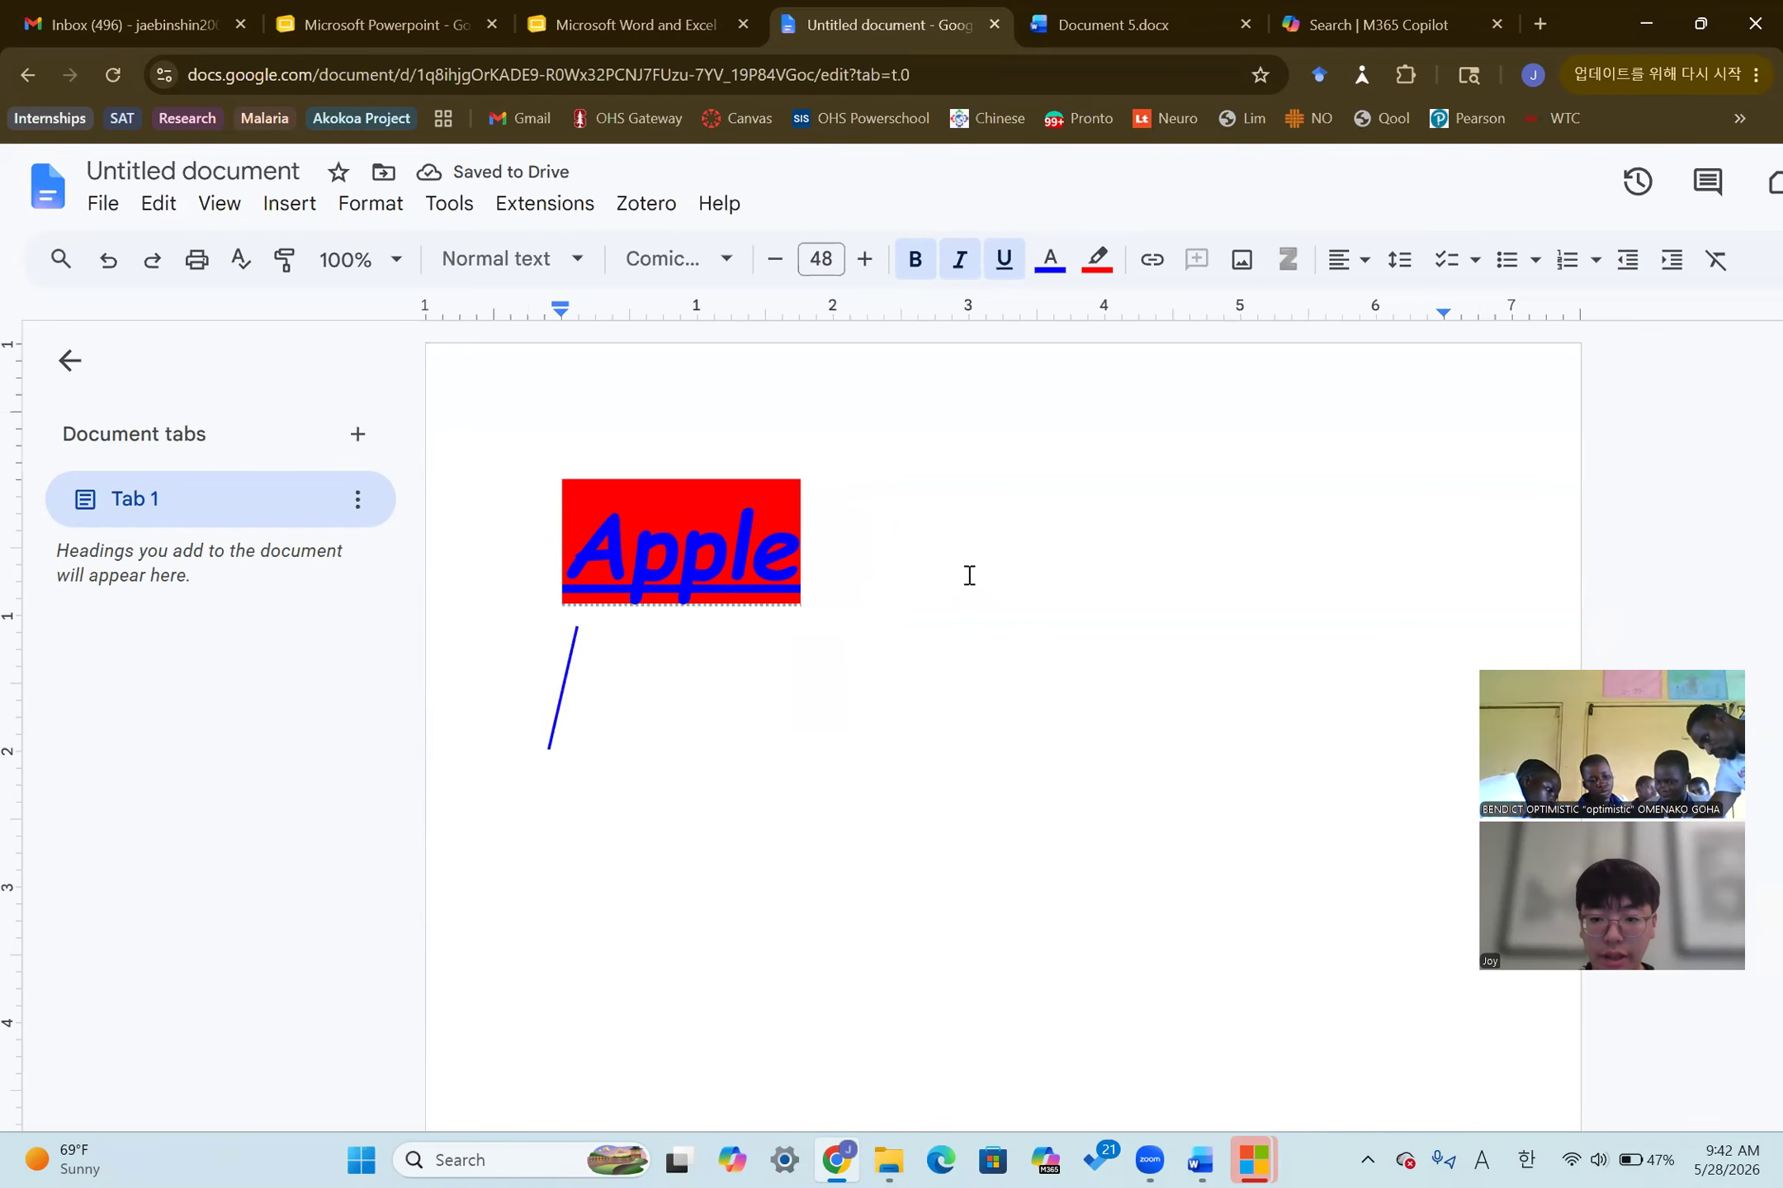
key("Return")
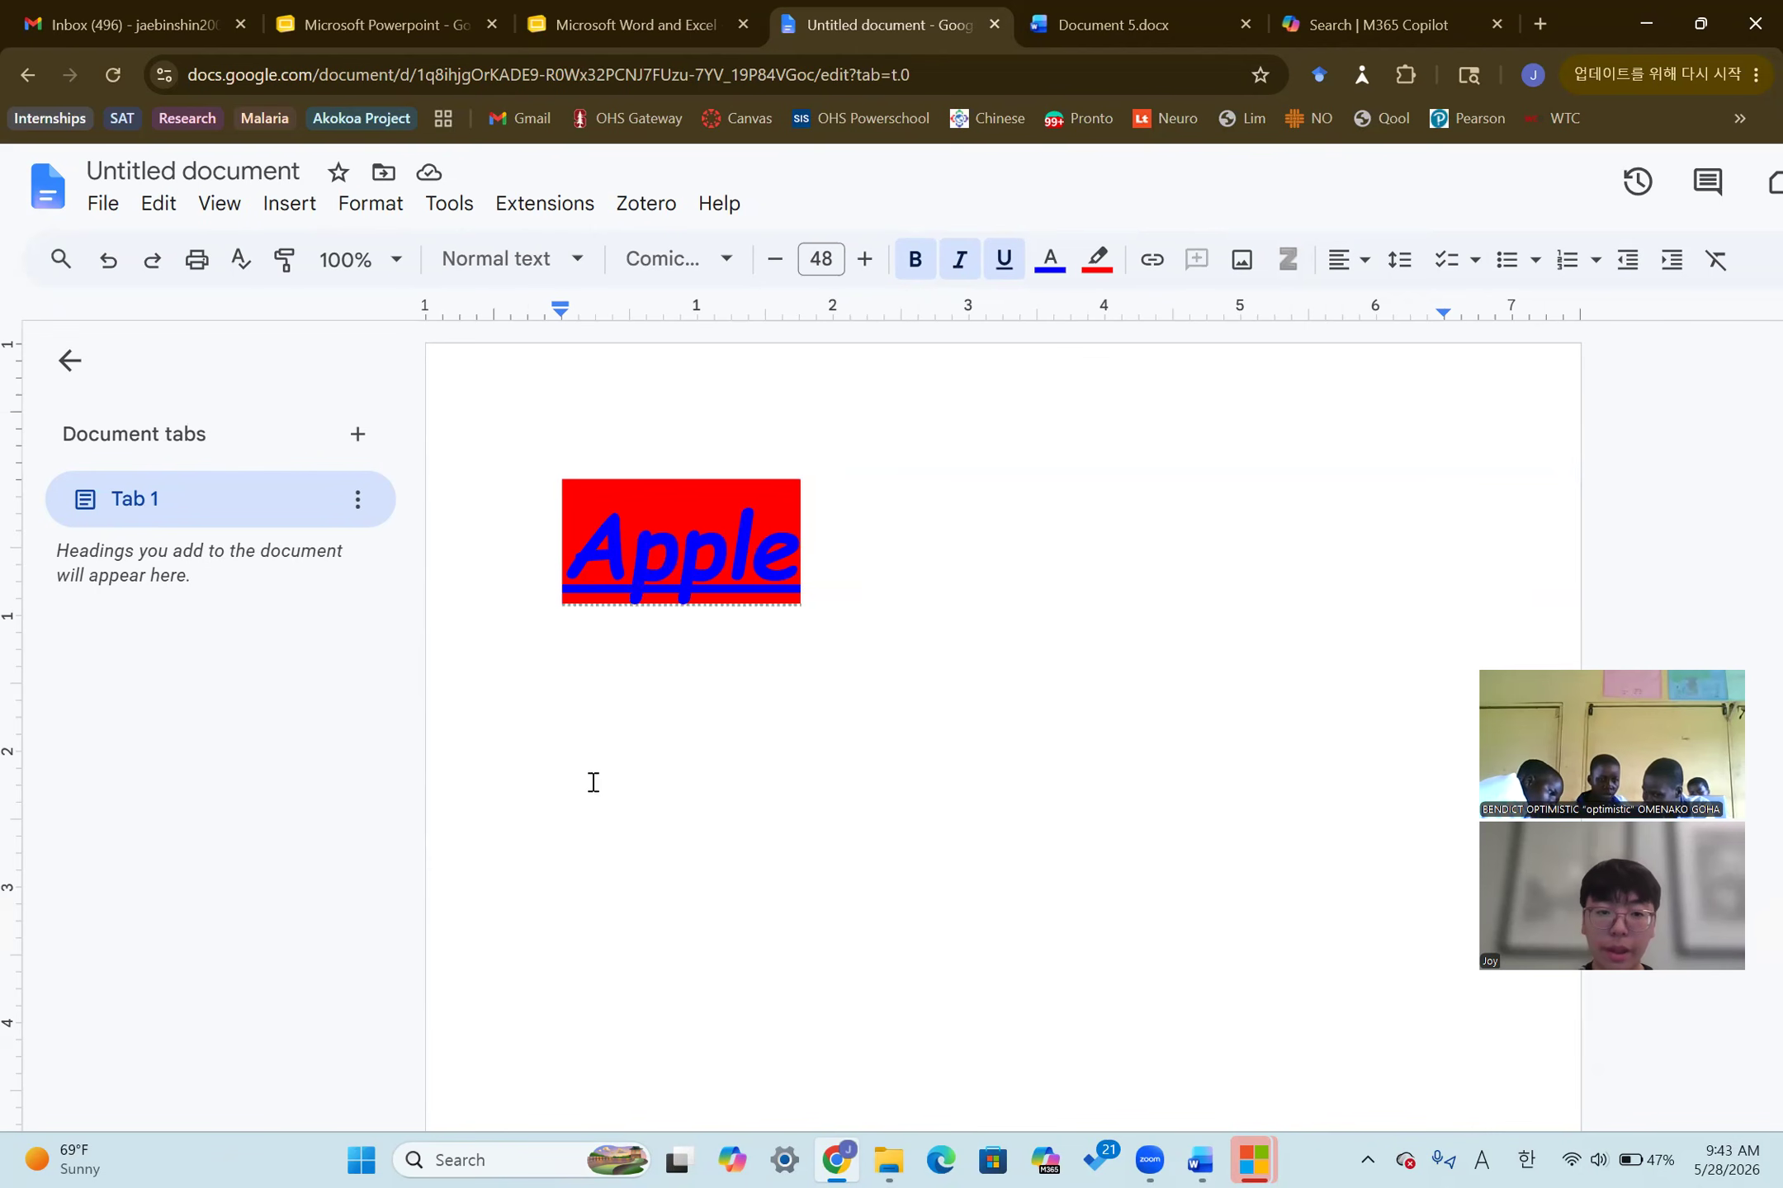
scroll(595, 784, "down", 1)
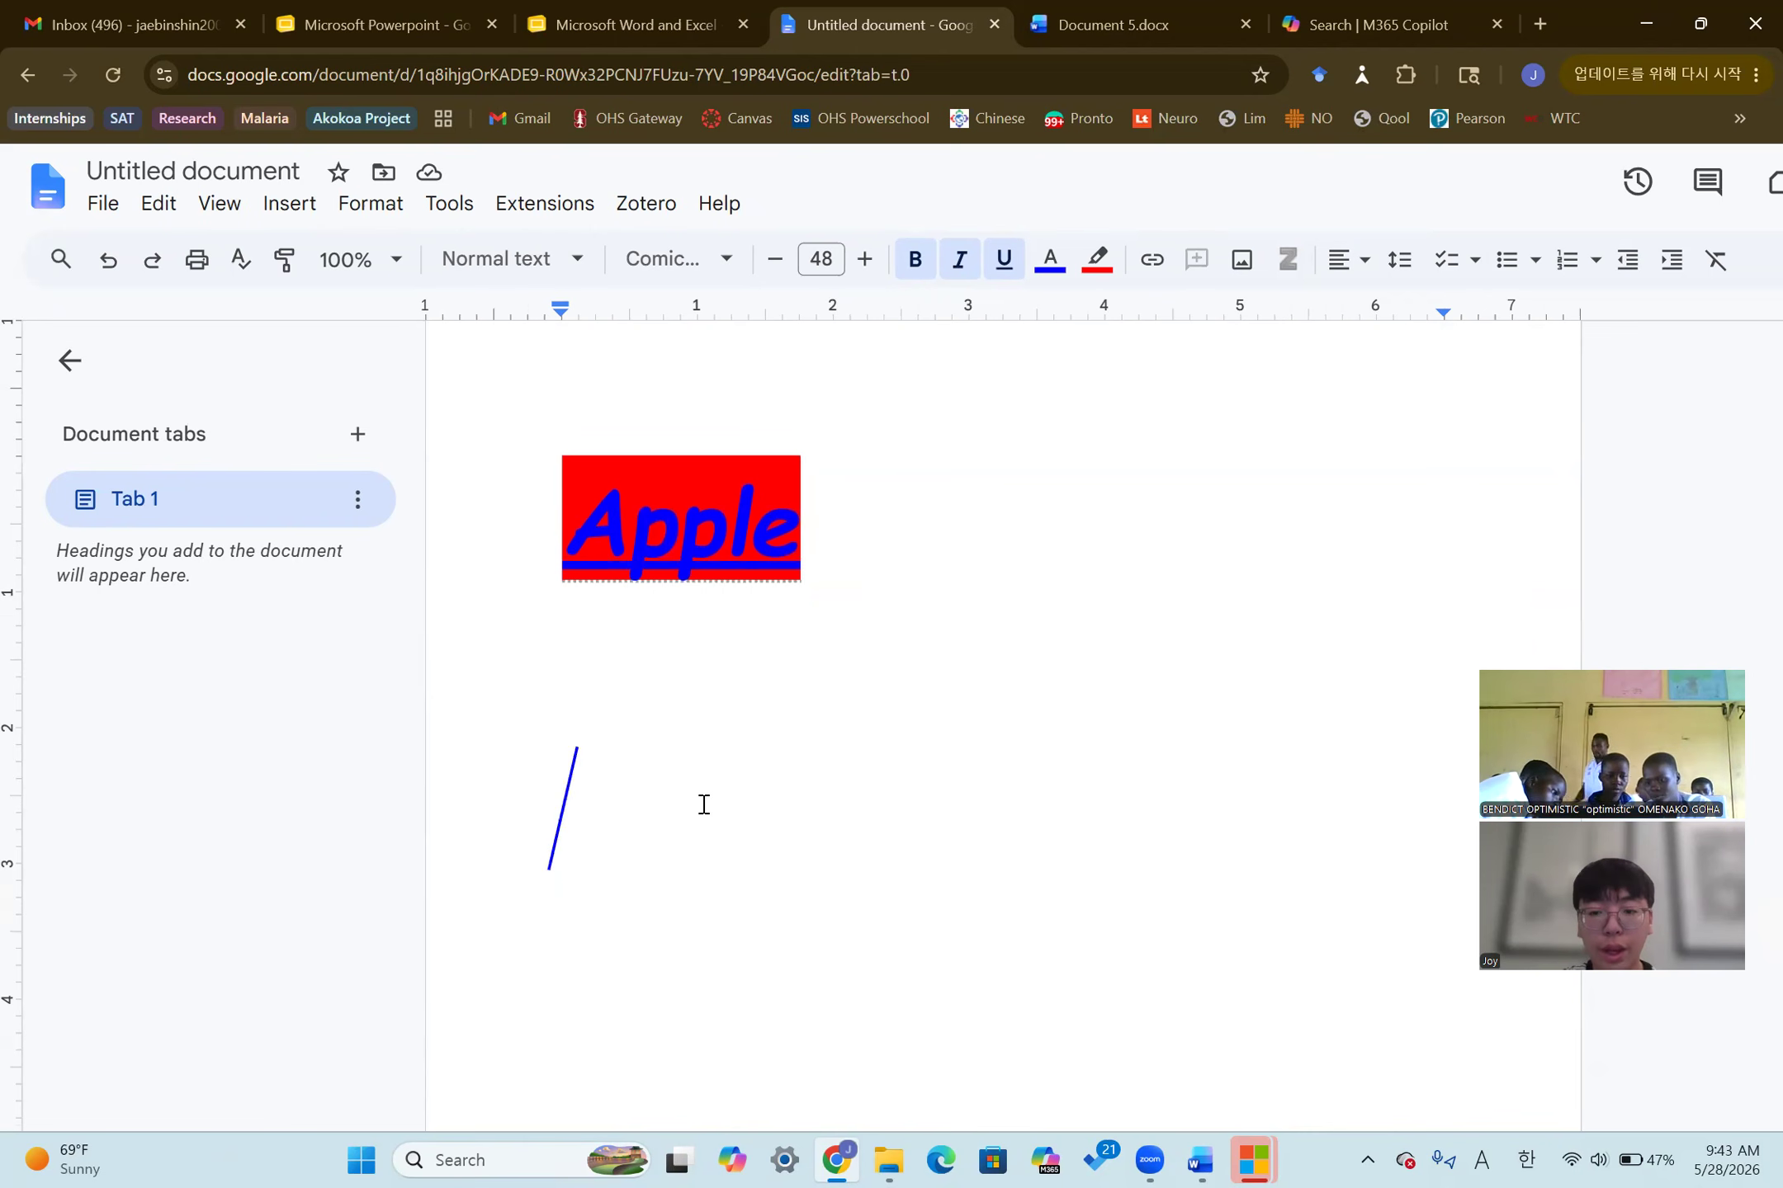
type("My")
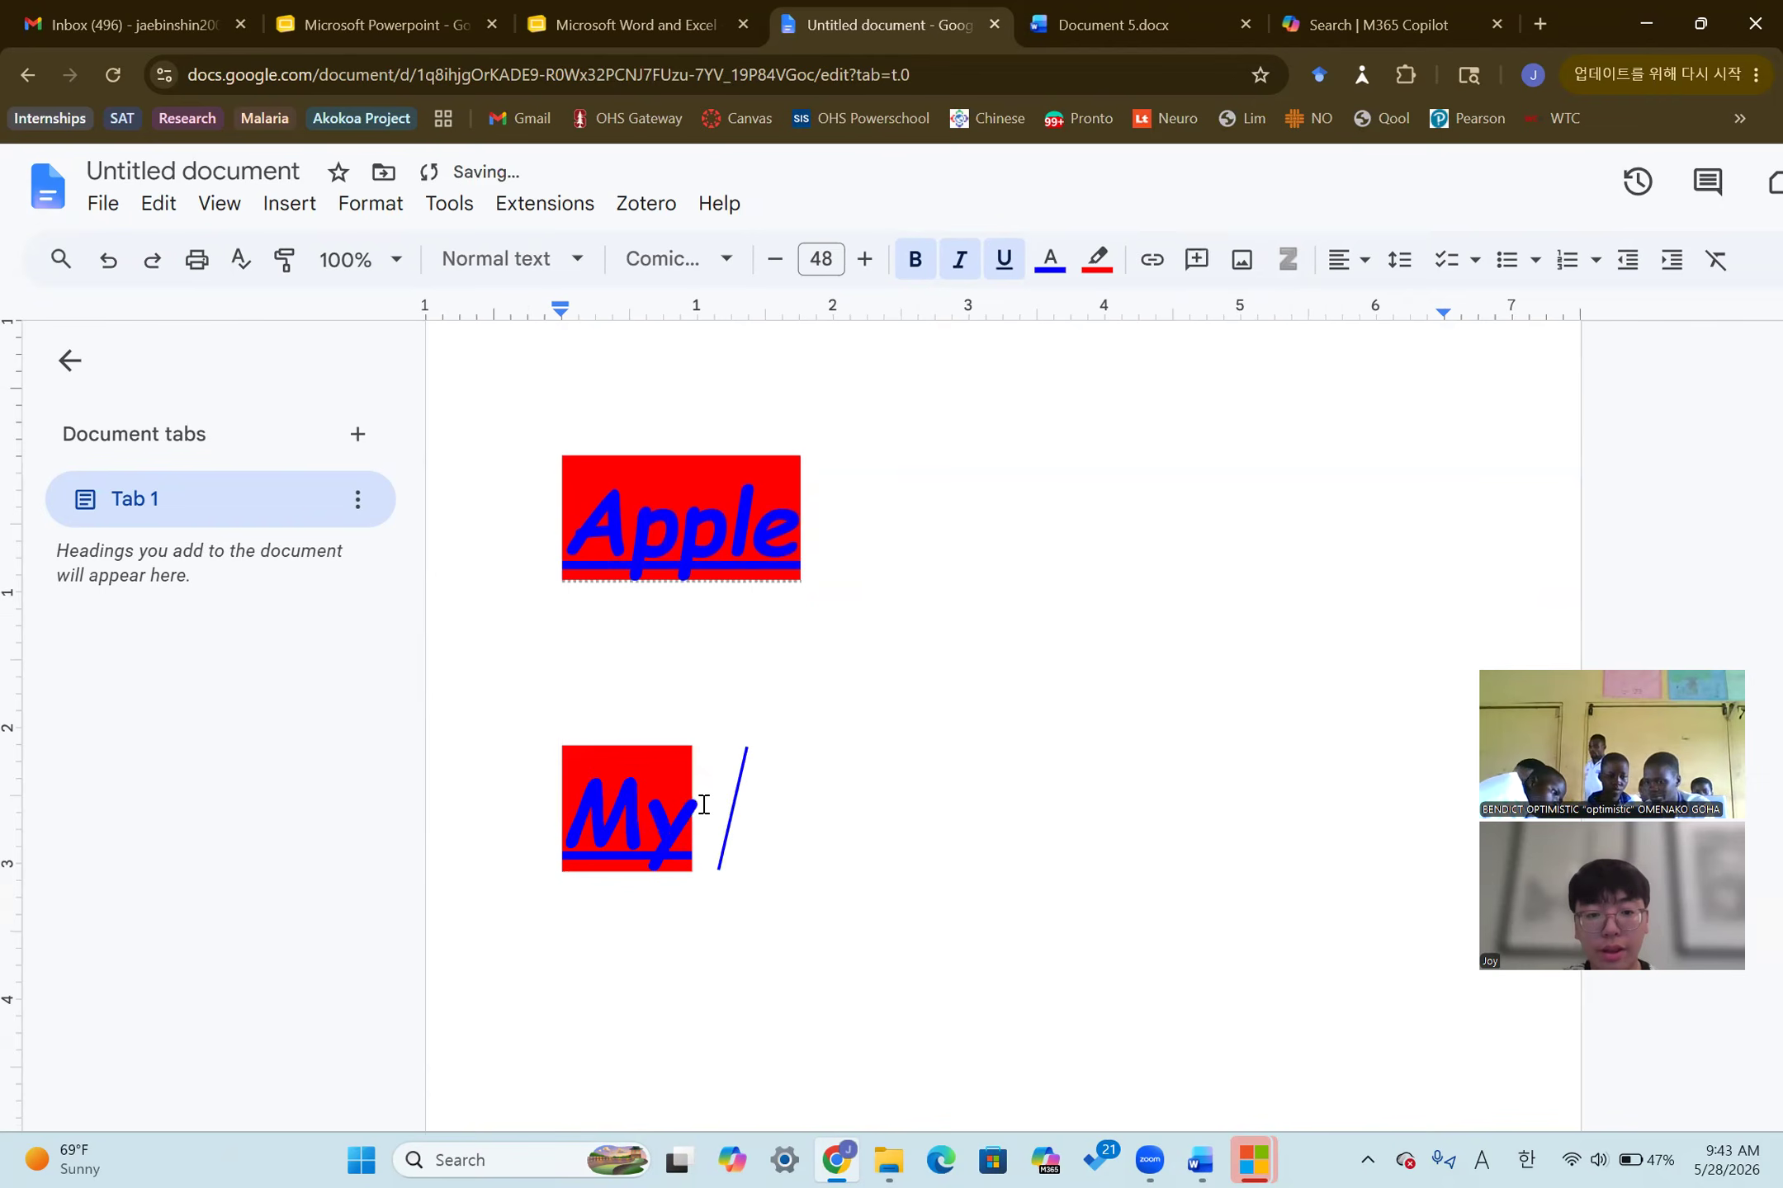
type(" name is")
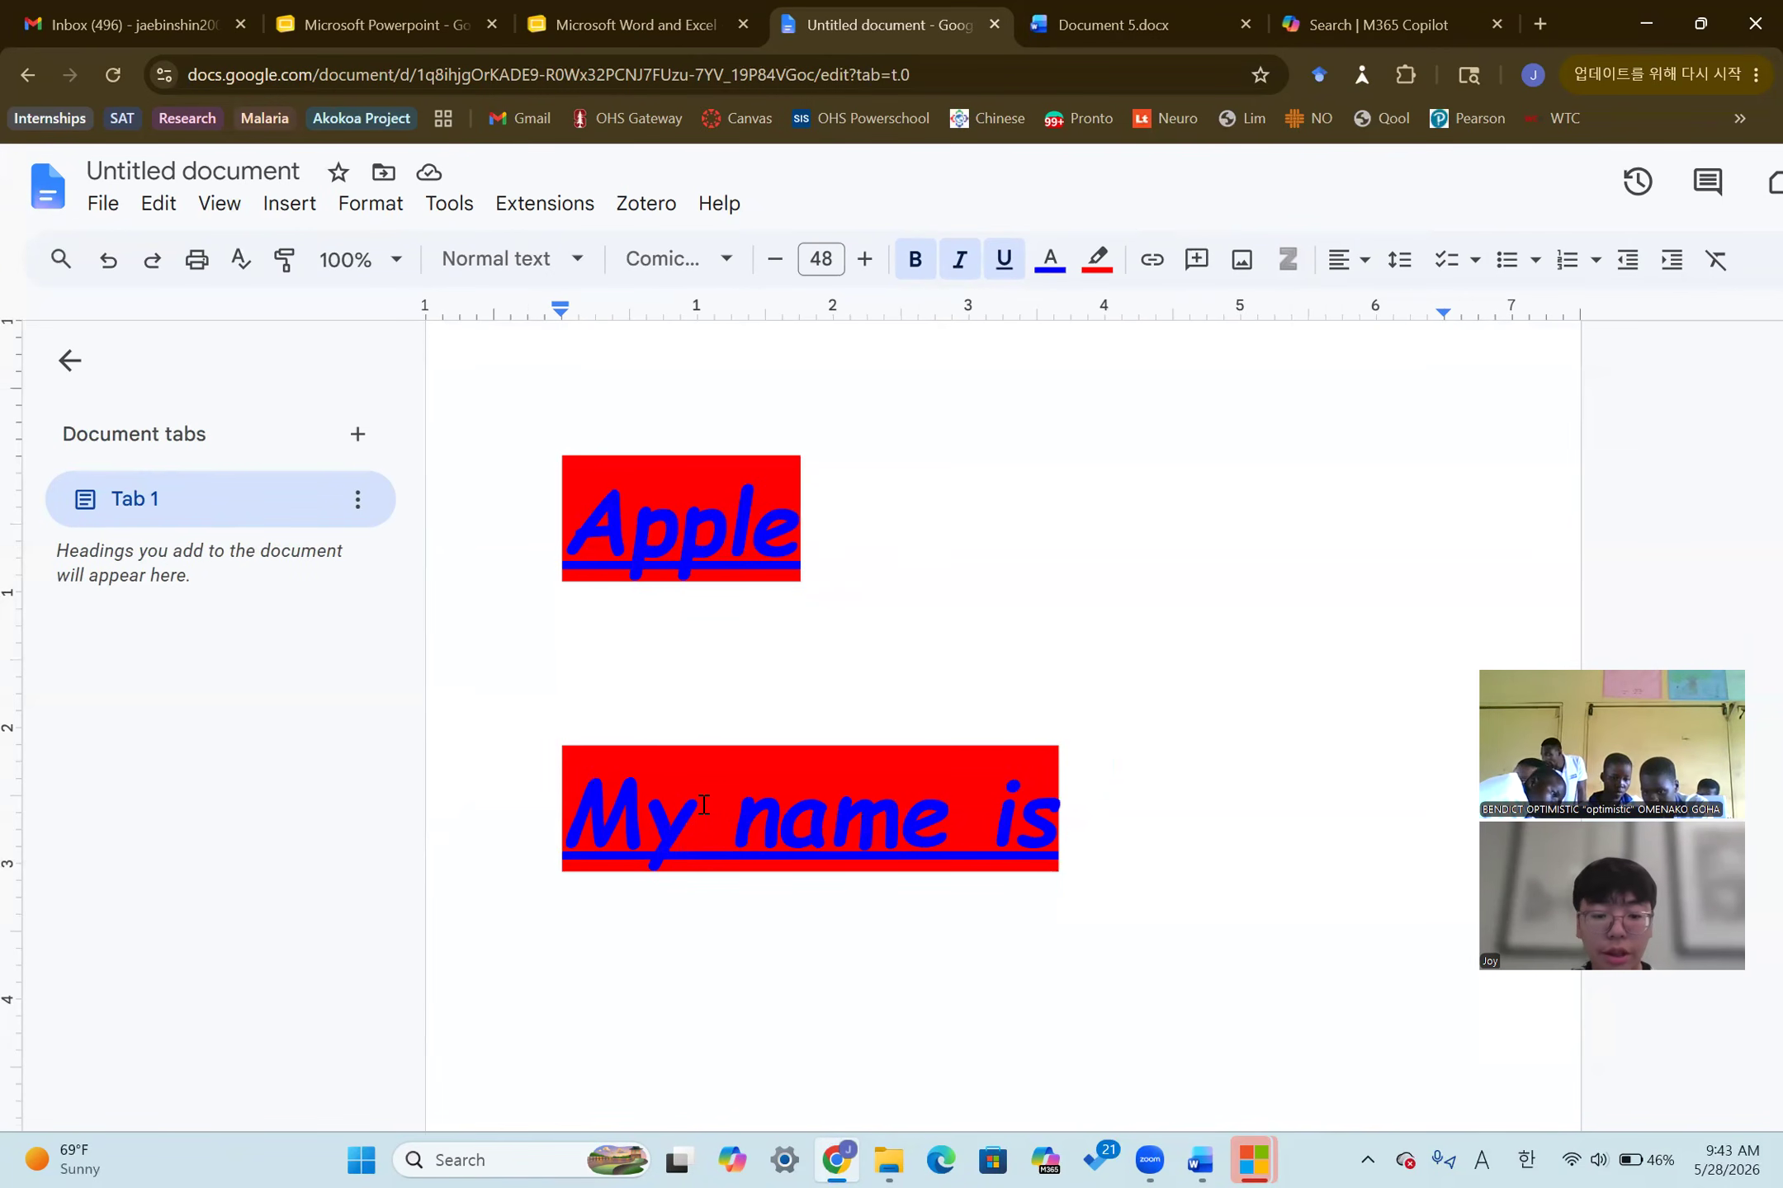
type("Jaebin")
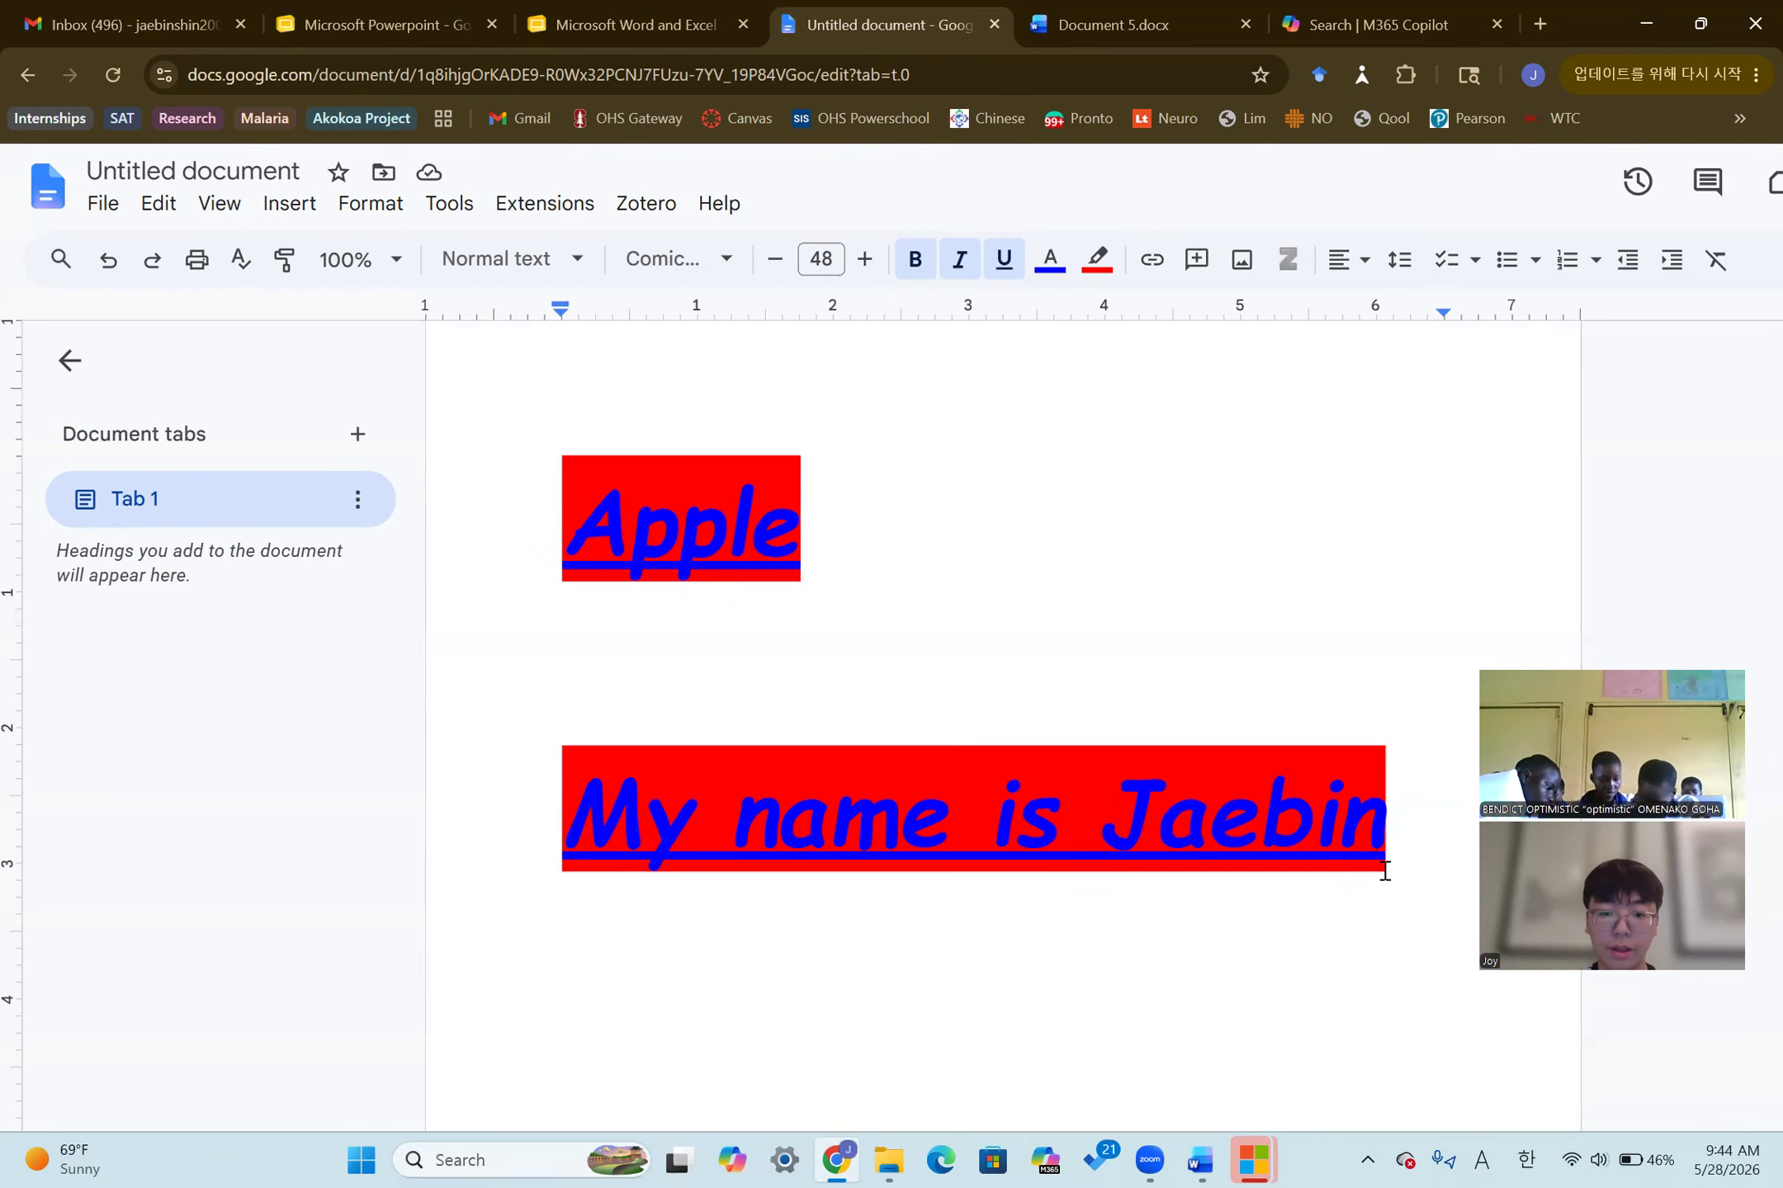
type(".")
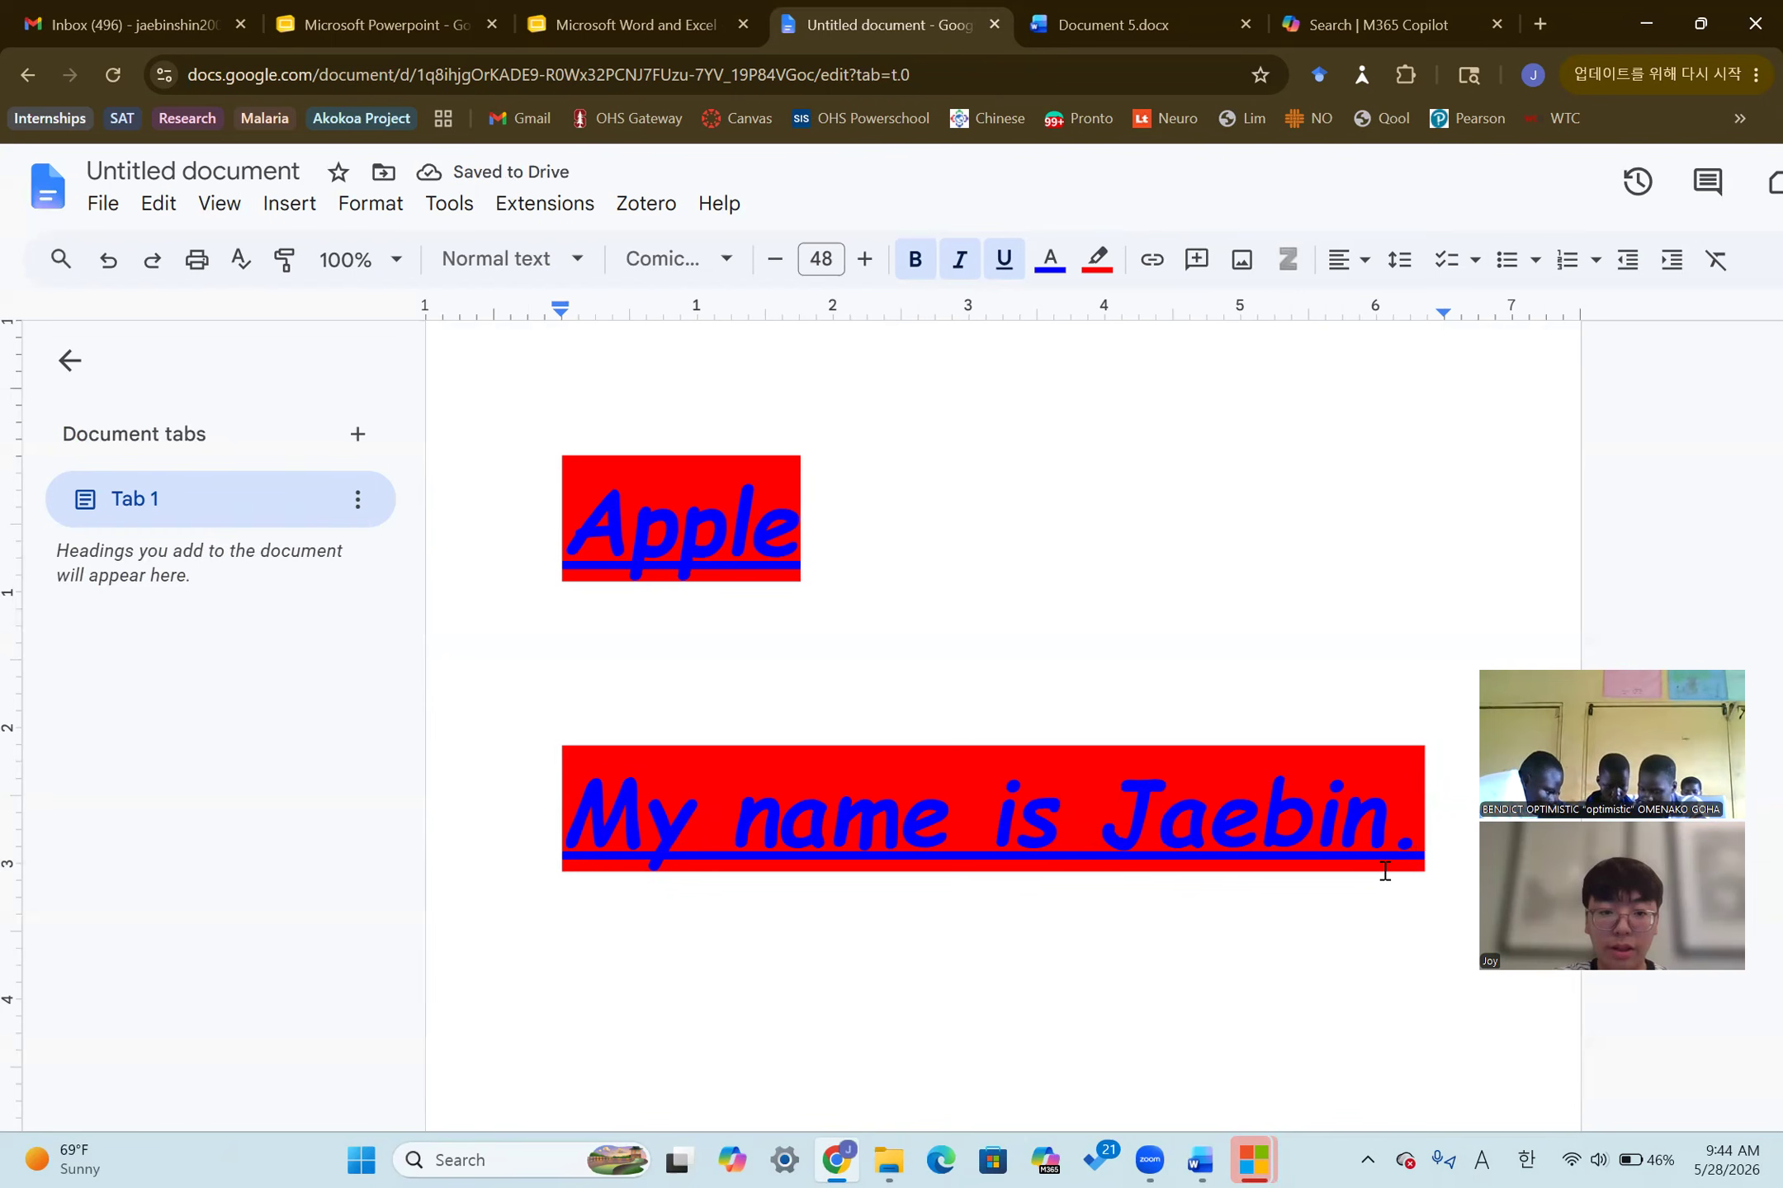
key("XF86MonBrightnessUp")
key("XF86MonBrightnessUp")
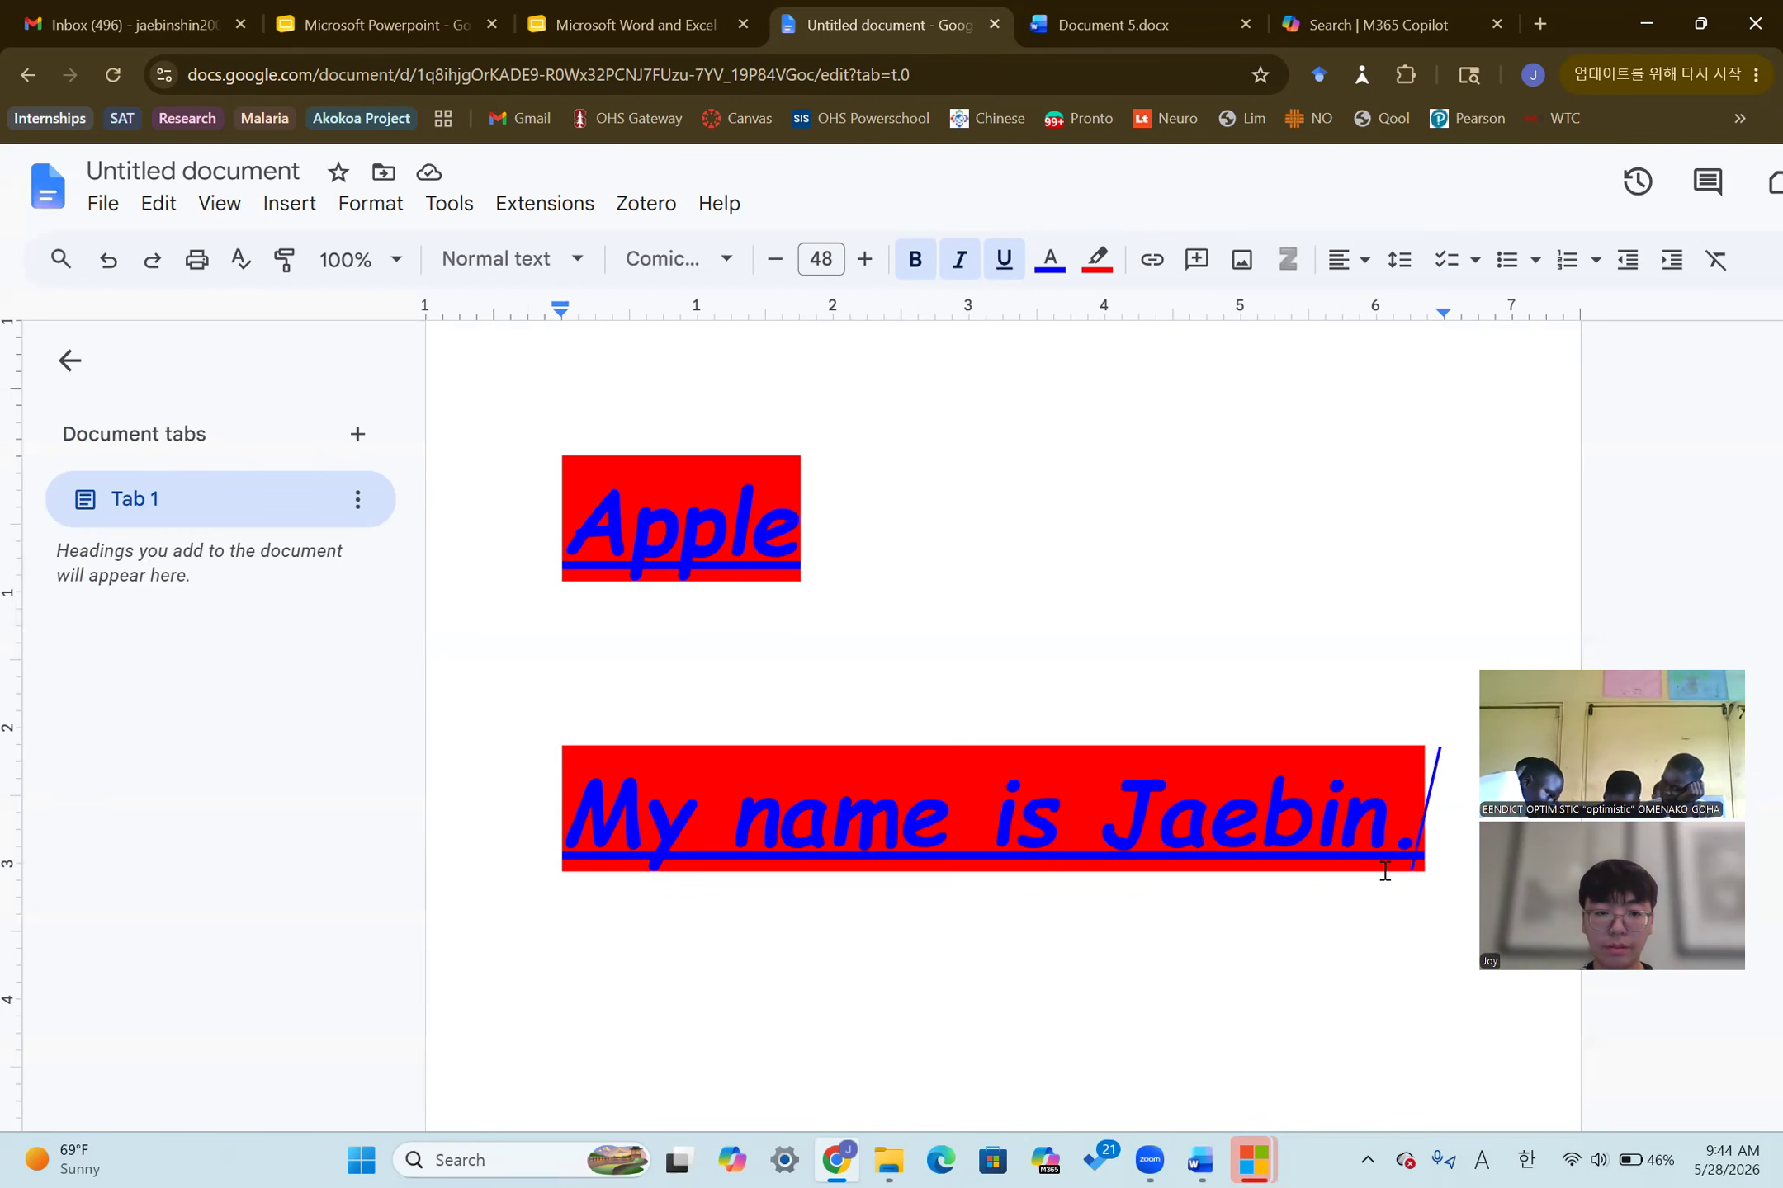
type("/")
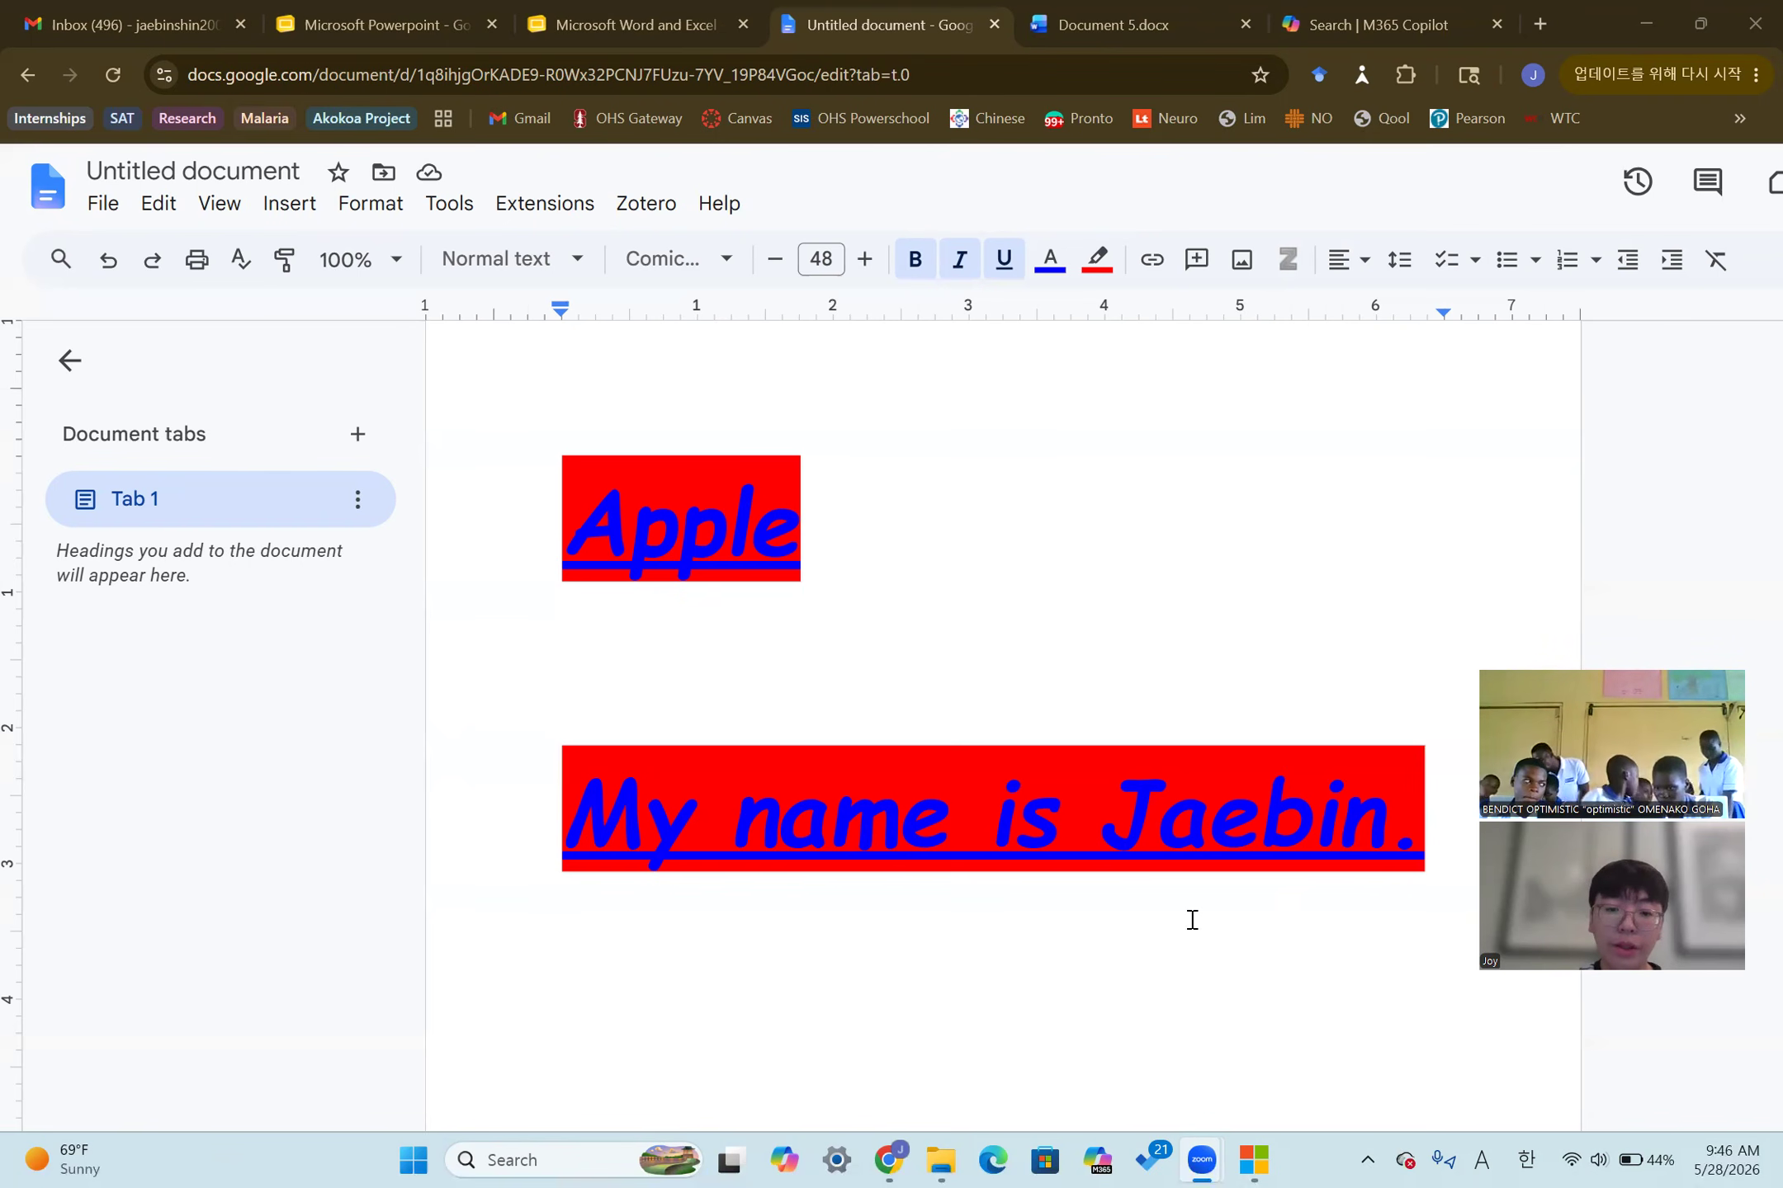
Remove bold and italic from the whole "My name is" sentence and deselect it
left_click(1449, 850)
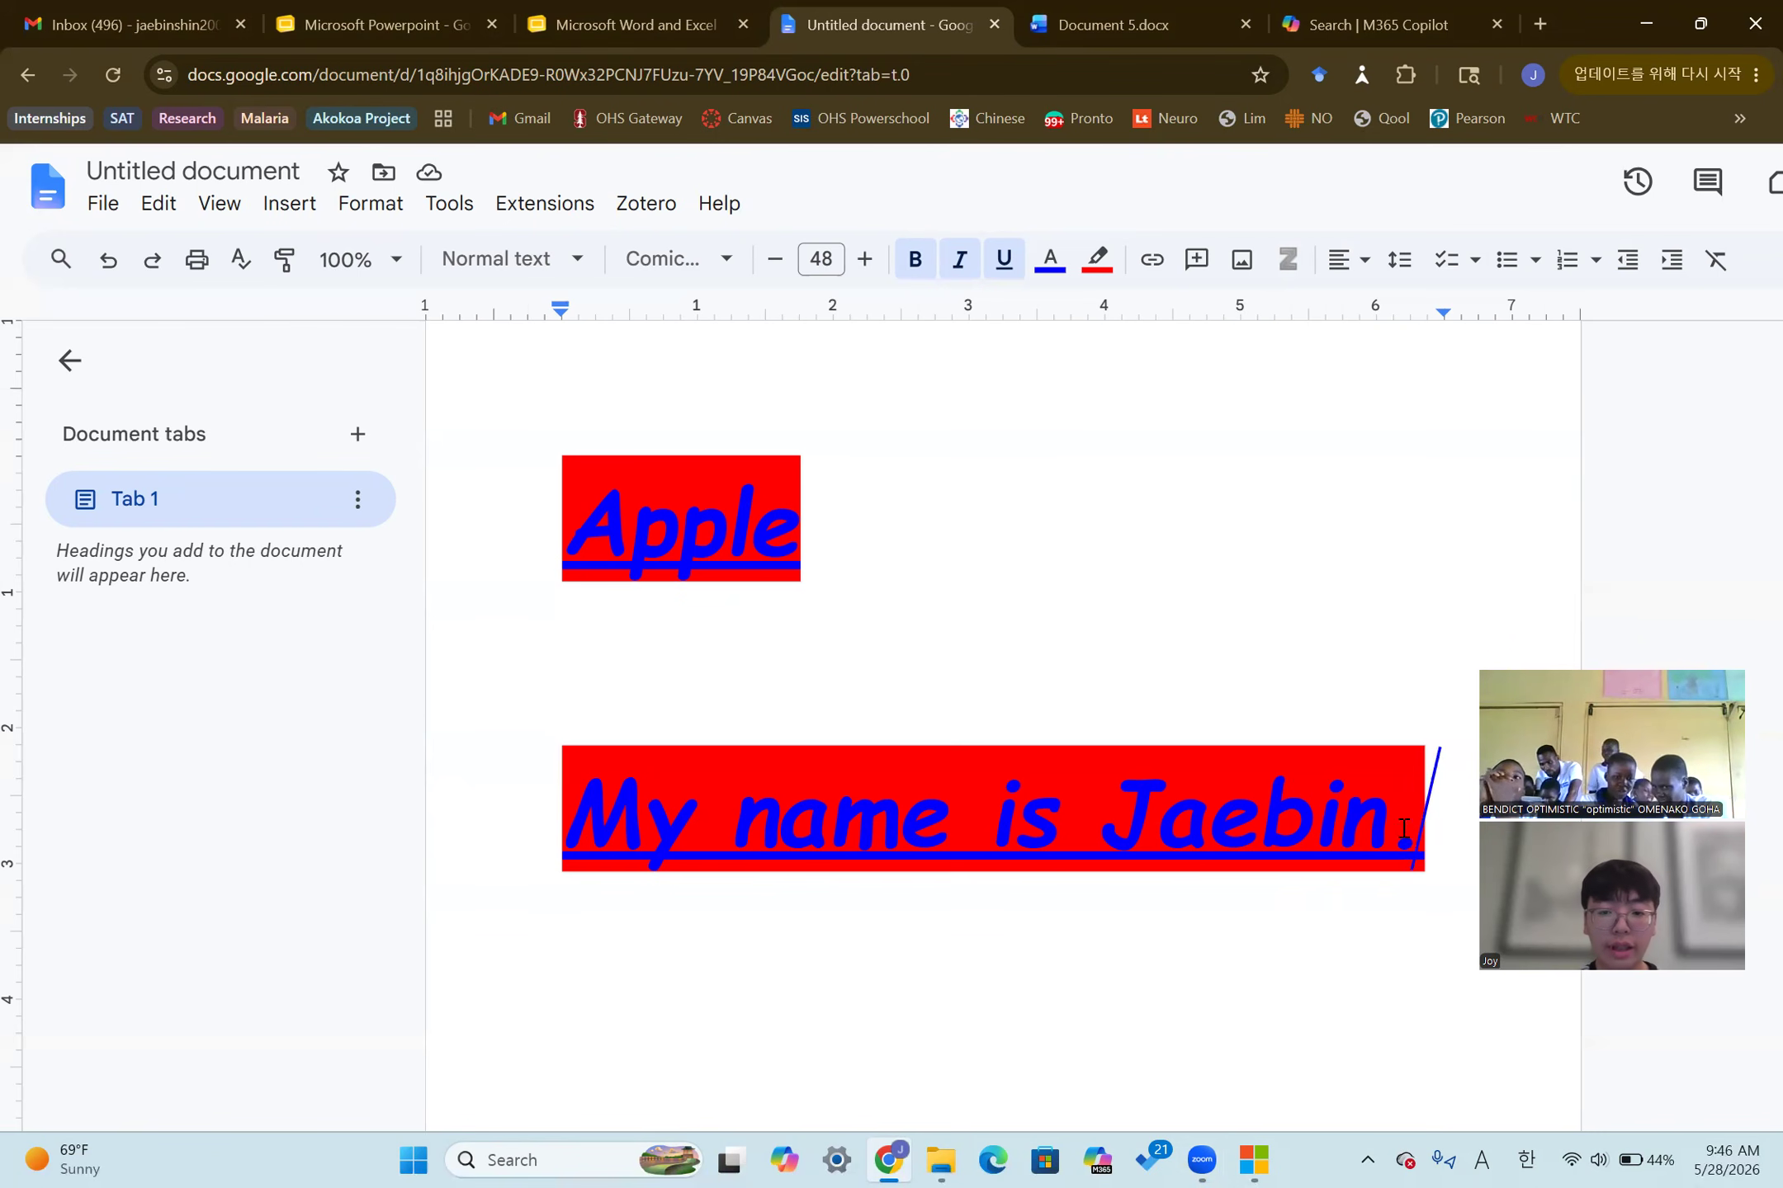
right_click(694, 787)
left_click(1350, 678)
left_click_drag(1451, 617, 542, 625)
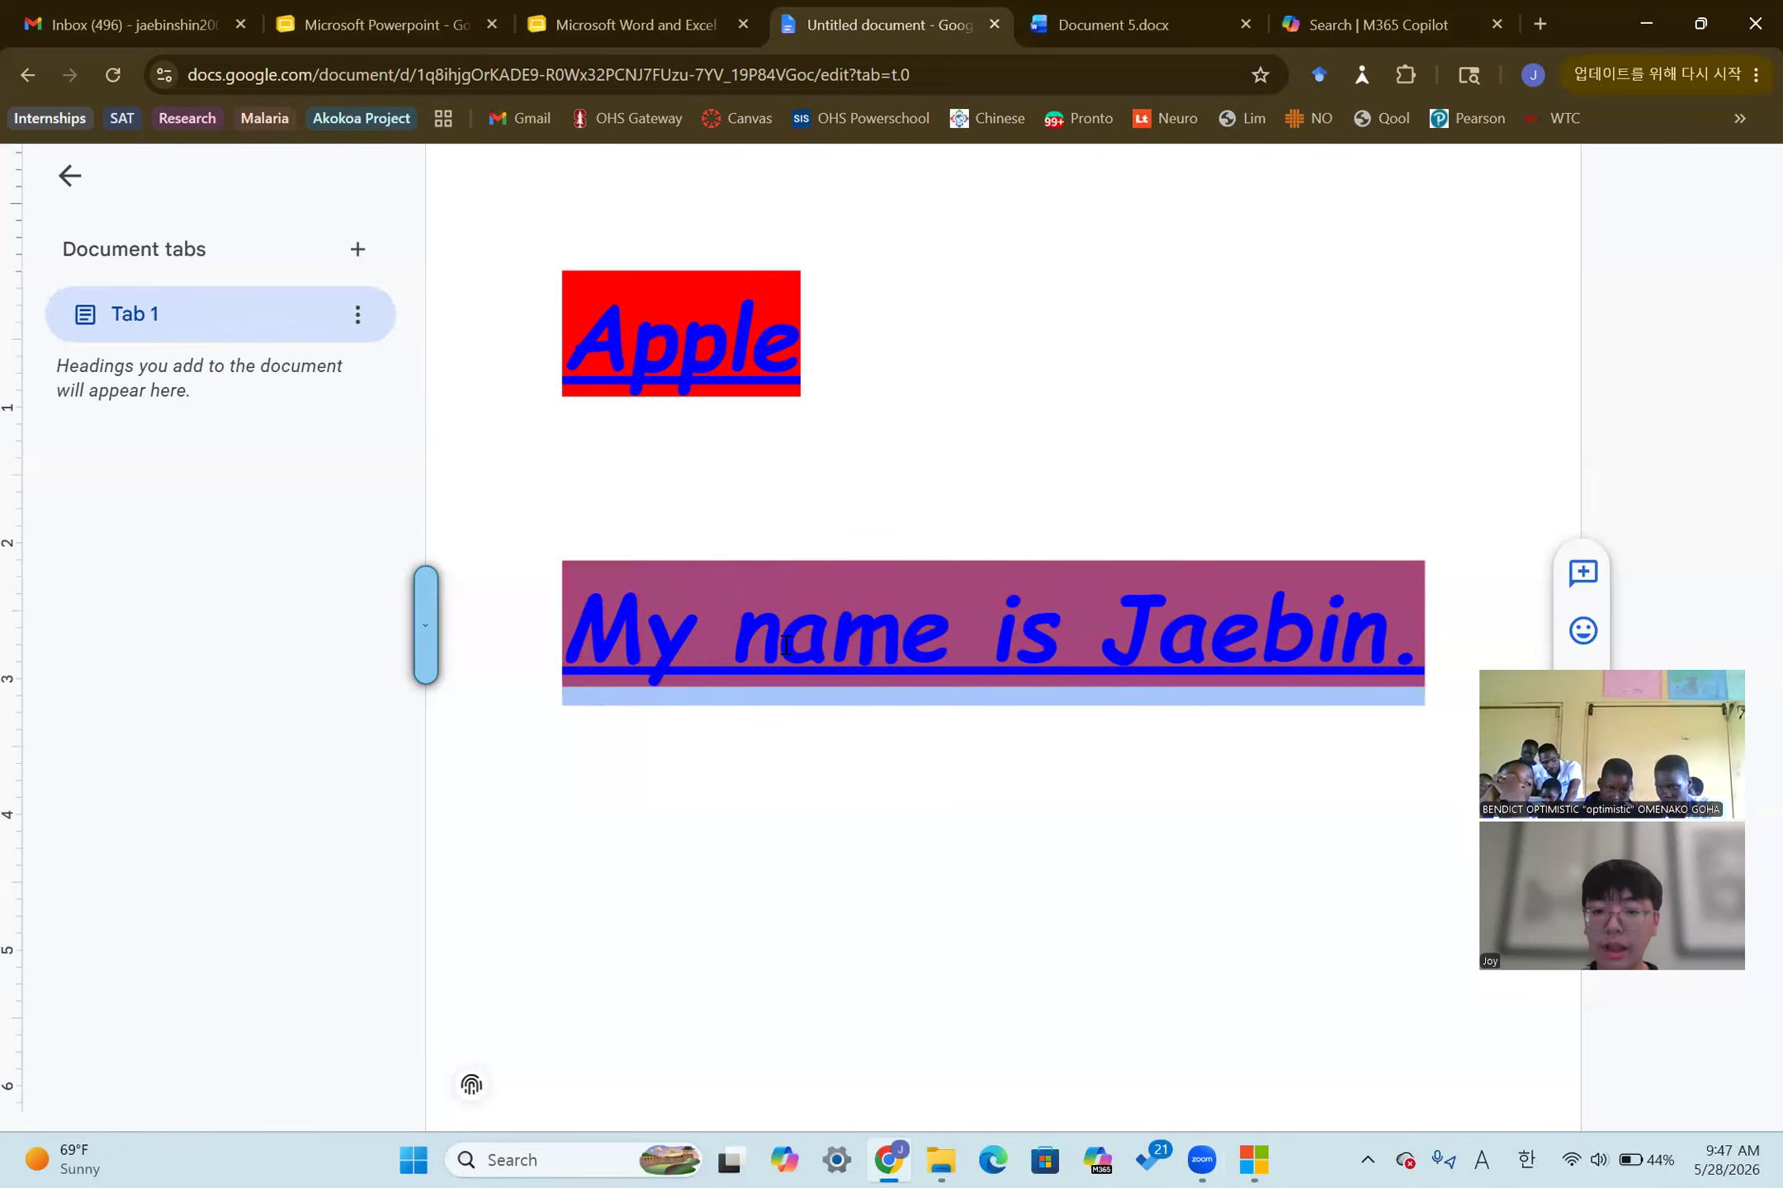
scroll(786, 643, "up", 1)
key("ctrl+shift+f")
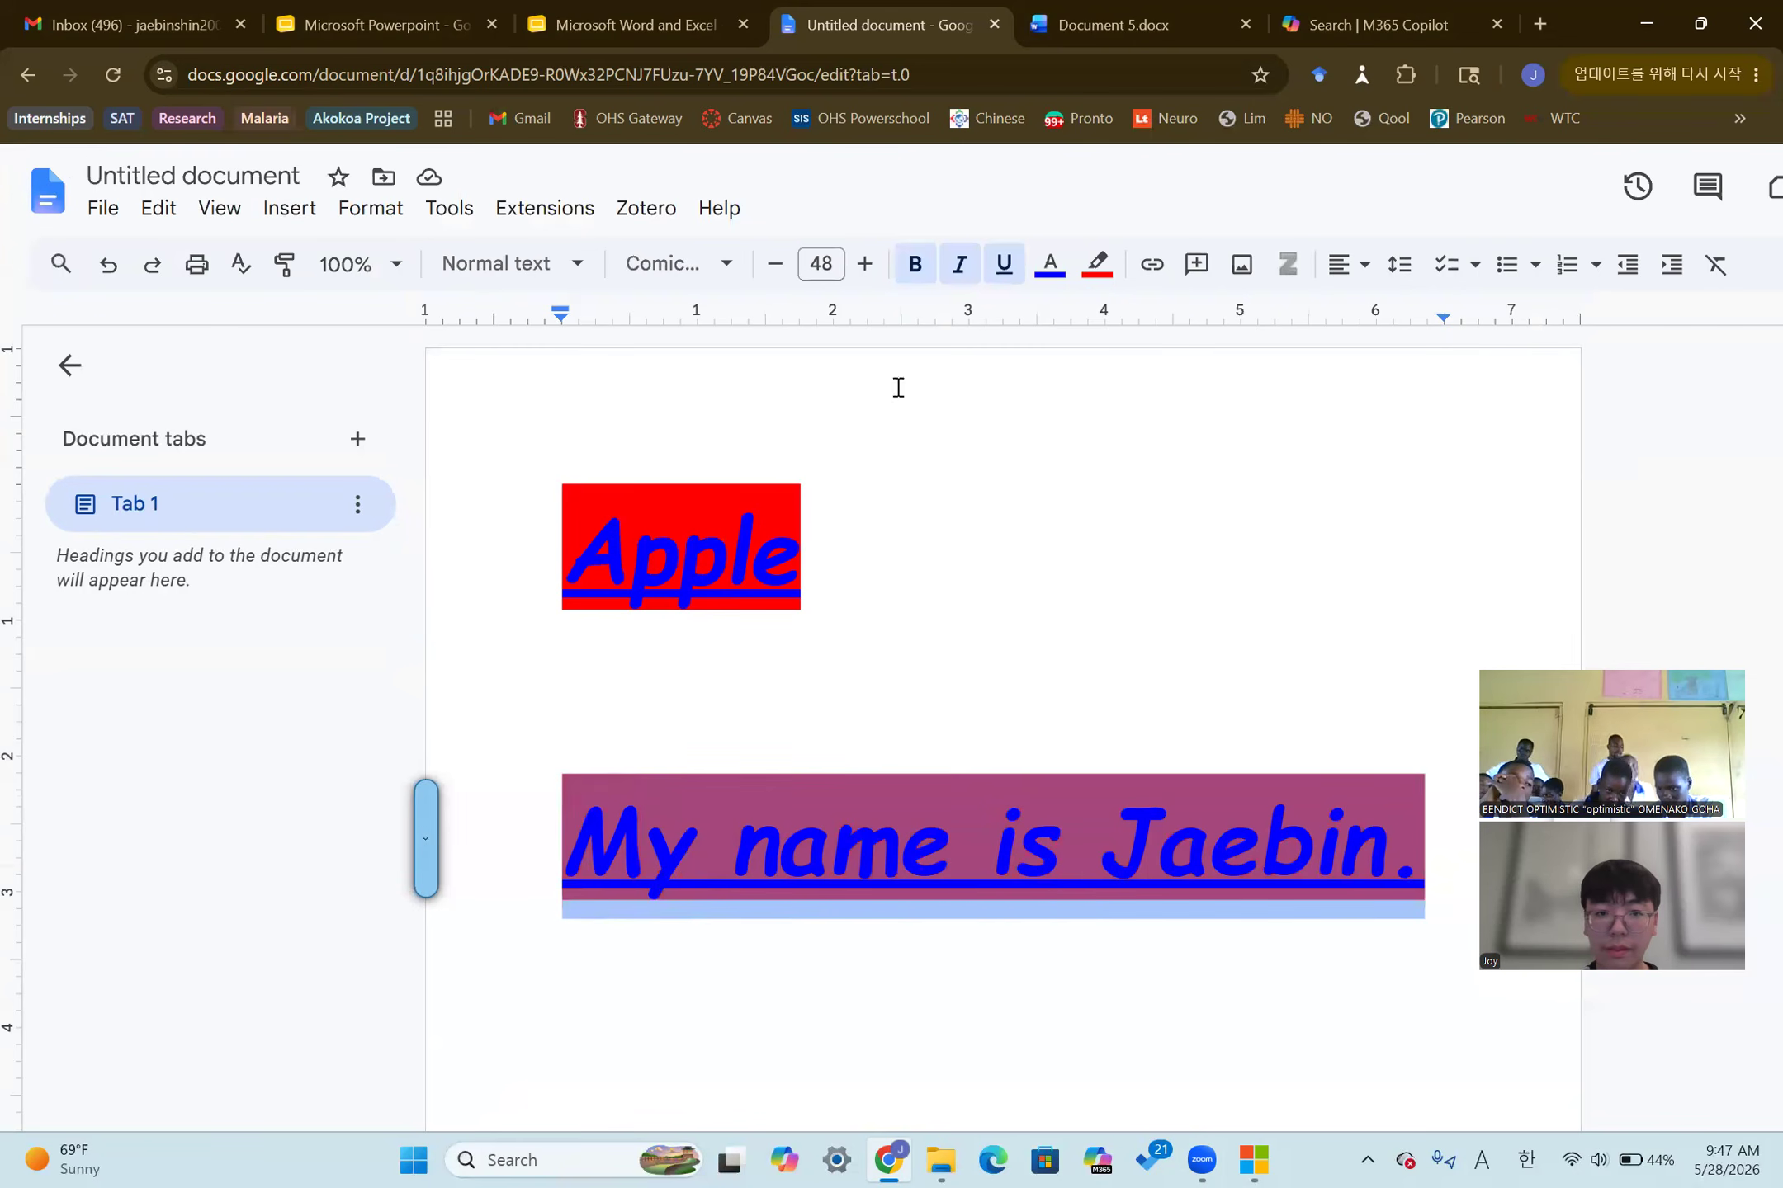
left_click(916, 265)
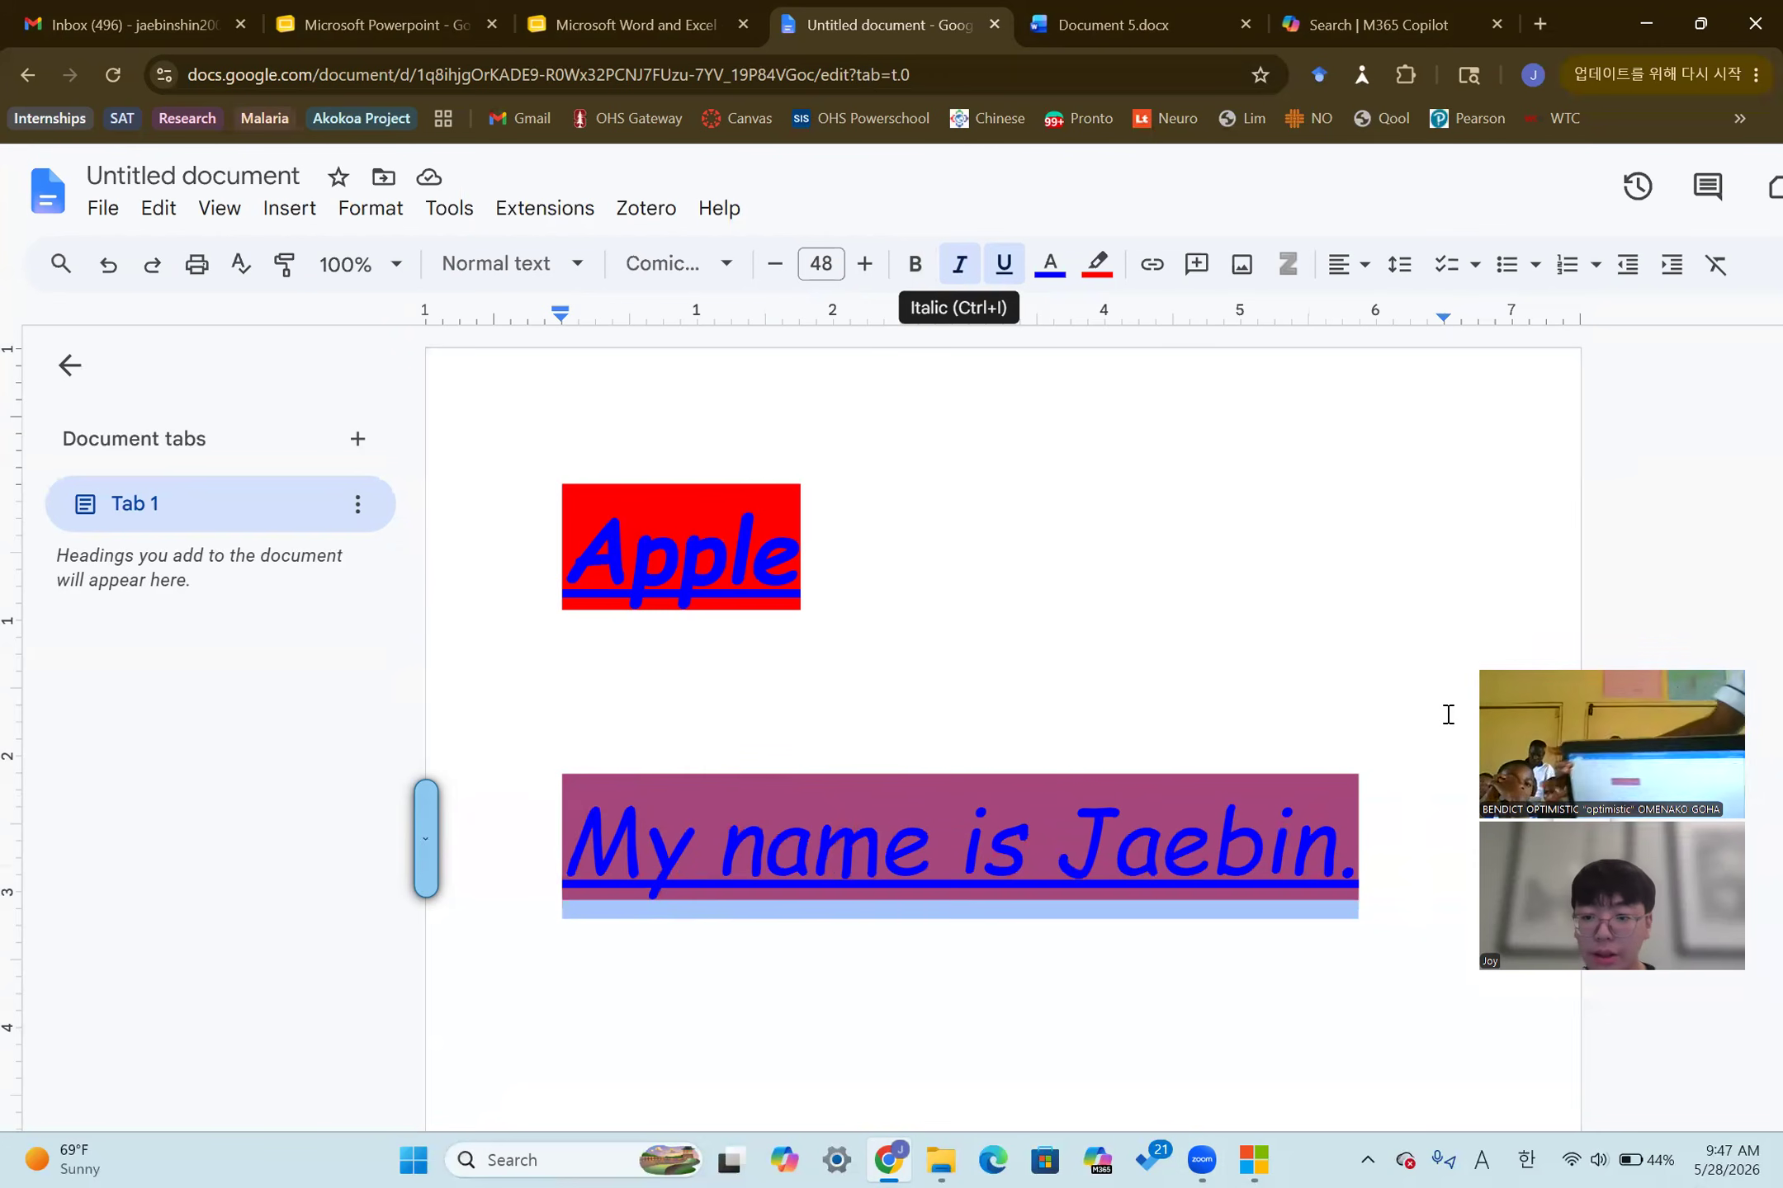
key("ctrl+i")
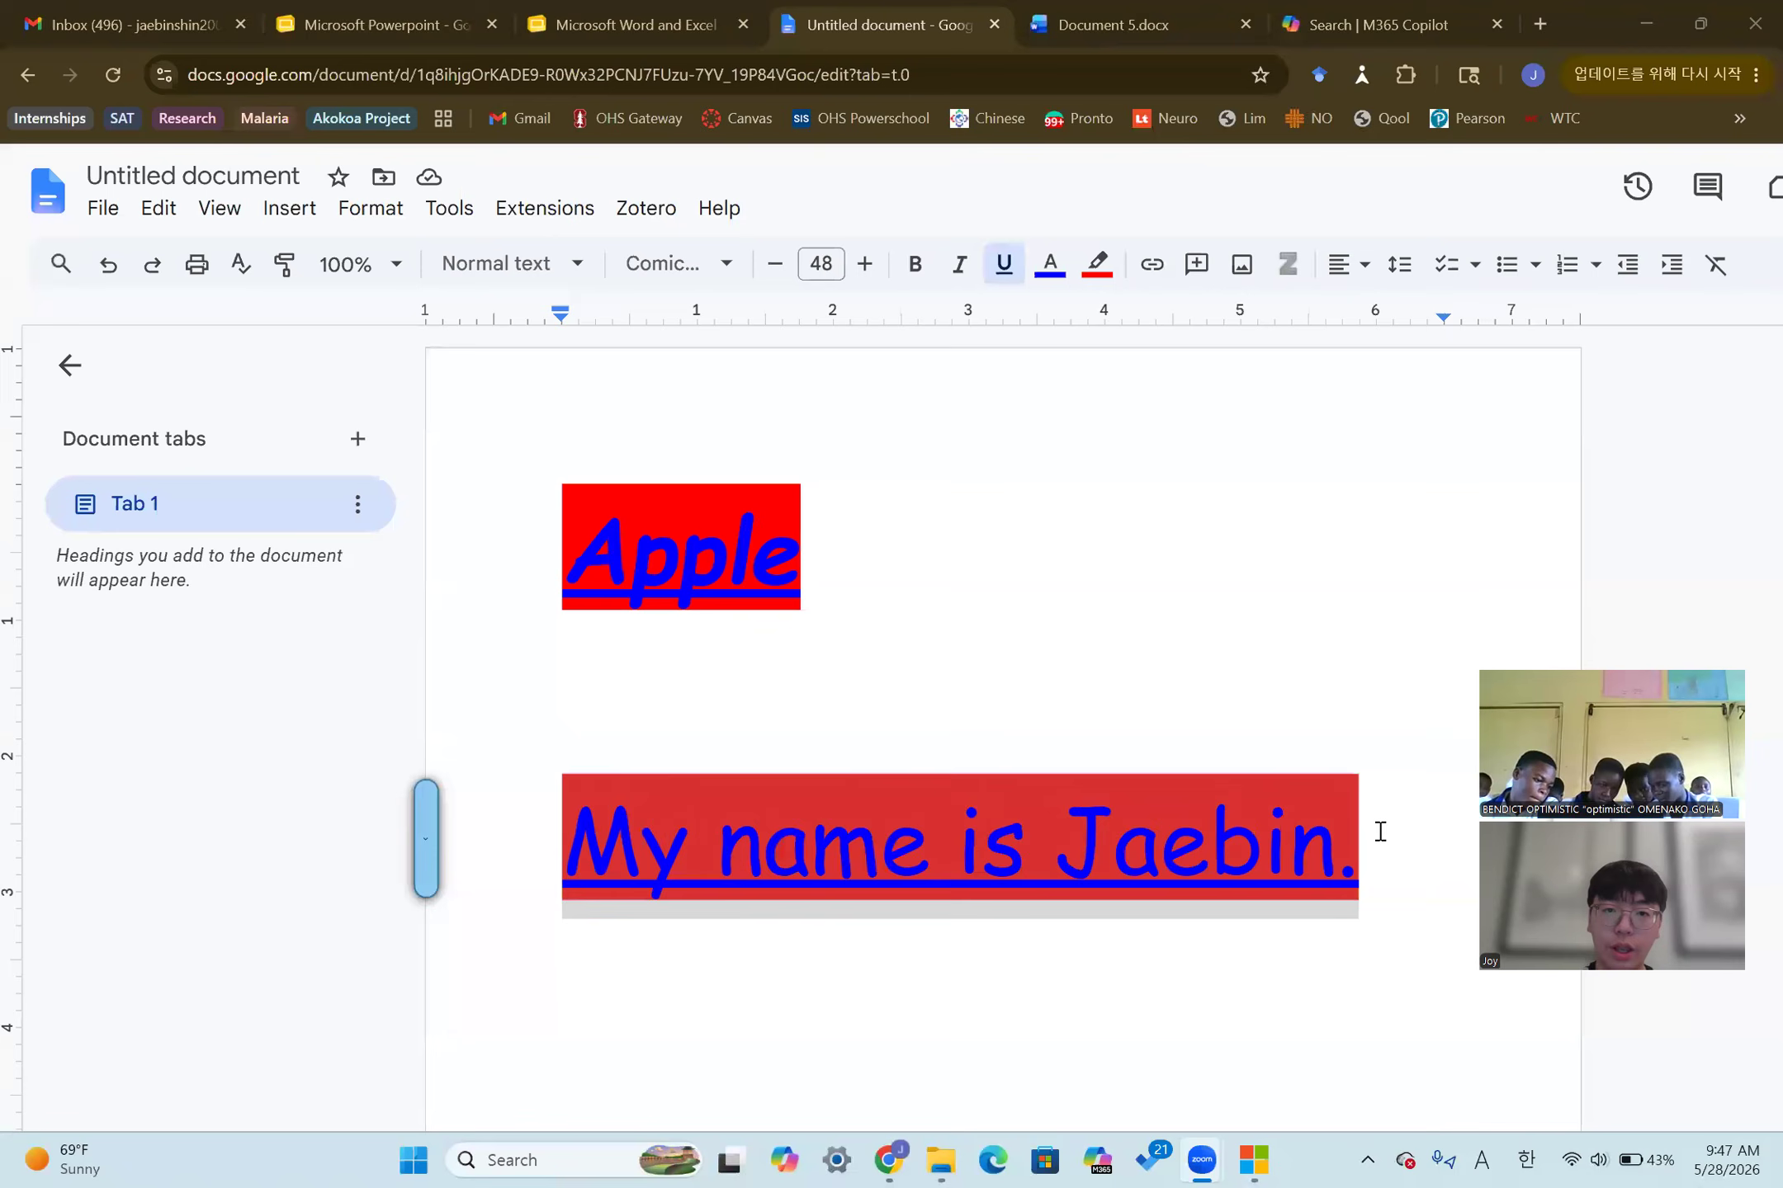
left_click(1380, 831)
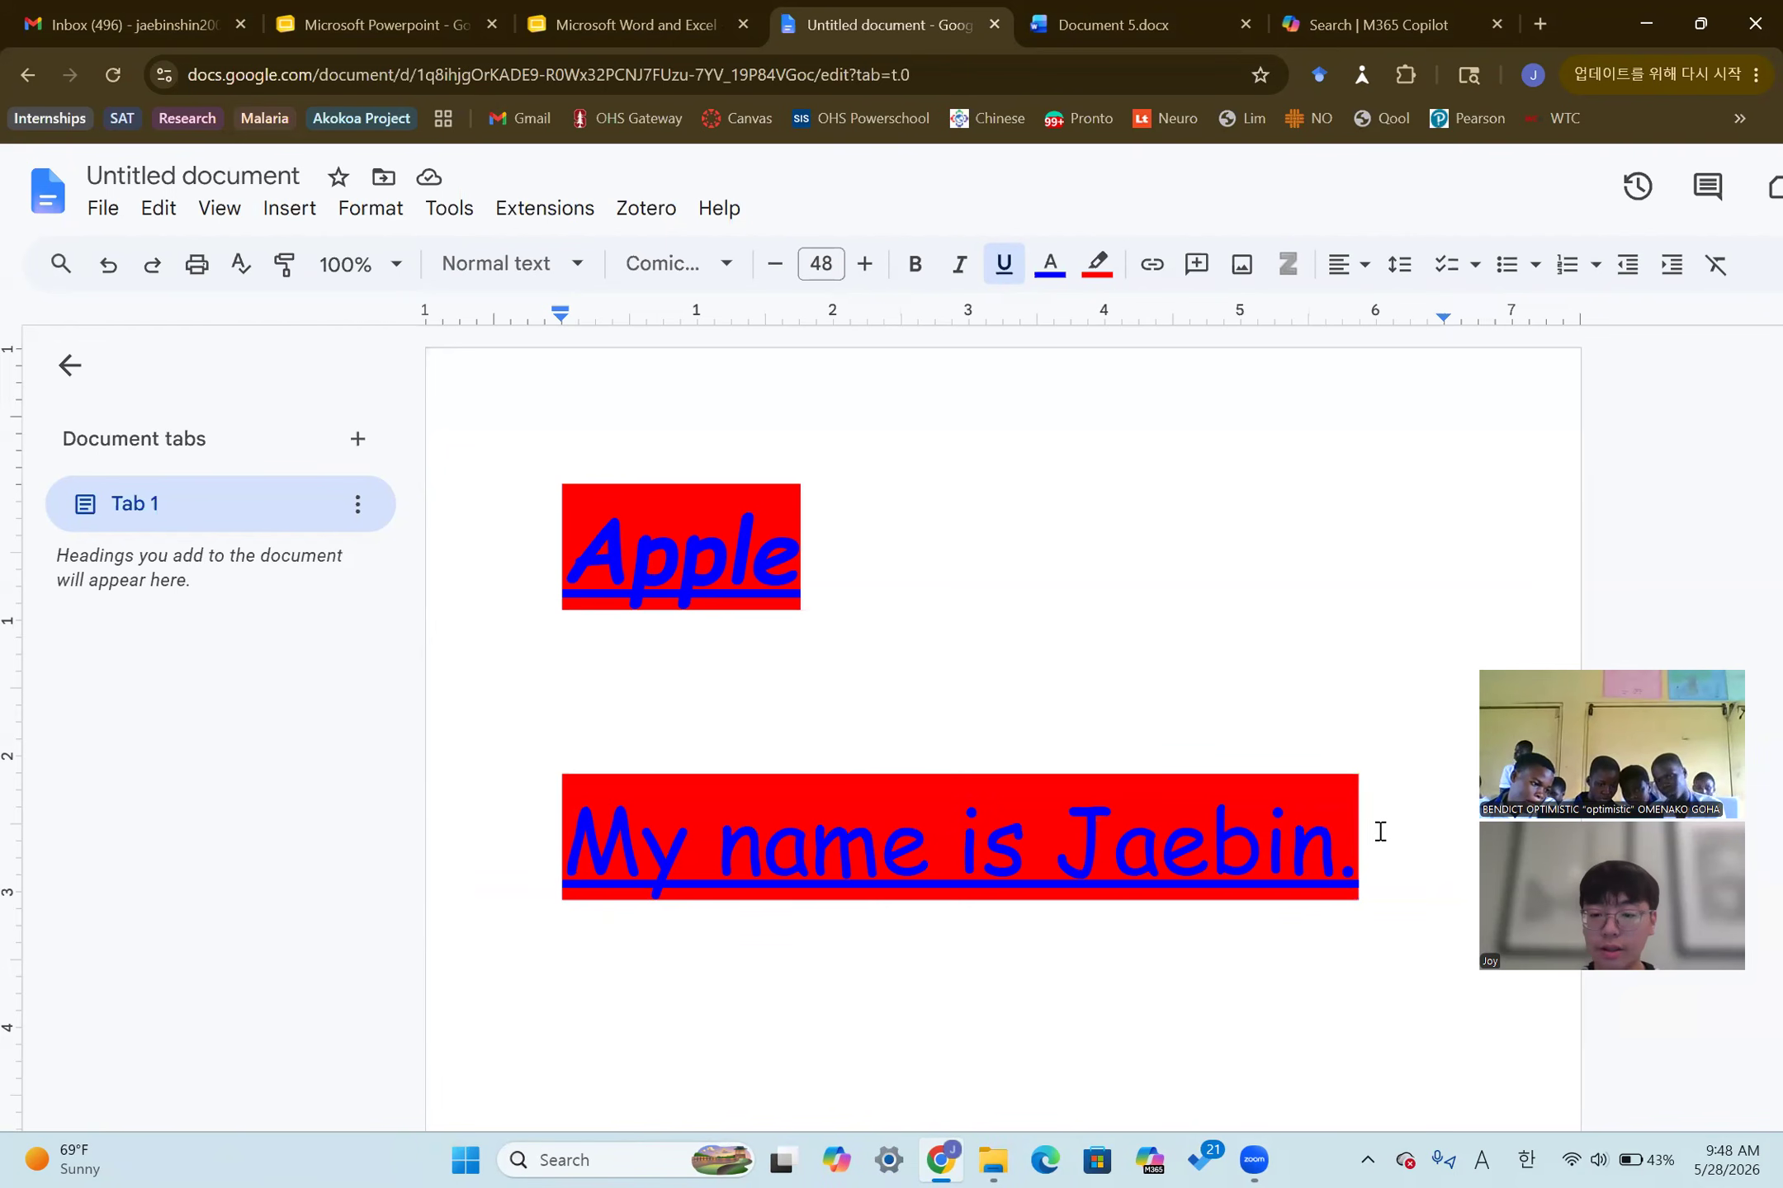
Add an empty line below the "My name is" sentence and return the cursor to the sentence's end
key("Return")
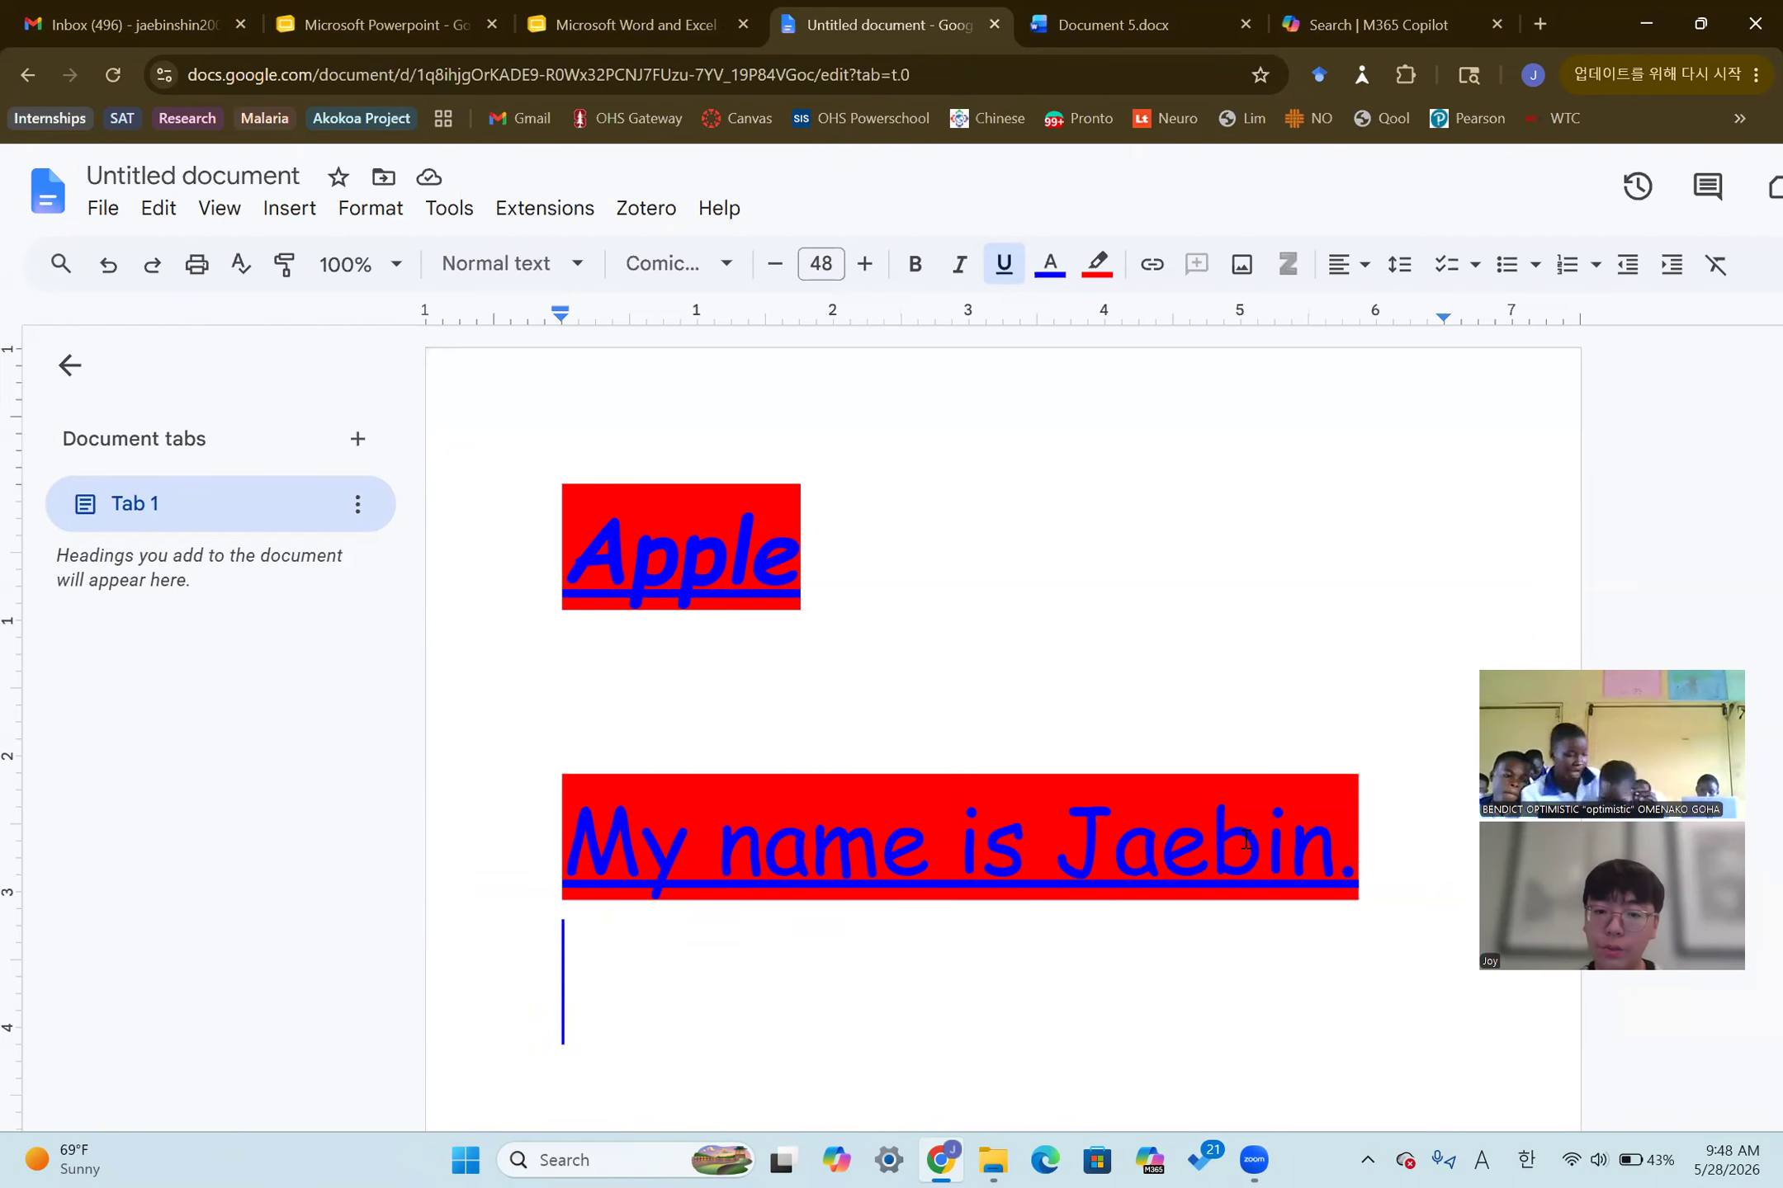
left_click(1361, 850)
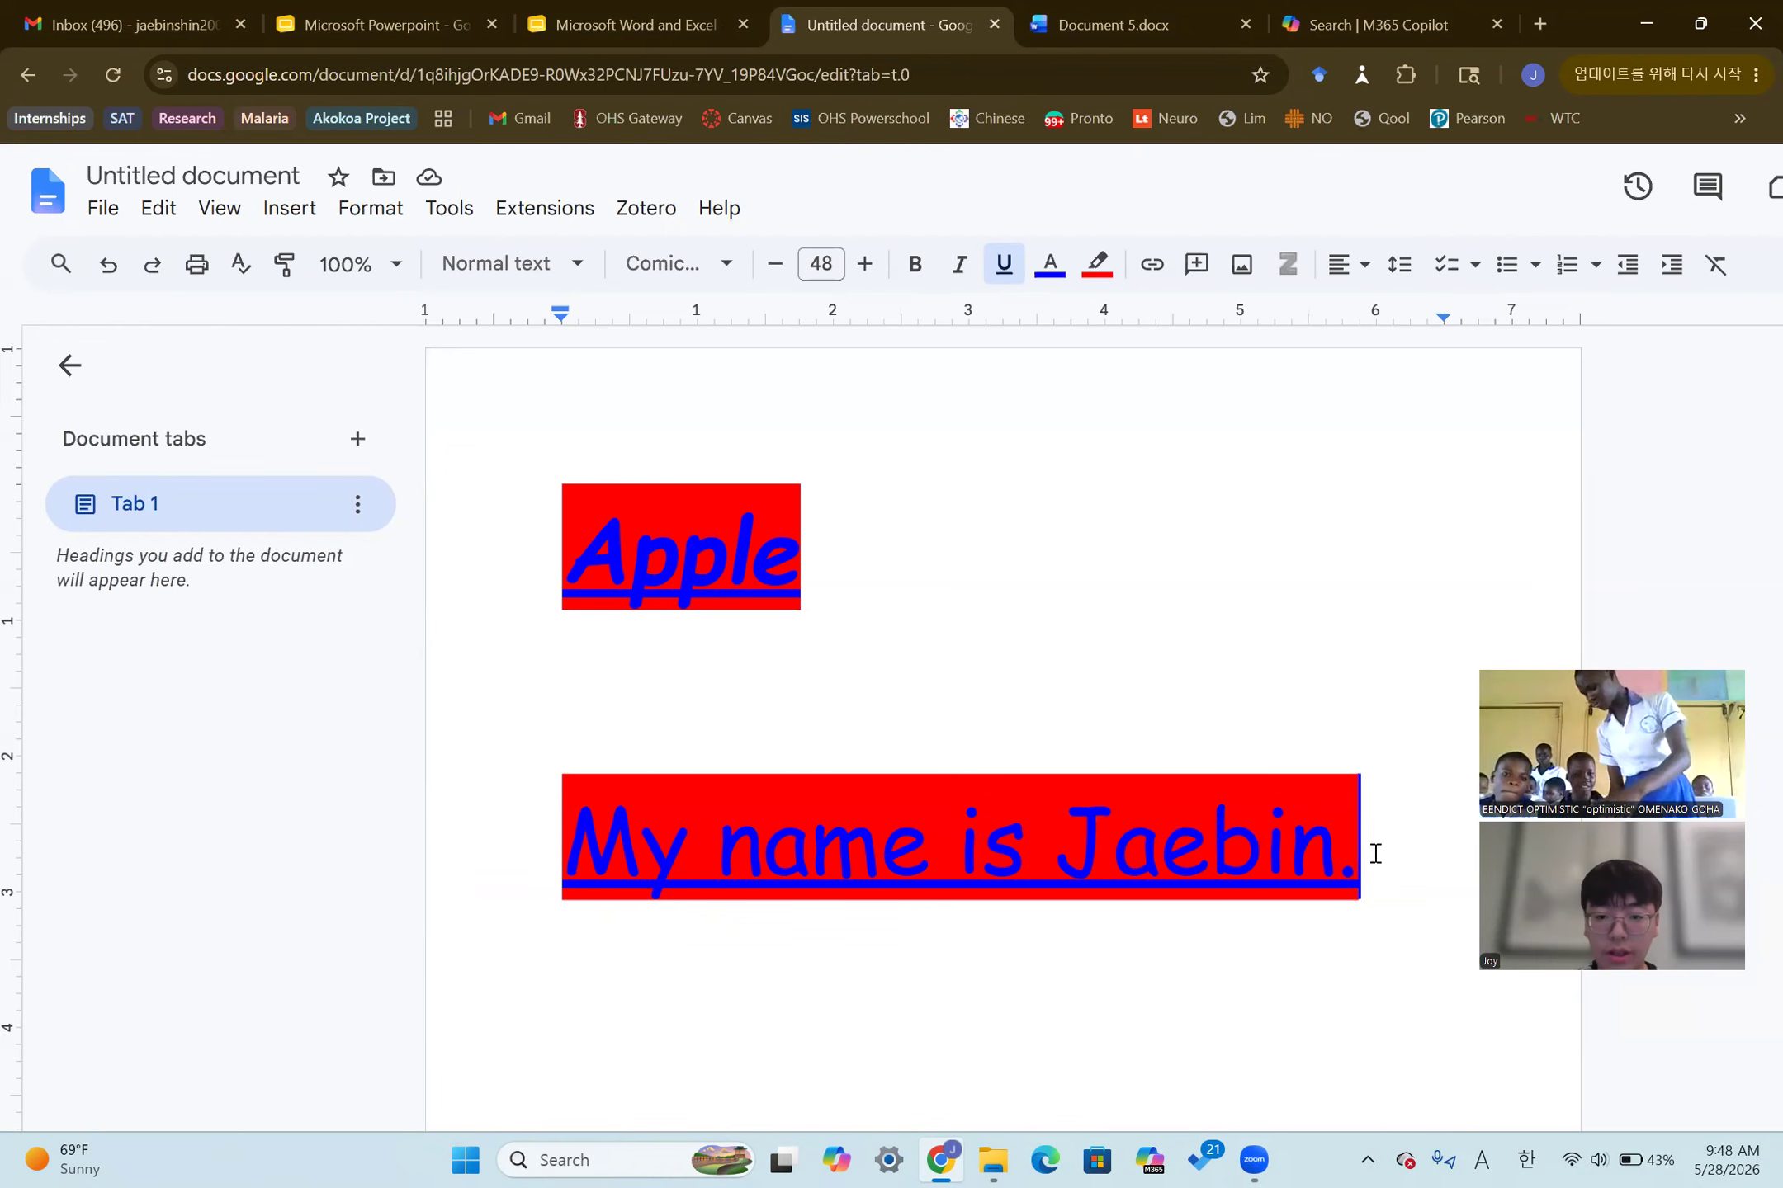
left_click_drag(1375, 857, 553, 835)
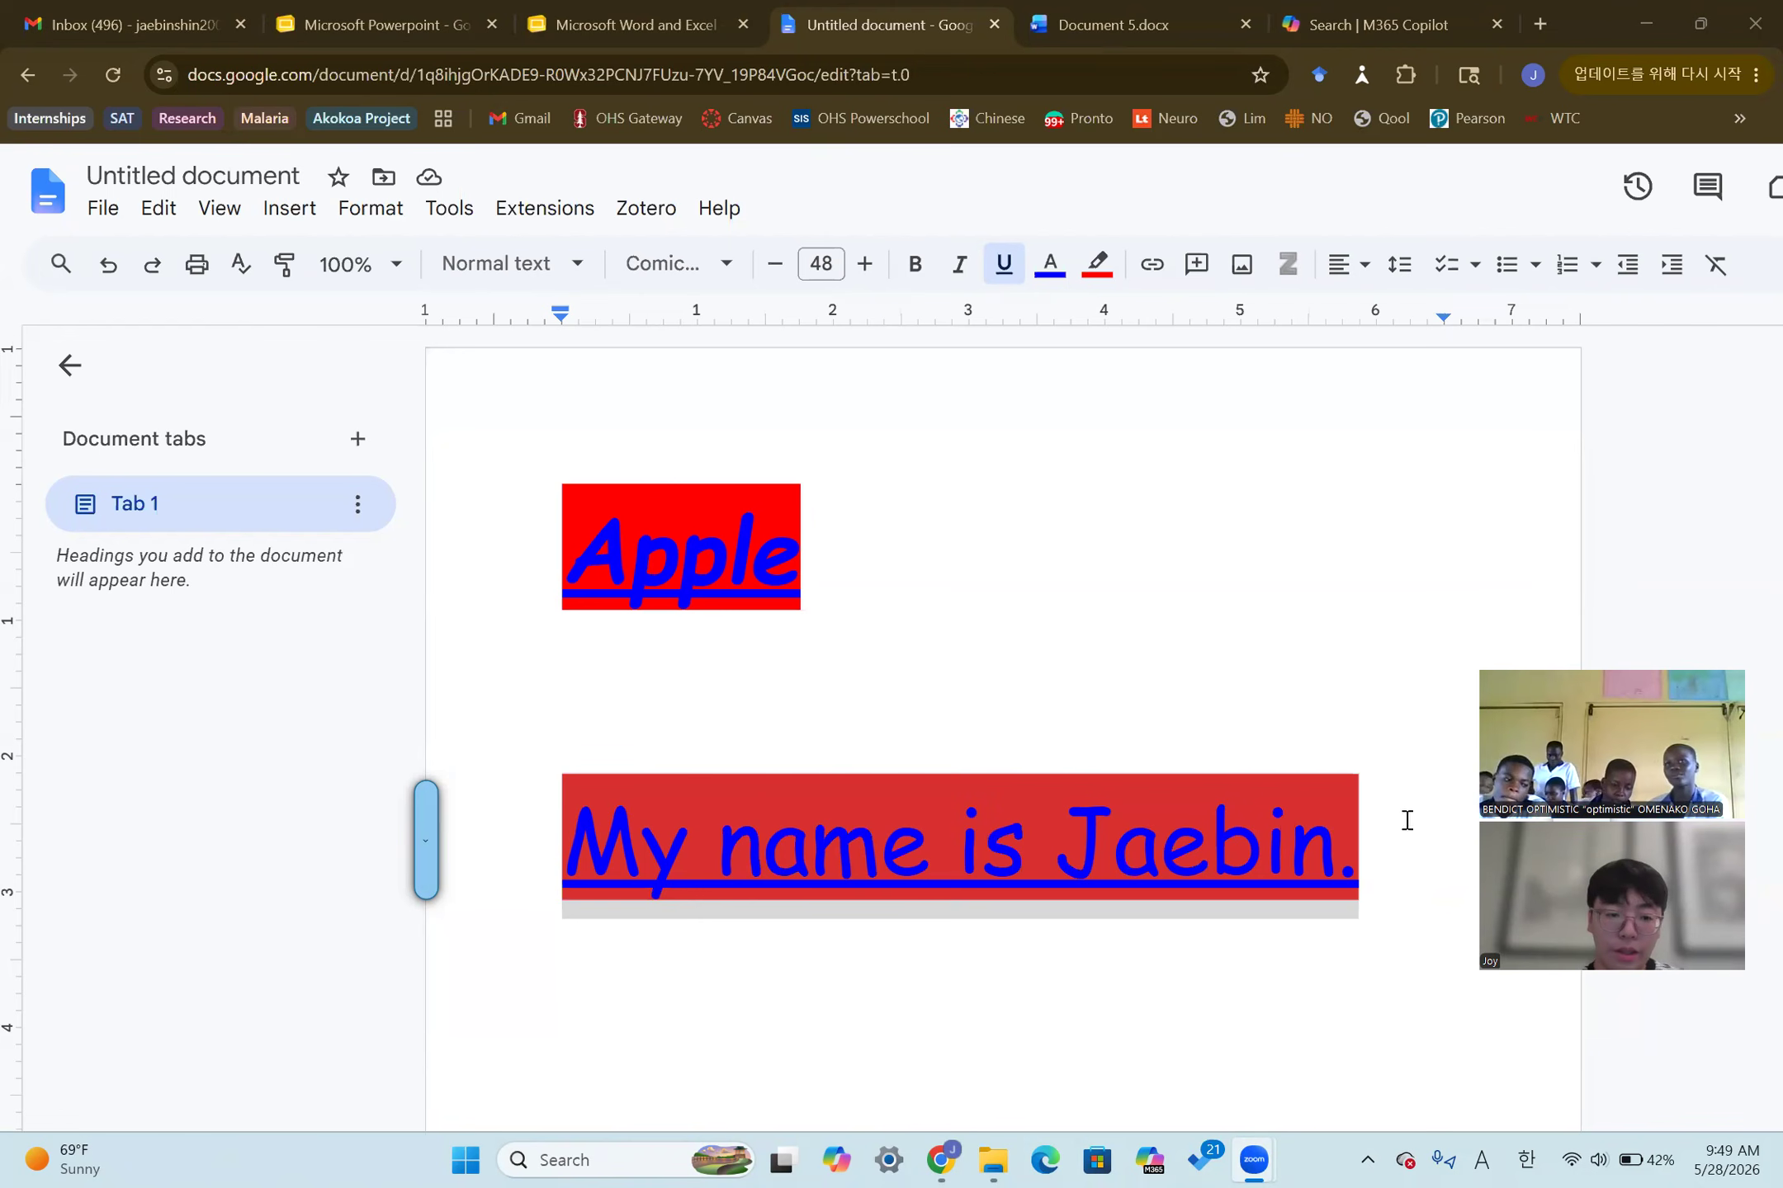
double_click(1428, 842)
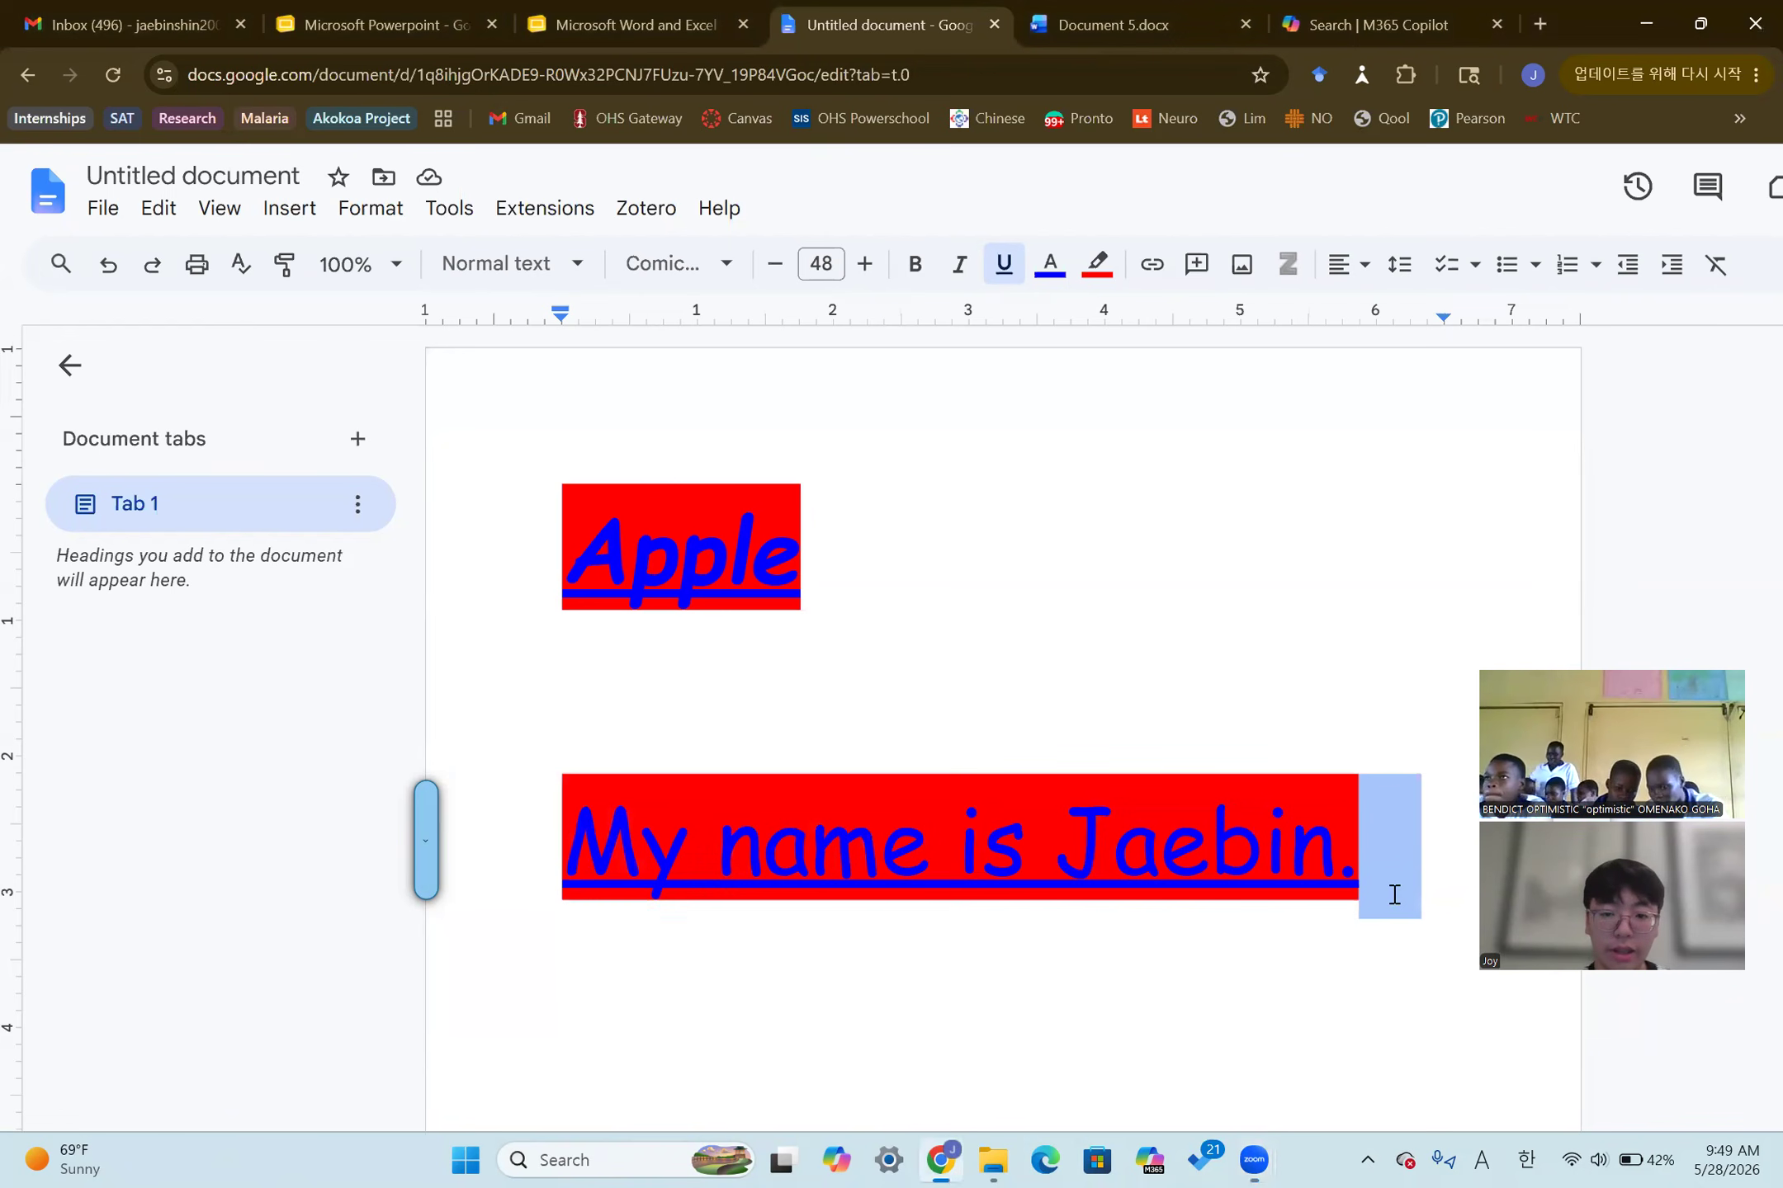
left_click(1403, 871)
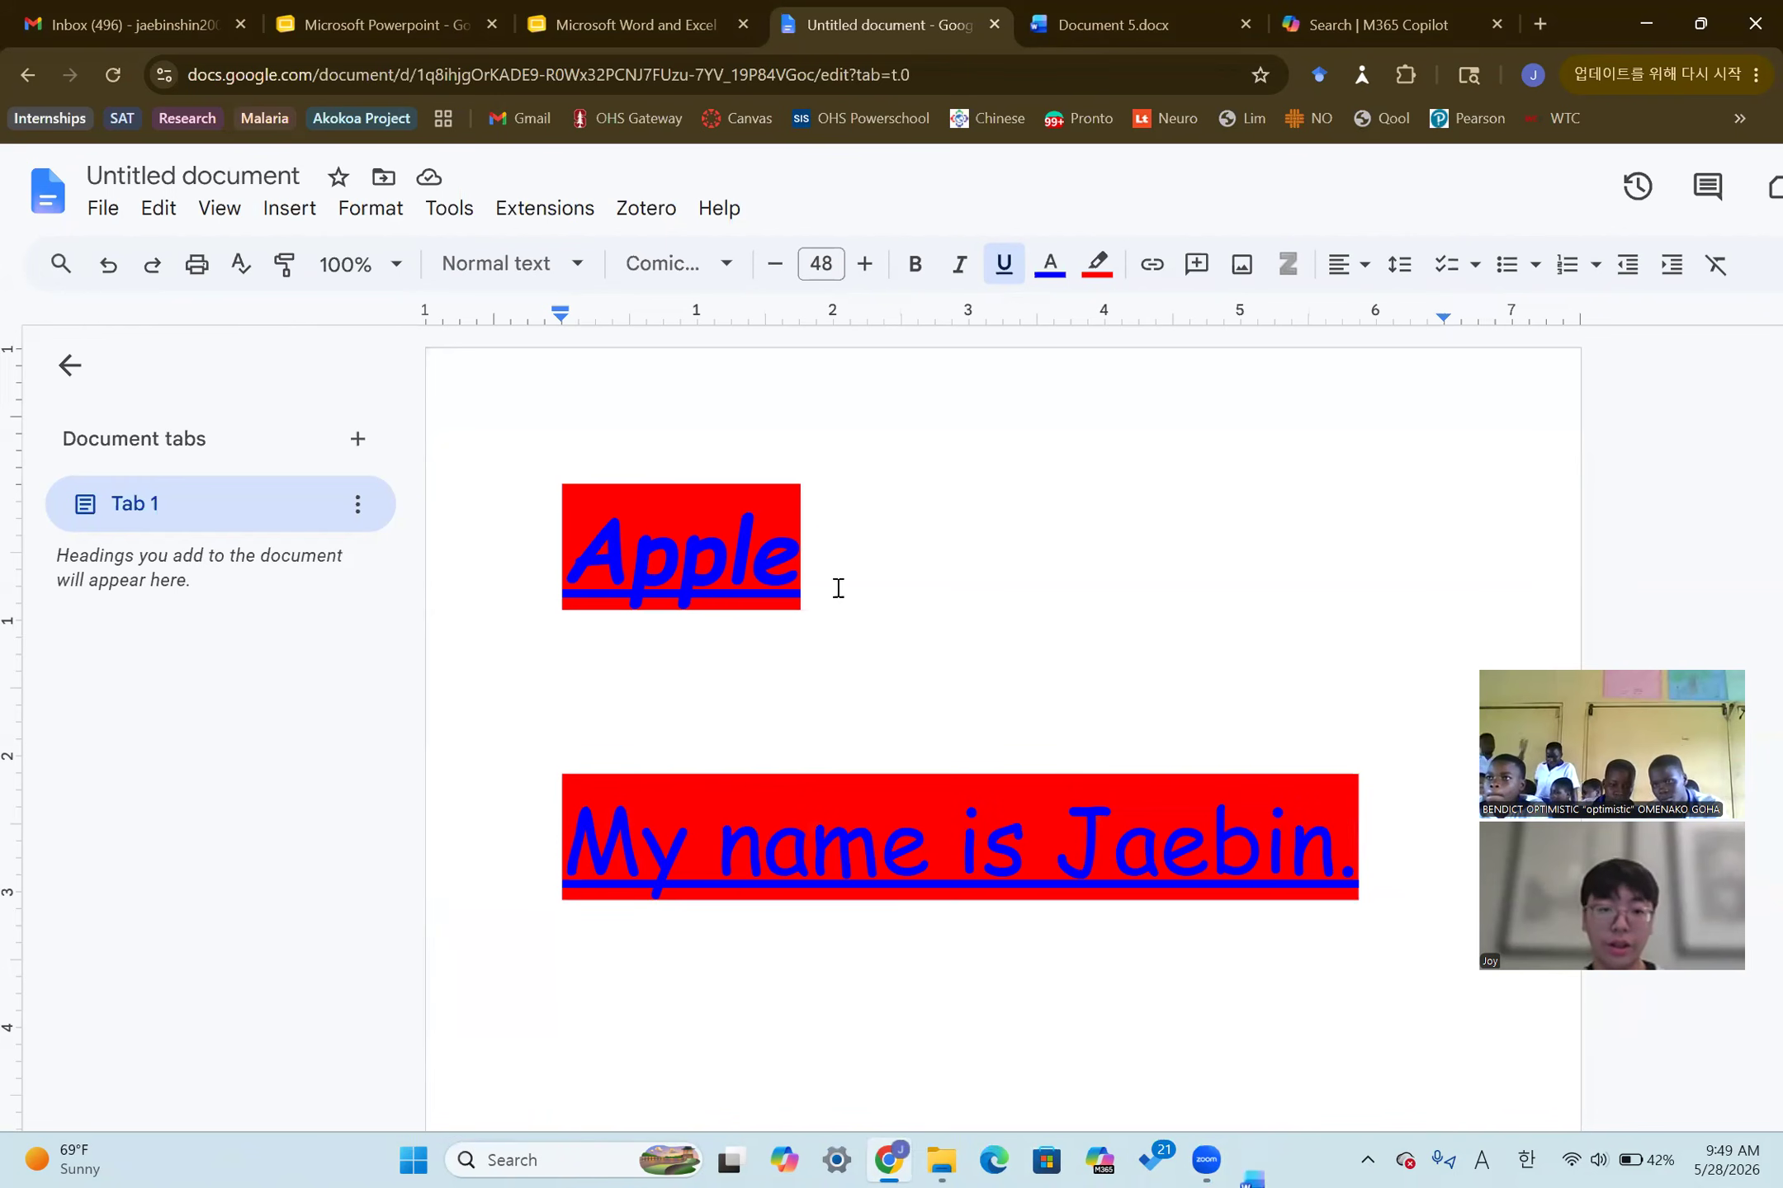
Clear the underline and highlight from the "My name is" sentence and make its text black
left_click_drag(467, 796, 402, 804)
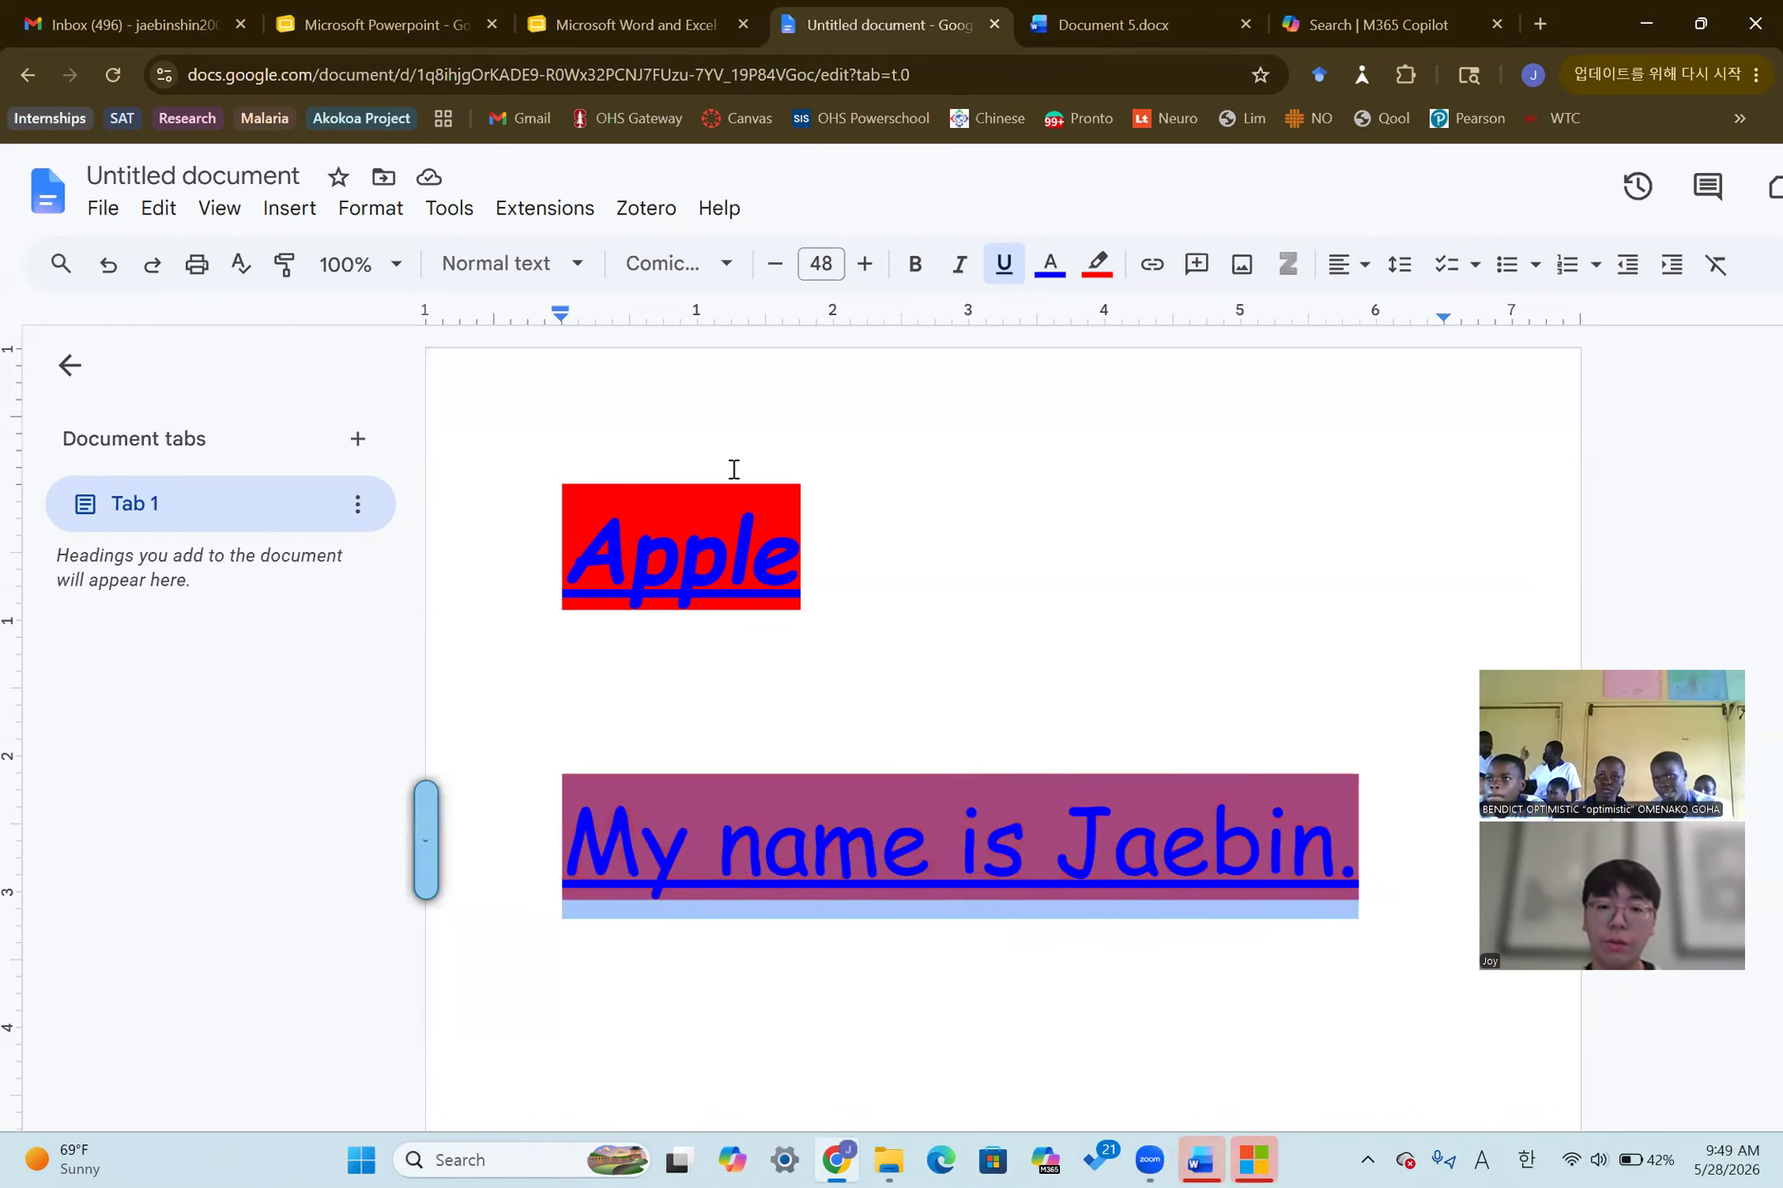
left_click(1004, 265)
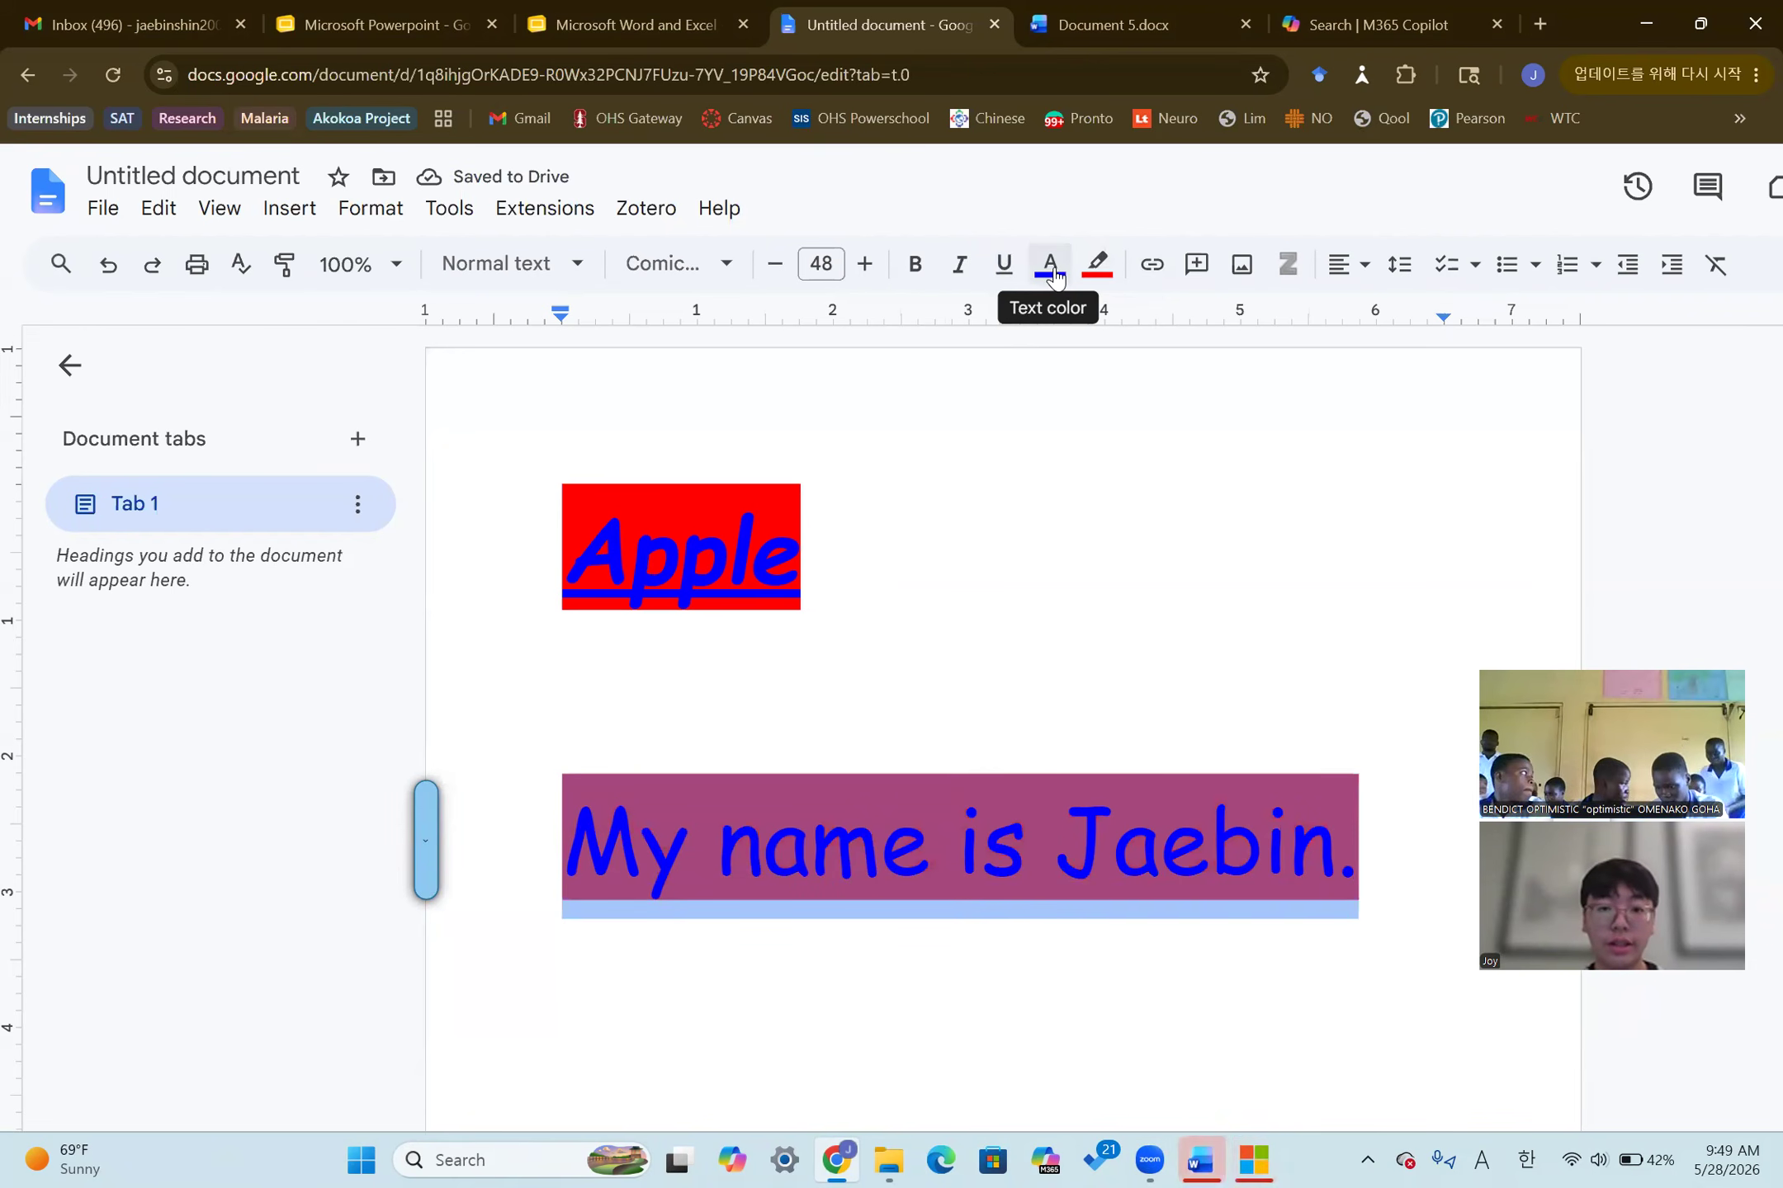
left_click(1057, 276)
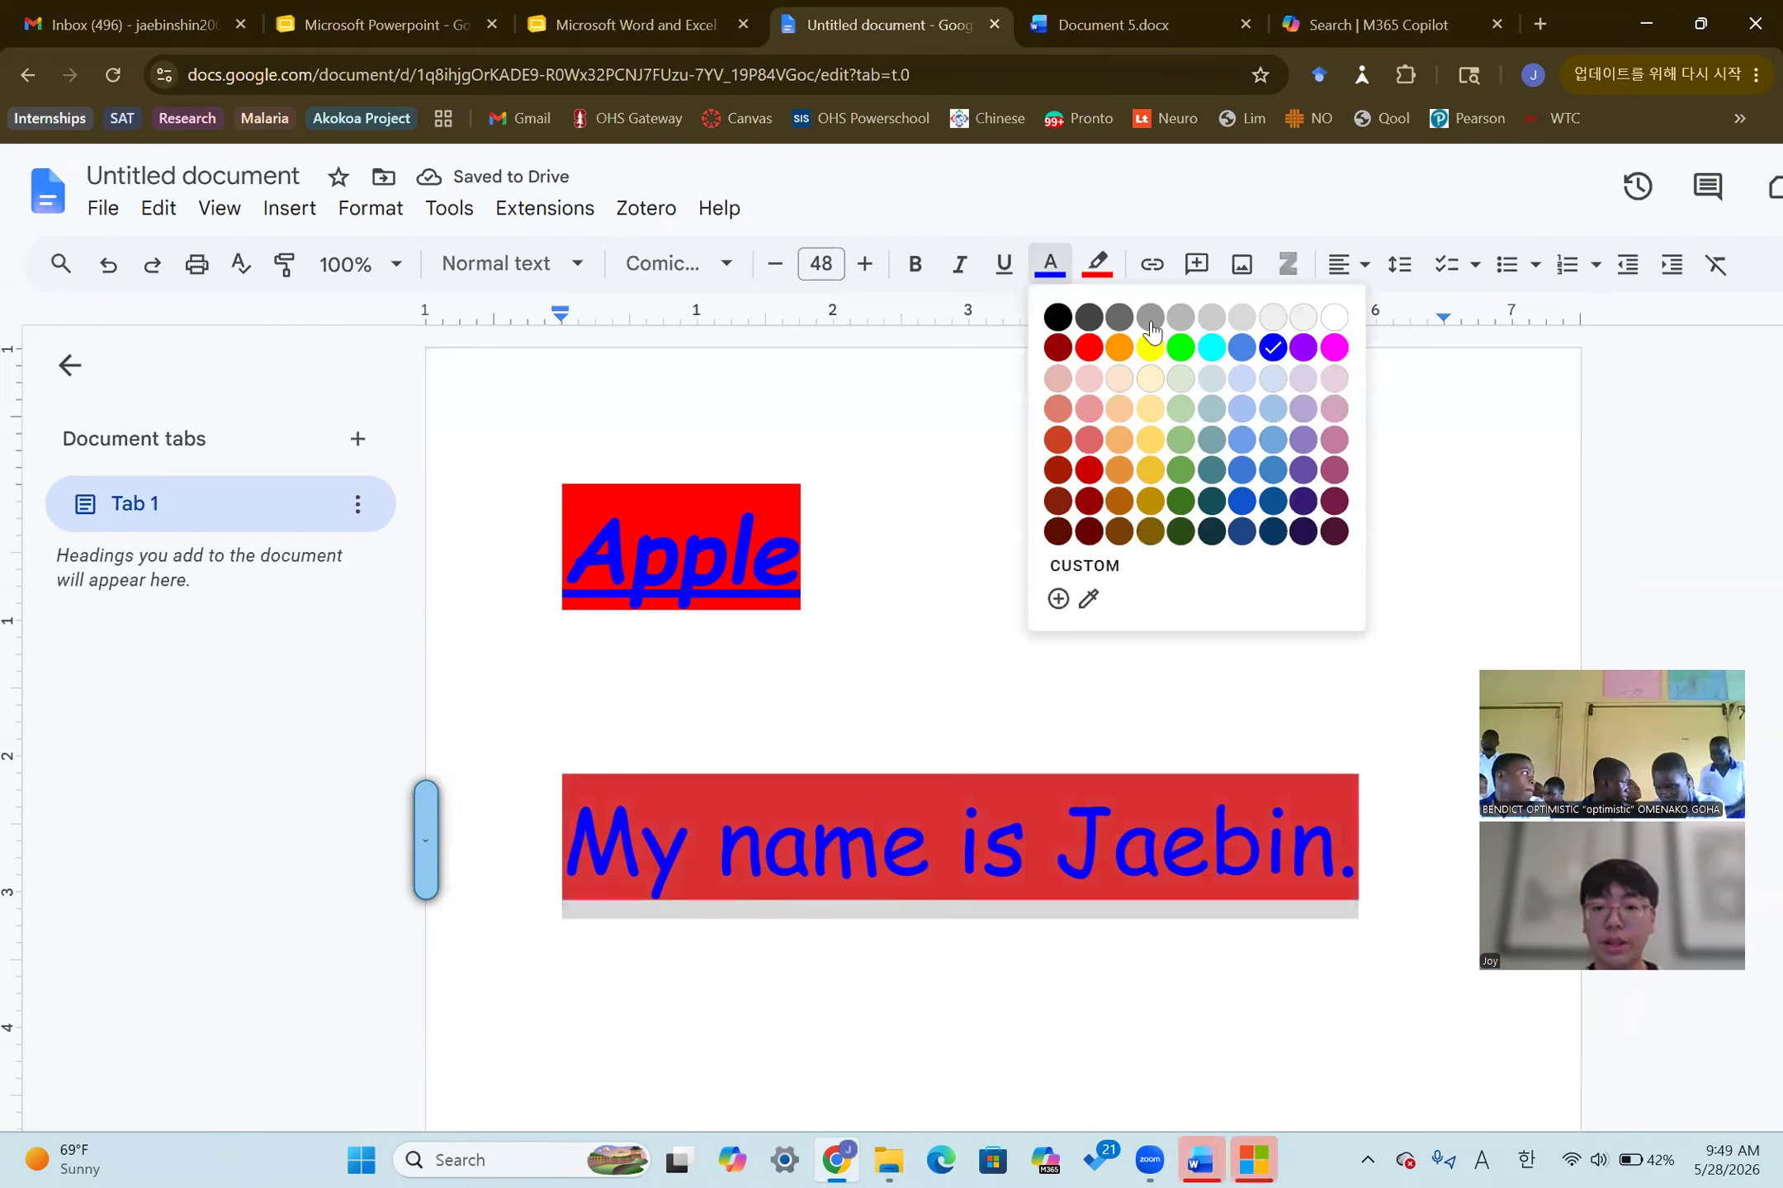
left_click(1059, 318)
left_click(1097, 264)
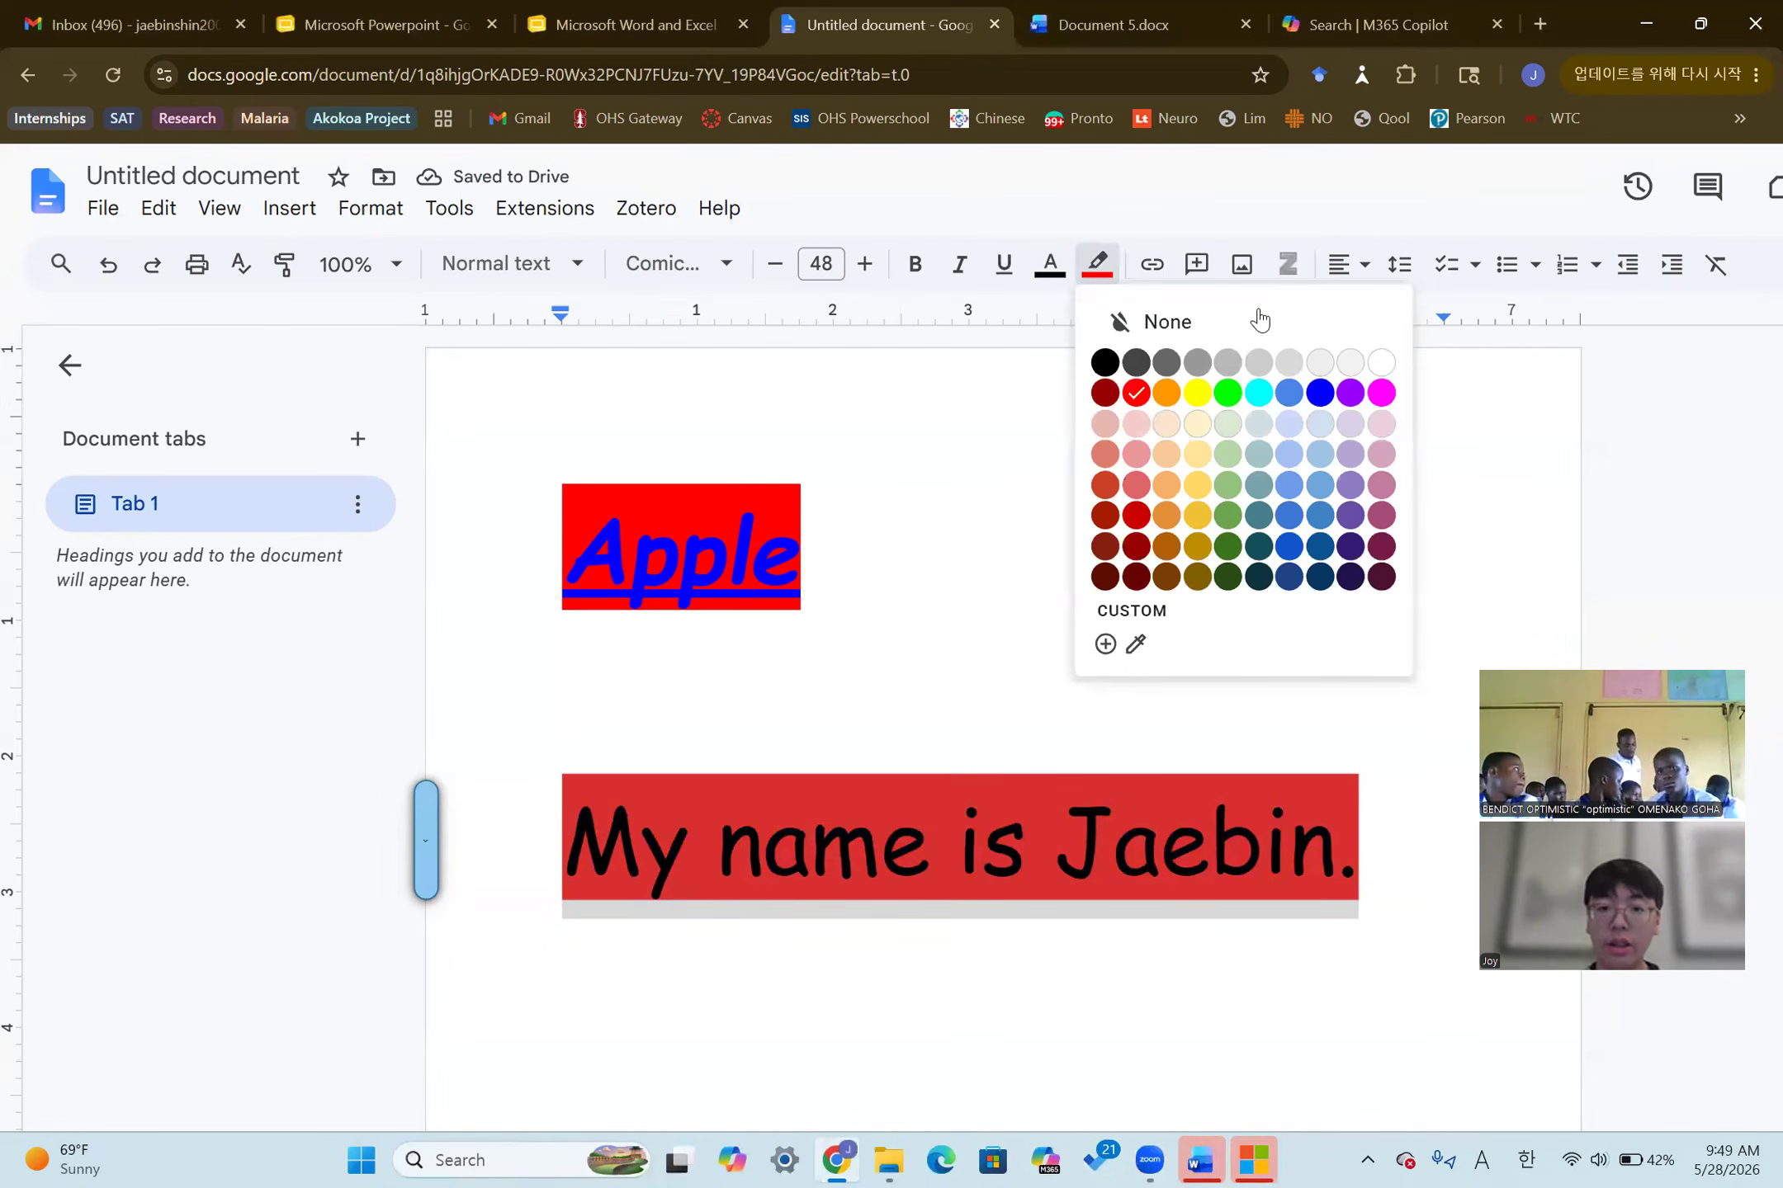
left_click(1182, 322)
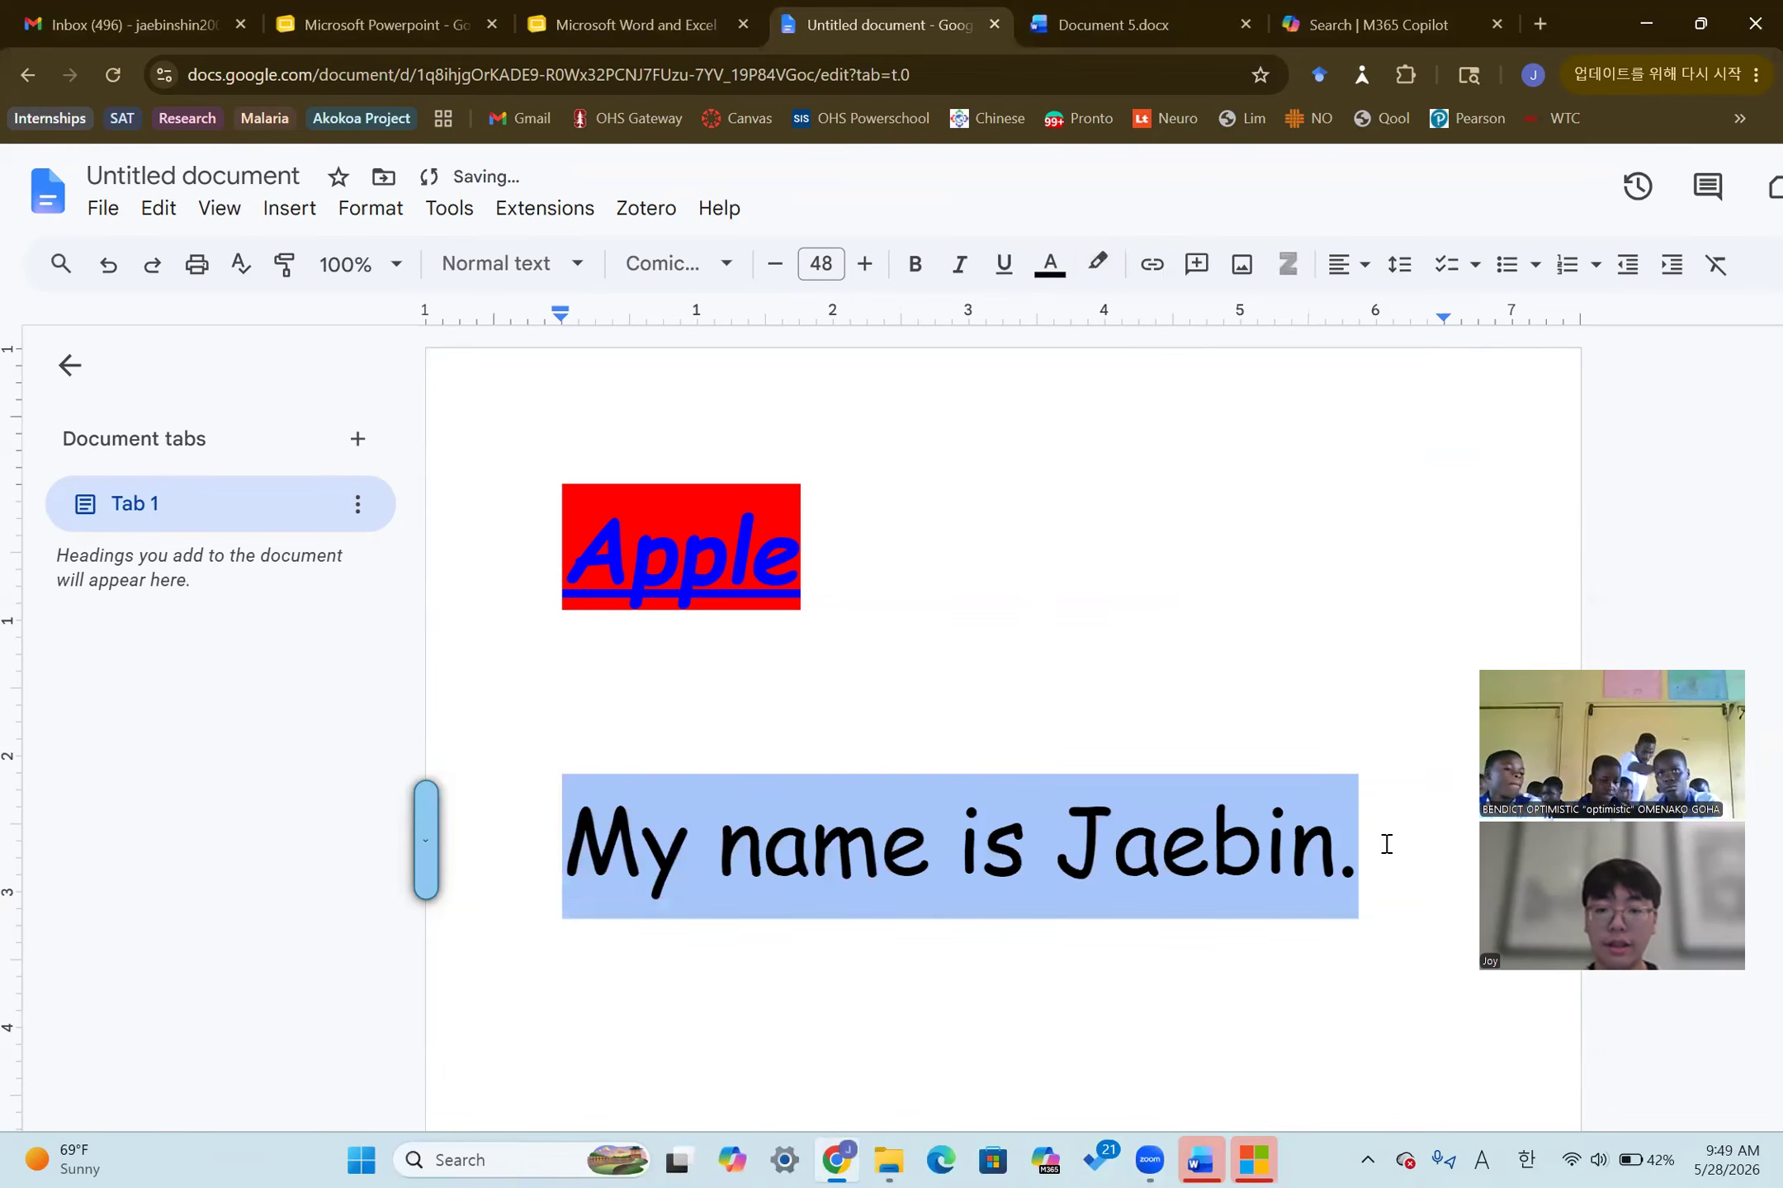
left_click(1413, 765)
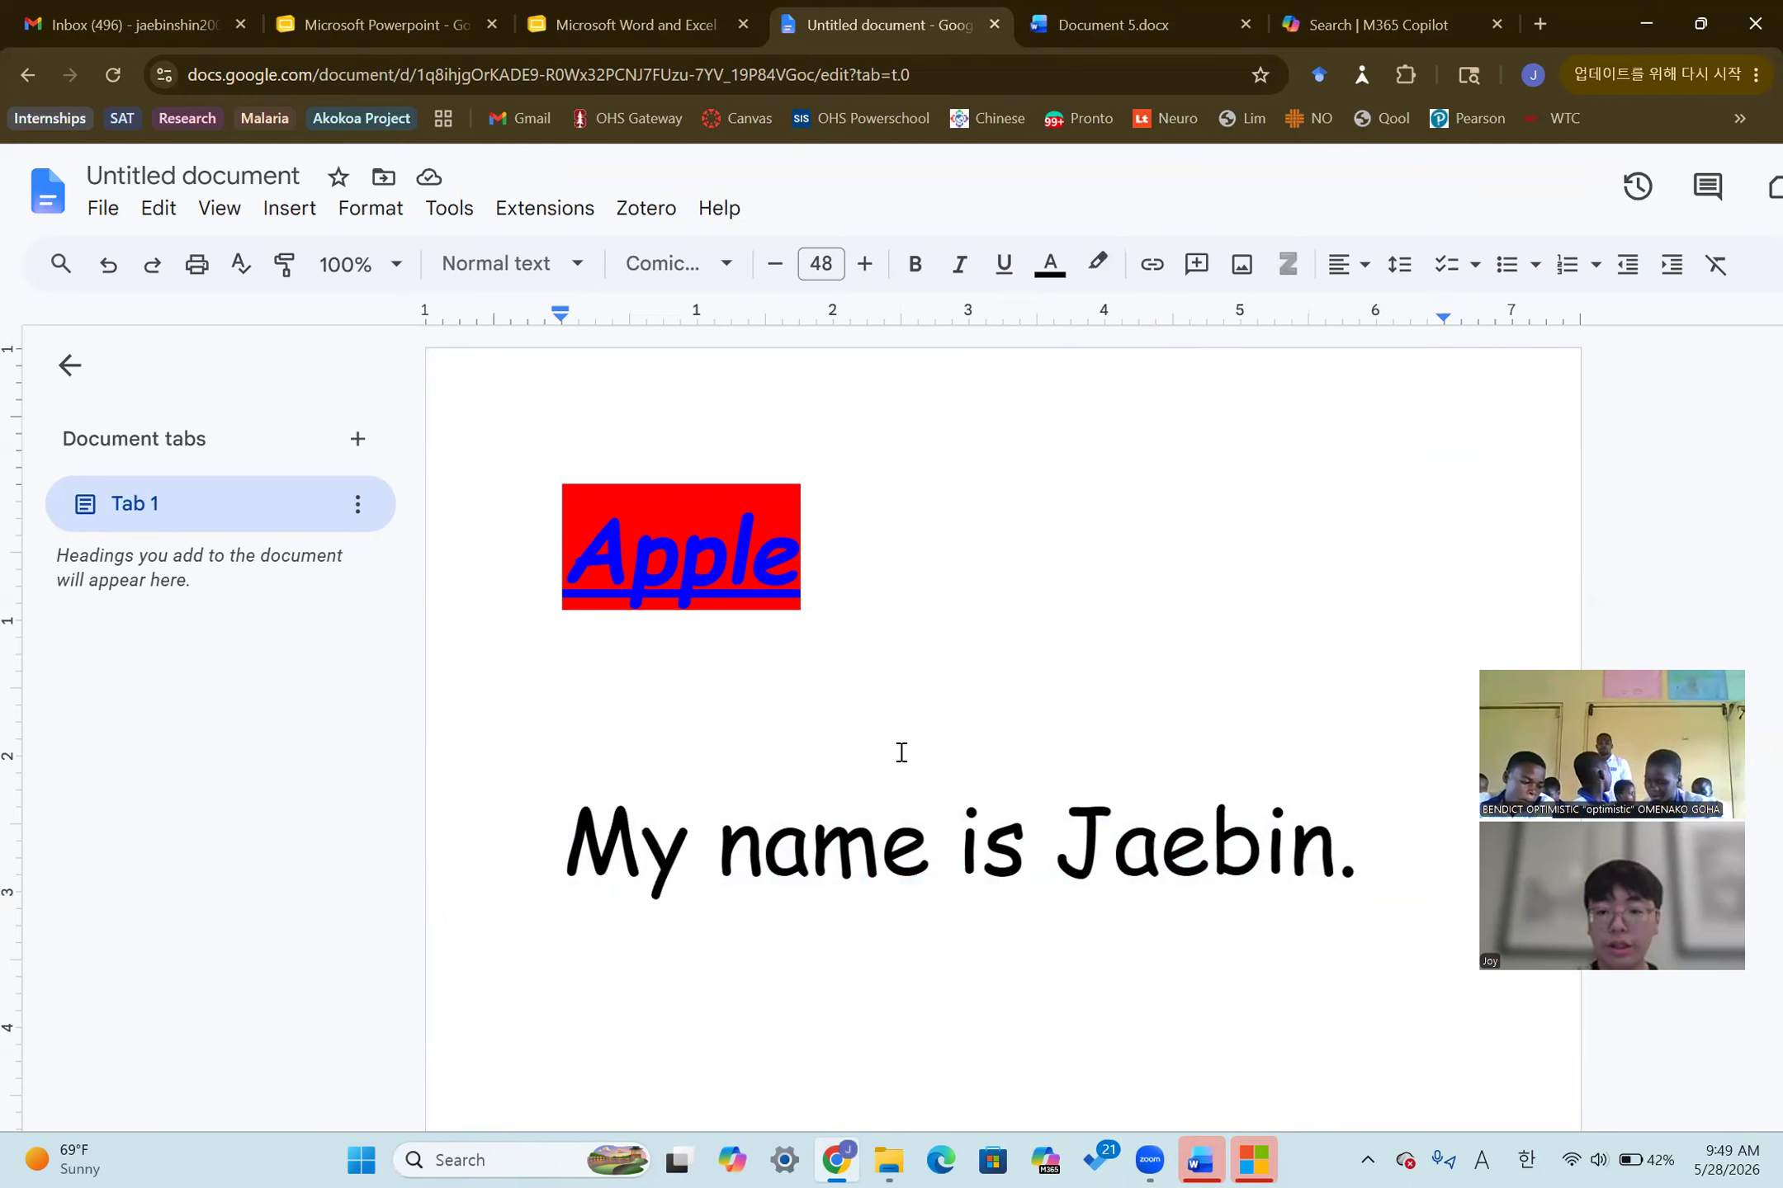
Start a new line two lines below the "My name is" sentence
scroll(901, 752, "down", 5)
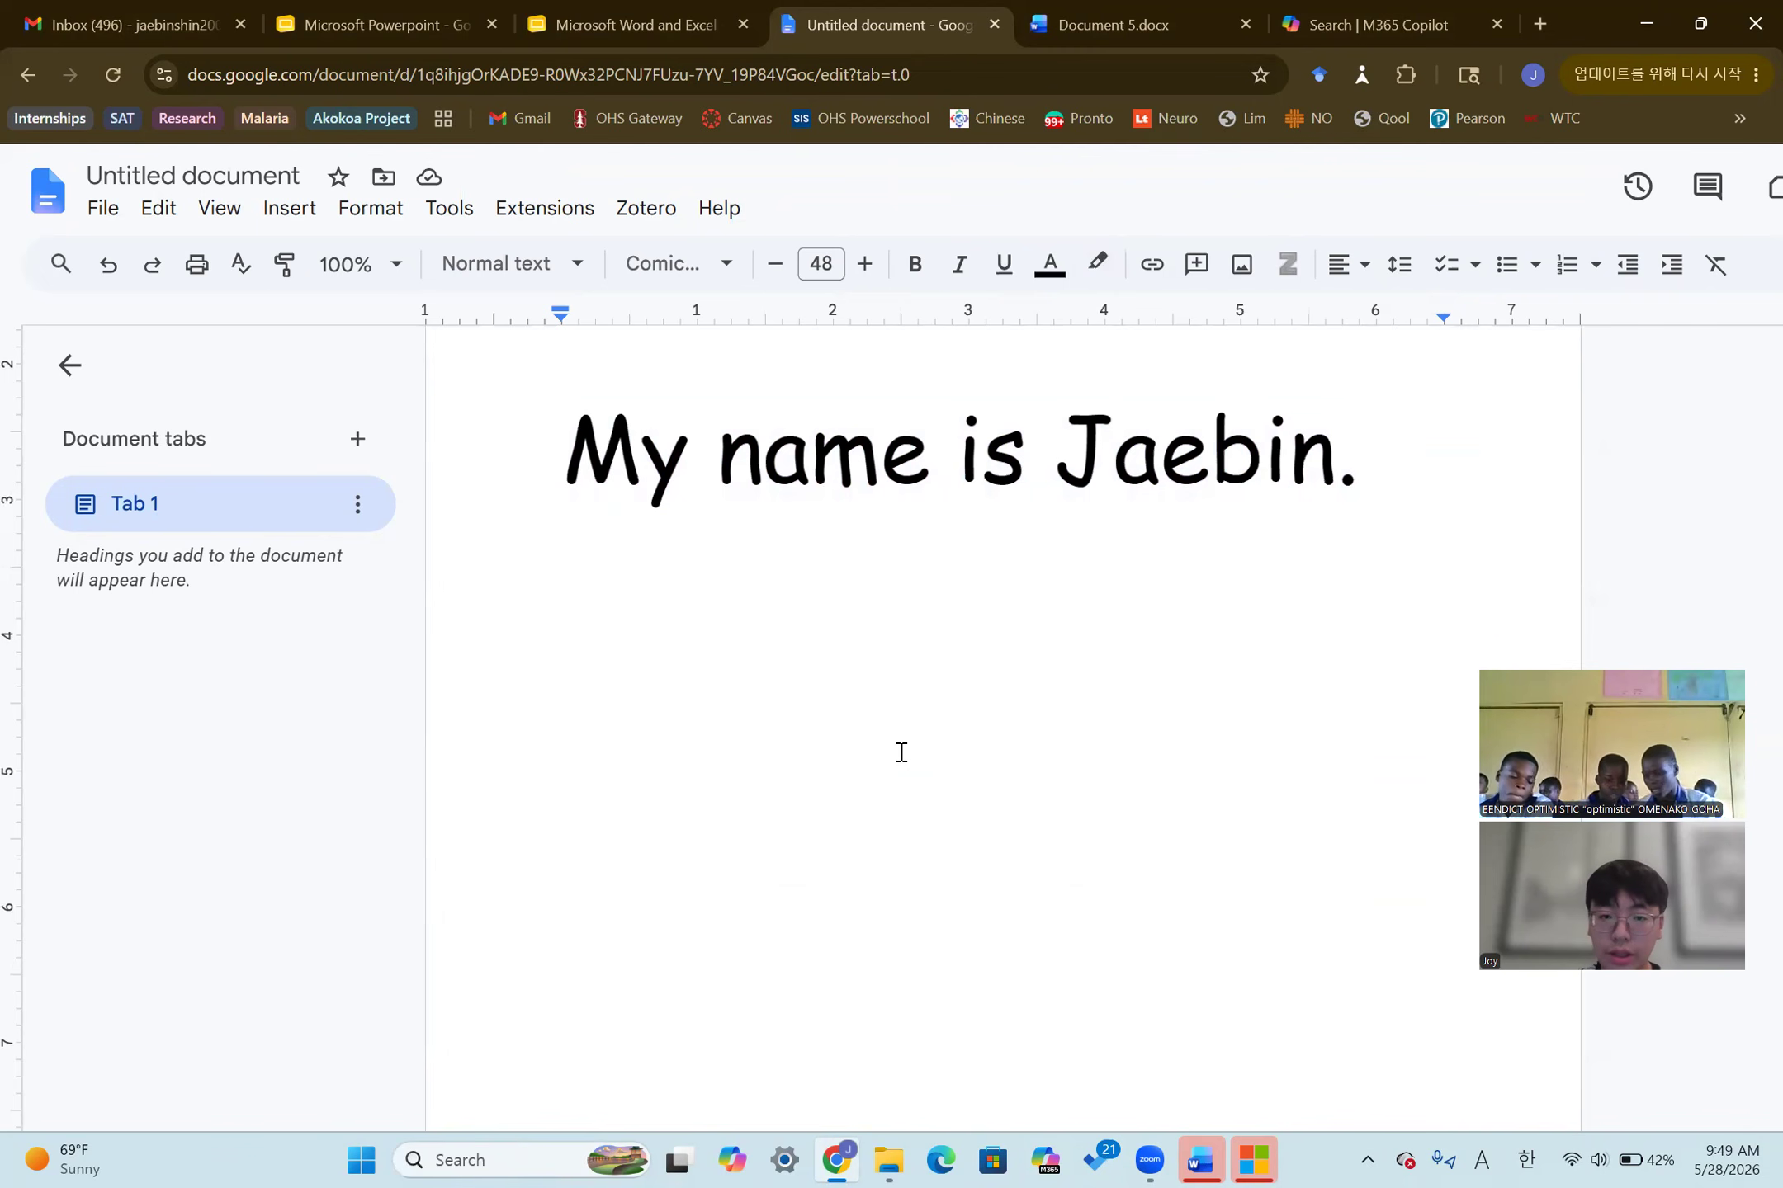
key("Return")
key("Return")
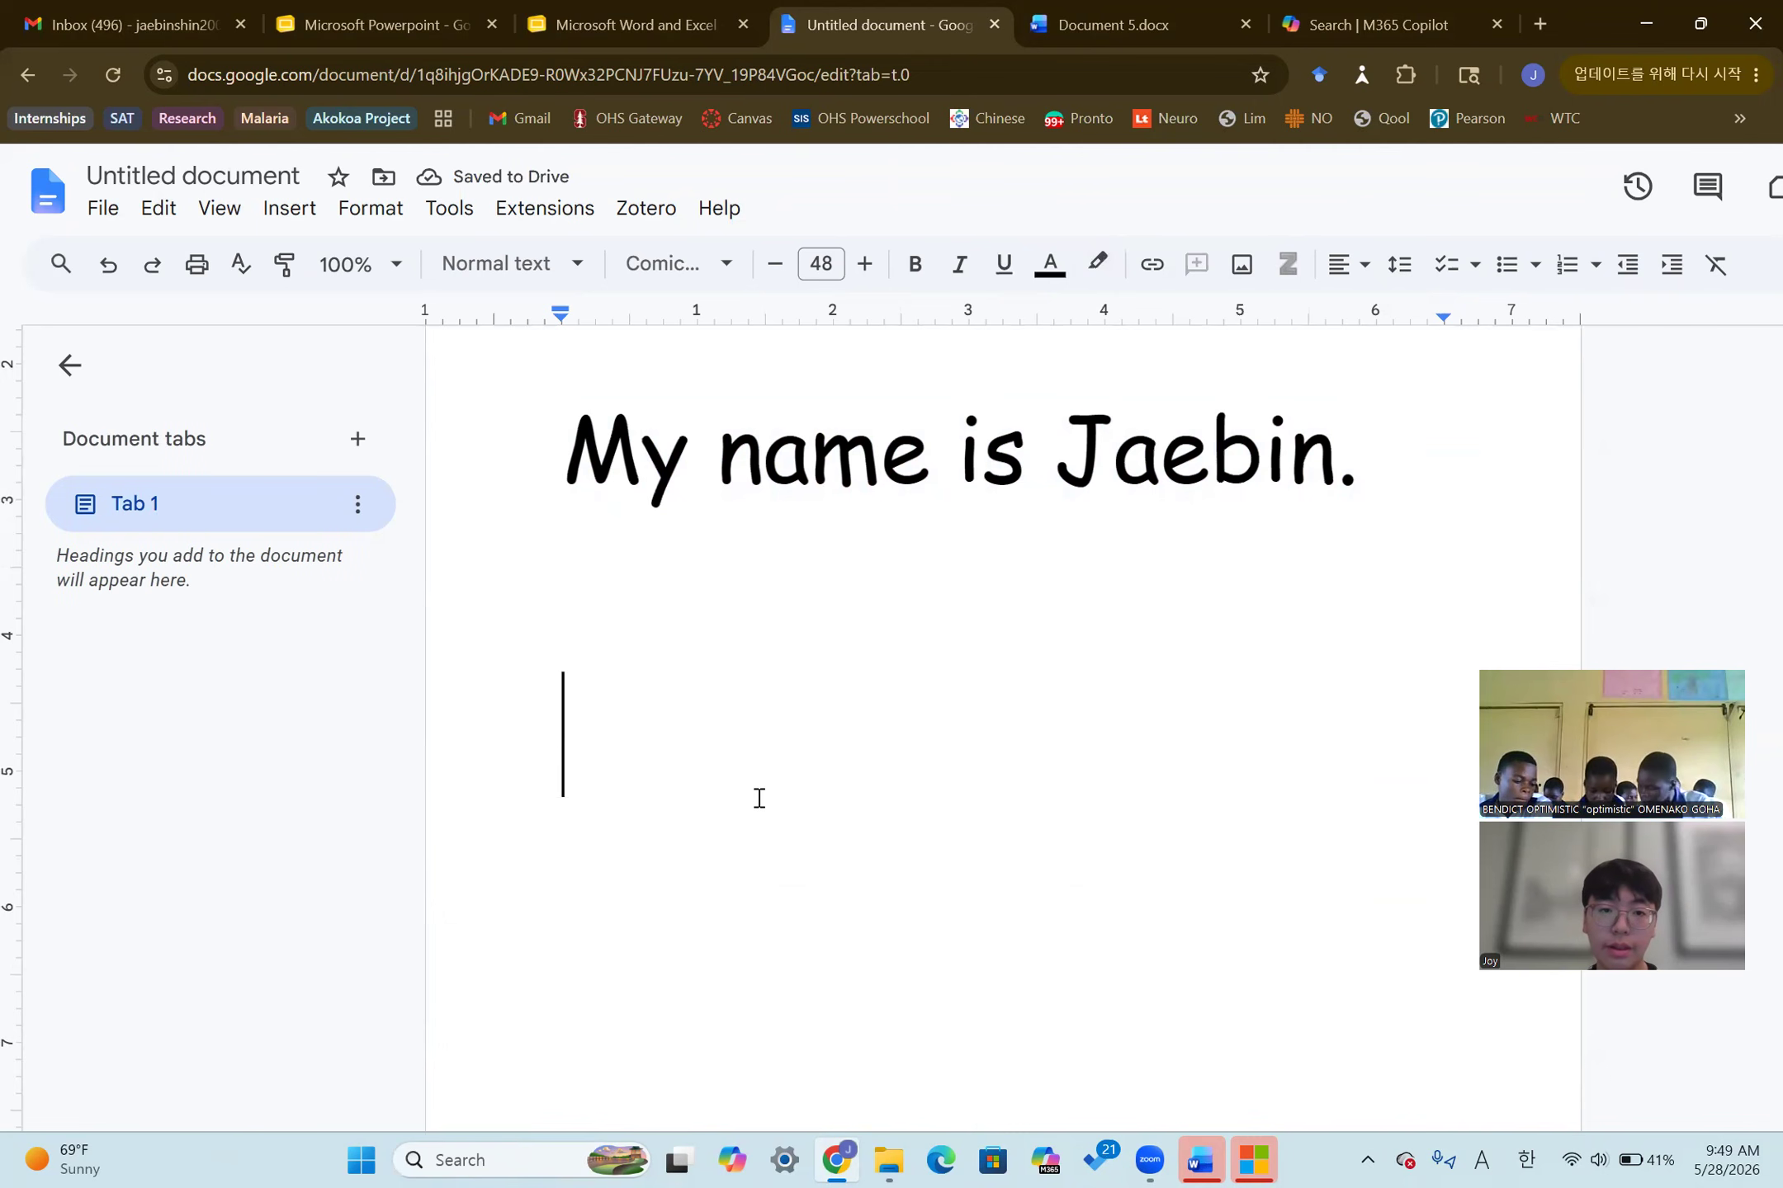
scroll(759, 798, "up", 2)
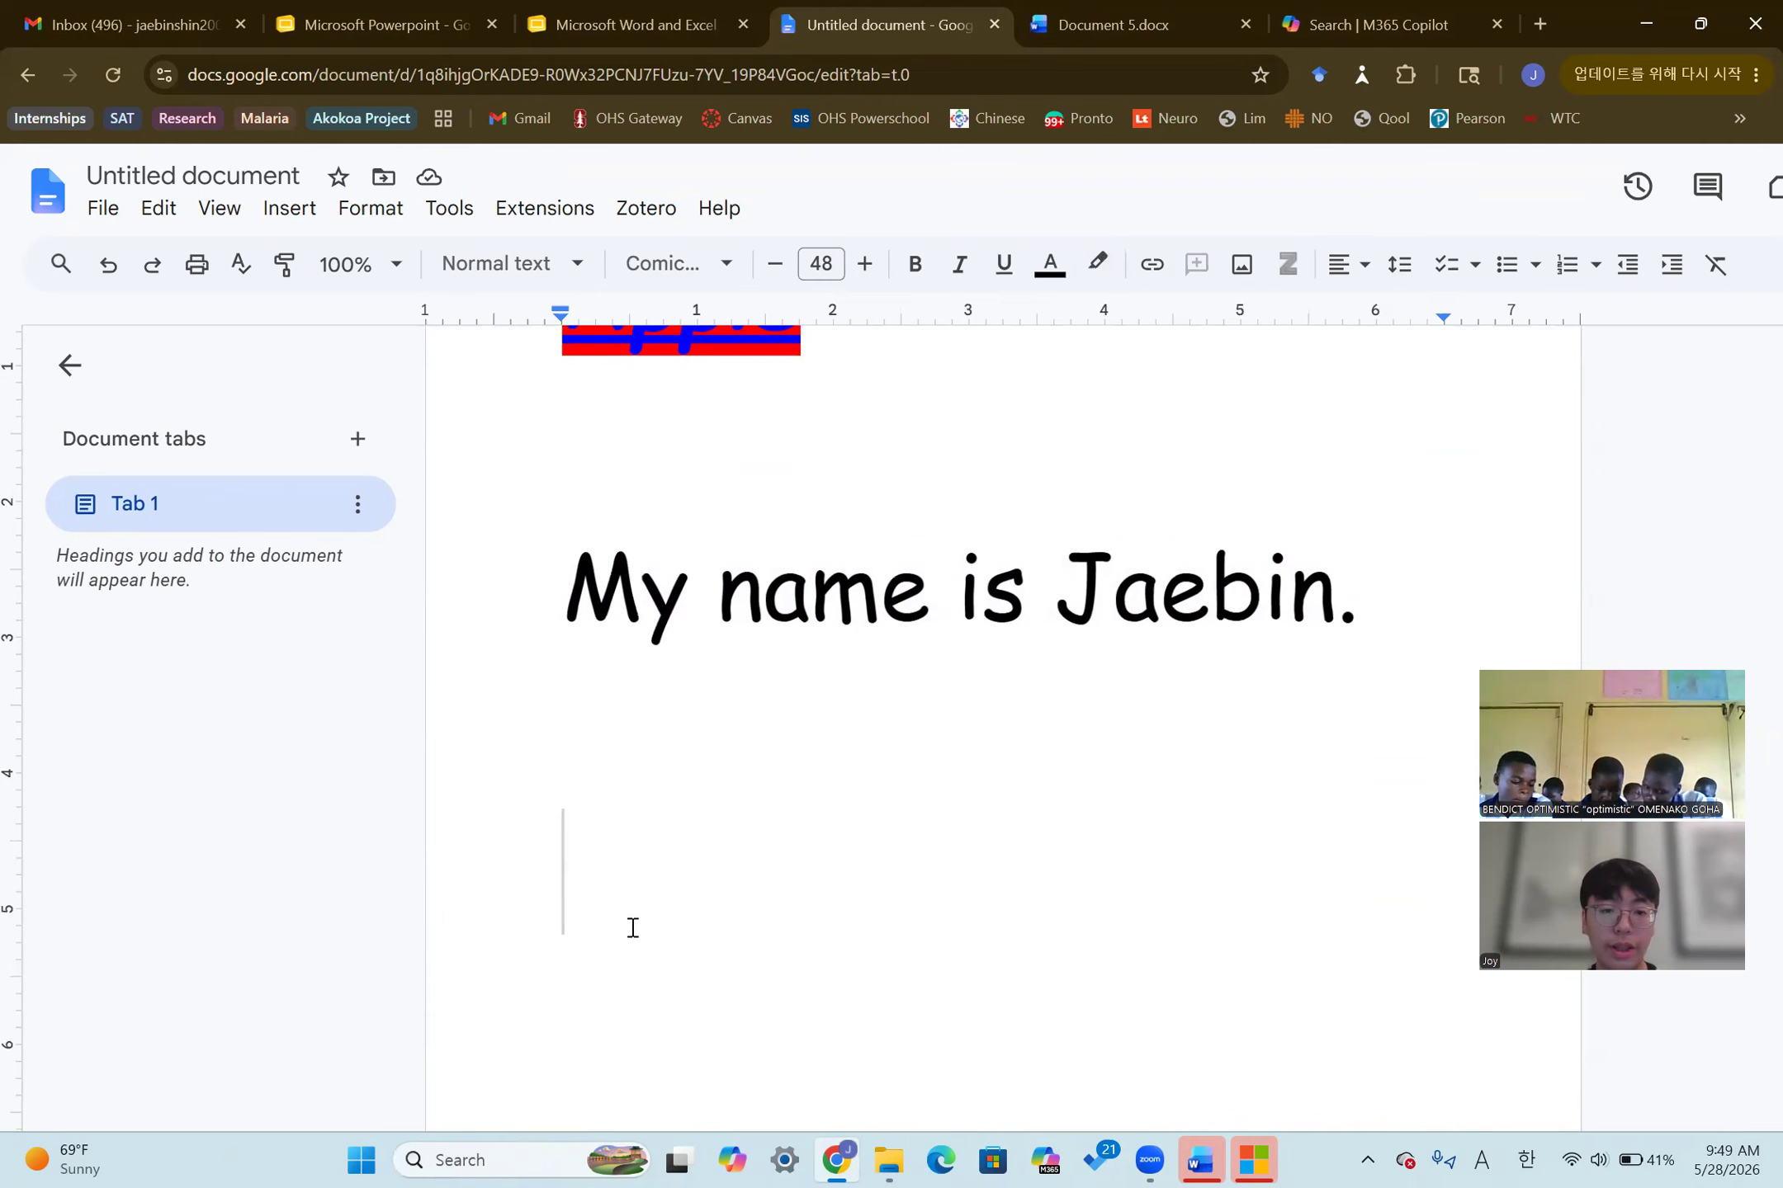
Switch to the Microsoft Word and Excel presentation and view slide 5 on inserting tables, pictures and shapes
scroll(820, 903, "down", 1)
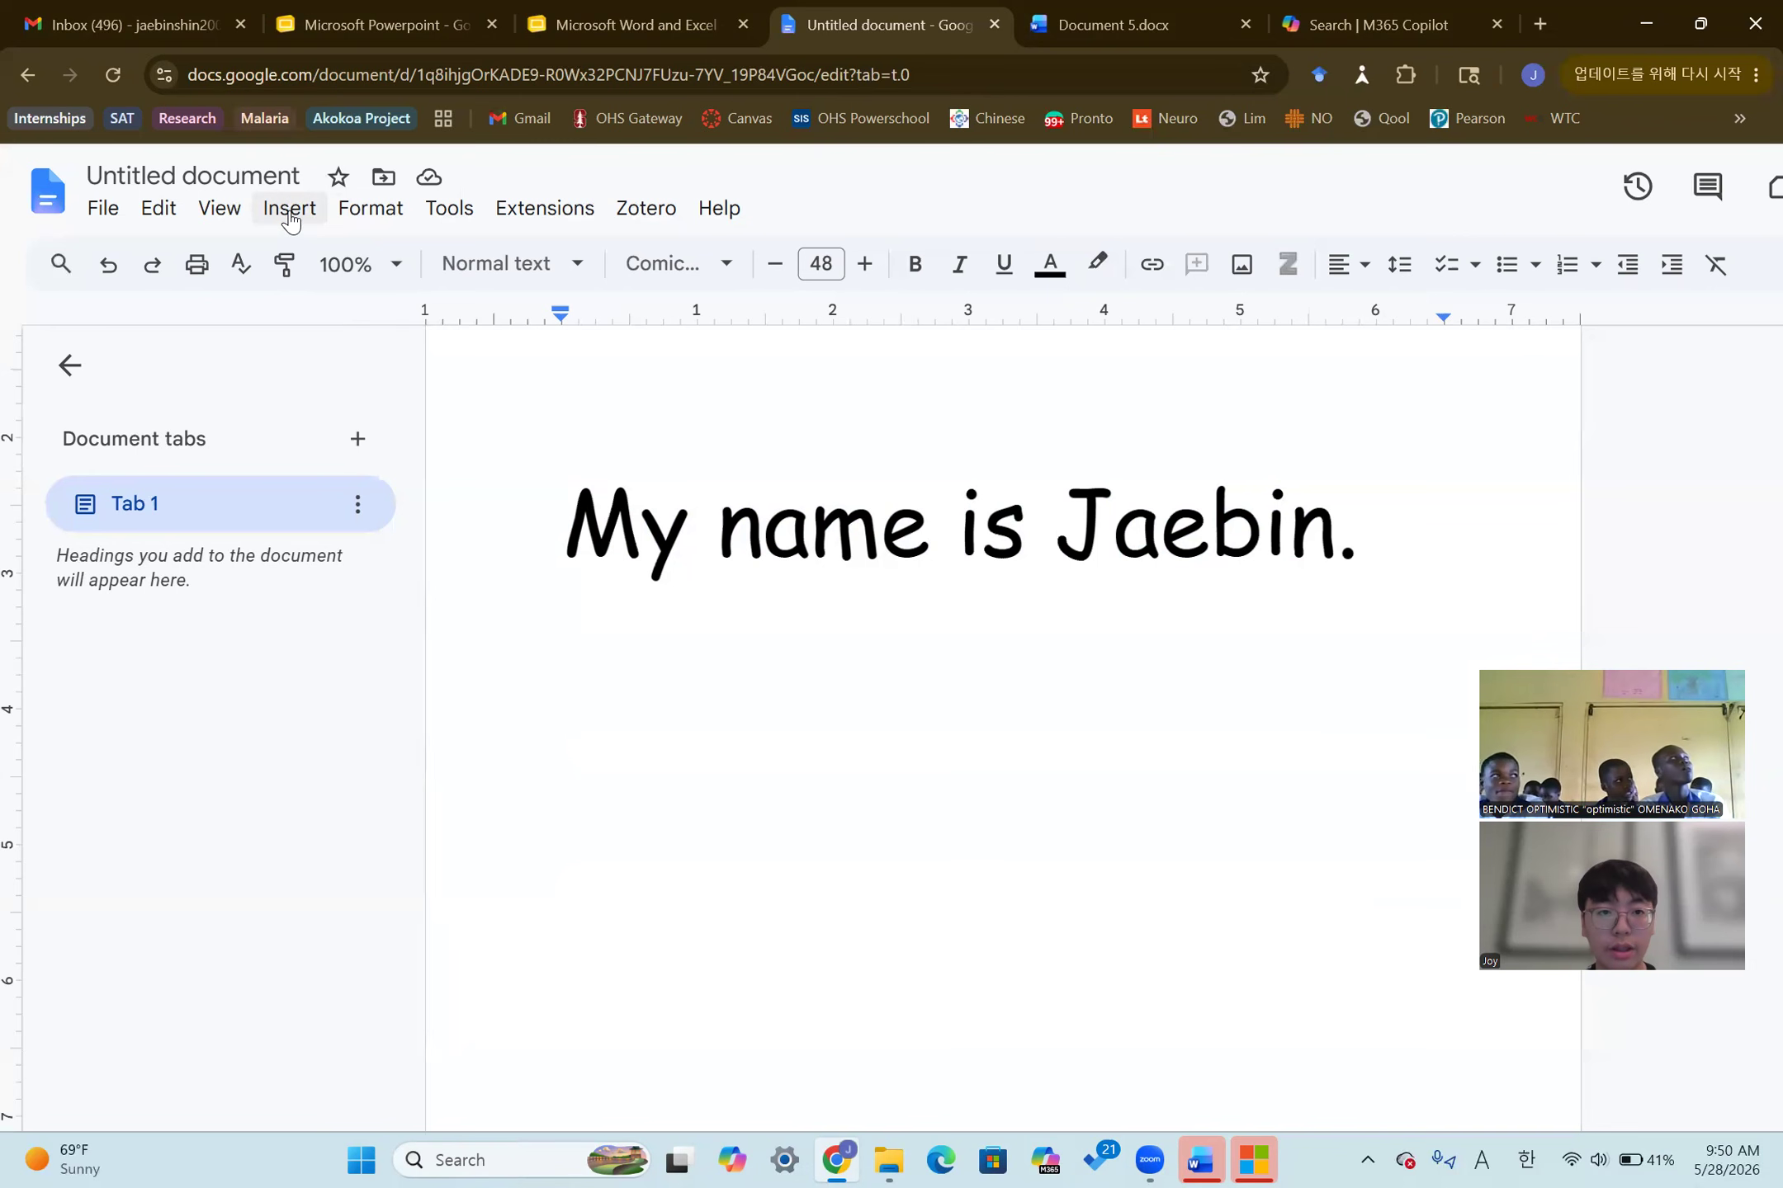
left_click(637, 25)
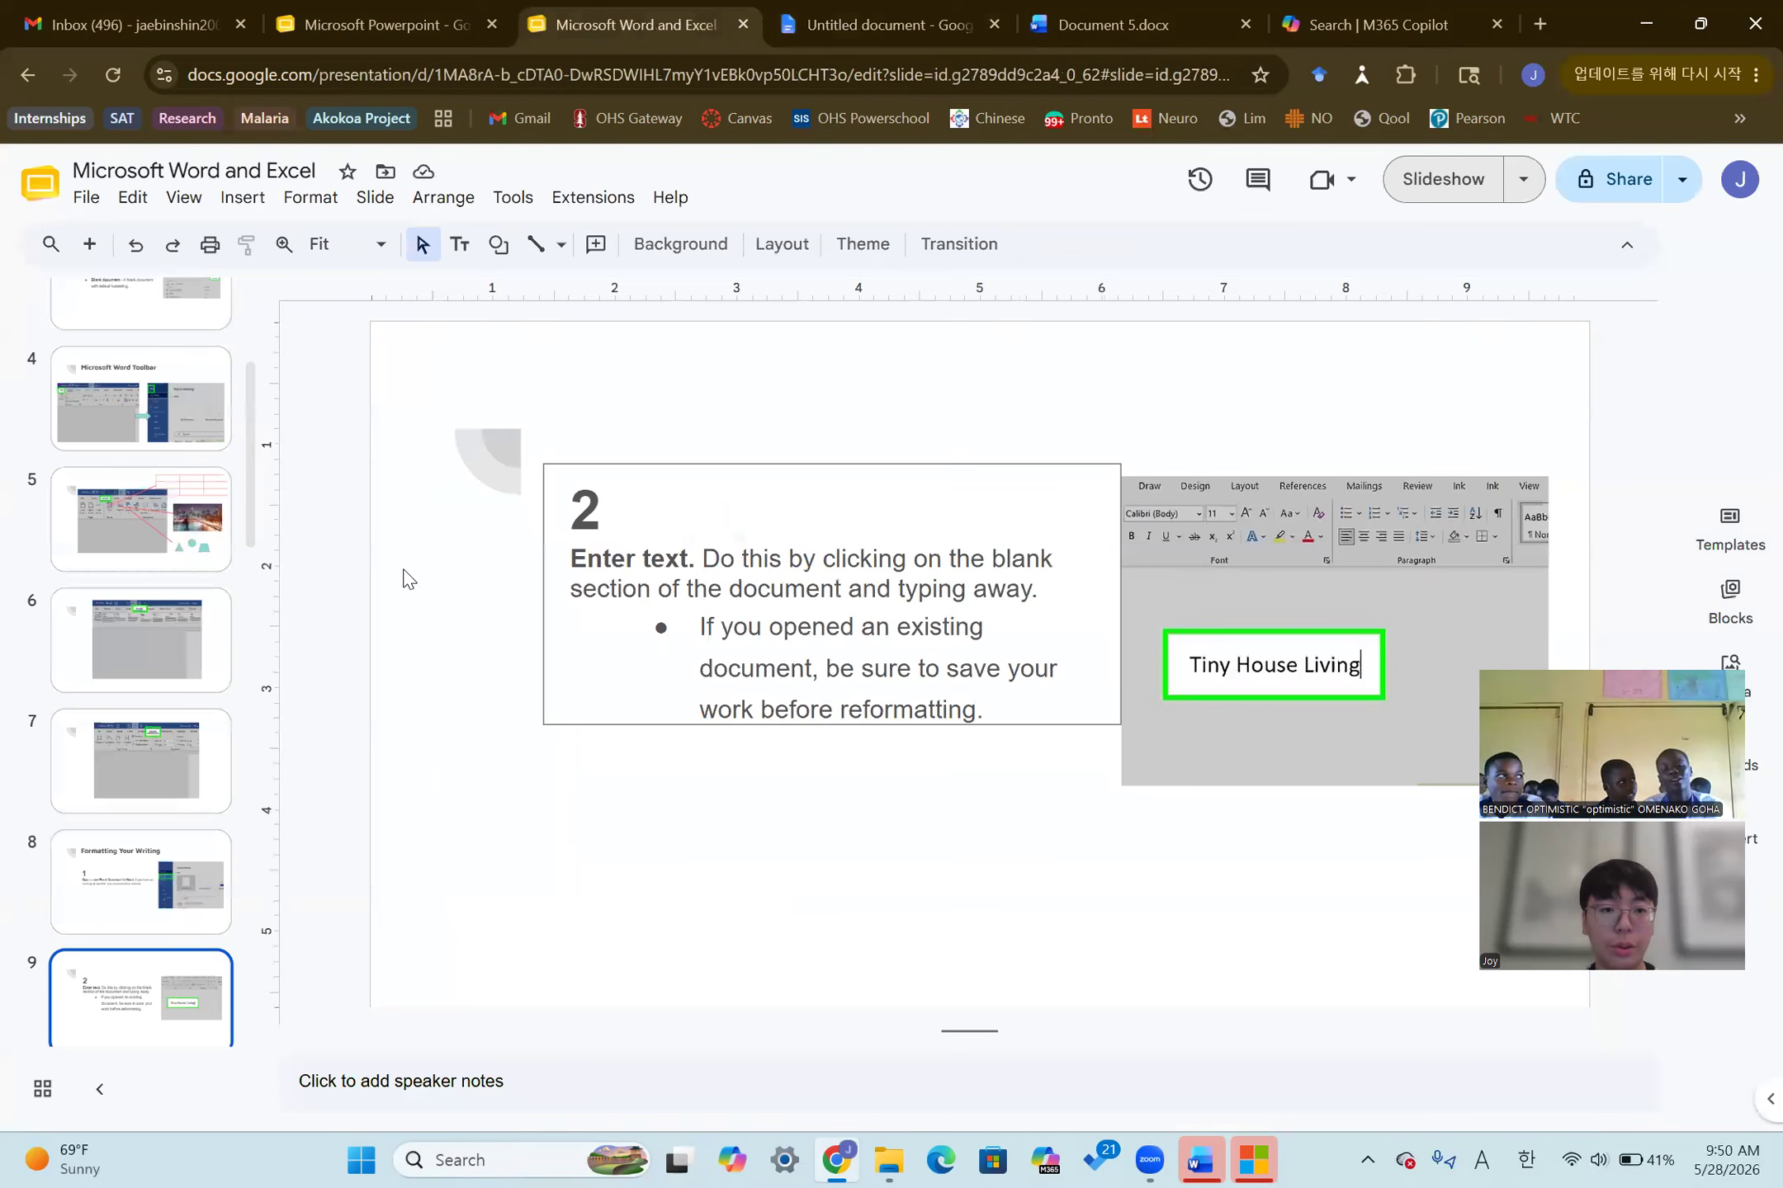
scroll(157, 578, "up", 1)
left_click(140, 567)
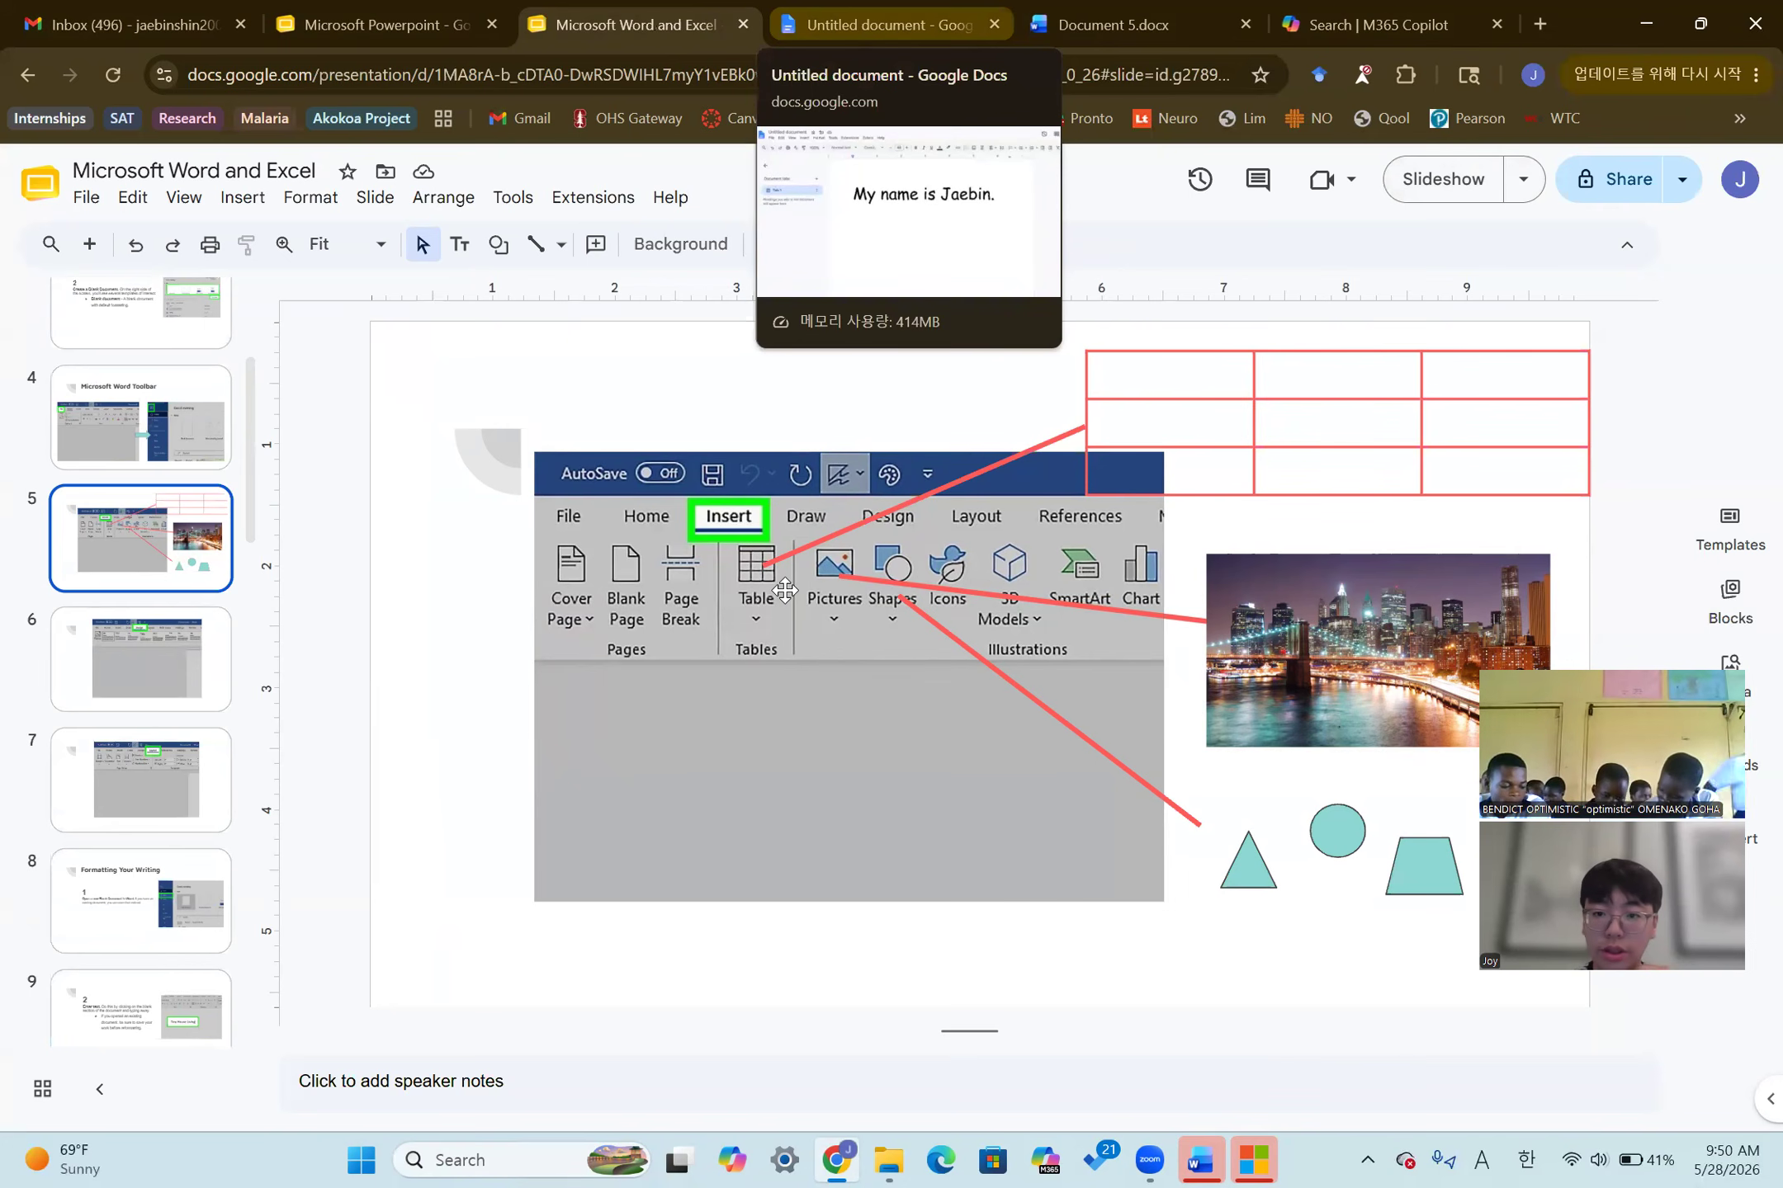
Return to the untitled document and insert a 2 x 2 table below the "My name is" sentence
key("ctrl+Tab")
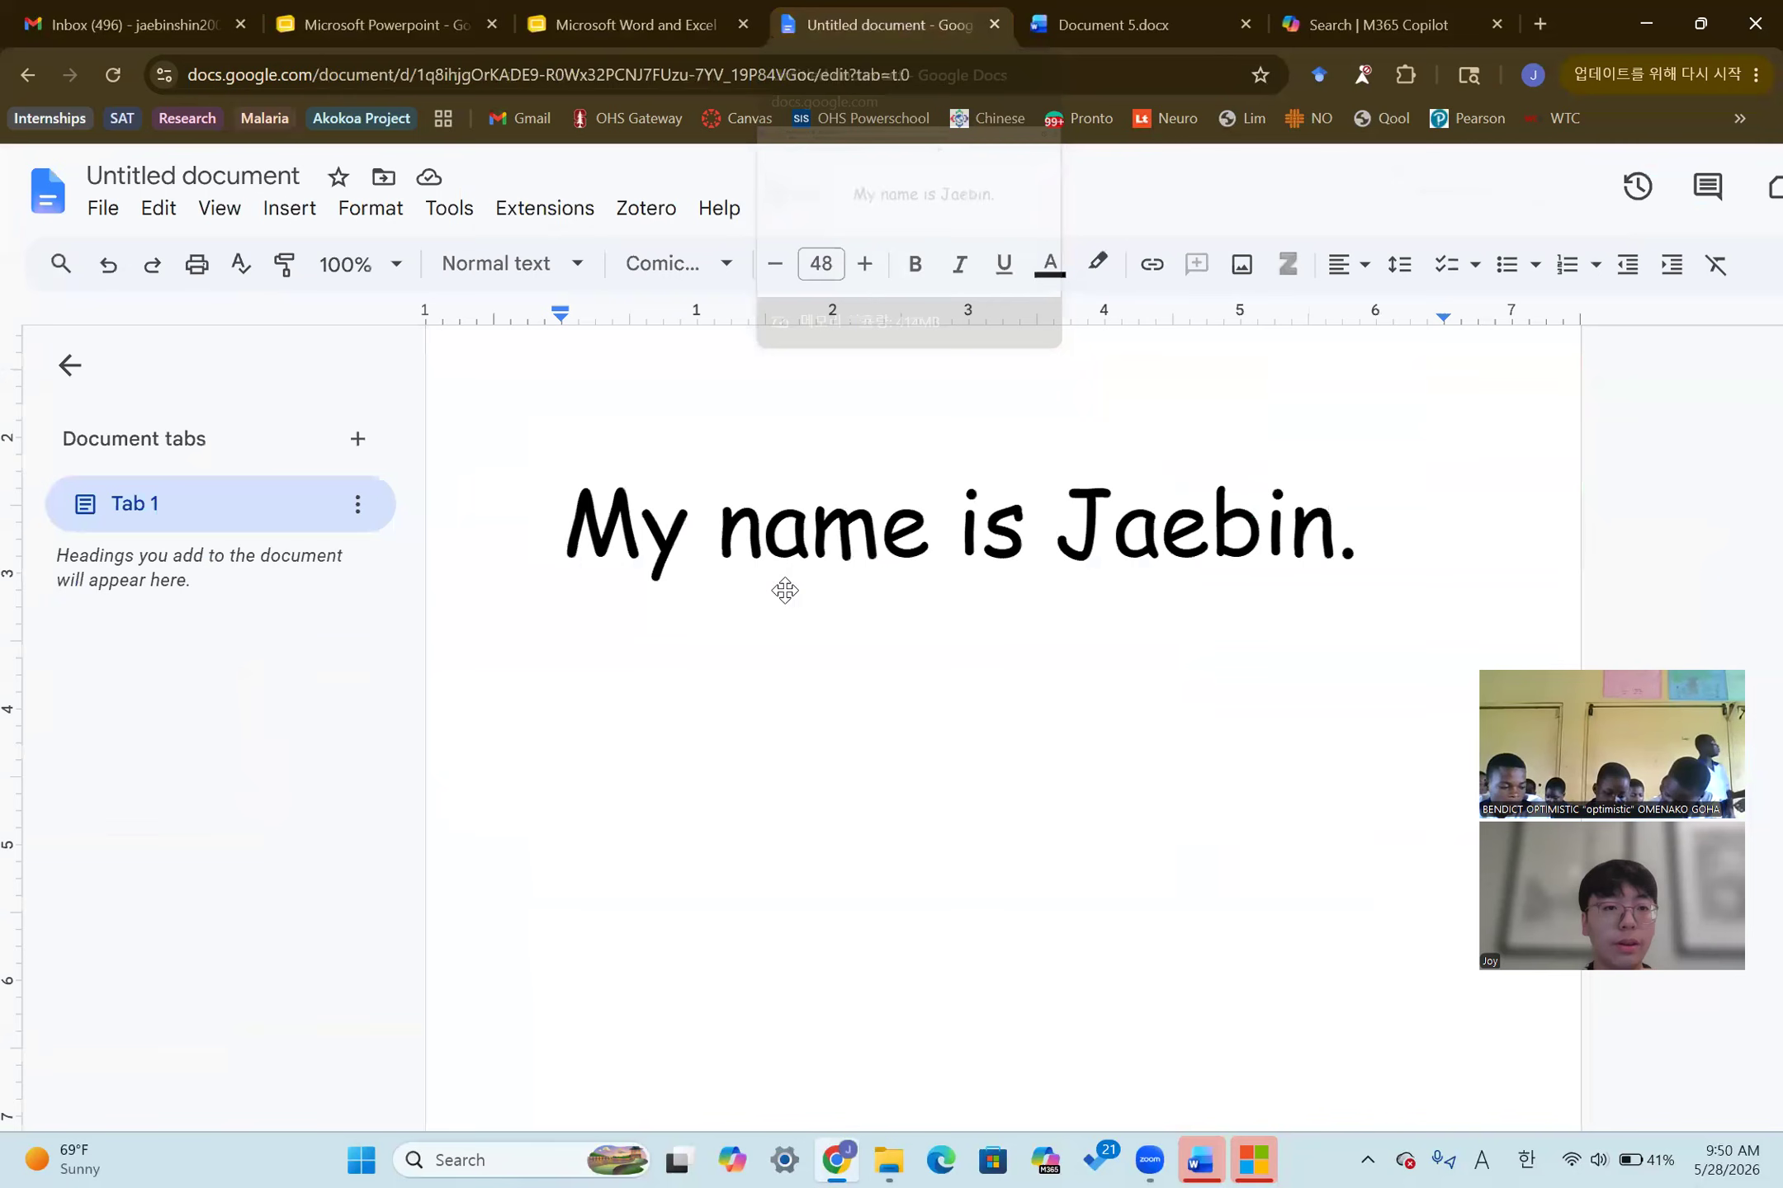
left_click(288, 210)
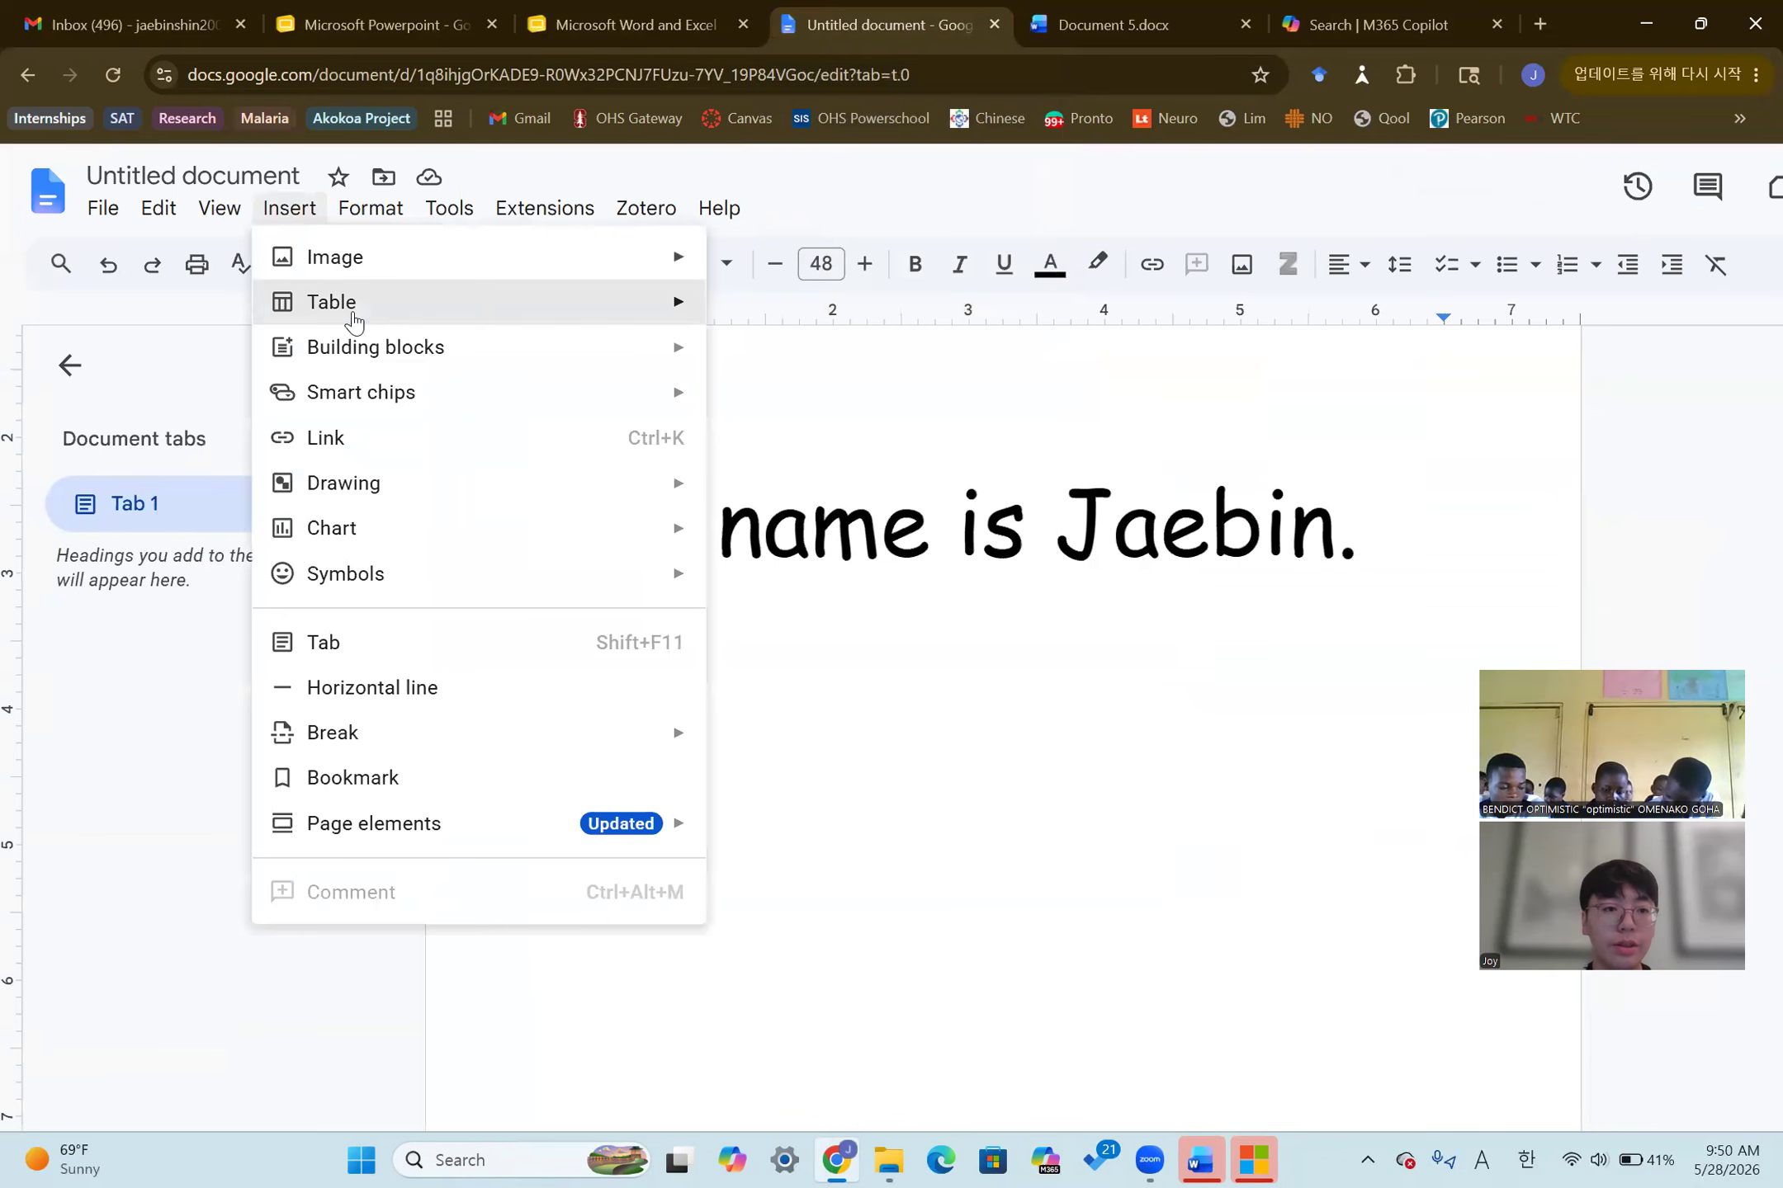
mouse_move(466, 306)
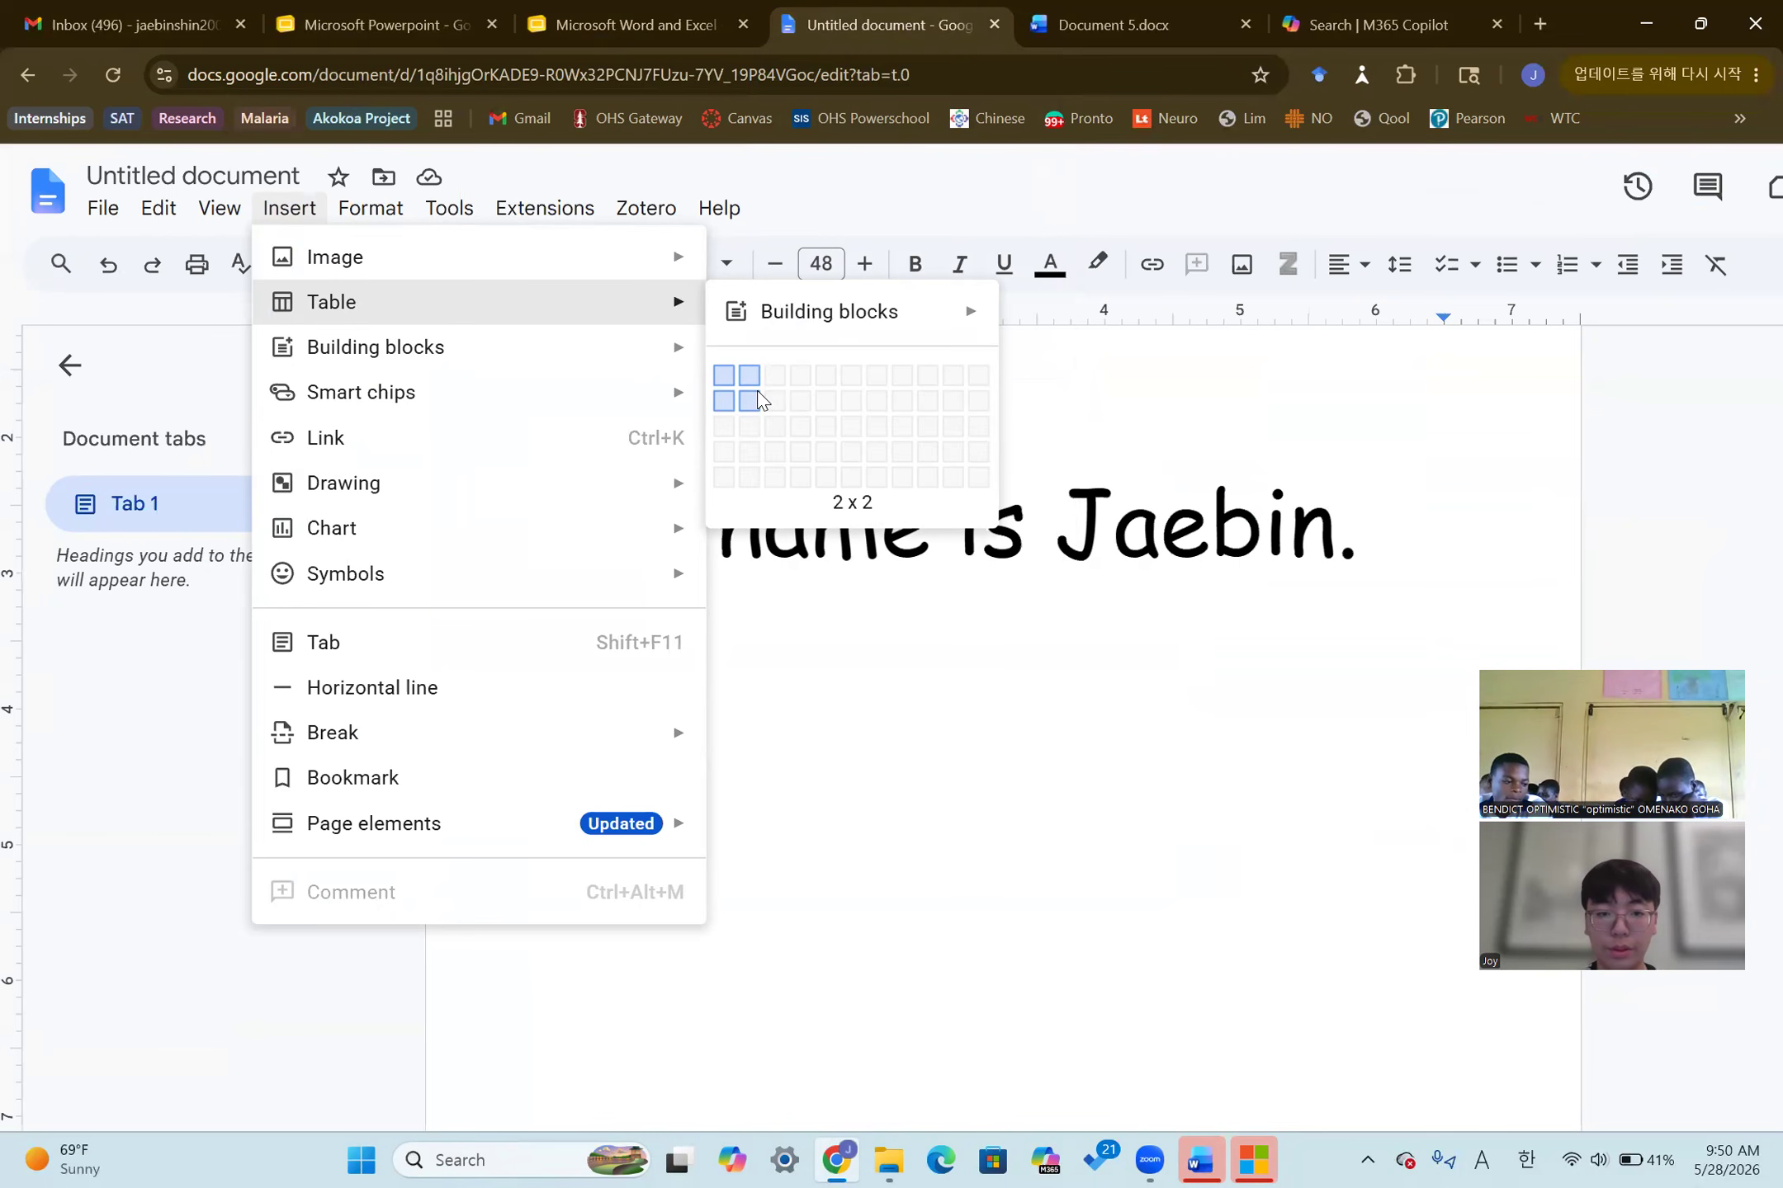
left_click(760, 400)
scroll(907, 641, "down", 3)
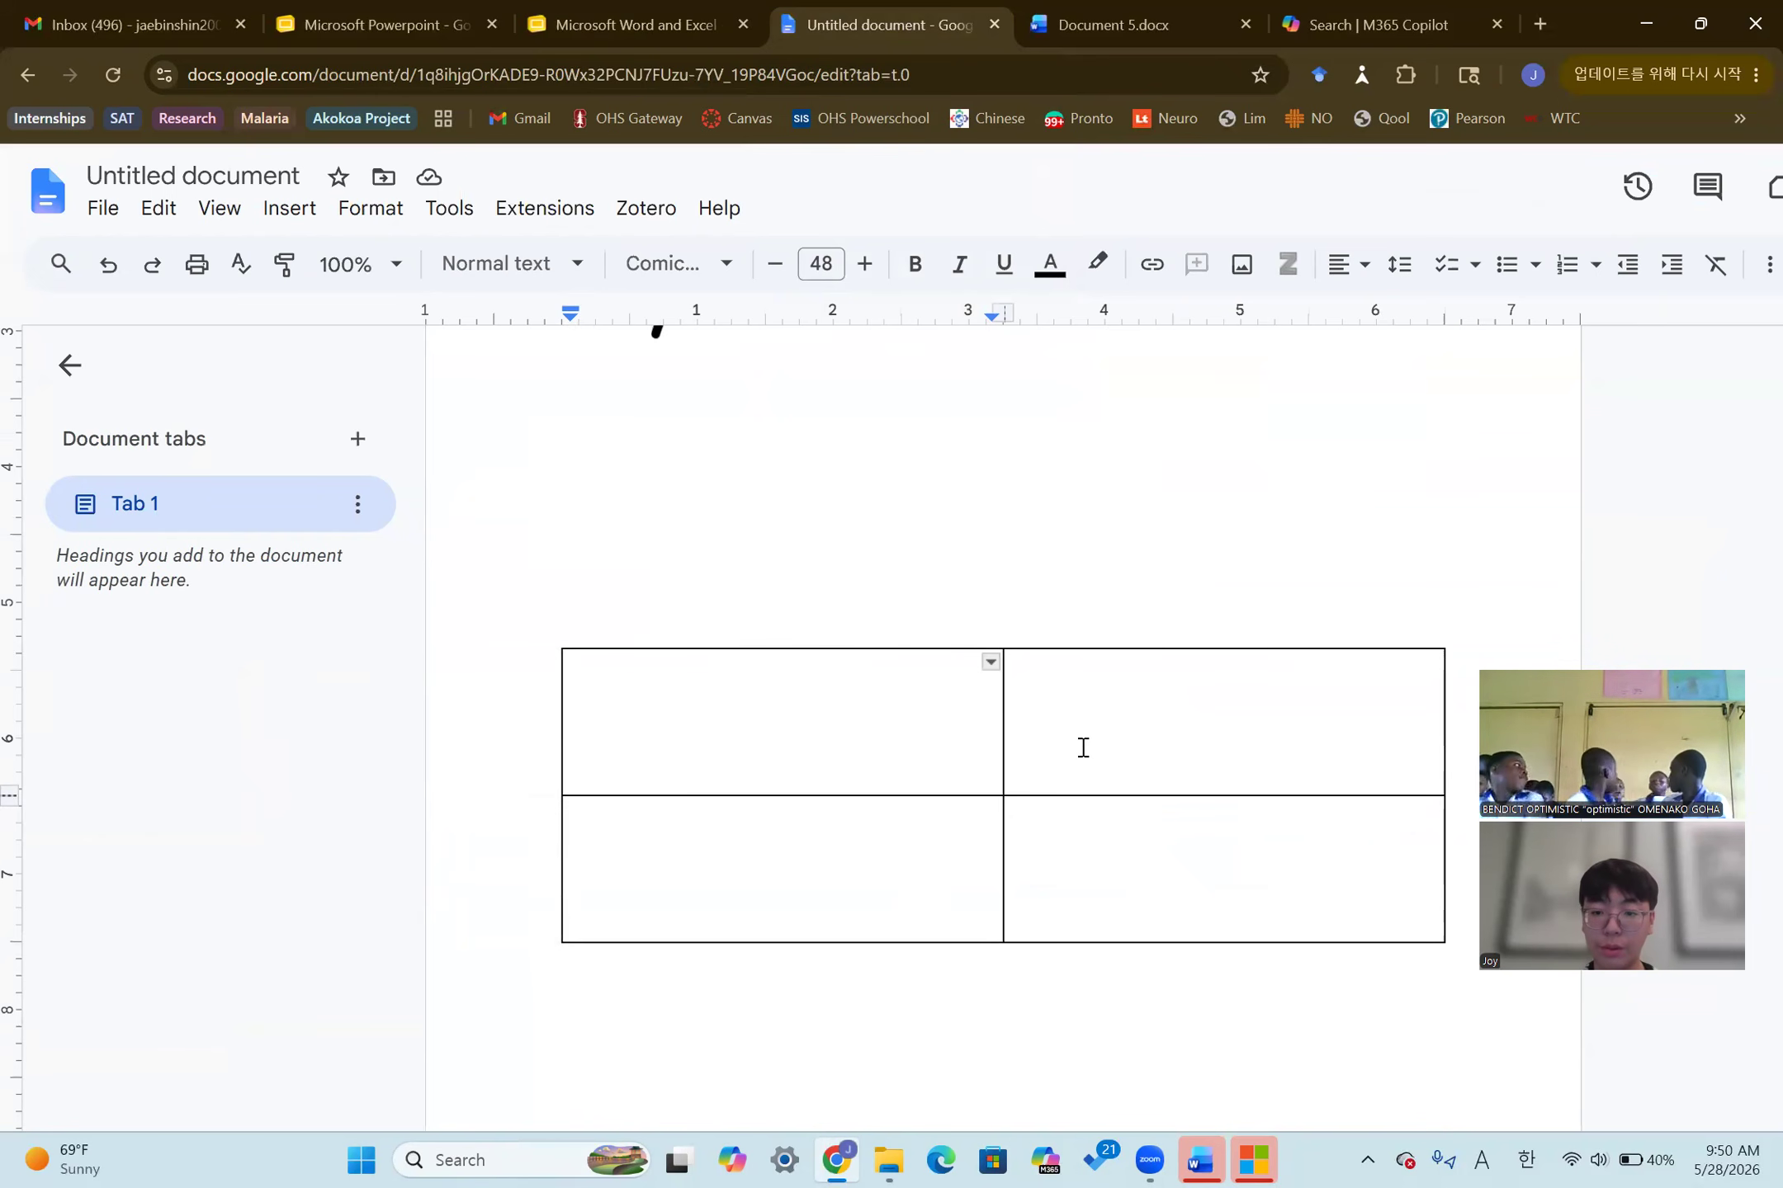
scroll(1065, 724, "up", 3)
scroll(1056, 712, "down", 3)
scroll(1056, 712, "up", 2)
scroll(1057, 712, "down", 4)
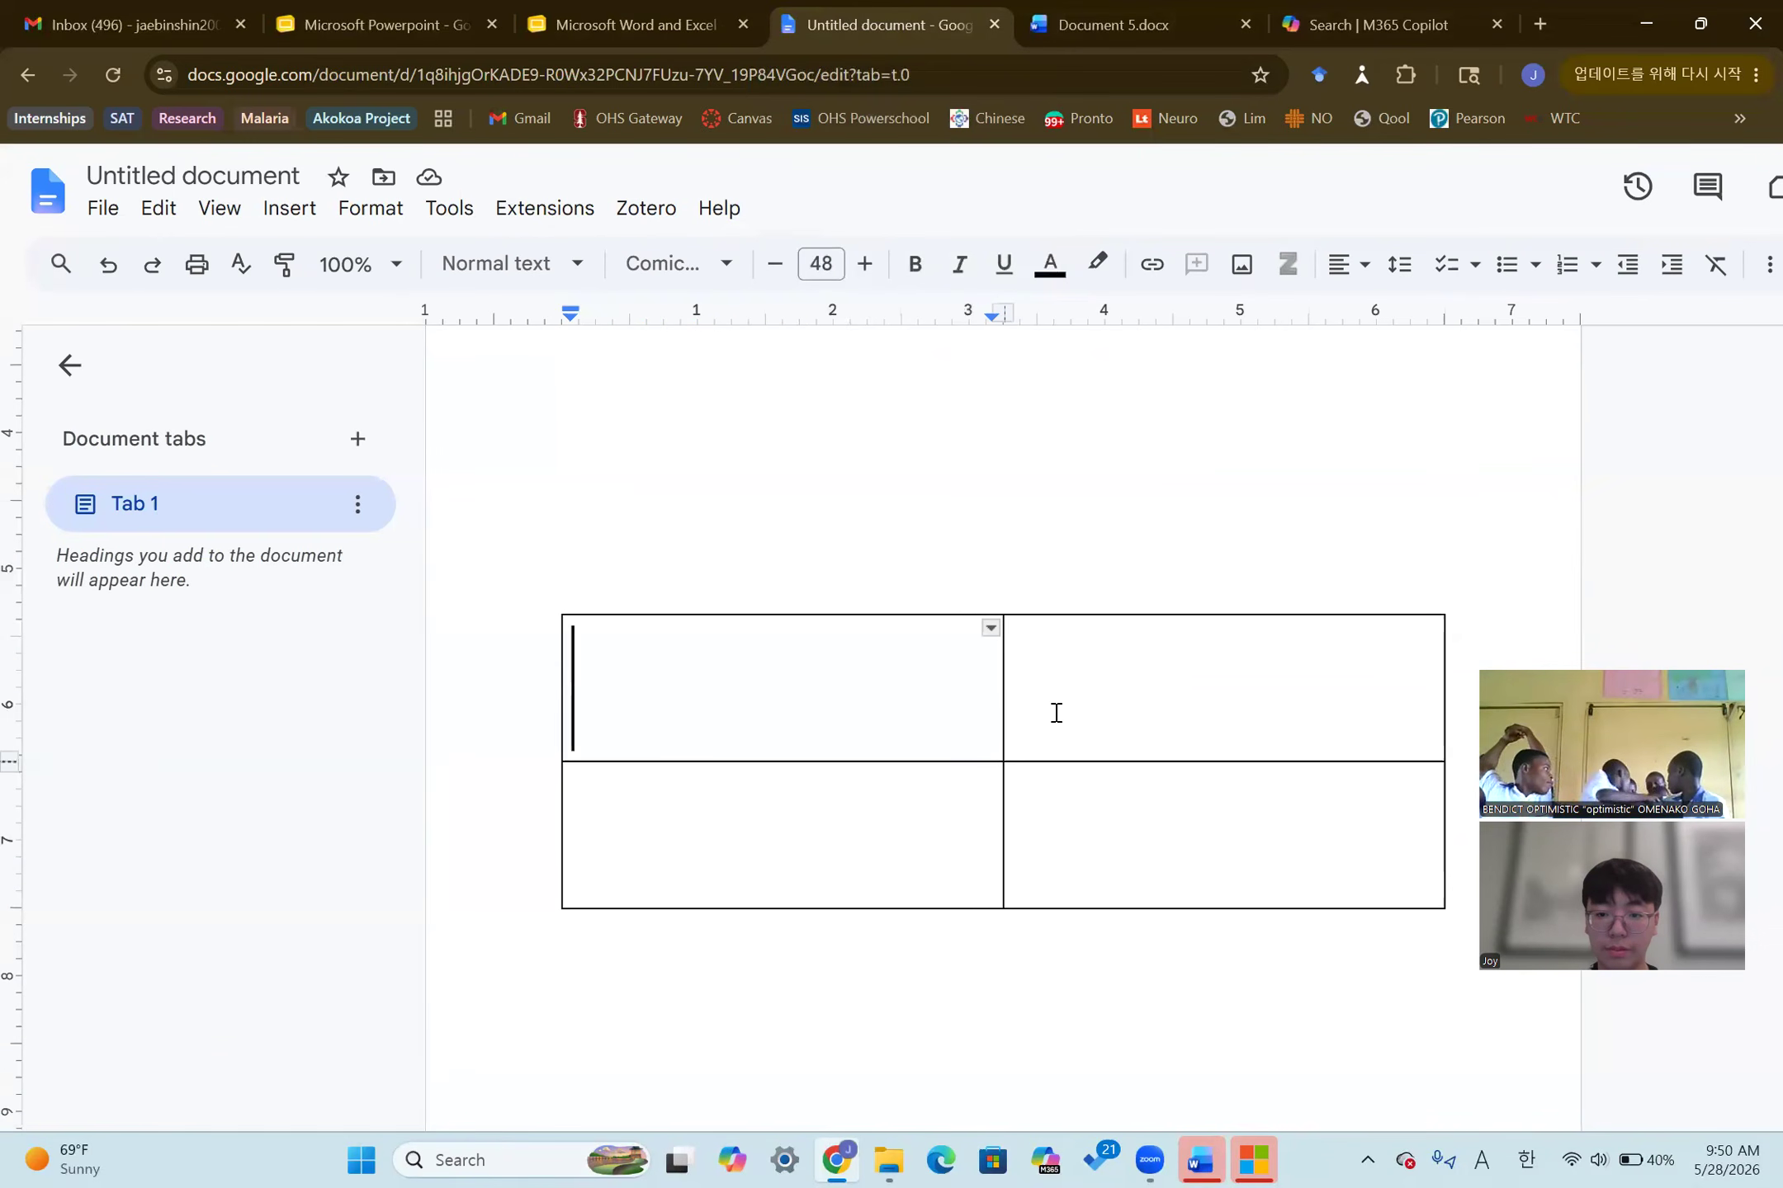
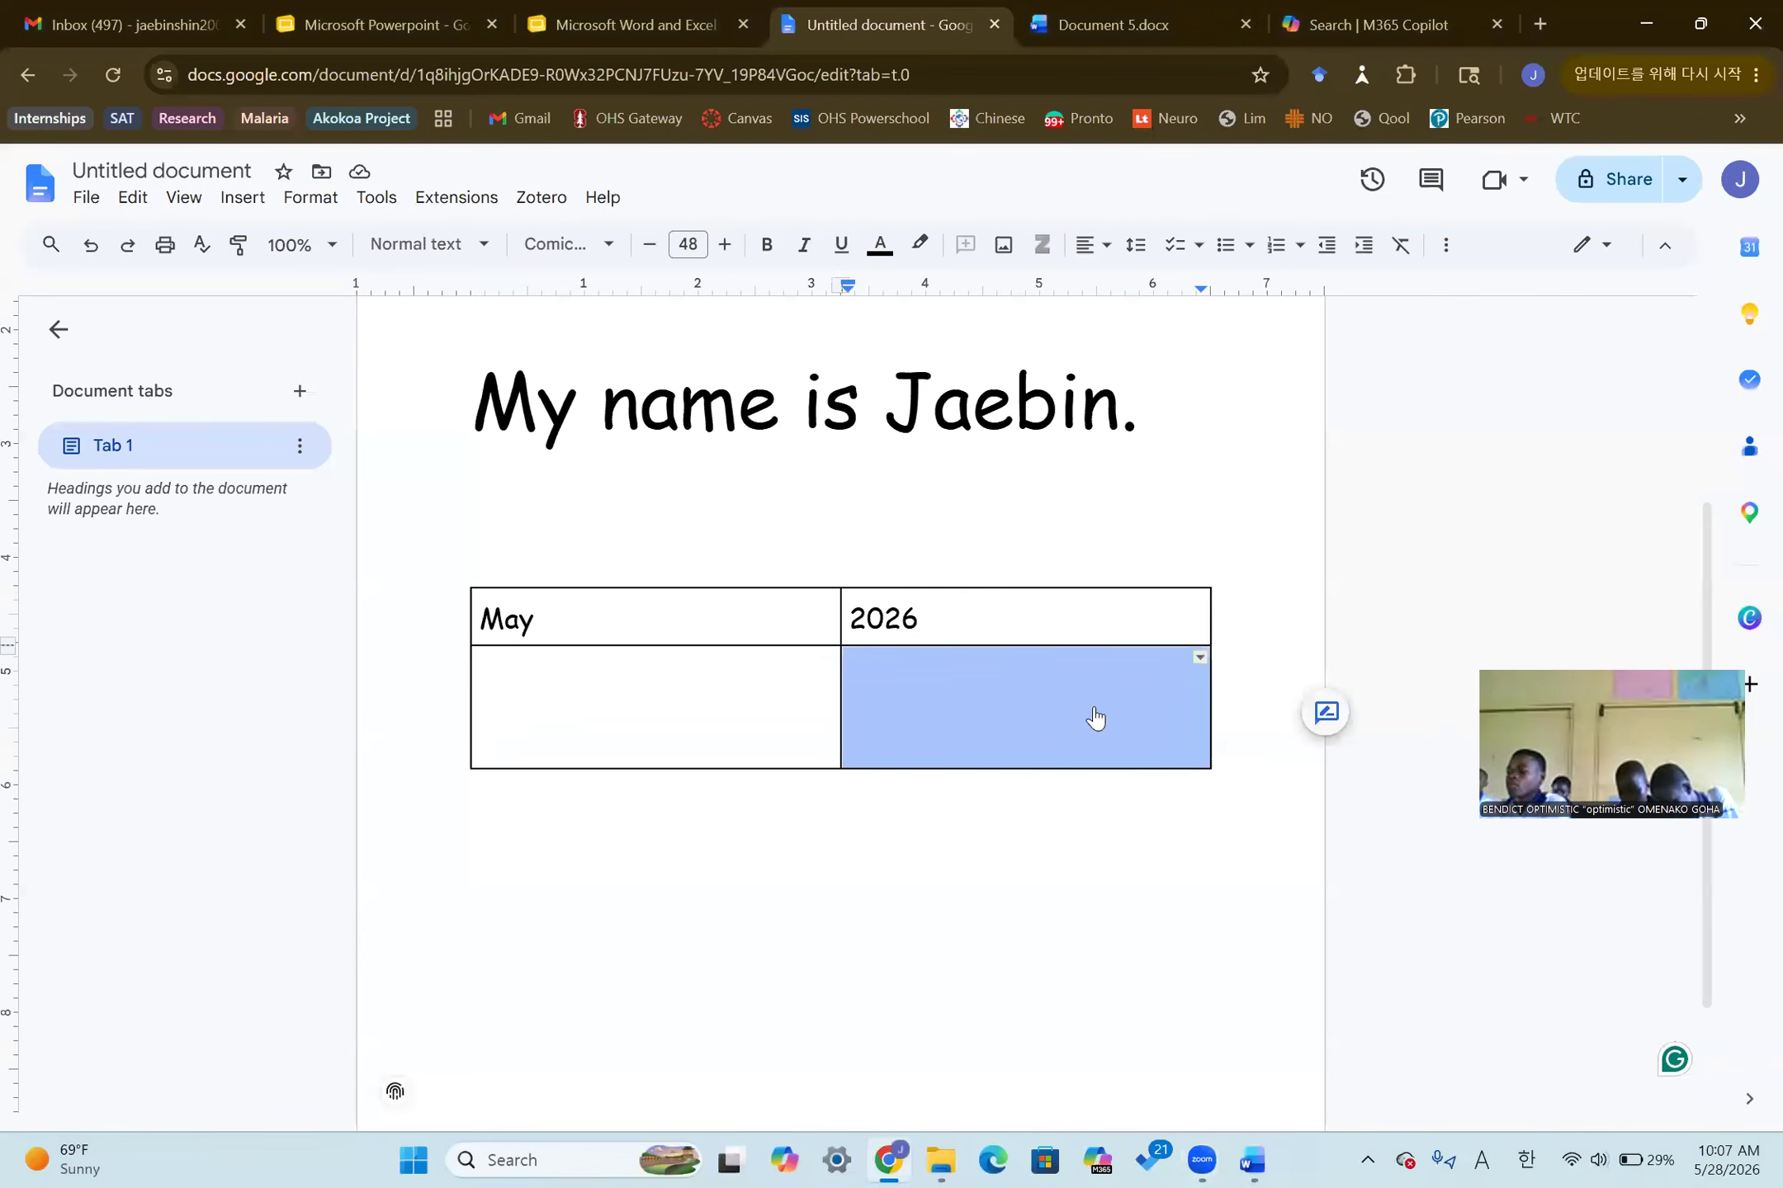
Fill the table's second row with "June" in the first cell and "2026" in the second
left_click(691, 723)
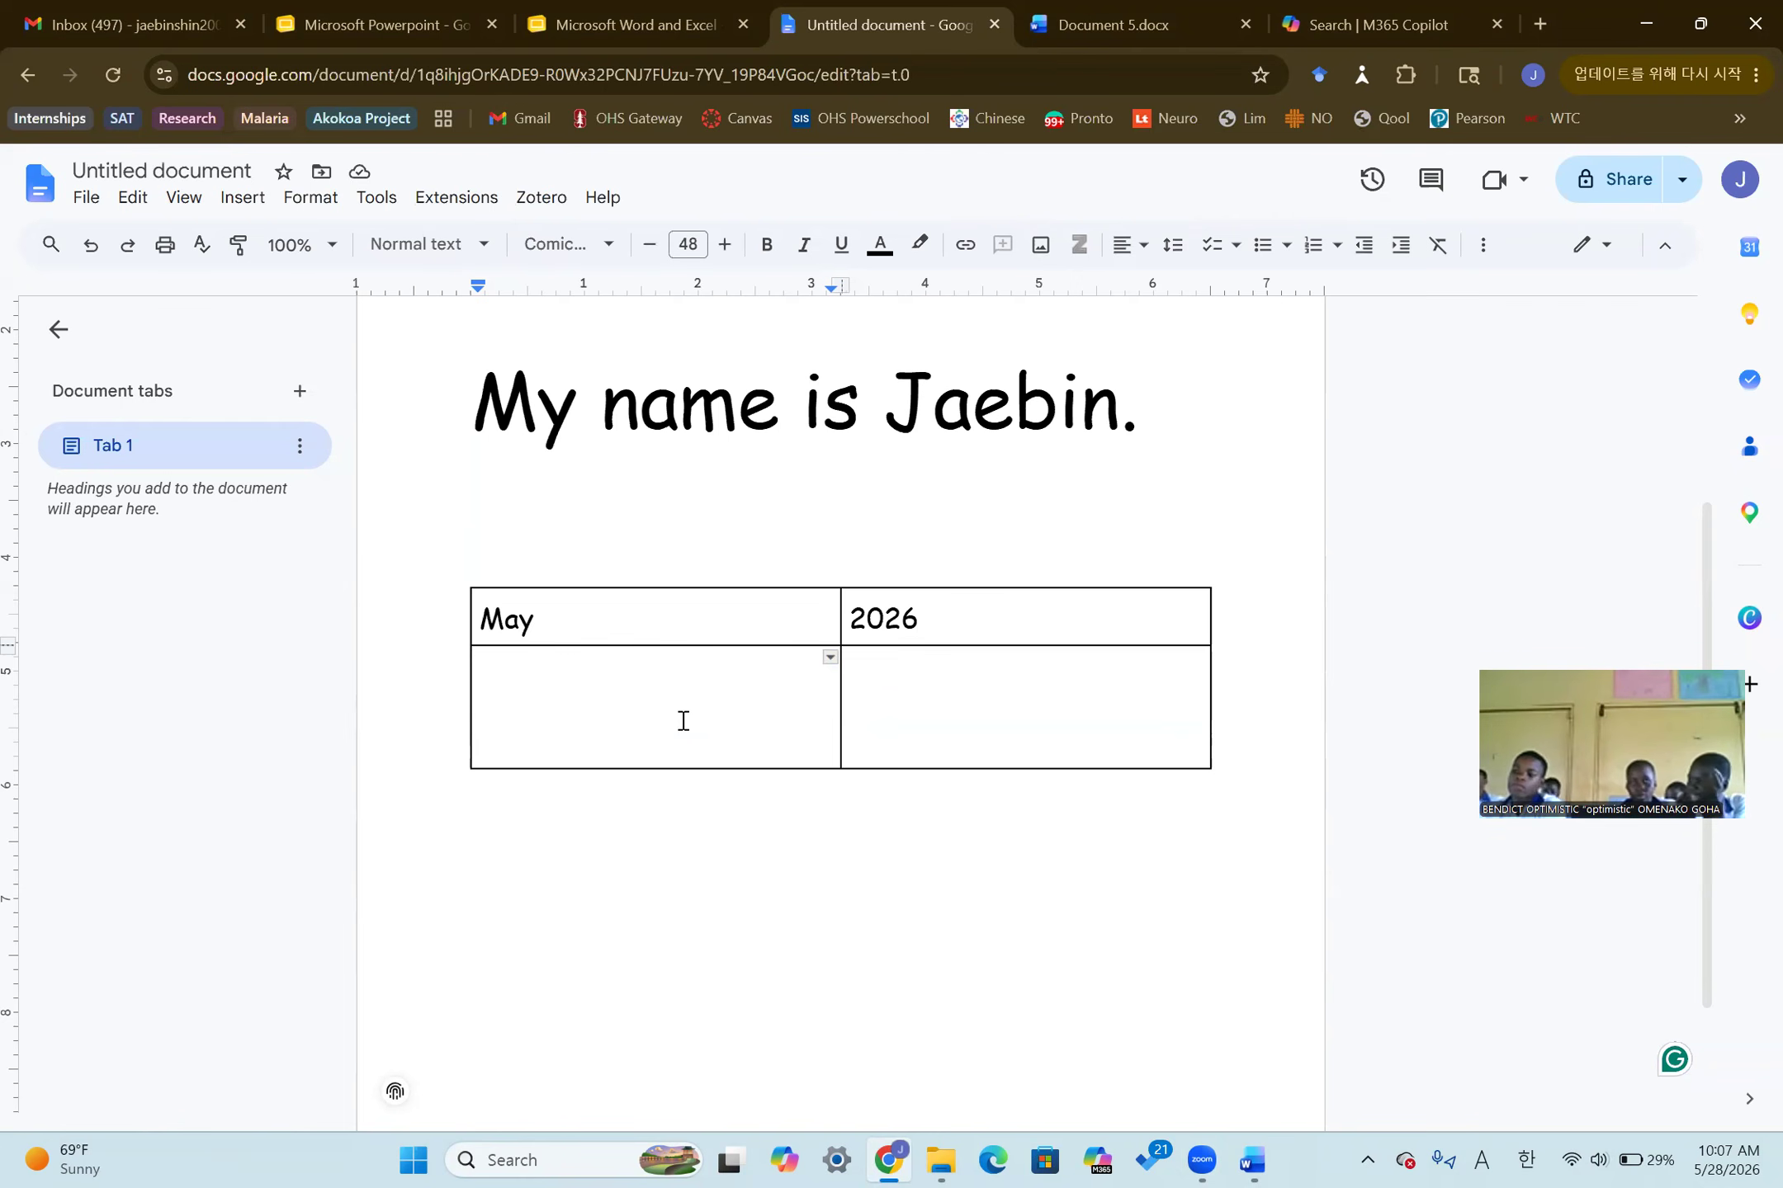
type("June")
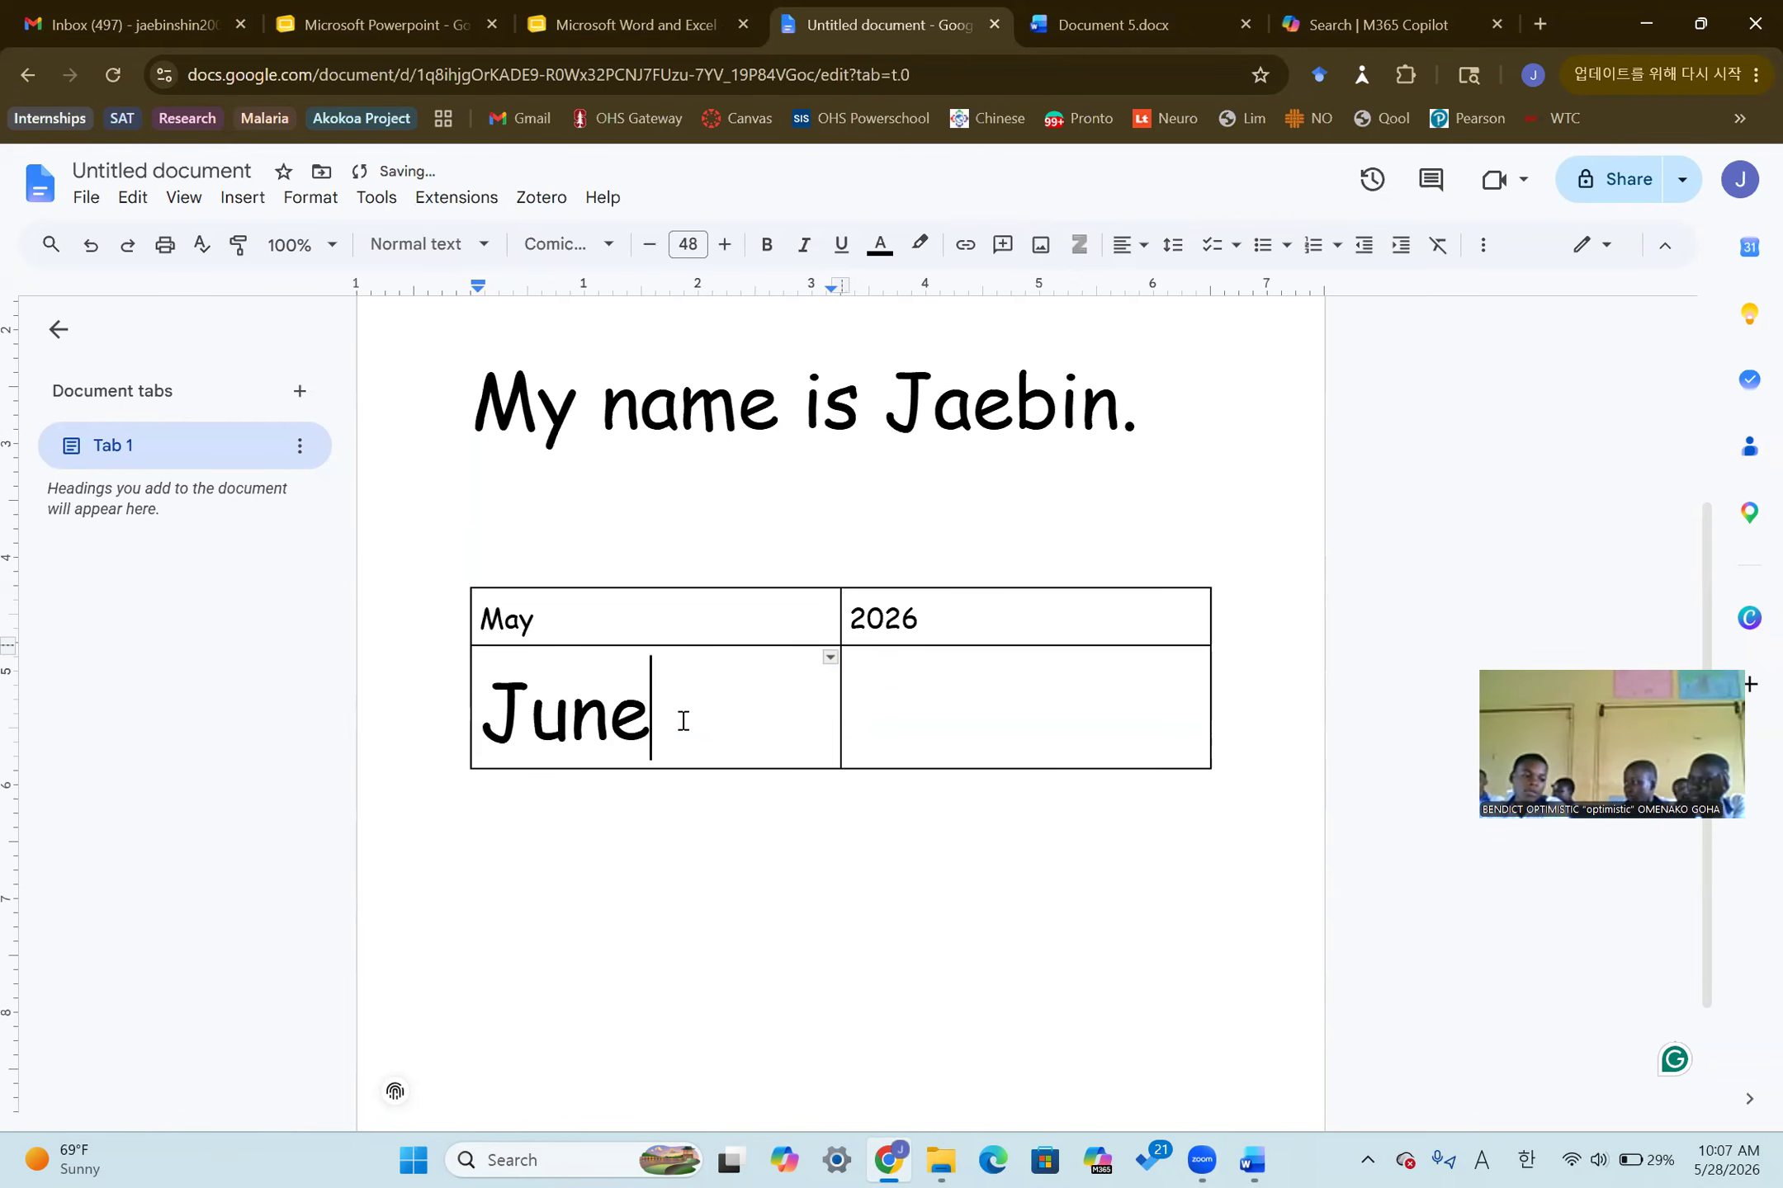
left_click(951, 729)
type("2026")
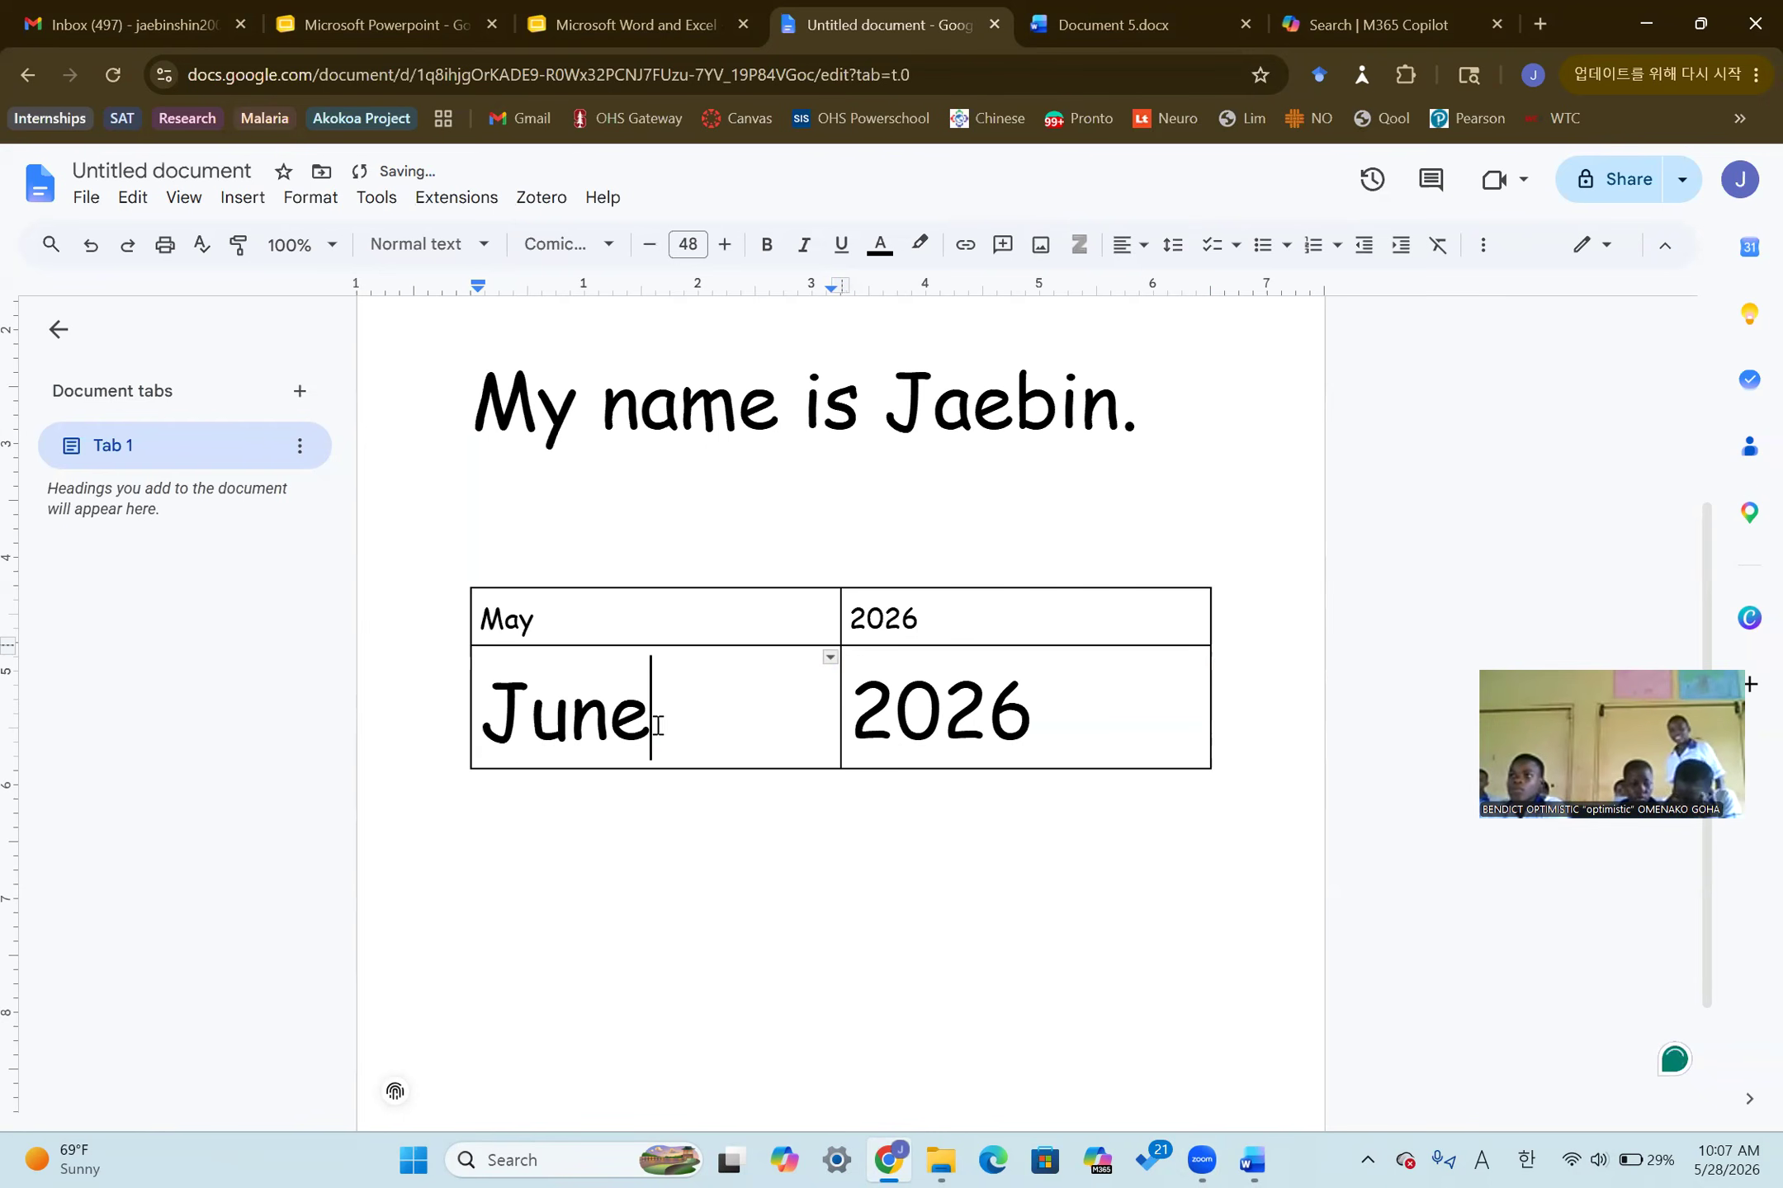
Set the font size of "June" and "2026" in the table's second row to 18
left_click_drag(656, 723, 430, 709)
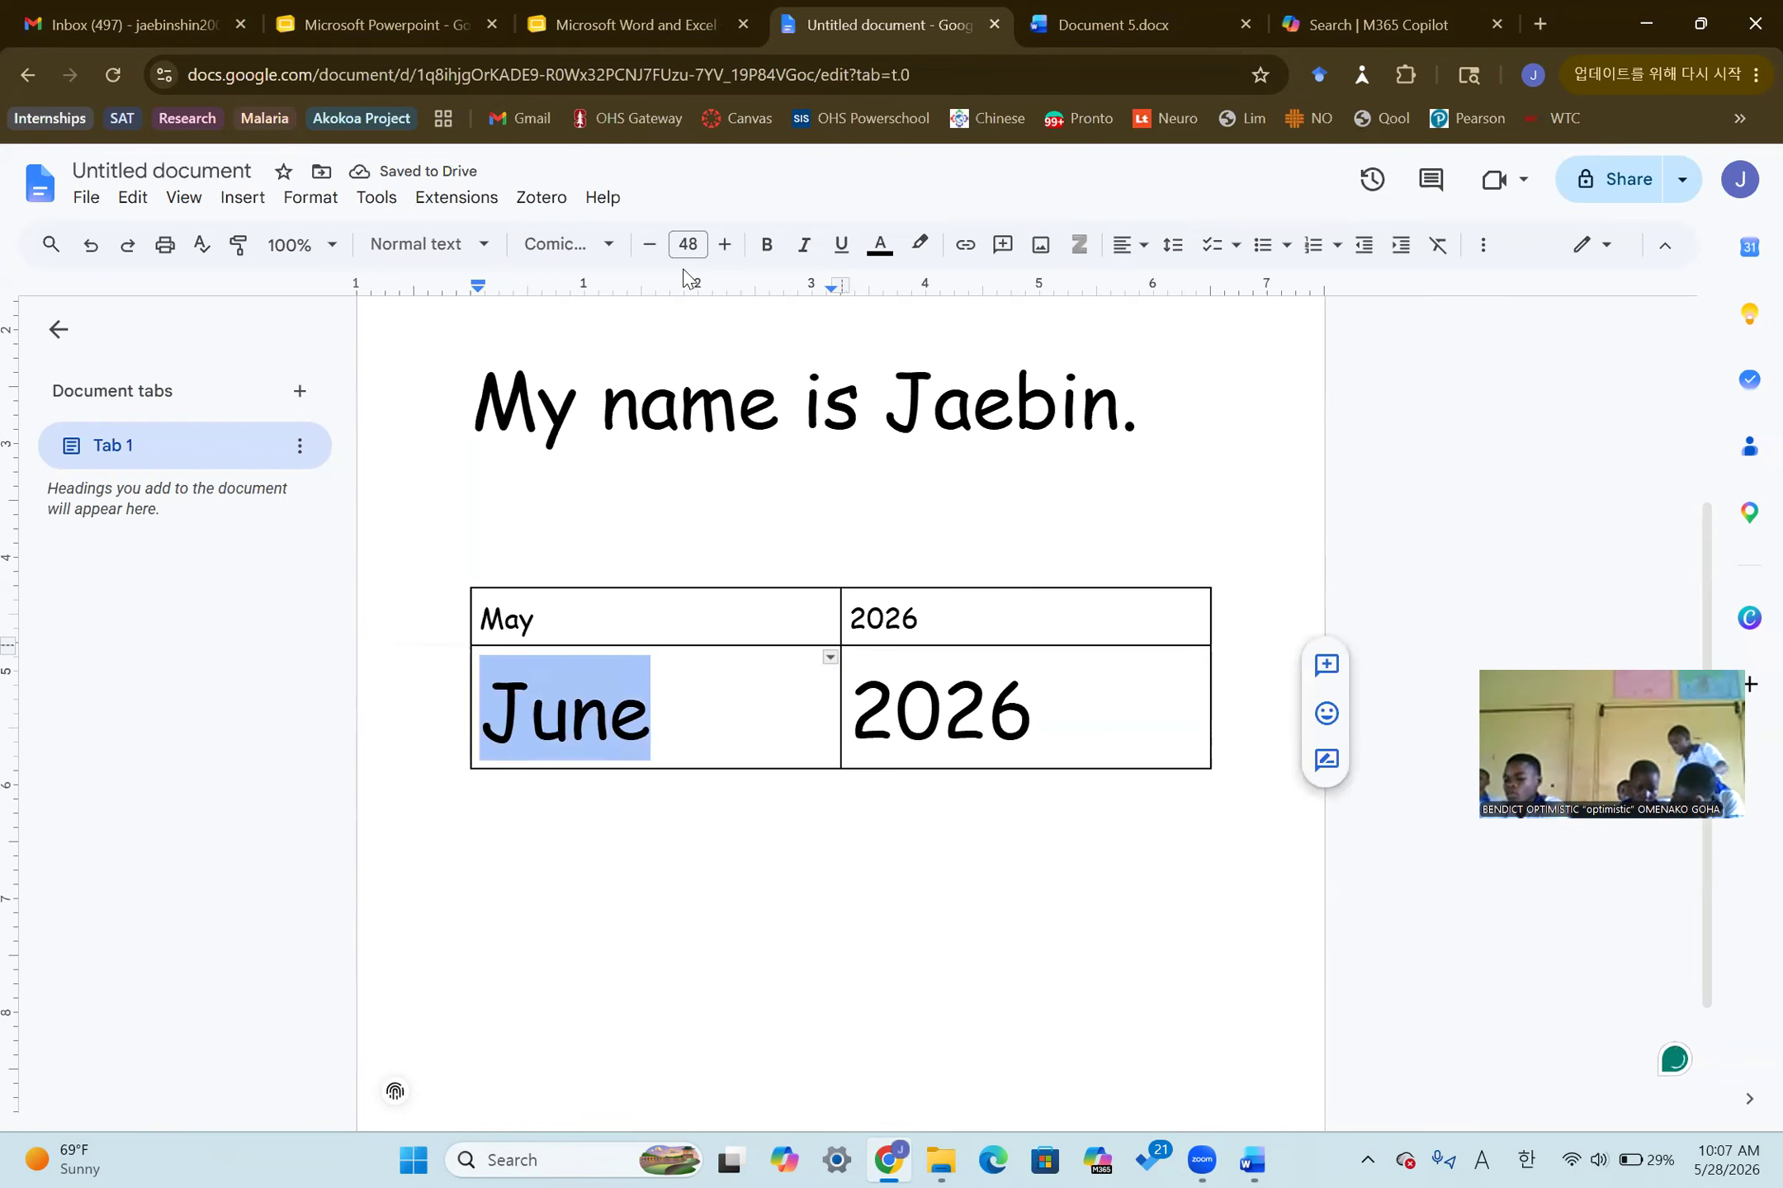
left_click(692, 244)
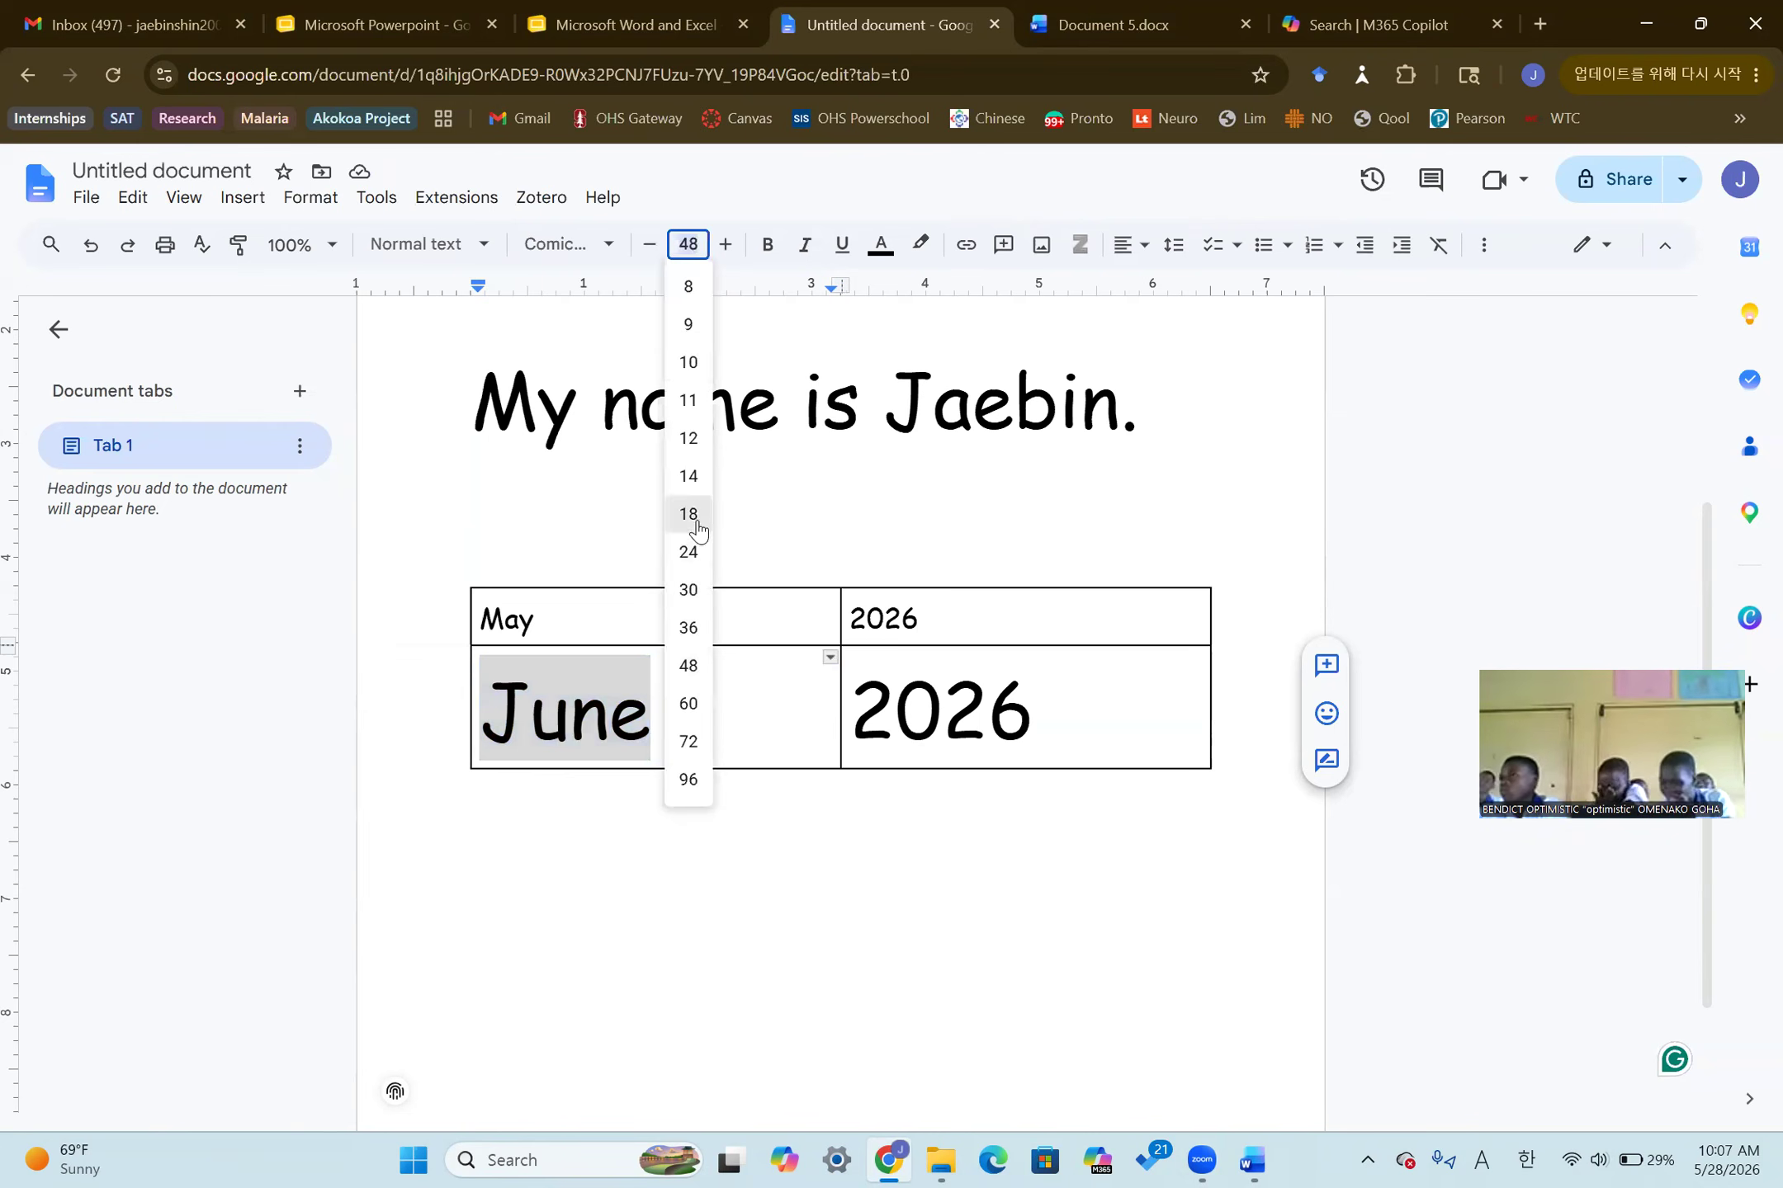
left_click_drag(1089, 710, 847, 710)
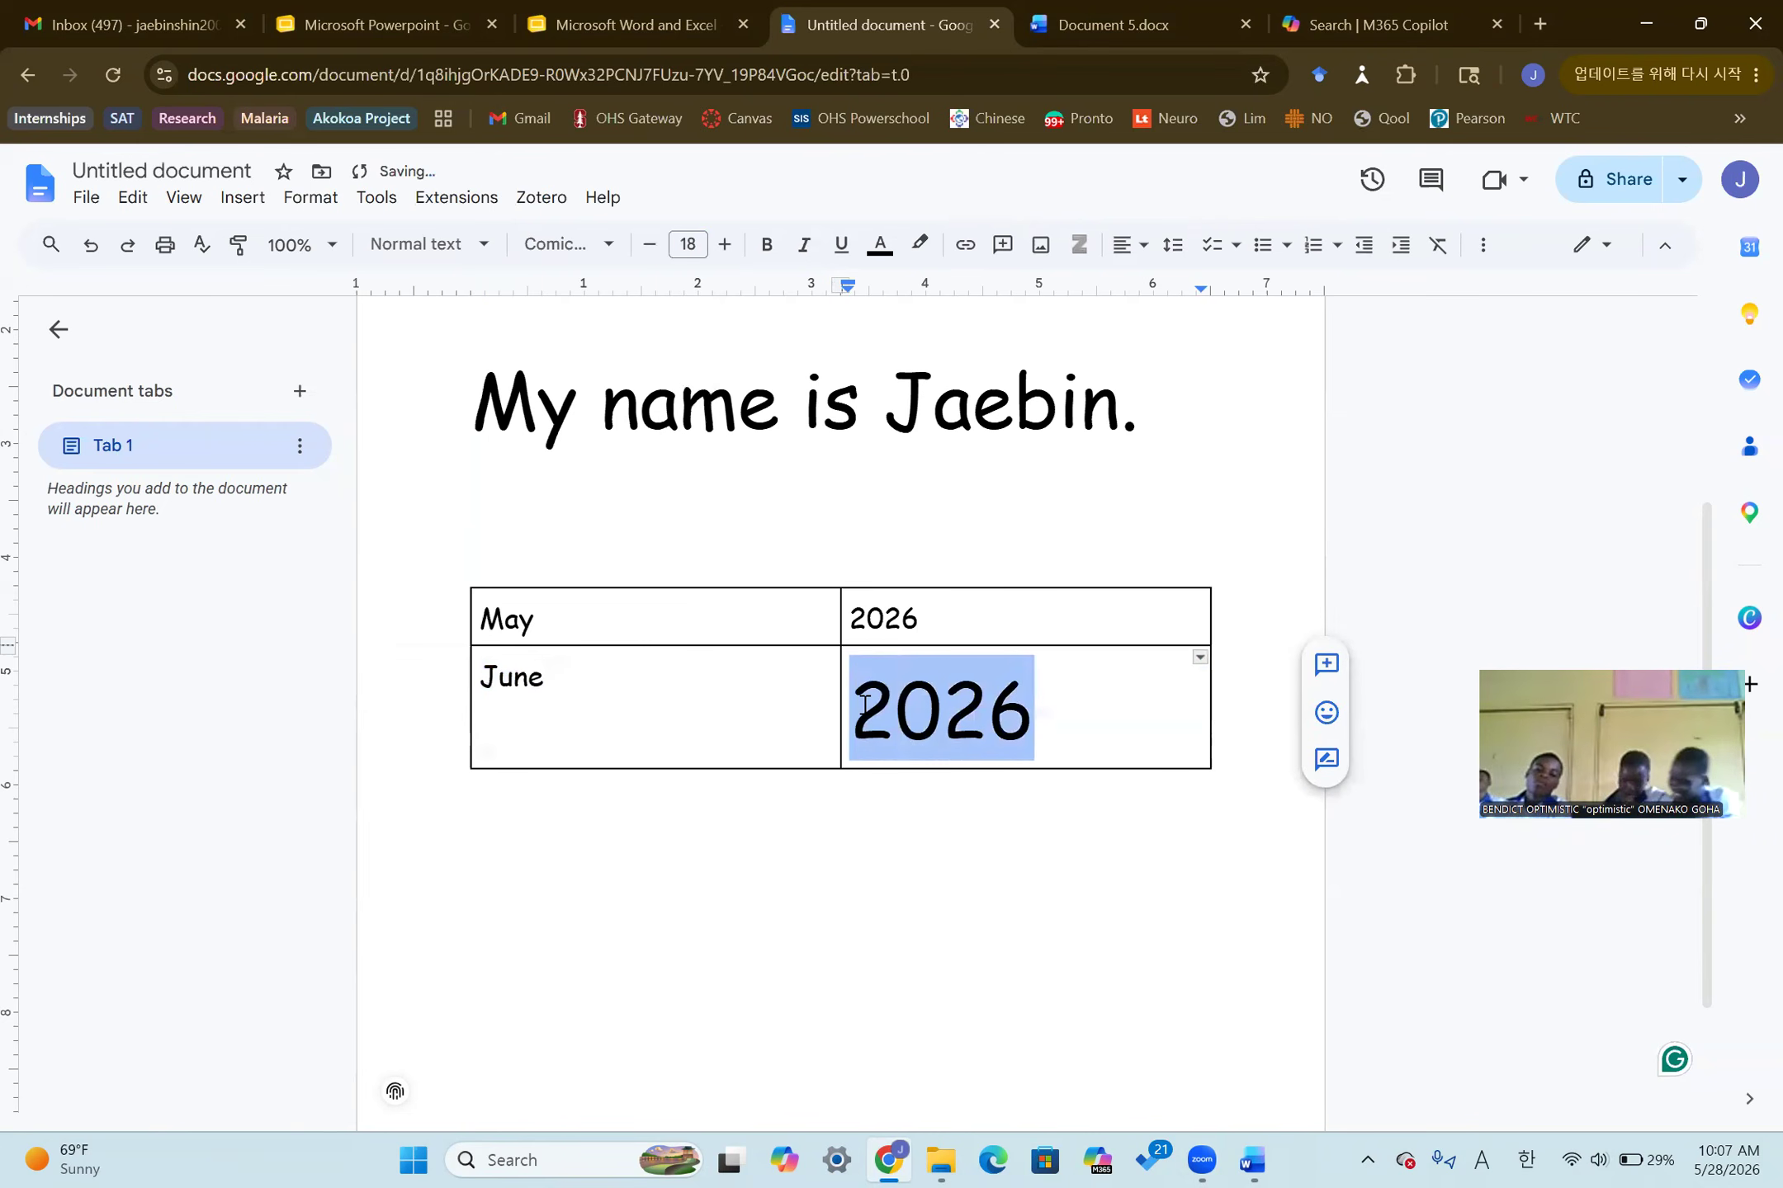
left_click(687, 244)
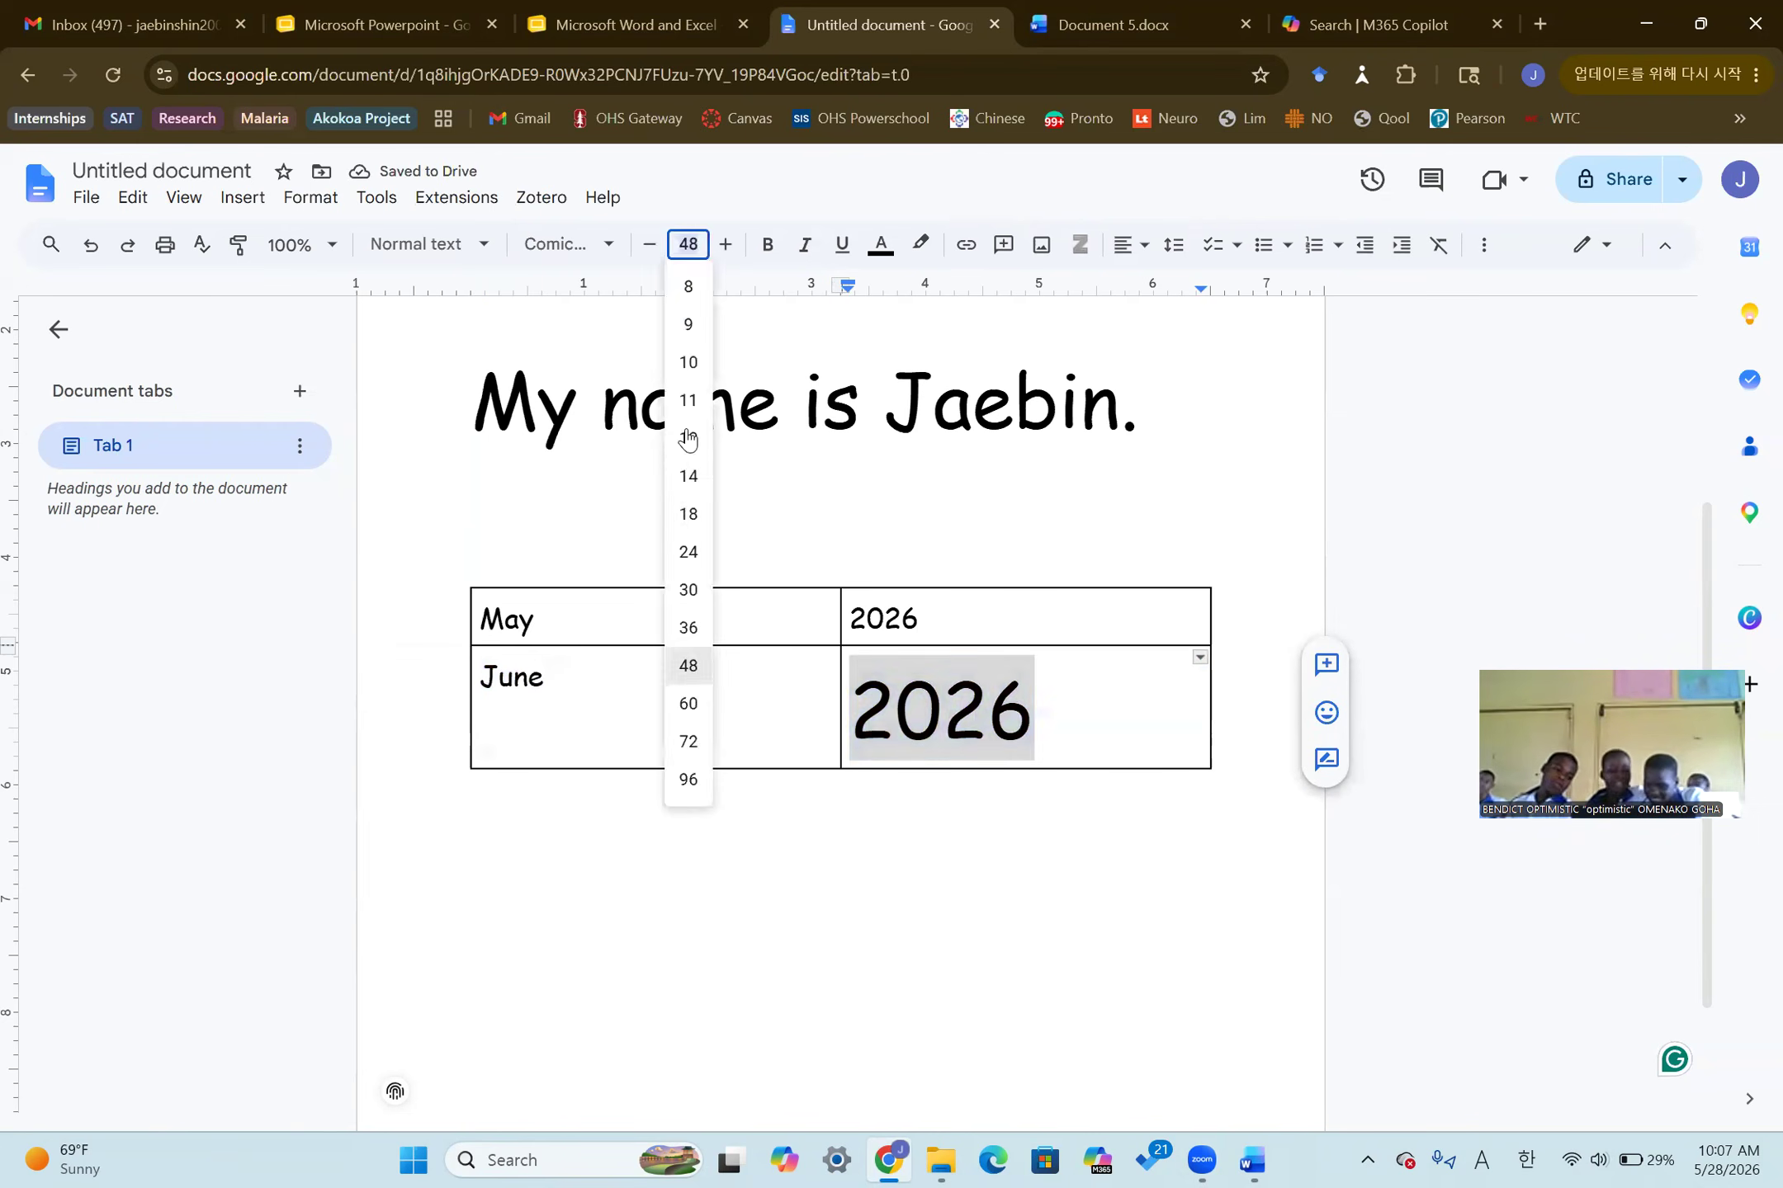
left_click(683, 510)
left_click(975, 662)
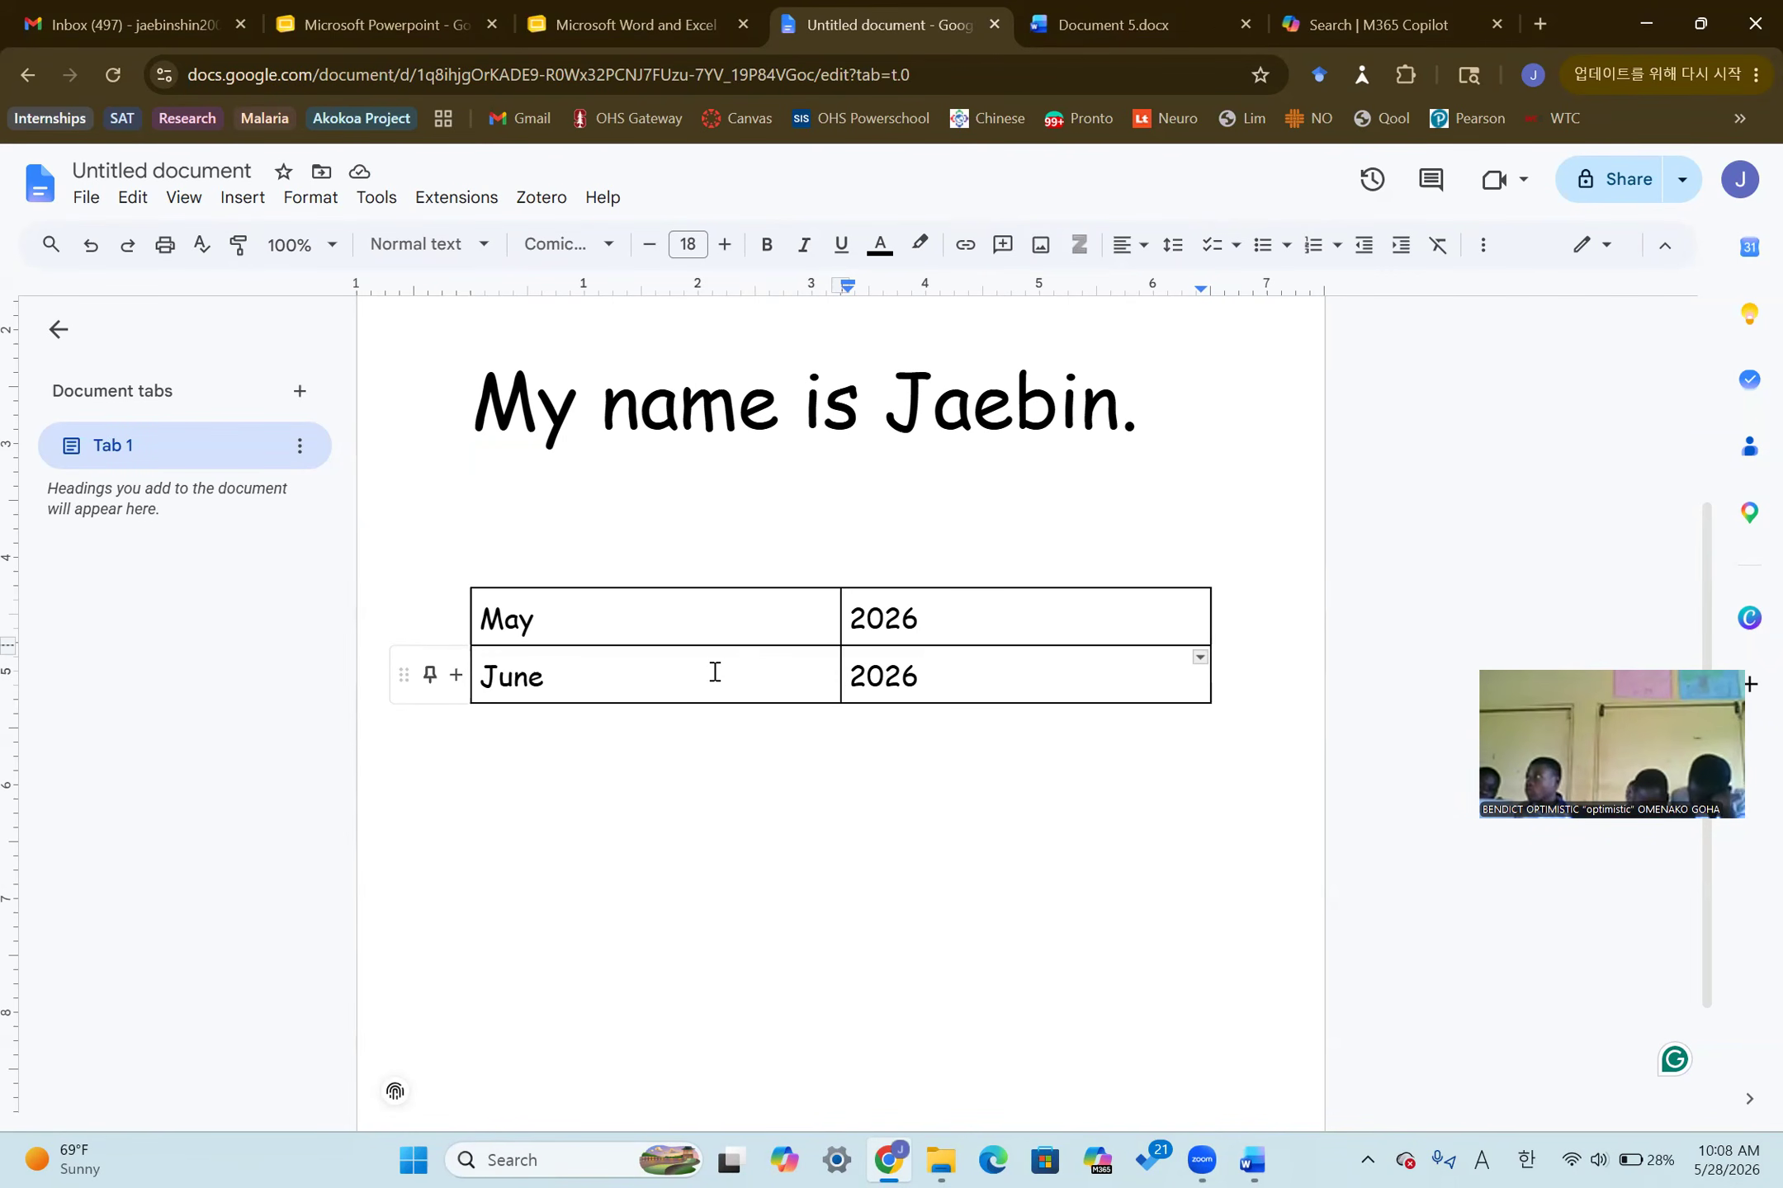
Insert two empty rows below the June row of the table
scroll(711, 671, "down", 2)
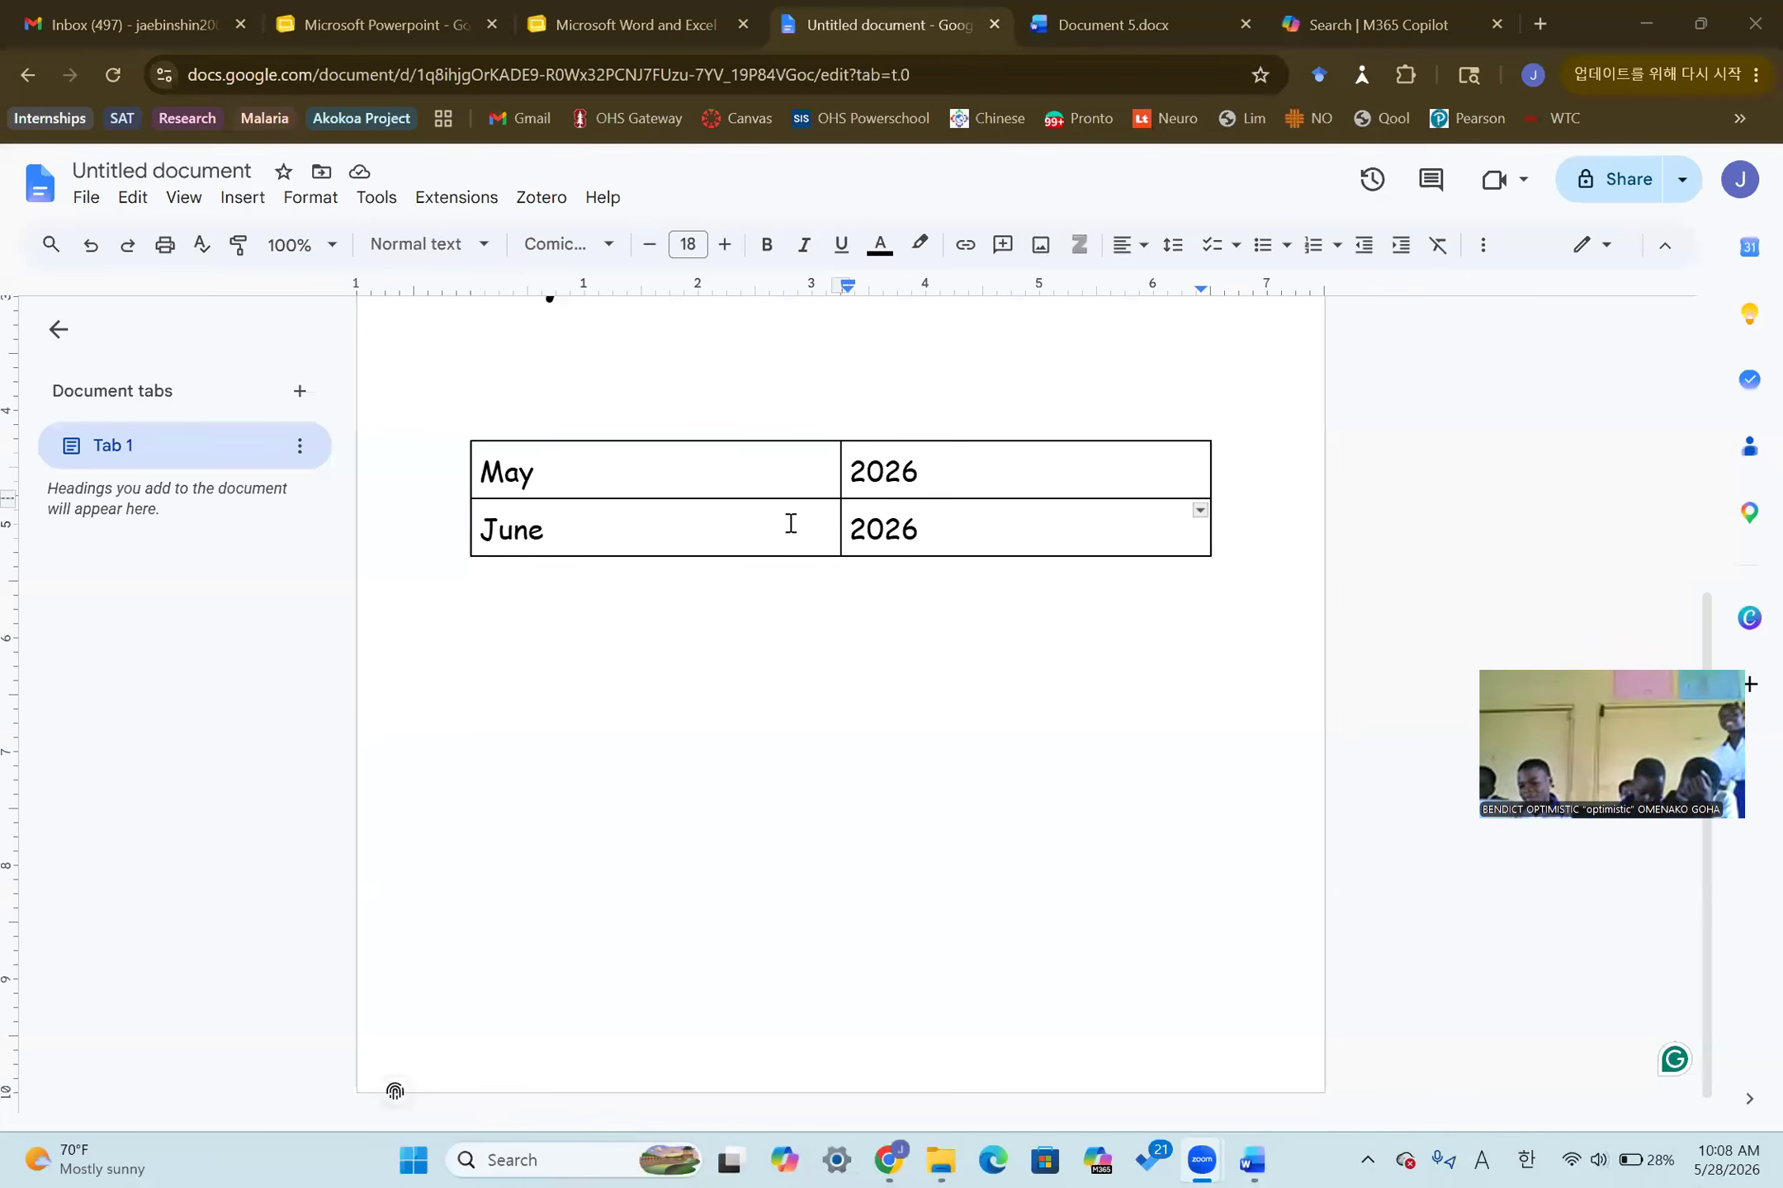
double_click(967, 527)
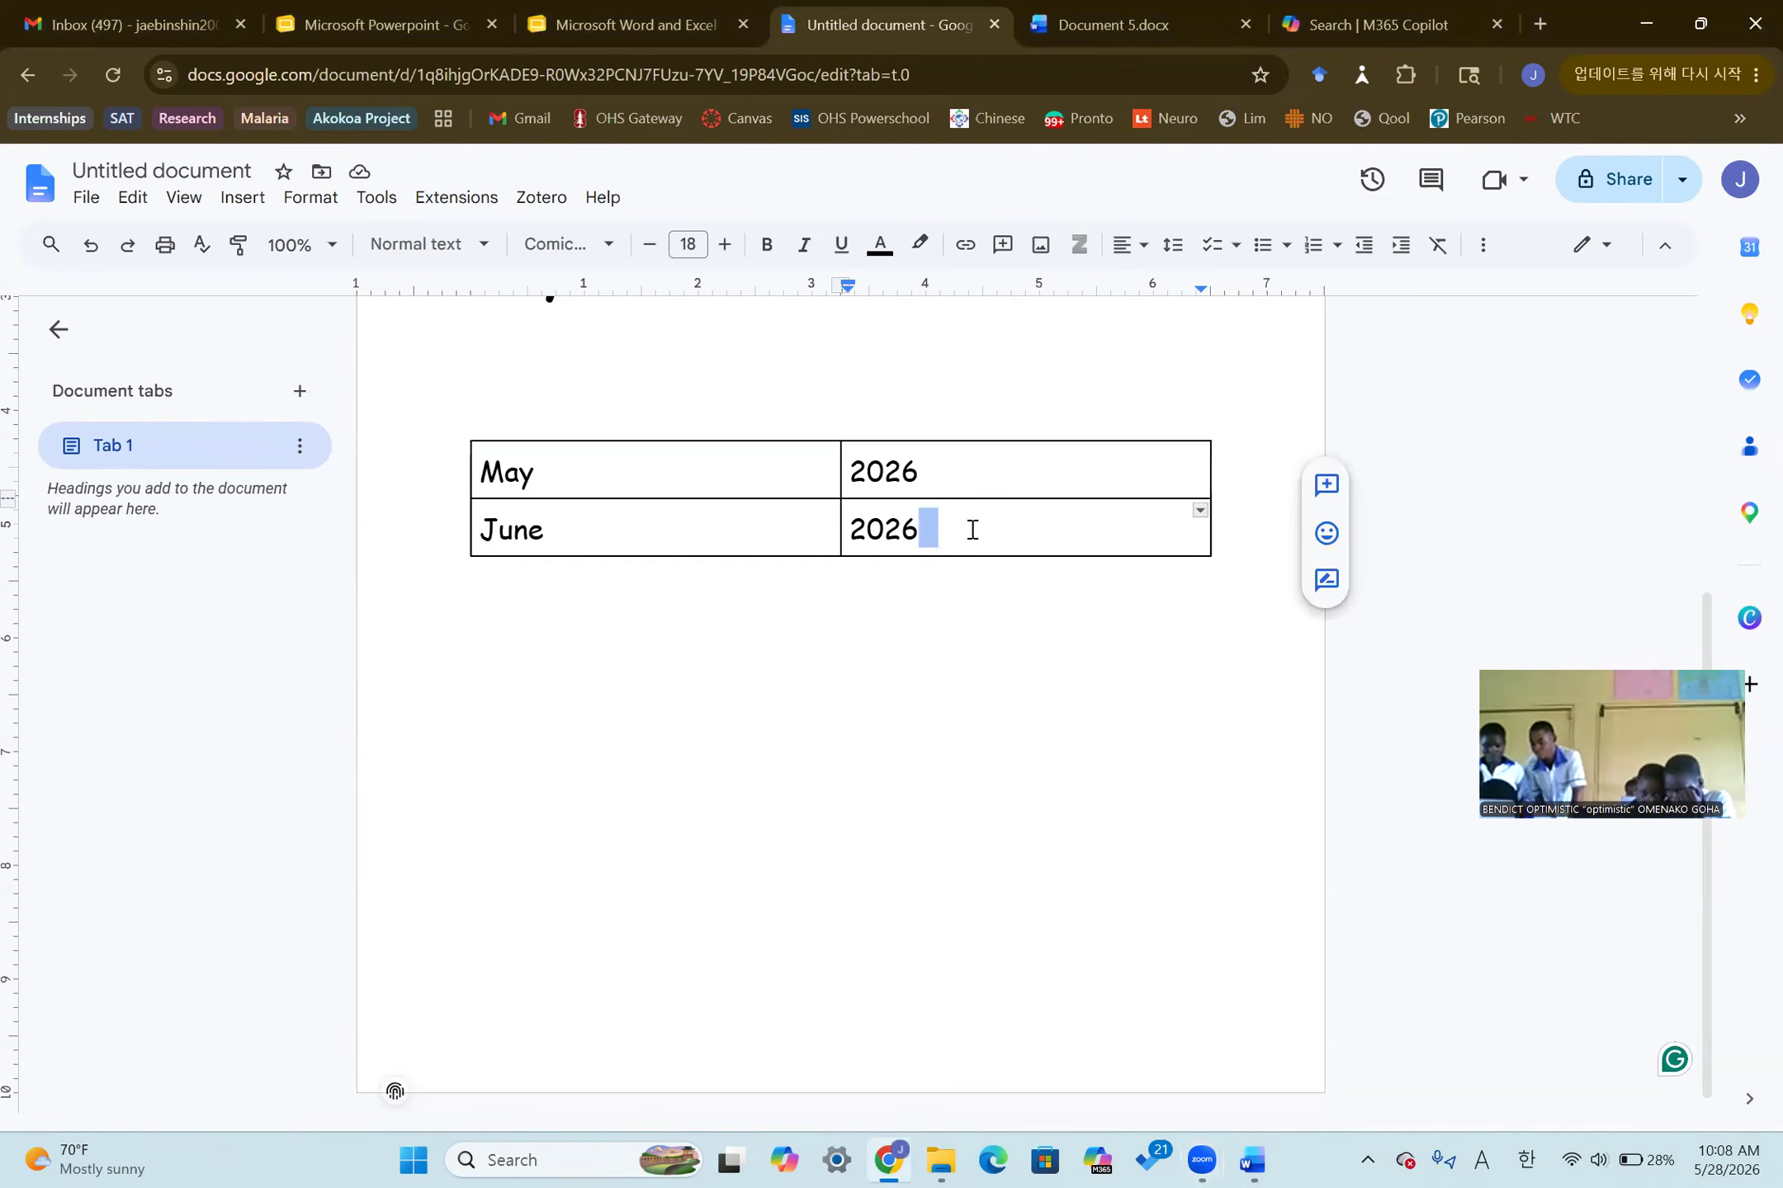
right_click(973, 532)
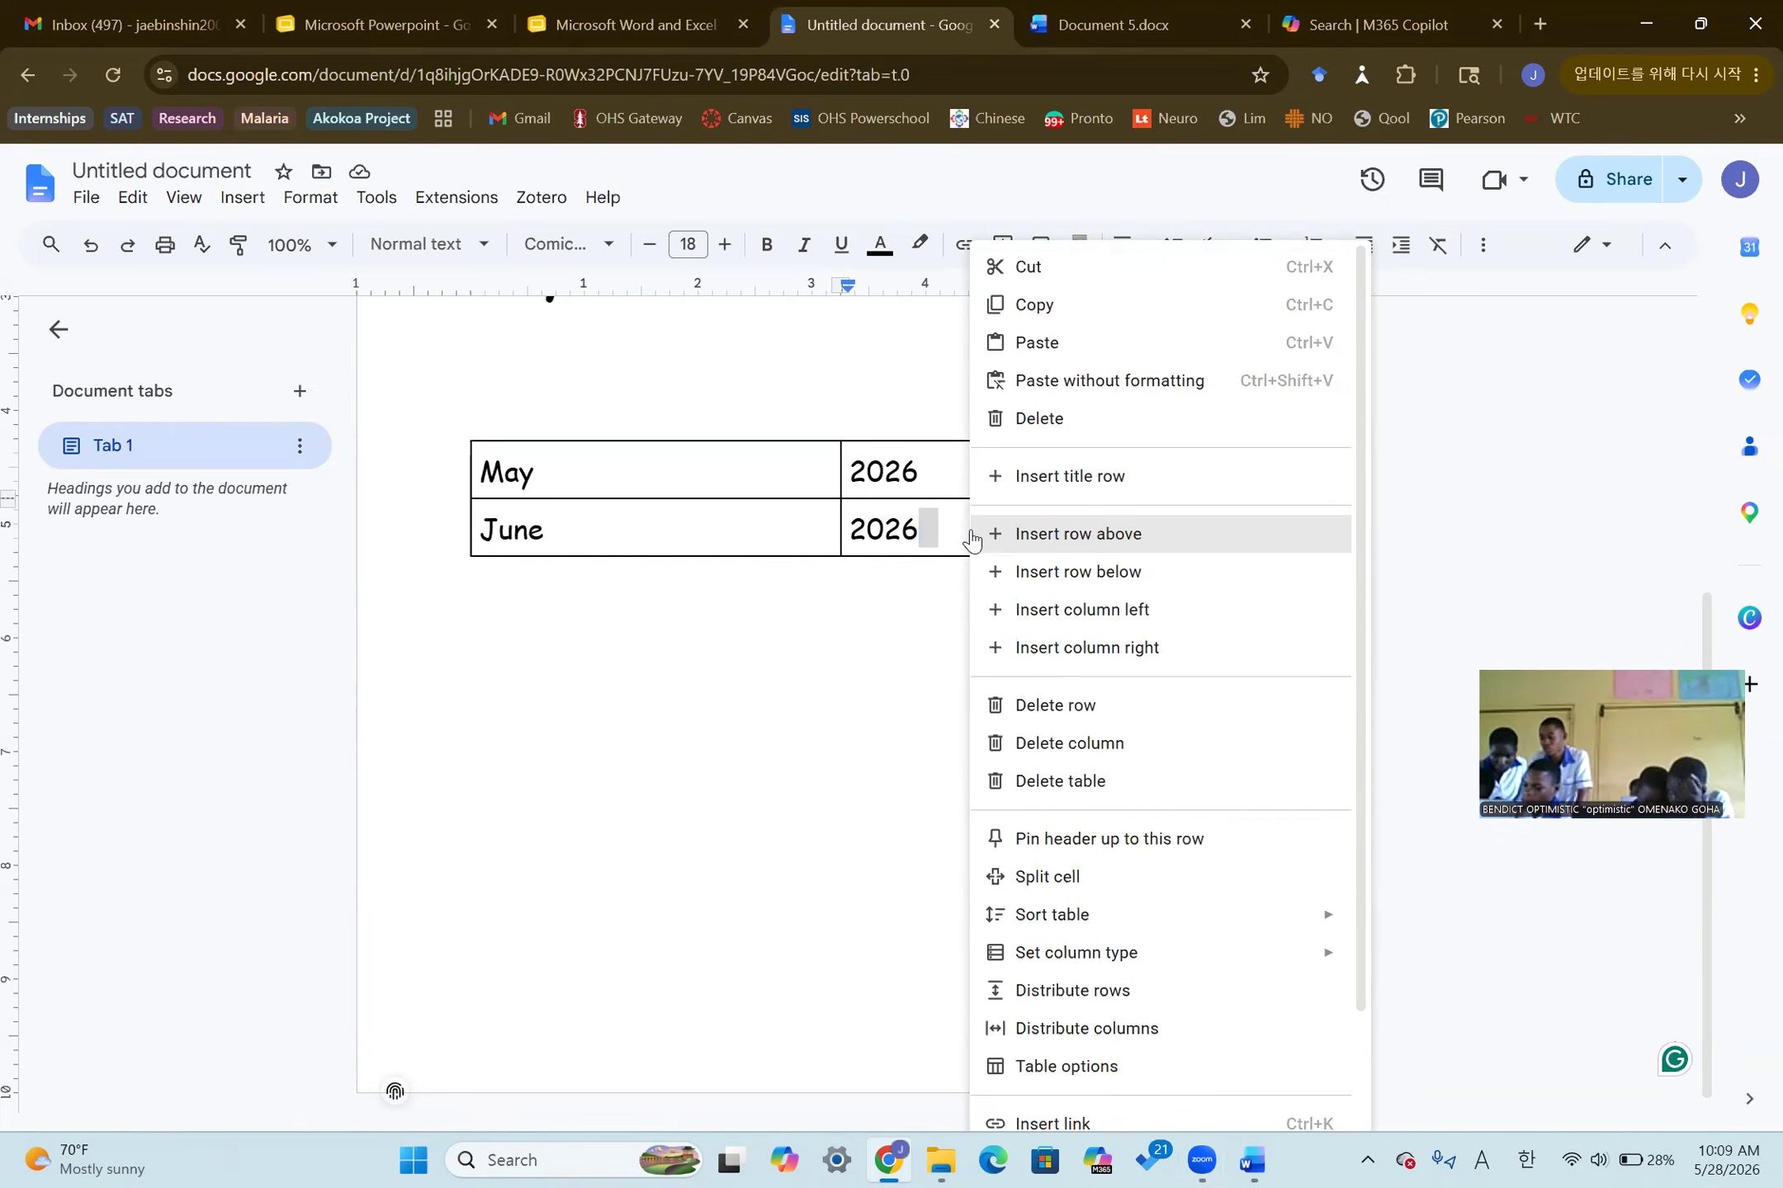
left_click(1047, 572)
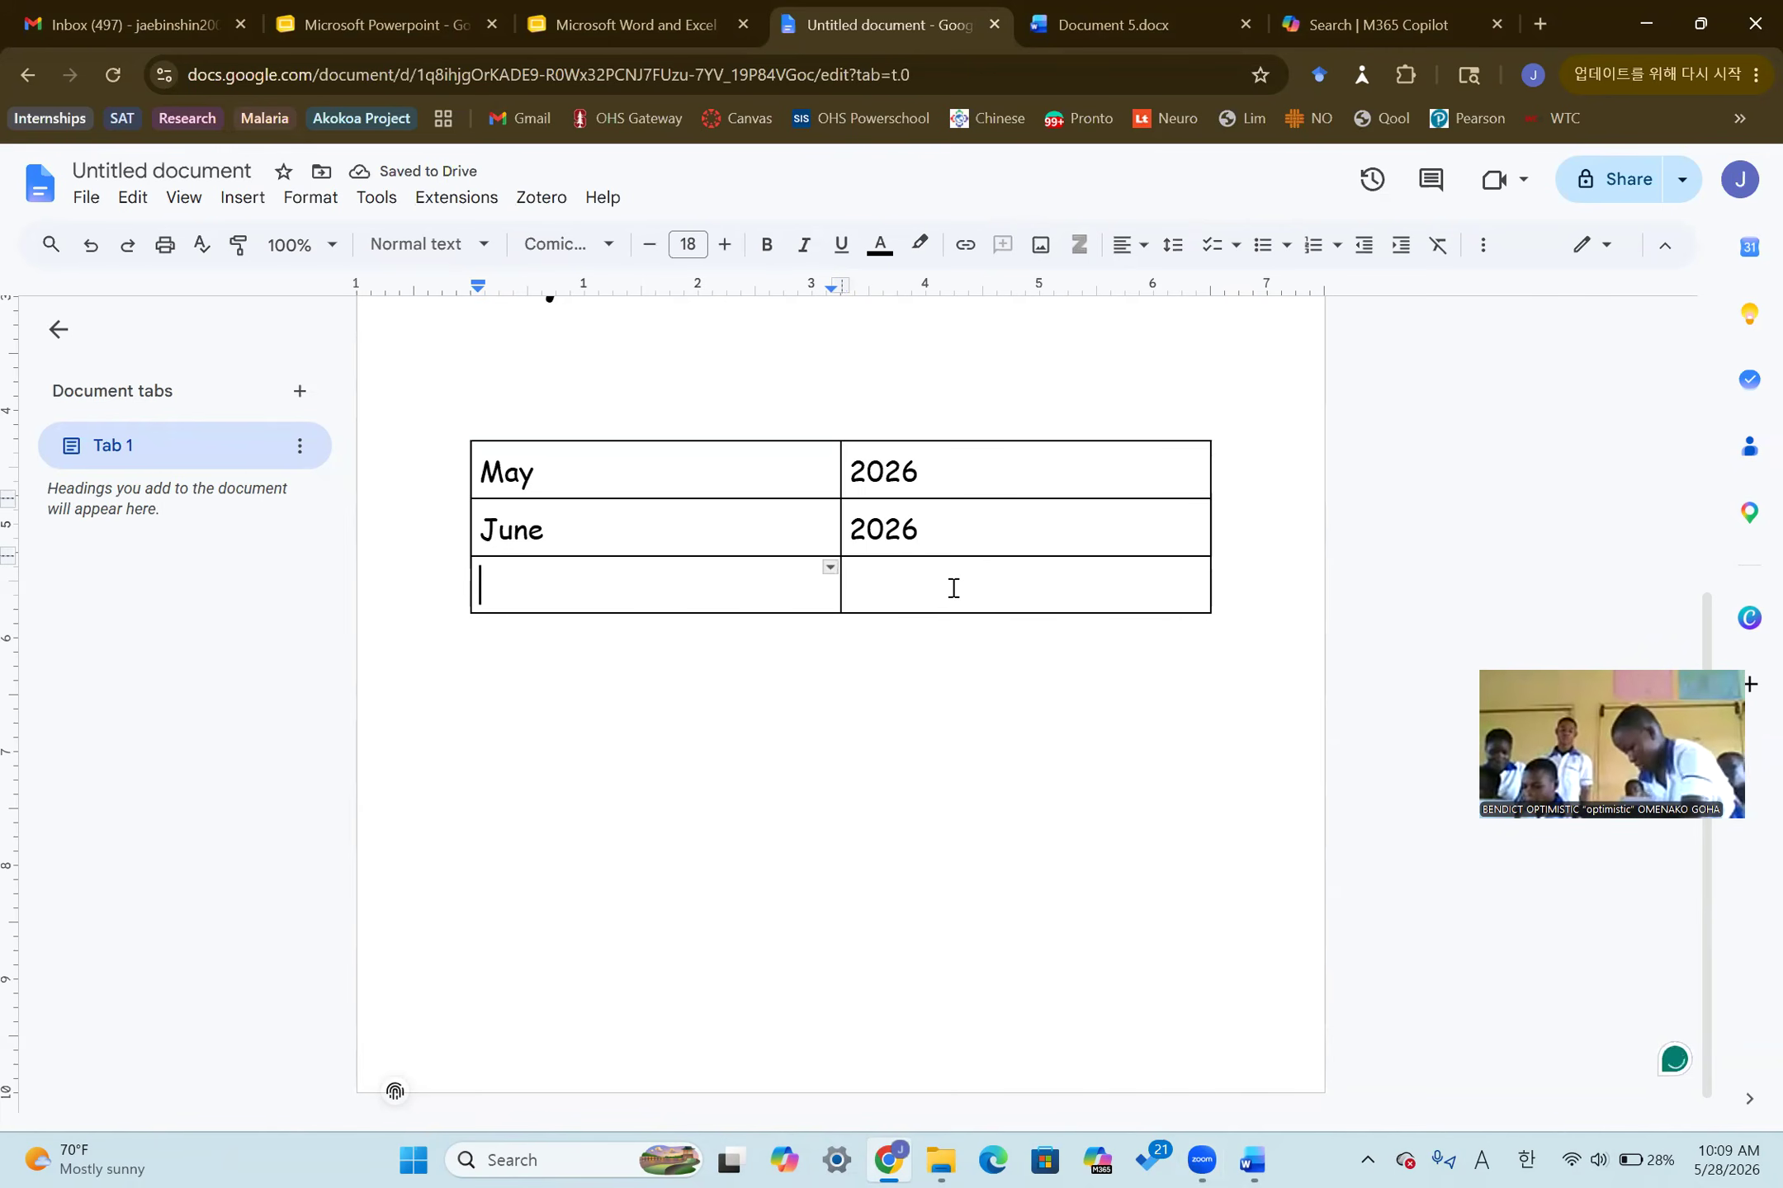
right_click(952, 595)
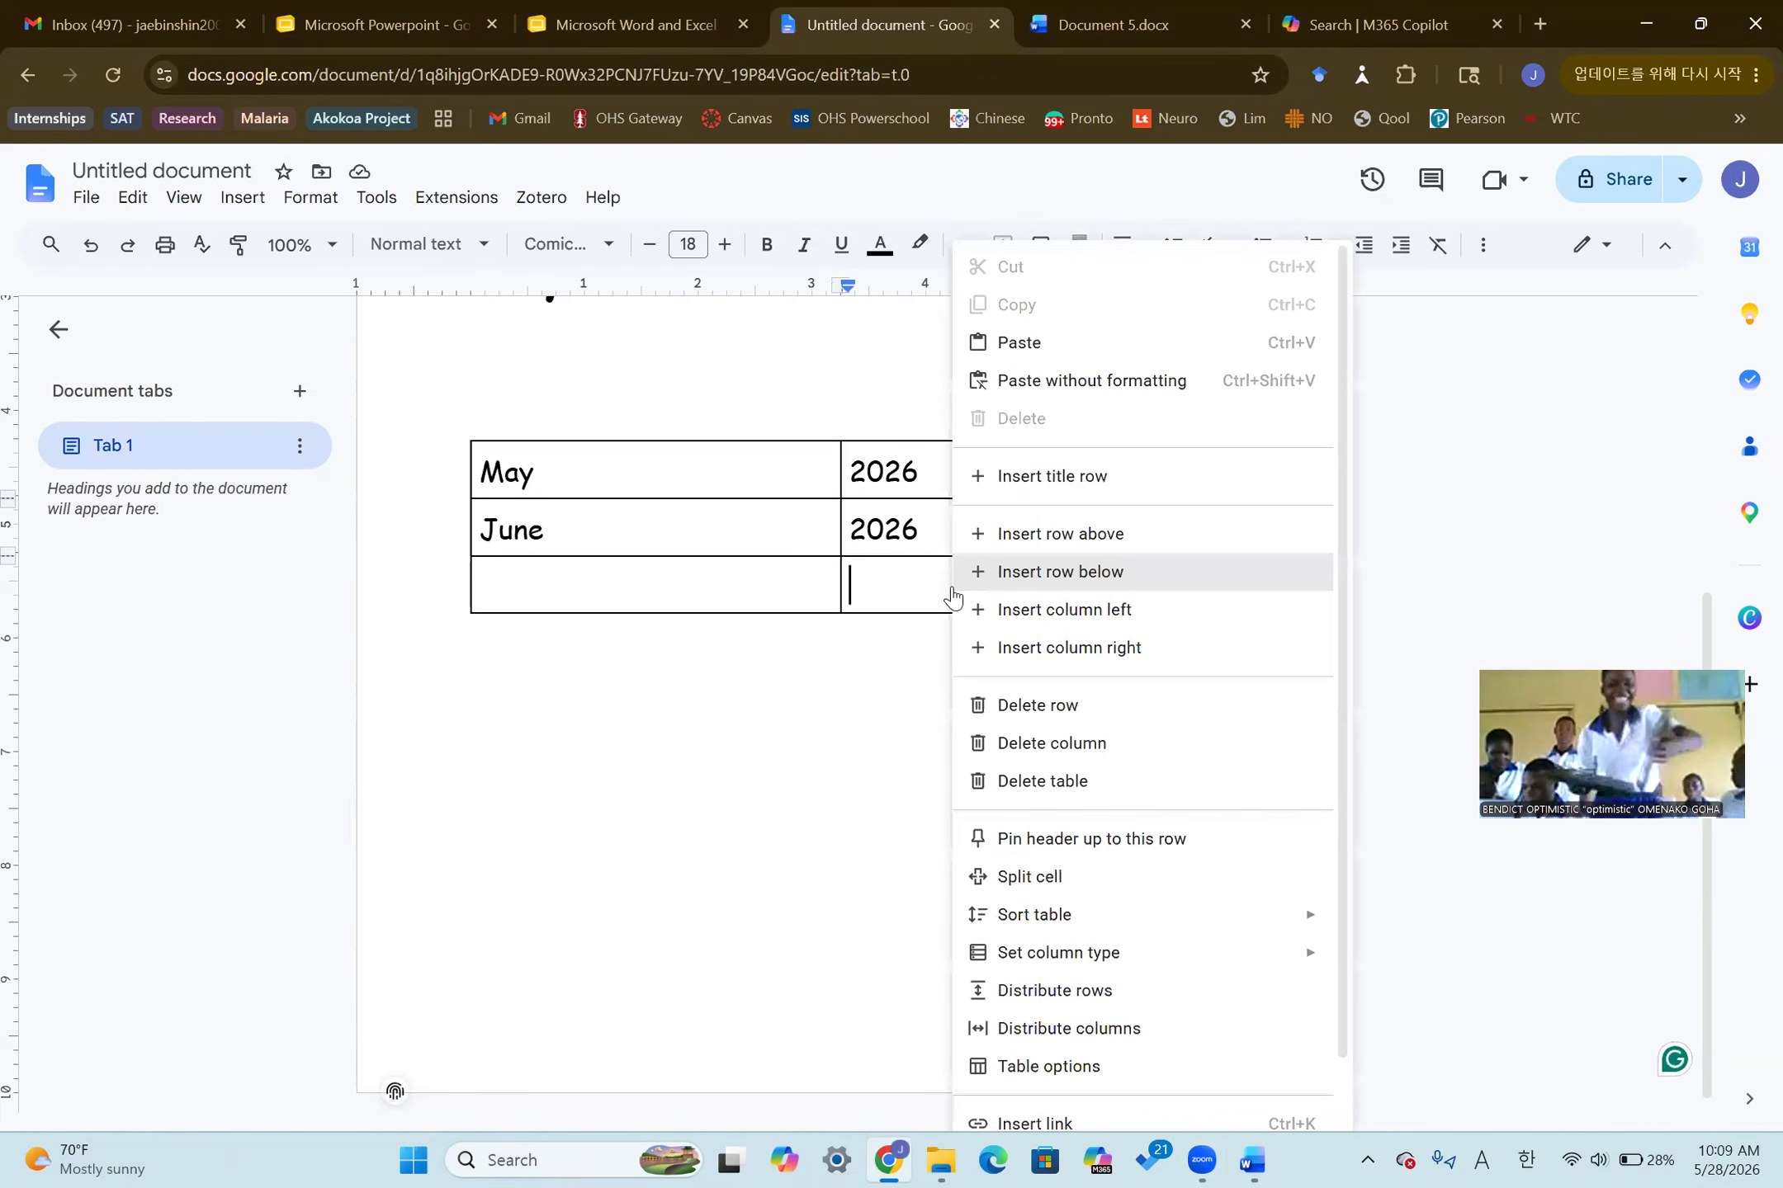
left_click(911, 588)
right_click(914, 594)
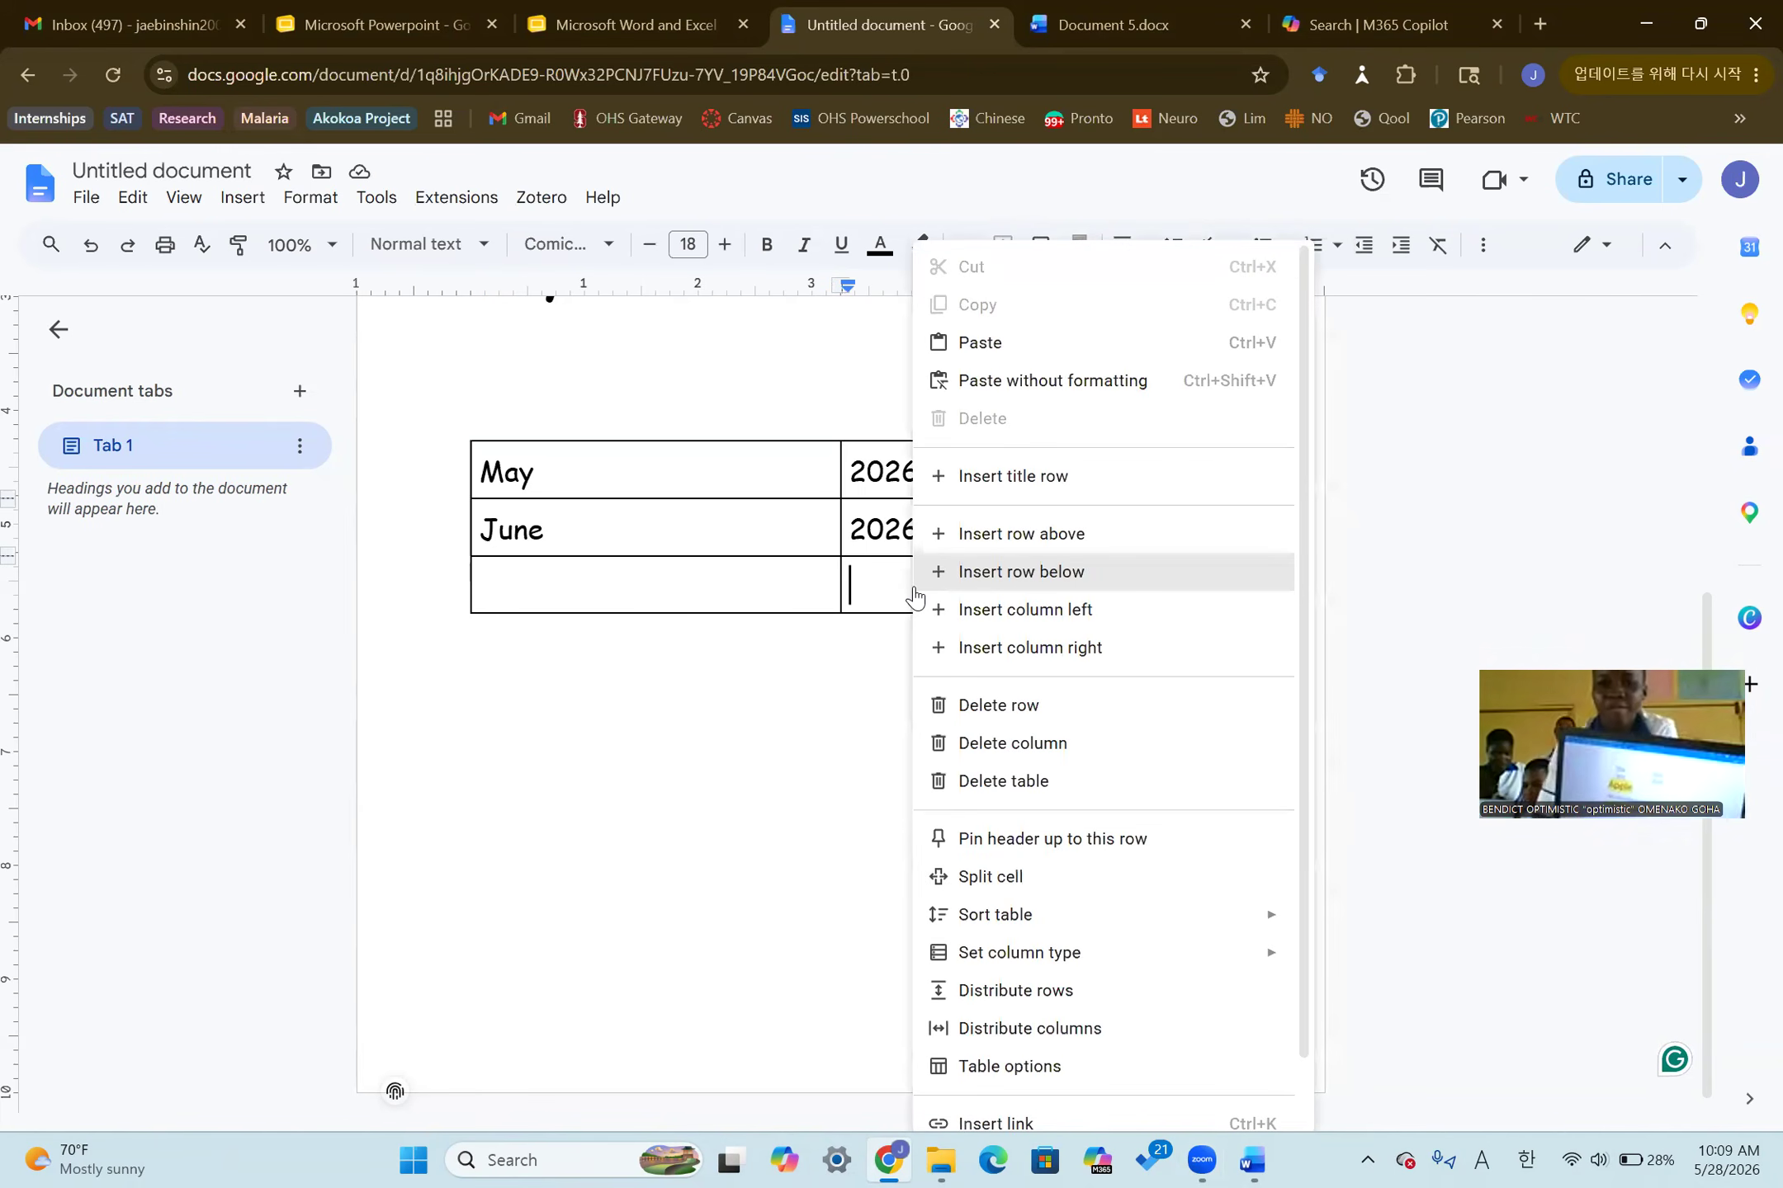
left_click(1036, 576)
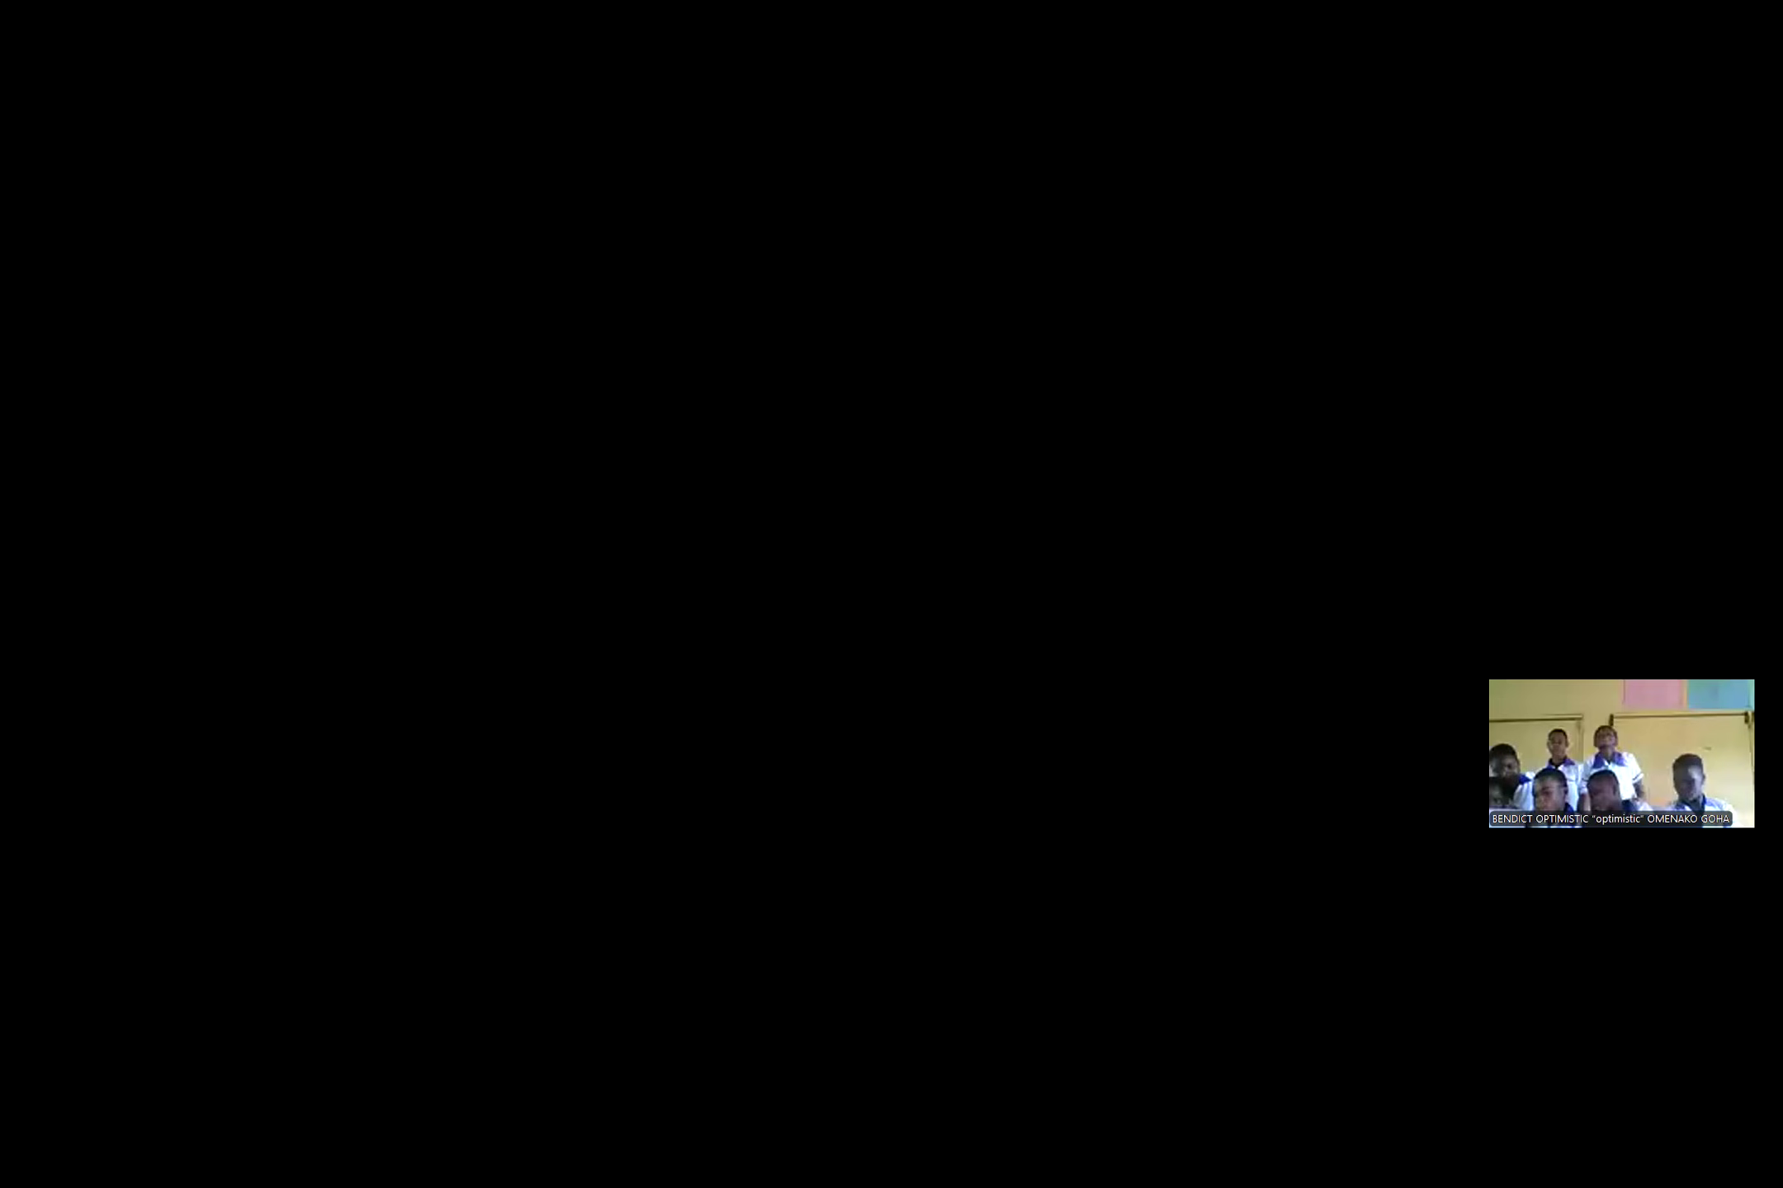
Add one more empty row at the end of the table and place the cursor in its second cell
scroll(832, 569, "up", 2)
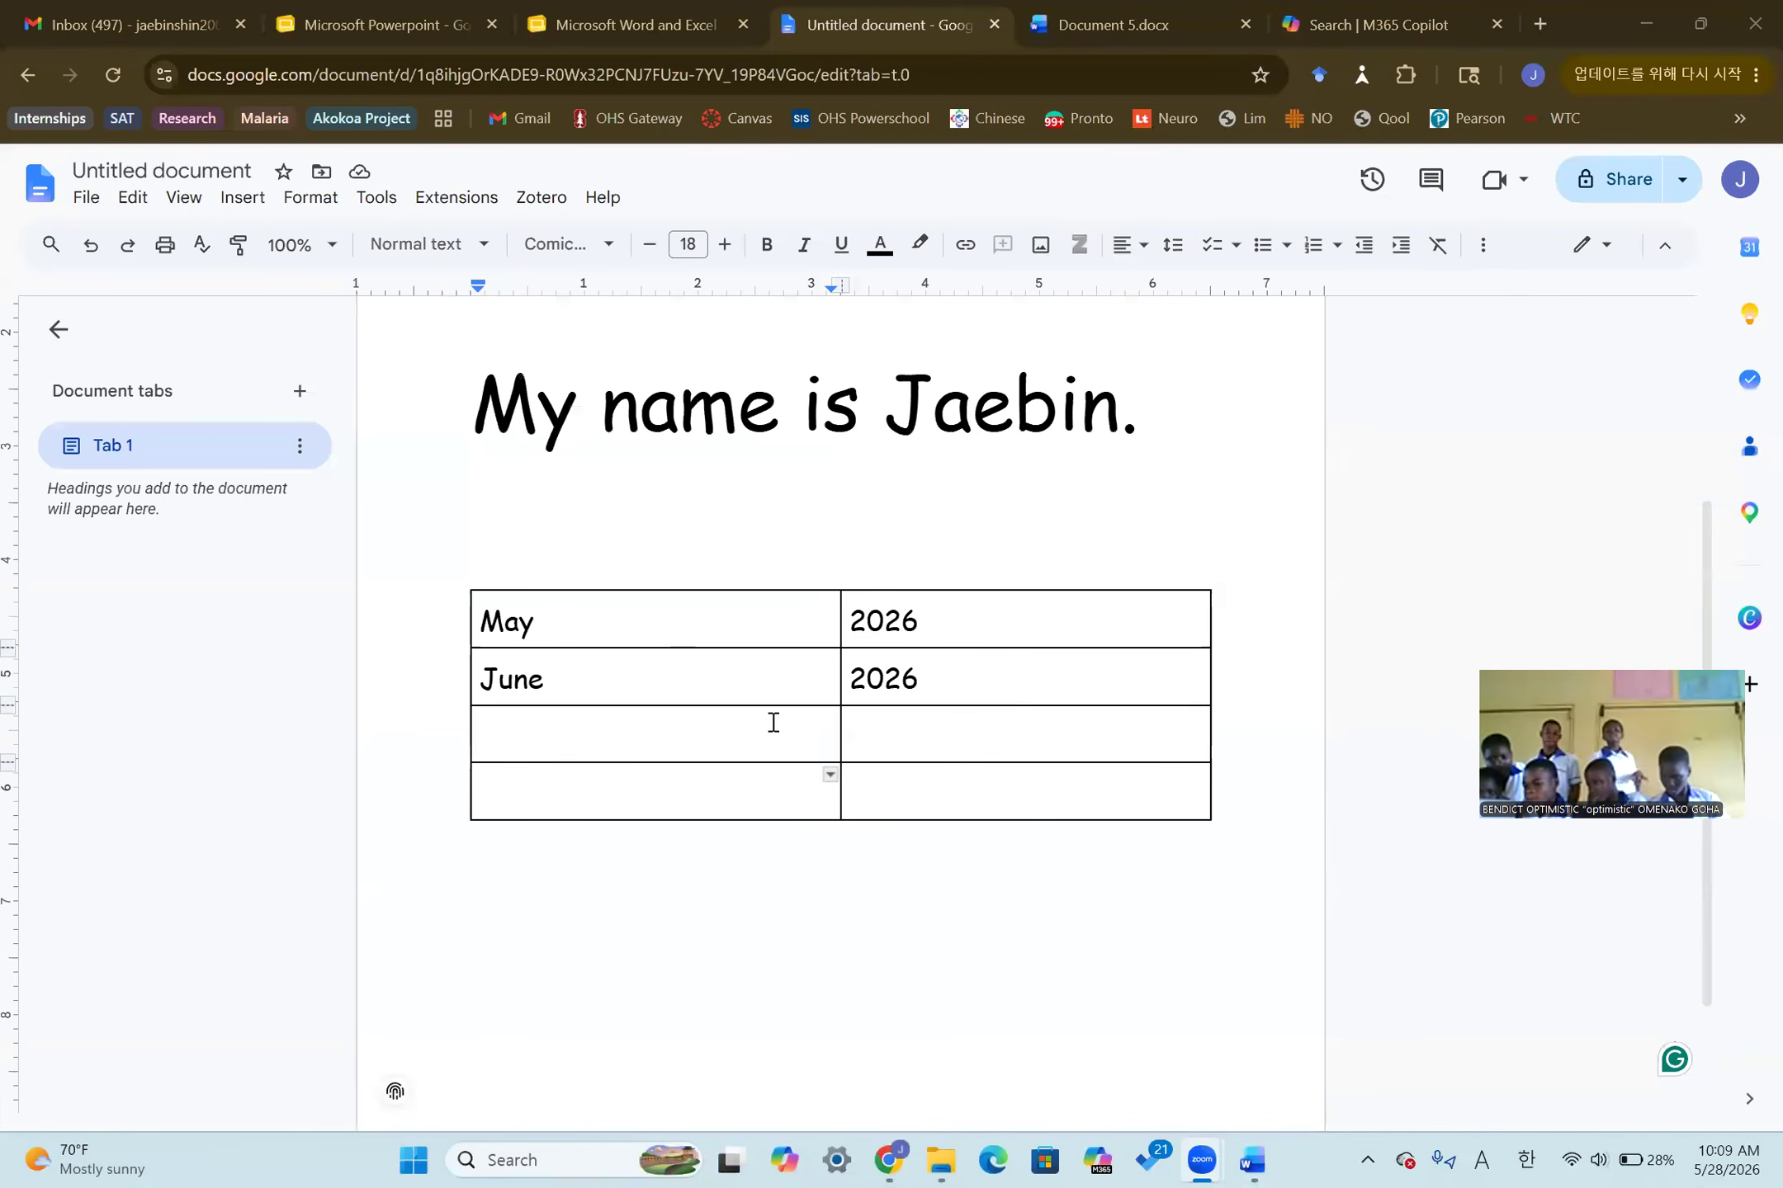
double_click(749, 772)
left_click(725, 791)
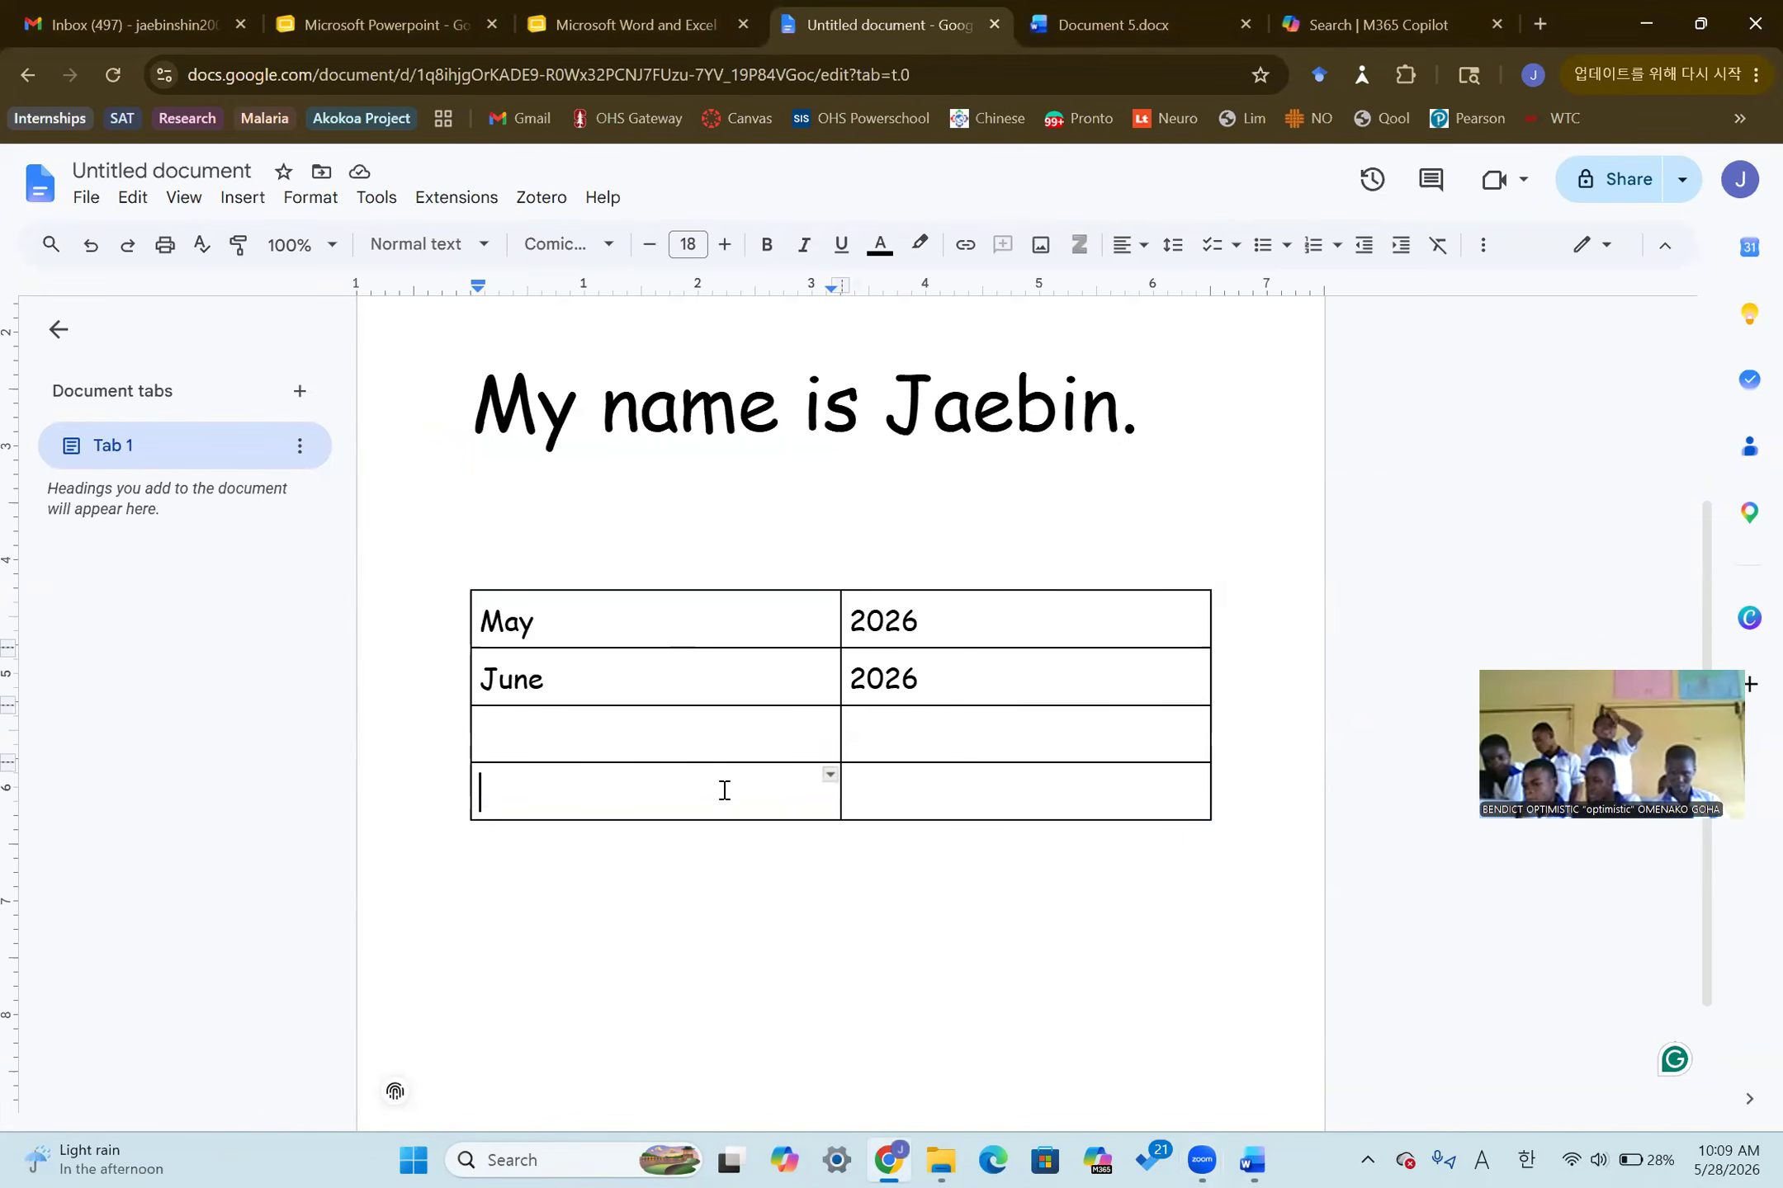
right_click(721, 795)
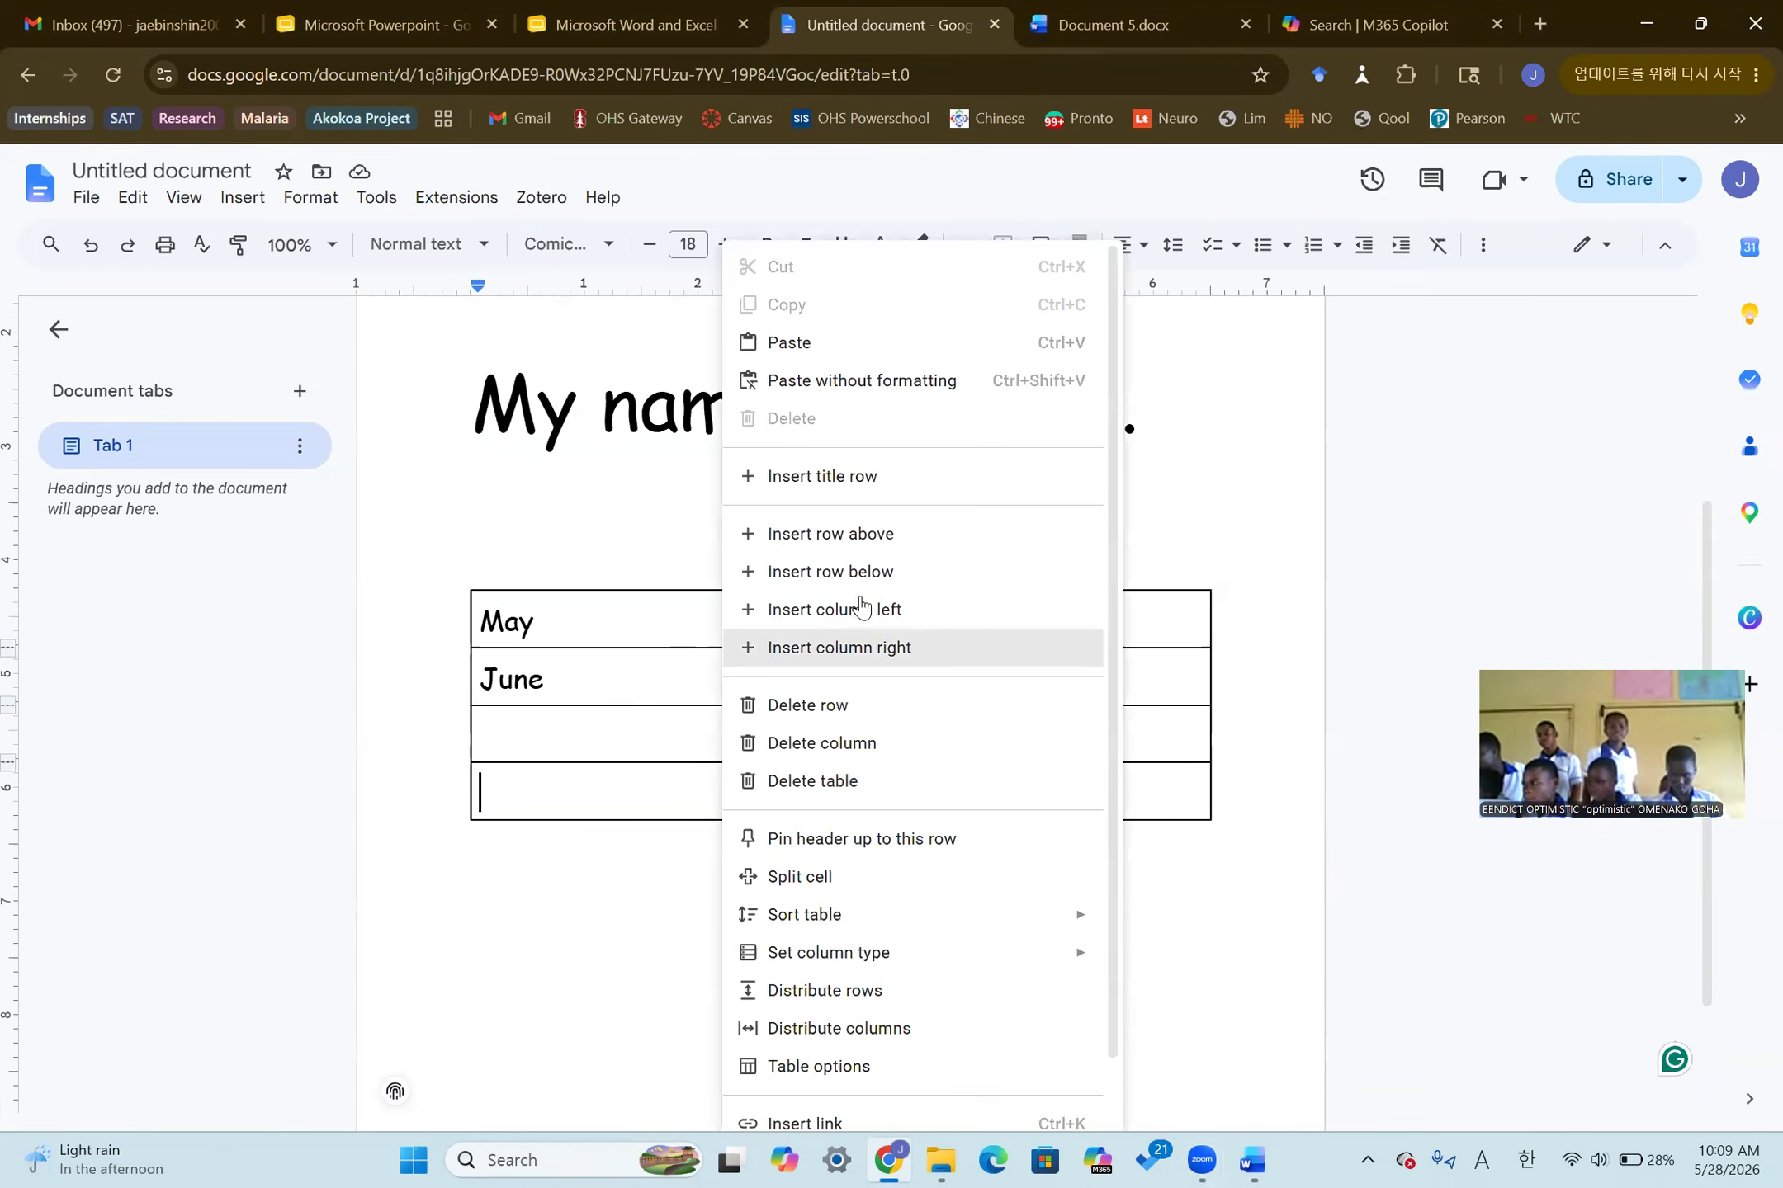
left_click(864, 572)
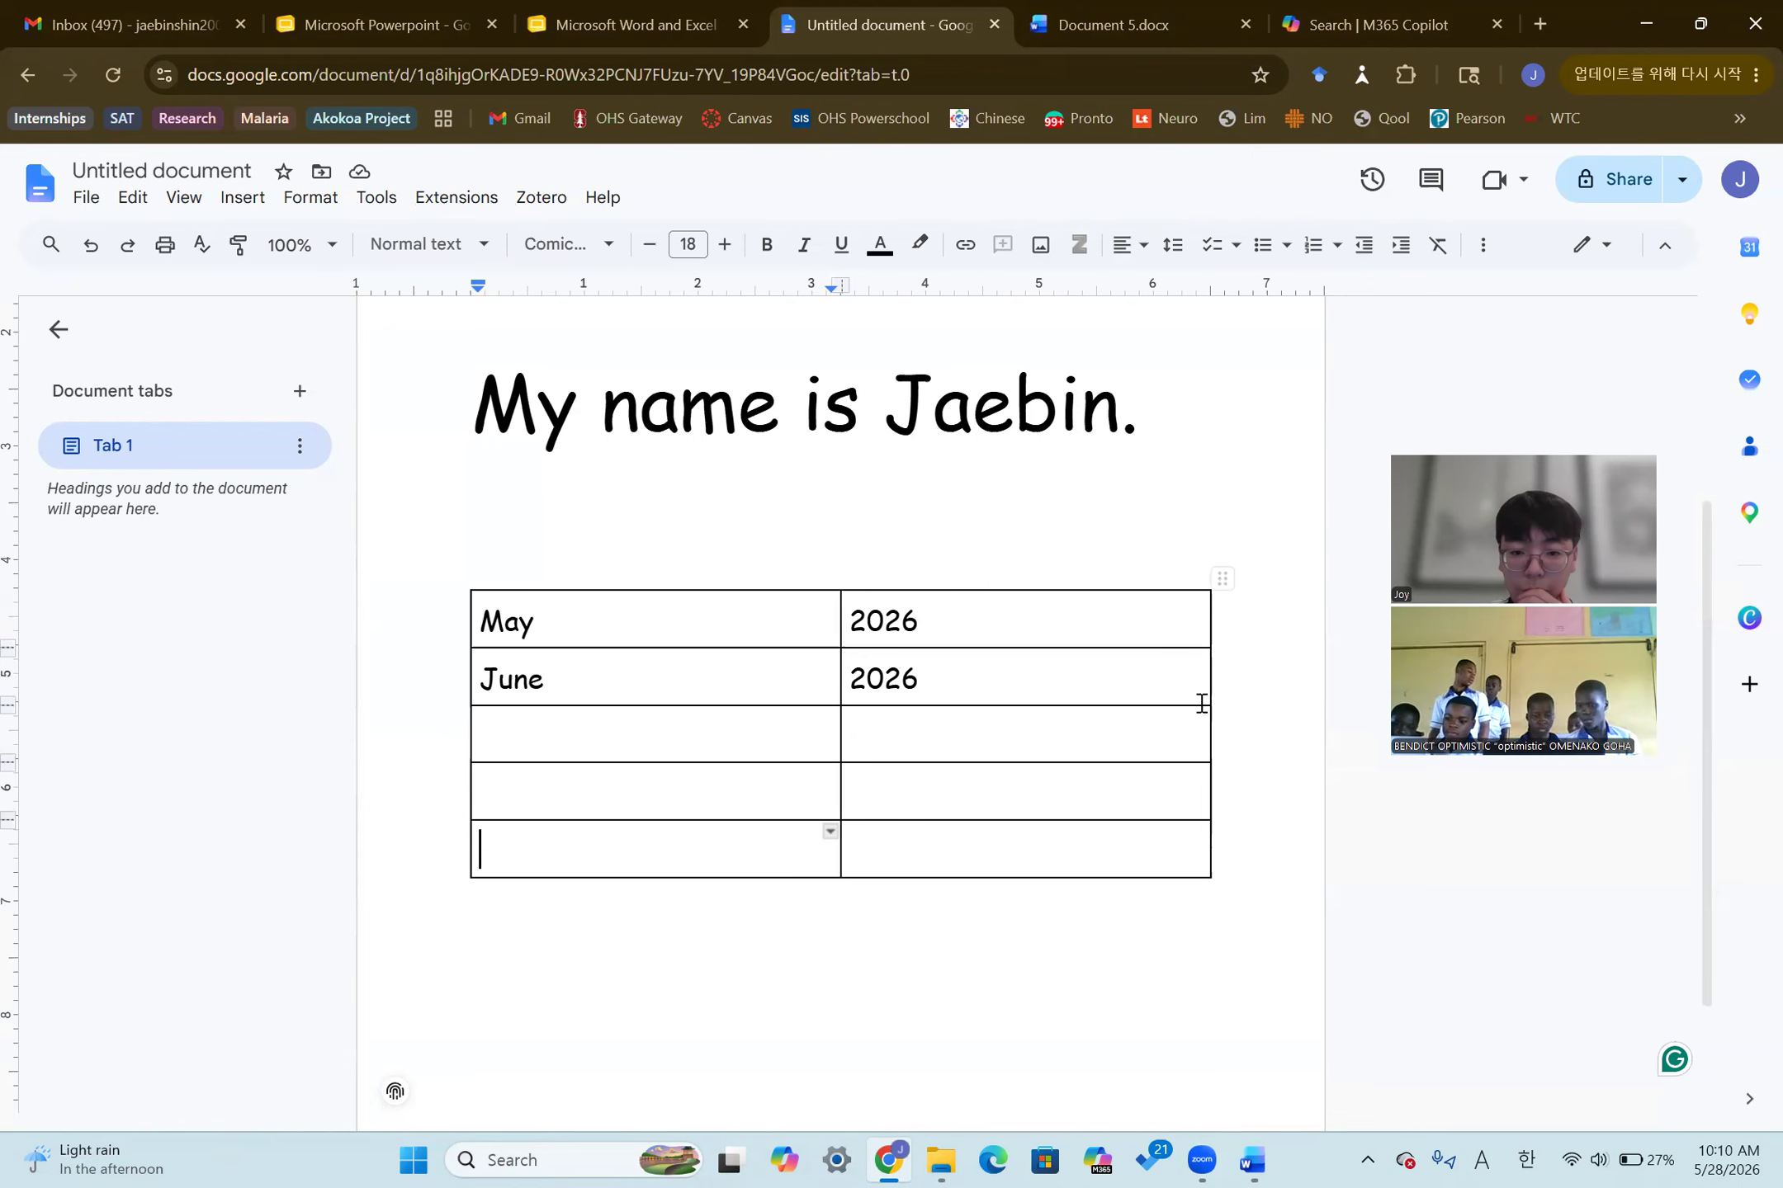
left_click(1137, 858)
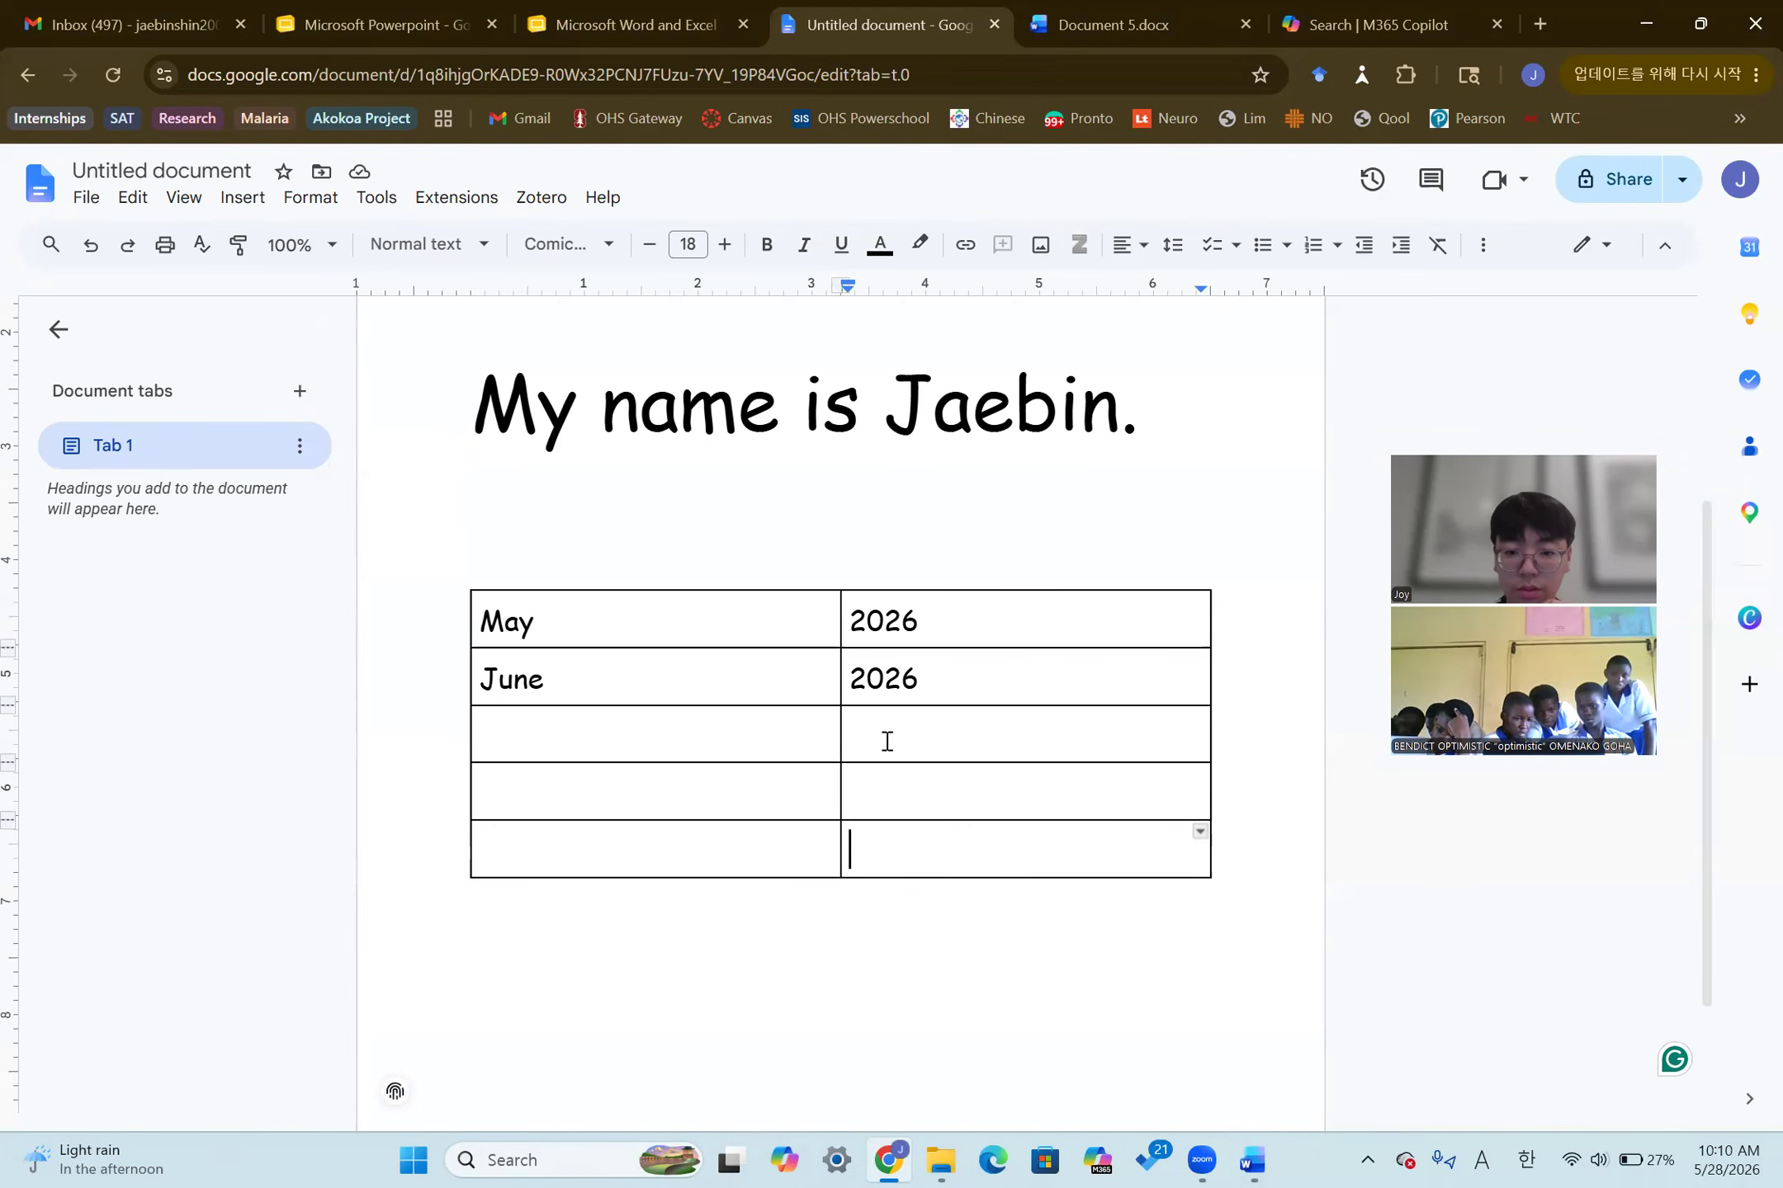
Fill the table's third row with "July" and "2026" and its fourth row with "August" and "2026"
left_click(691, 734)
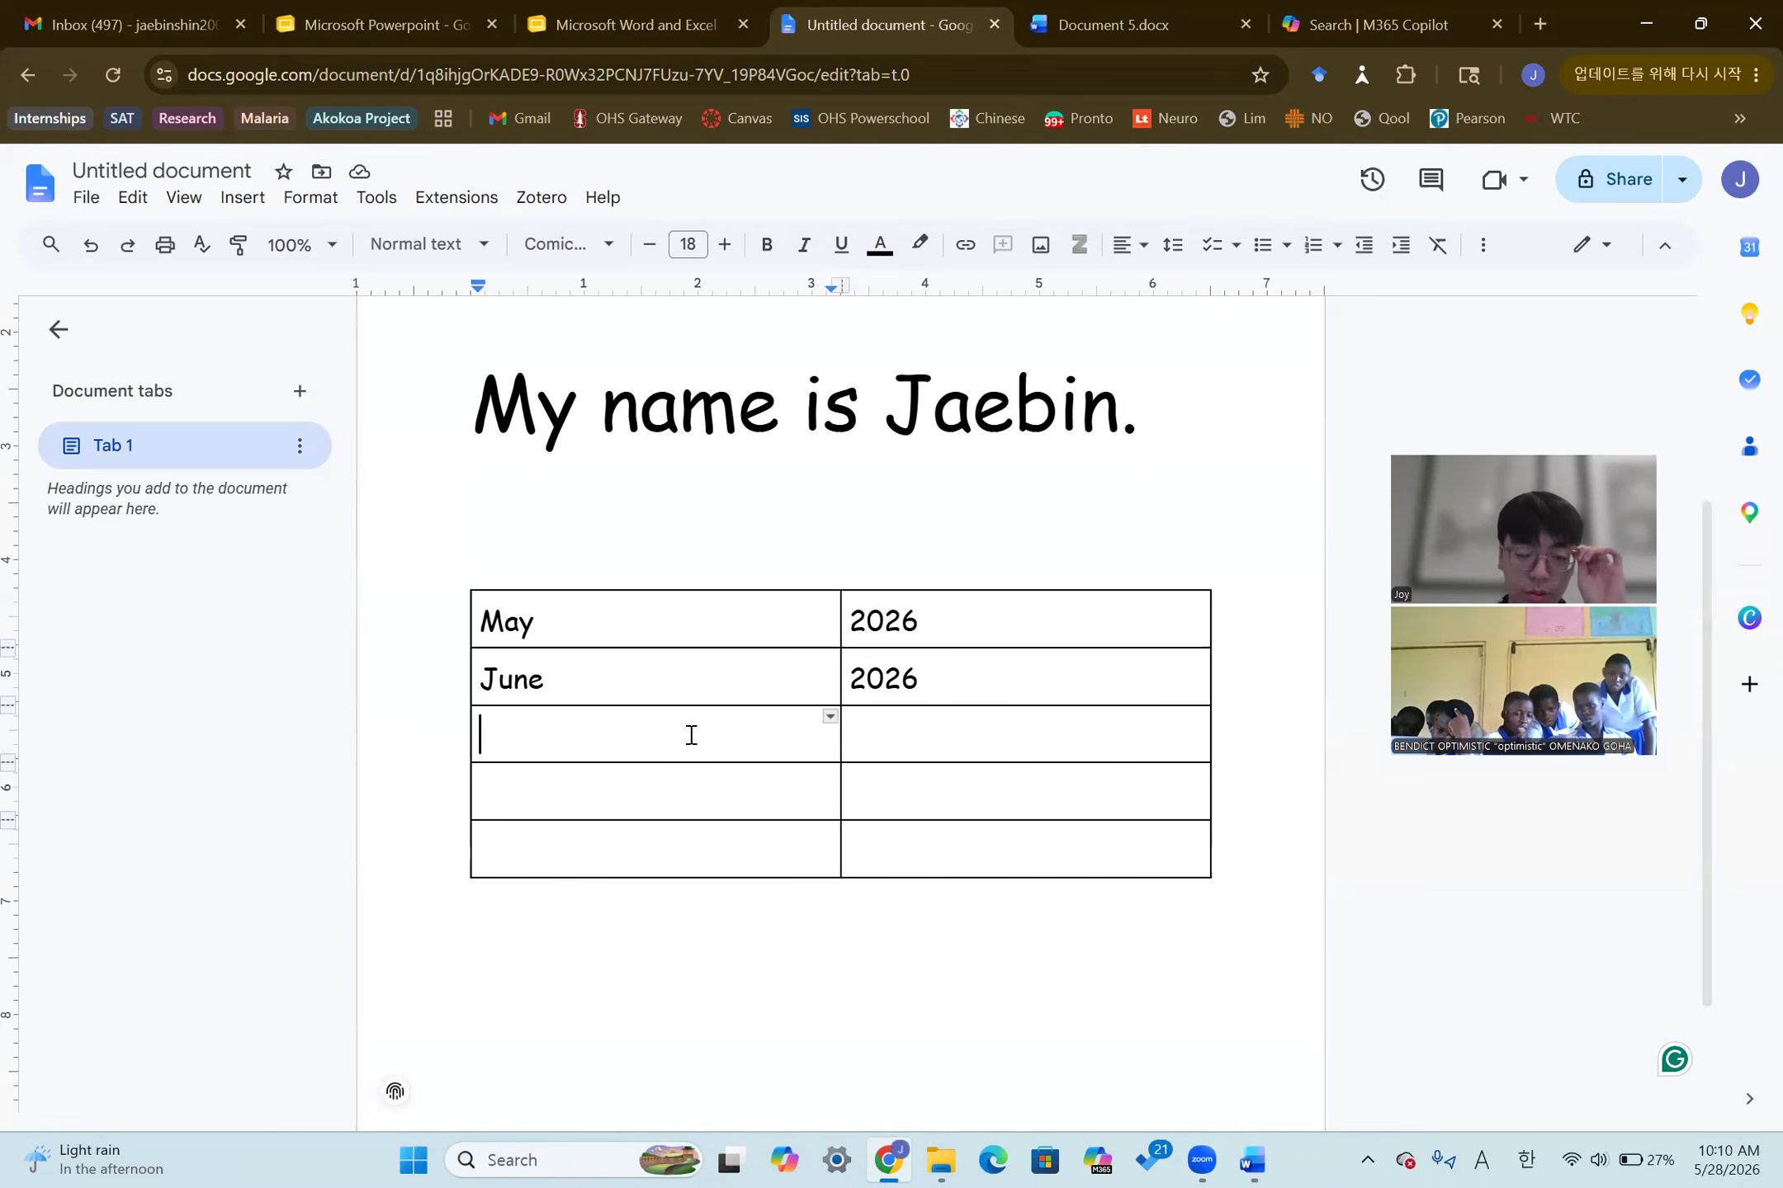
type("July")
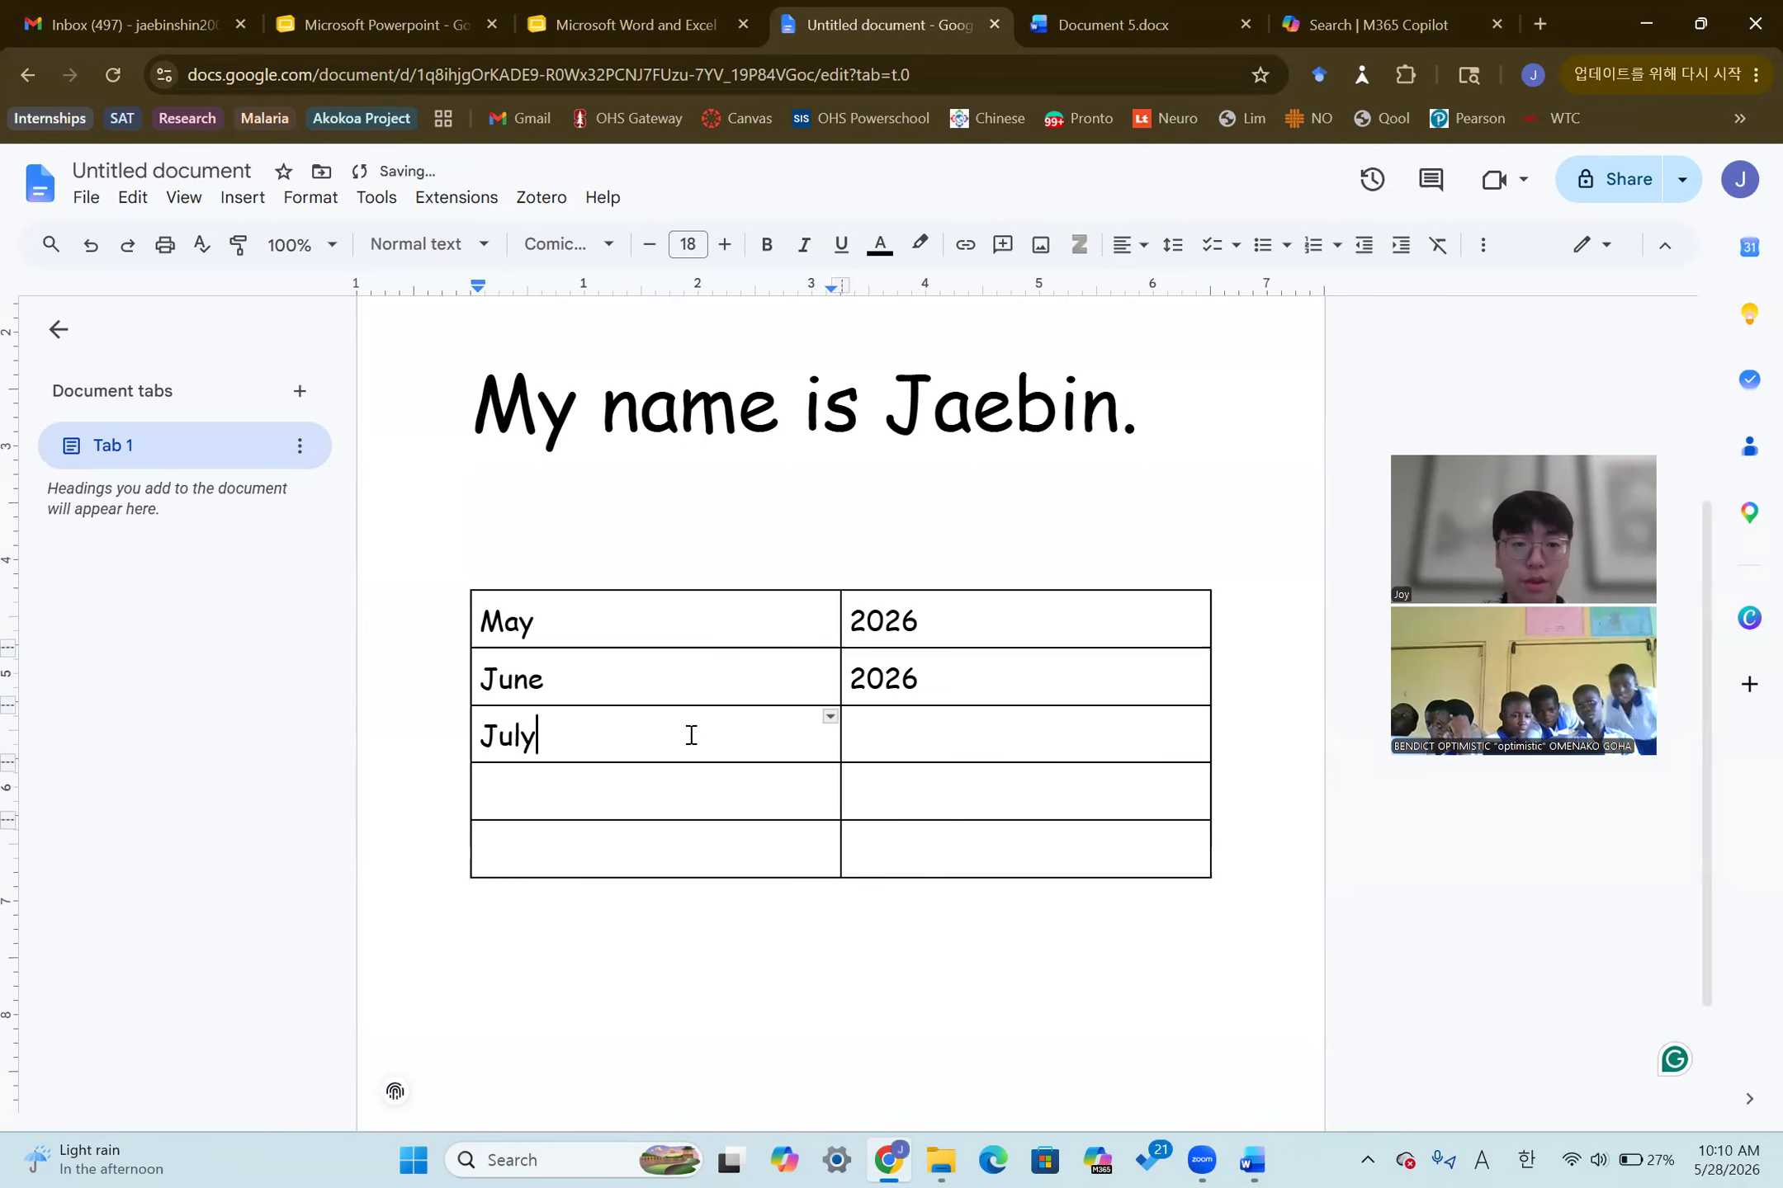
key("Tab")
type("2026")
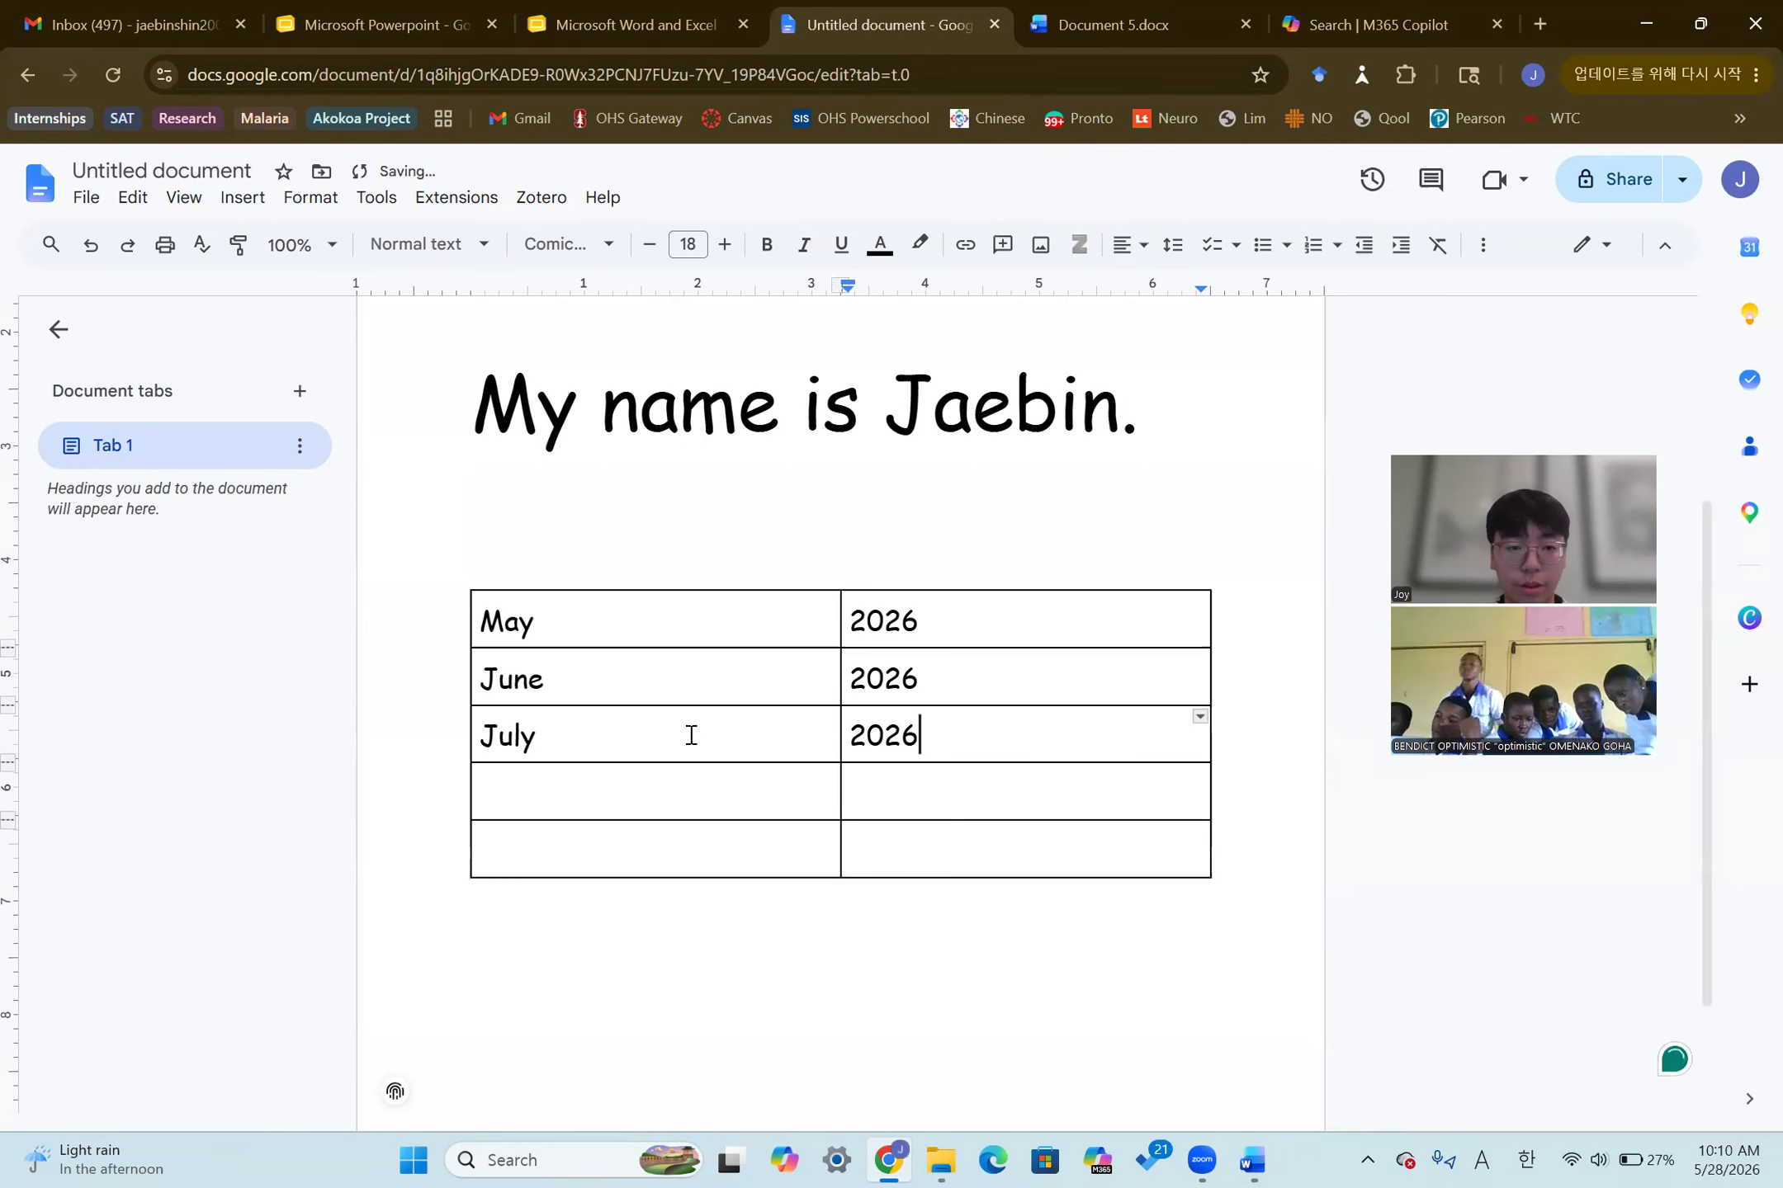
left_click(617, 794)
type("August")
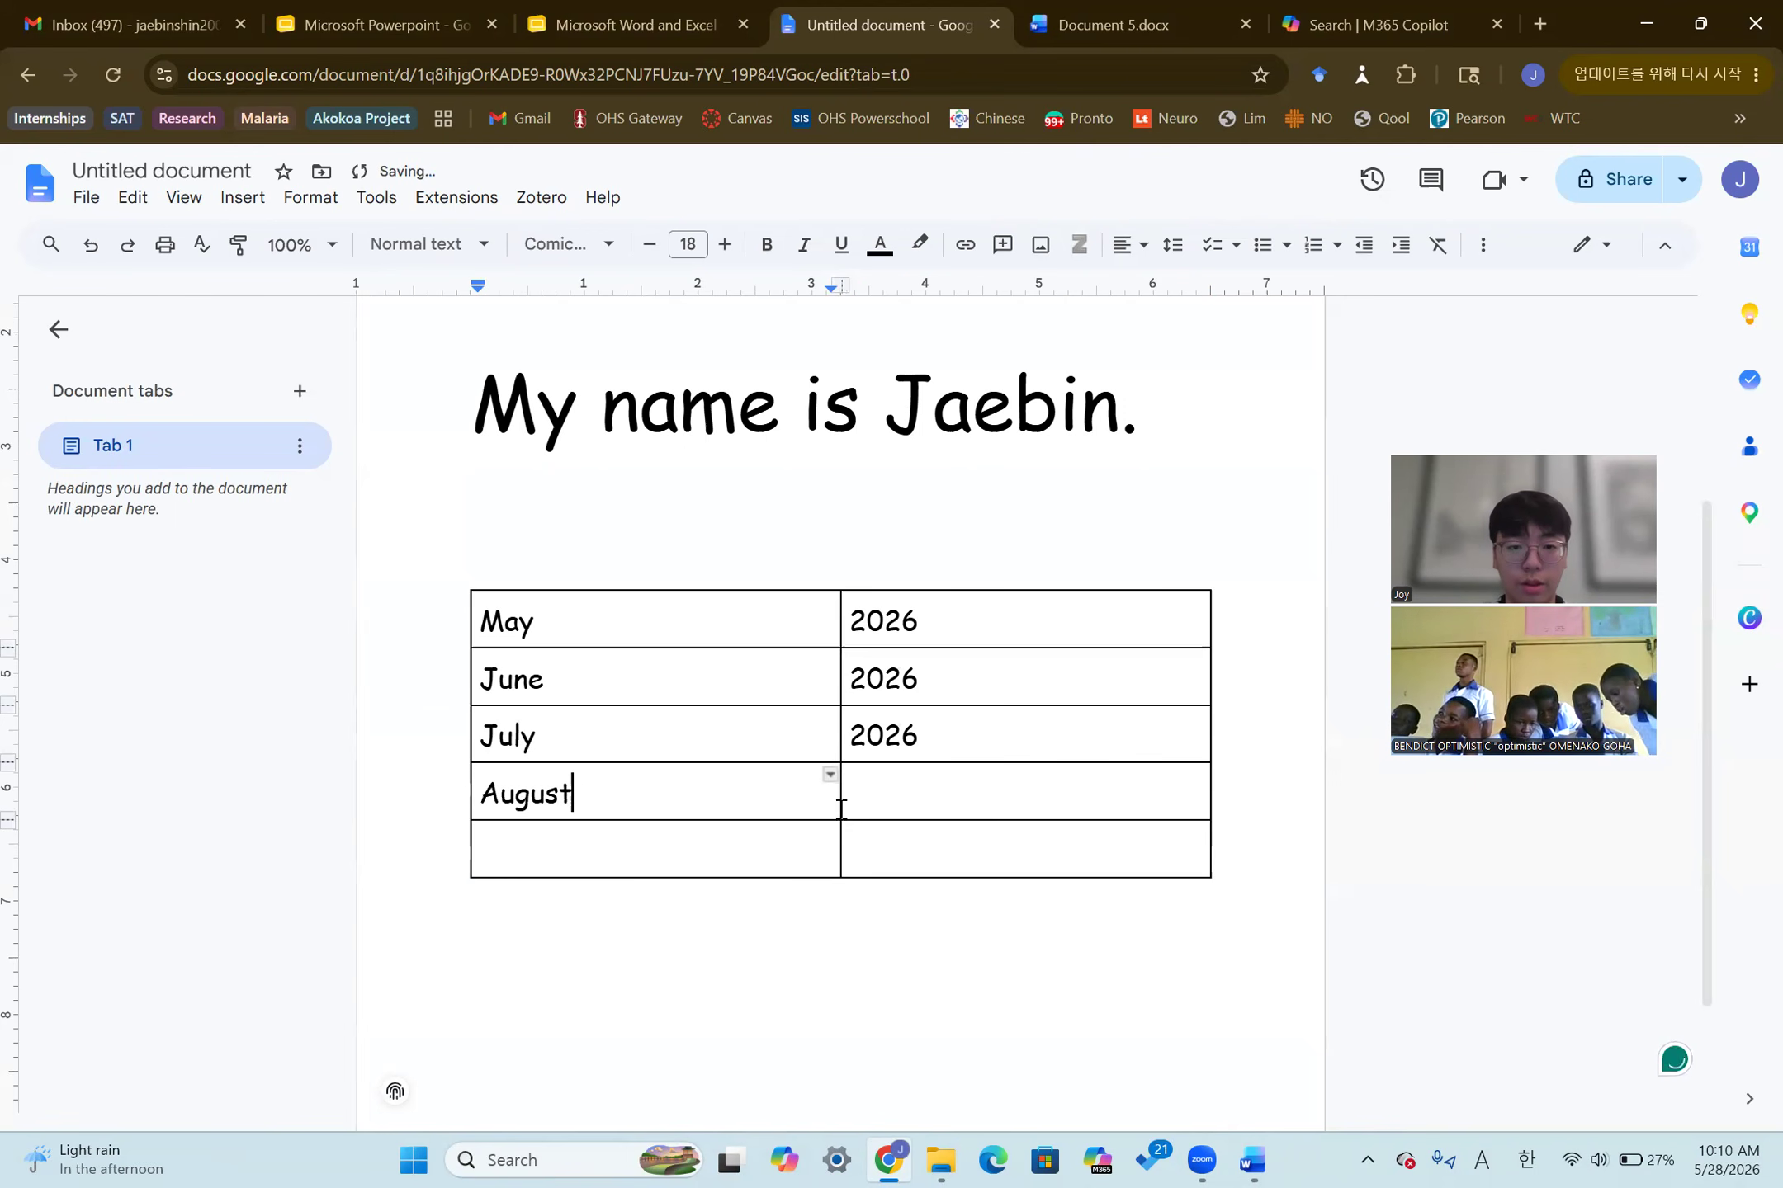
left_click(902, 814)
type("2026")
Fill the table's fifth row with "September" and "2026"
left_click(730, 855)
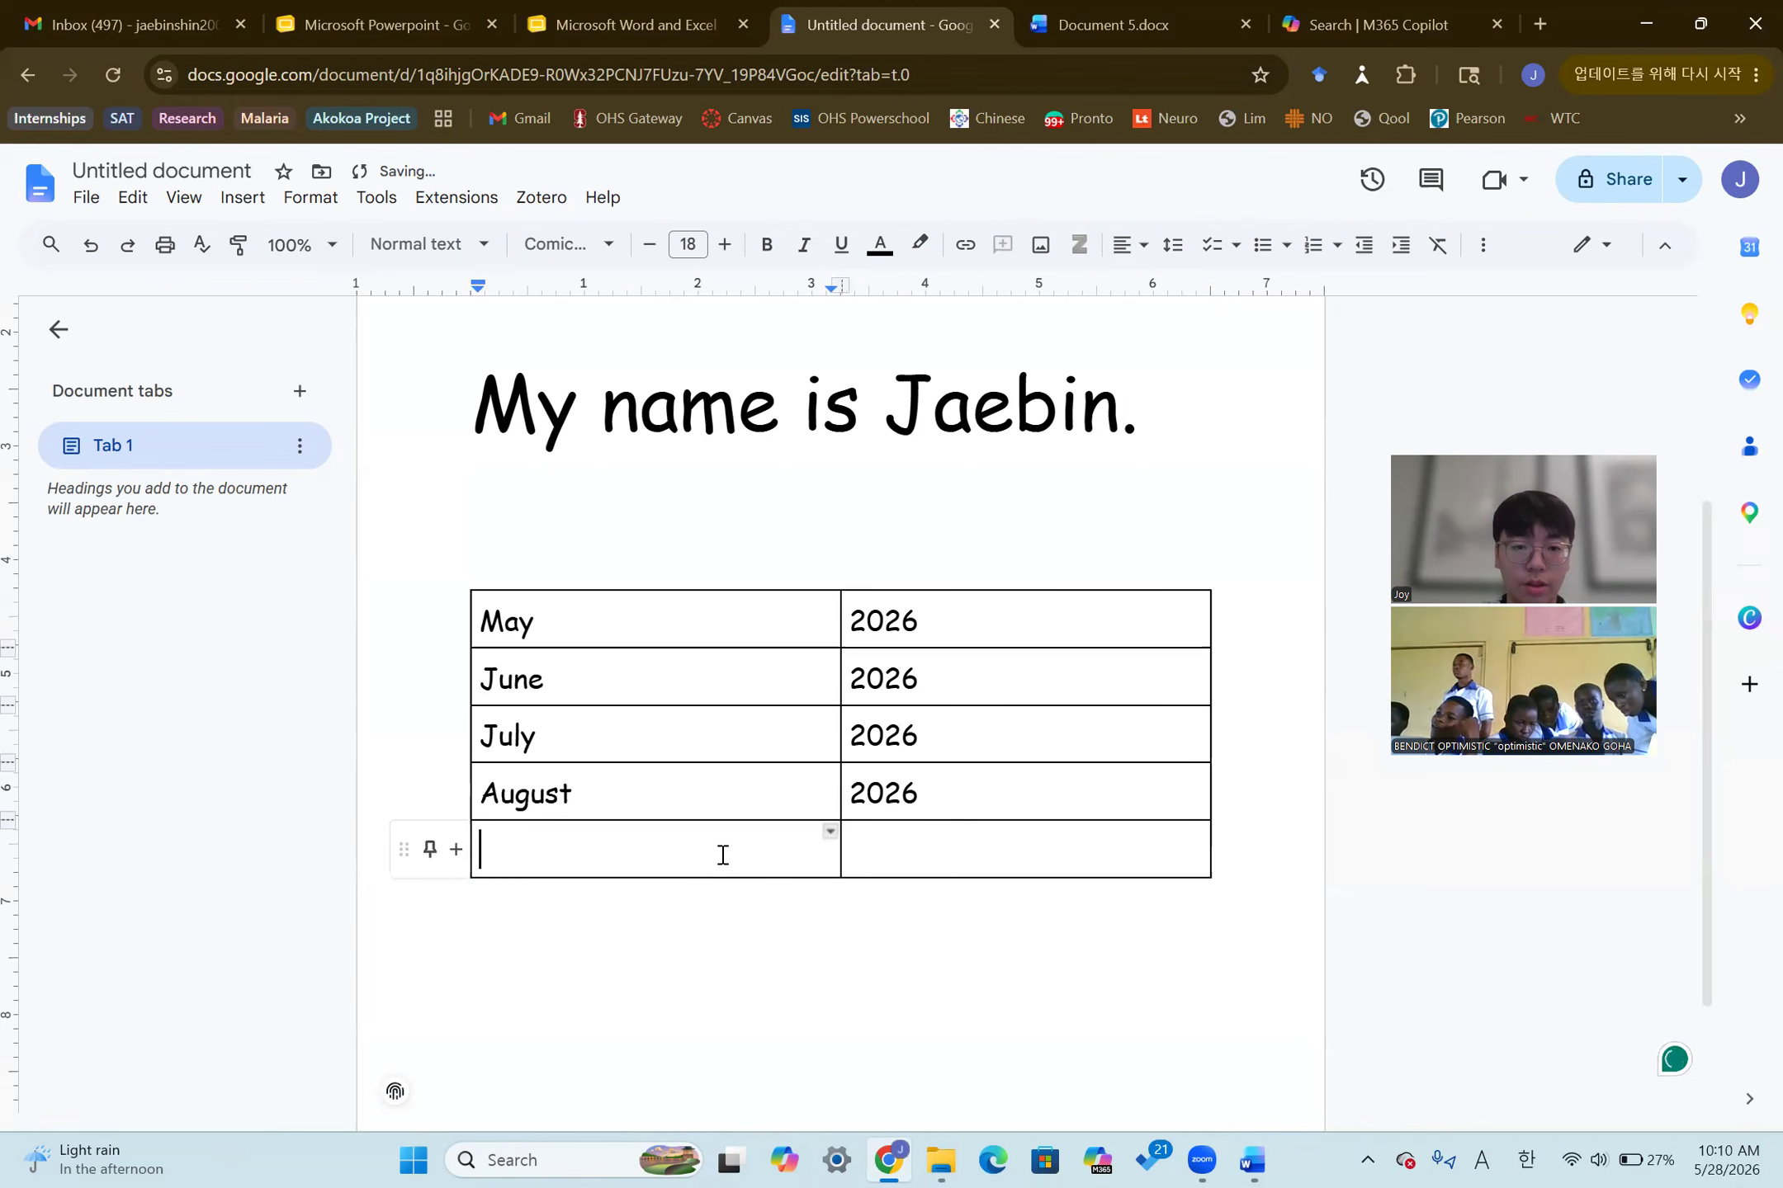
type("S")
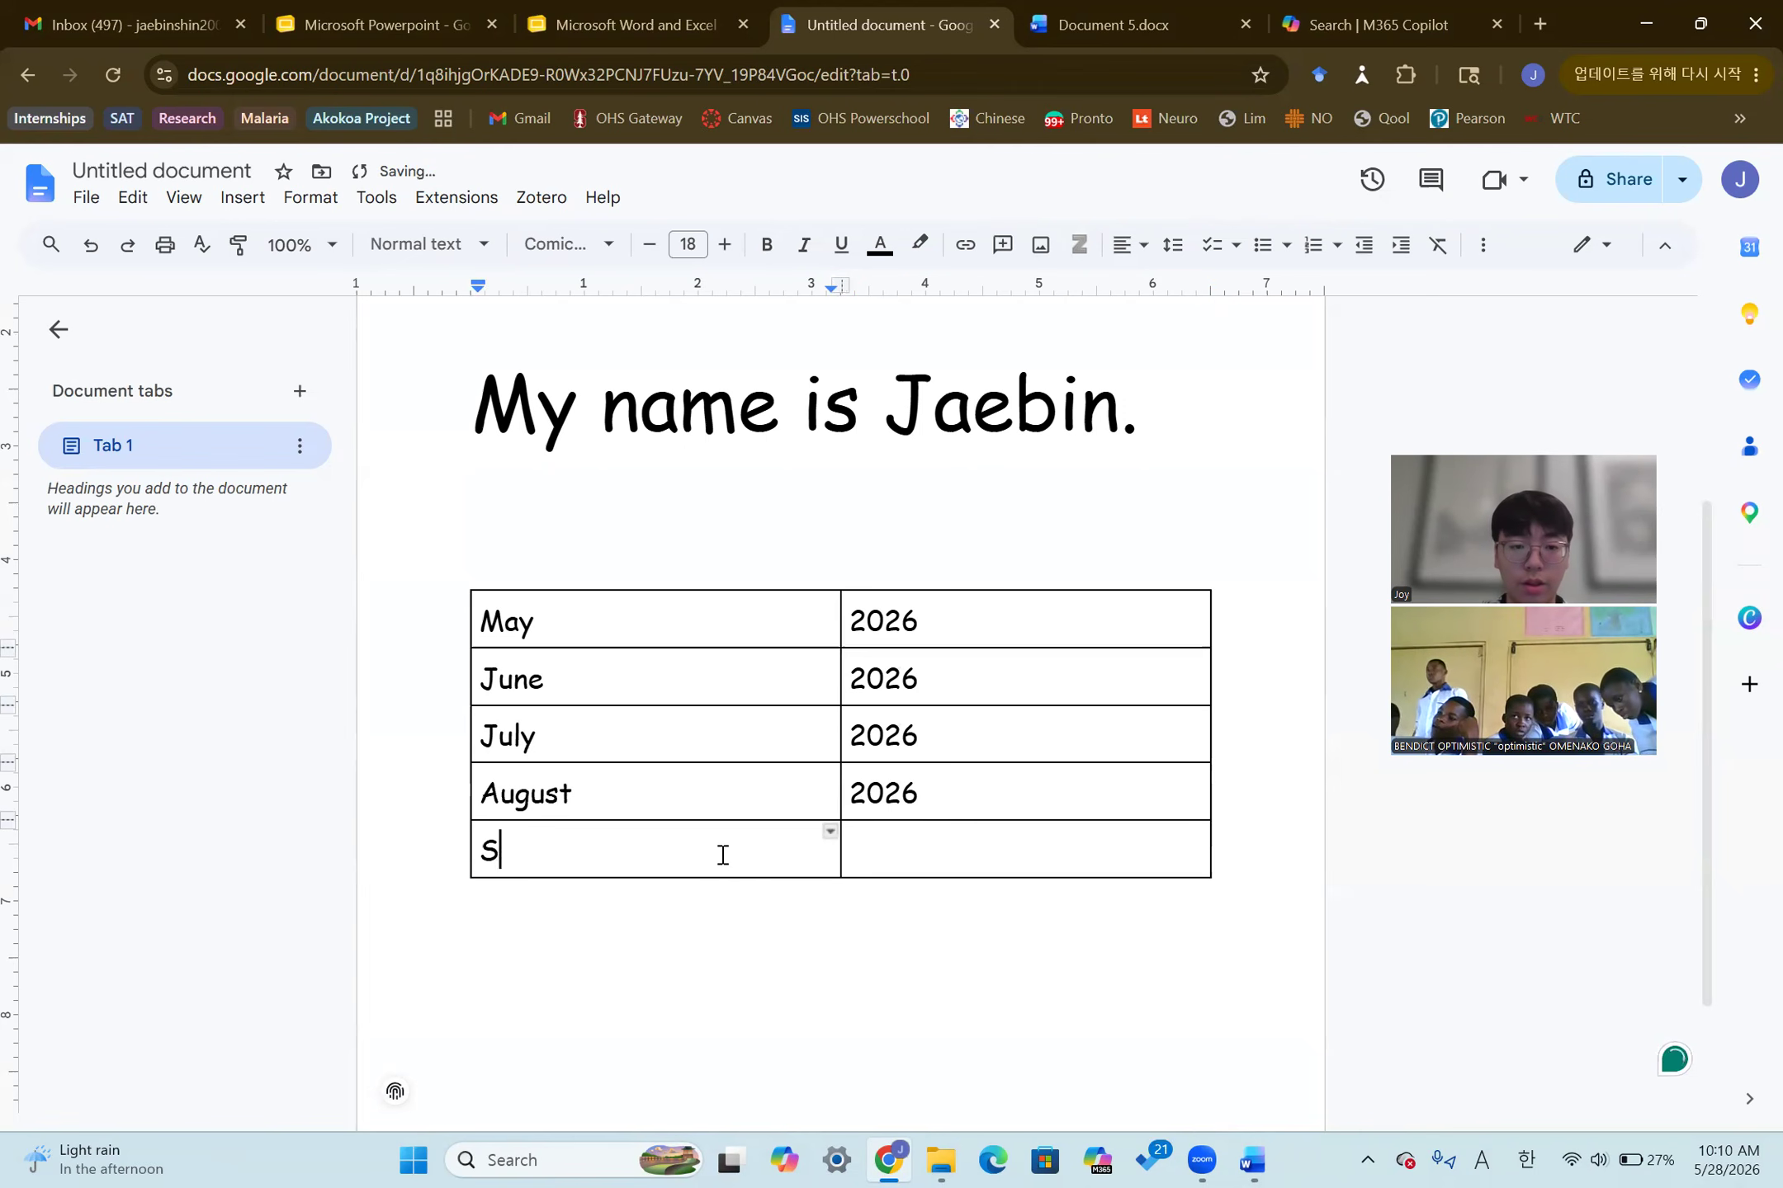
type("eptember")
key("Tab")
type("2026")
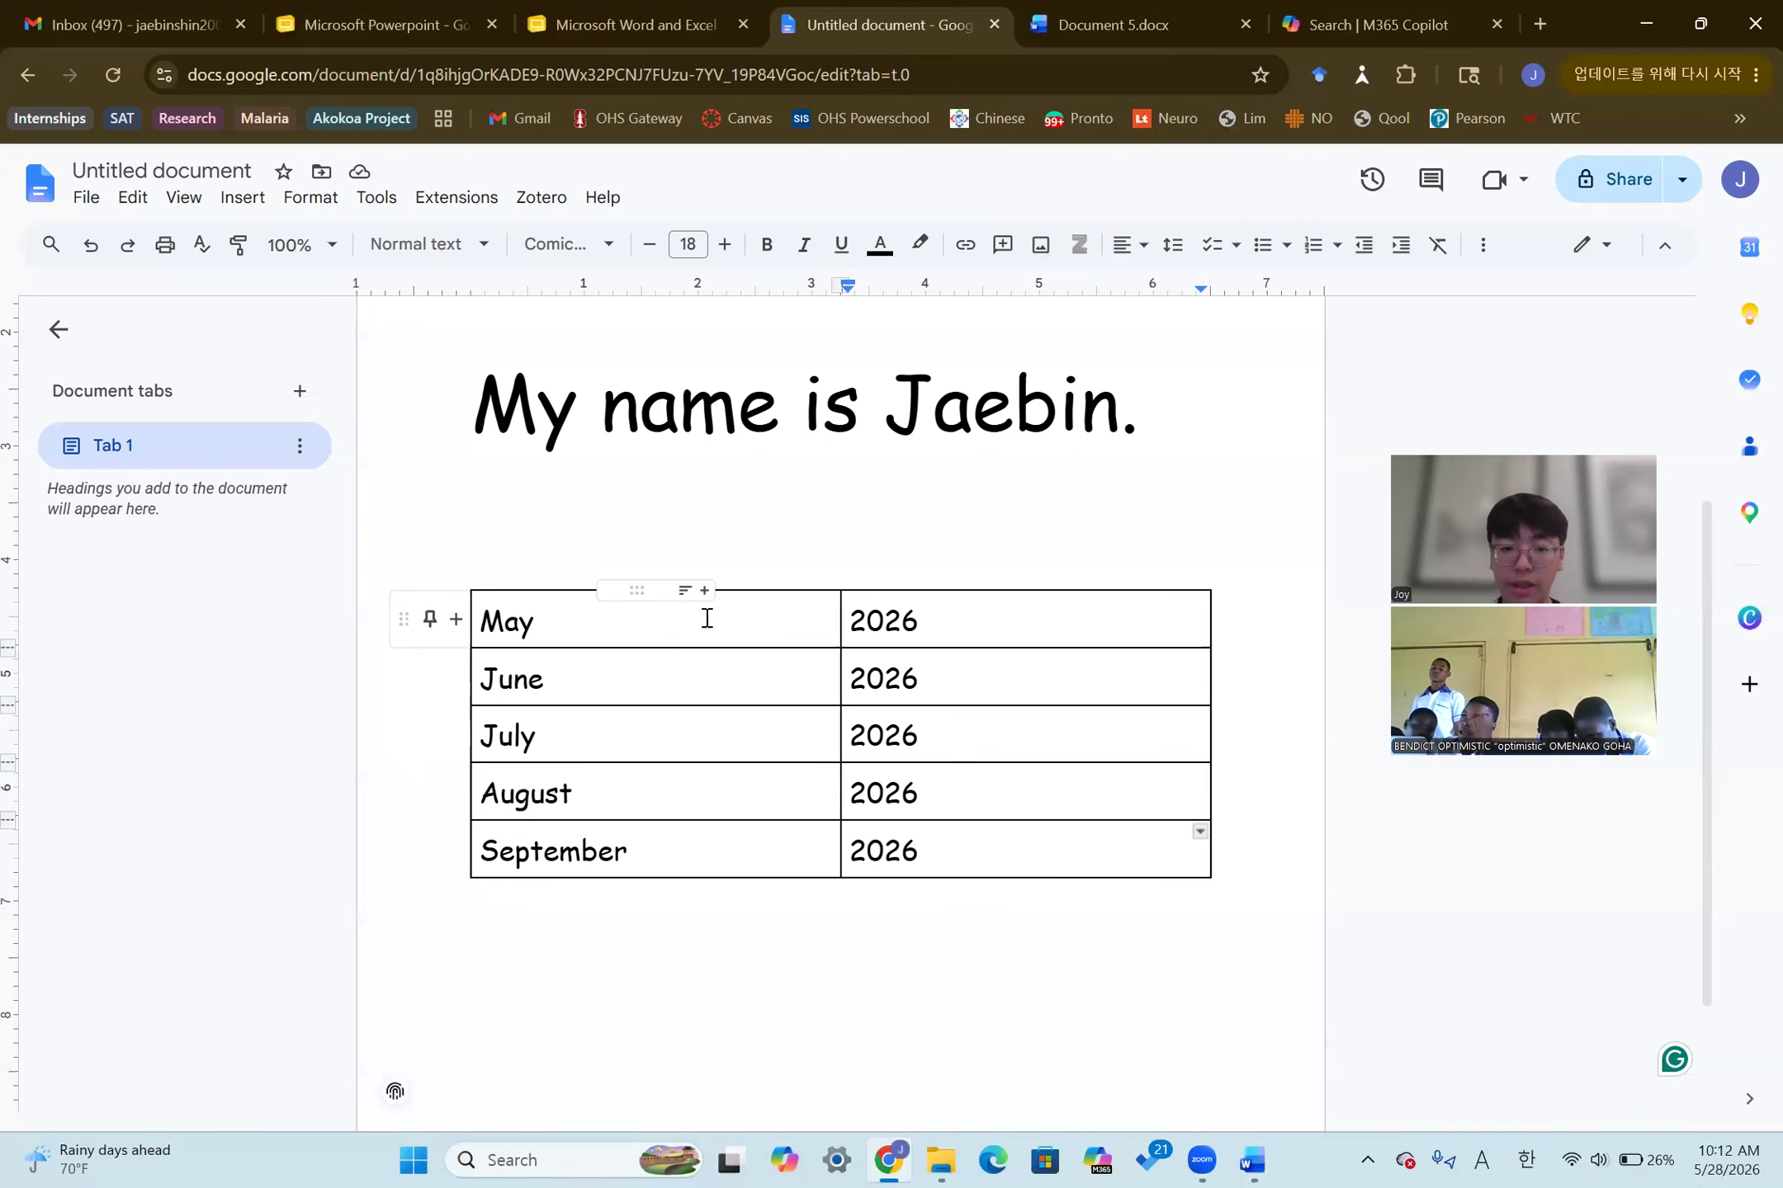
Highlight the text in both cells of the table's May row in yellow
left_click(501, 617)
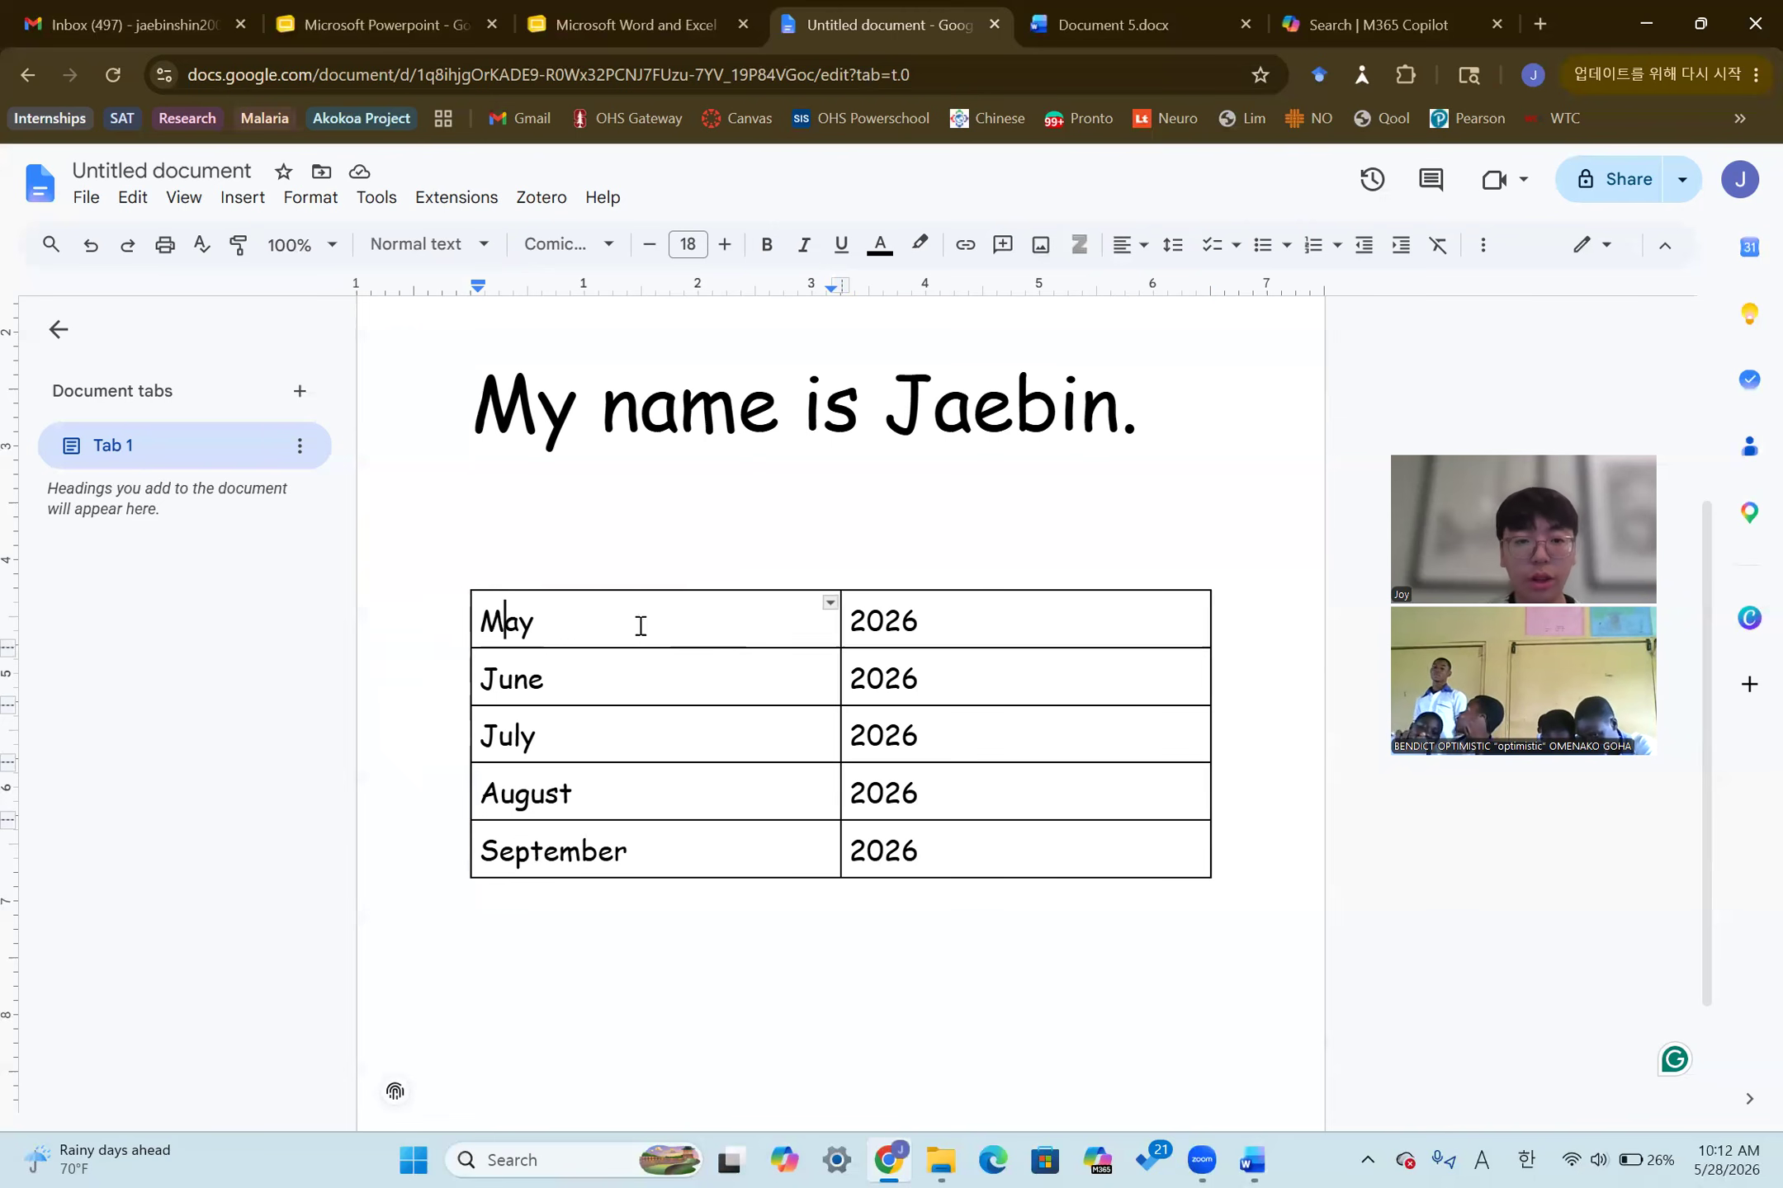
left_click(482, 619)
left_click_drag(667, 619, 935, 616)
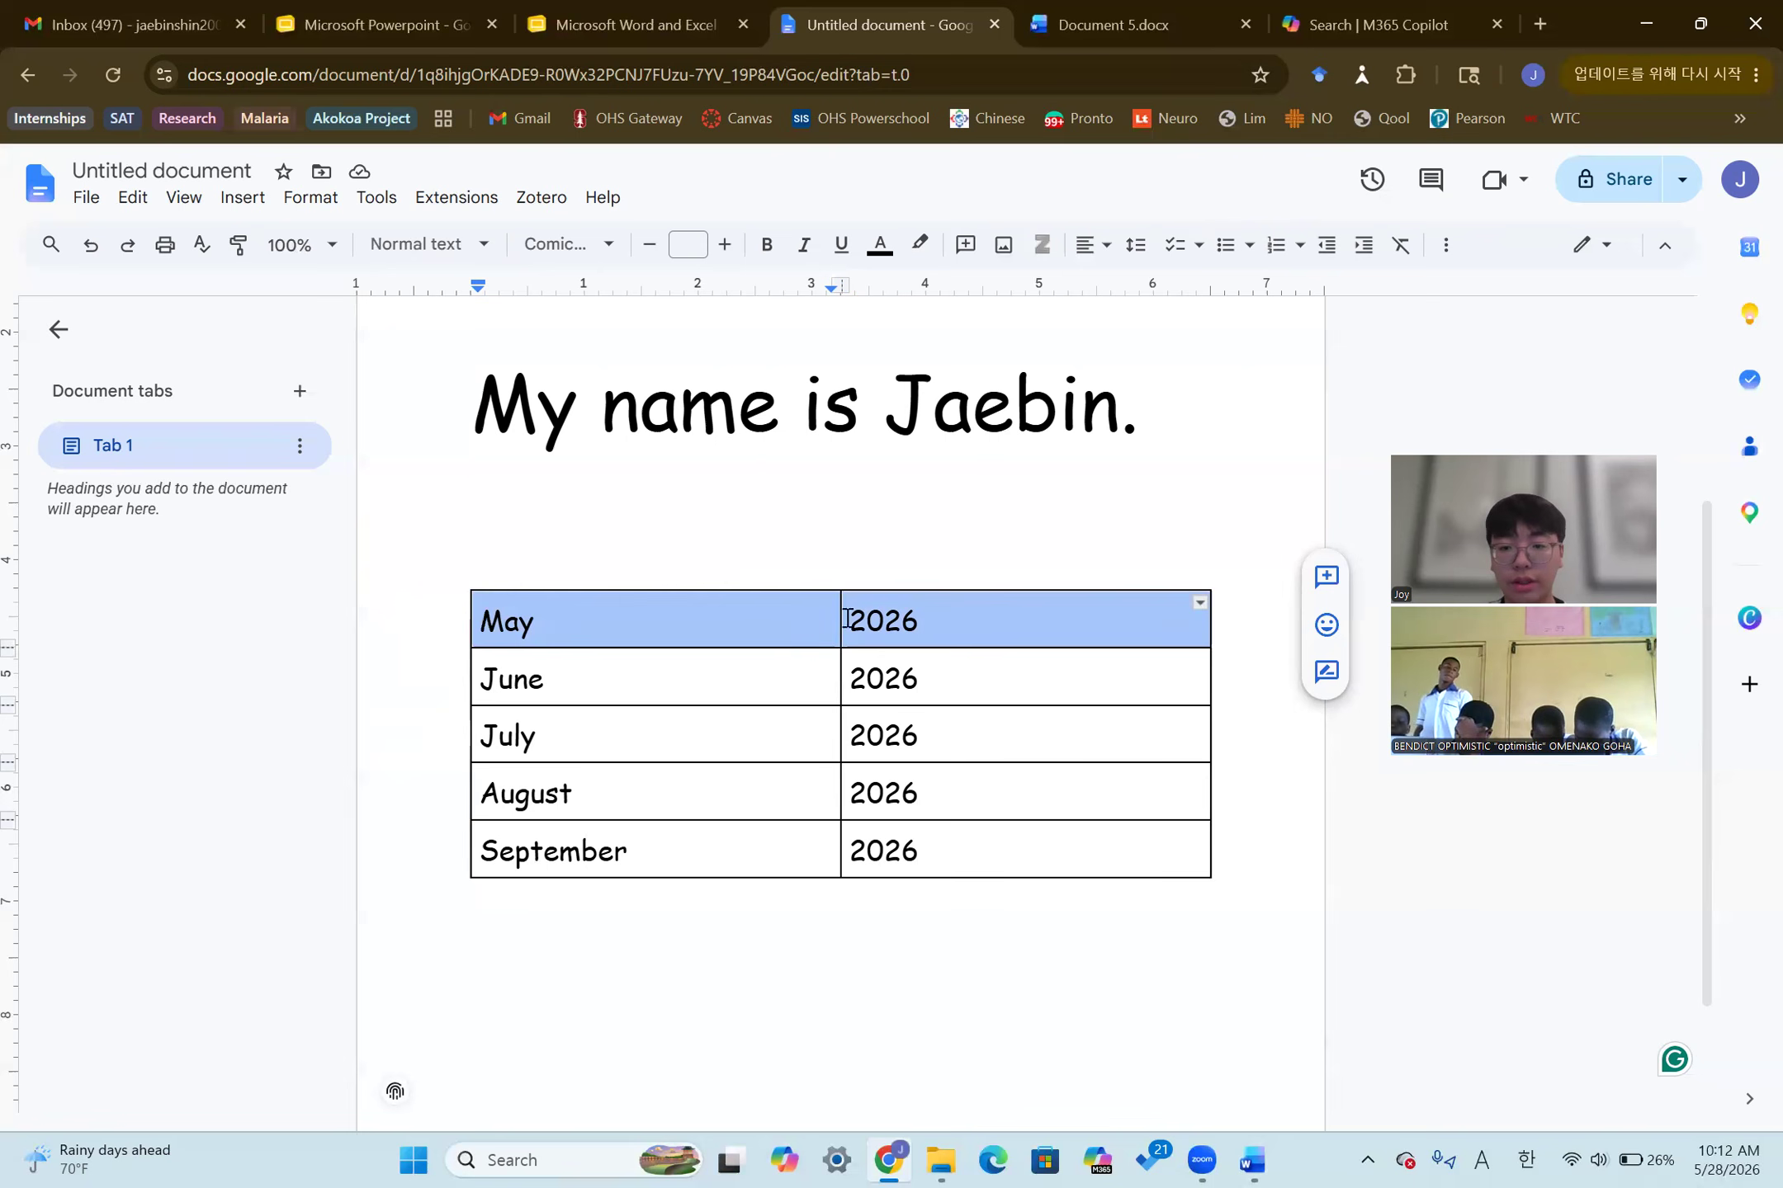
left_click(551, 644)
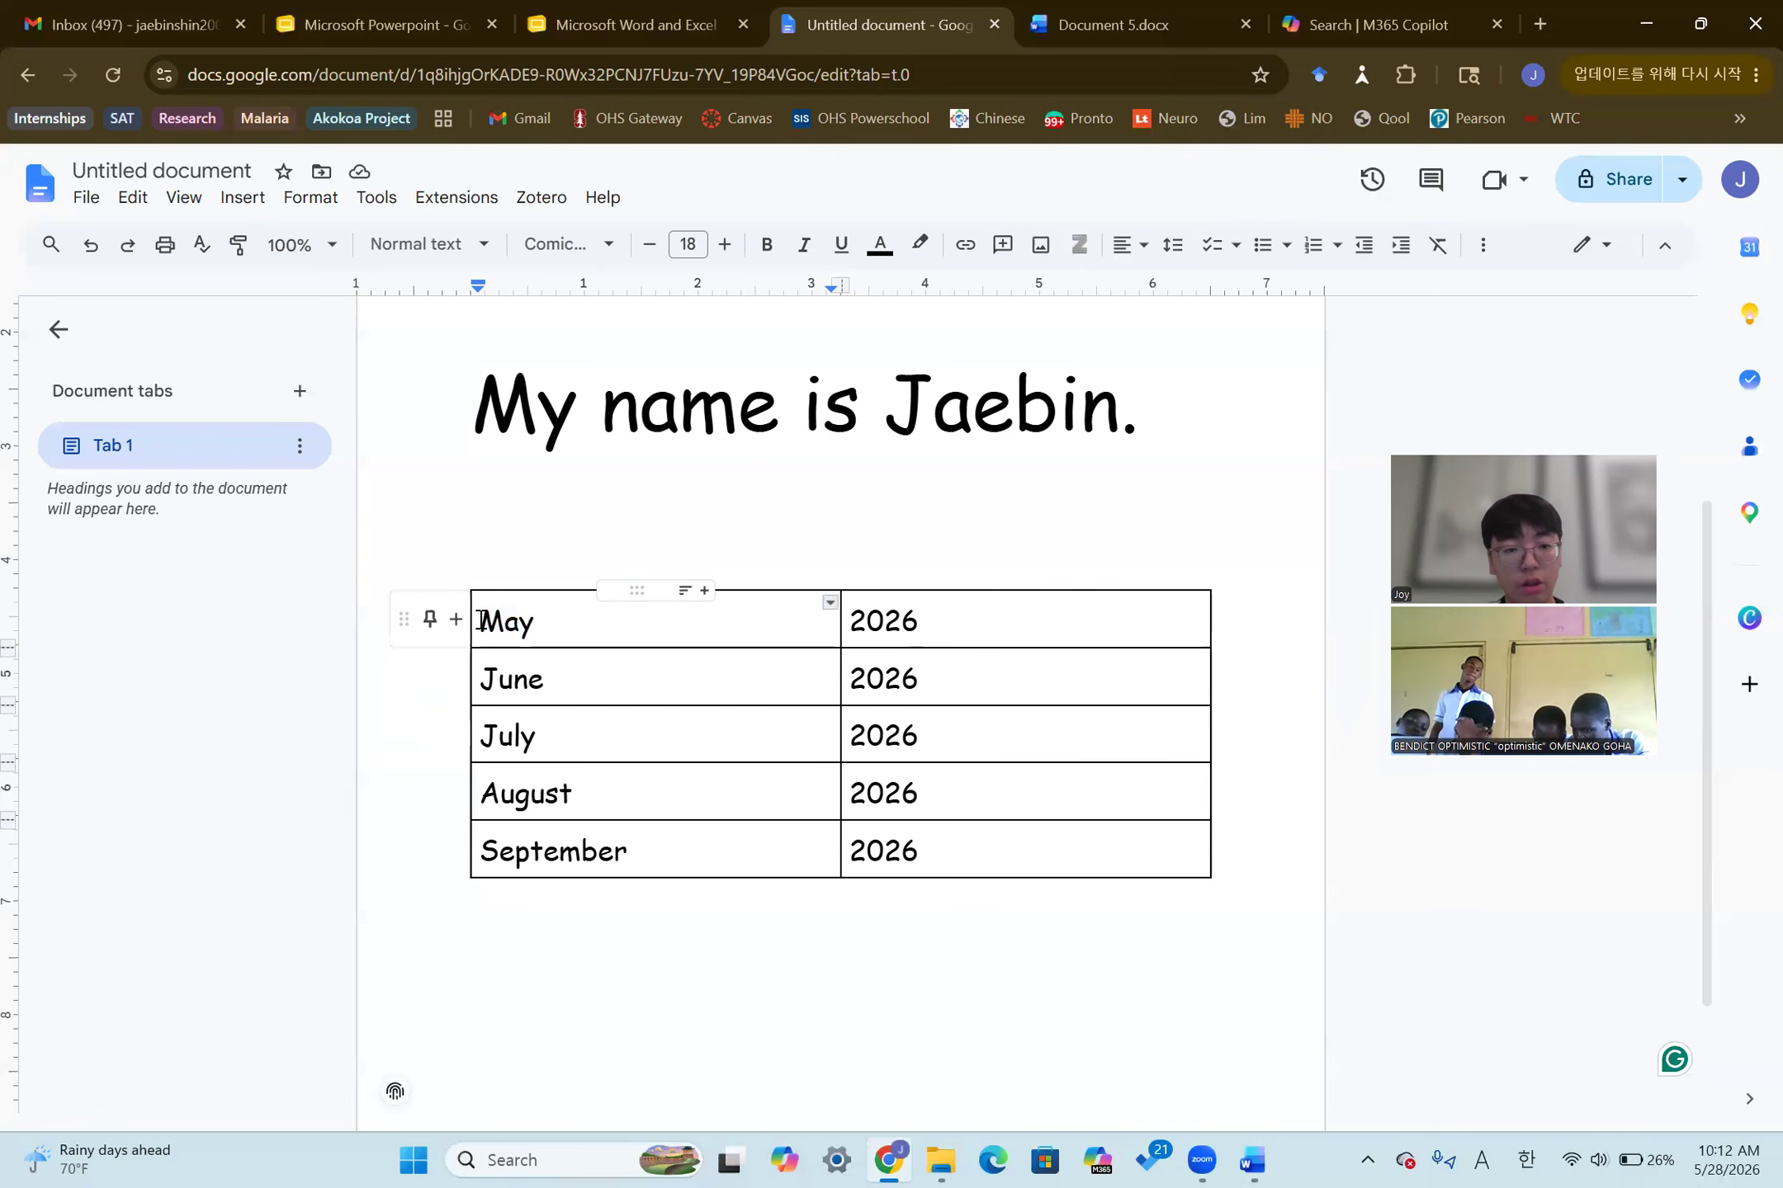
left_click_drag(480, 620, 937, 617)
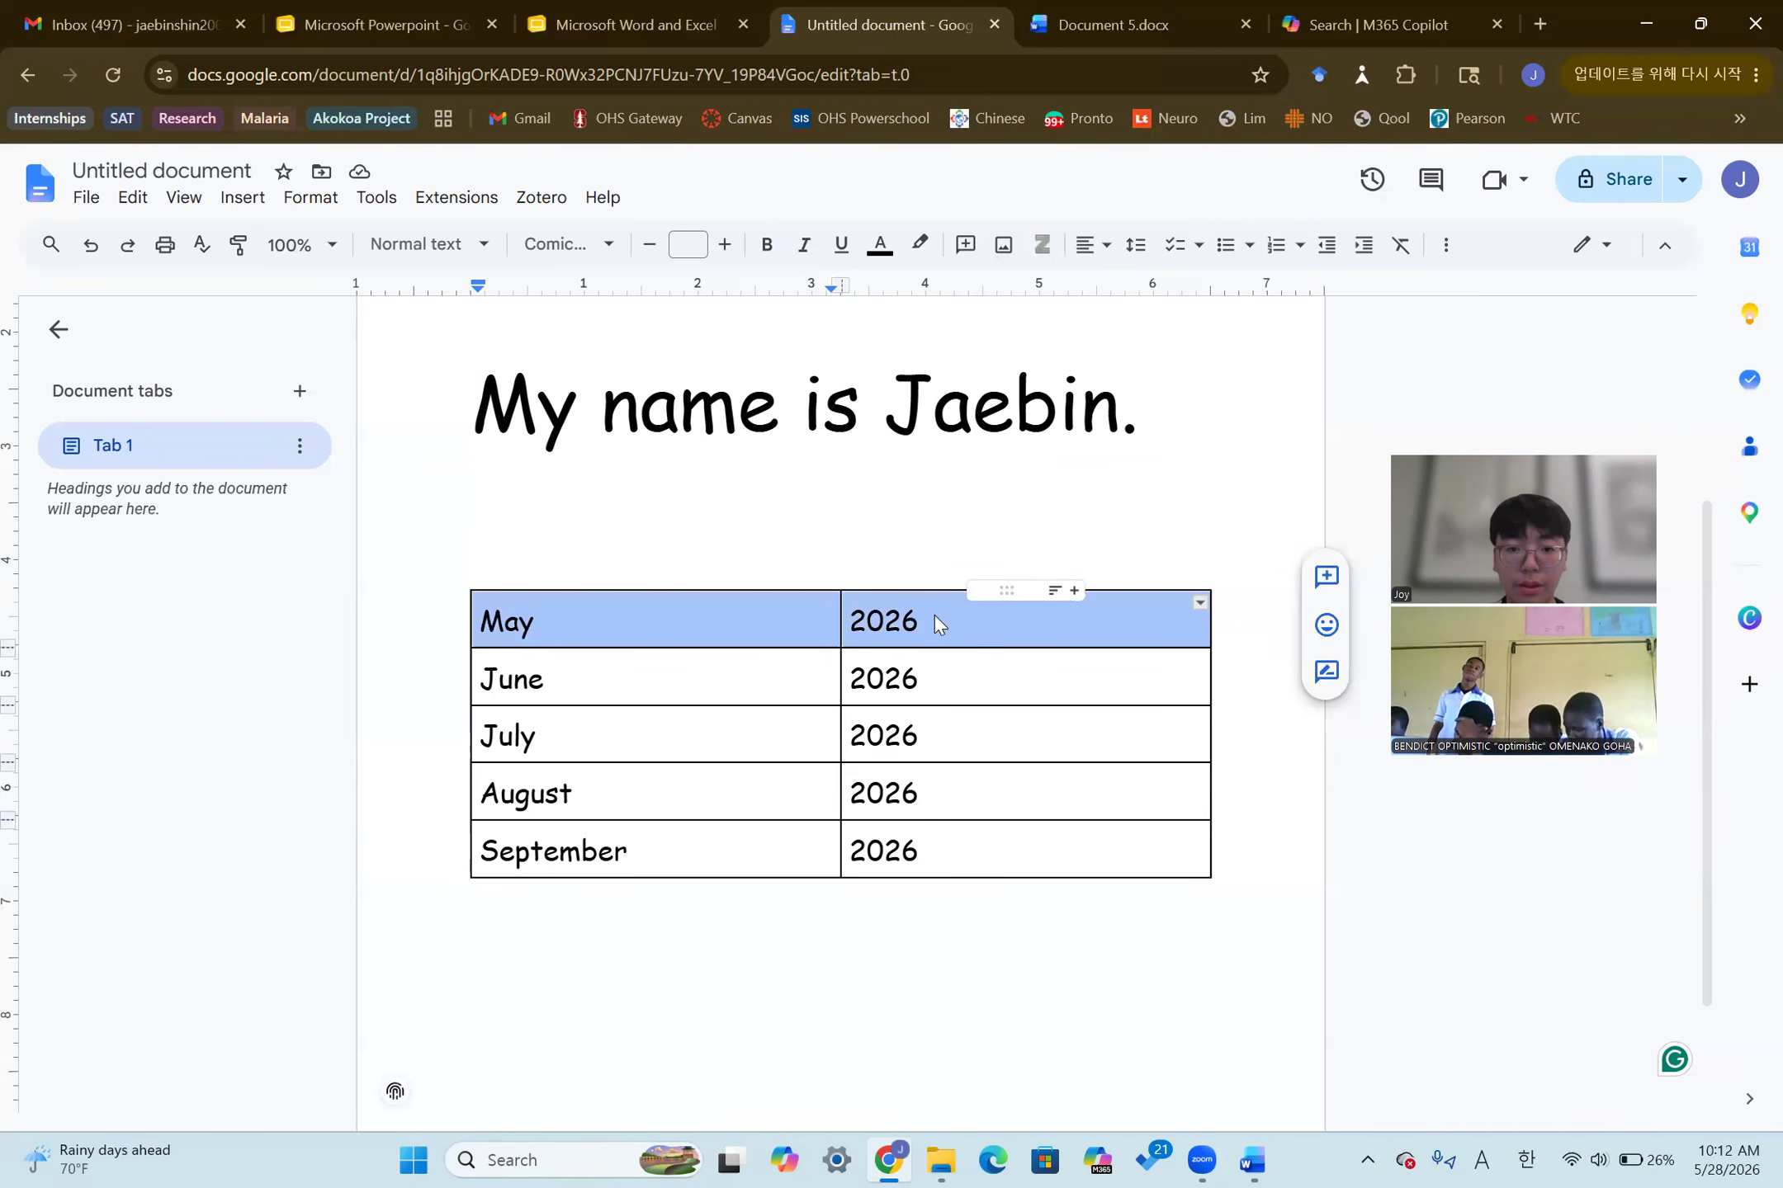
right_click(934, 614)
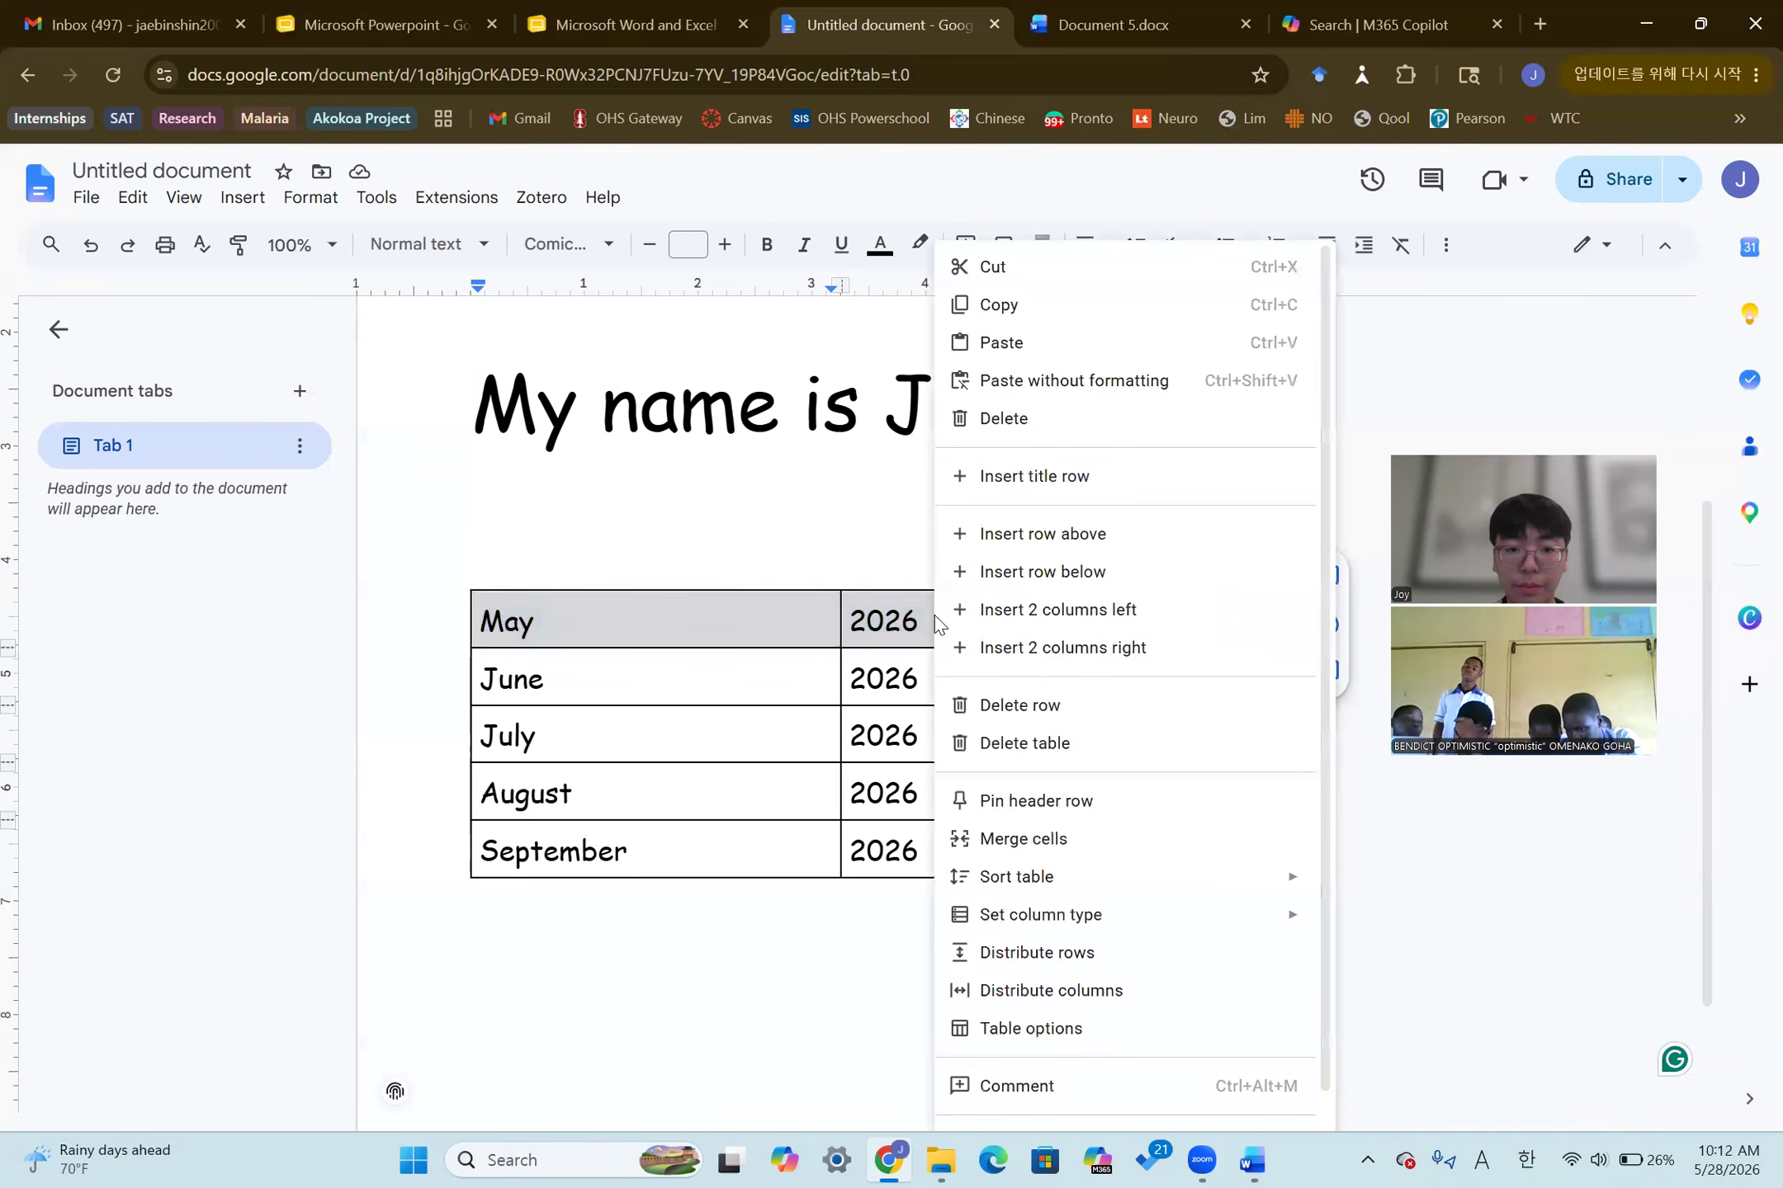
left_click(855, 615)
left_click_drag(853, 615, 590, 616)
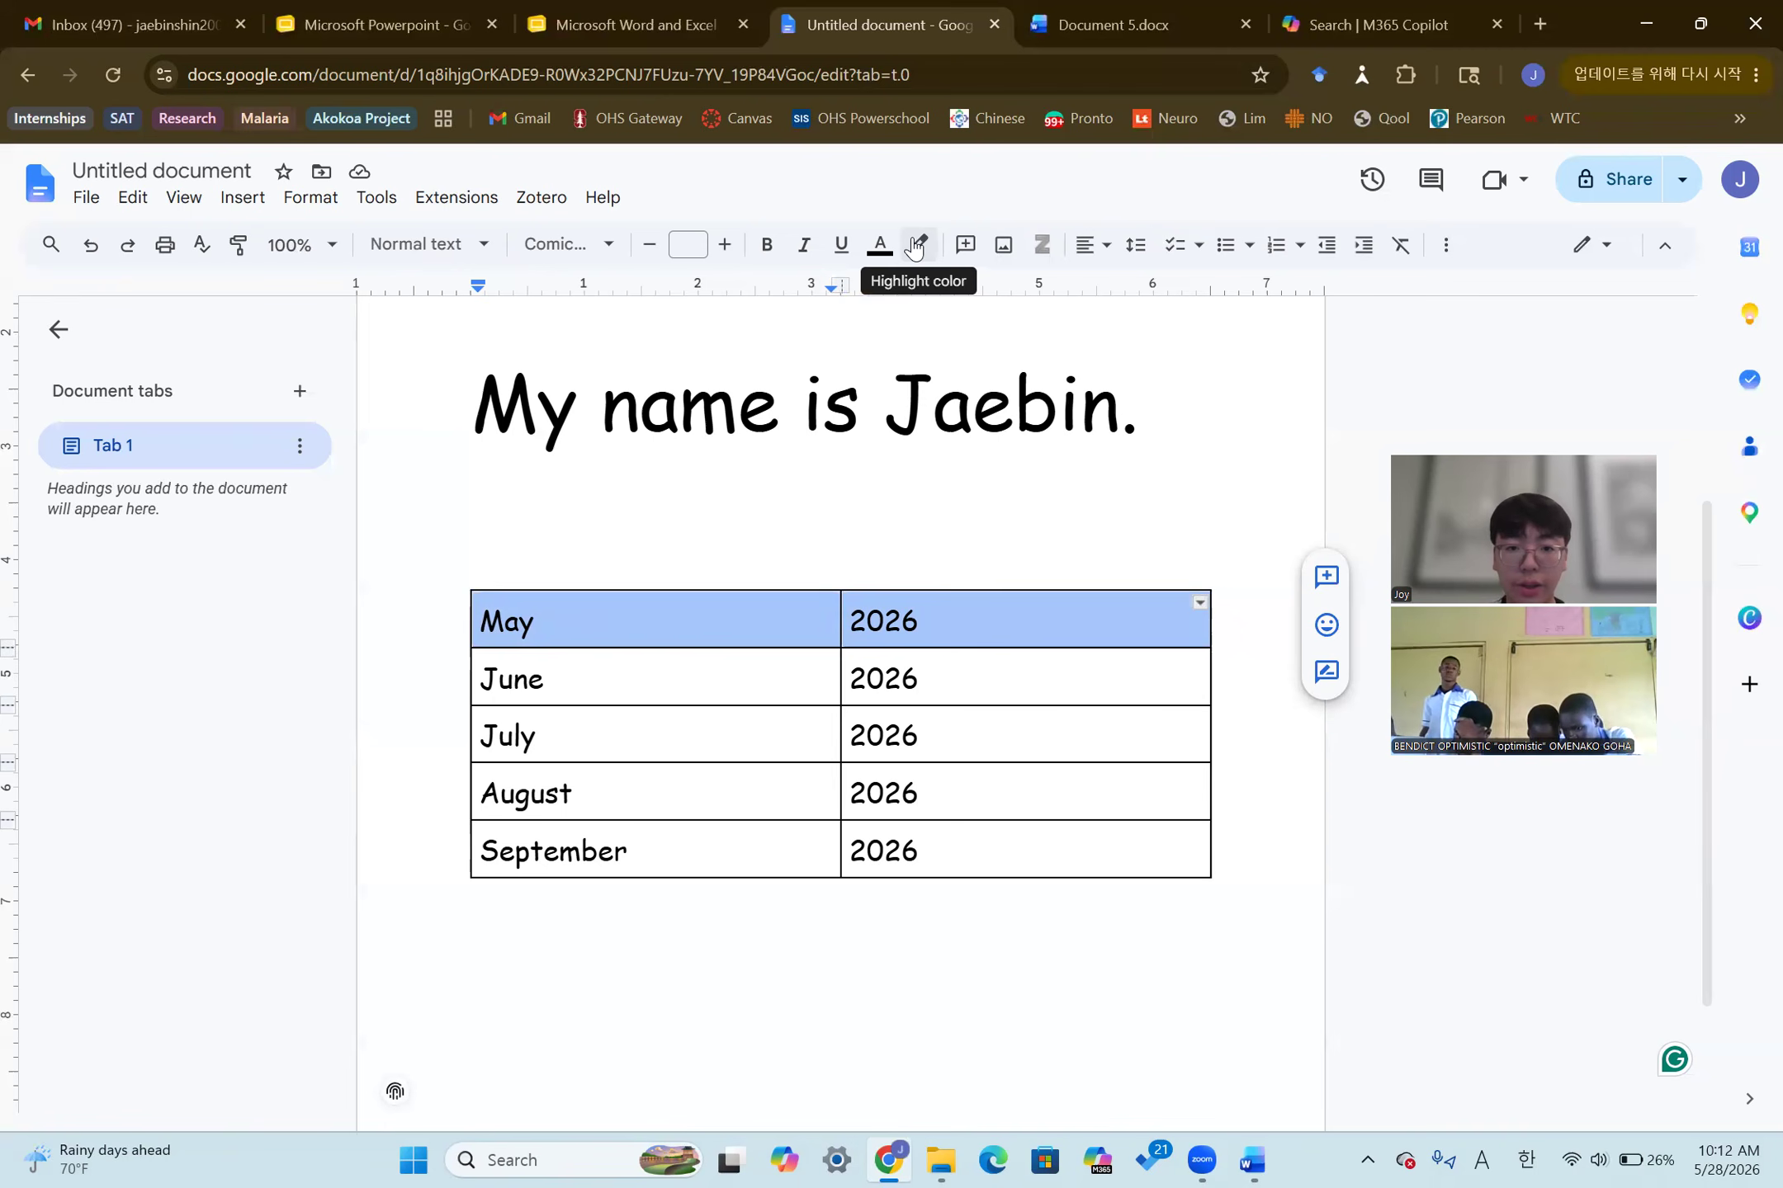
left_click(916, 245)
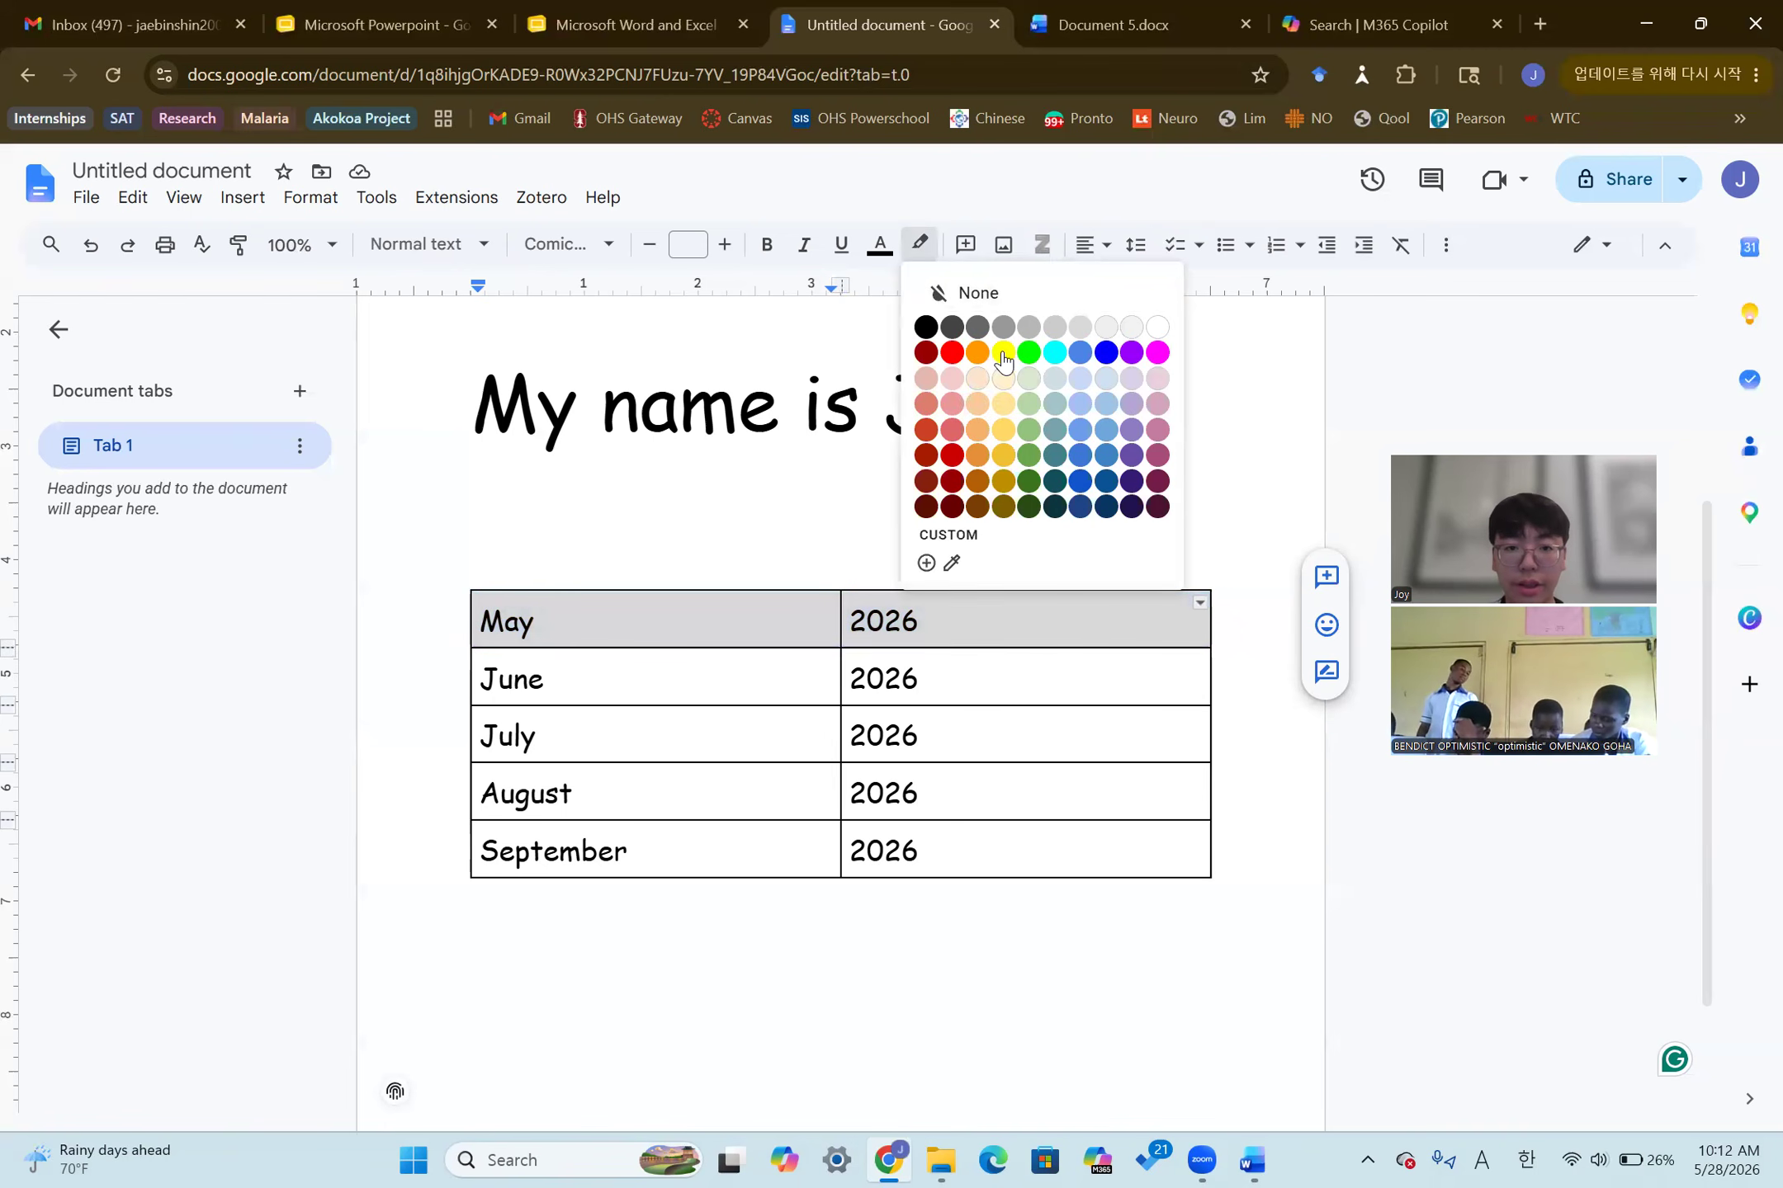
left_click(1002, 352)
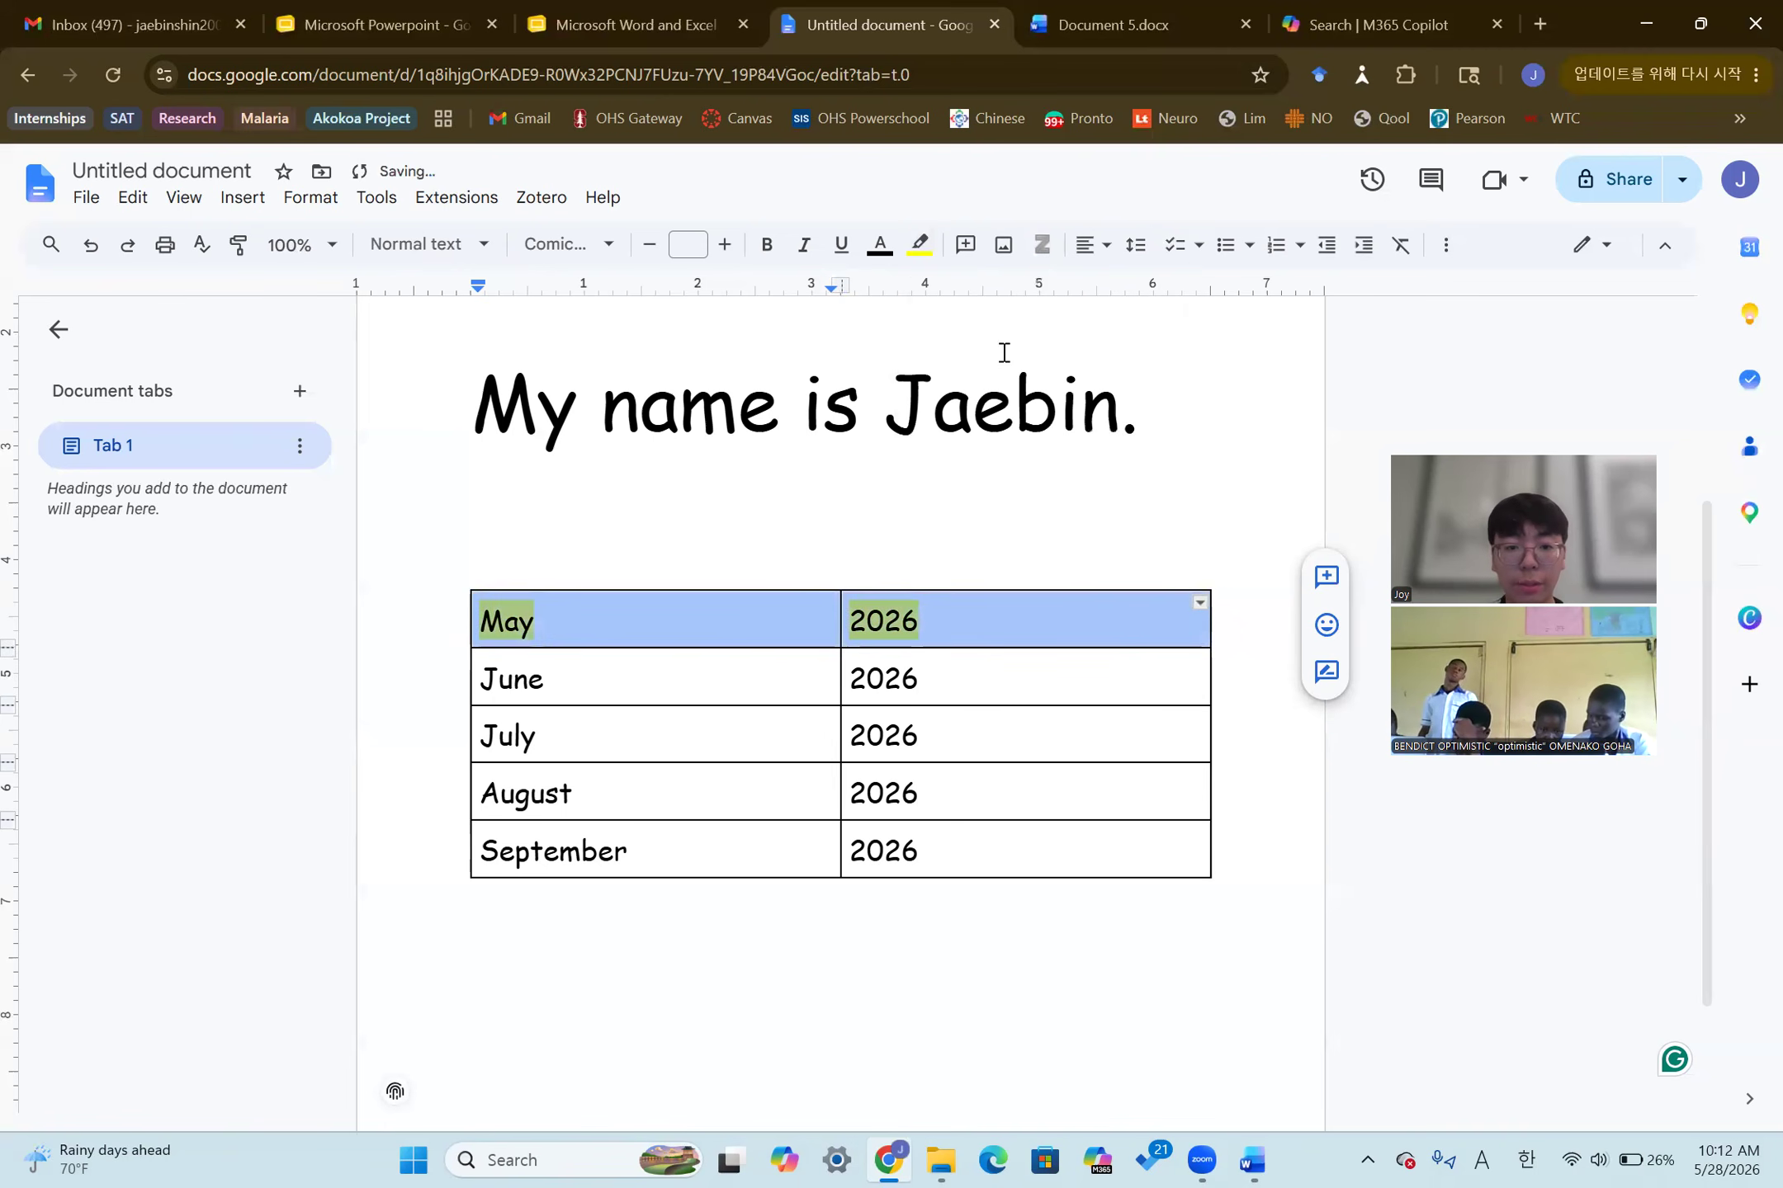
left_click(1077, 642)
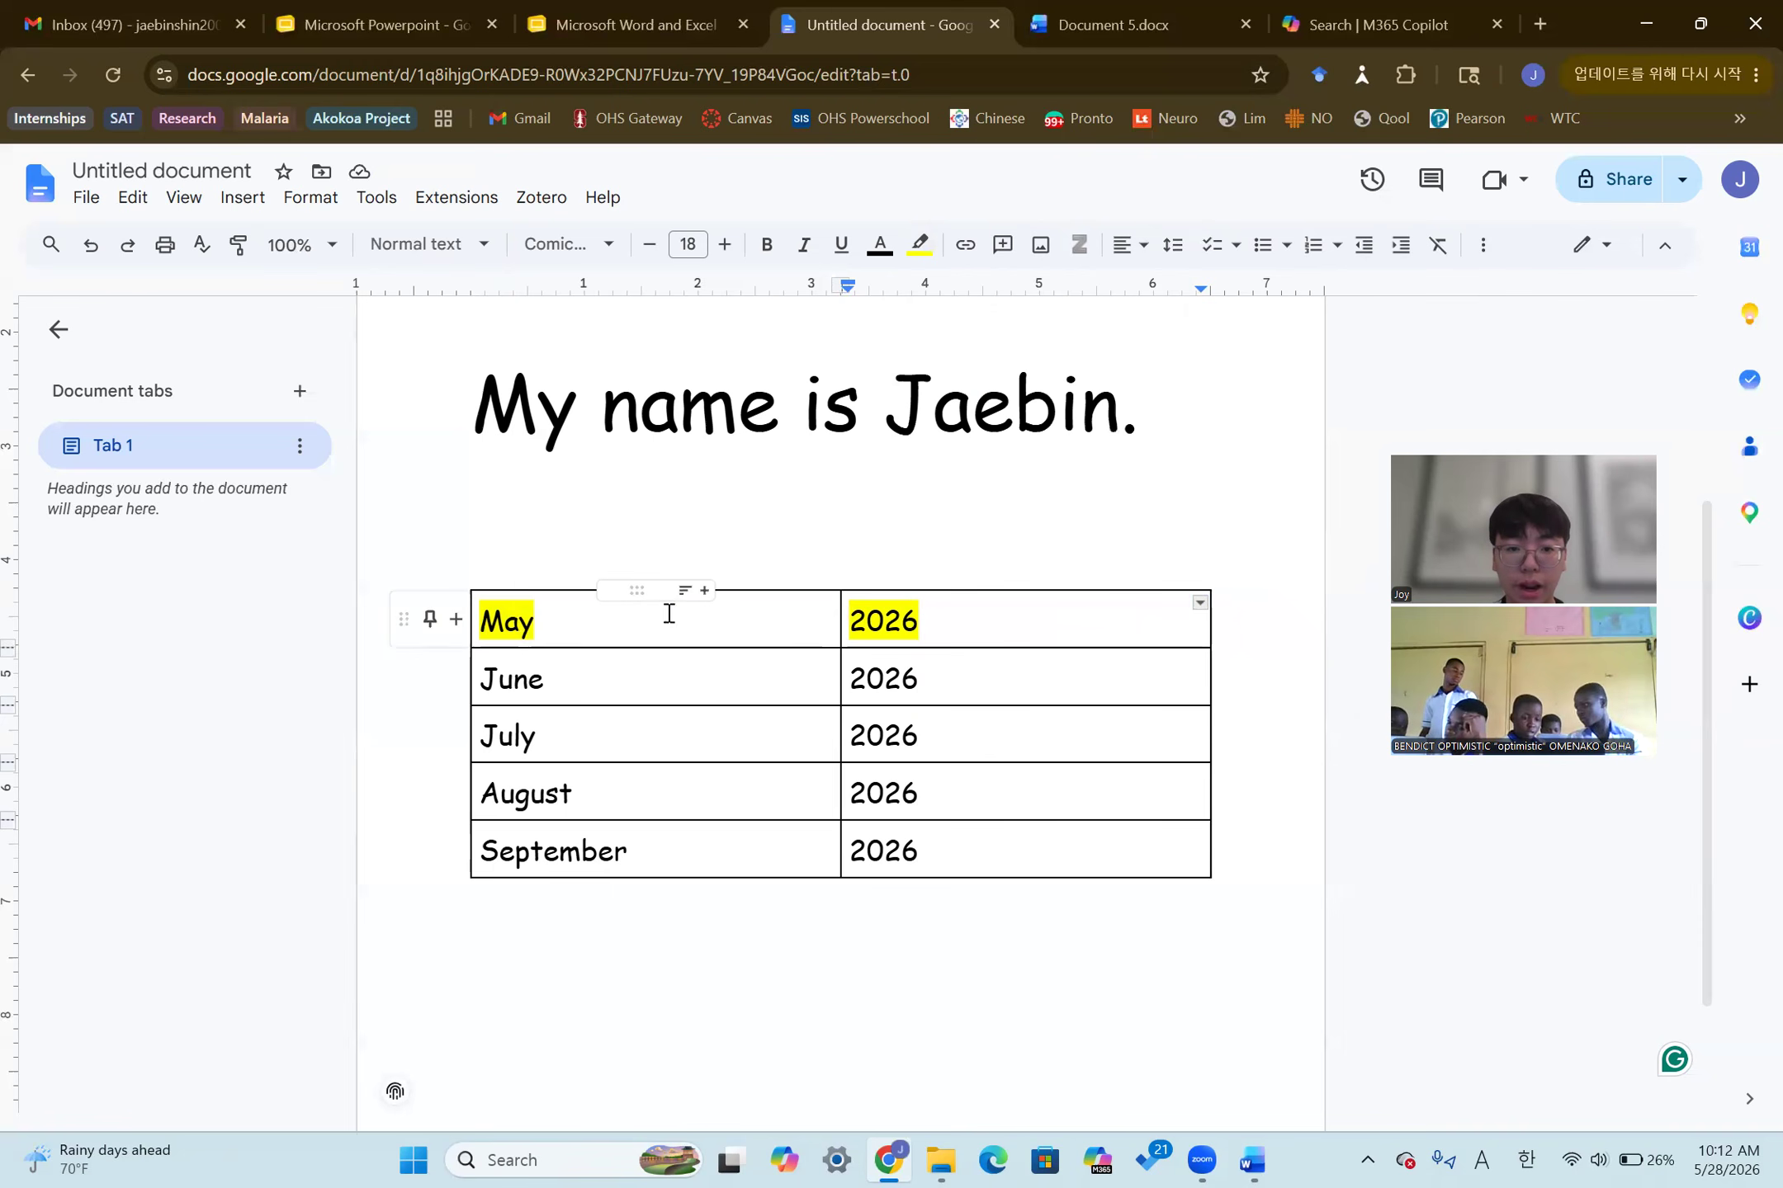
Select both cells of the table's May row and open the font size choices
left_click_drag(668, 613, 990, 615)
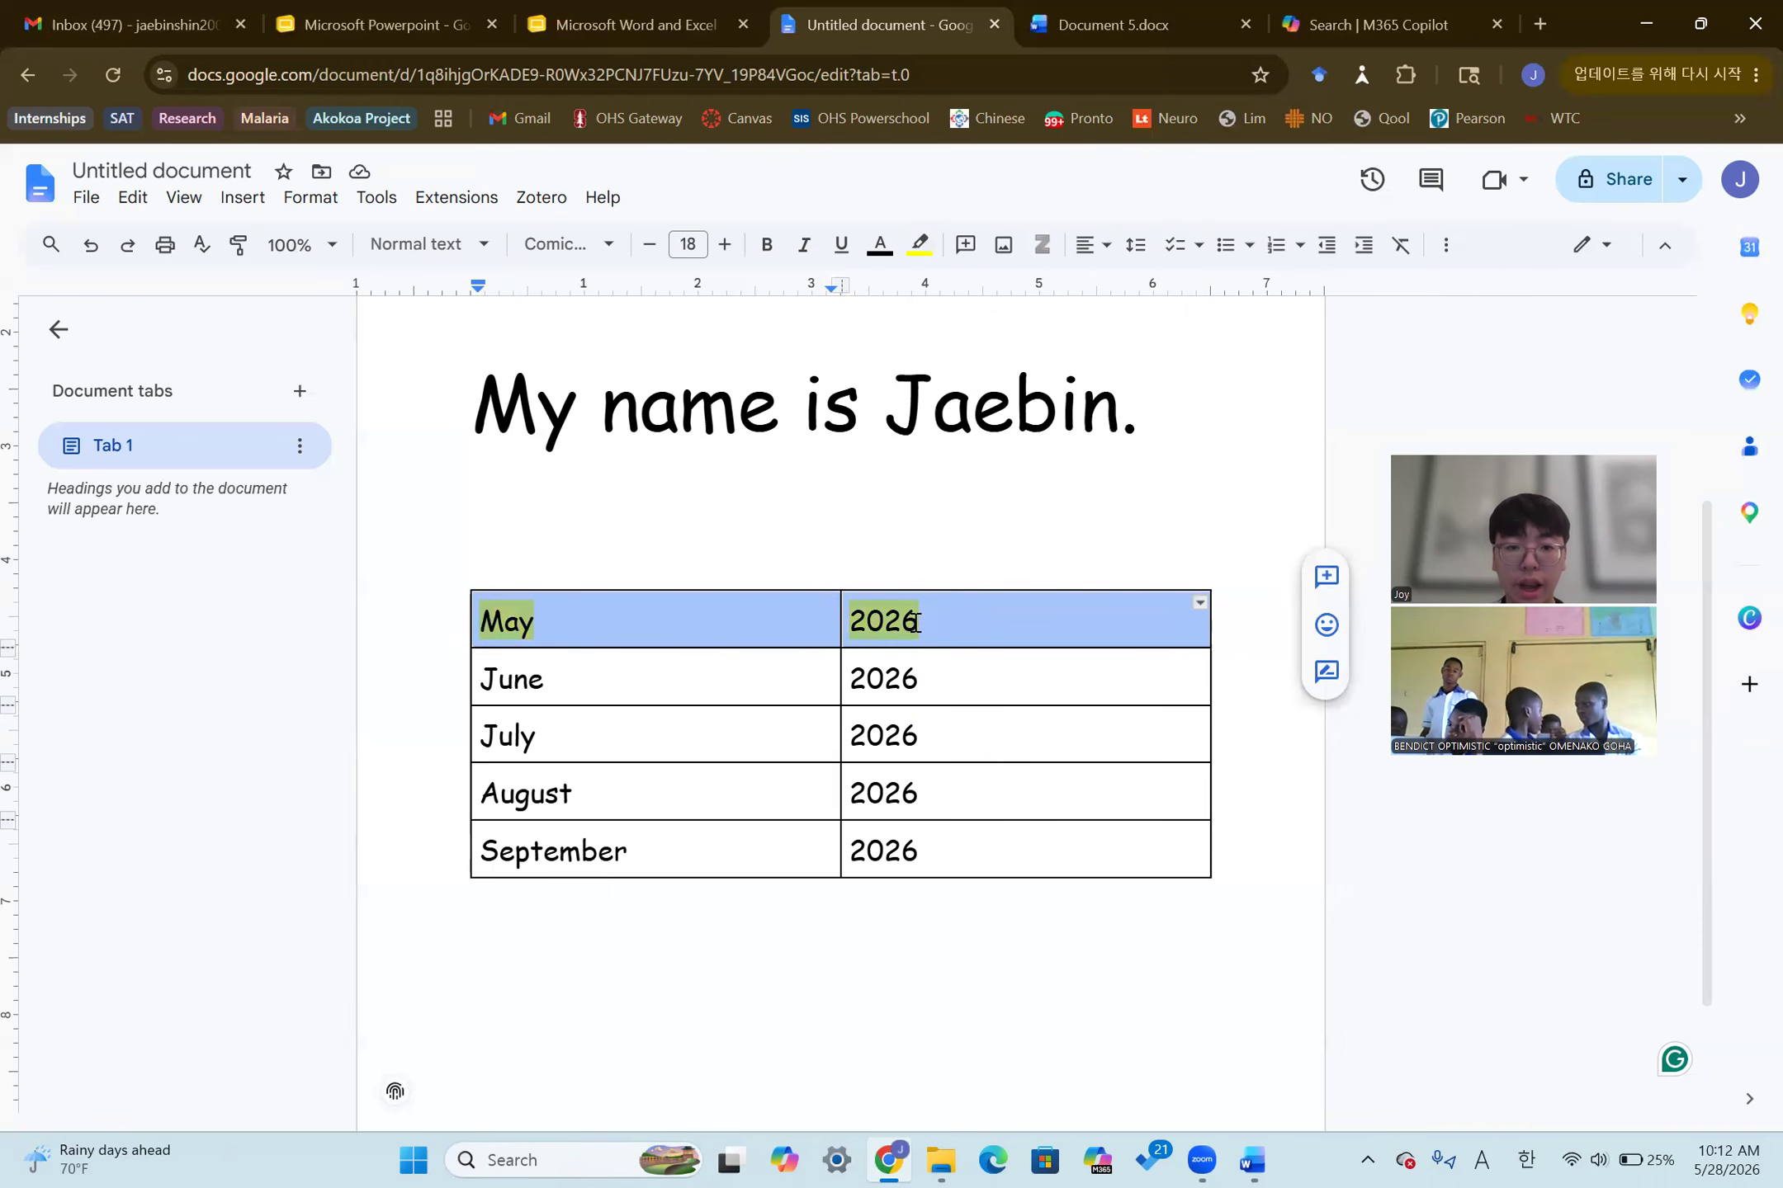
left_click(921, 245)
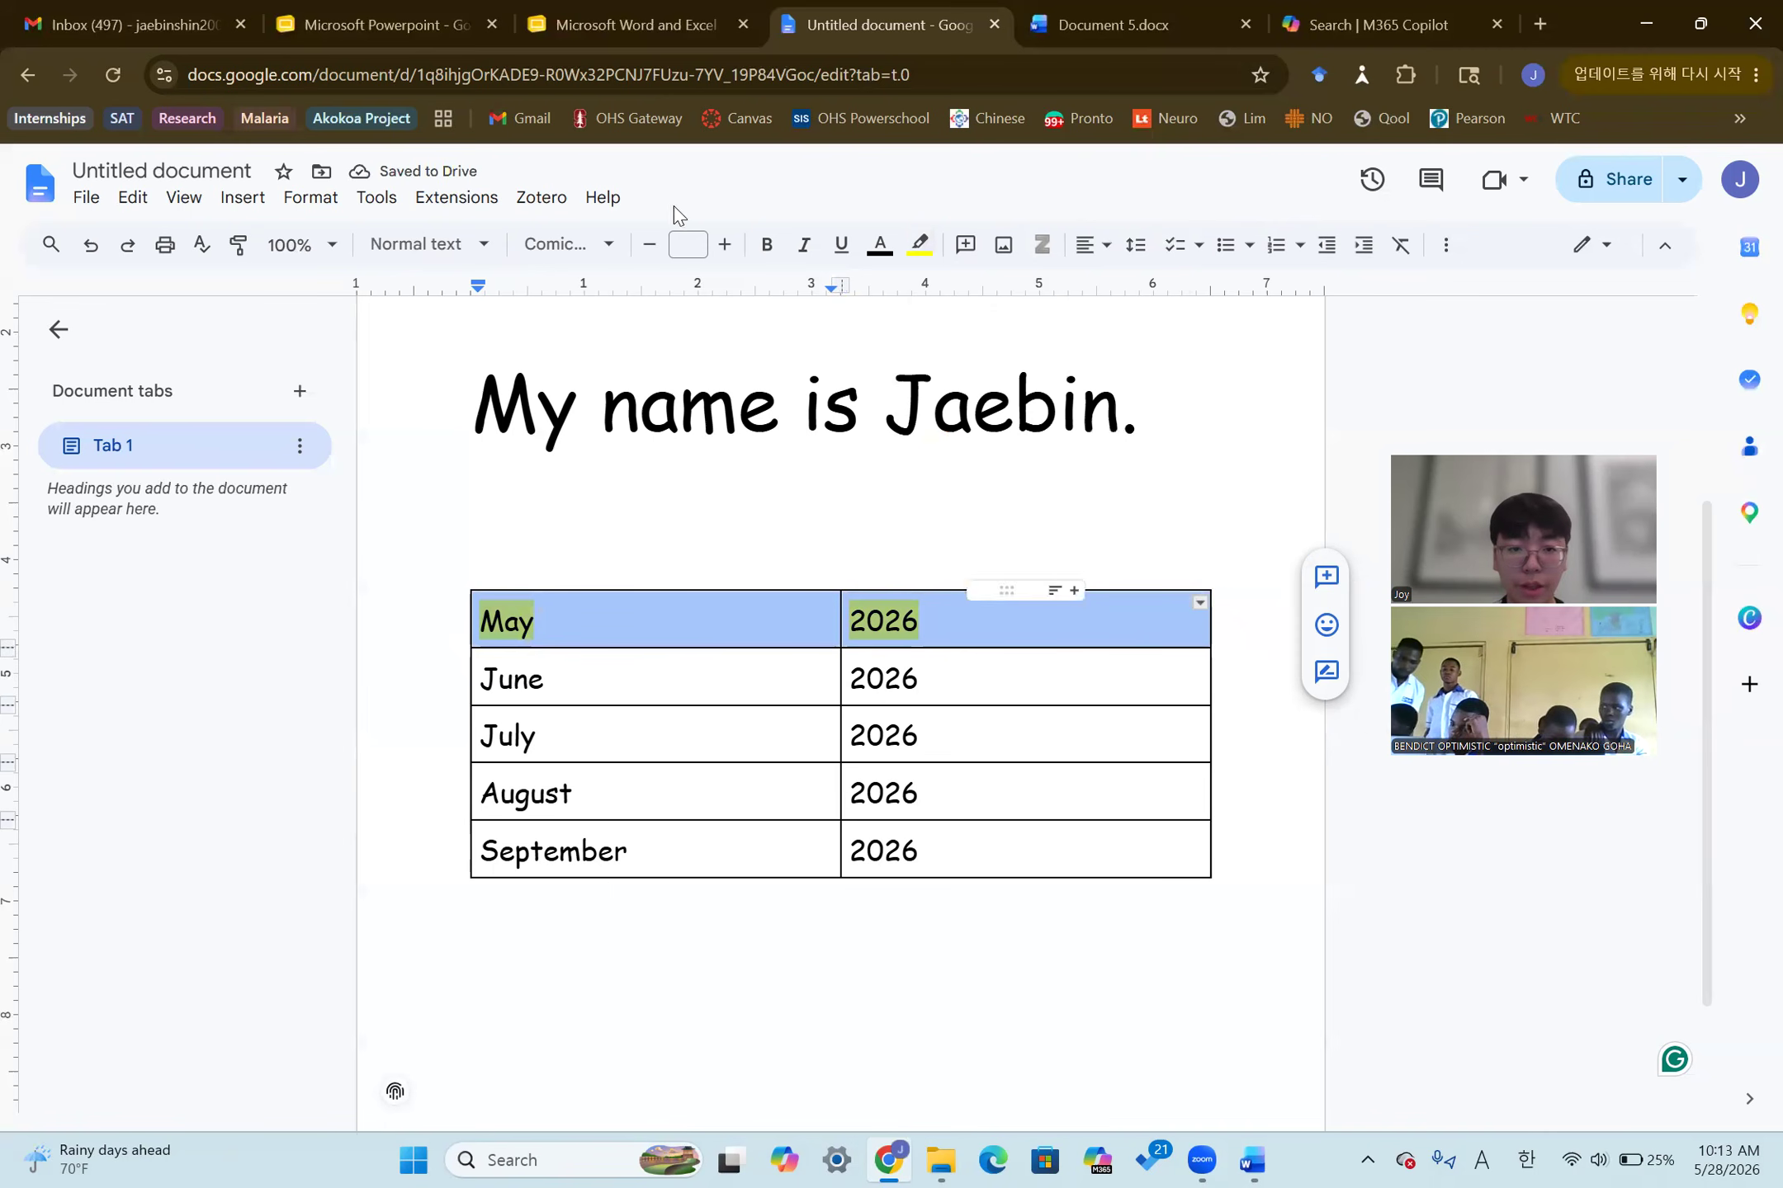
left_click(693, 248)
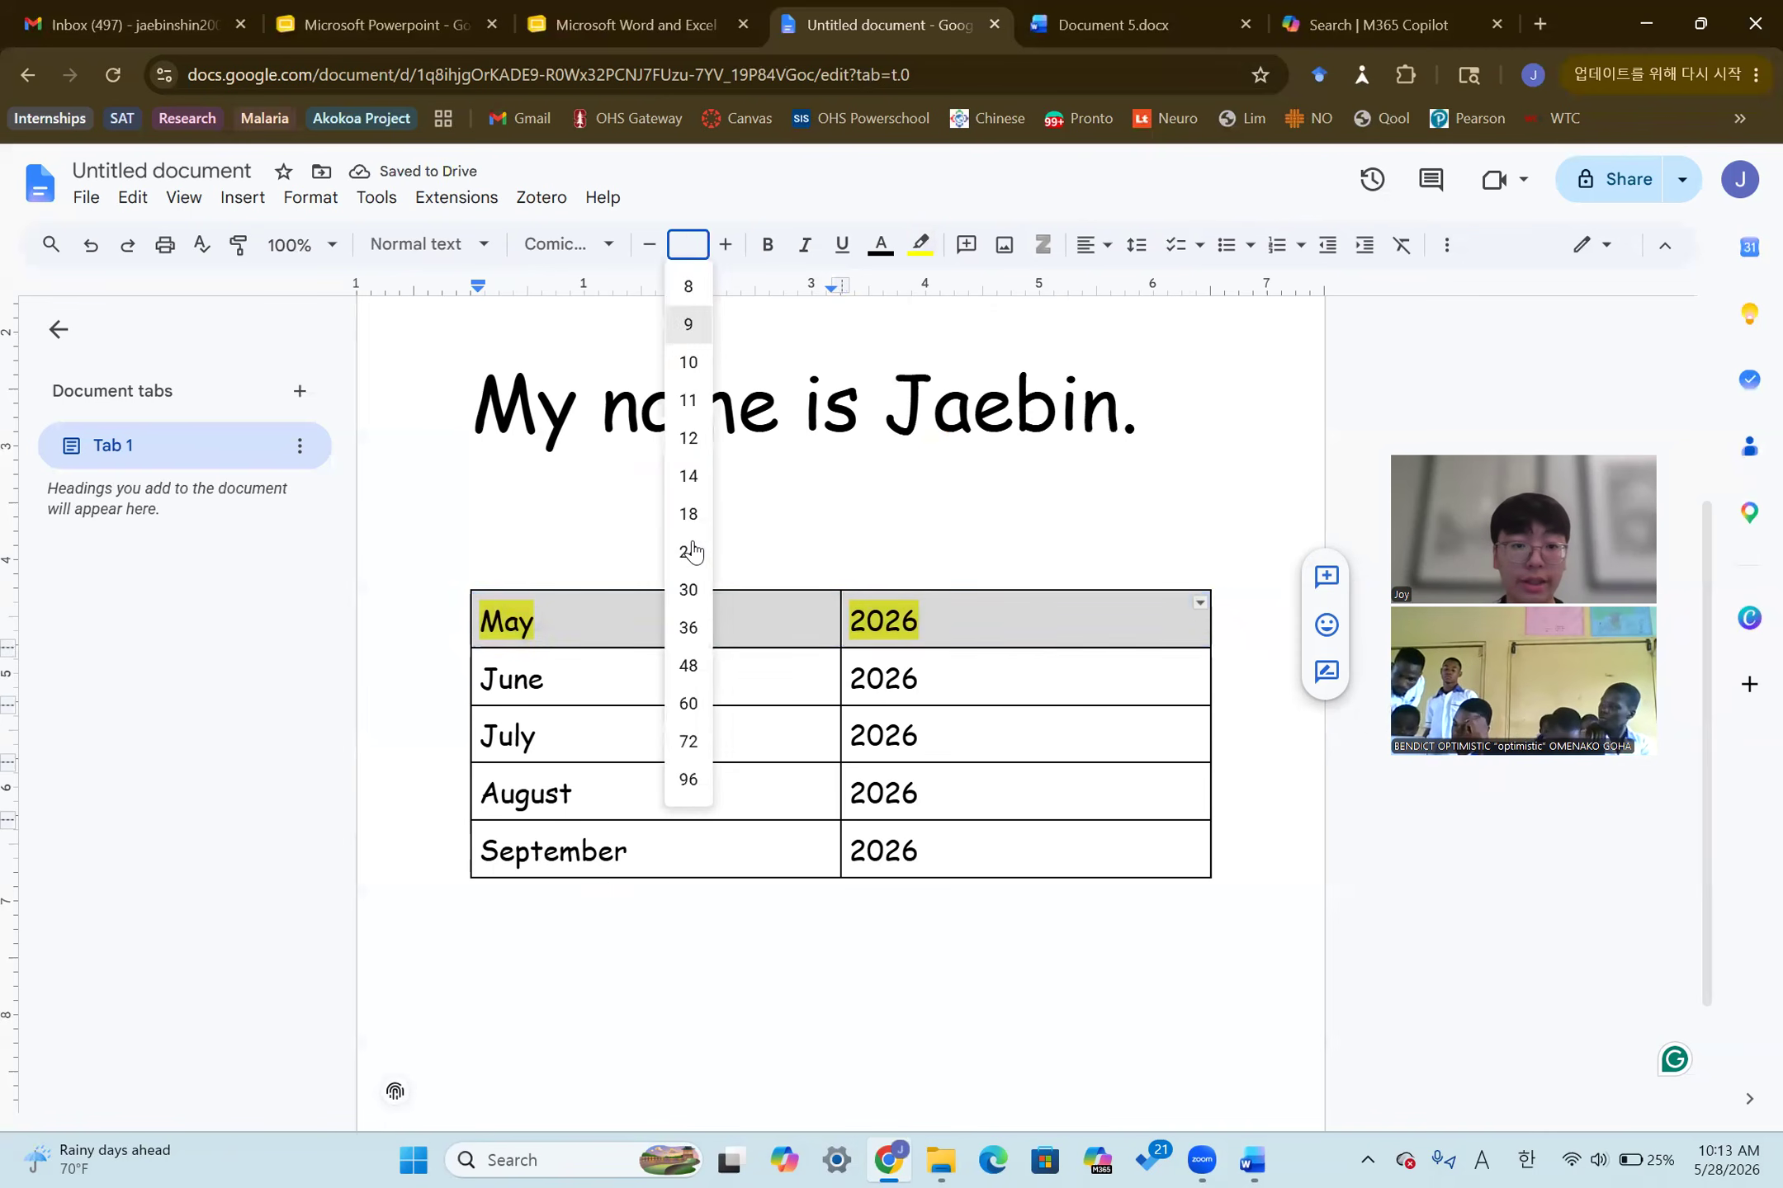
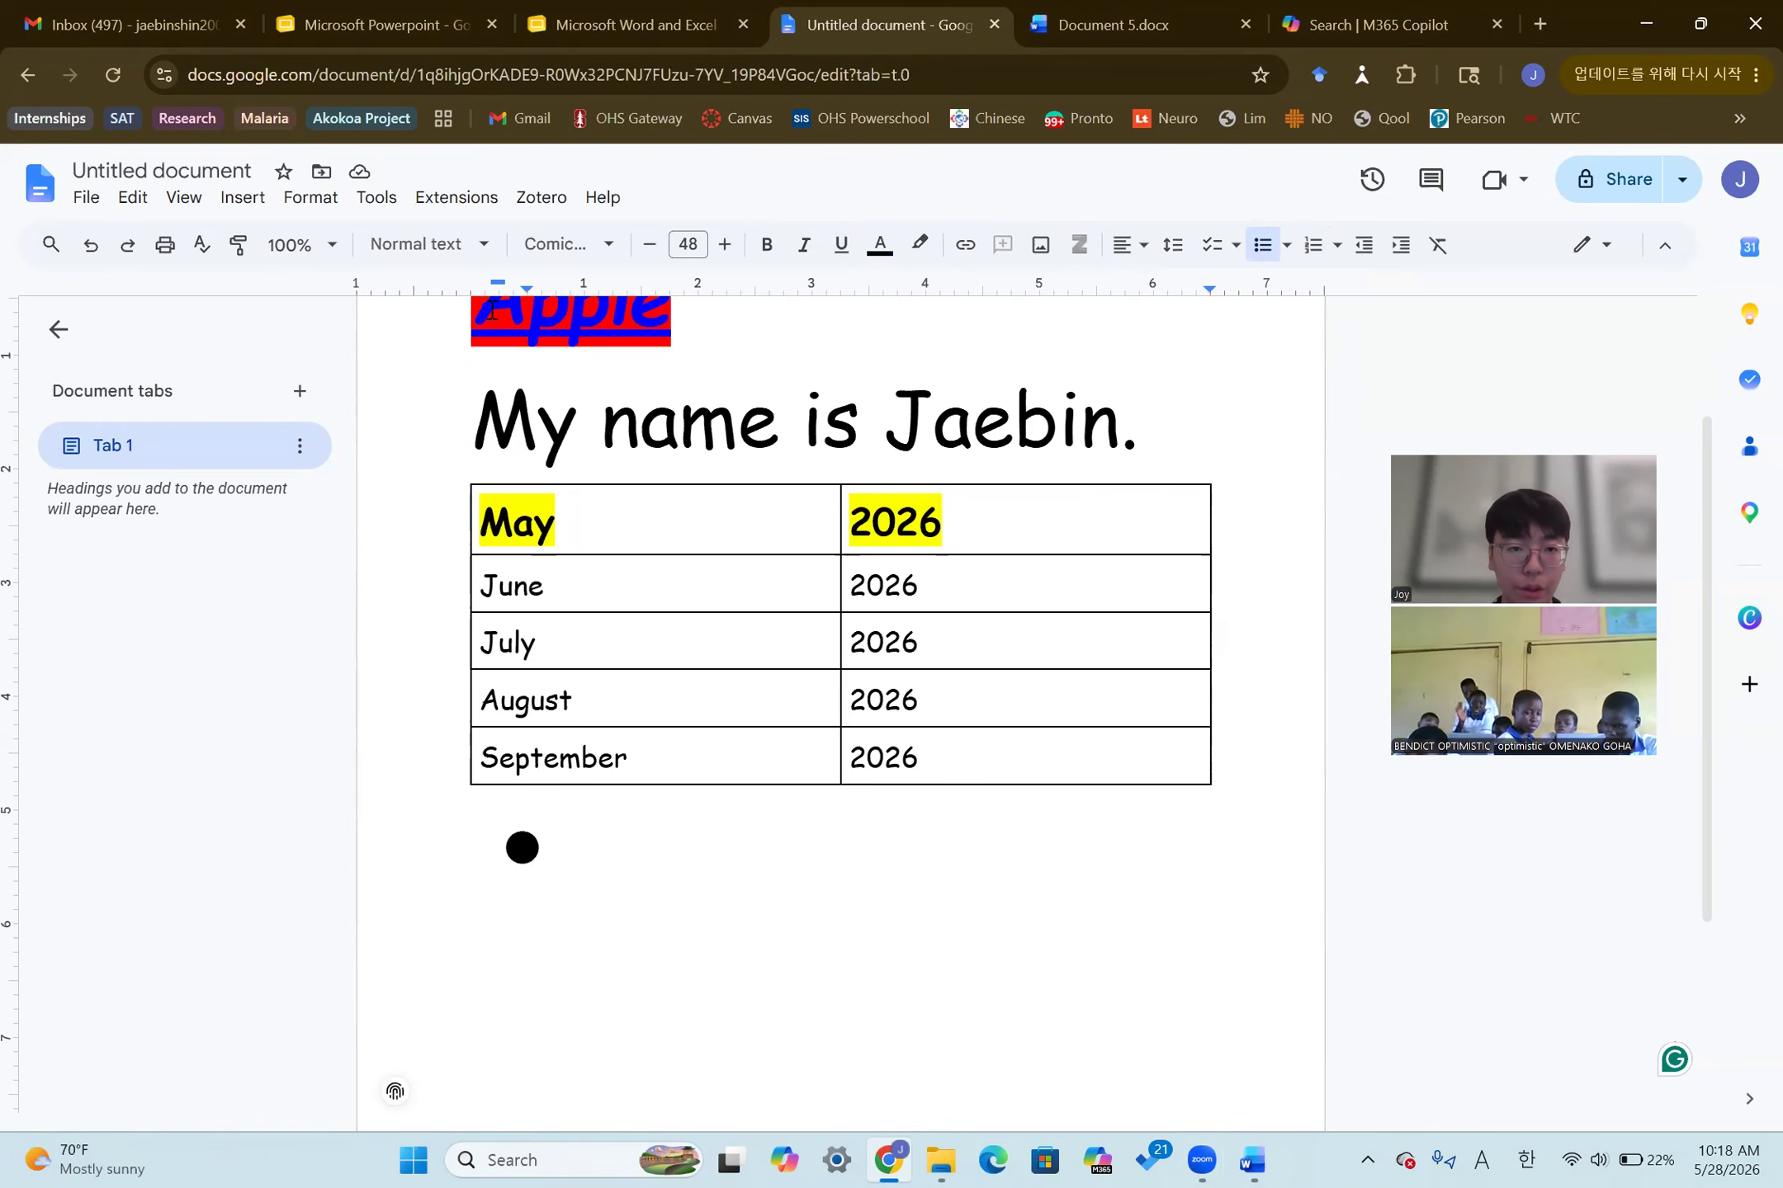
Set the font size below the table to 14 and start a bulleted list there
left_click(690, 242)
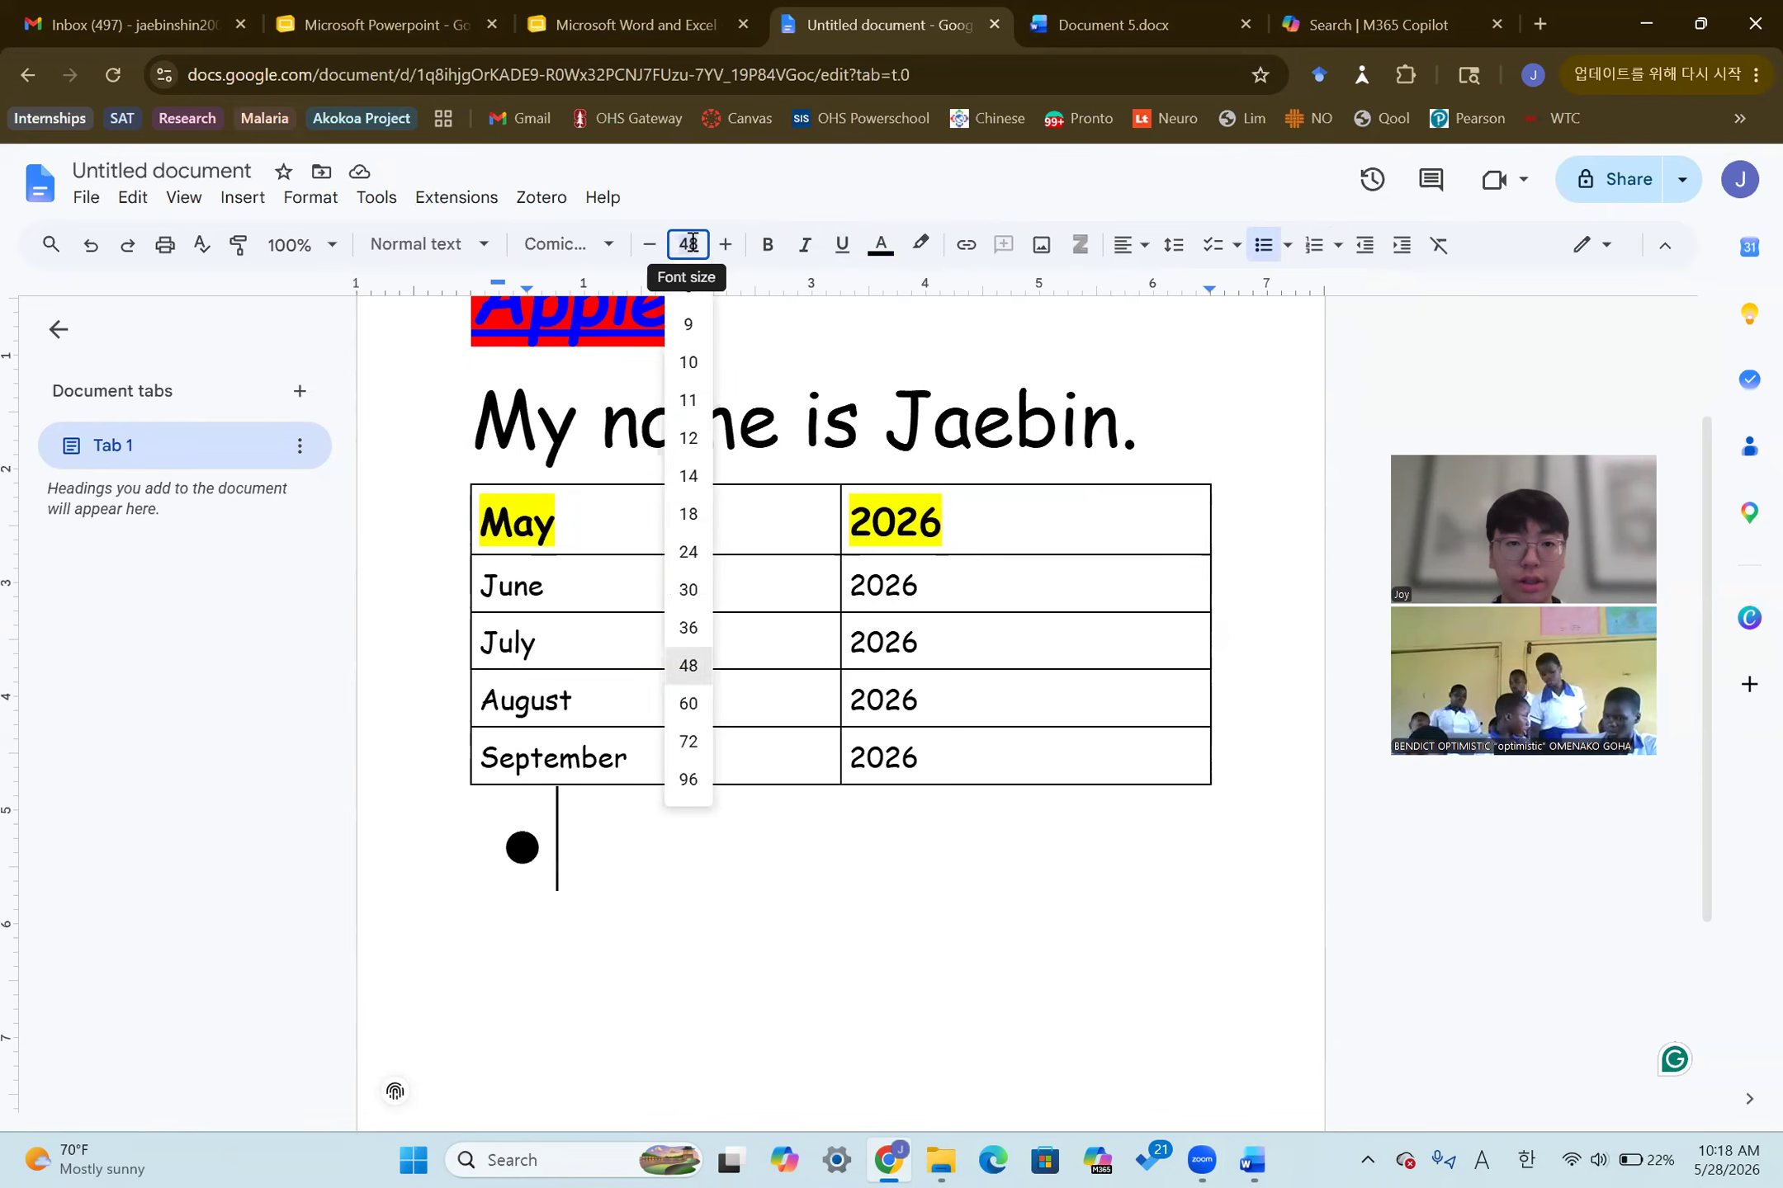
left_click(690, 477)
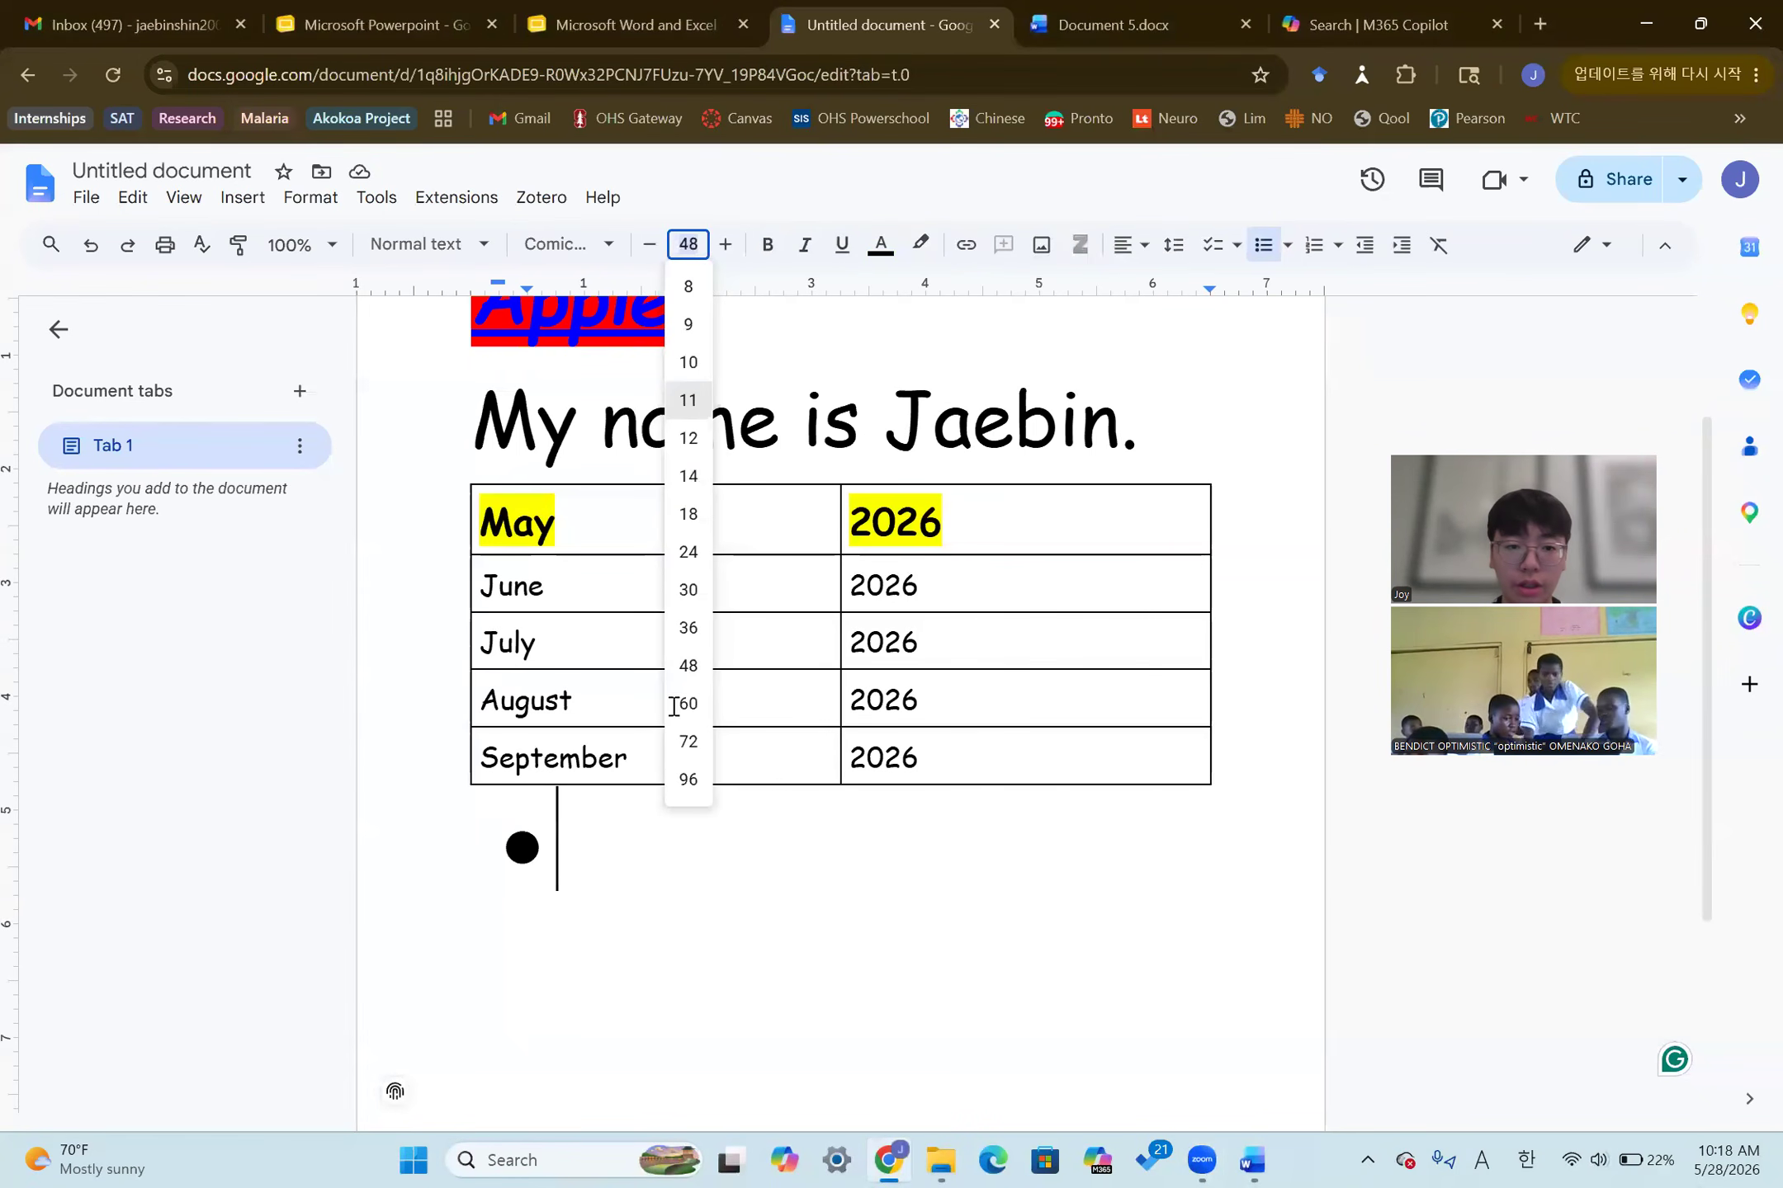
key("Return")
key("Return")
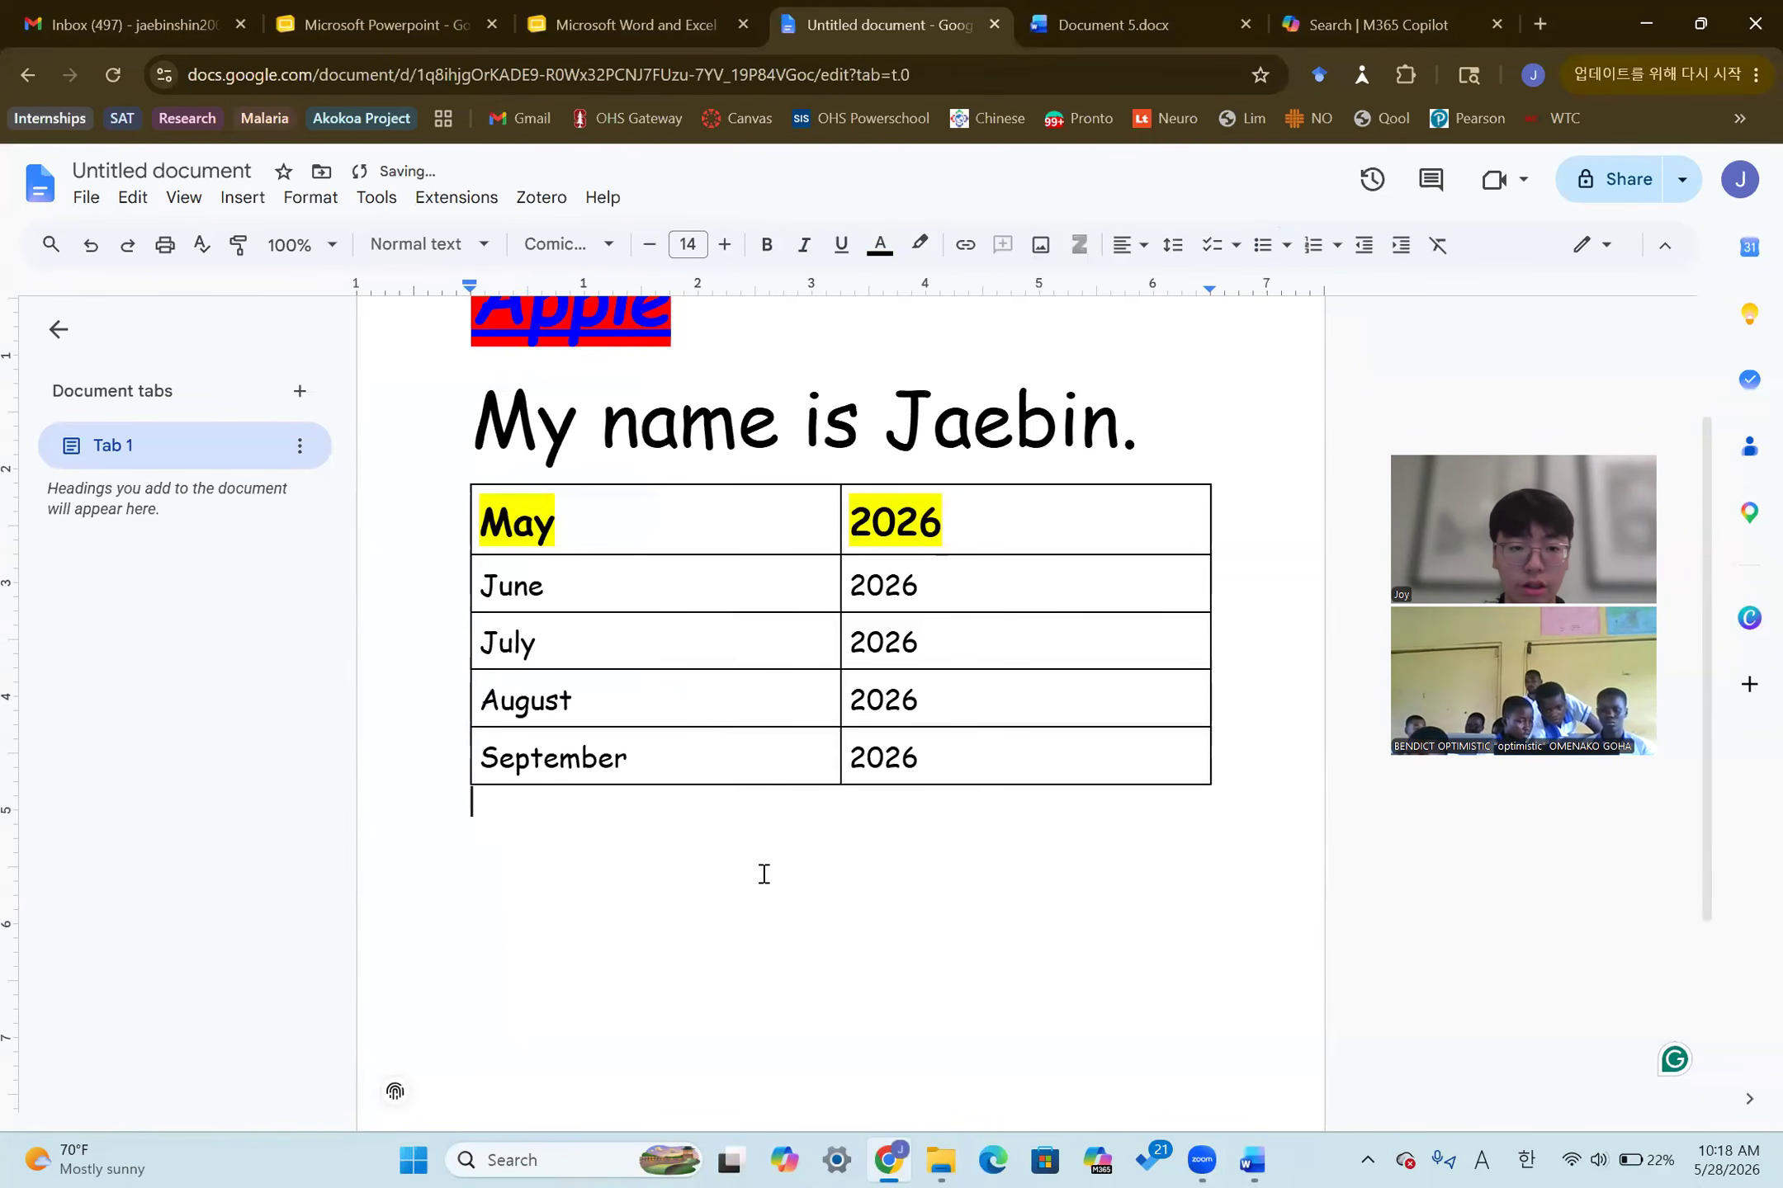
left_click(1263, 245)
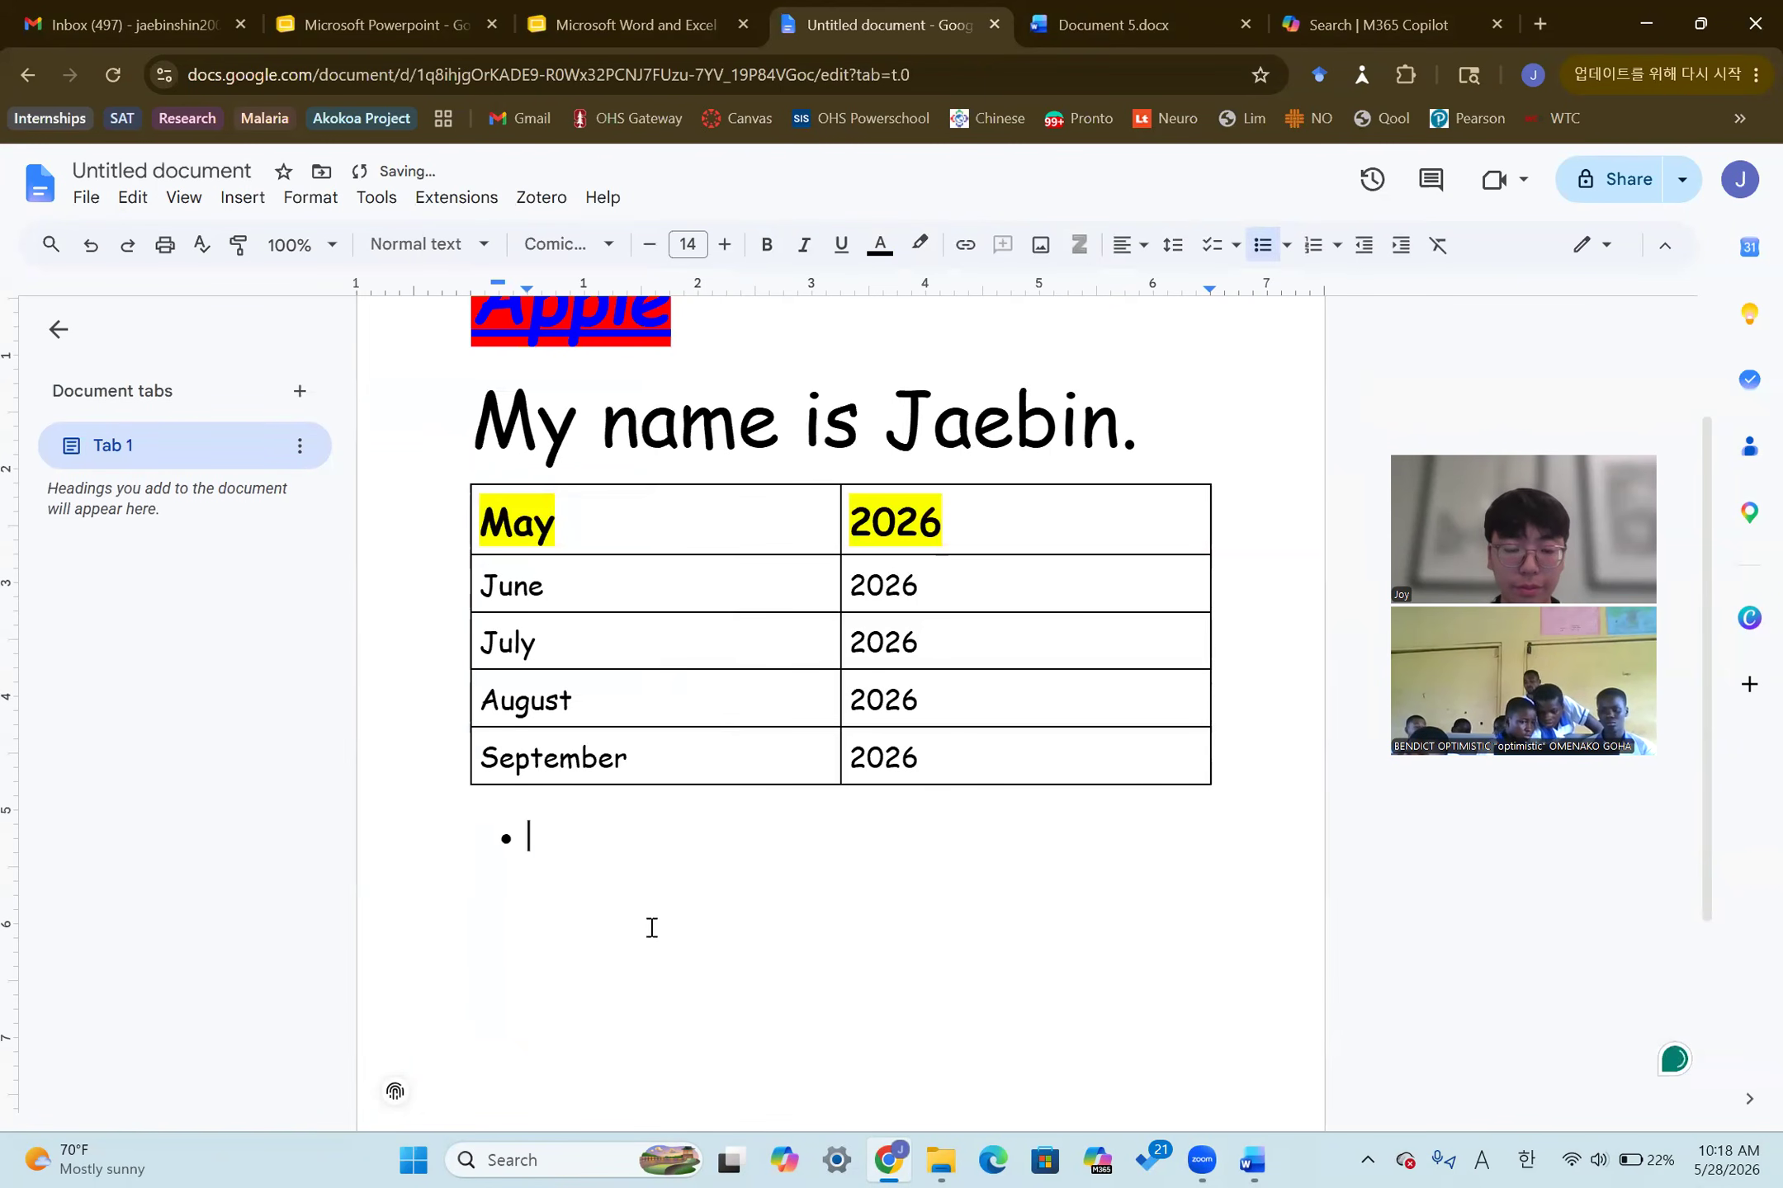
scroll(524, 860, "up", 2)
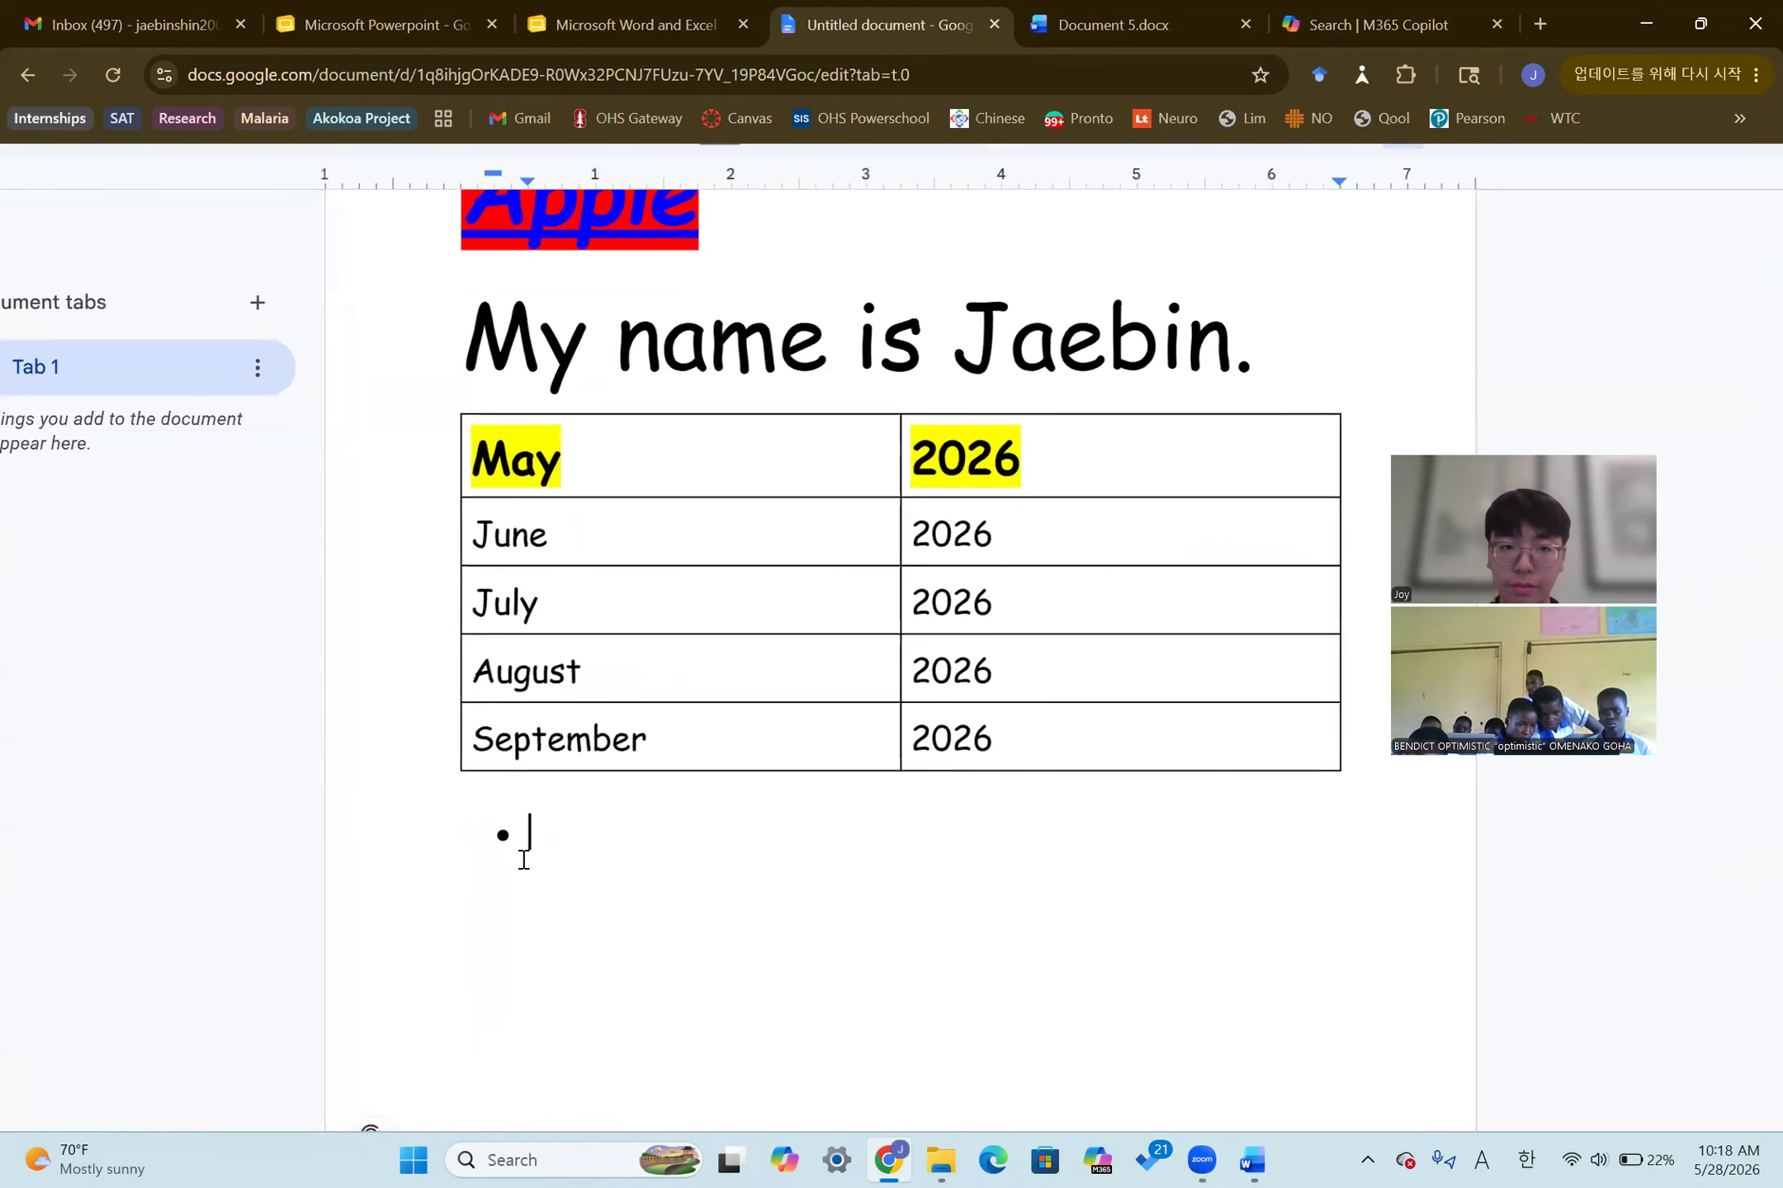
scroll(523, 860, "left", 1)
scroll(291, 807, "up", 2)
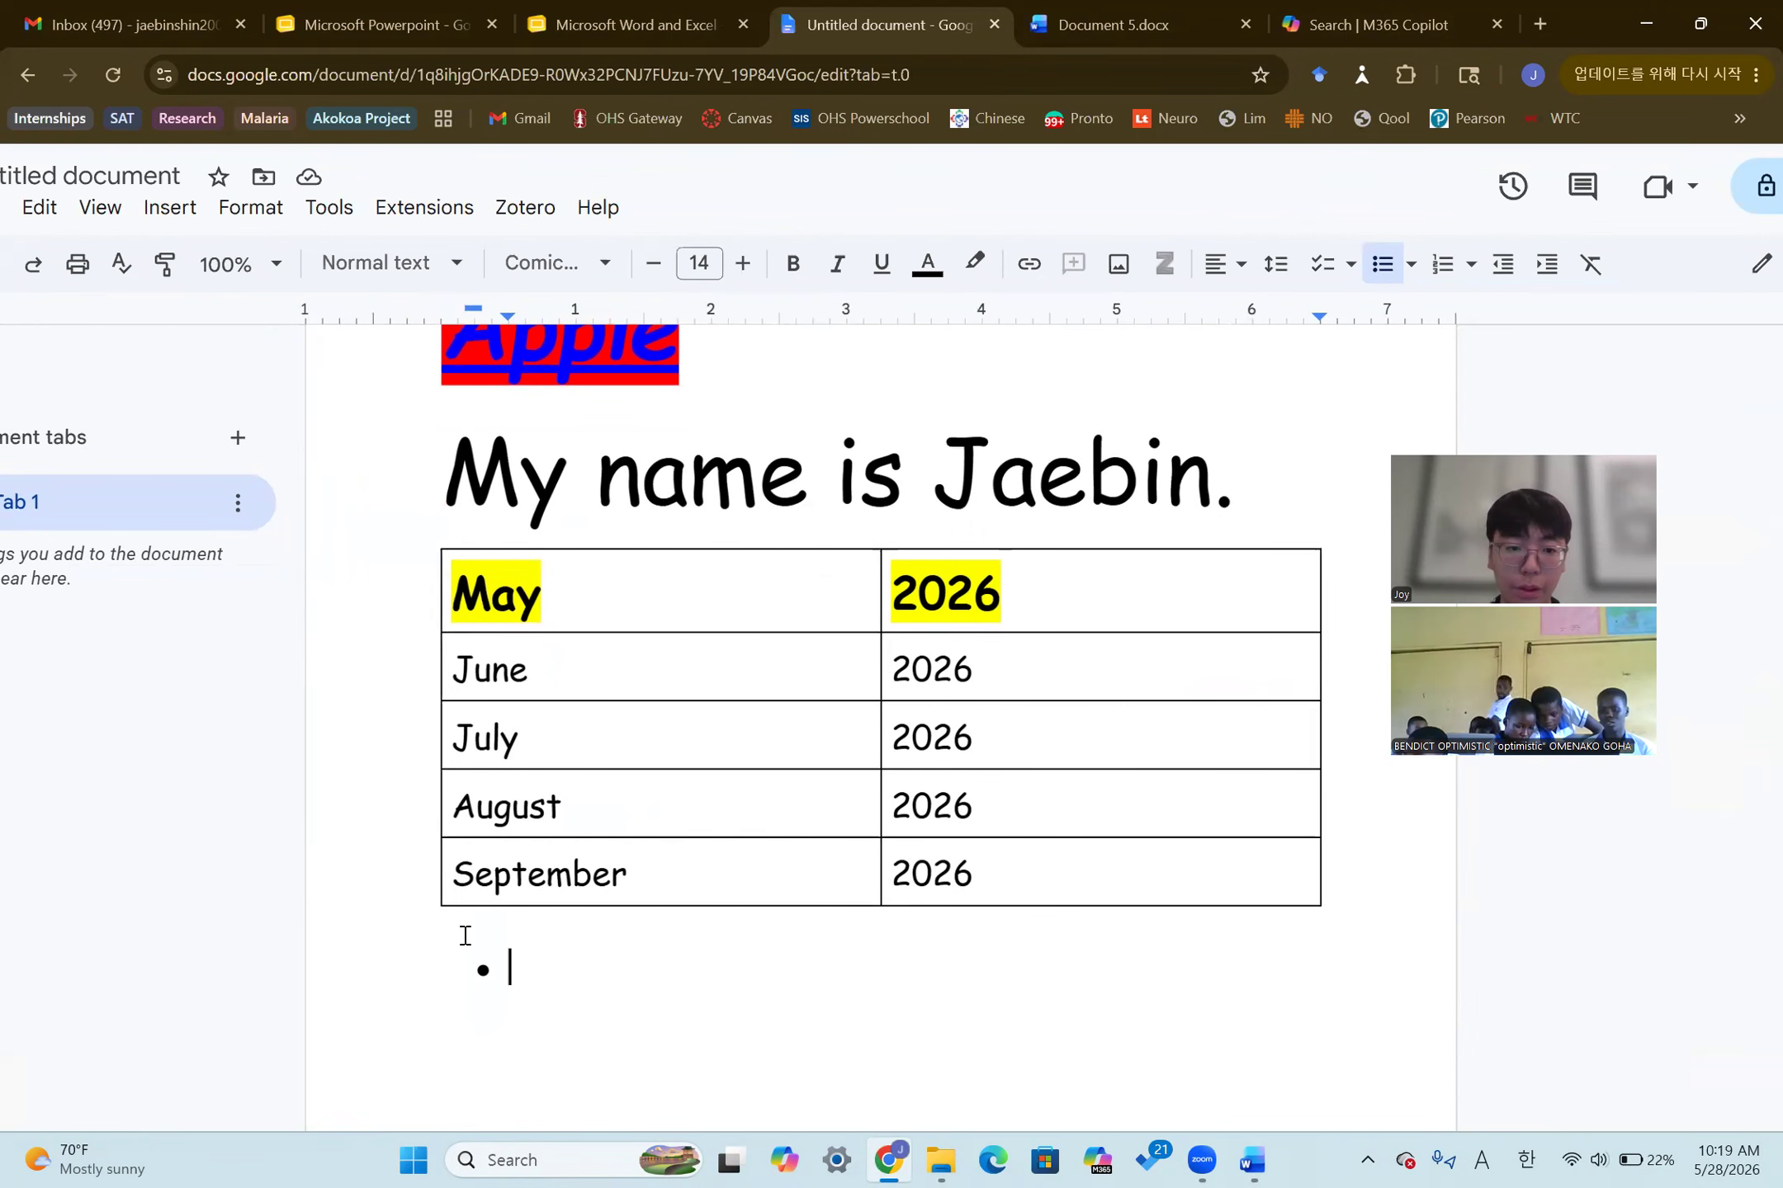
Add a plain line between the table and the empty bullet reading "Four things I like"
left_click(720, 921)
key("Return")
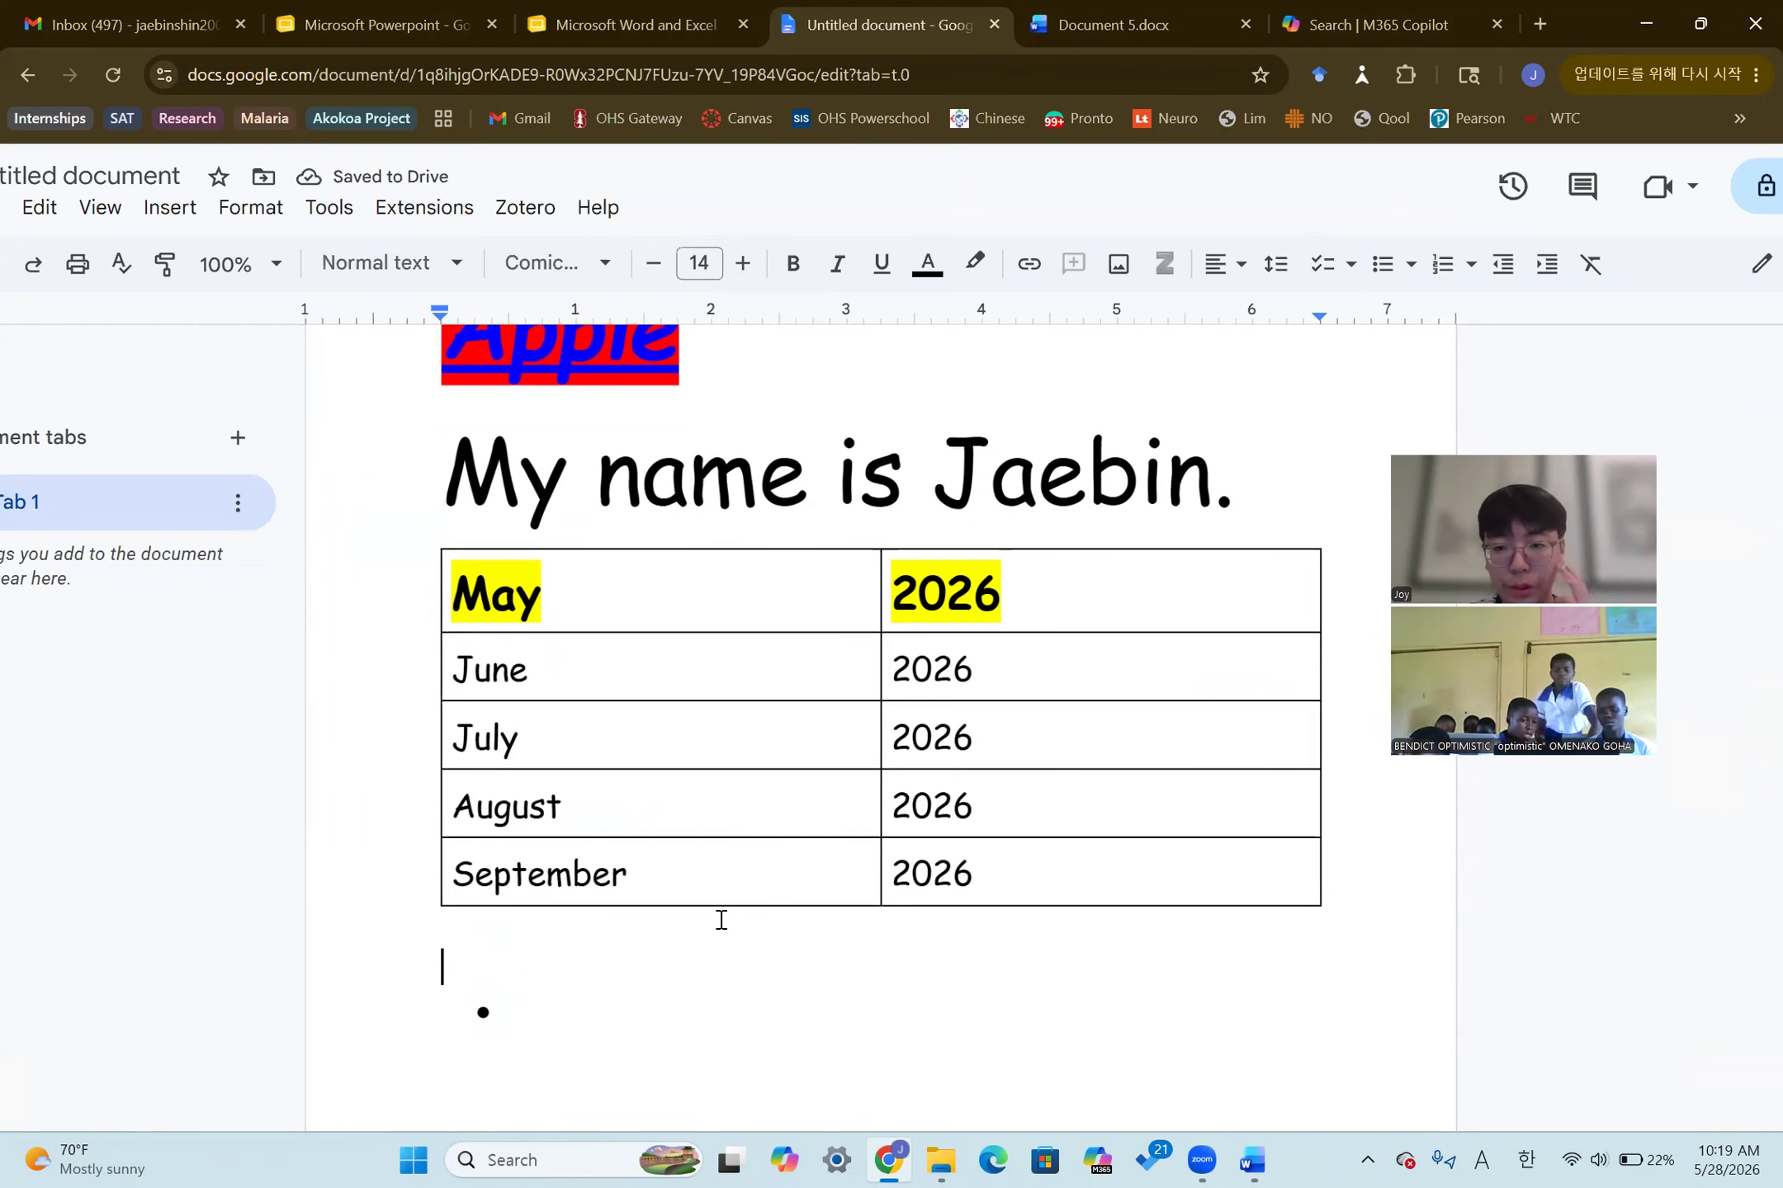
type("Four th")
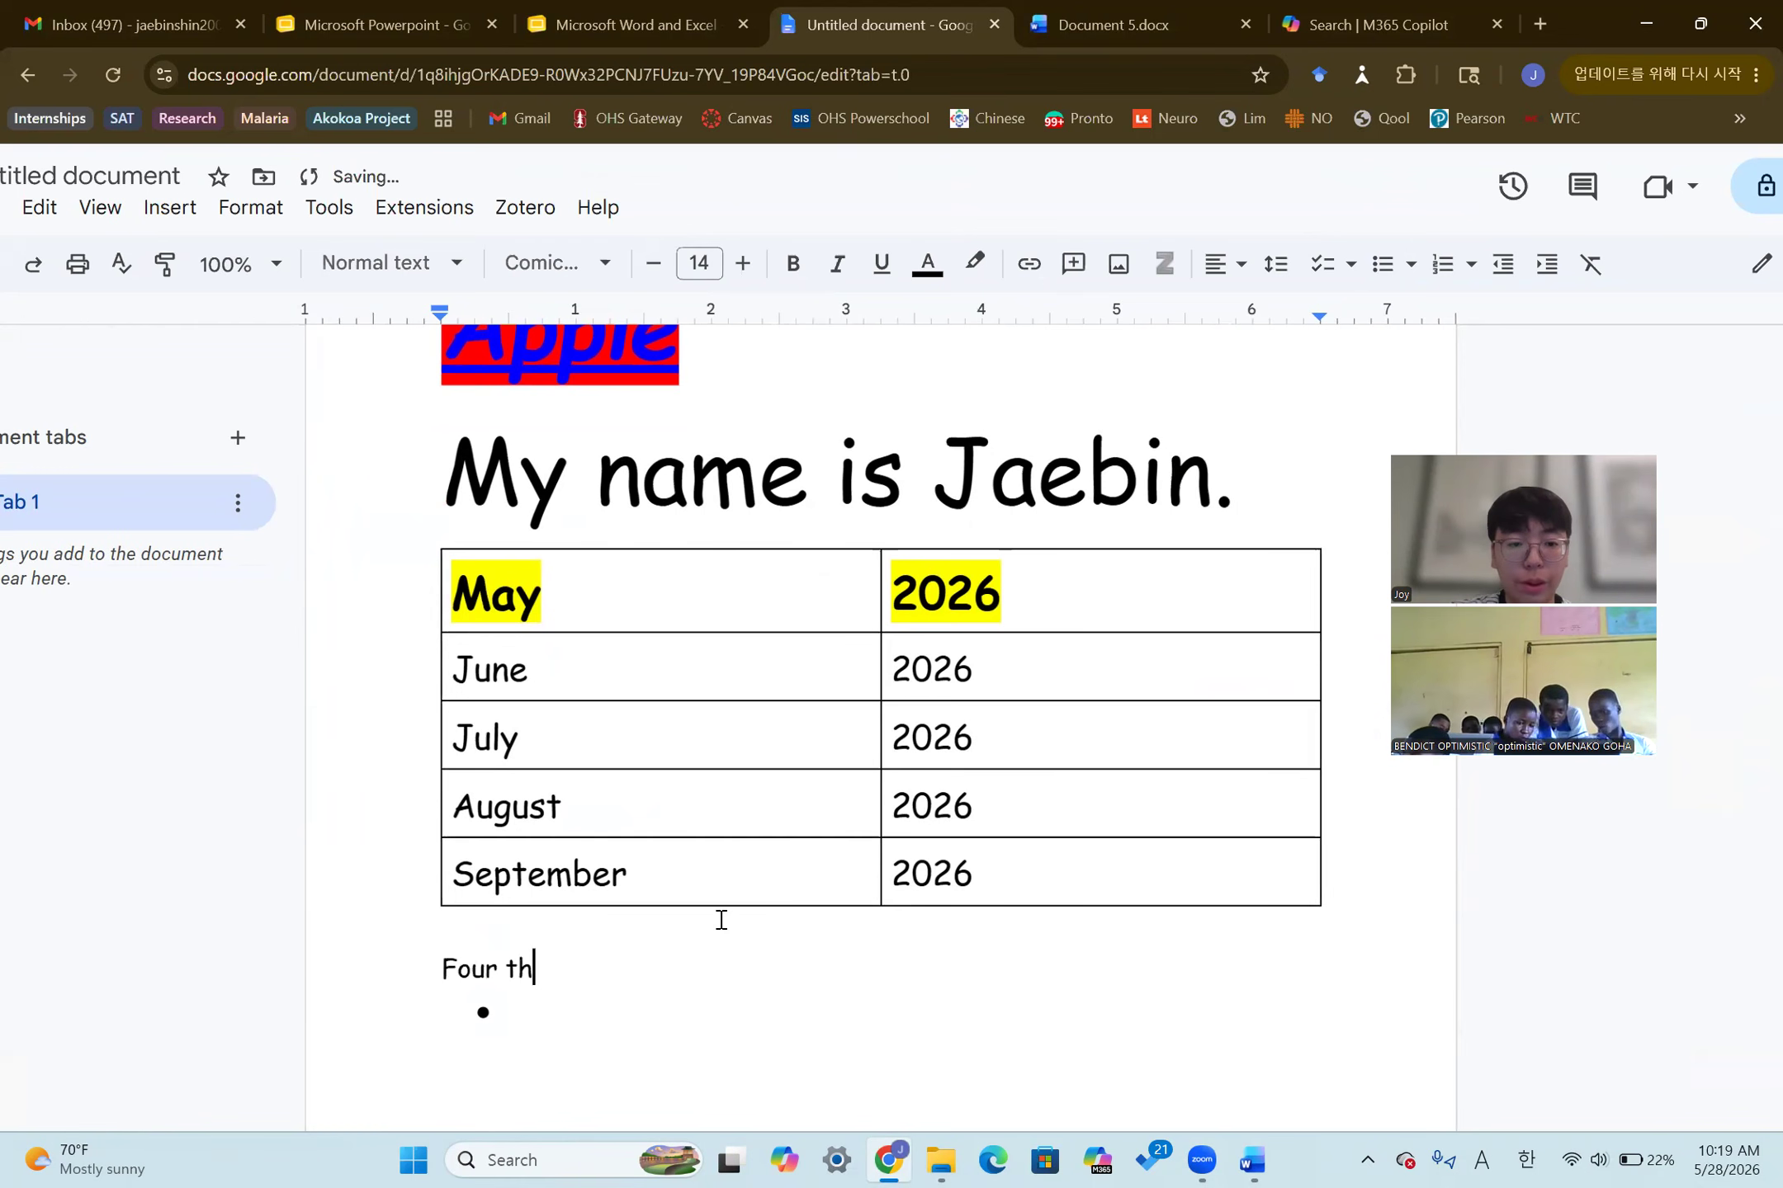
type("ings I like")
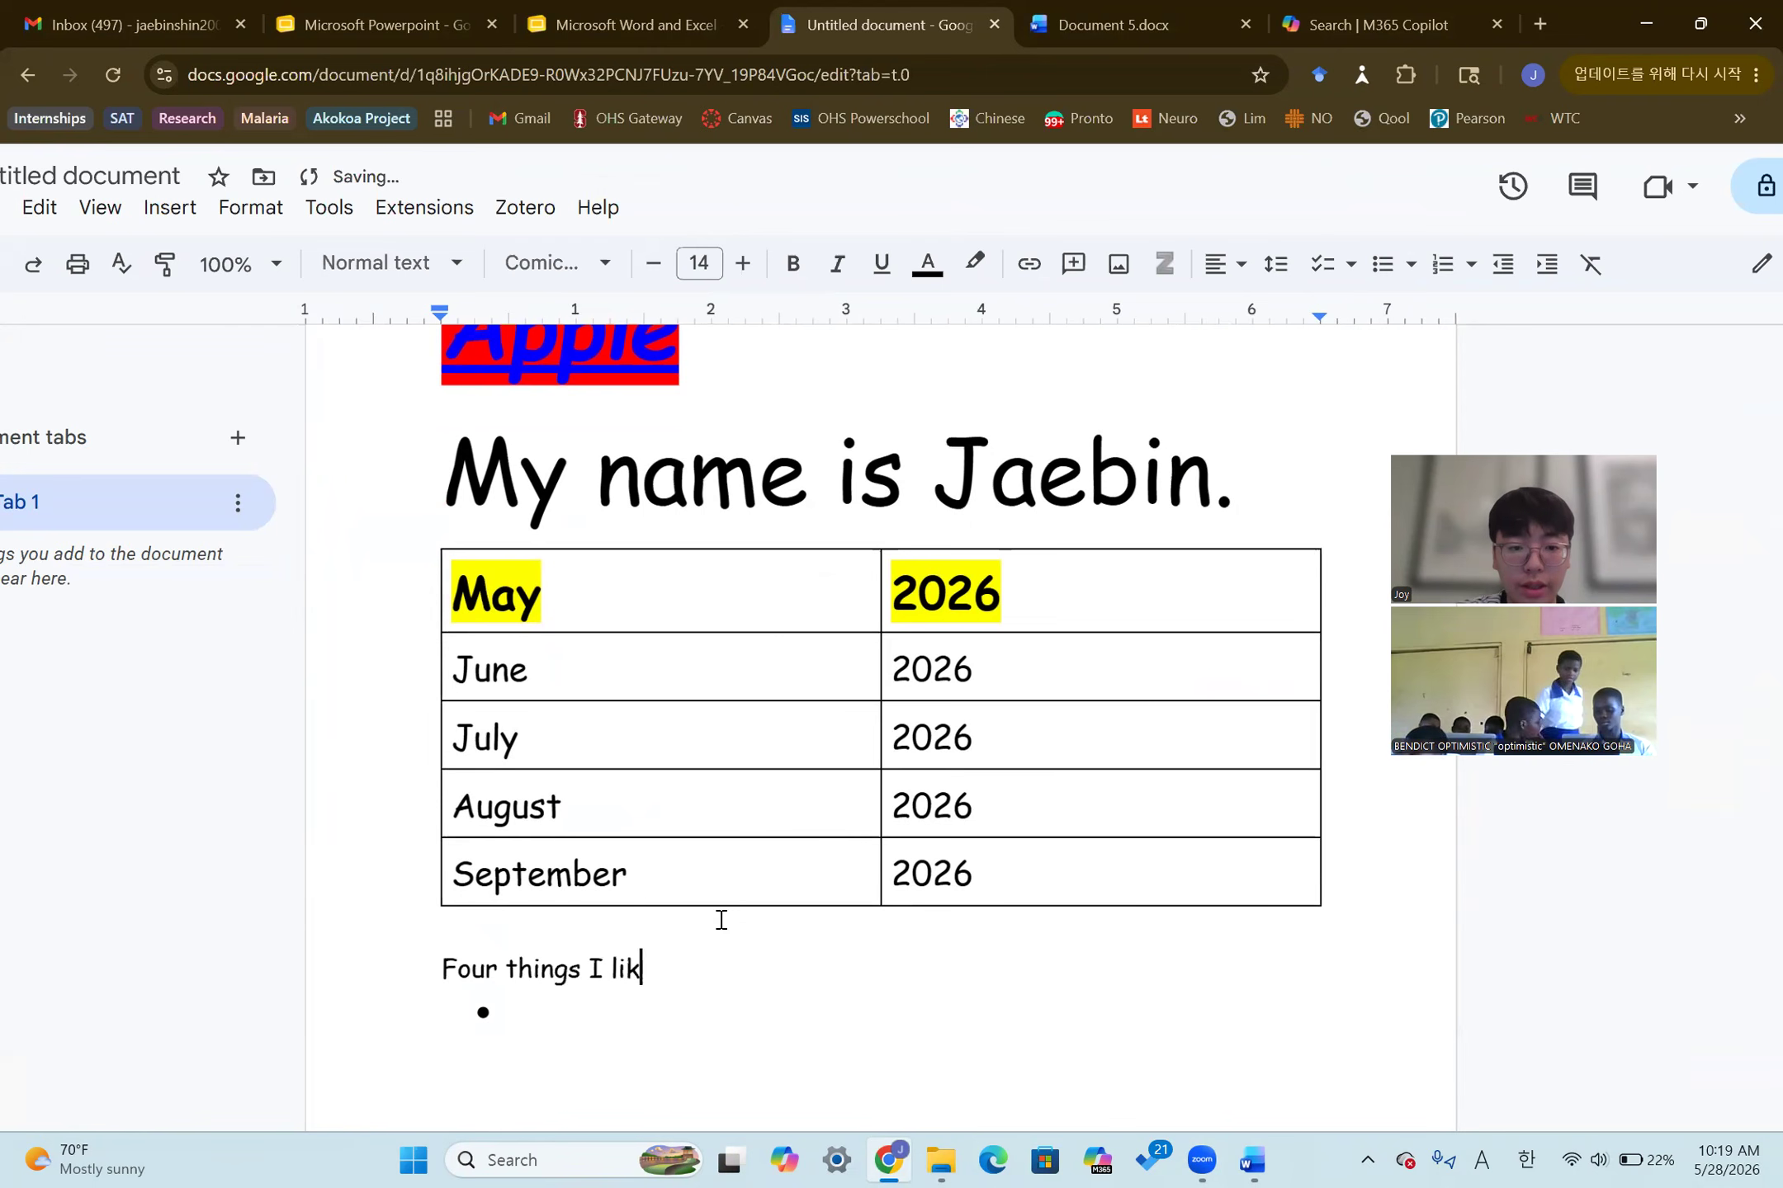
Replace the line above the bullet with the list title "Foods I love:"
key("BackSpace")
key("BackSpace")
key("BackSpace")
key("BackSpace")
key("BackSpace")
key("BackSpace")
key("BackSpace")
key("BackSpace")
key("BackSpace")
key("BackSpace")
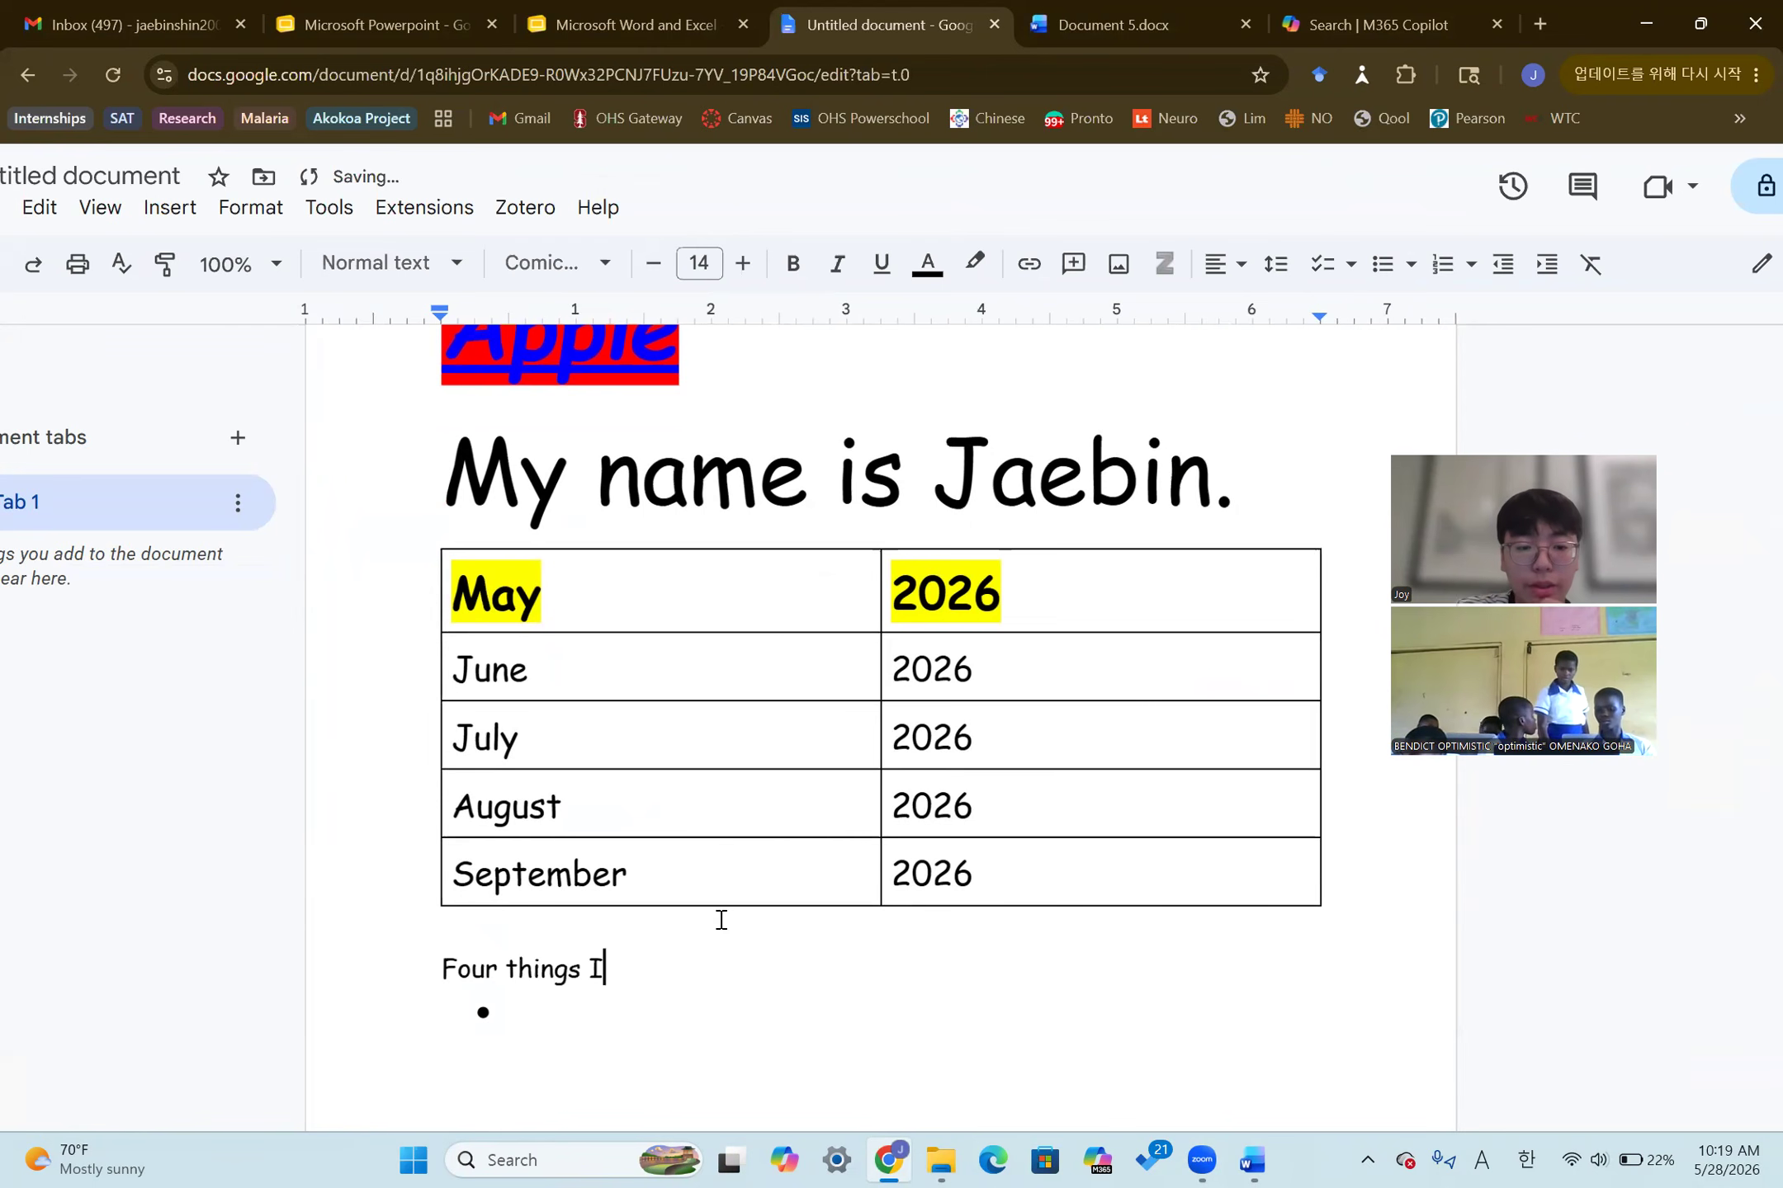
key("BackSpace")
key("BackSpace")
key("BackSpace")
key("BackSpace")
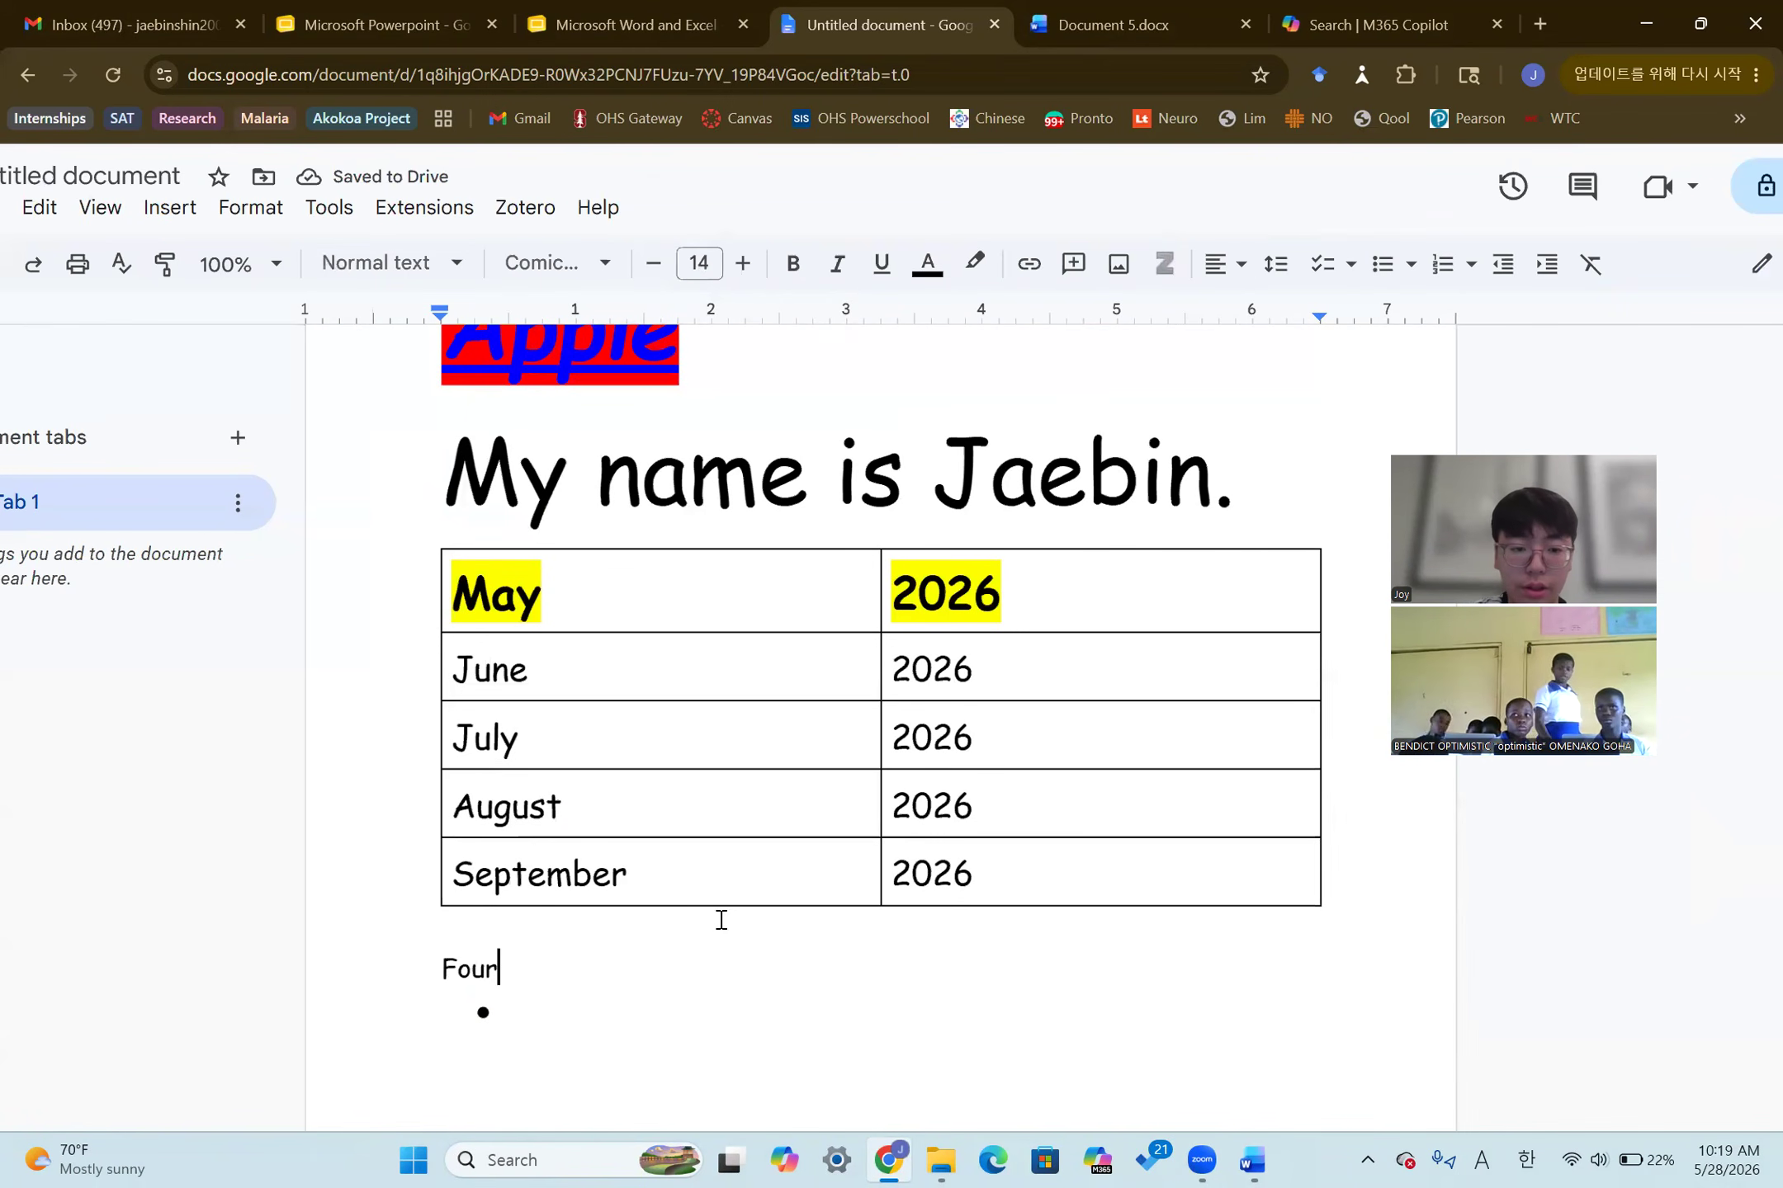
key("BackSpace")
key("BackSpace")
type("ods ")
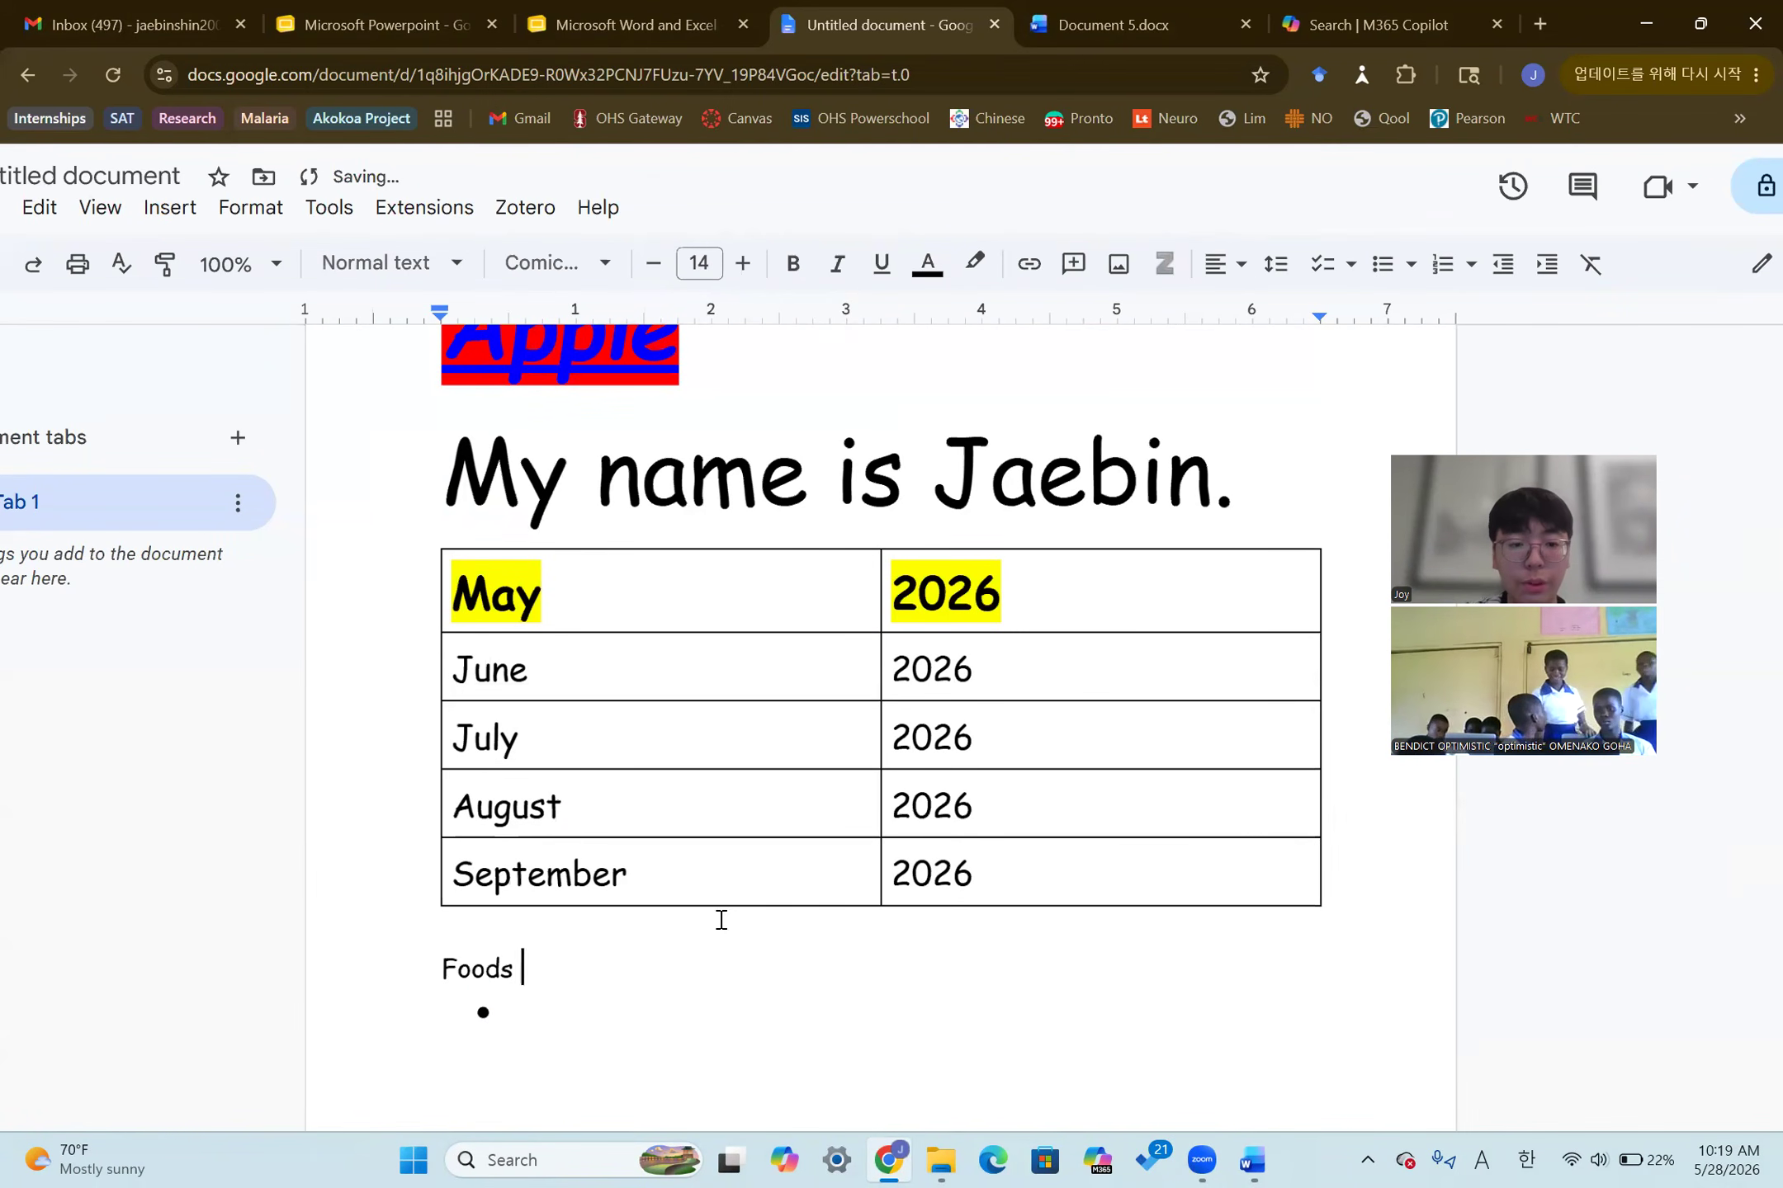
type("I love:")
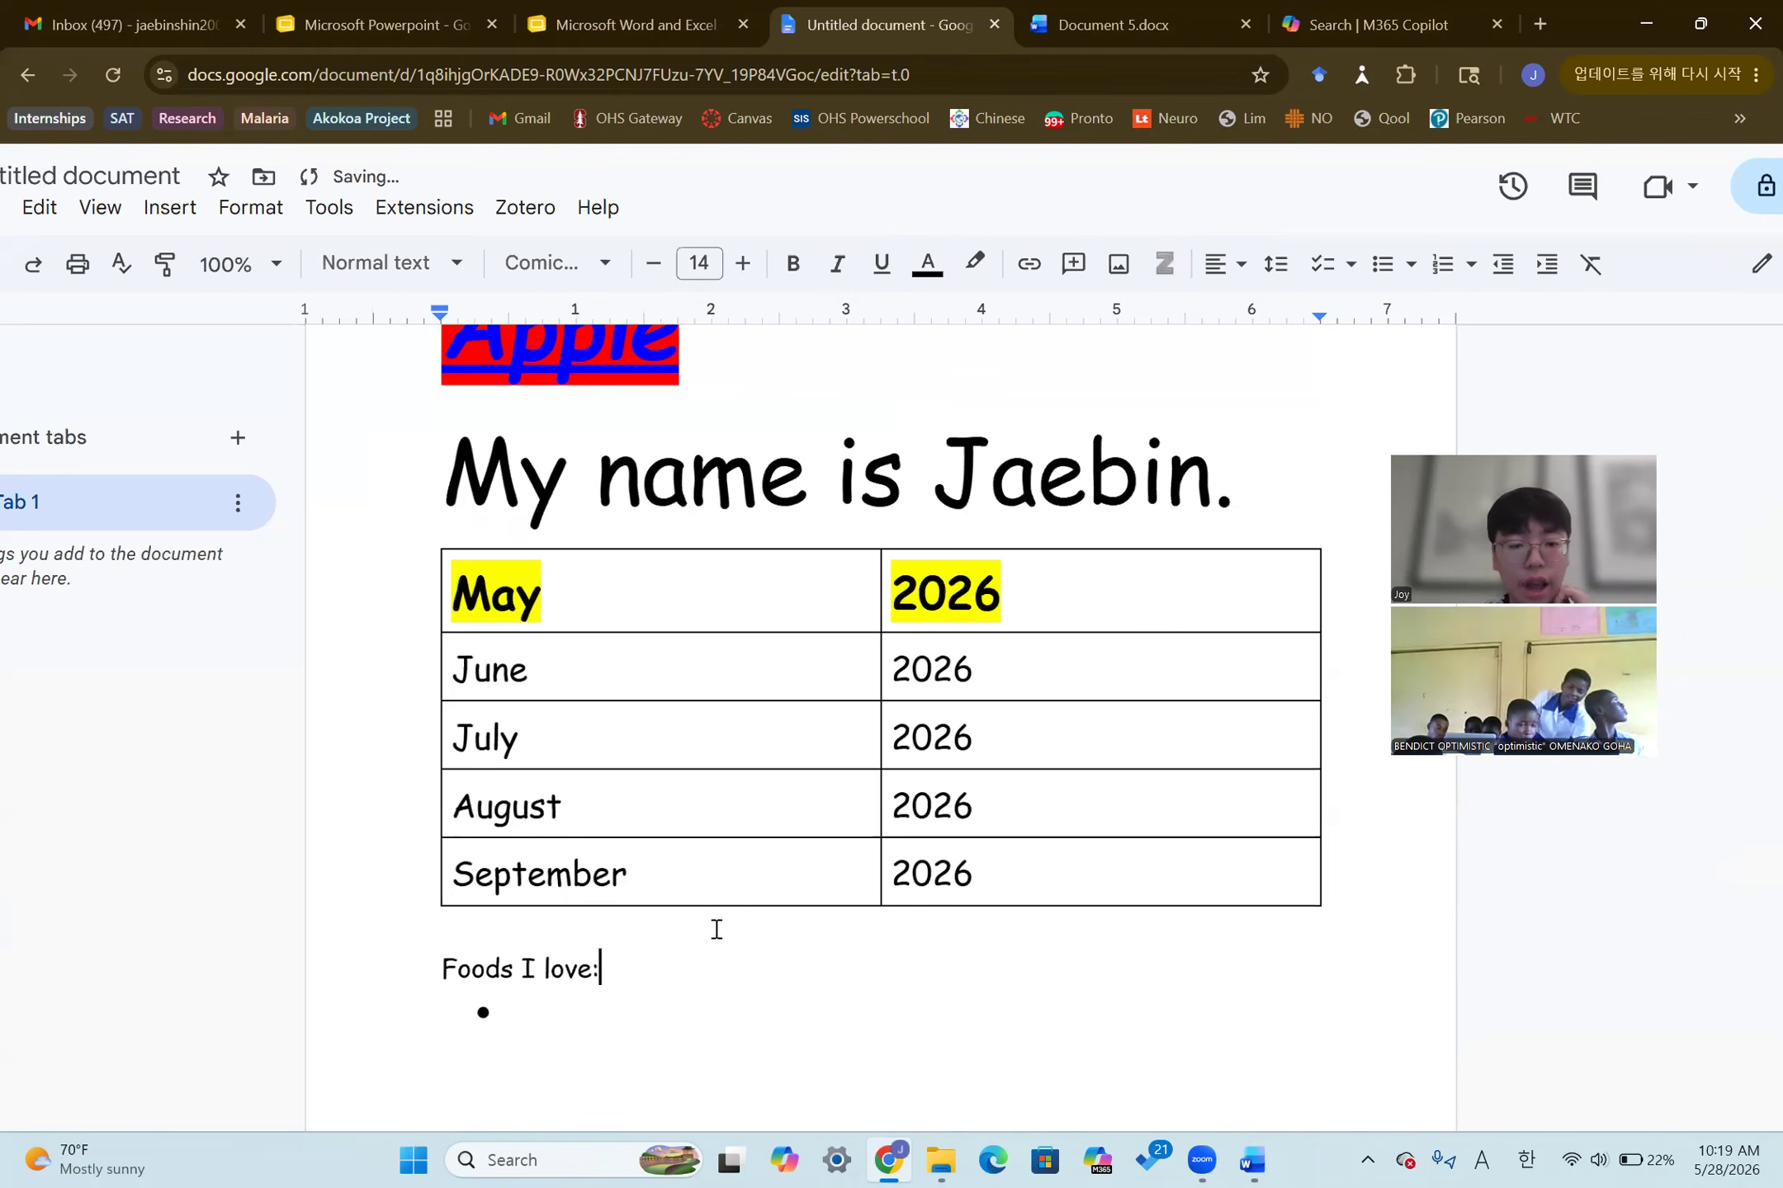
Fill the bulleted list under the title with "Pizza", "Pineapples" and "Boiled eggs"
left_click(625, 1031)
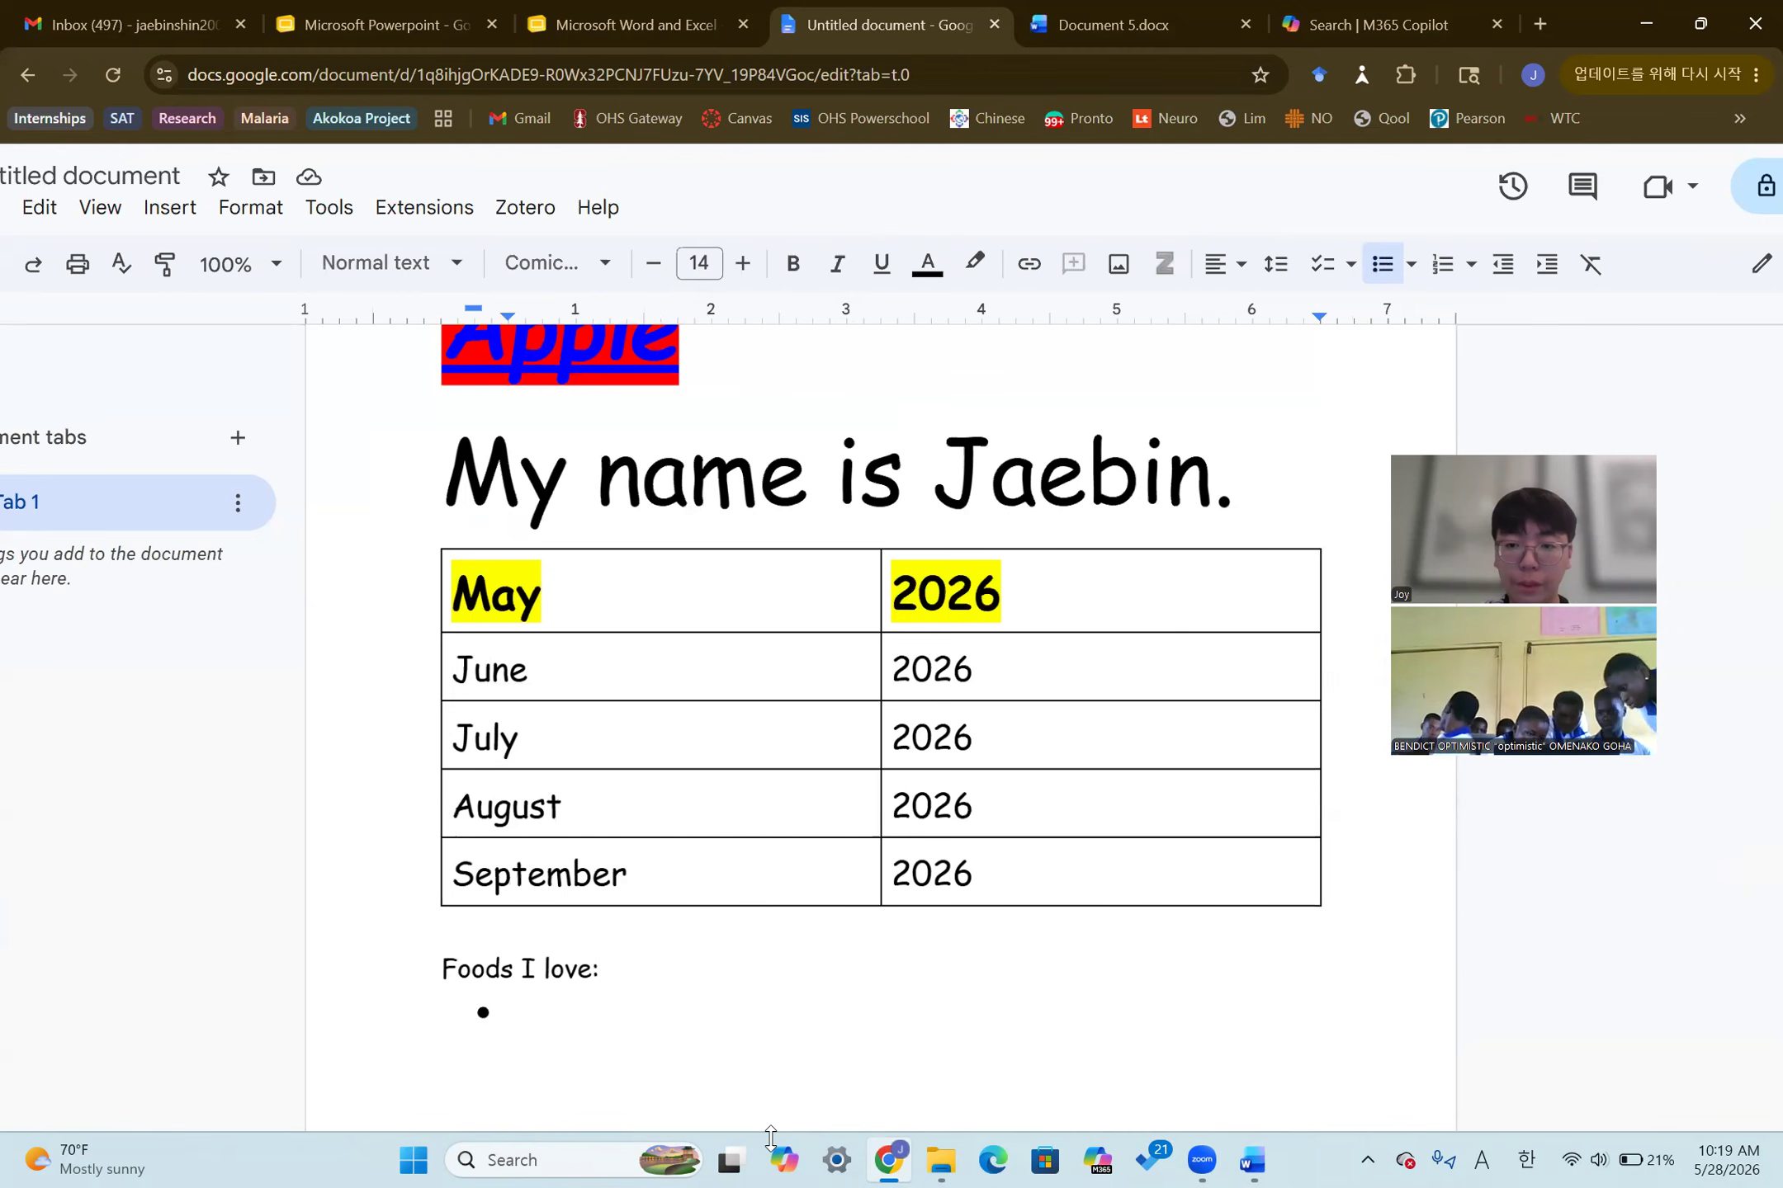
type("Pizza")
key("Return")
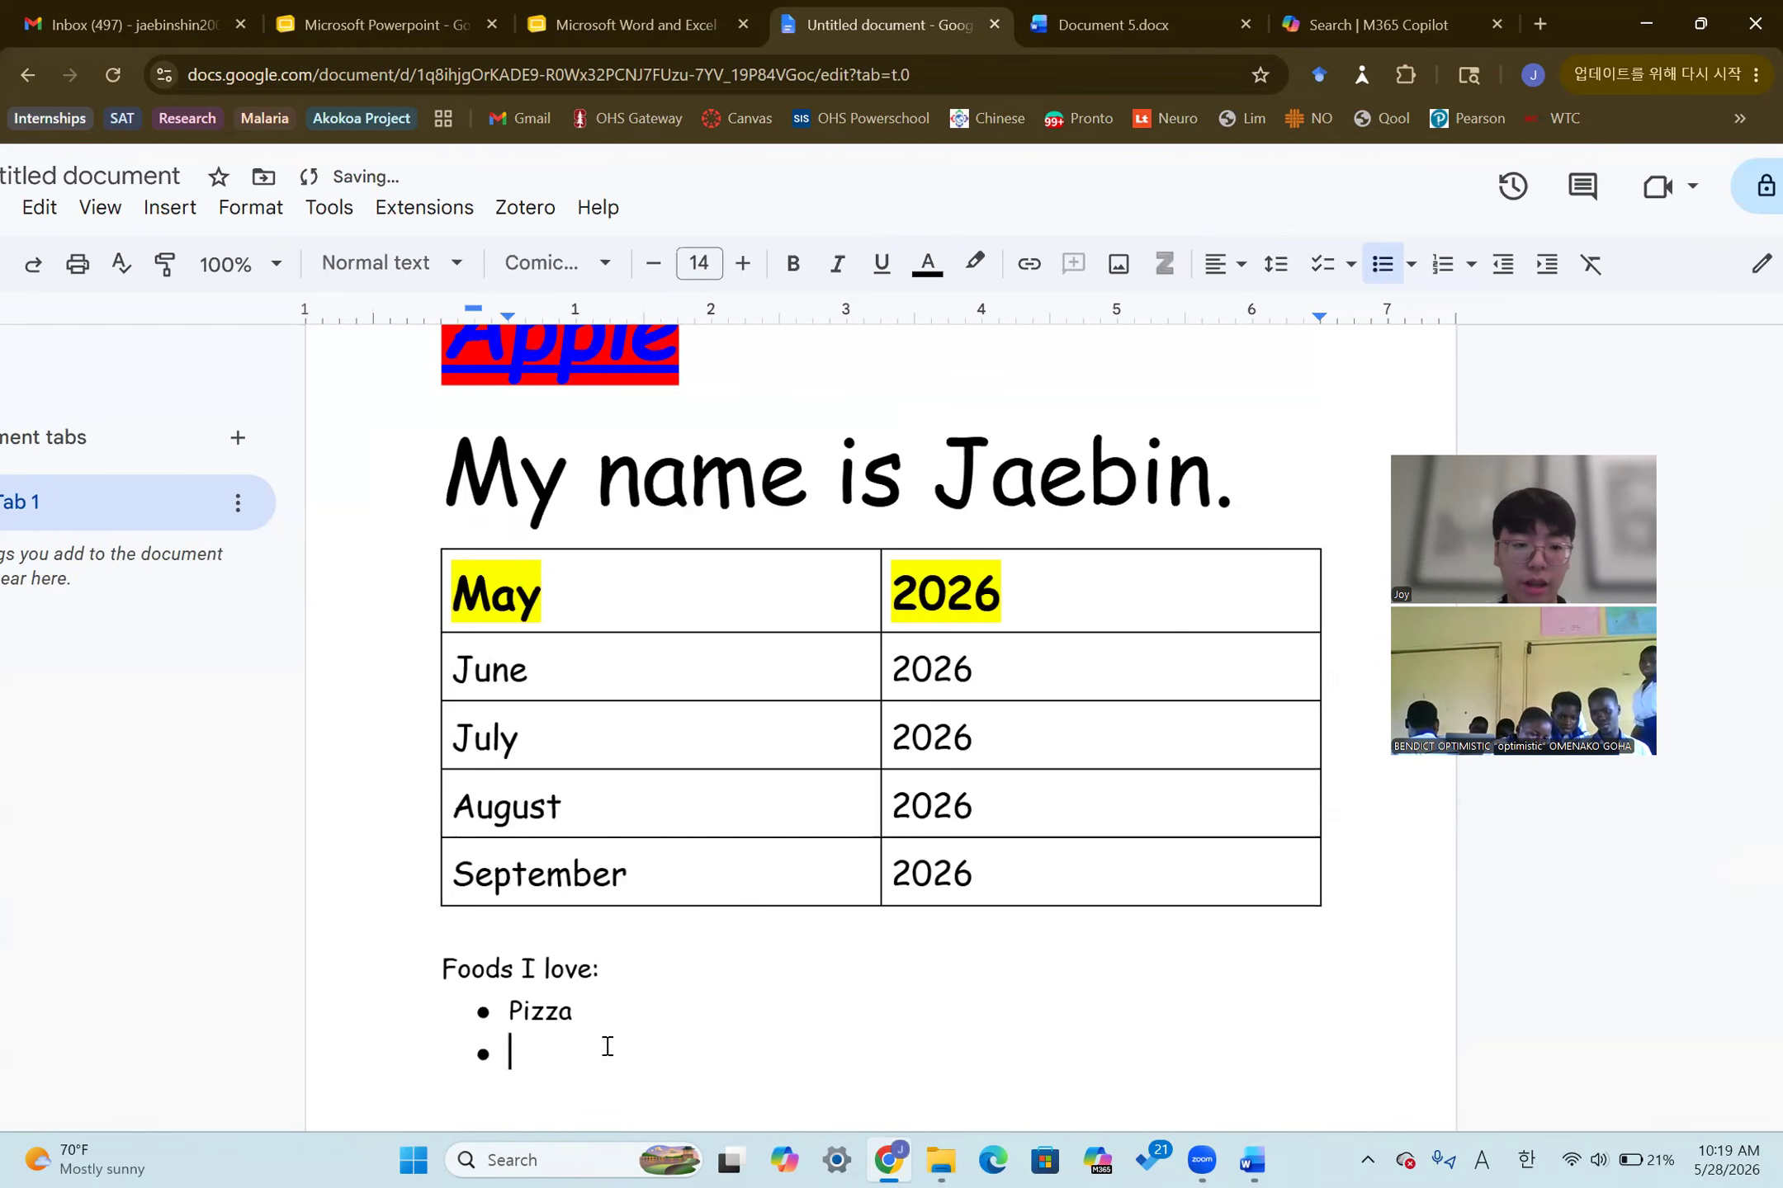
type("Pineab")
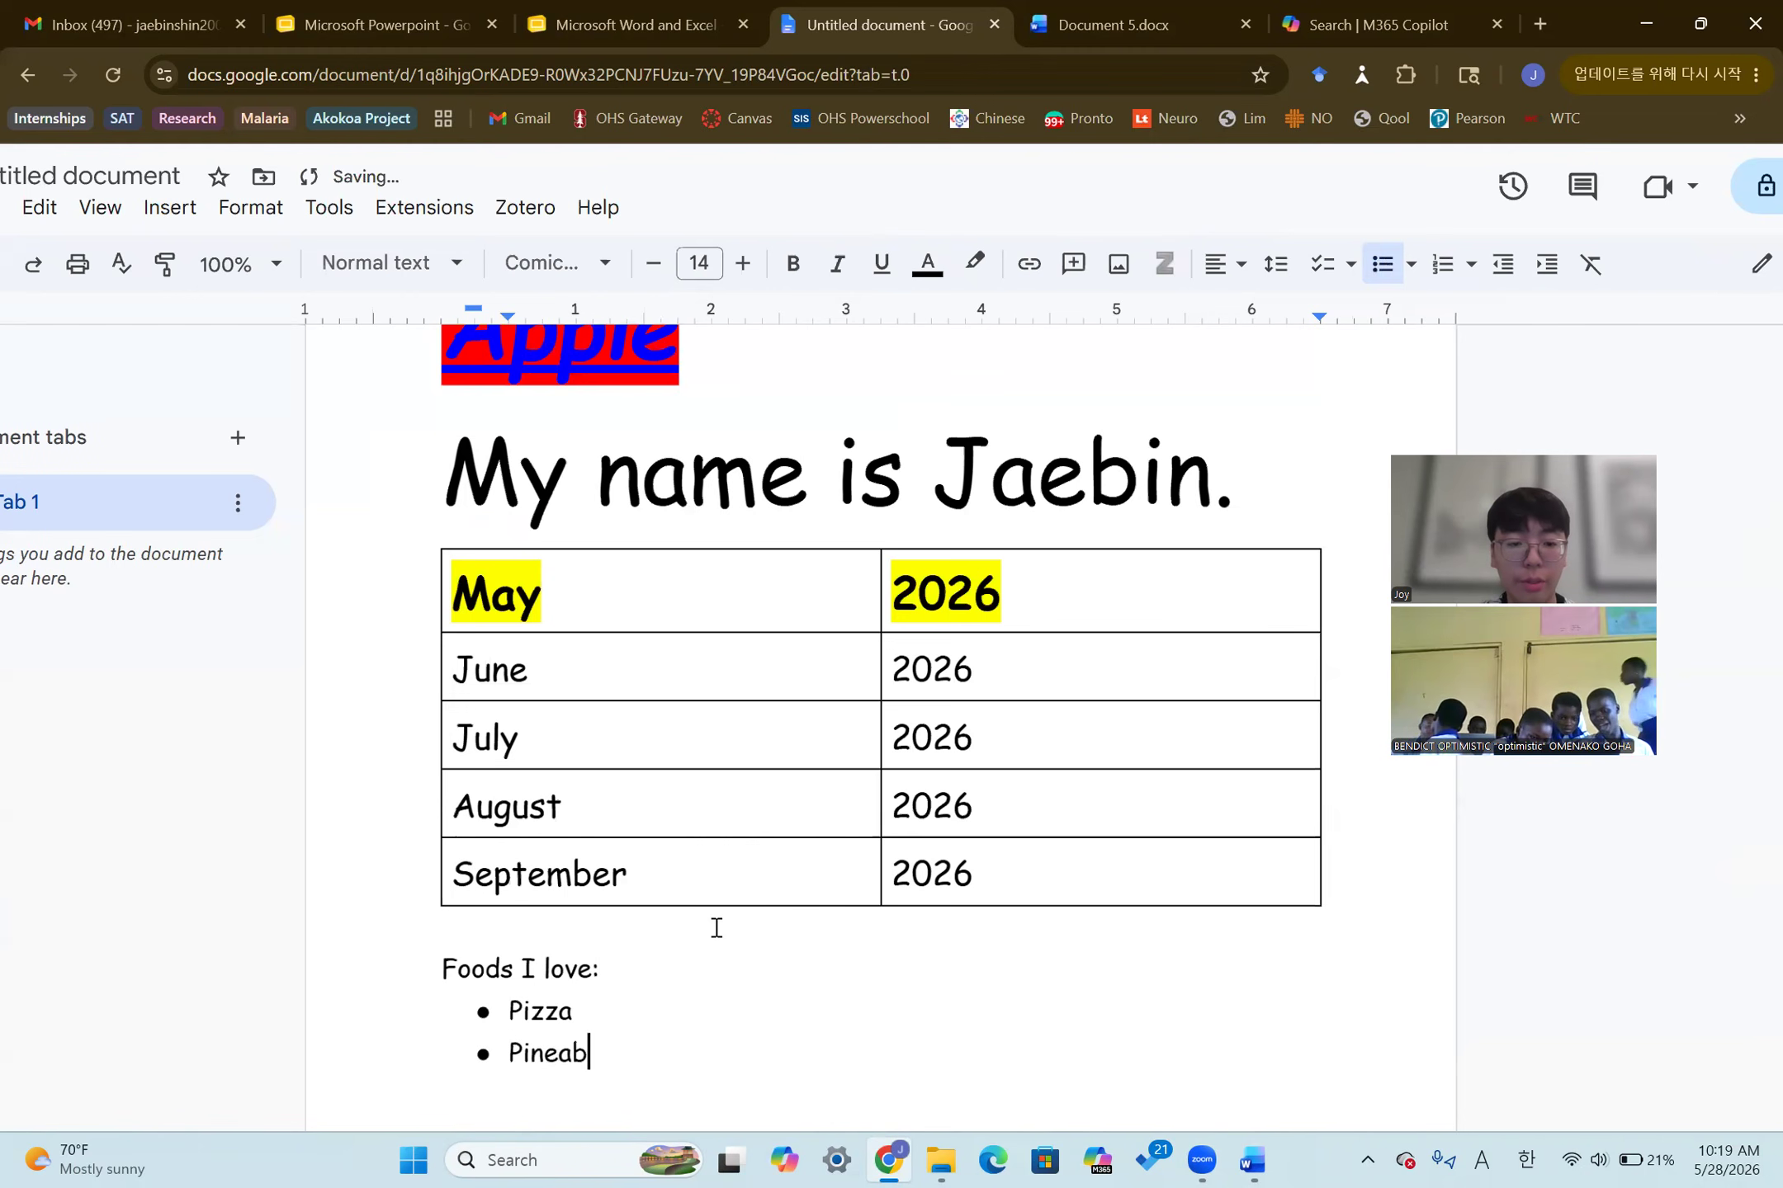
key("BackSpace")
type("pples")
key("Return")
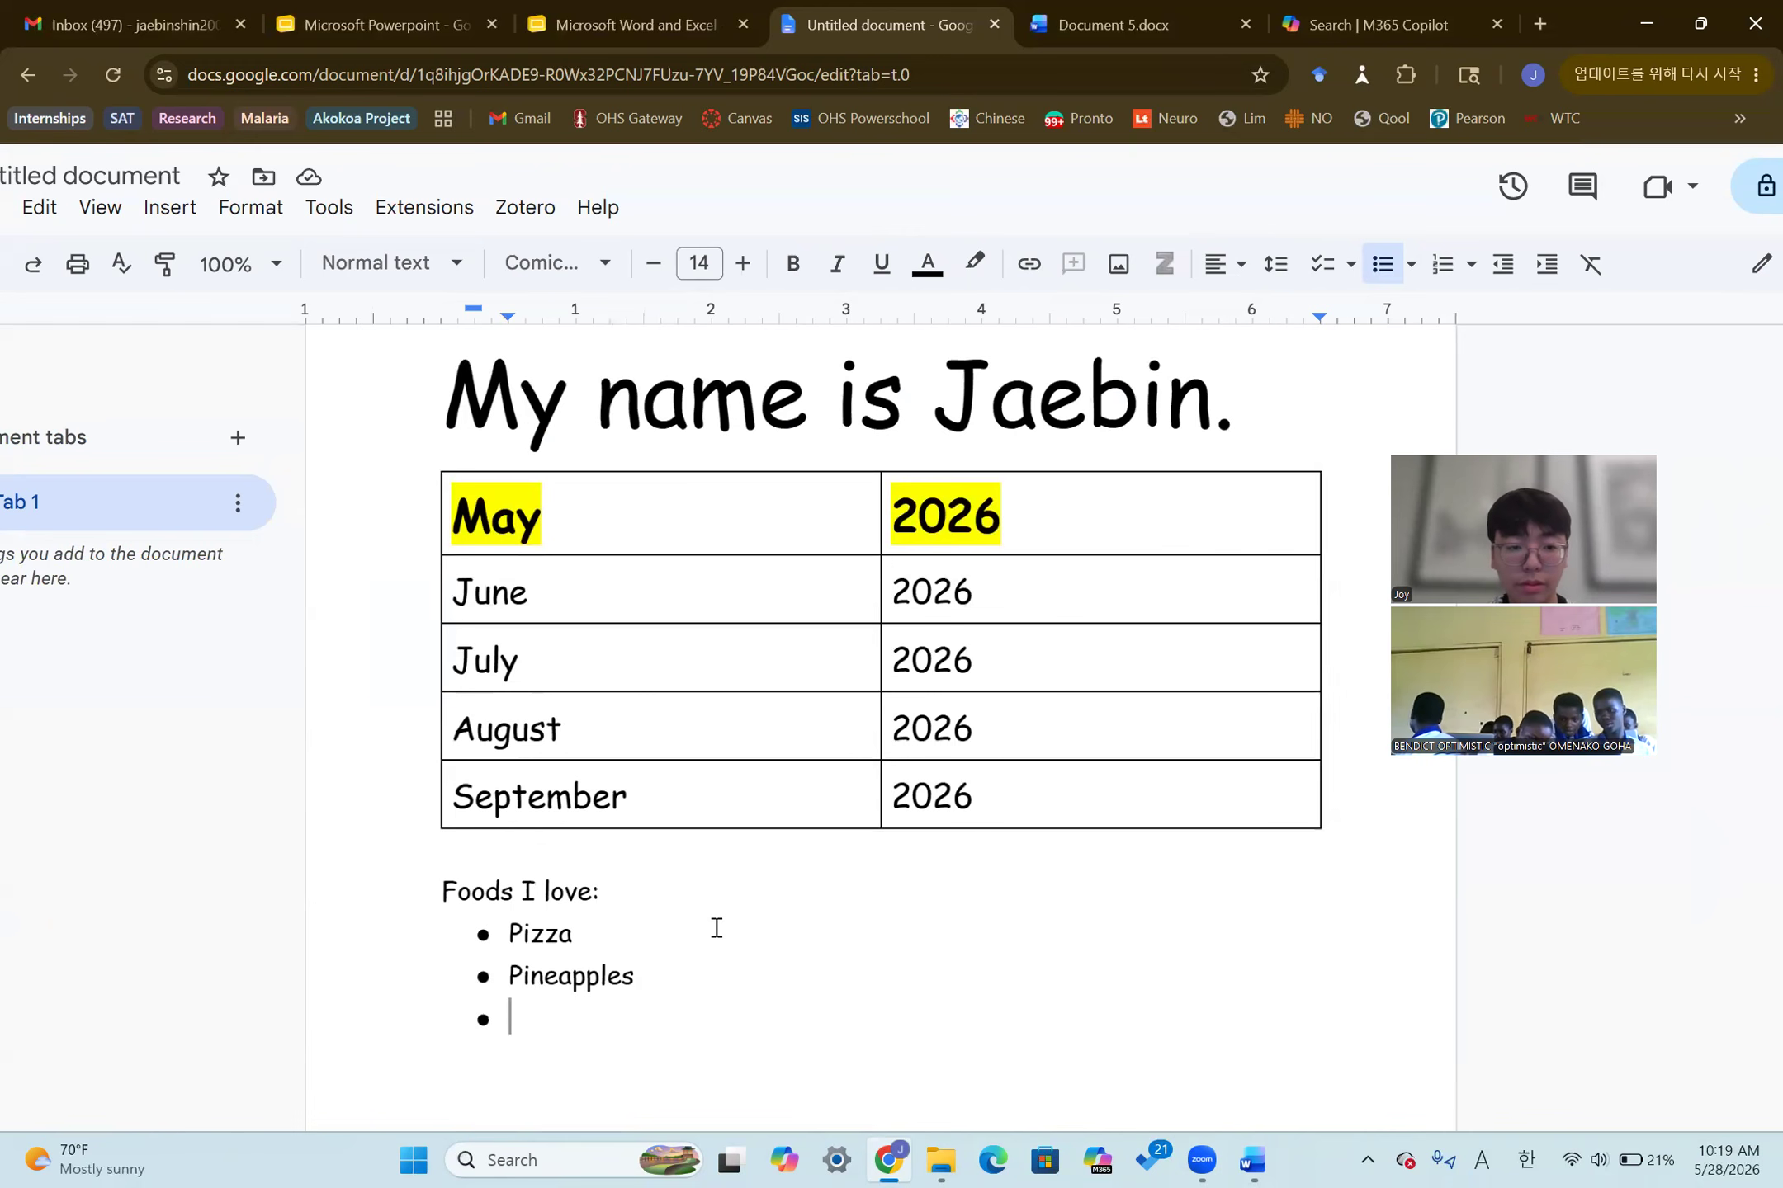
type("Boiled eggs")
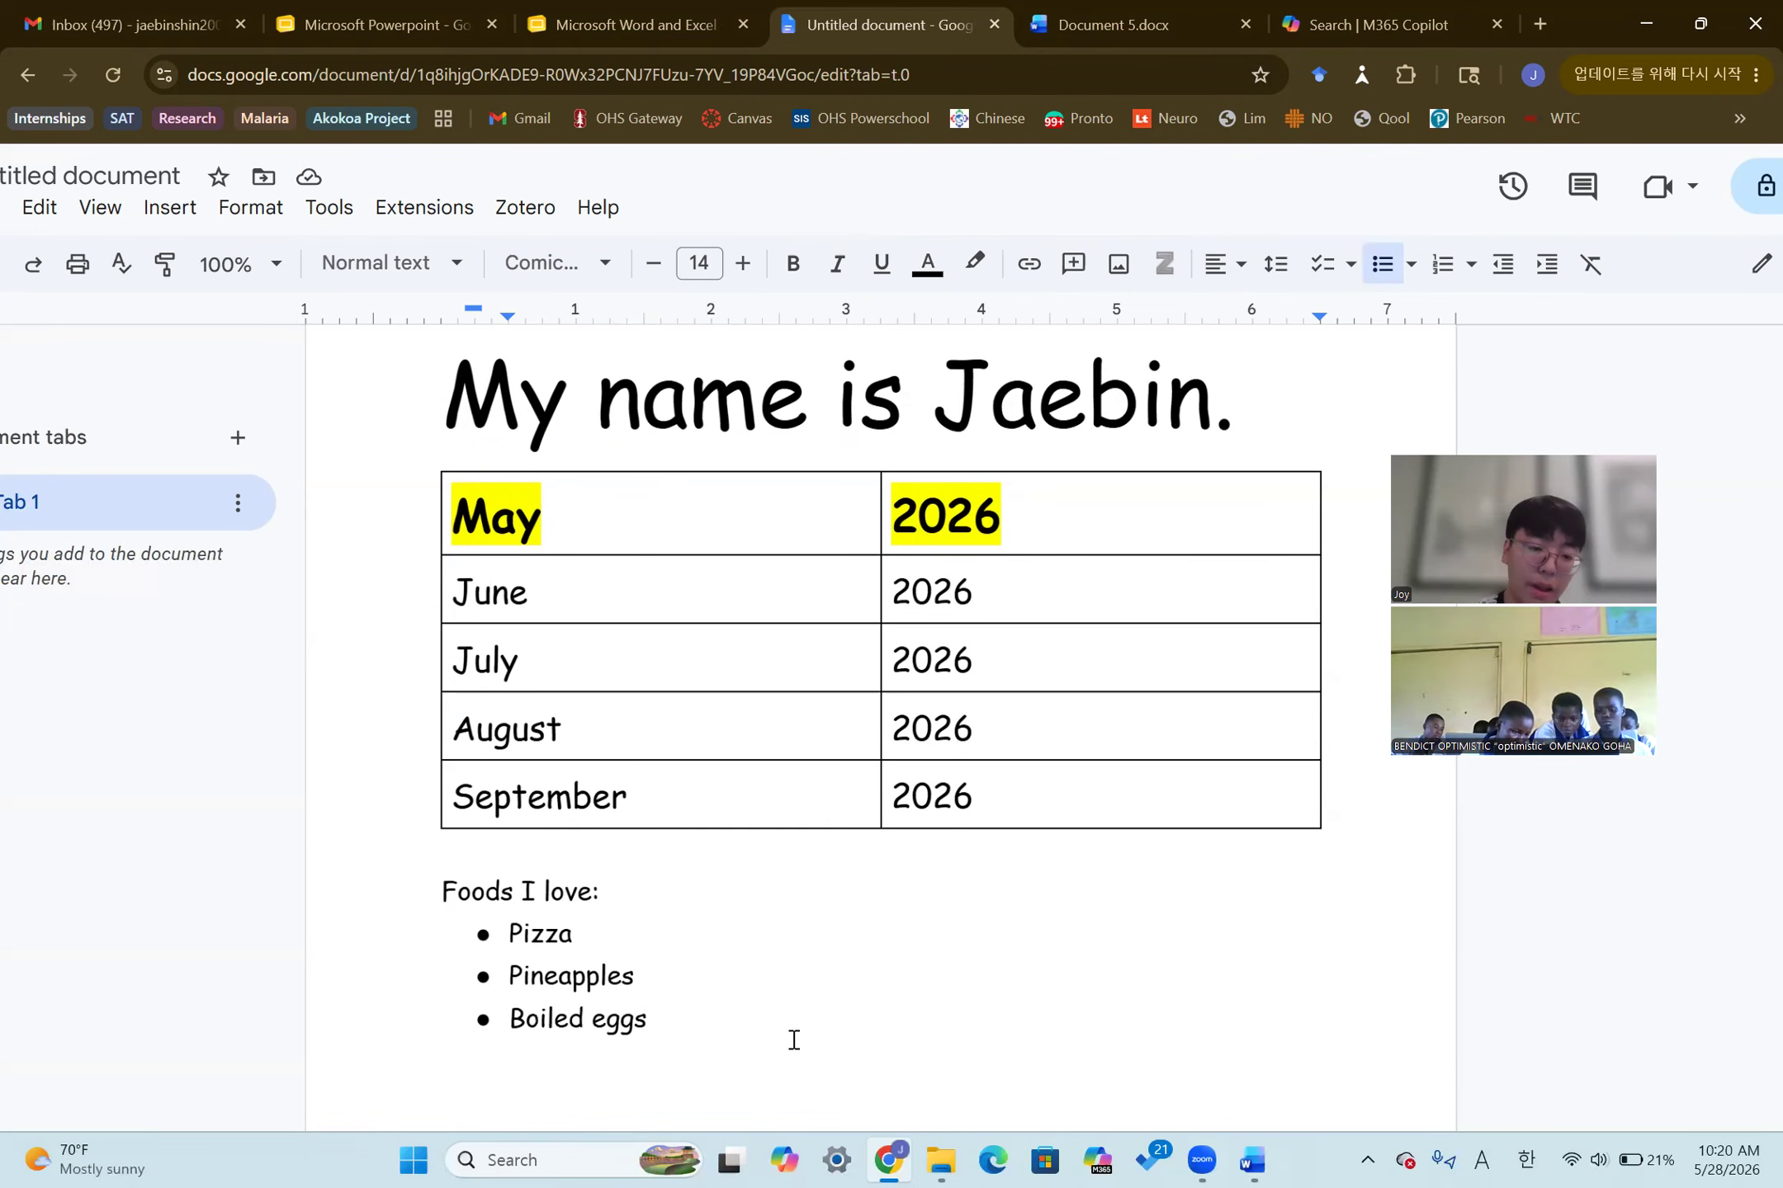
left_click(589, 937)
left_click(760, 1002)
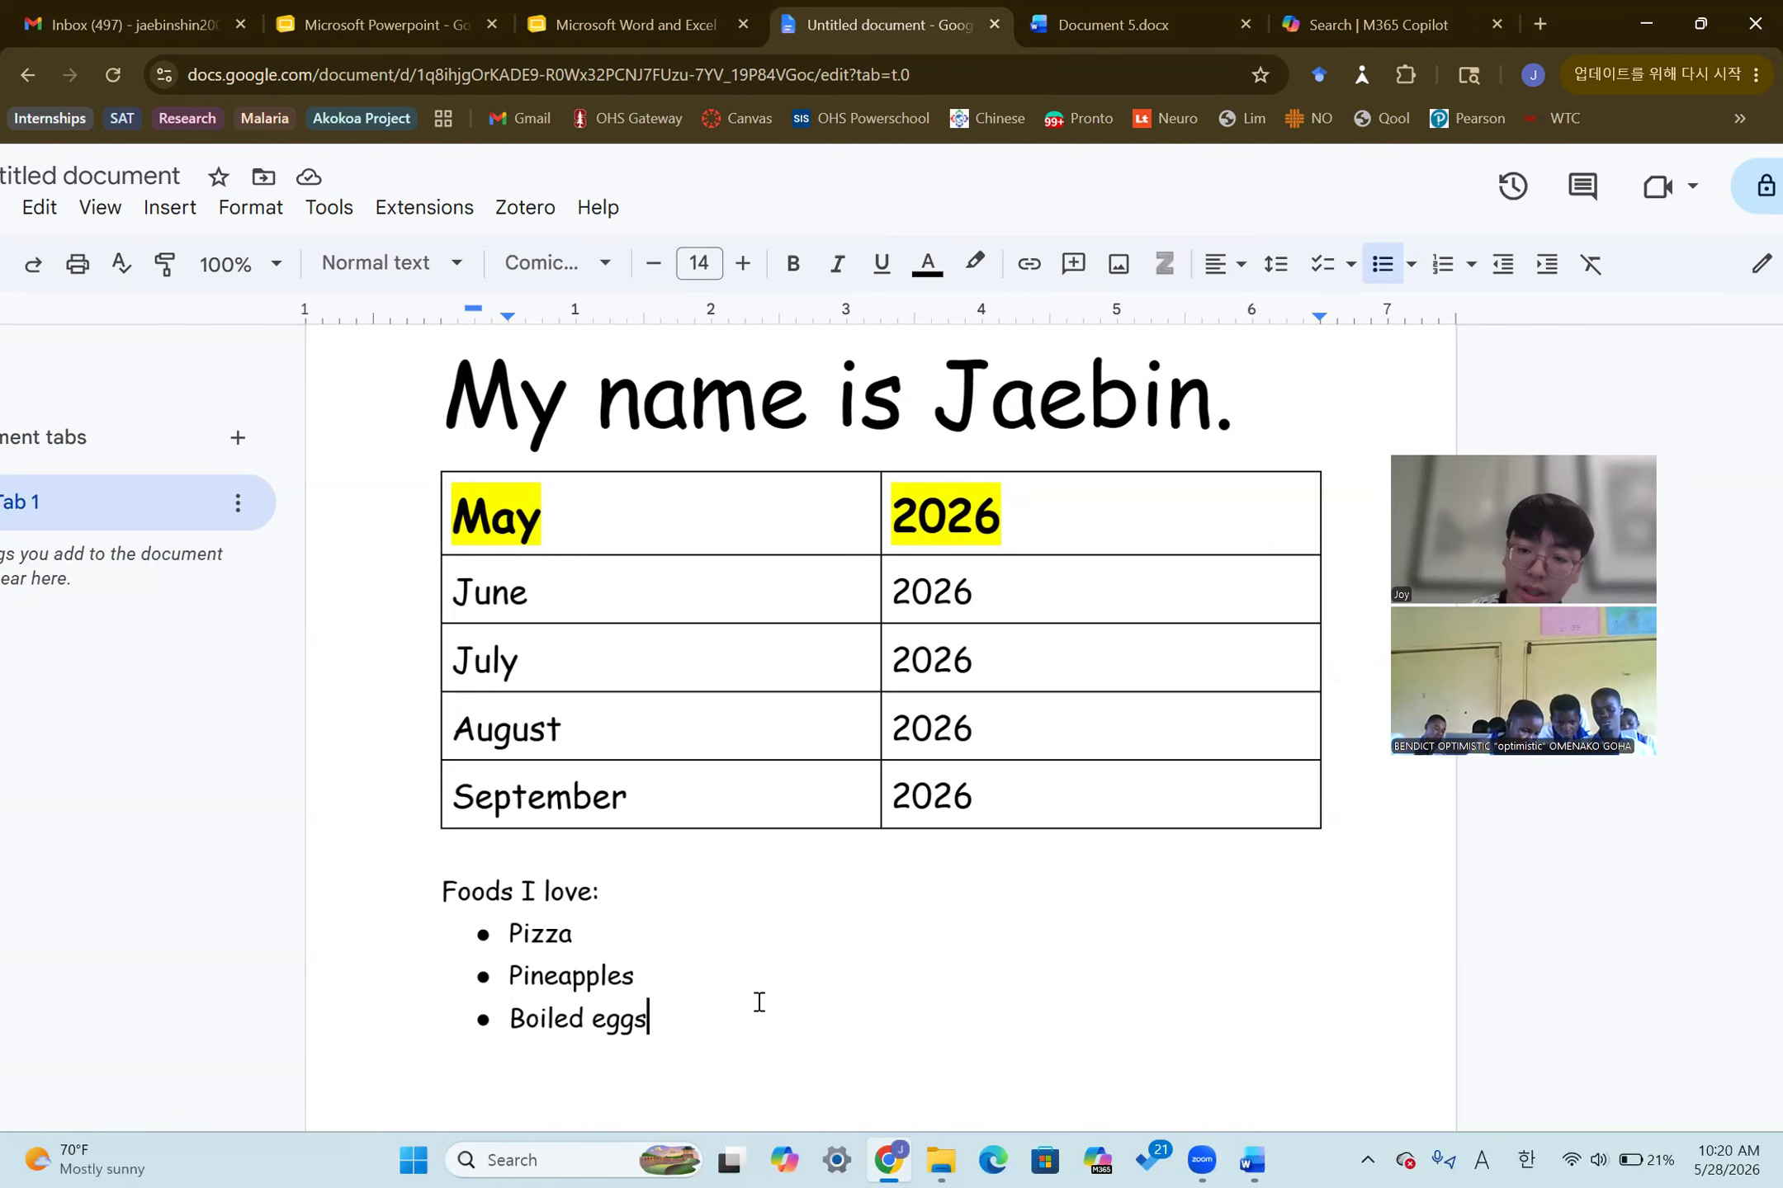
End the food list after "Boiled eggs" and leave a blank plain line beneath it
key("Return")
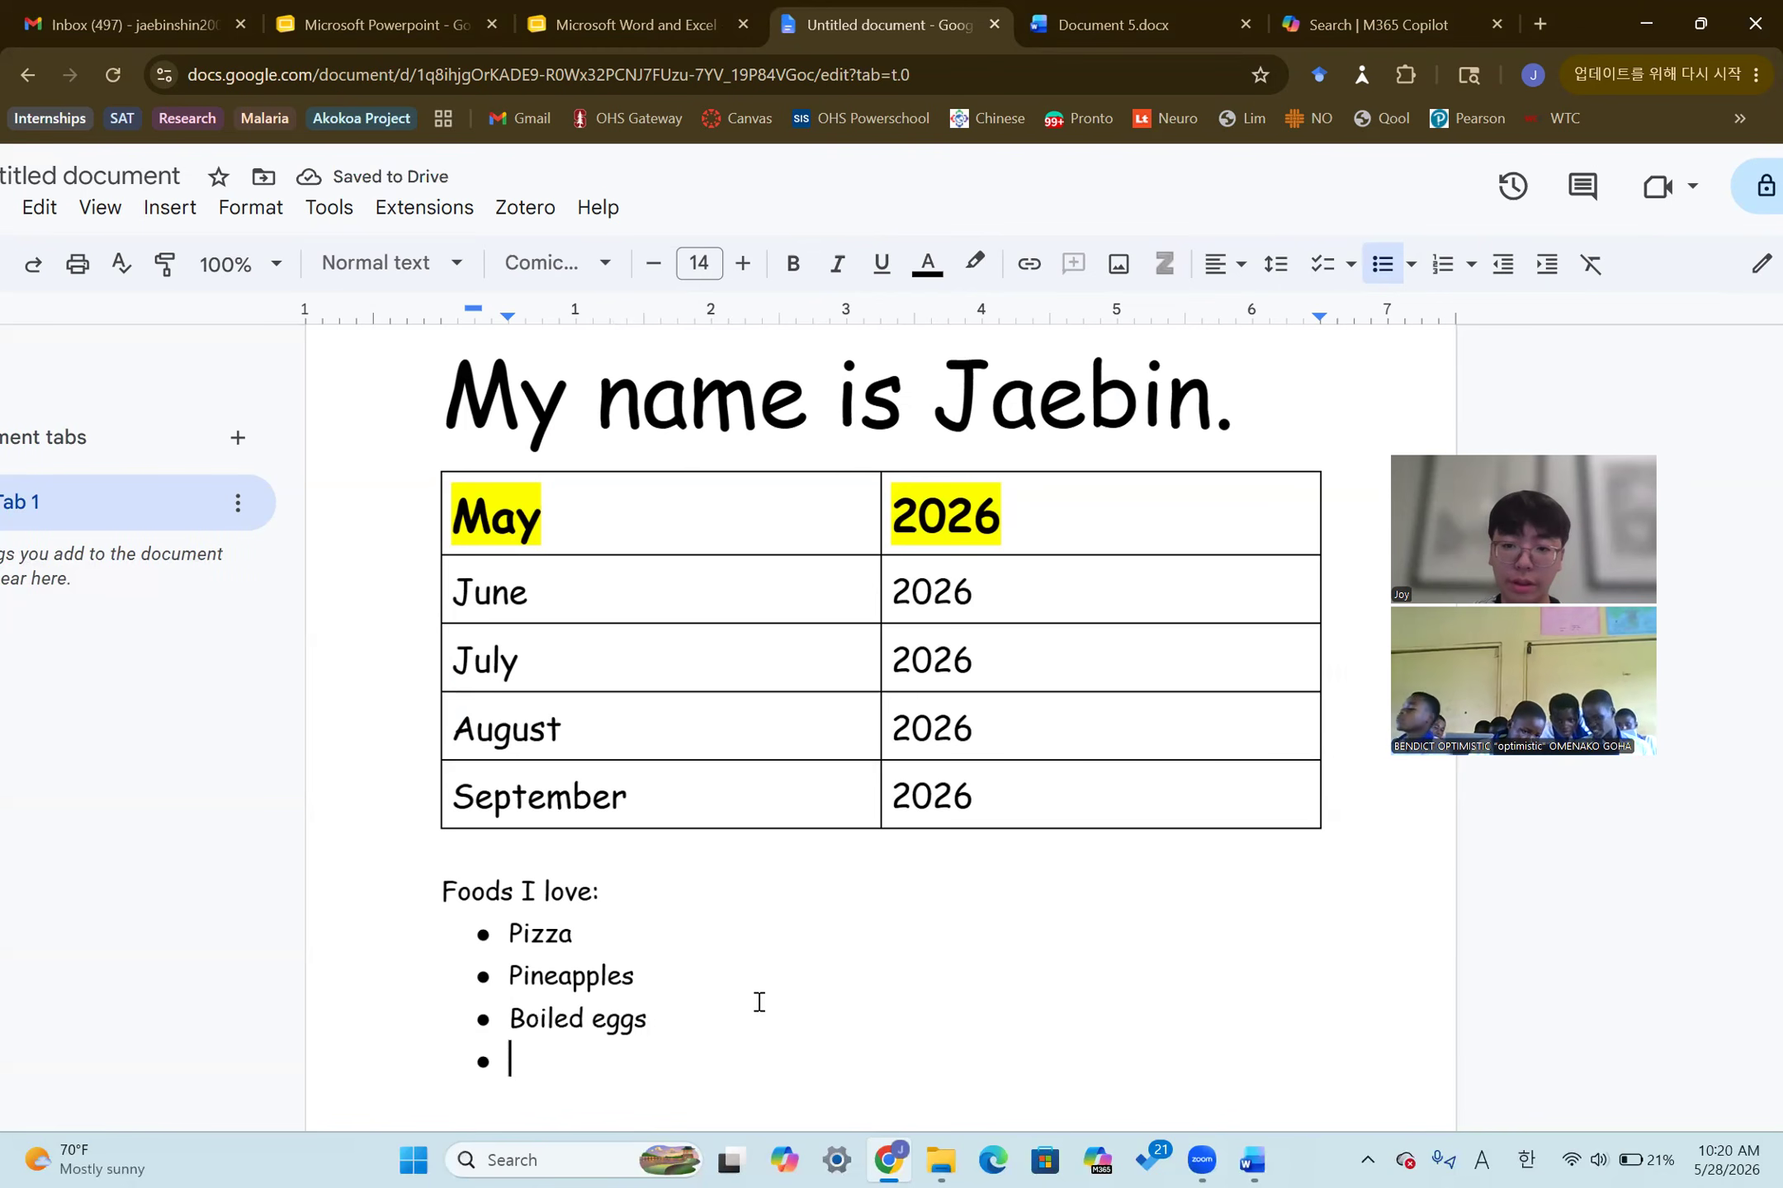
key("BackSpace")
key("BackSpace")
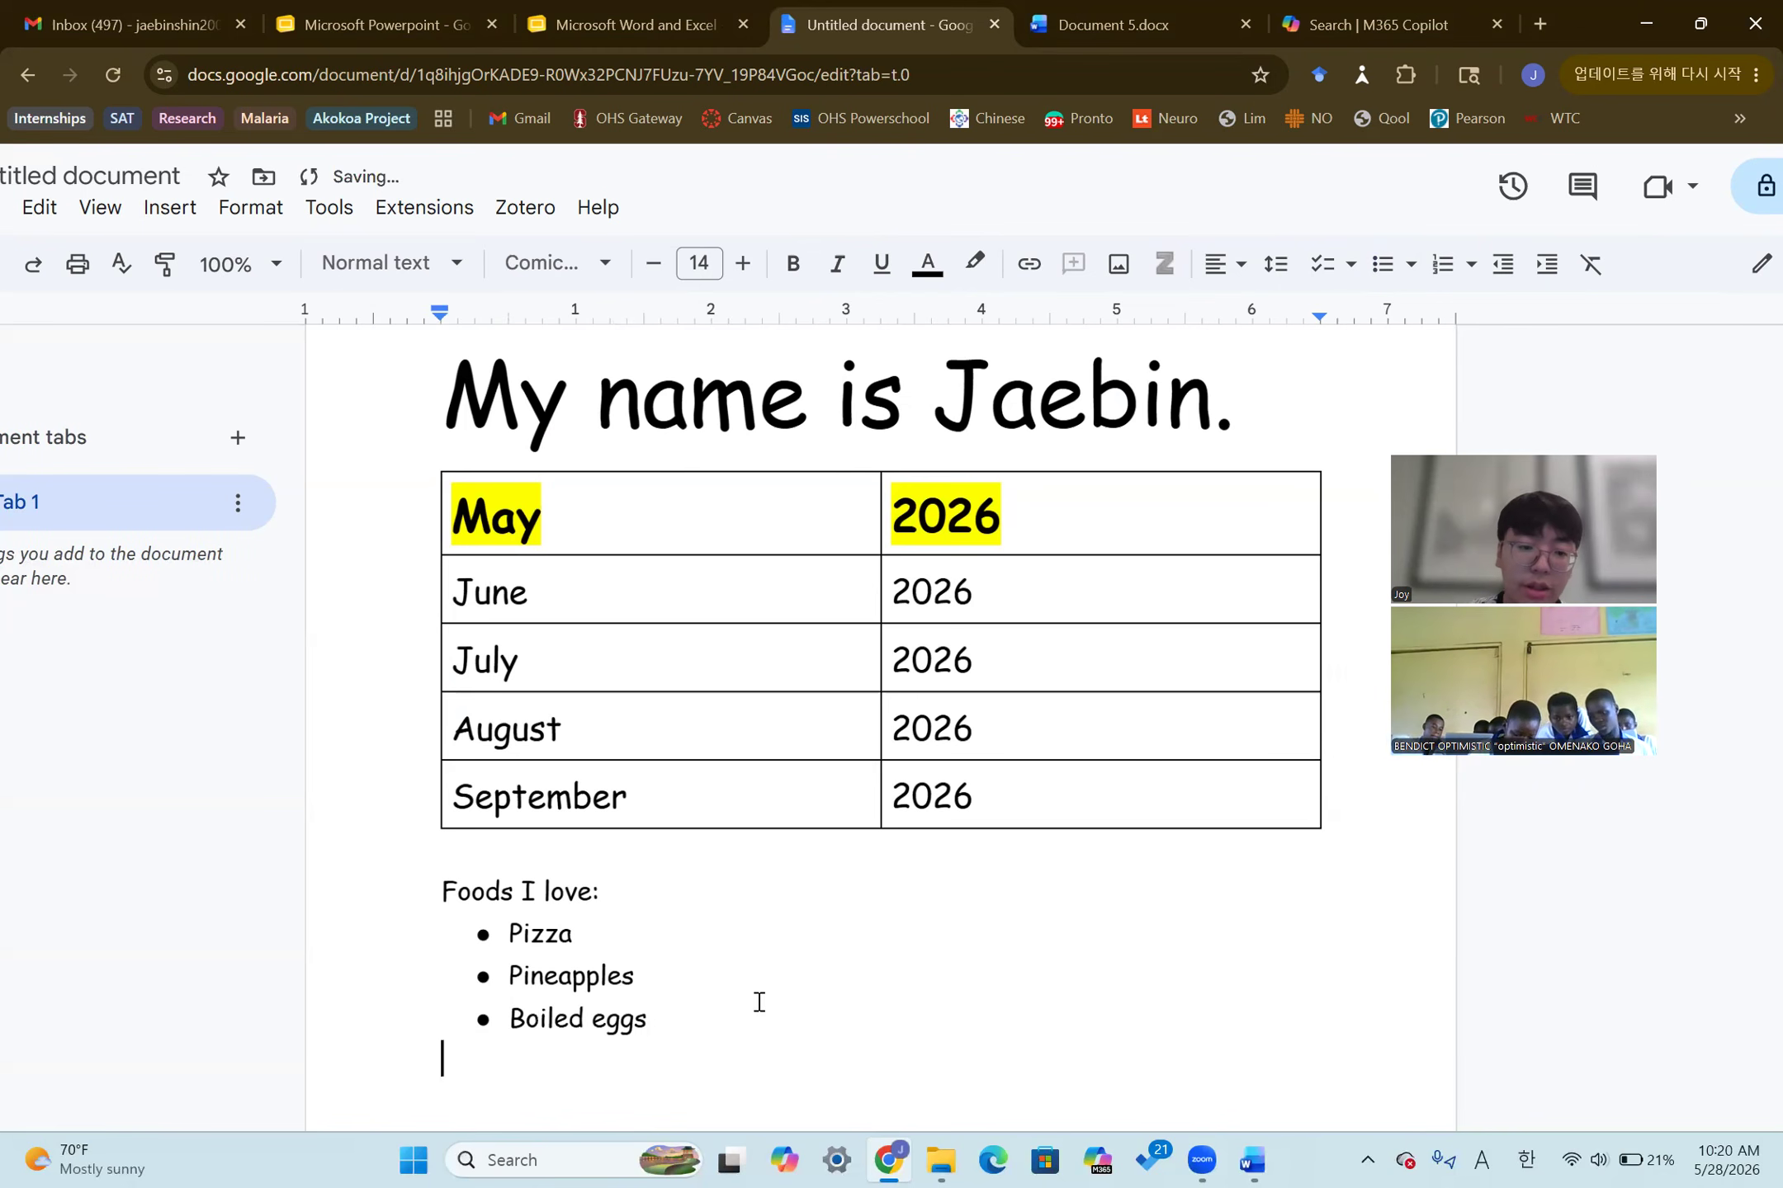
key("Return")
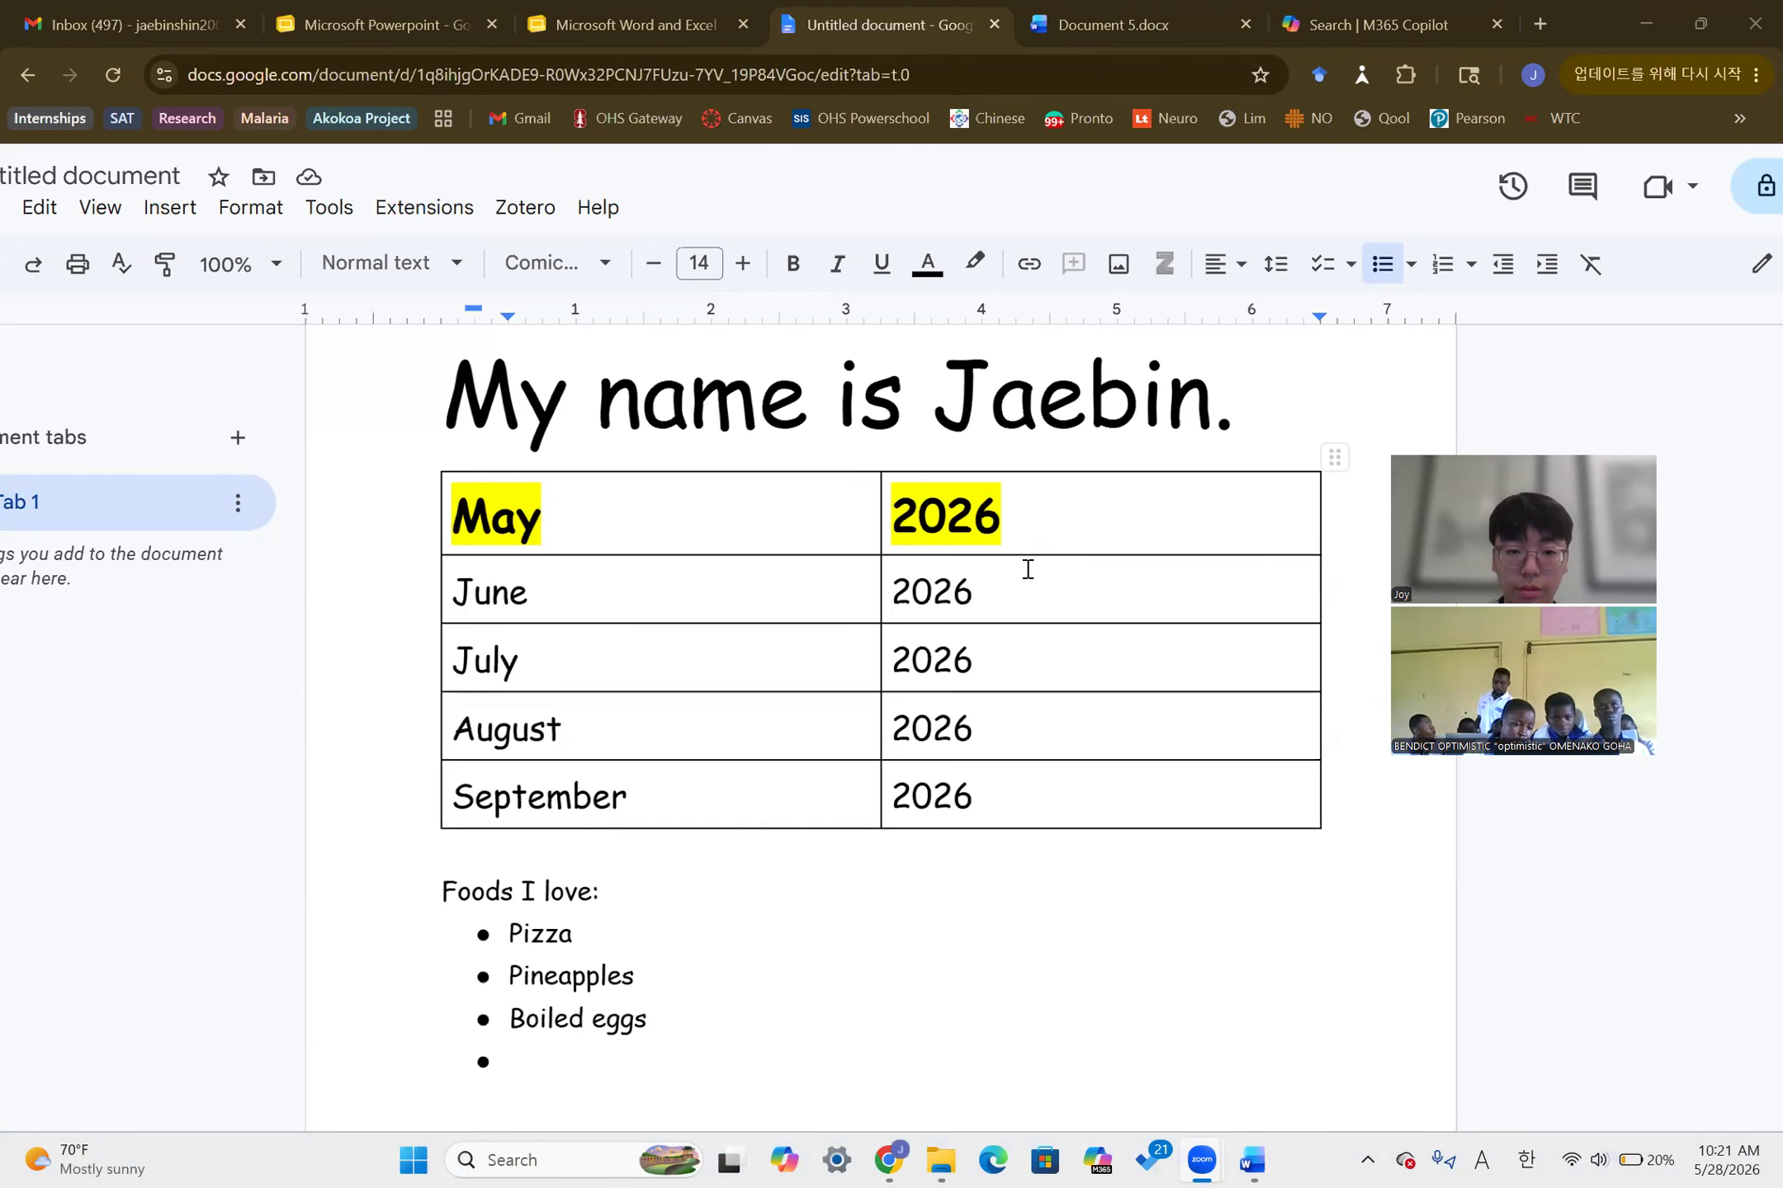
scroll(1028, 569, "down", 2)
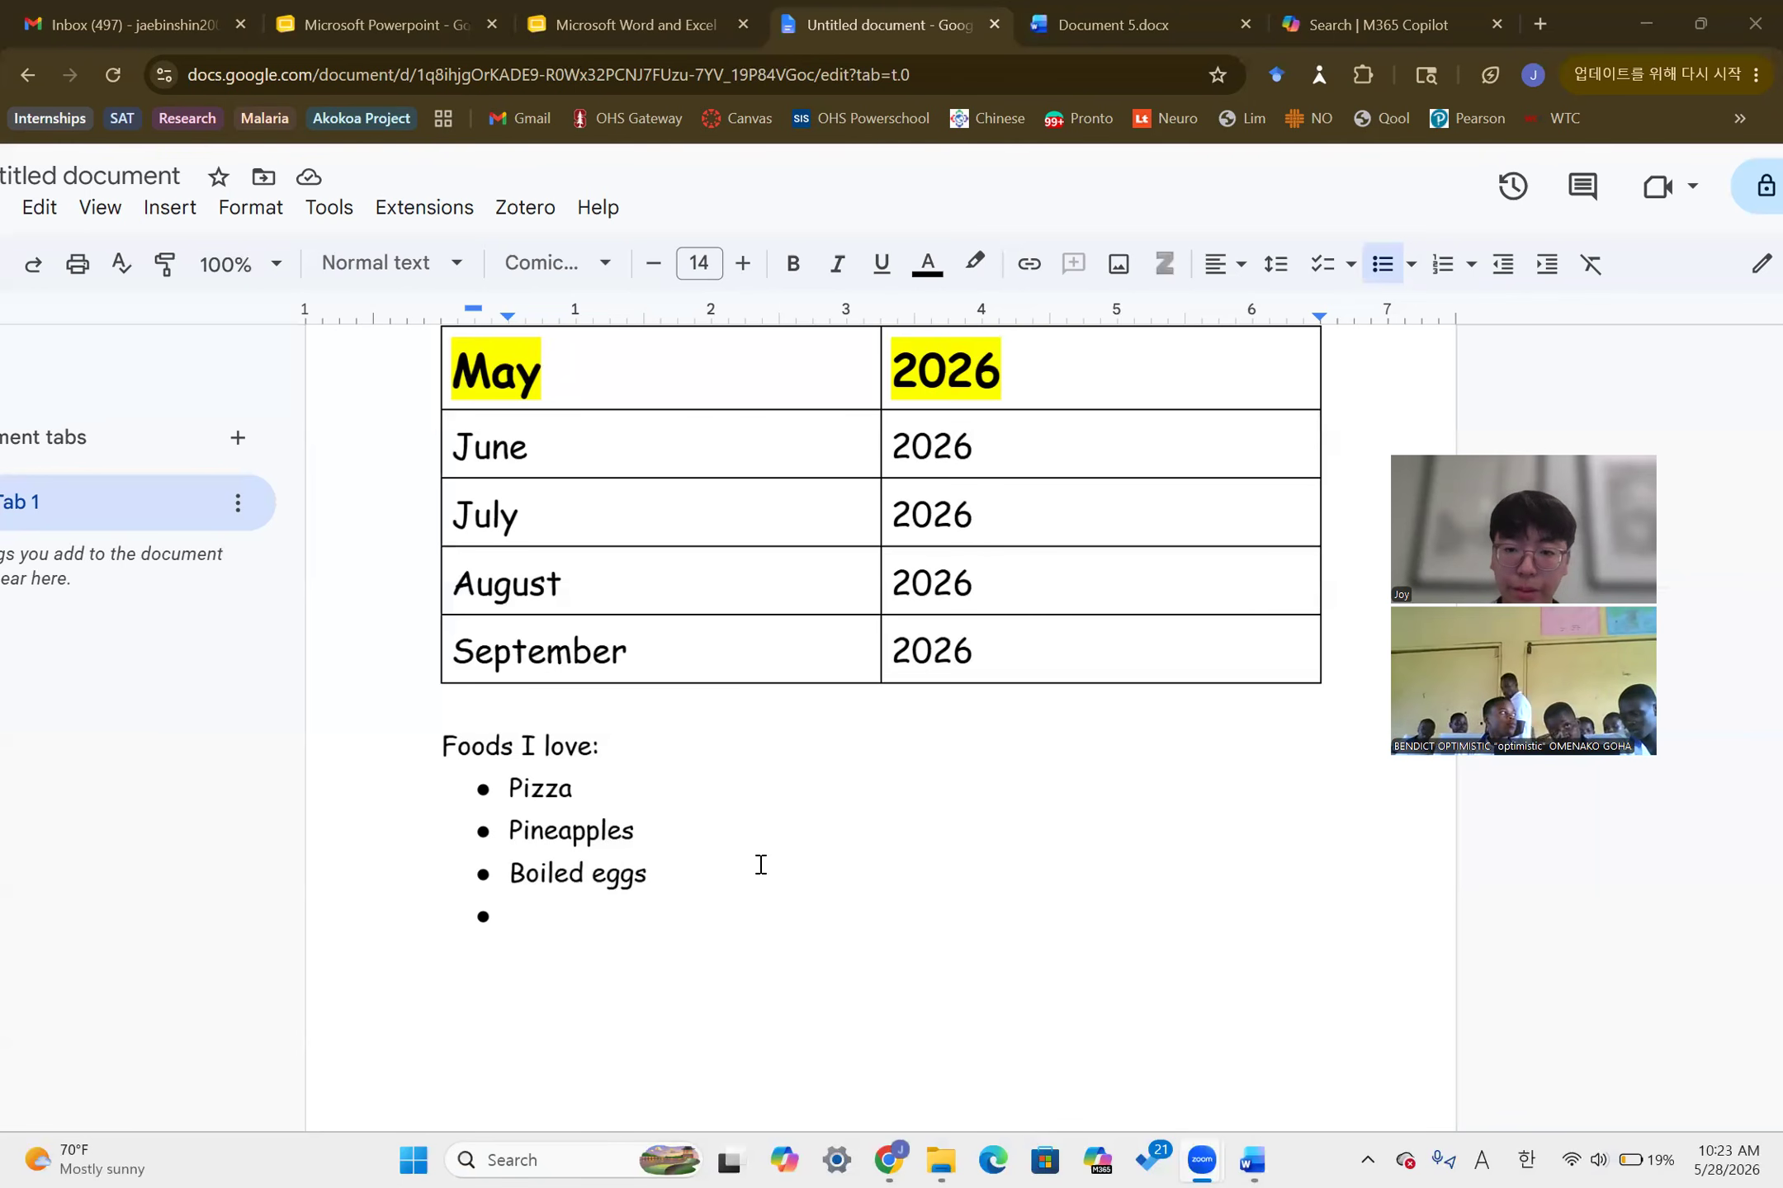
scroll(893, 683, "up", 4)
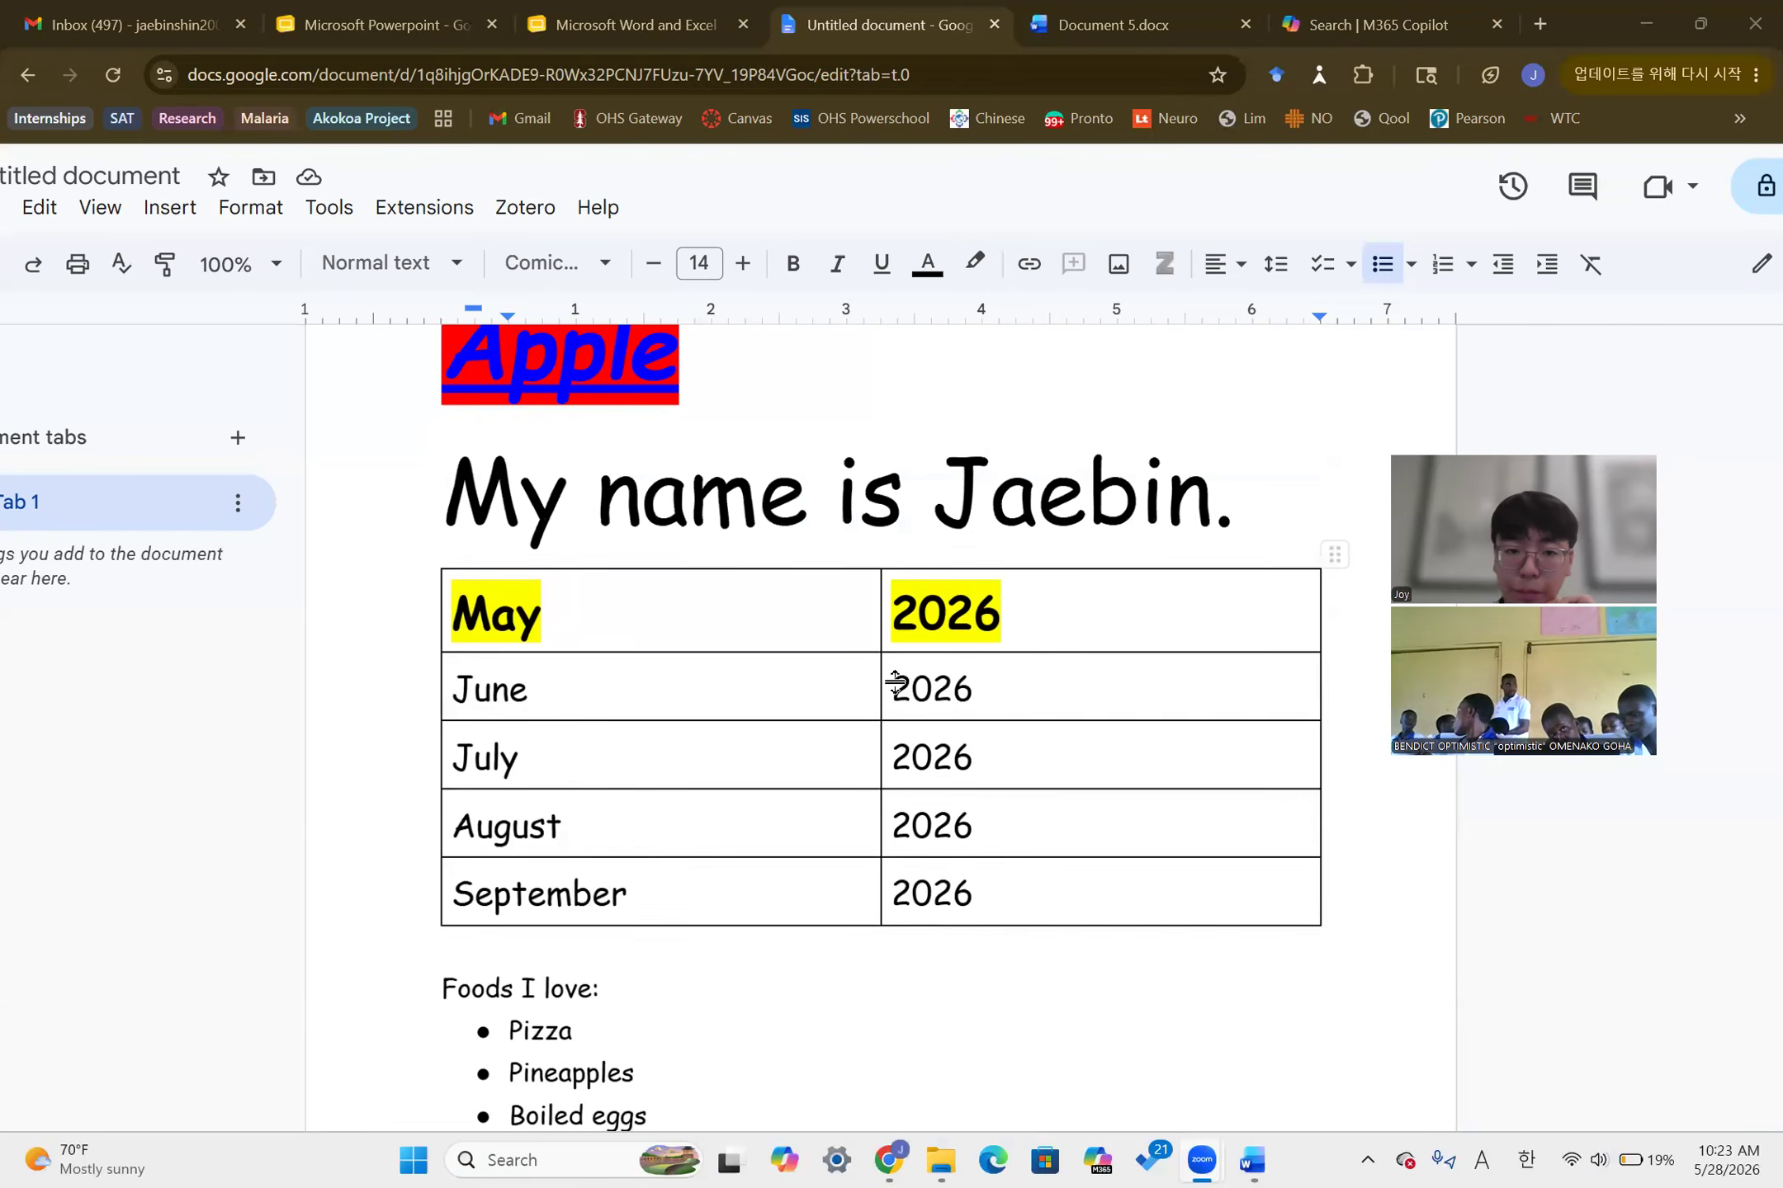
scroll(891, 681, "down", 6)
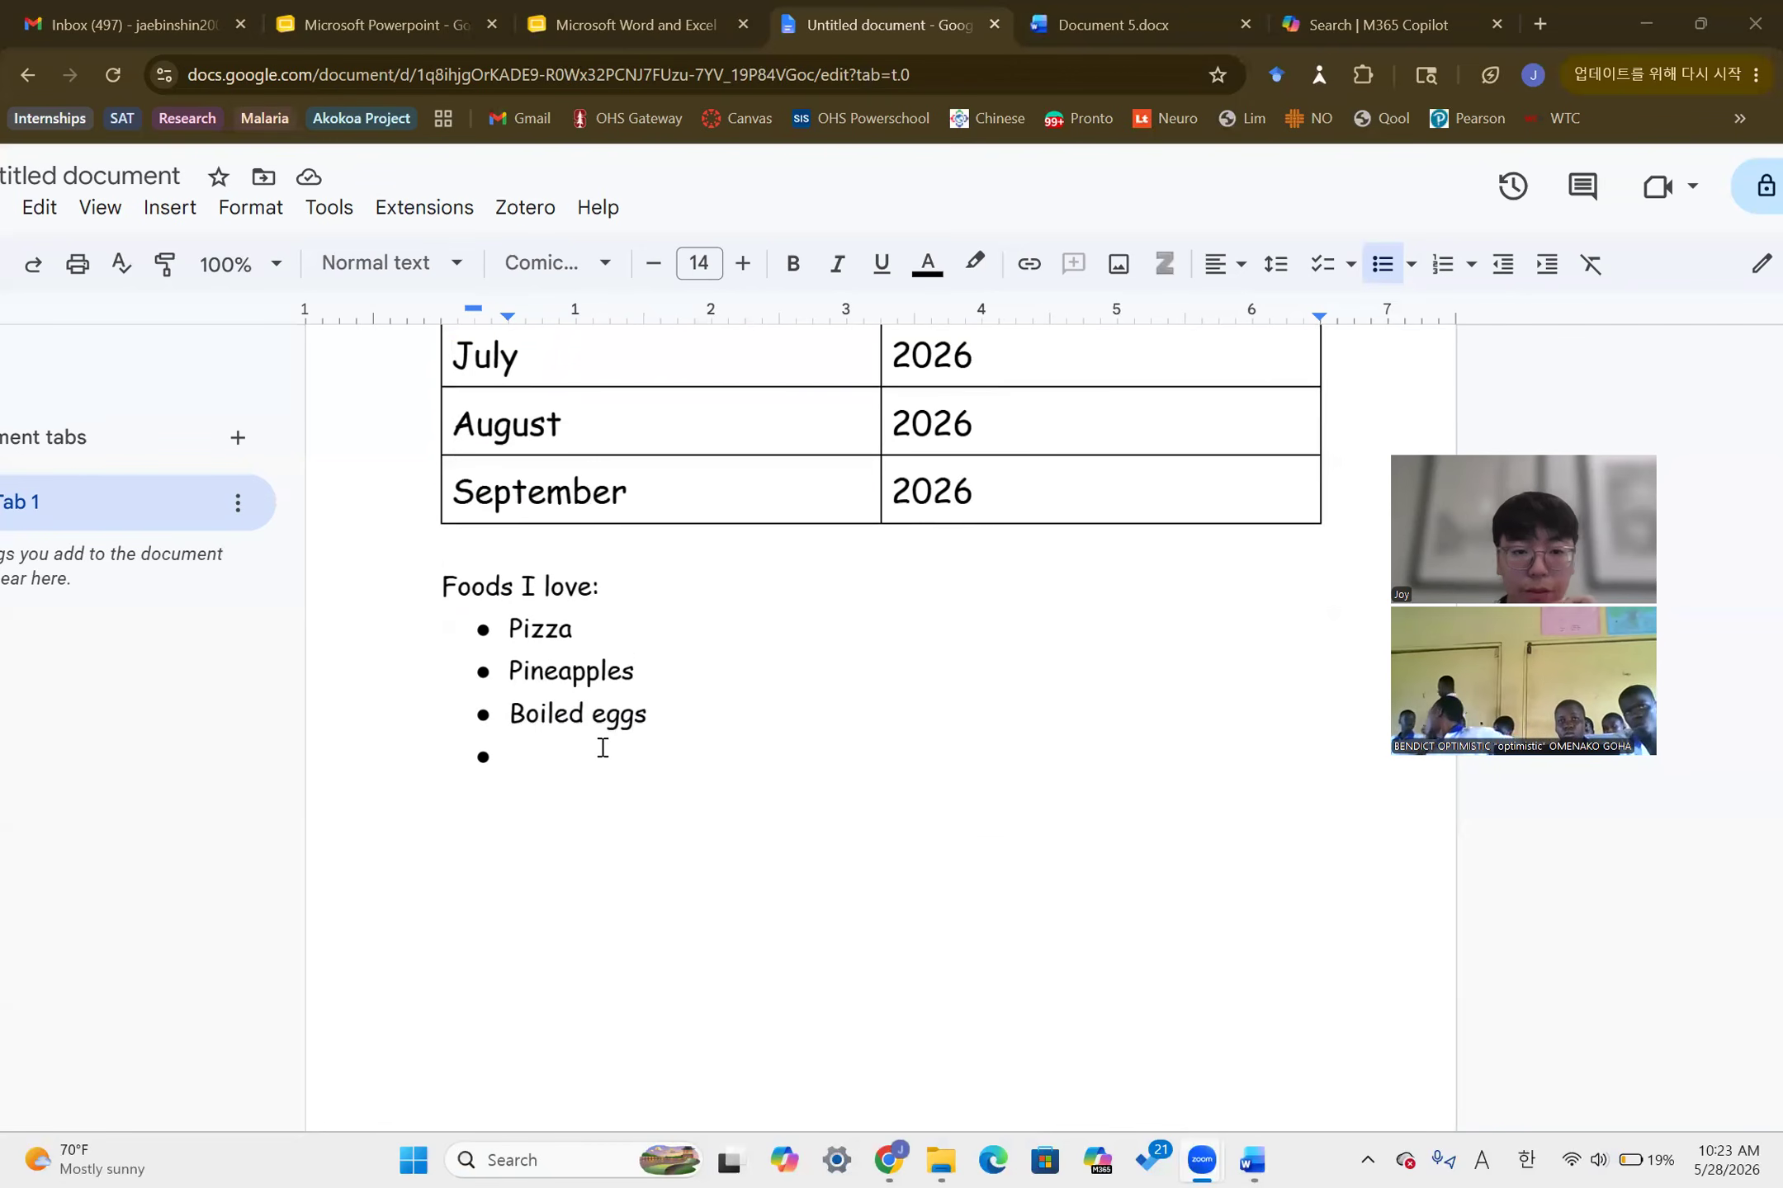
key("Return")
key("Return")
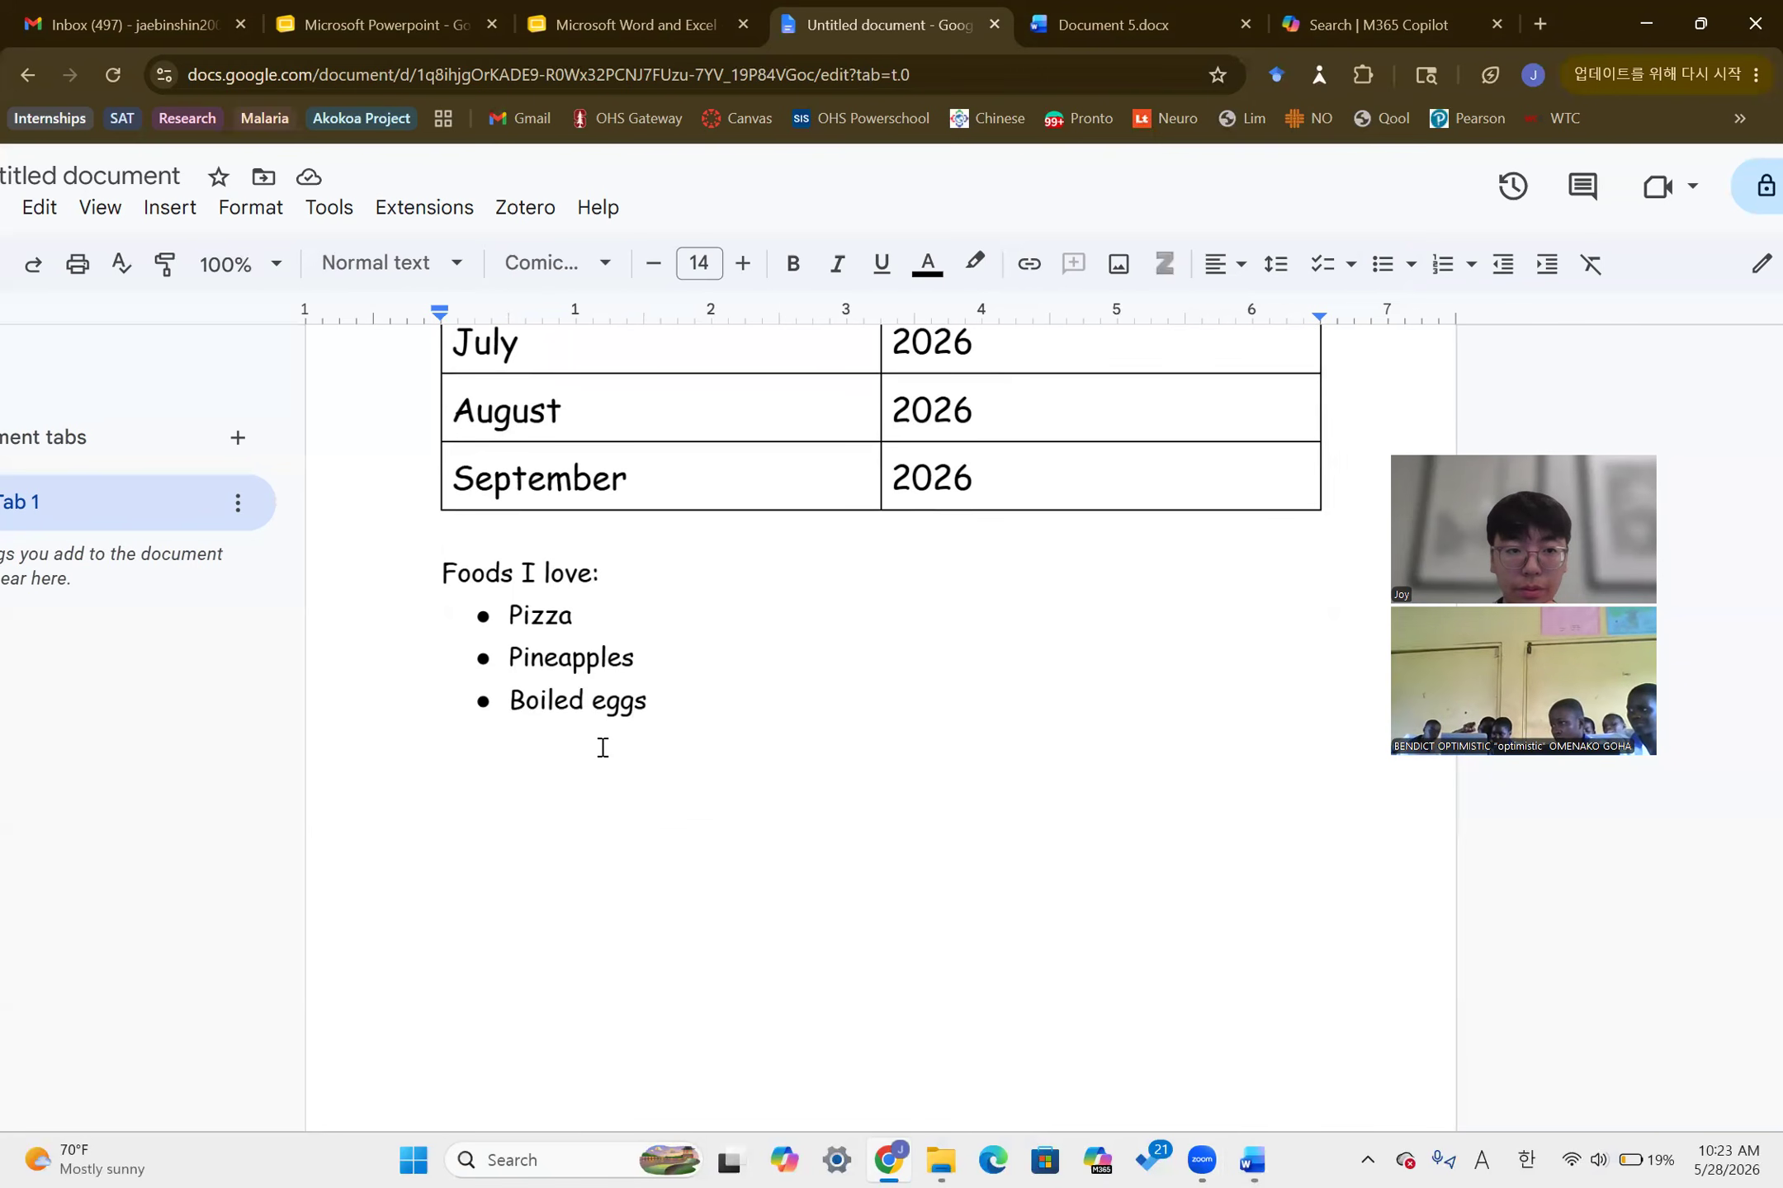
scroll(602, 748, "down", 3)
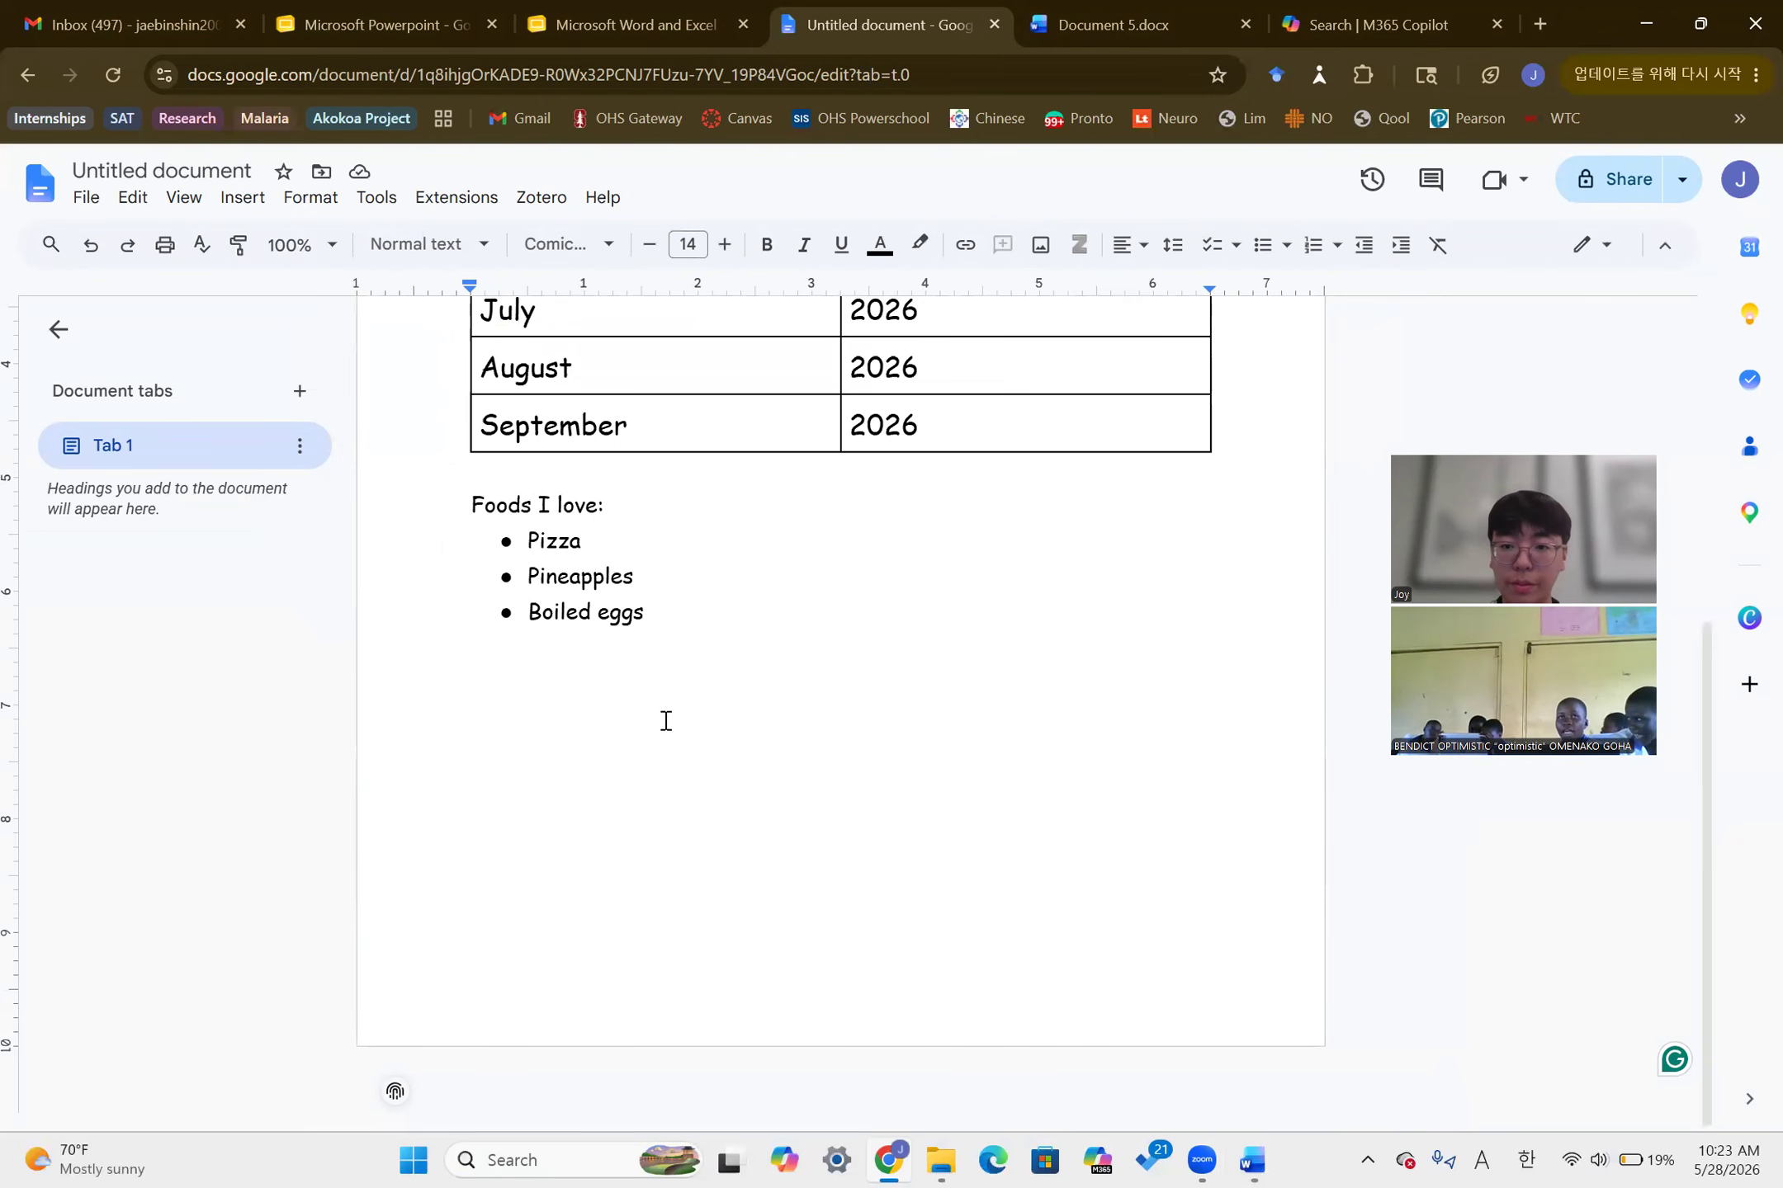
Write the title "Sports I like to play:" below the food list and start a bulleted list under it
scroll(824, 815, "up", 2)
scroll(868, 923, "up", 4)
scroll(868, 922, "down", 4)
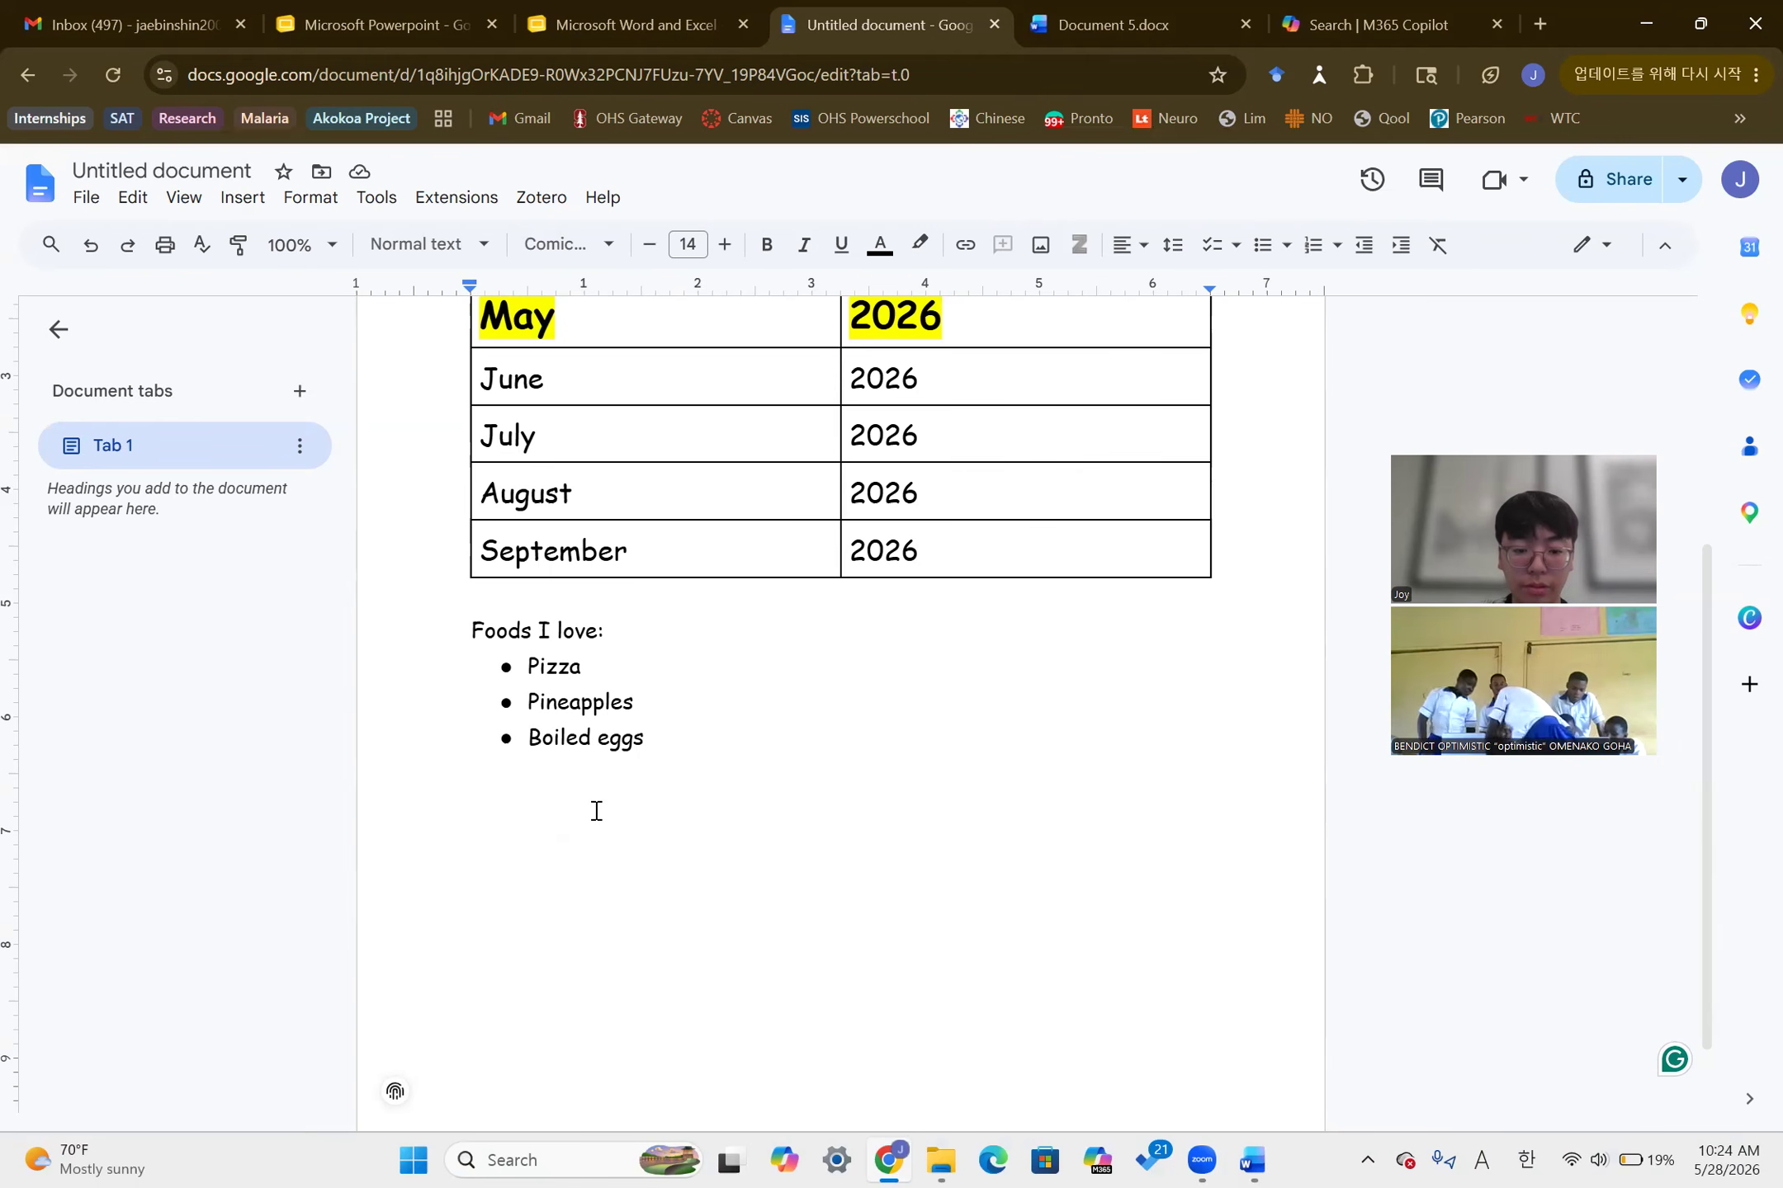
type("Sport")
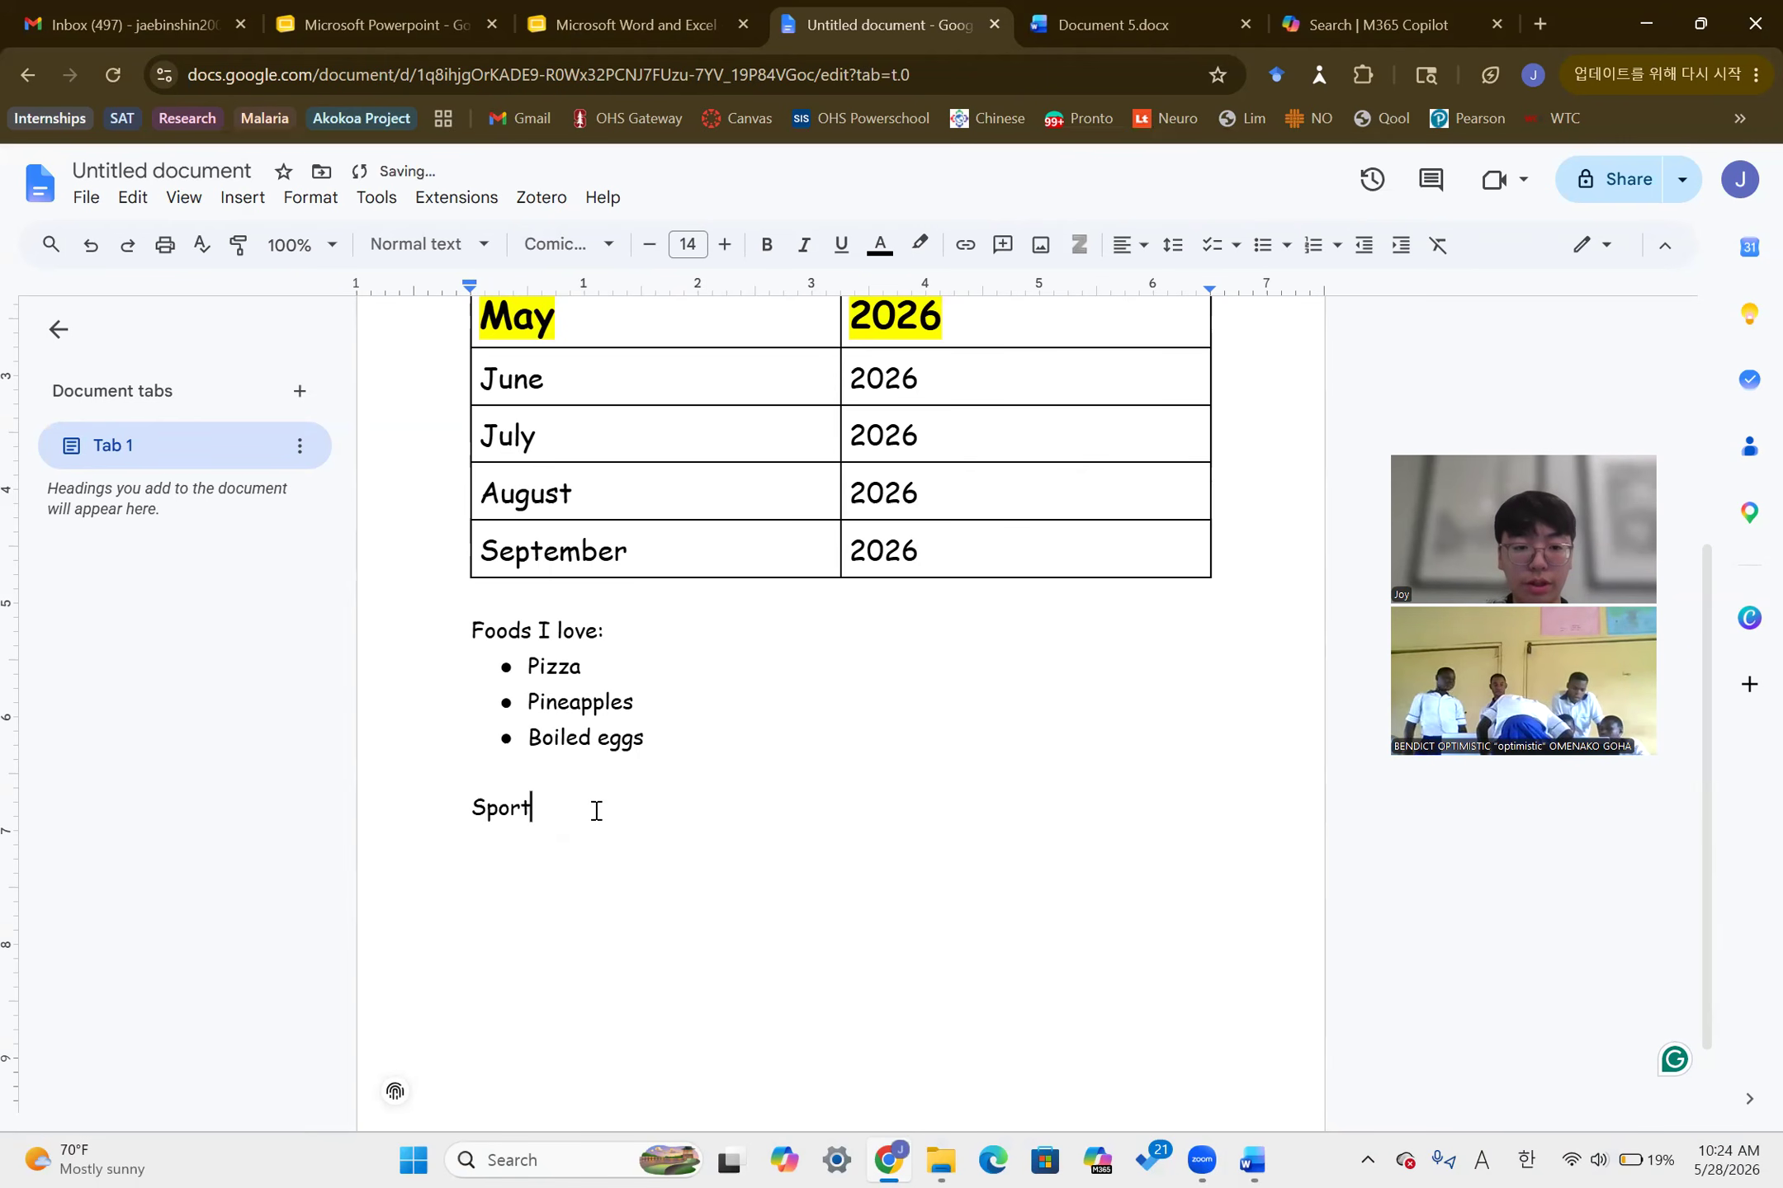
type("s I like to play:")
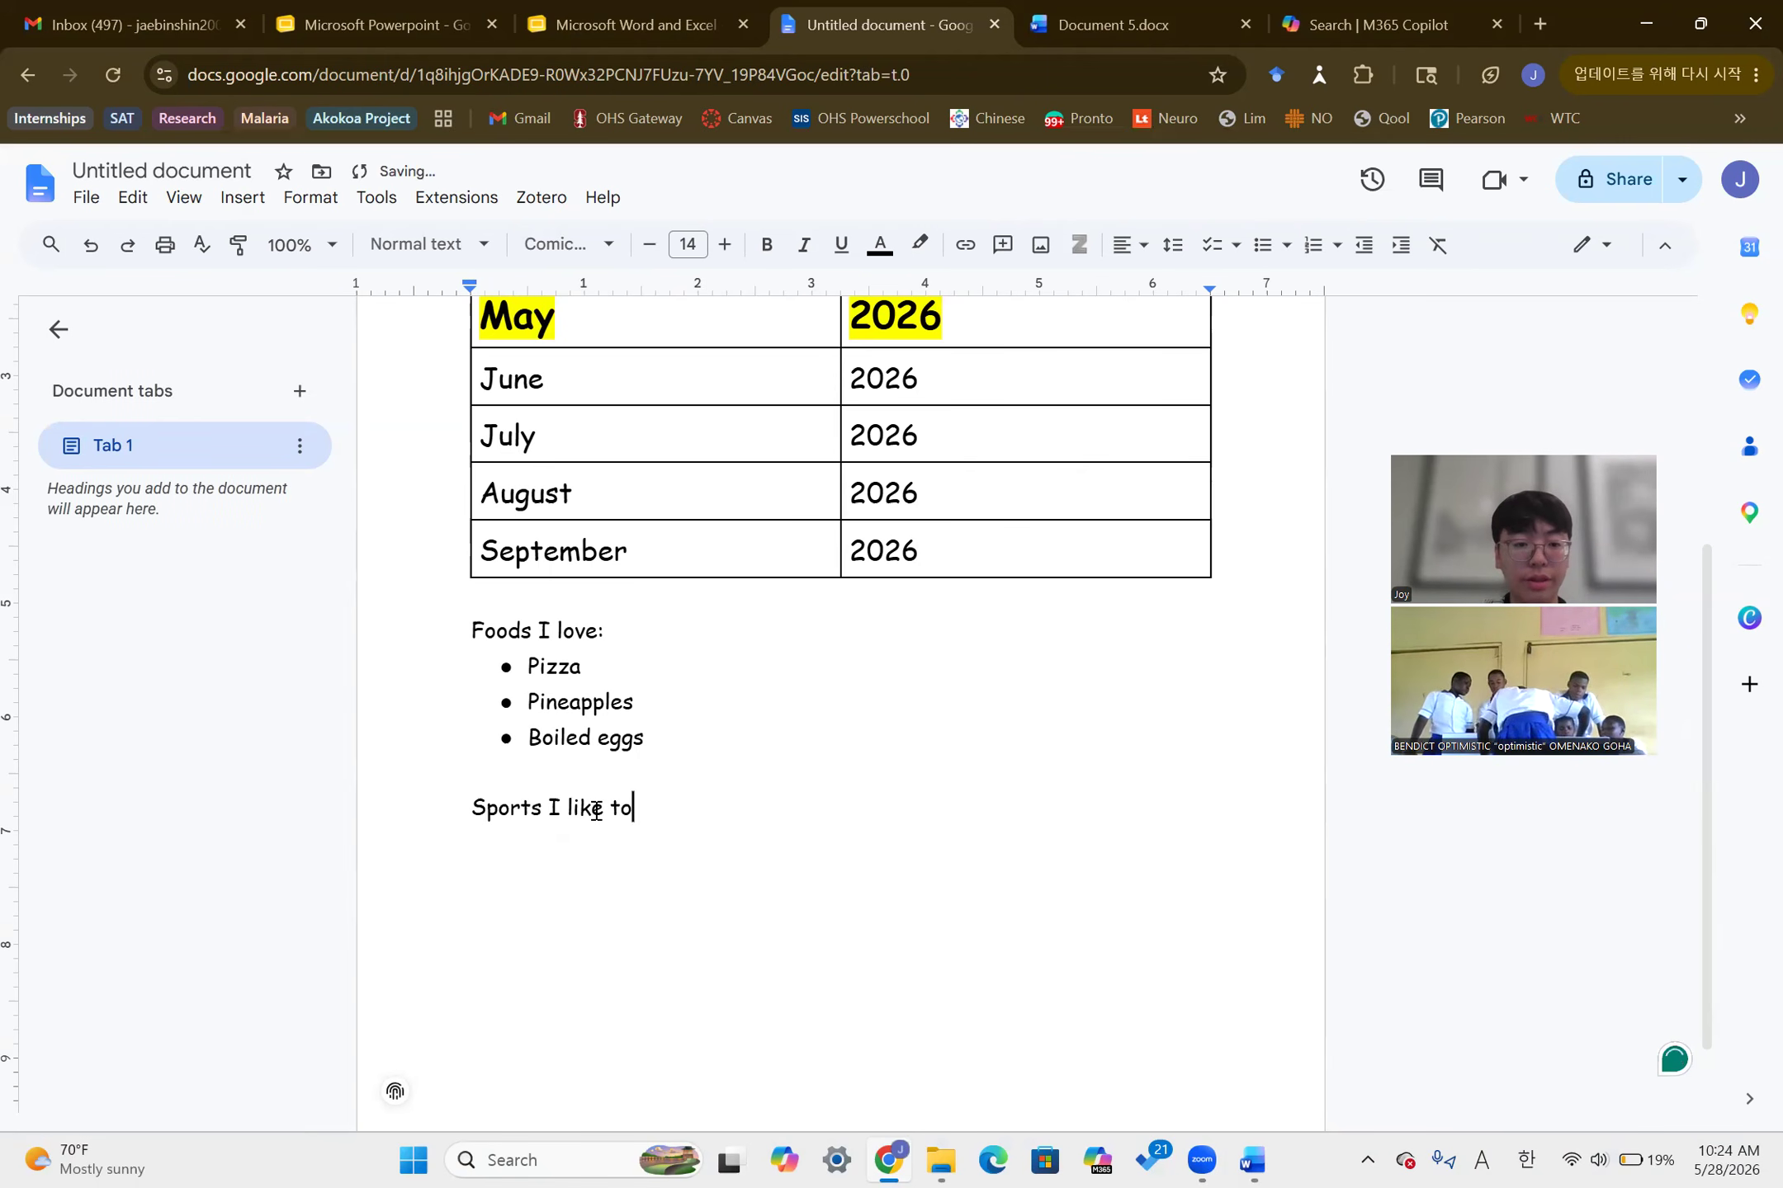
key("Return")
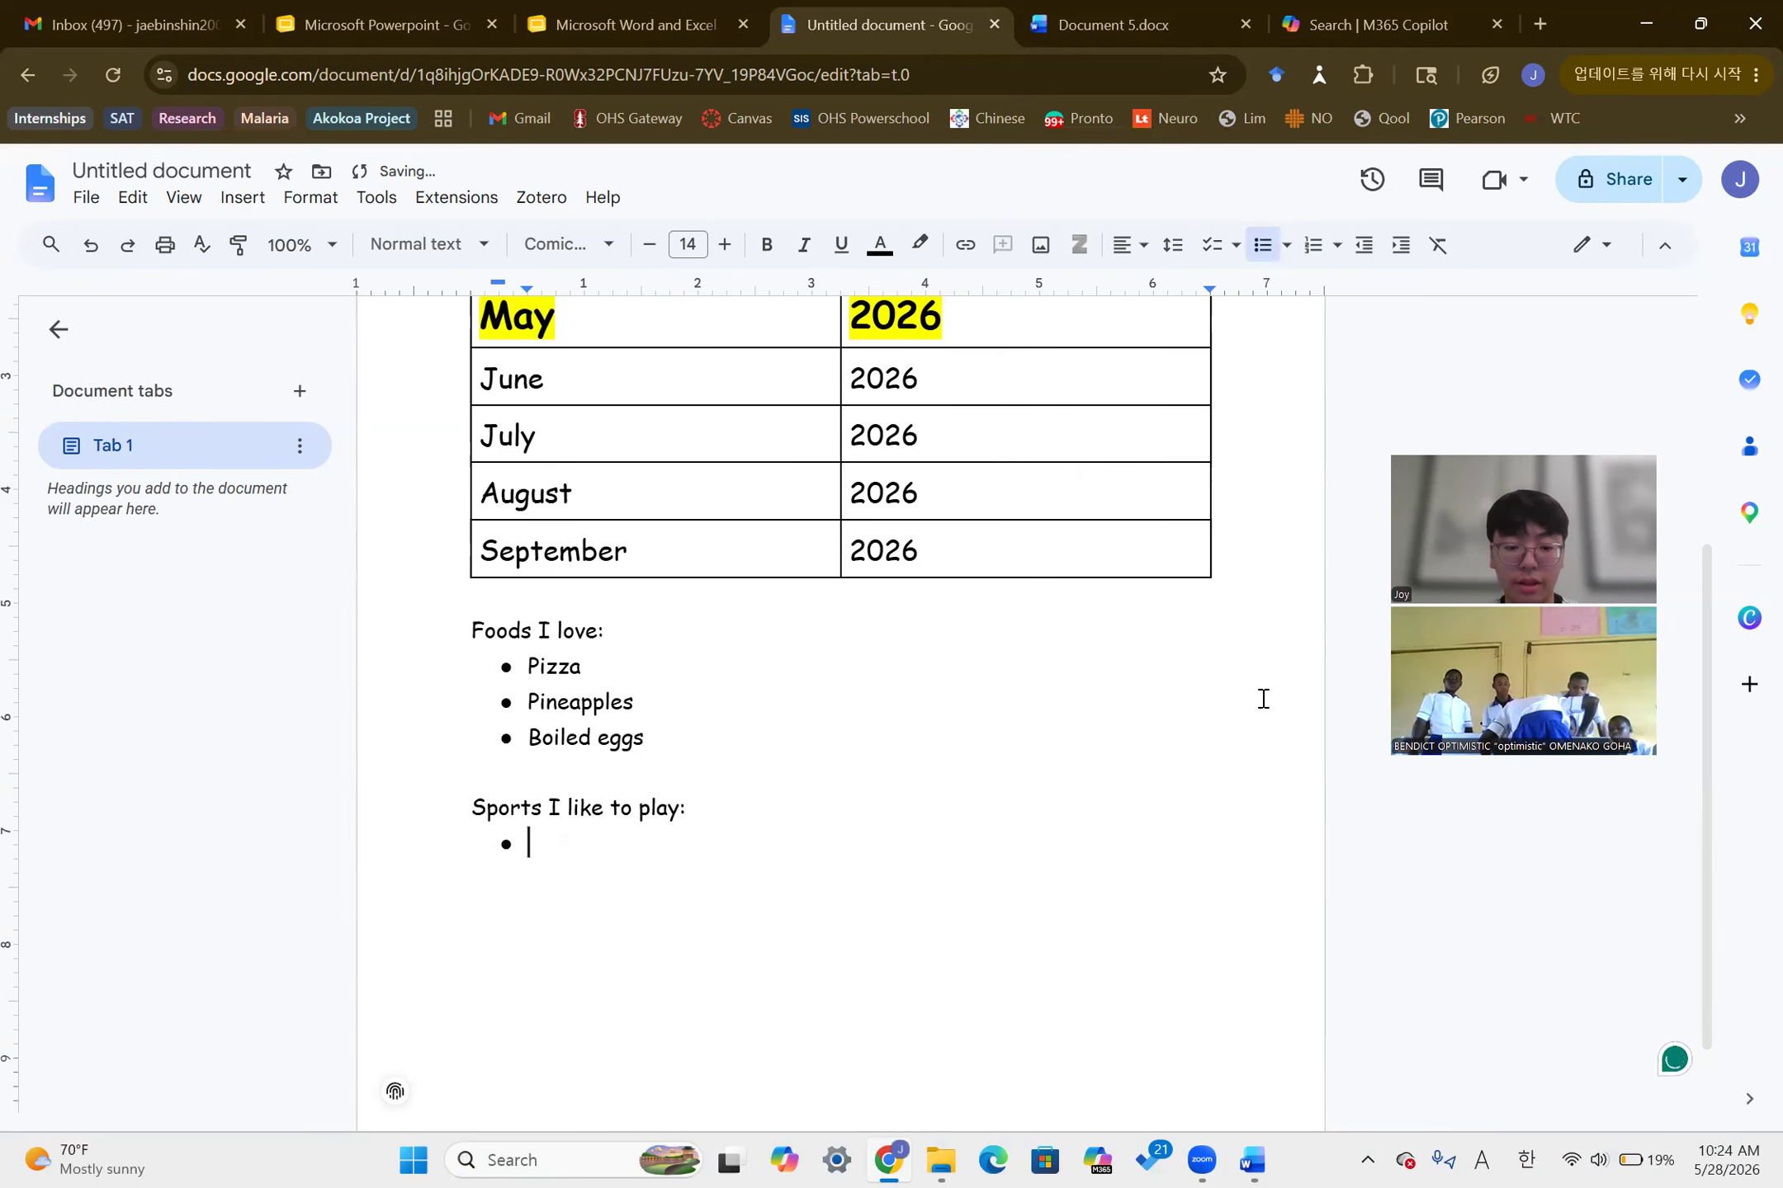
Enter "Football" and "Baseball" as the first two bullets of the sports list
type("Base")
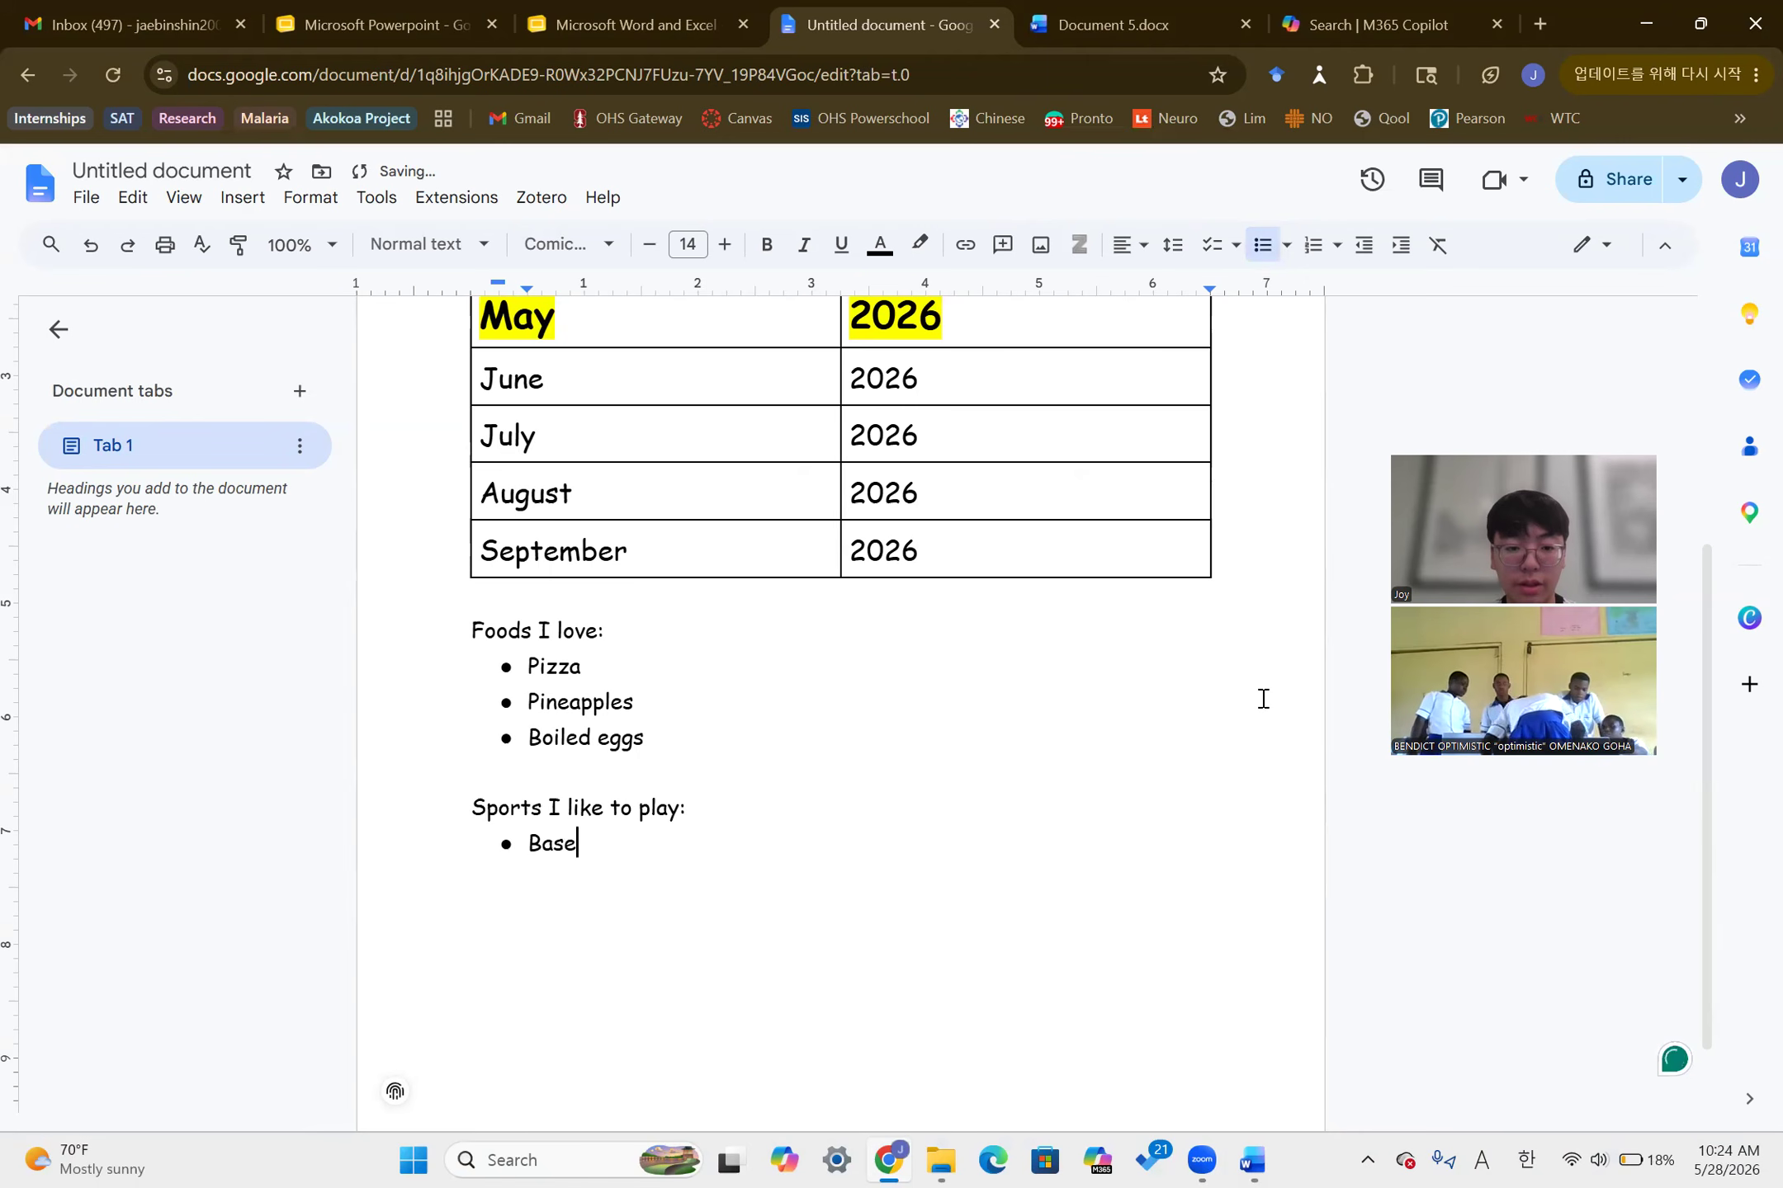
key("BackSpace")
key("BackSpace")
key("BackSpace")
key("BackSpace")
type("Fott")
key("BackSpace")
key("BackSpace")
type("otball")
key("Return")
type("Basebal")
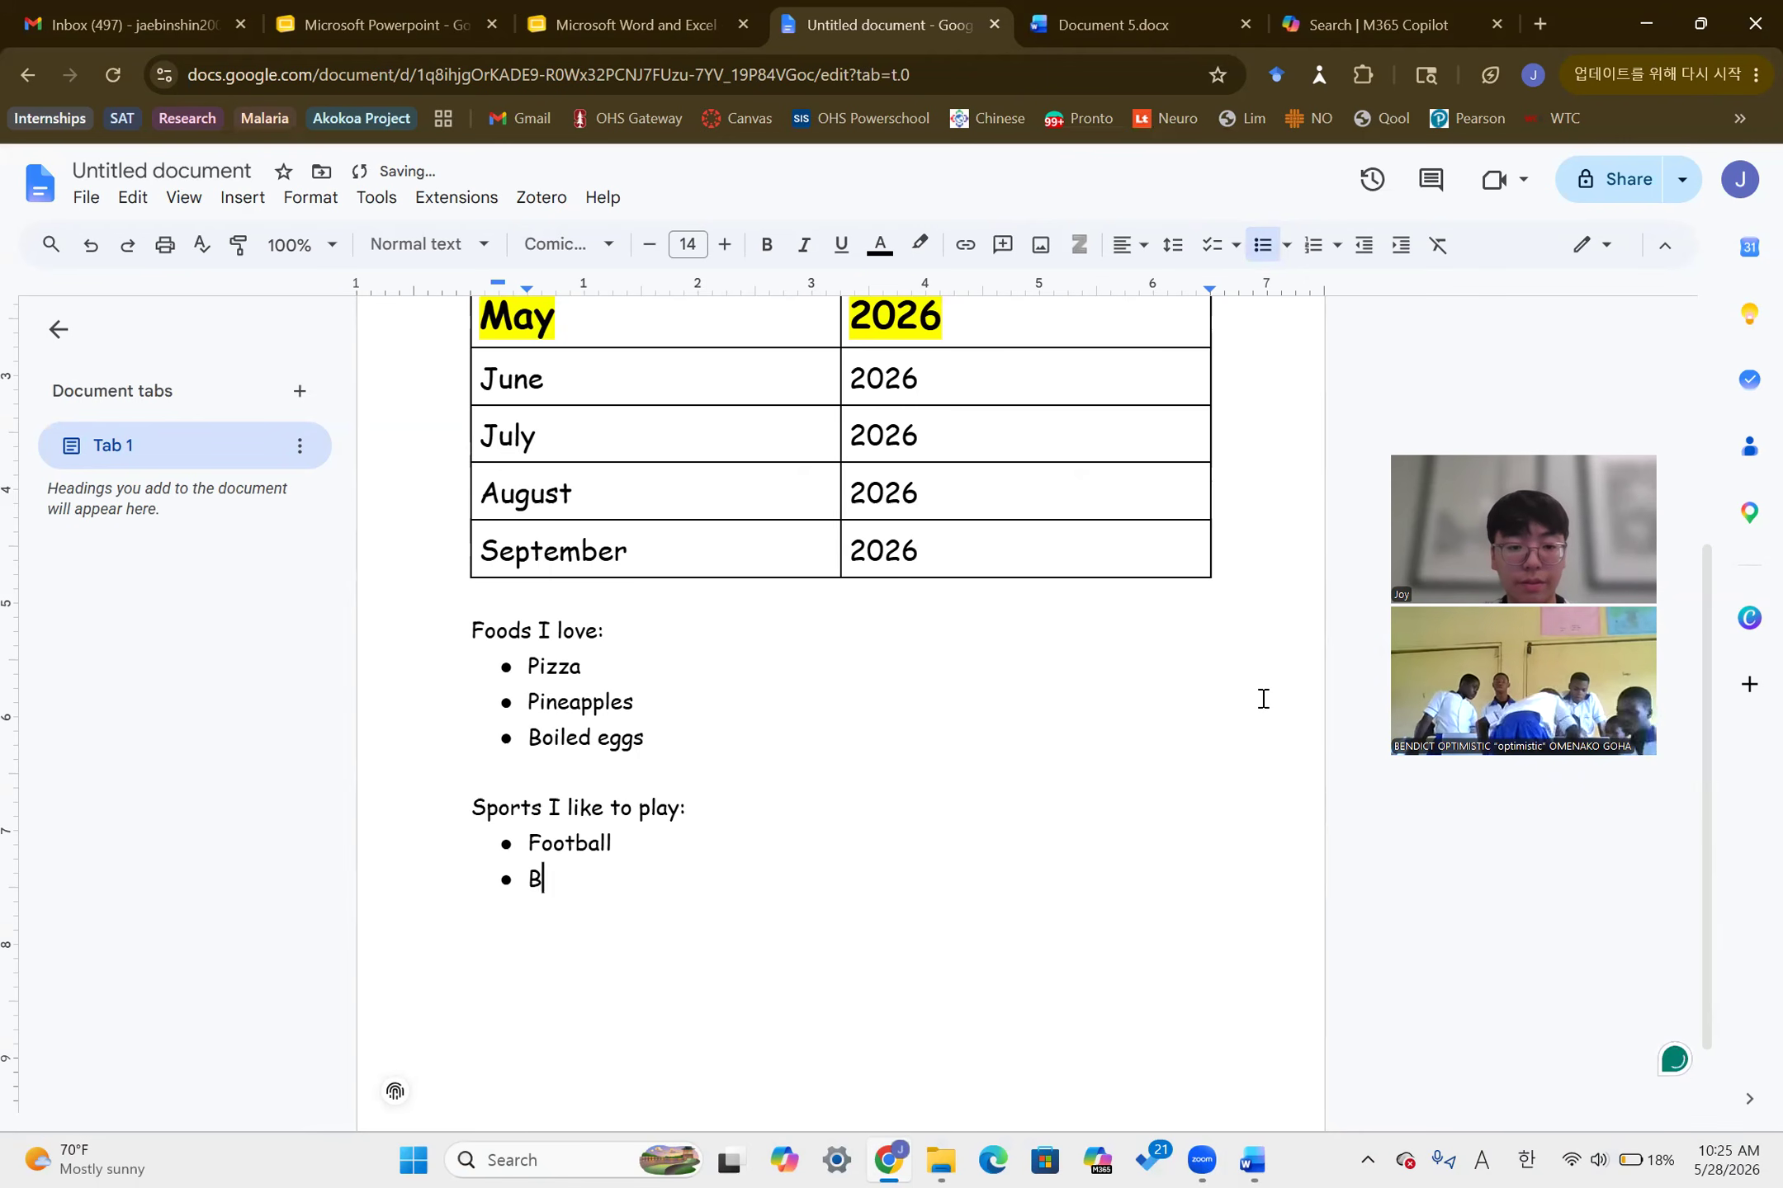
type("l")
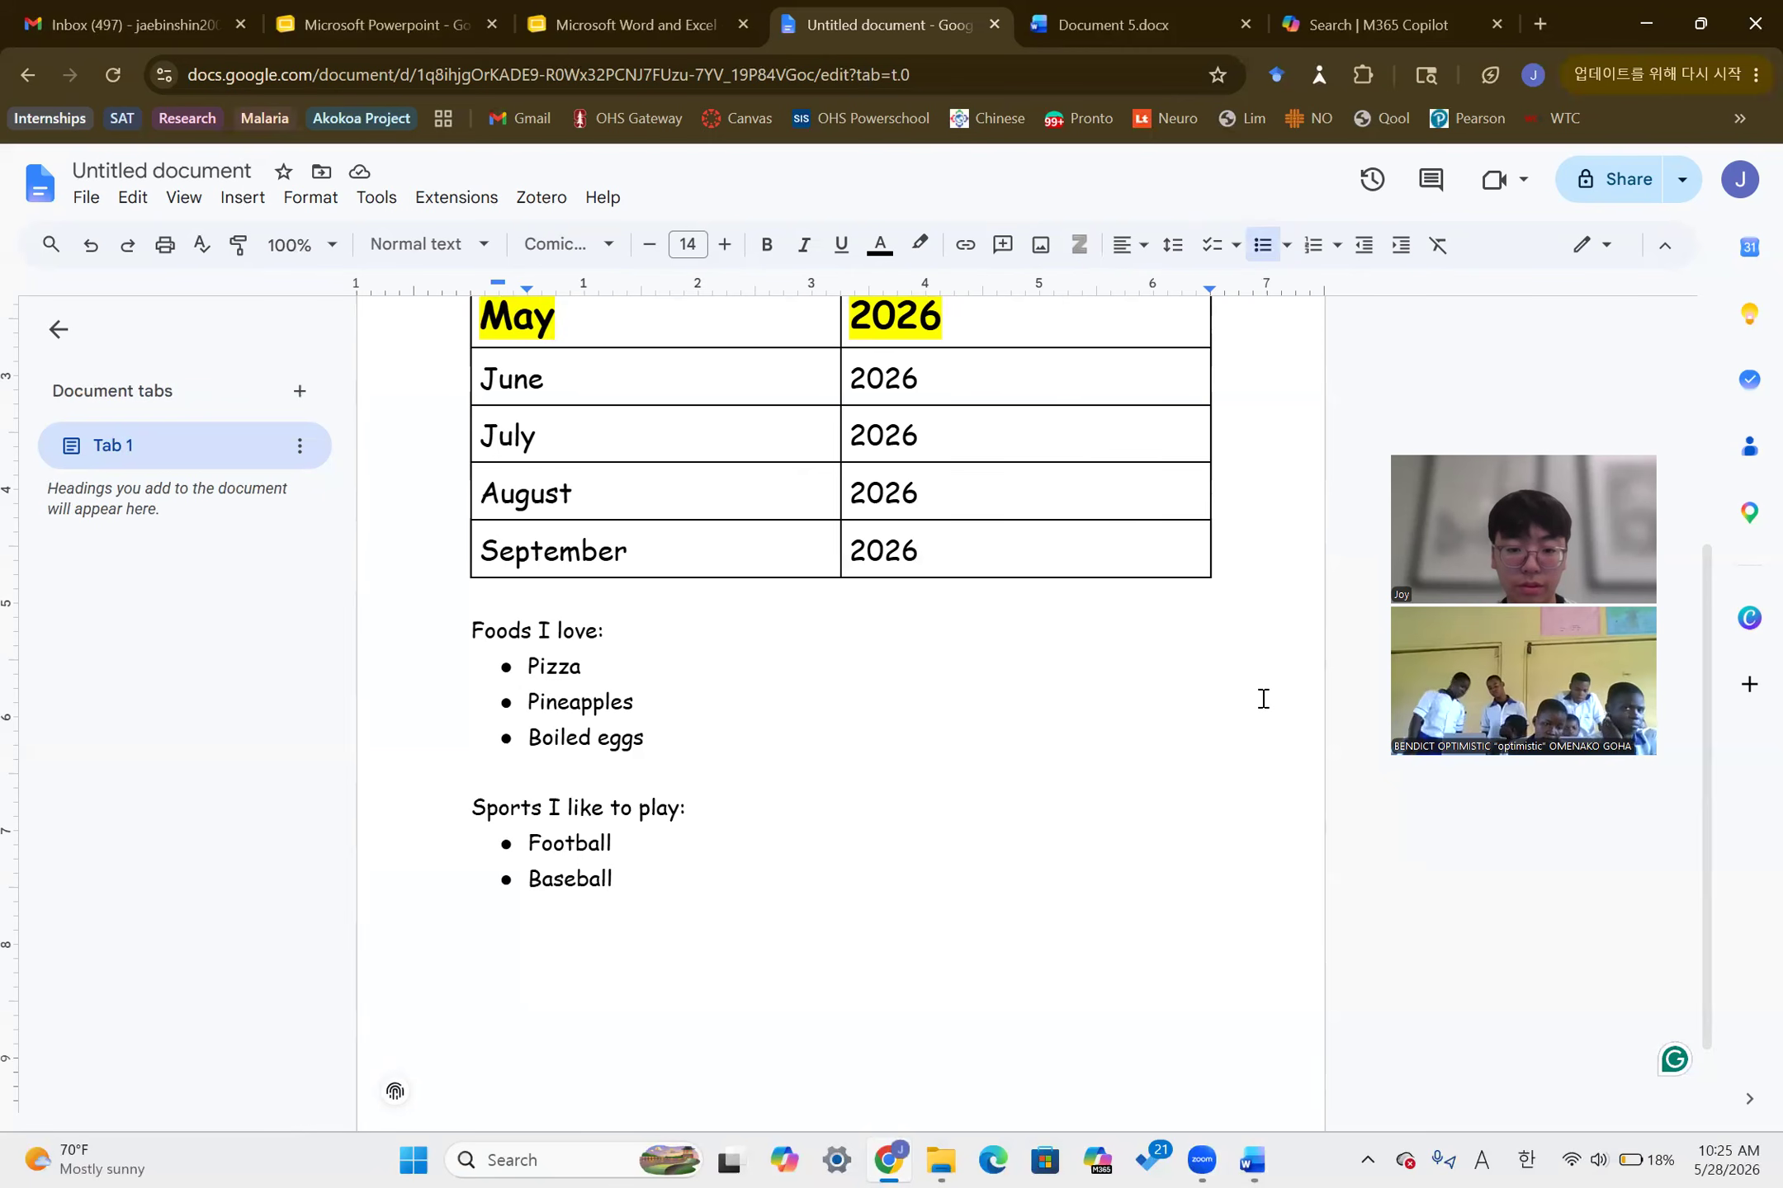
Add "Basketball" as the third sport and end the list with a blank line below it
key("Return")
type("Basketball")
key("Return")
key("Return")
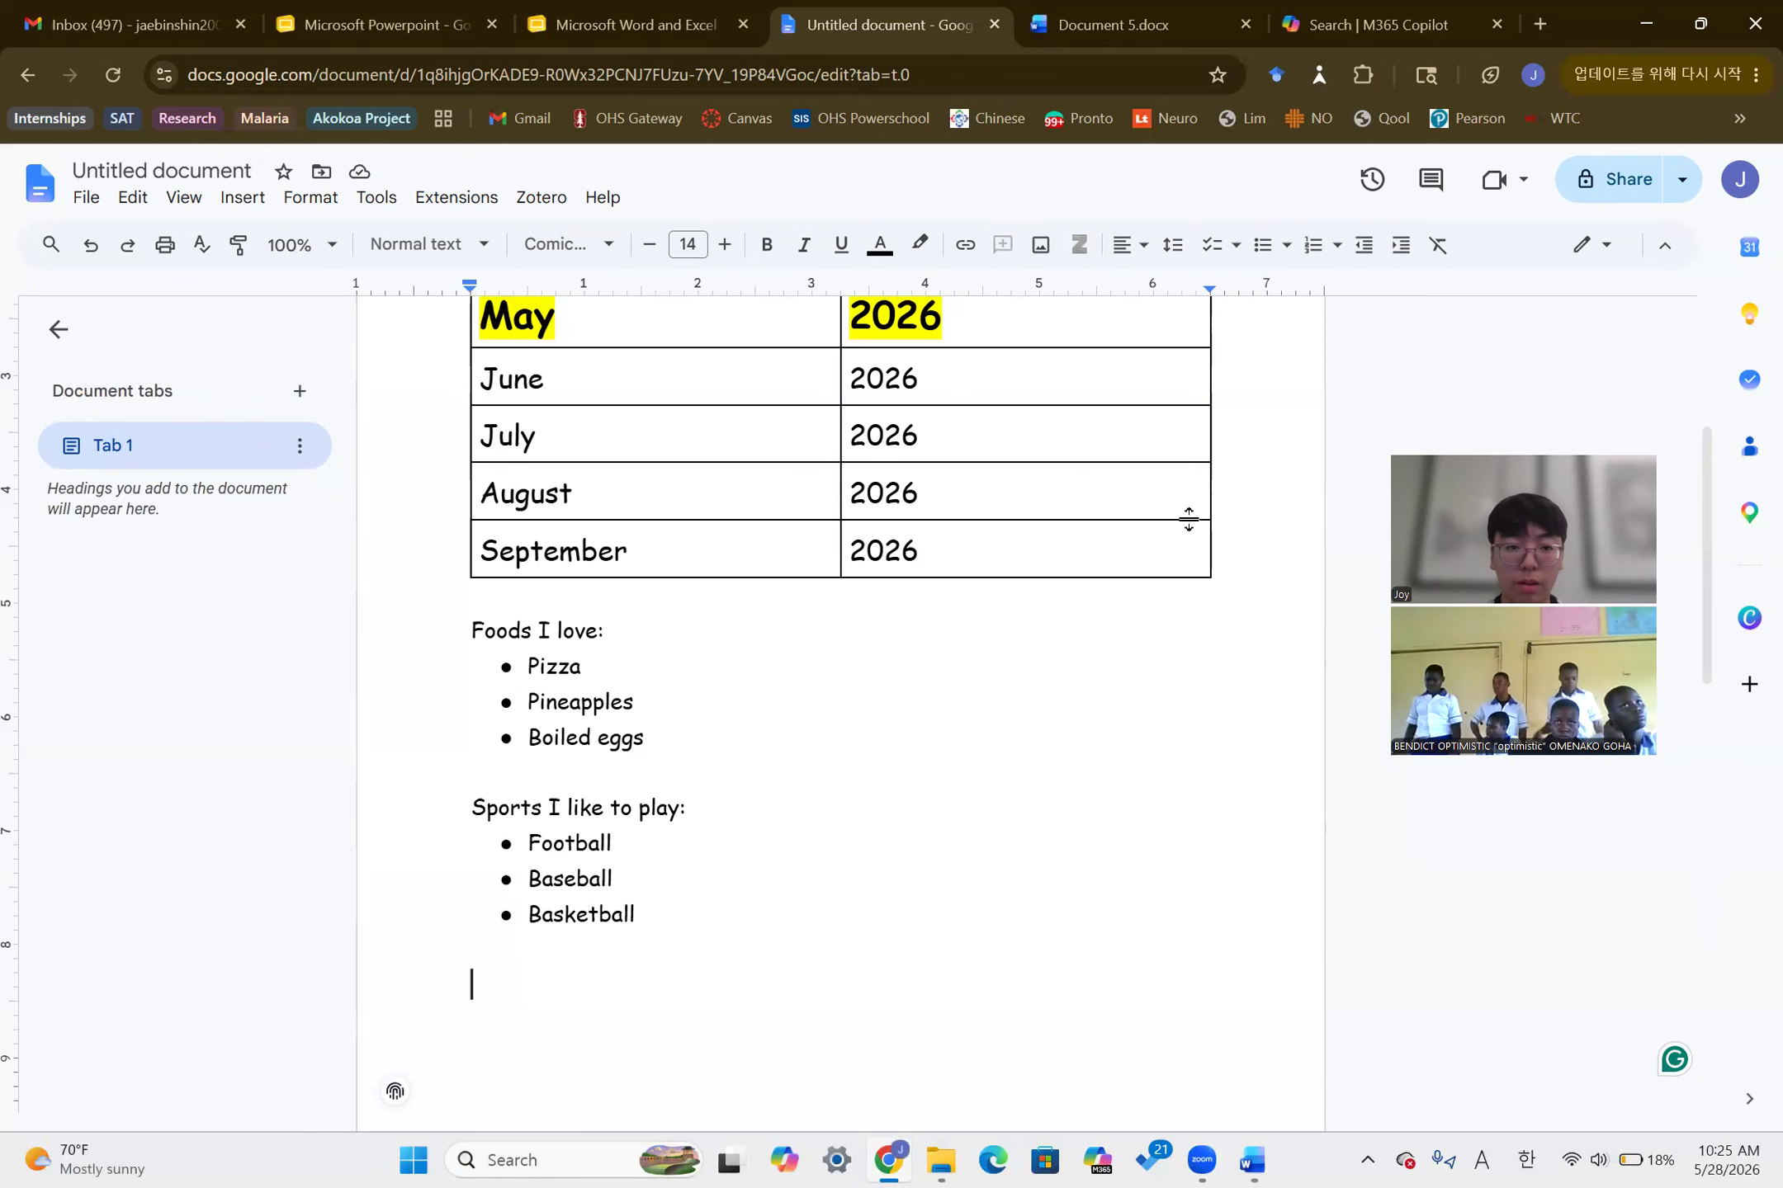
Review the document from the "Apple" heading through the table to the food and sports lists
scroll(1189, 520, "up", 5)
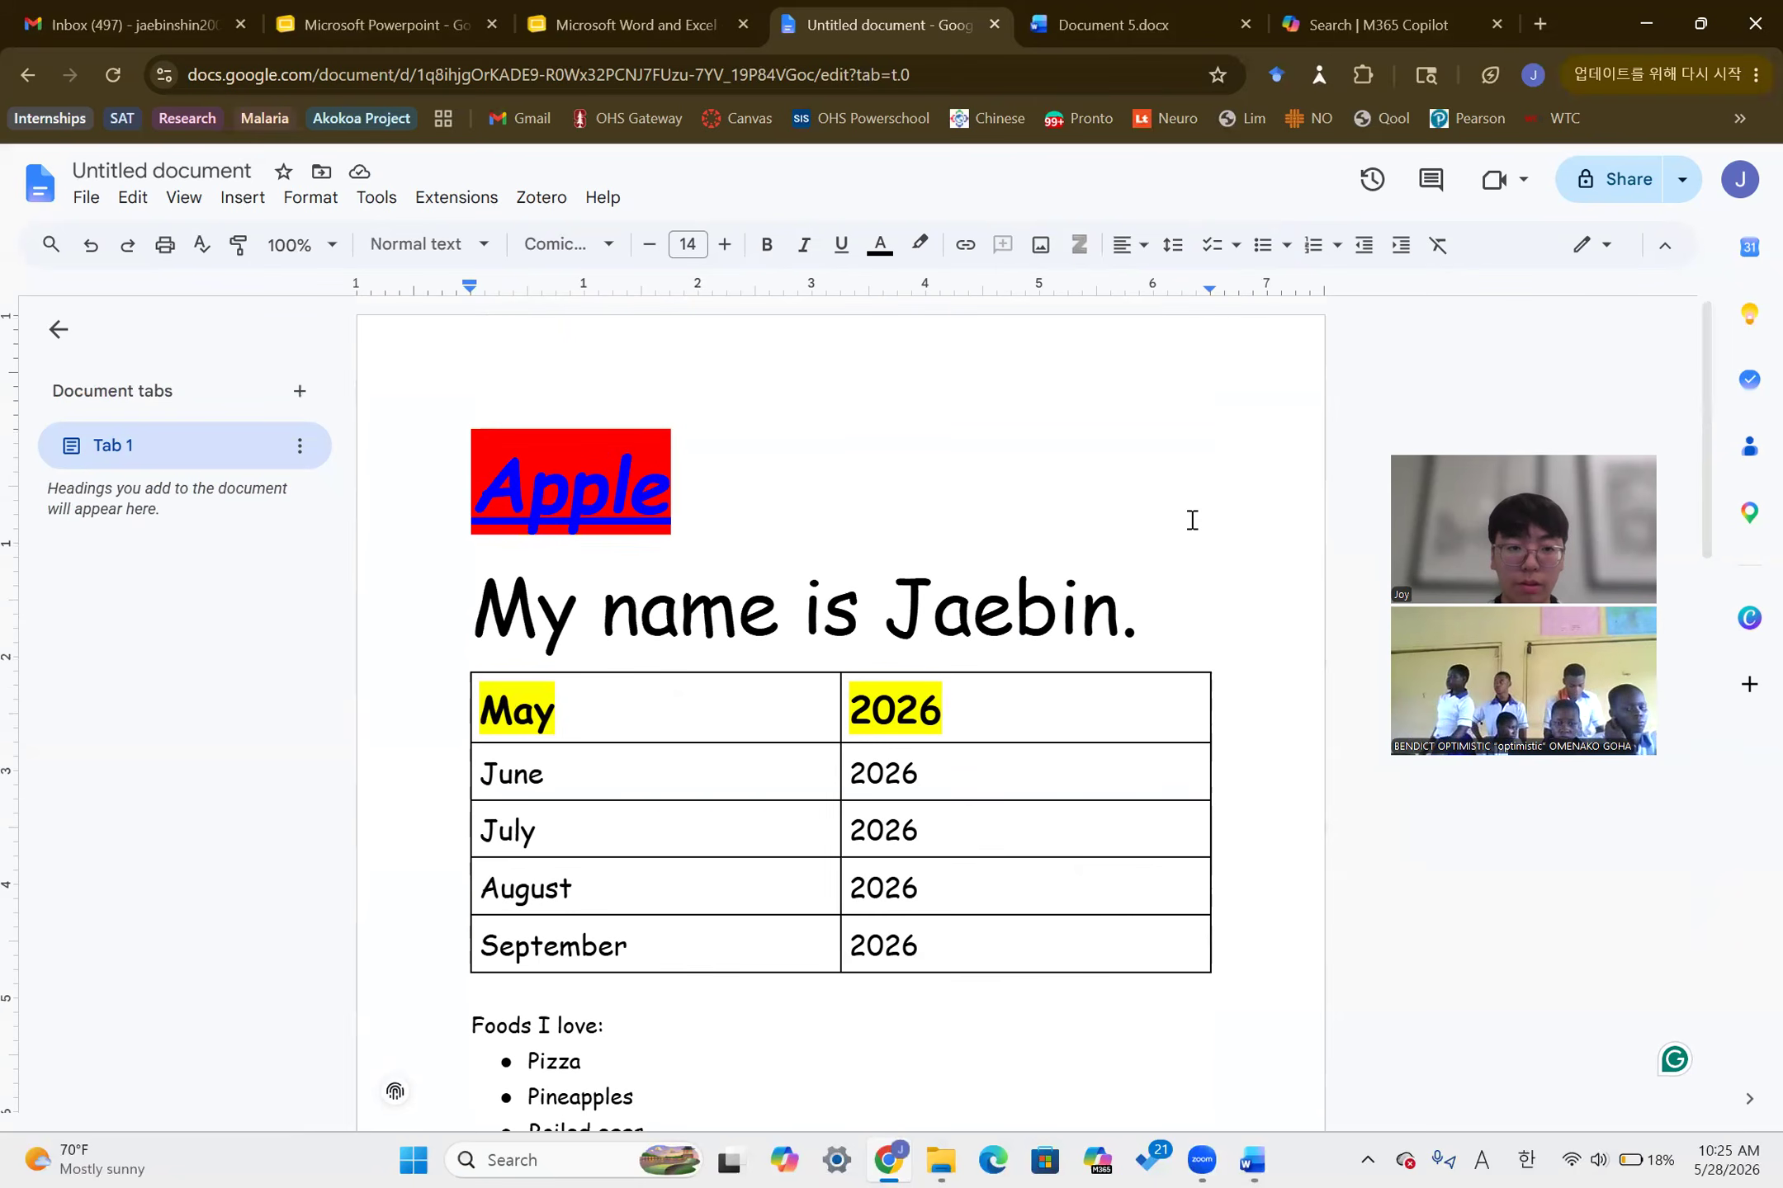
scroll(1192, 520, "down", 6)
scroll(1191, 520, "up", 3)
scroll(1192, 520, "up", 2)
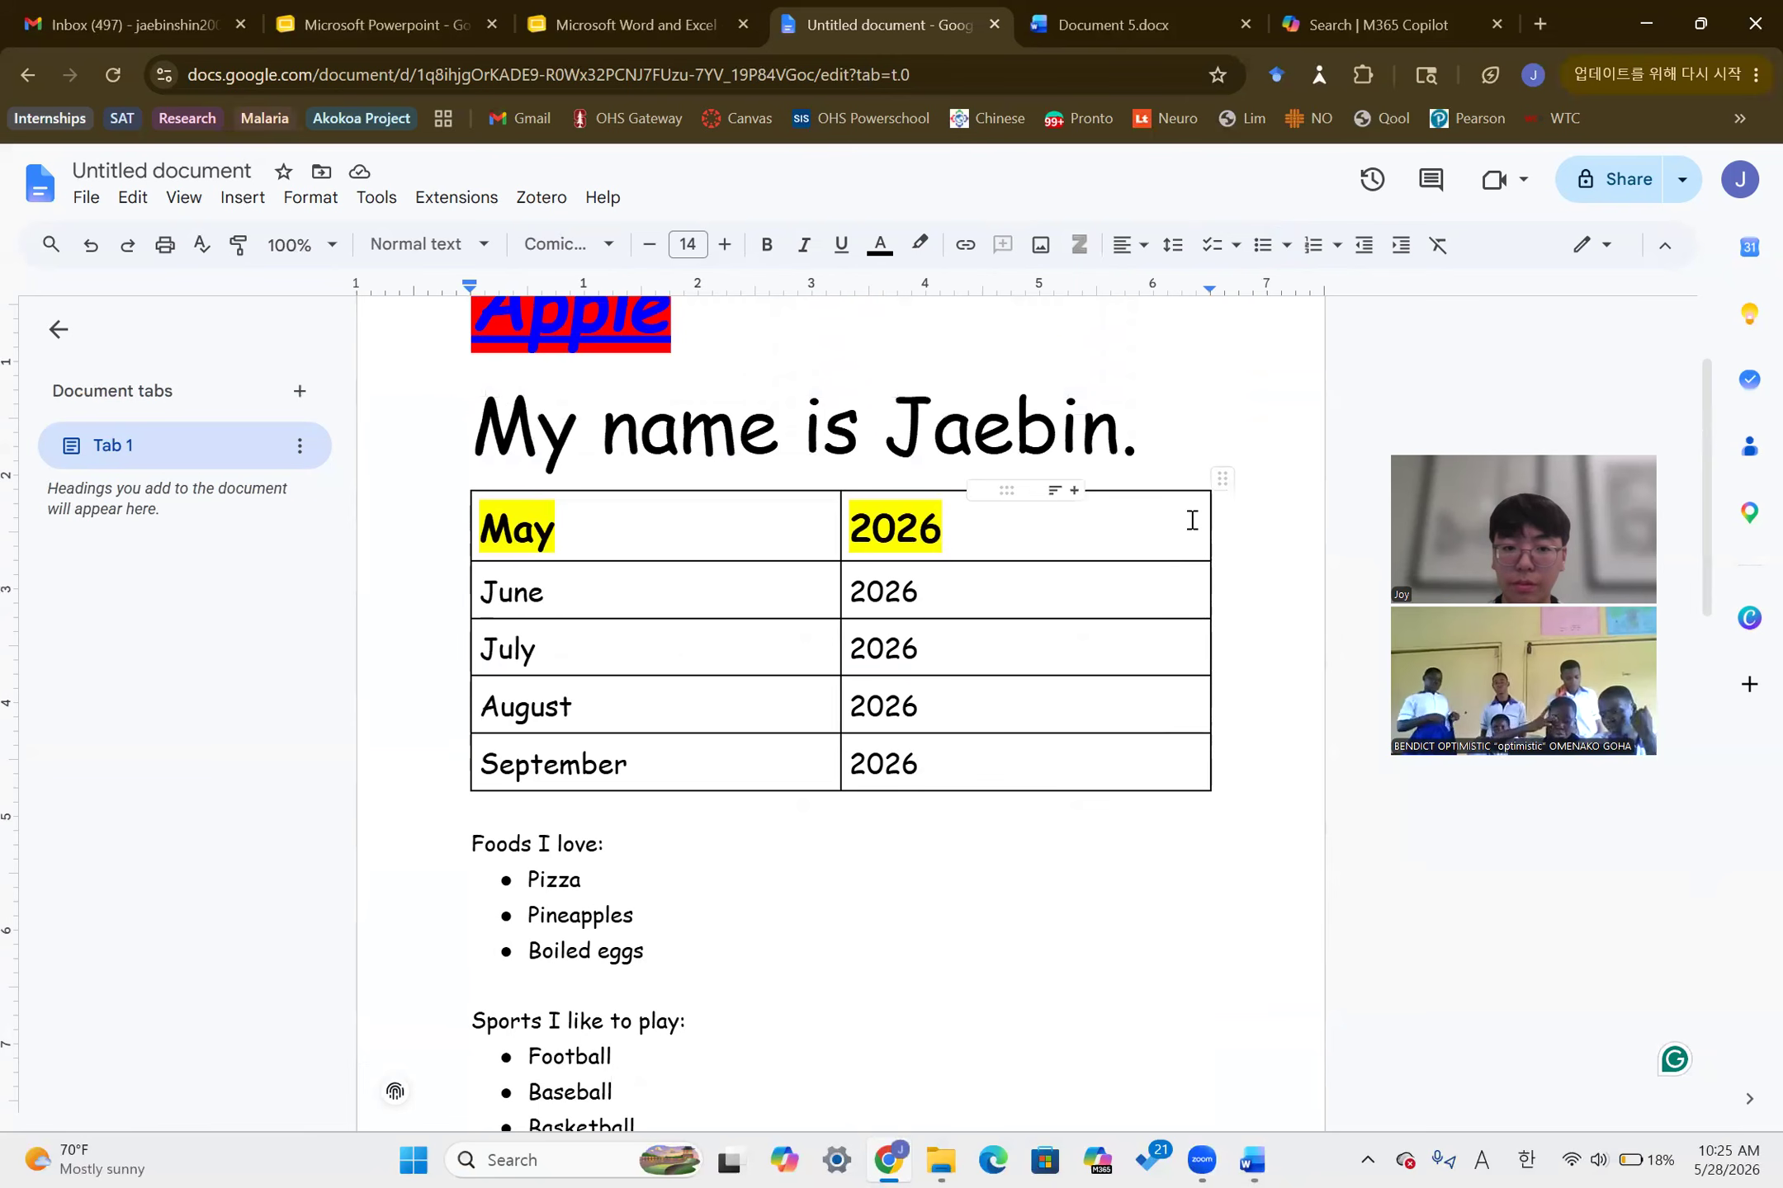
scroll(1192, 520, "down", 1)
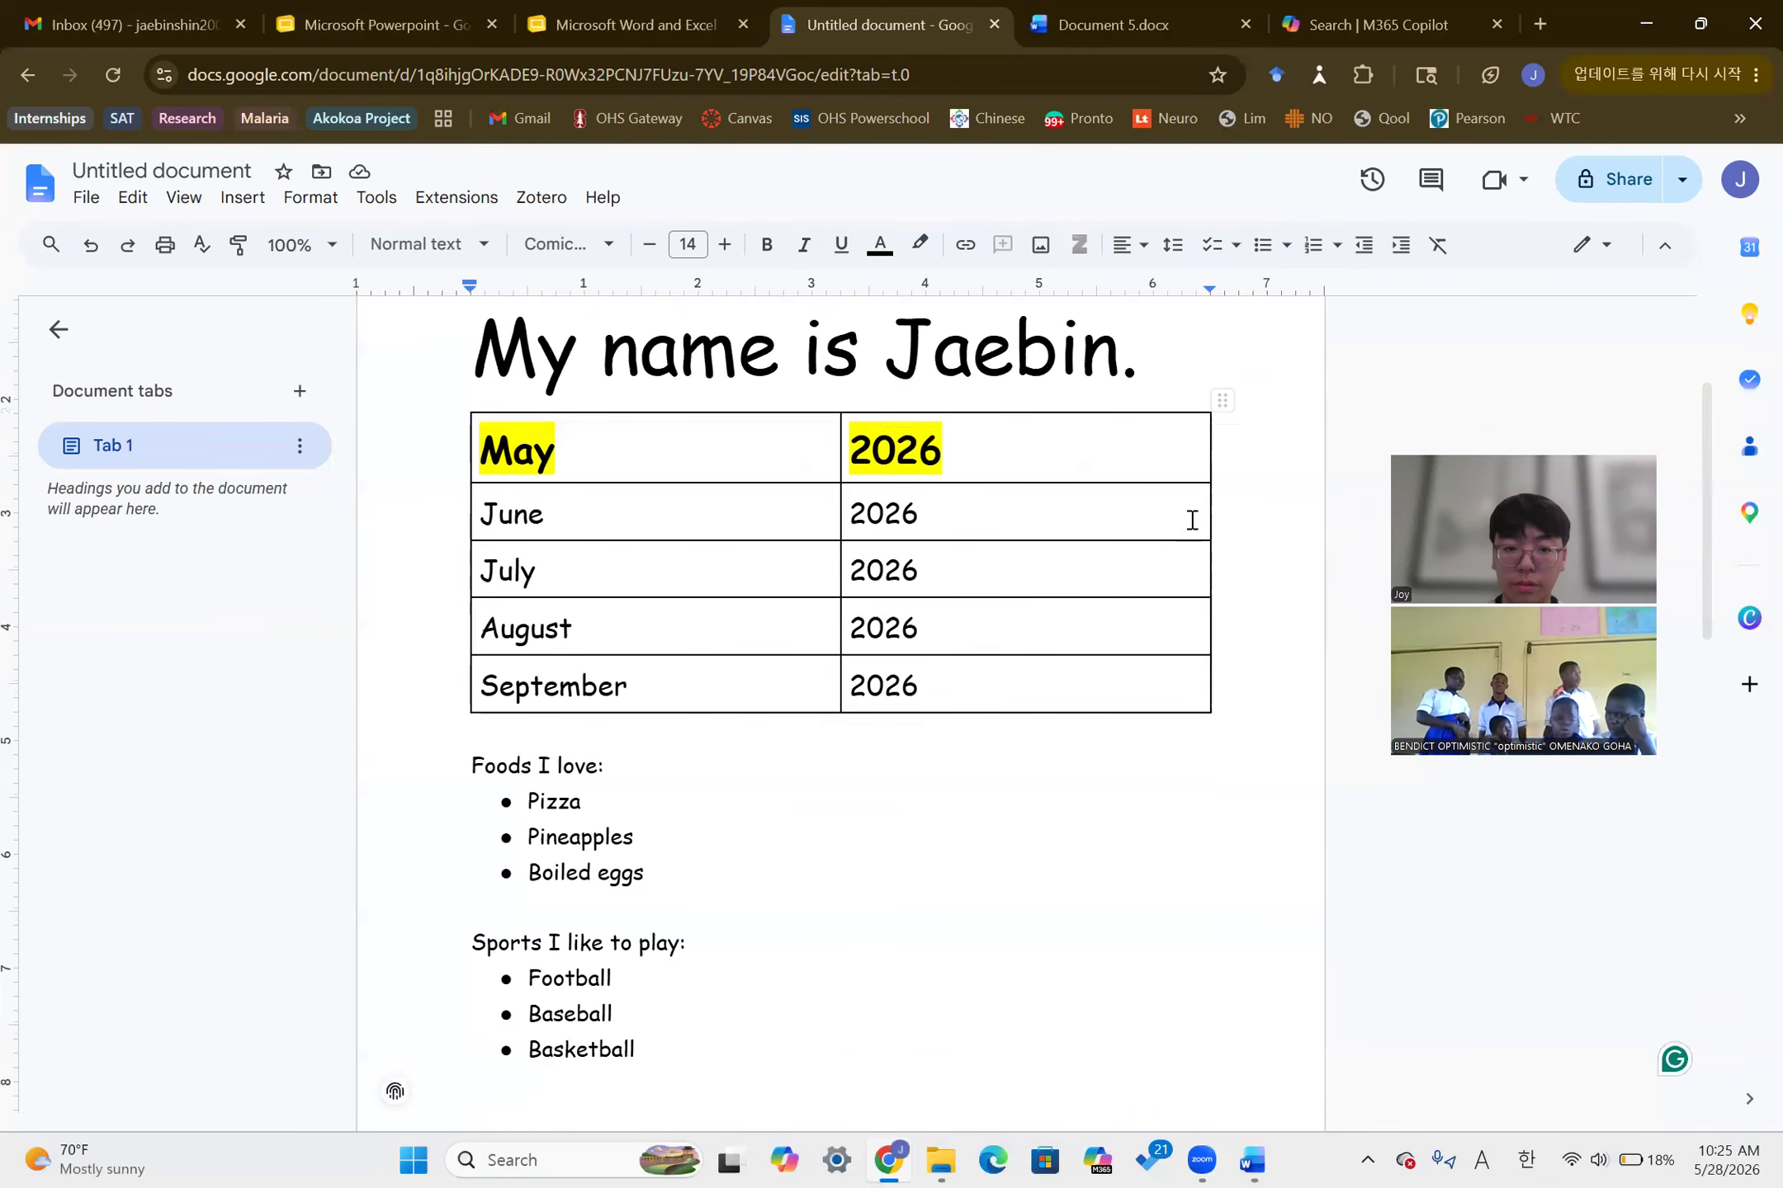
scroll(1192, 520, "down", 1)
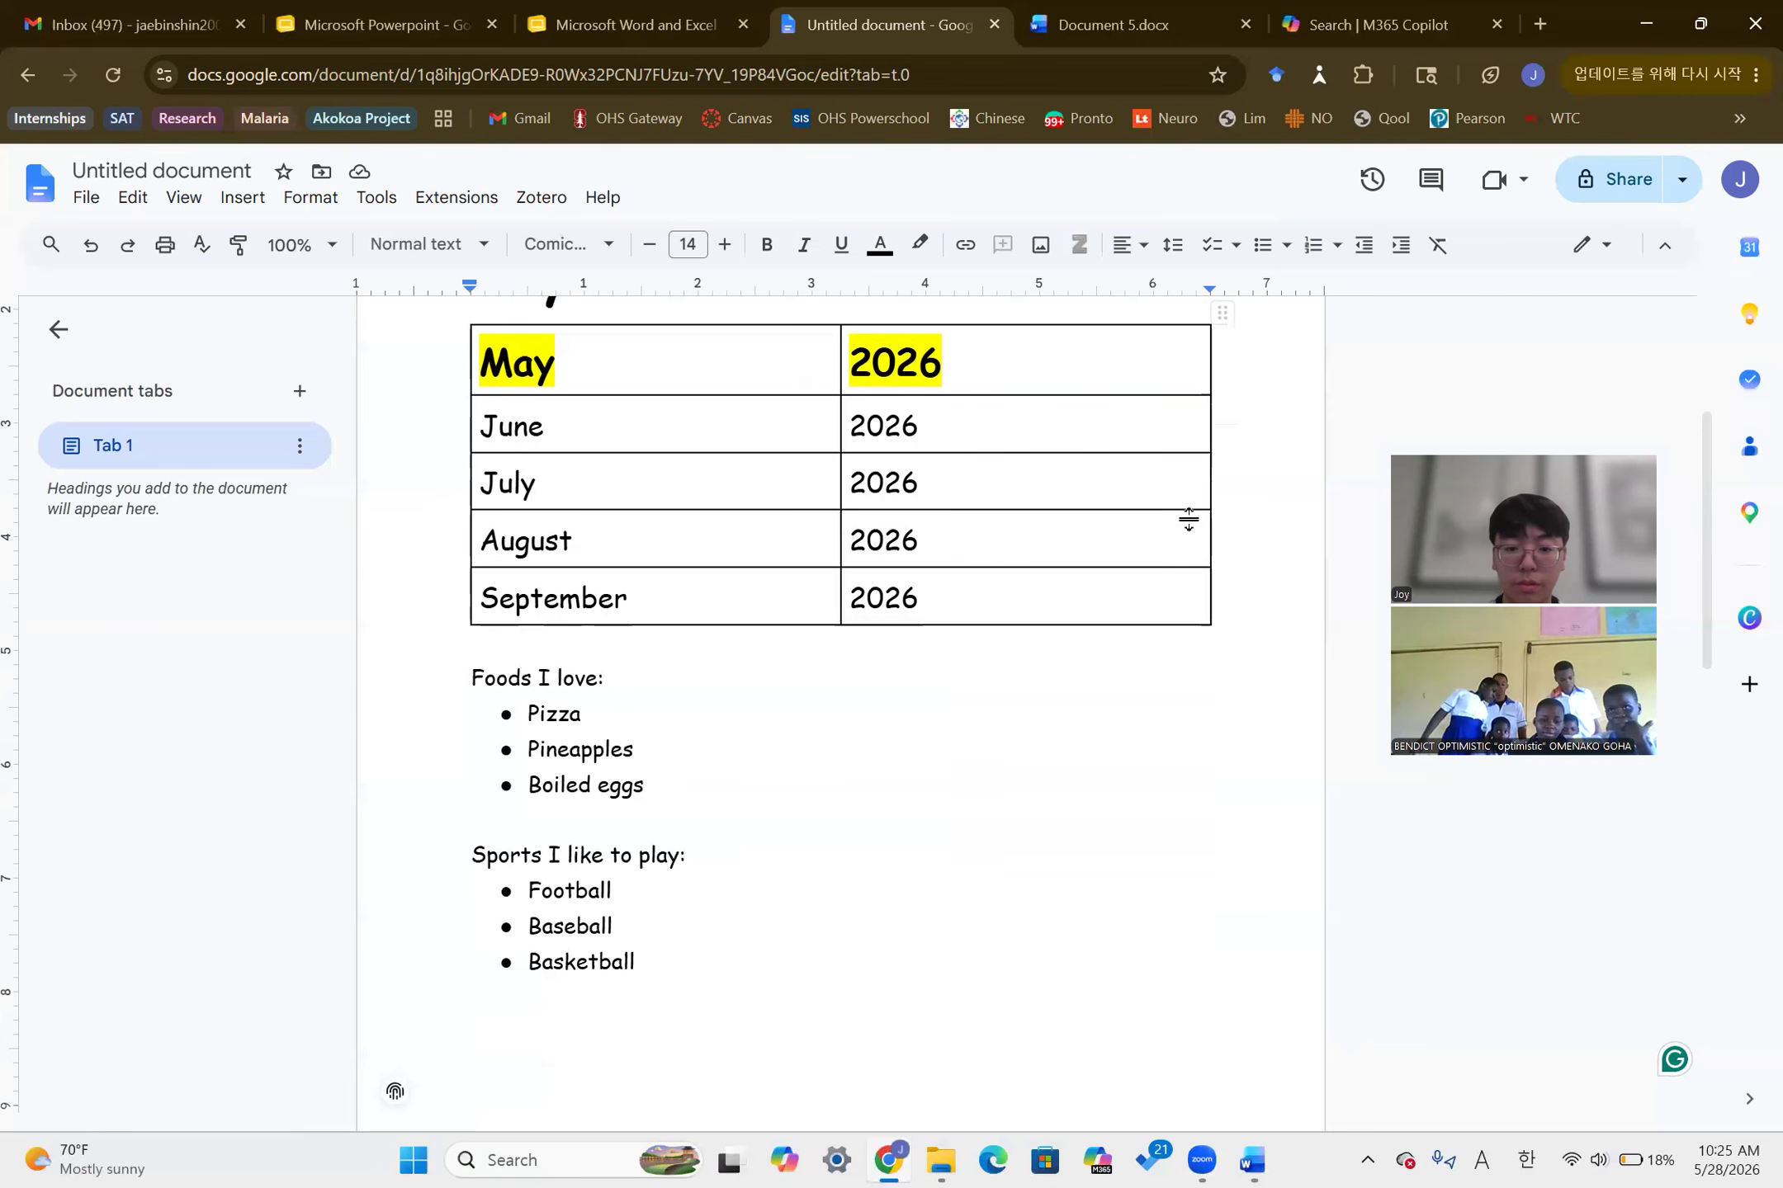
scroll(1192, 520, "down", 1)
scroll(1192, 520, "down", 1)
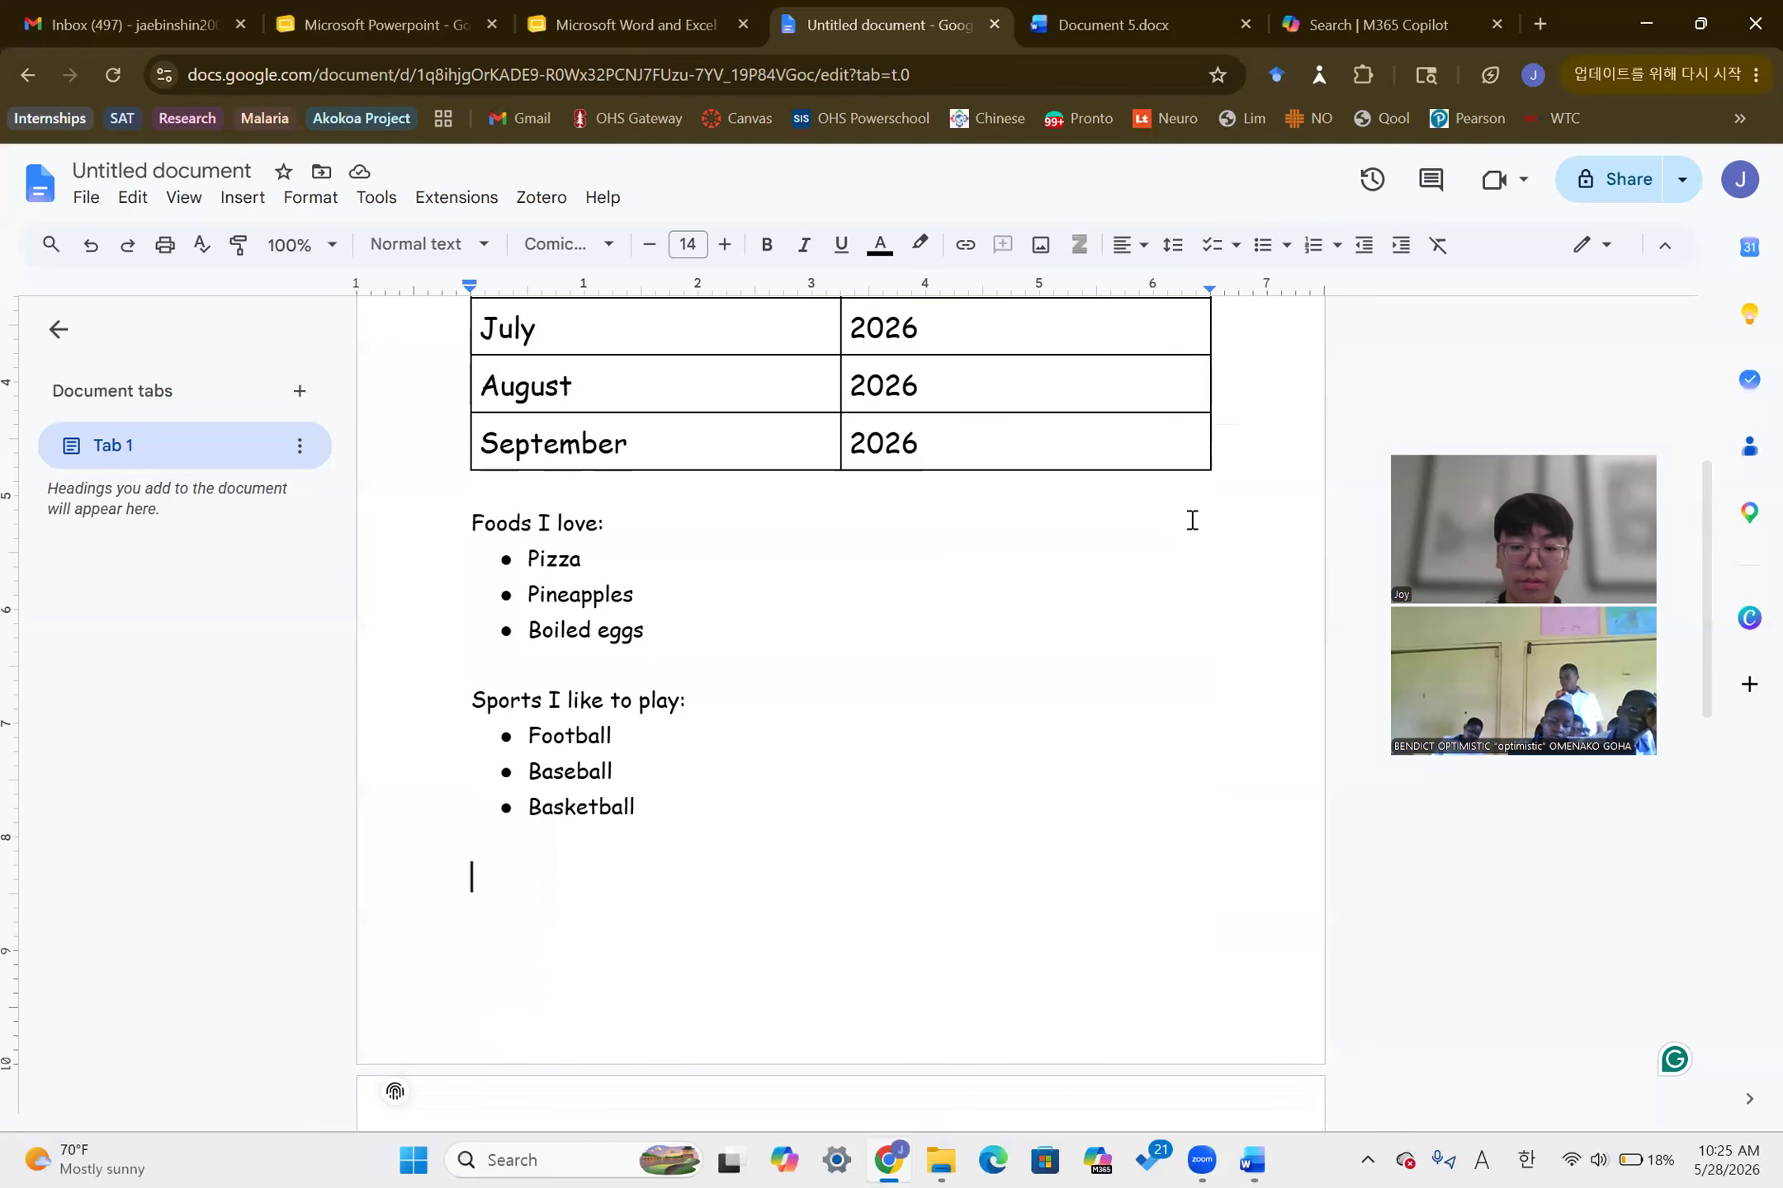
Remove the blank lines below "Basketball" and end the sports list again with a plain line directly under it
key("ctrl+z")
key("ctrl+z")
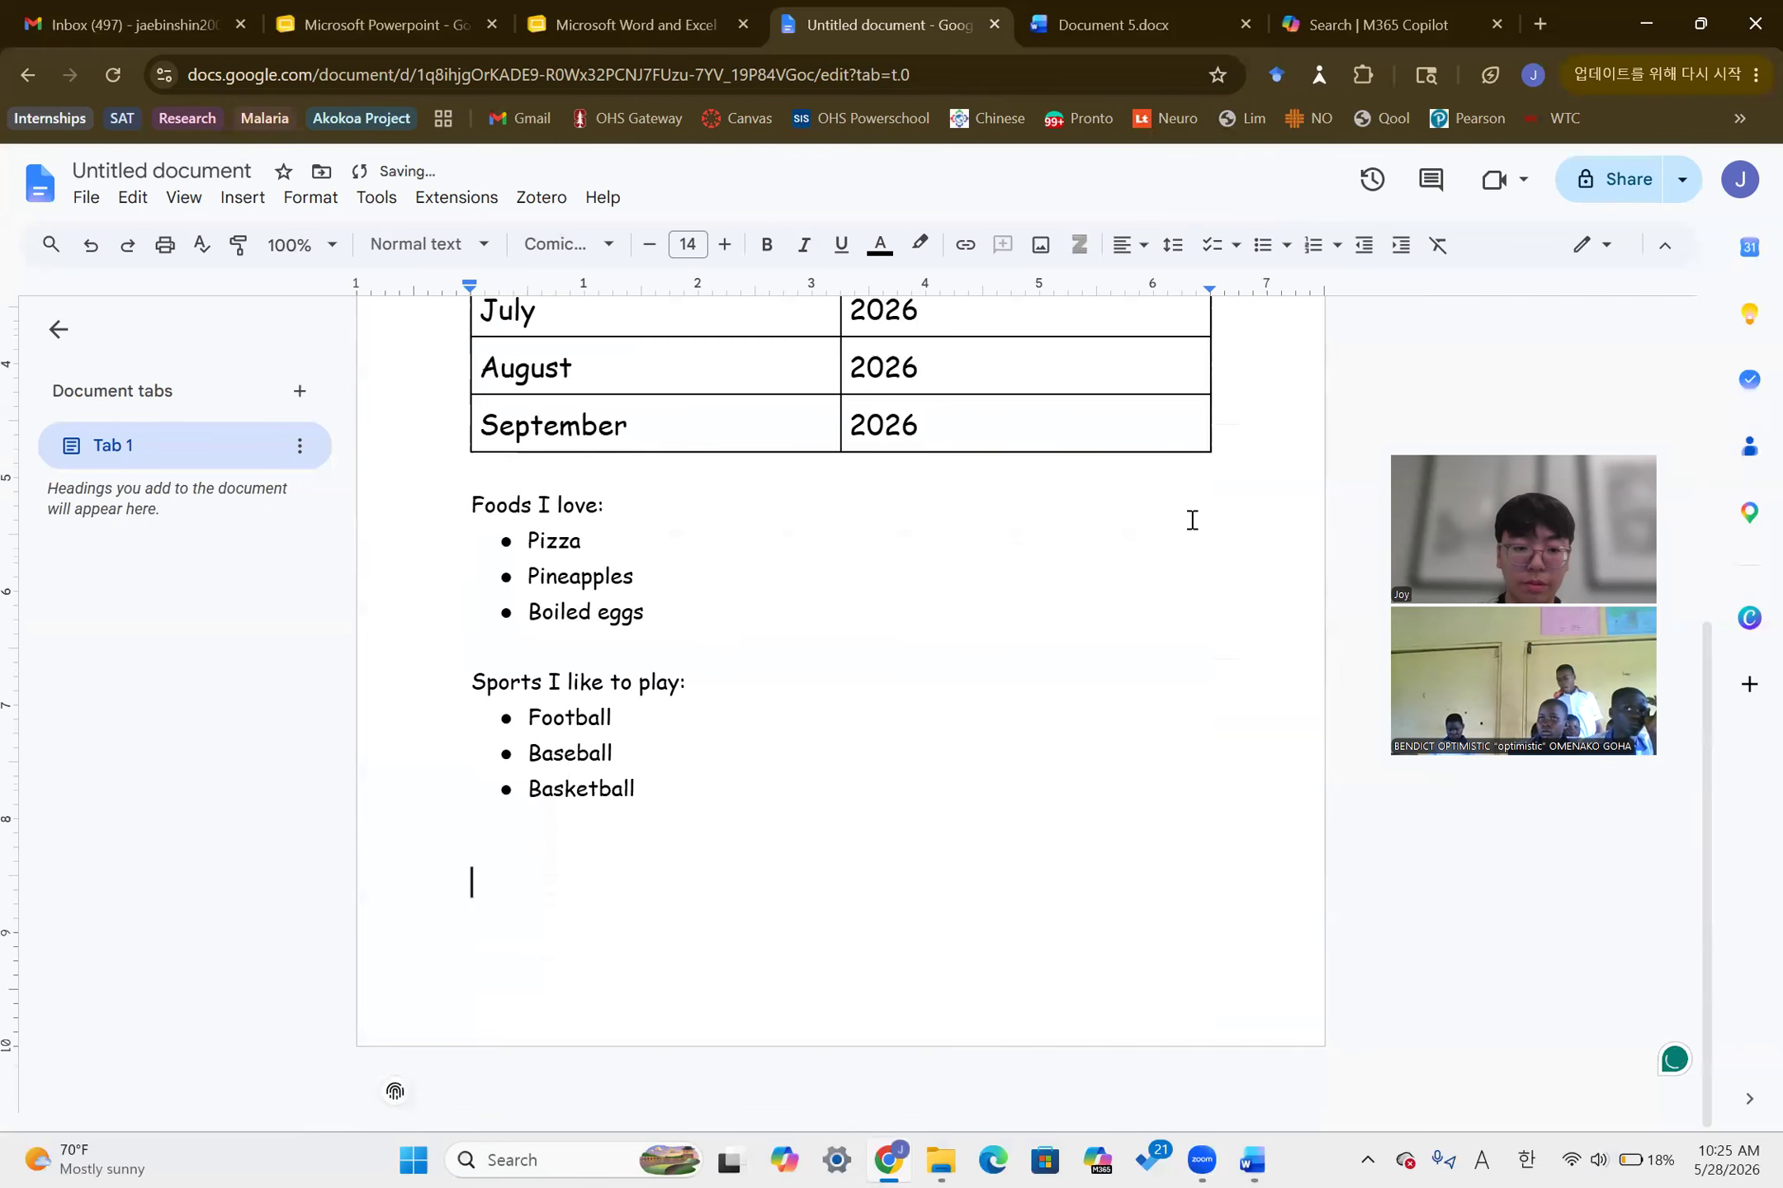
scroll(1237, 617, "up", 4)
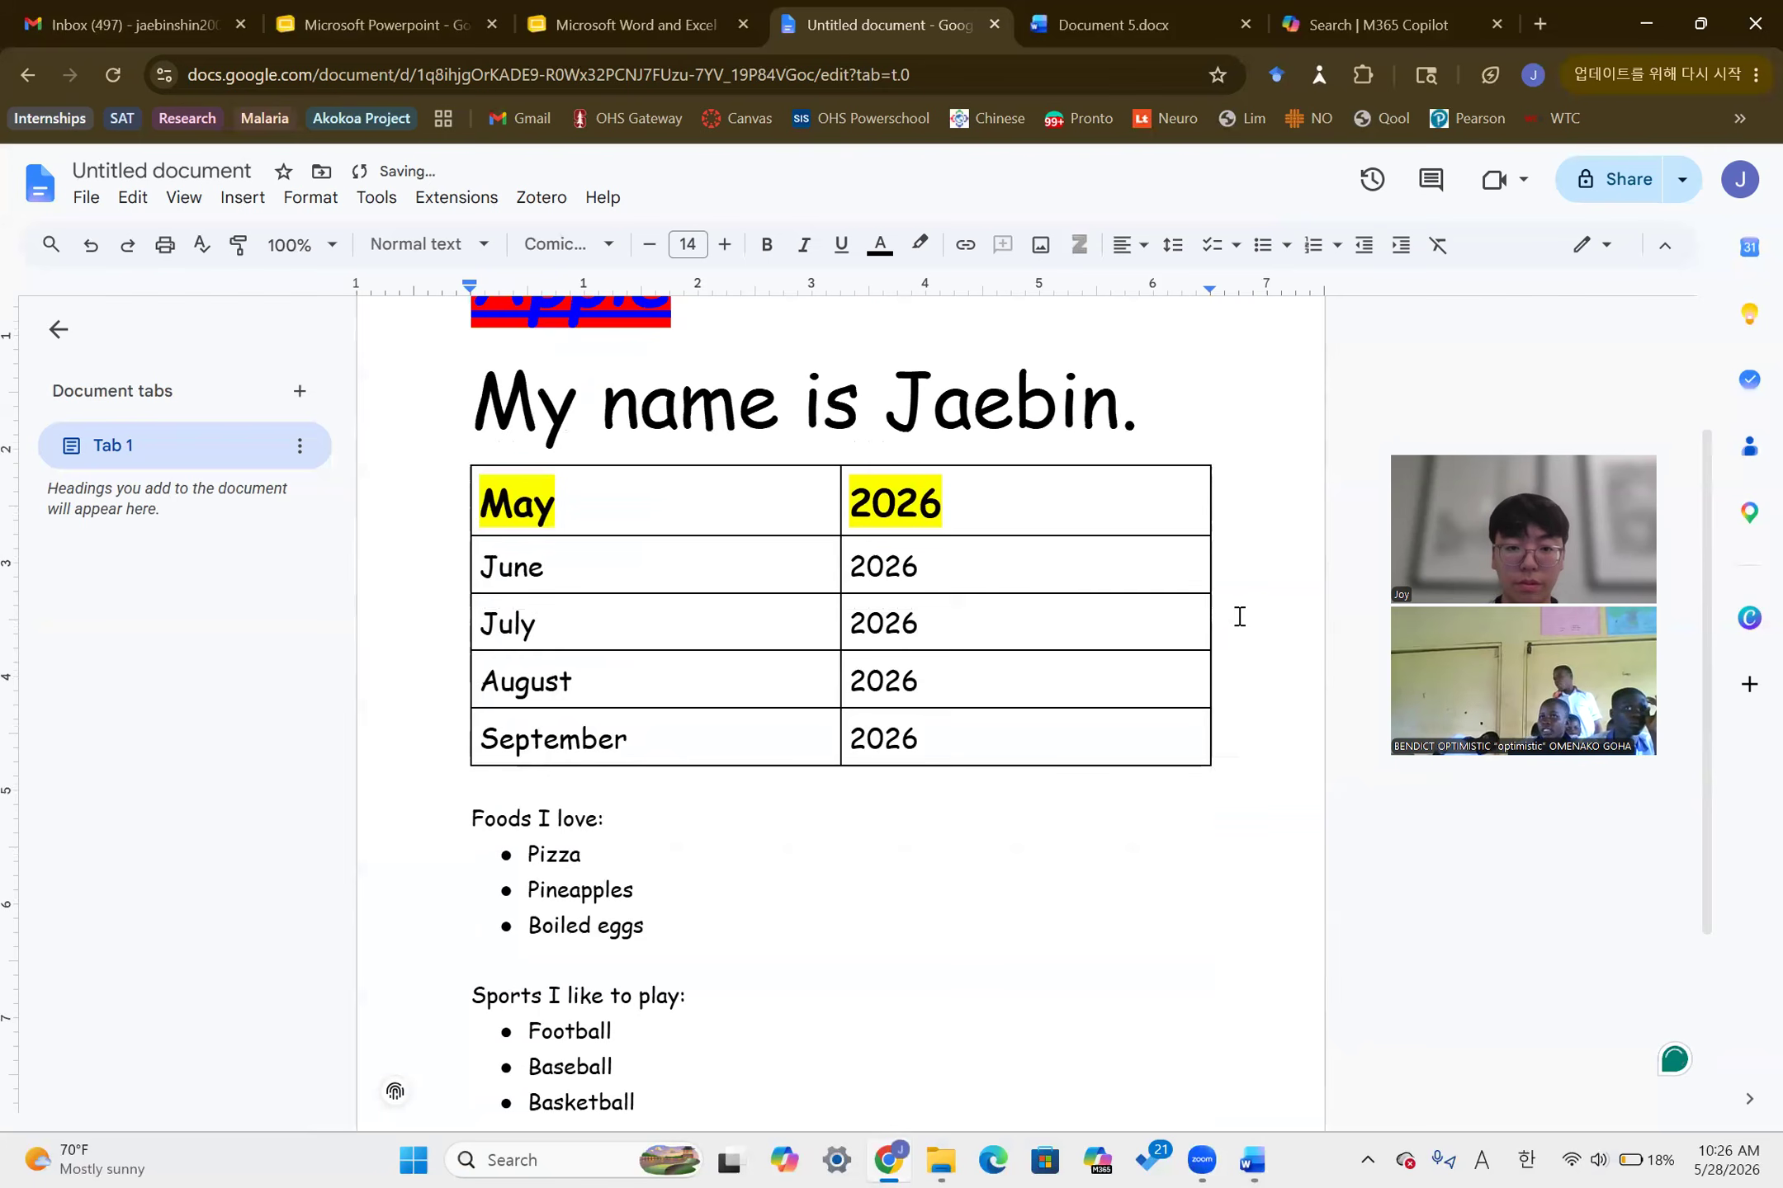
scroll(1239, 616, "down", 2)
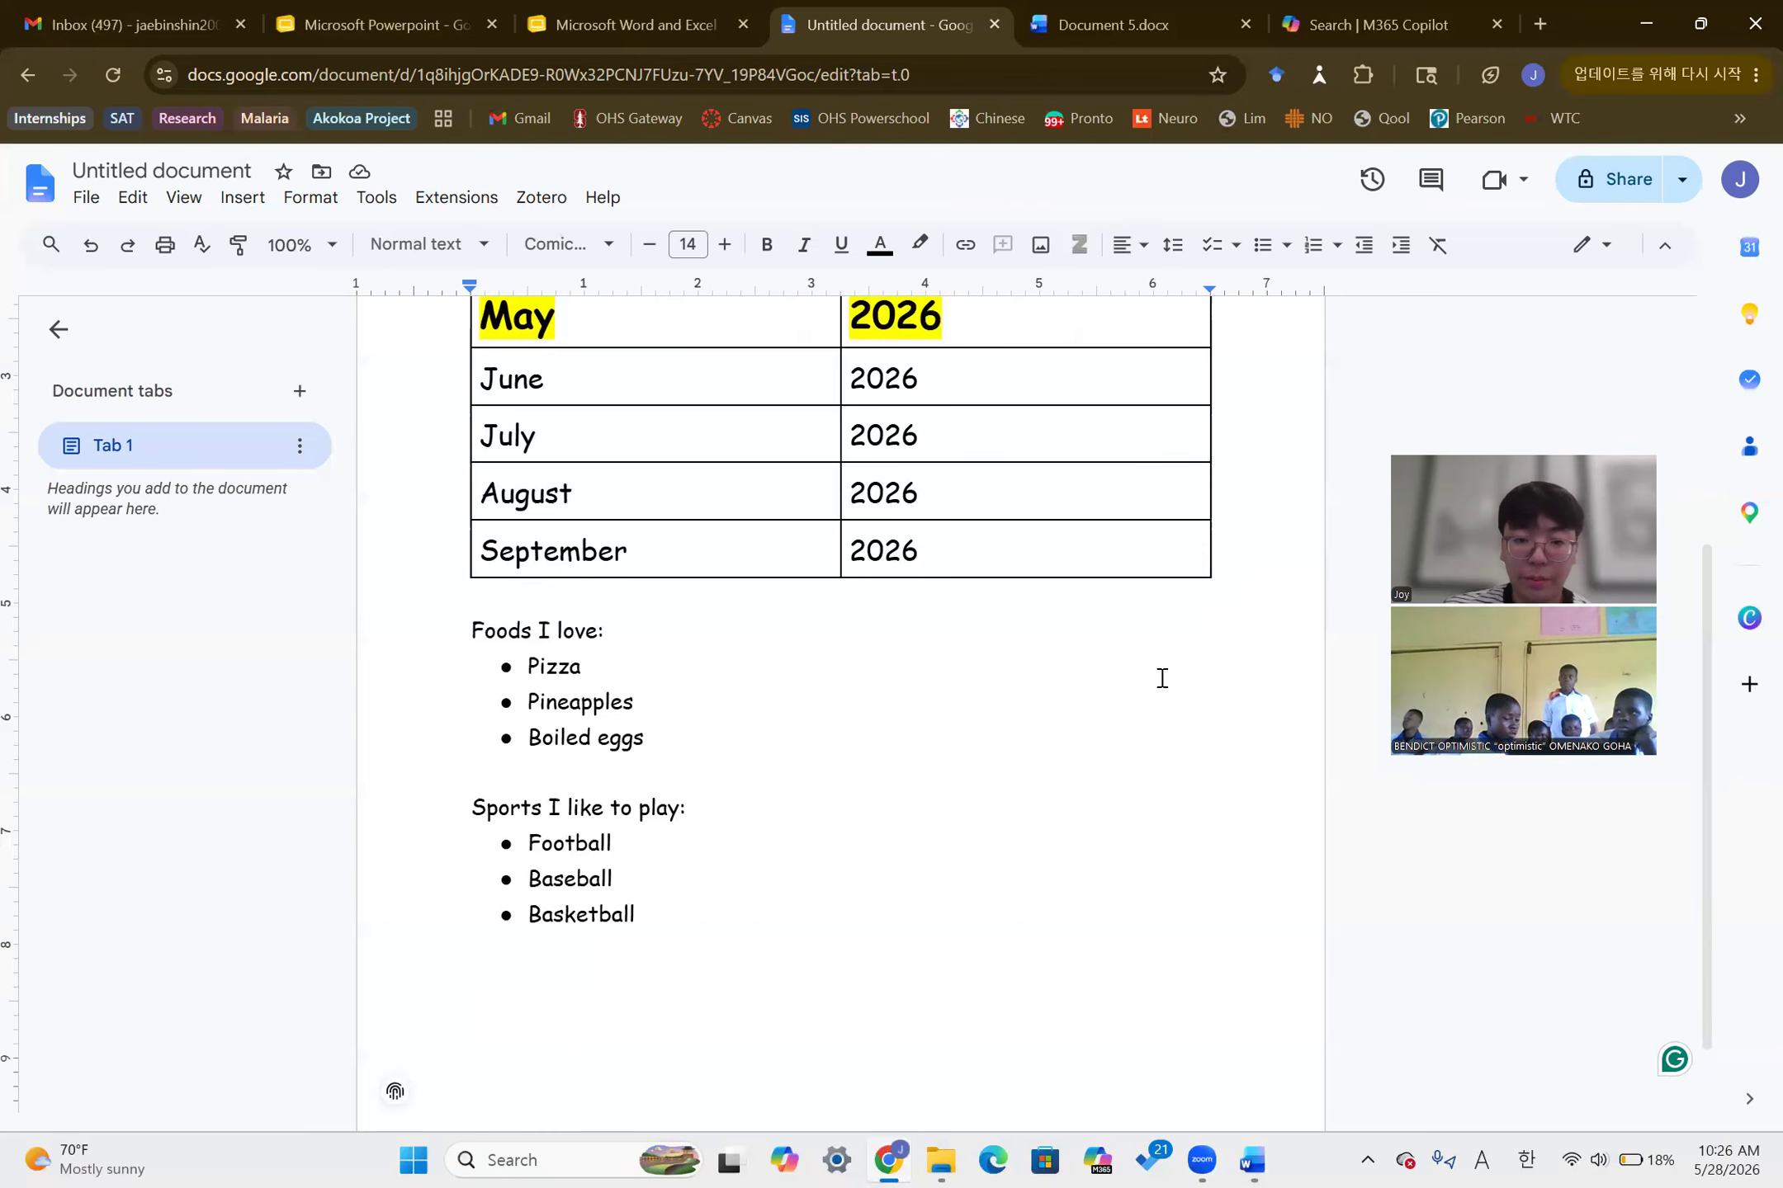
key("BackSpace")
key("BackSpace")
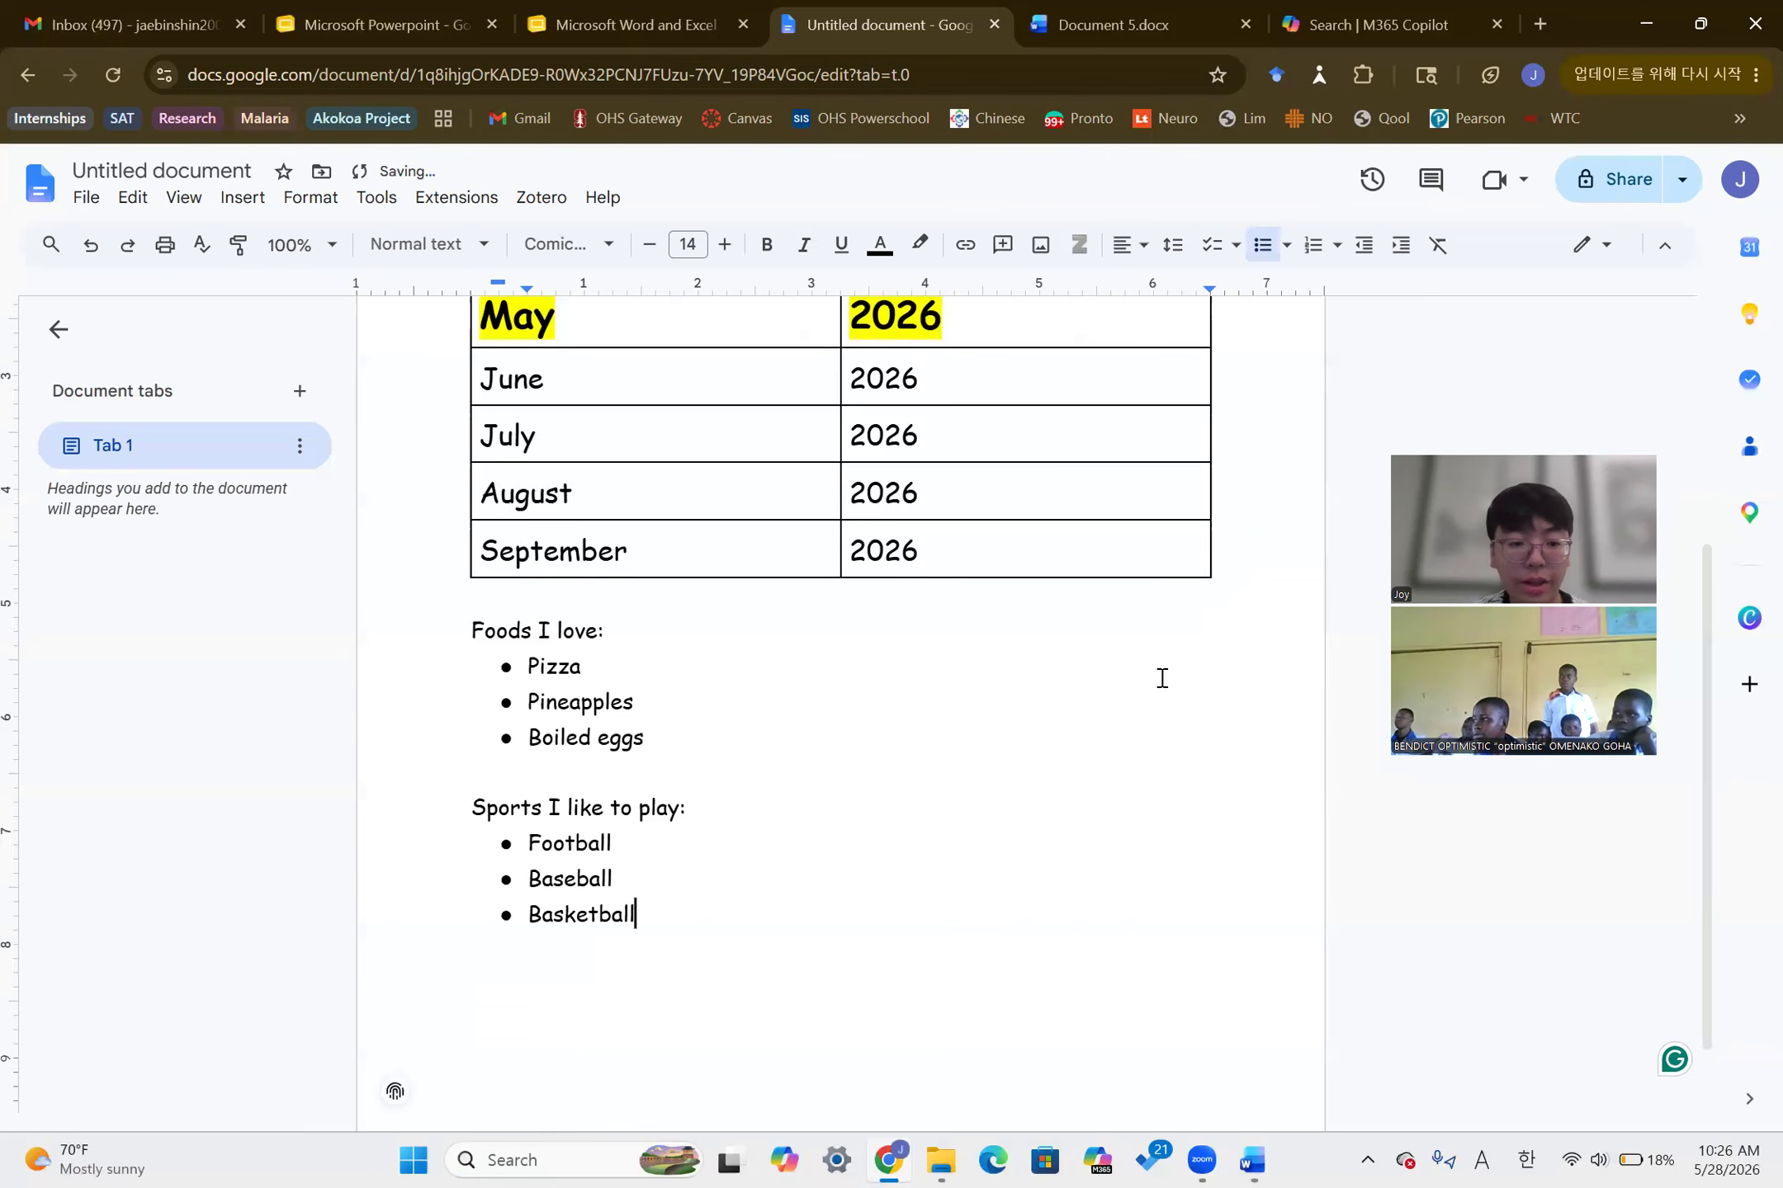
key("Return")
key("Return")
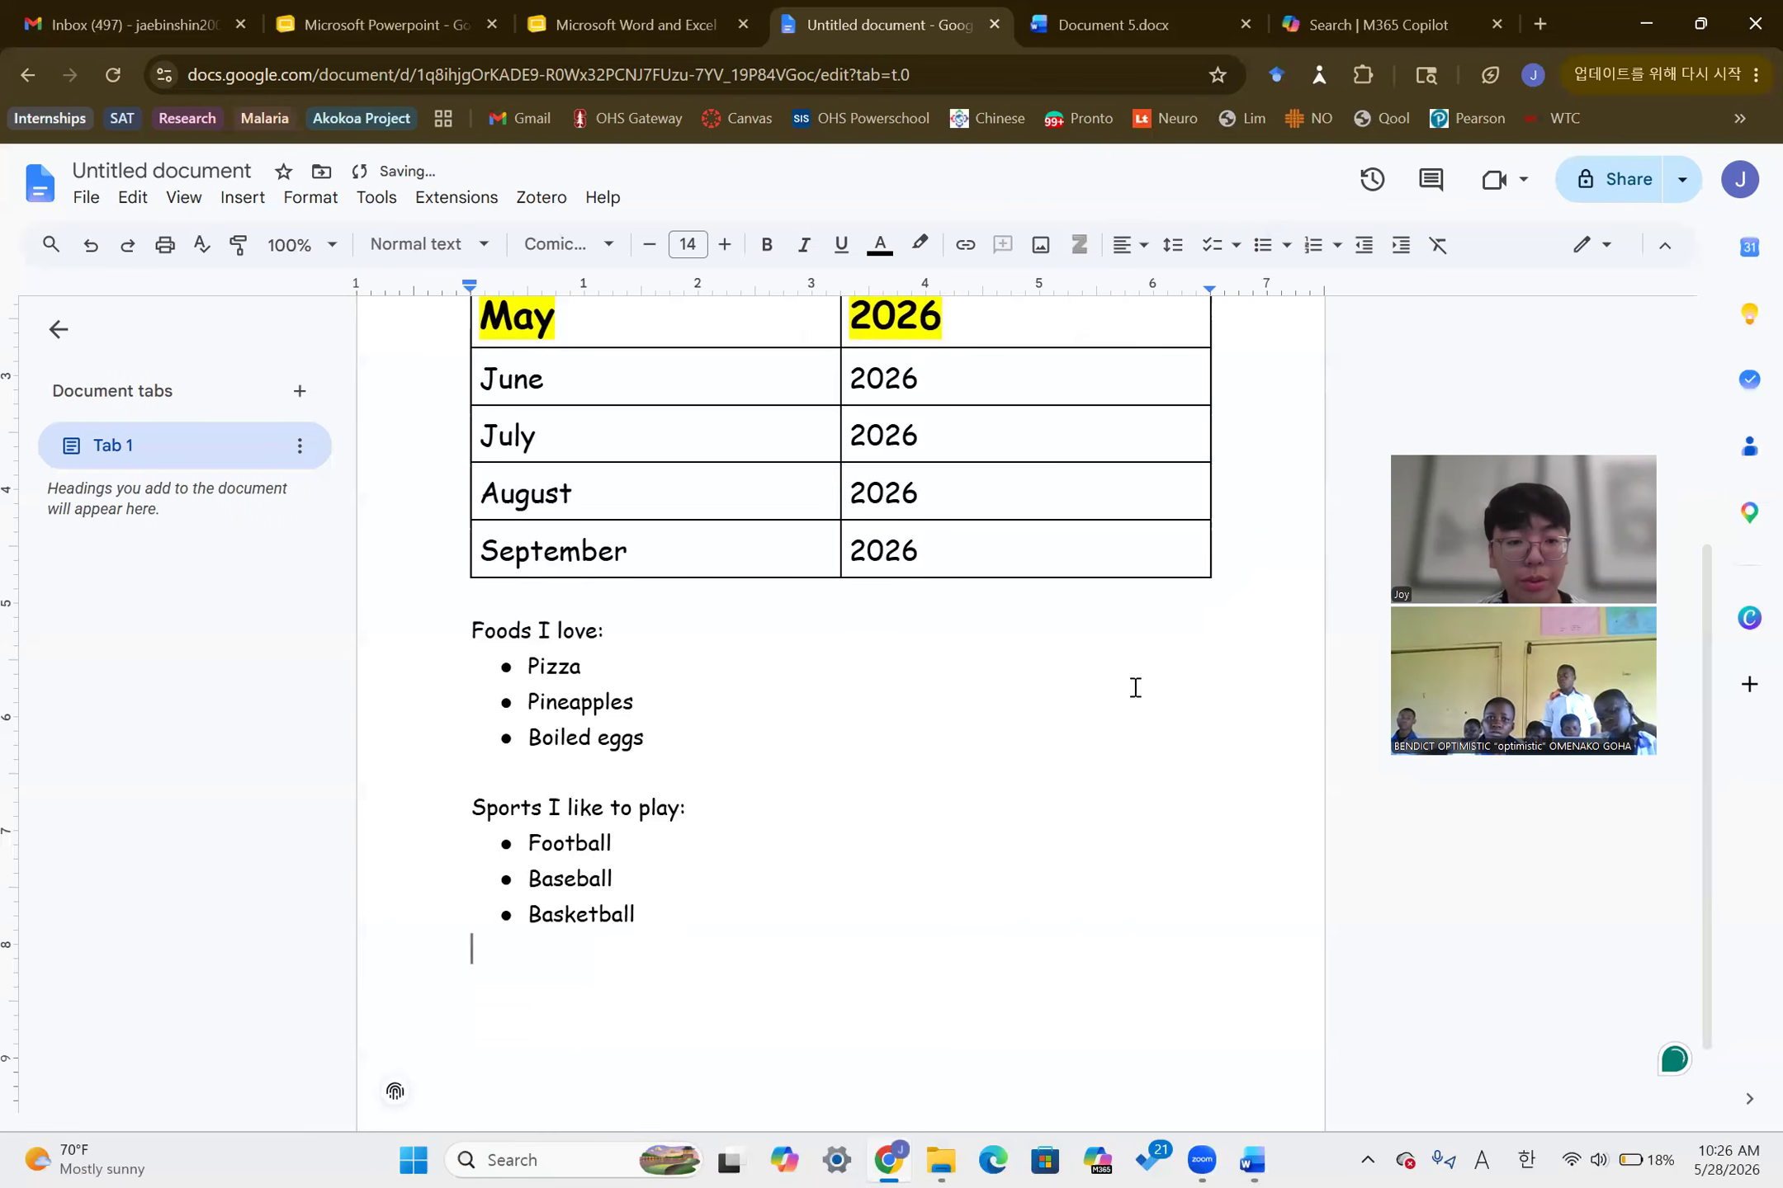
Reduce the font size of the whole document by one point and add a blank line below the sports list
scroll(568, 699, "up", 5)
left_click(588, 577)
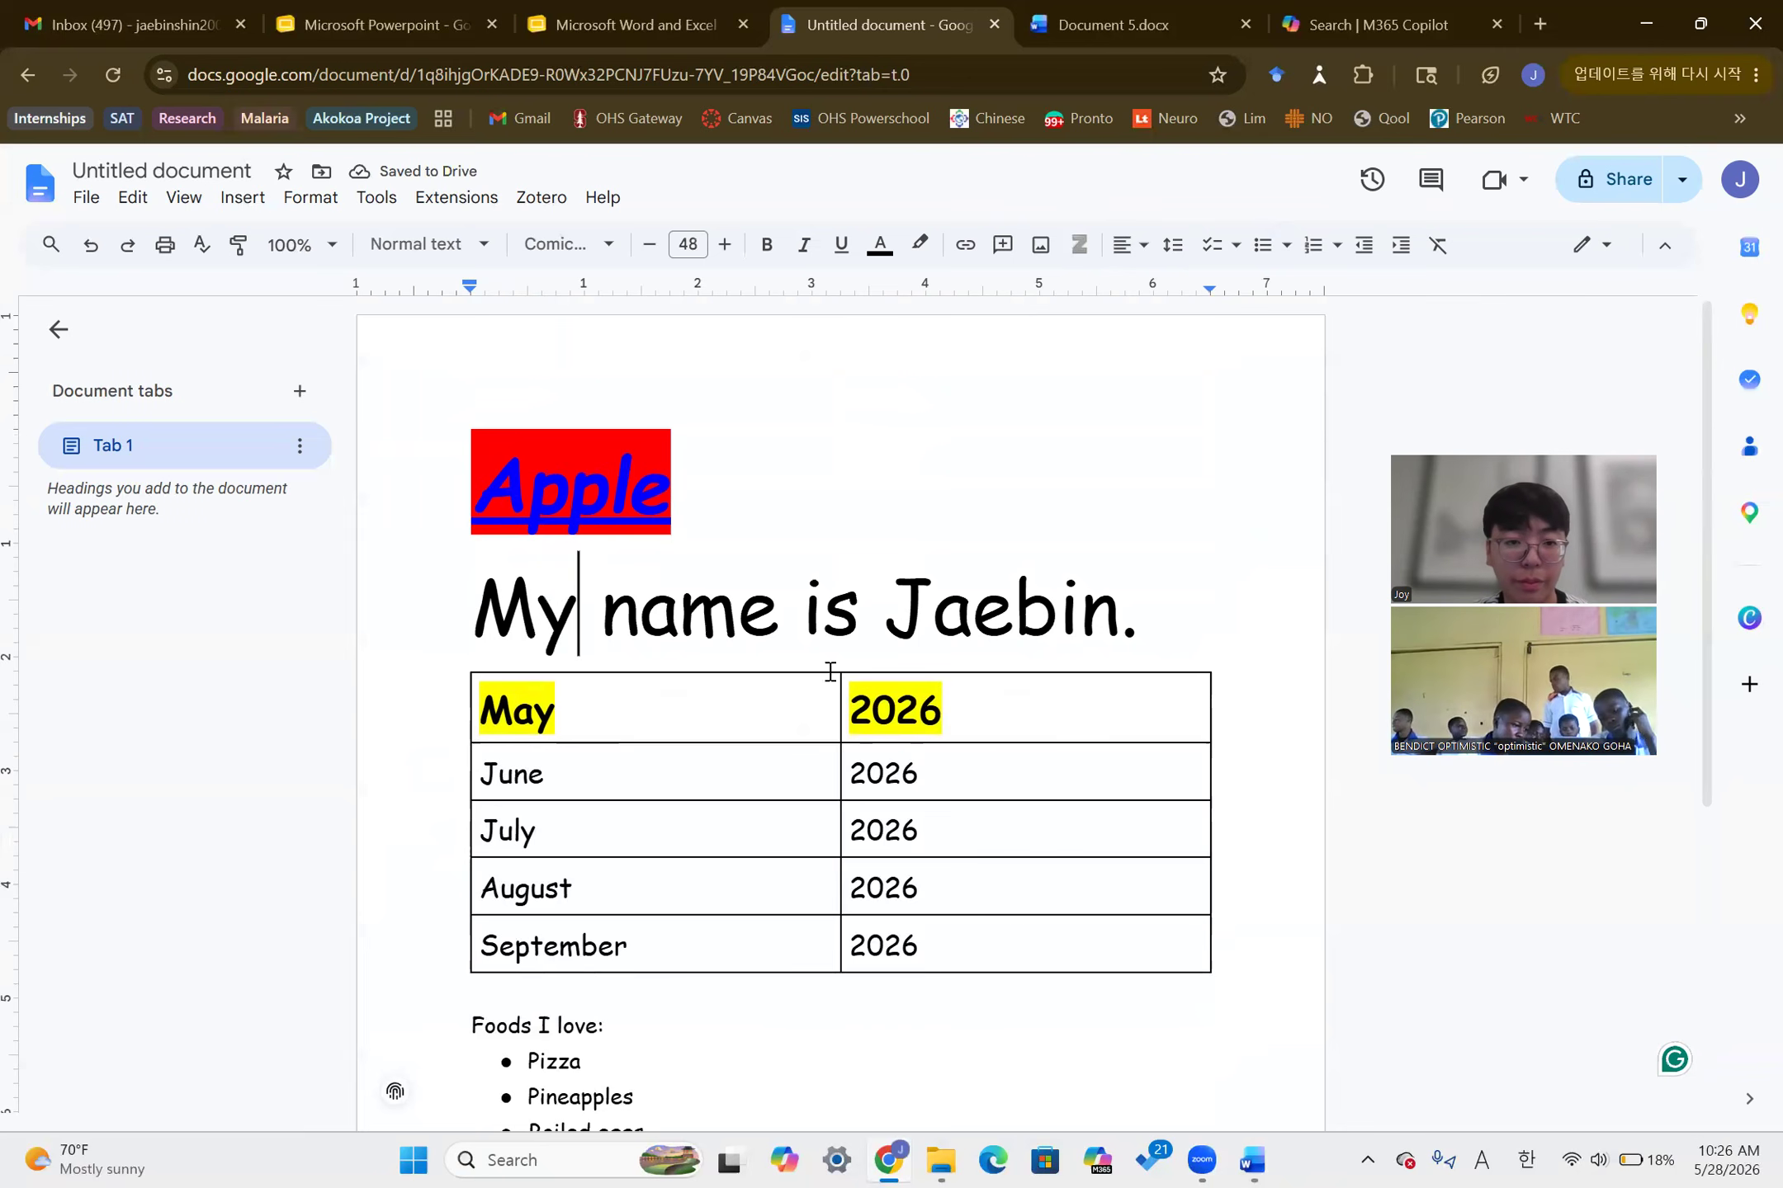
key("ctrl+a")
left_click(650, 245)
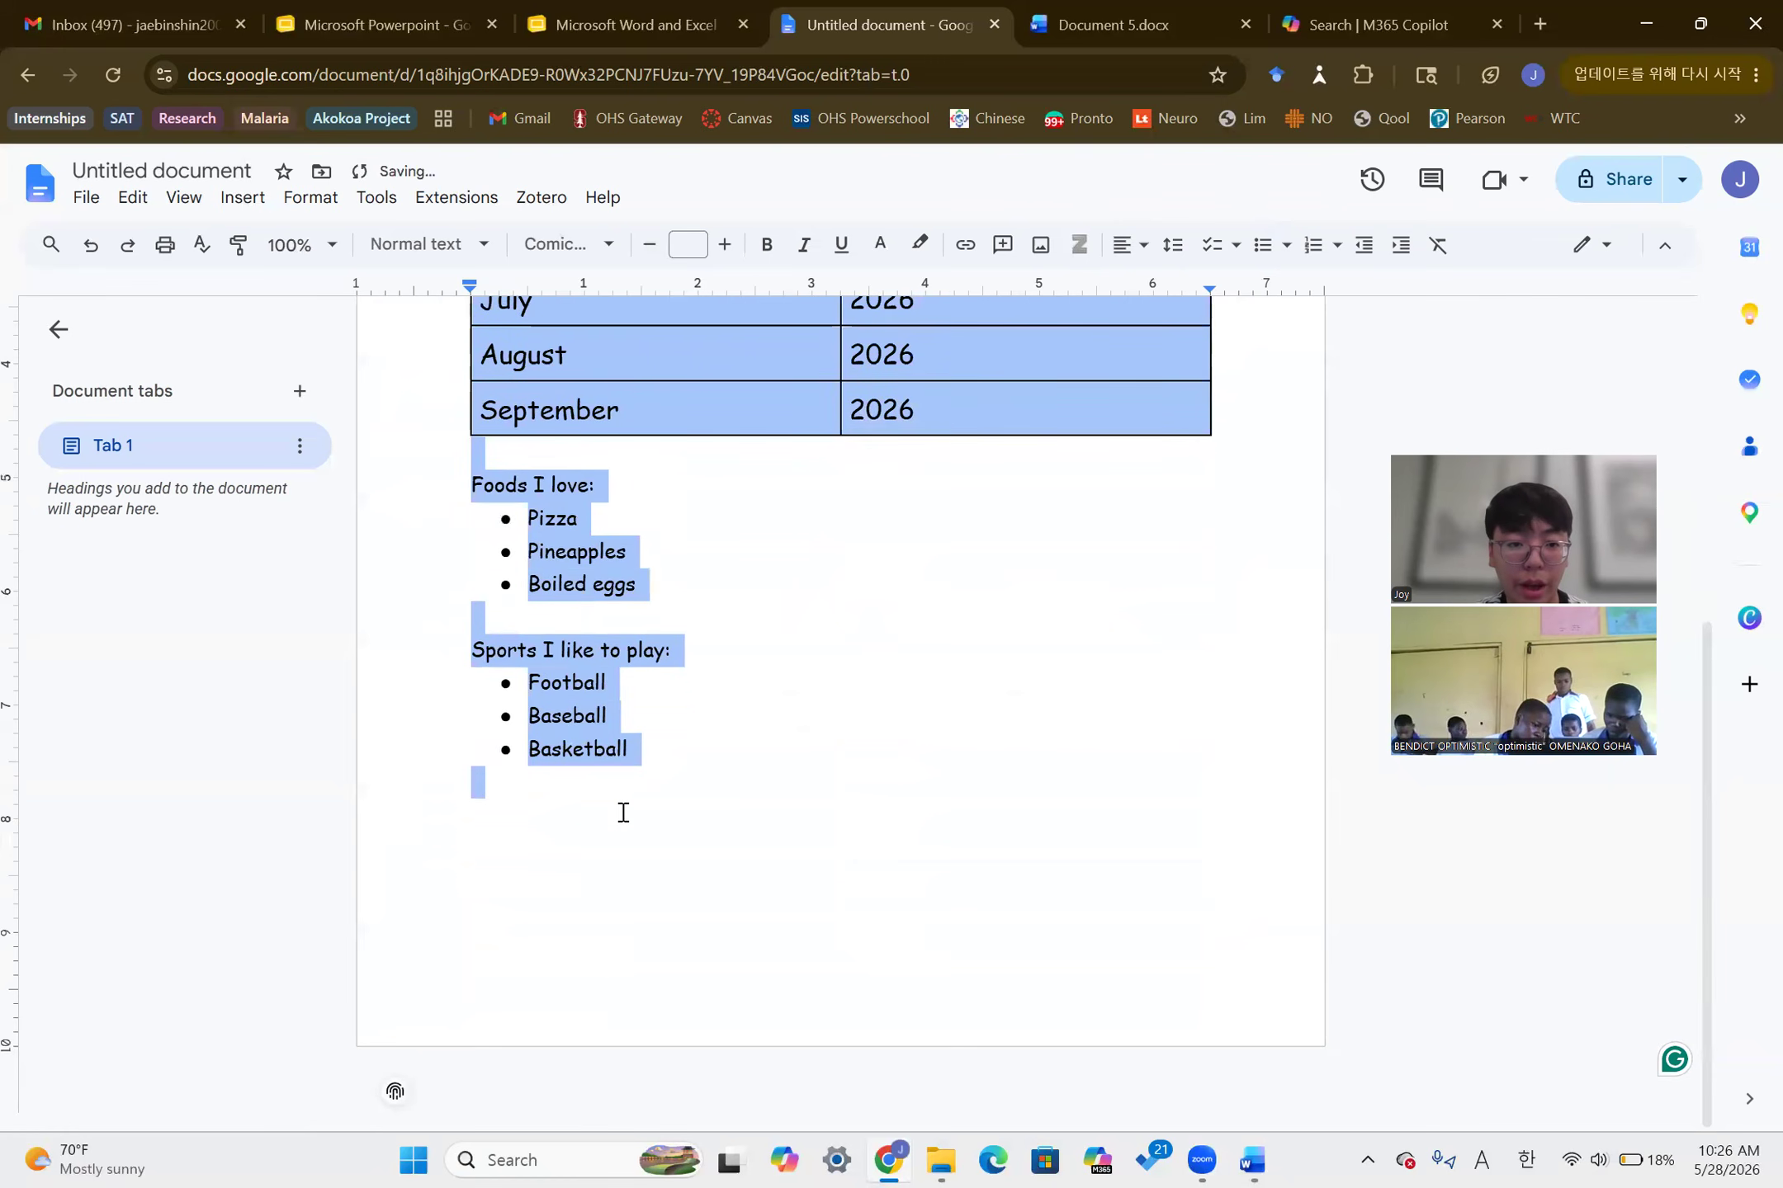
left_click(578, 828)
key("Return")
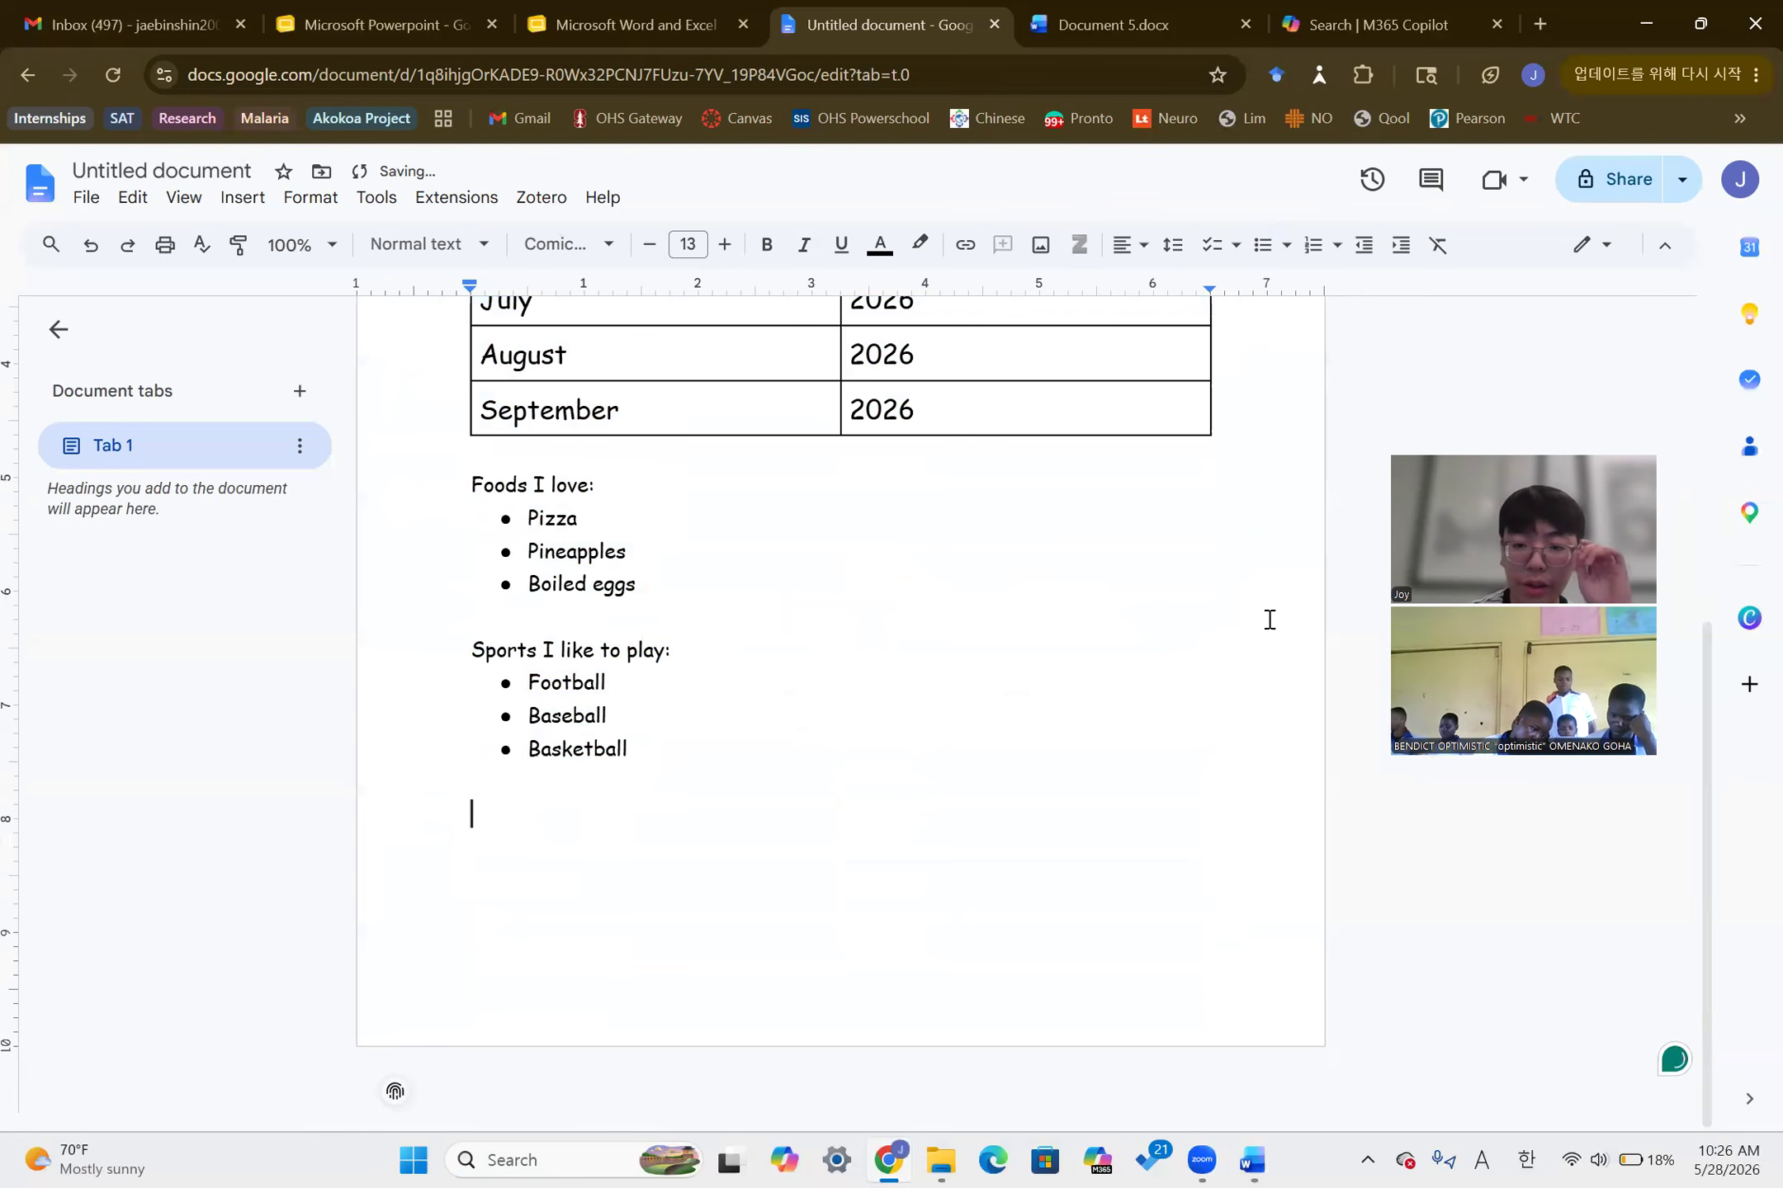
Set the empty line below the sports list to centre alignment
left_click(1131, 247)
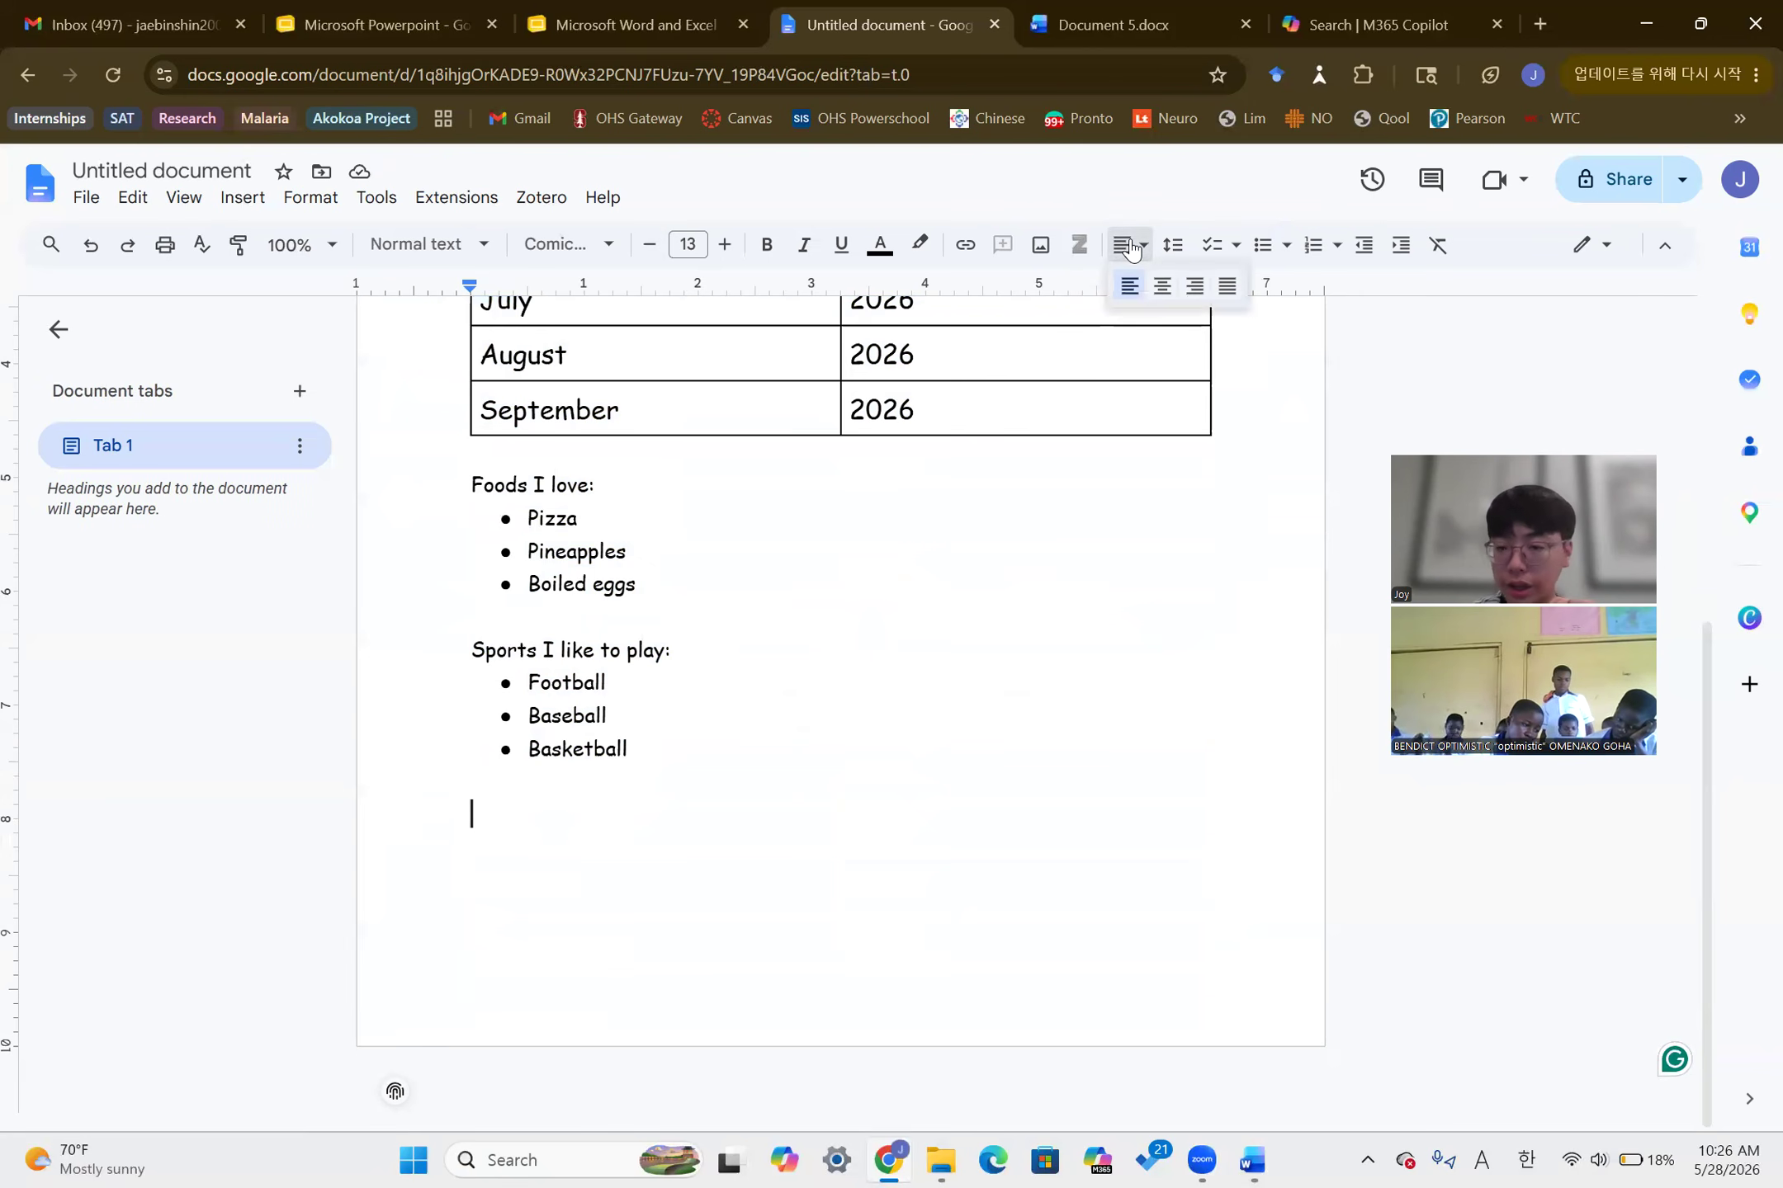
left_click(1138, 206)
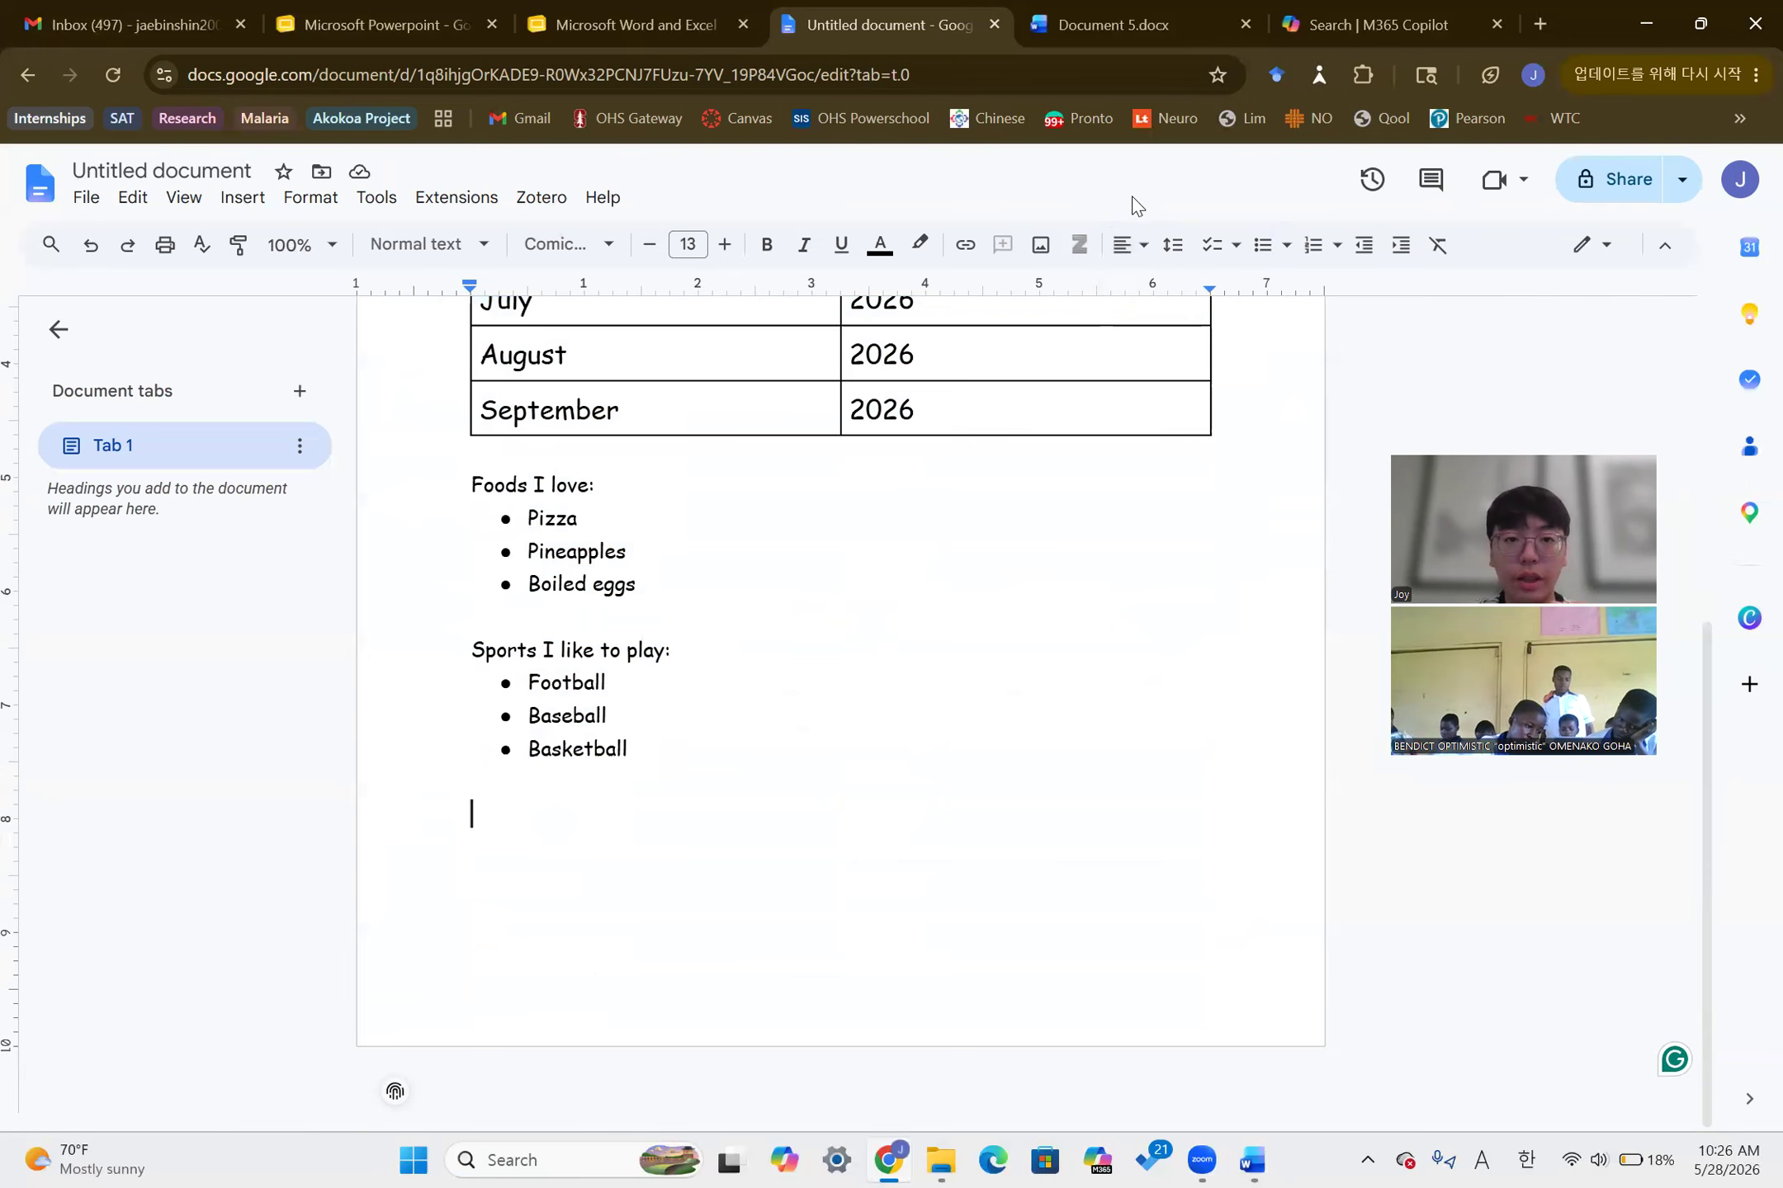
scroll(1138, 207, "up", 5)
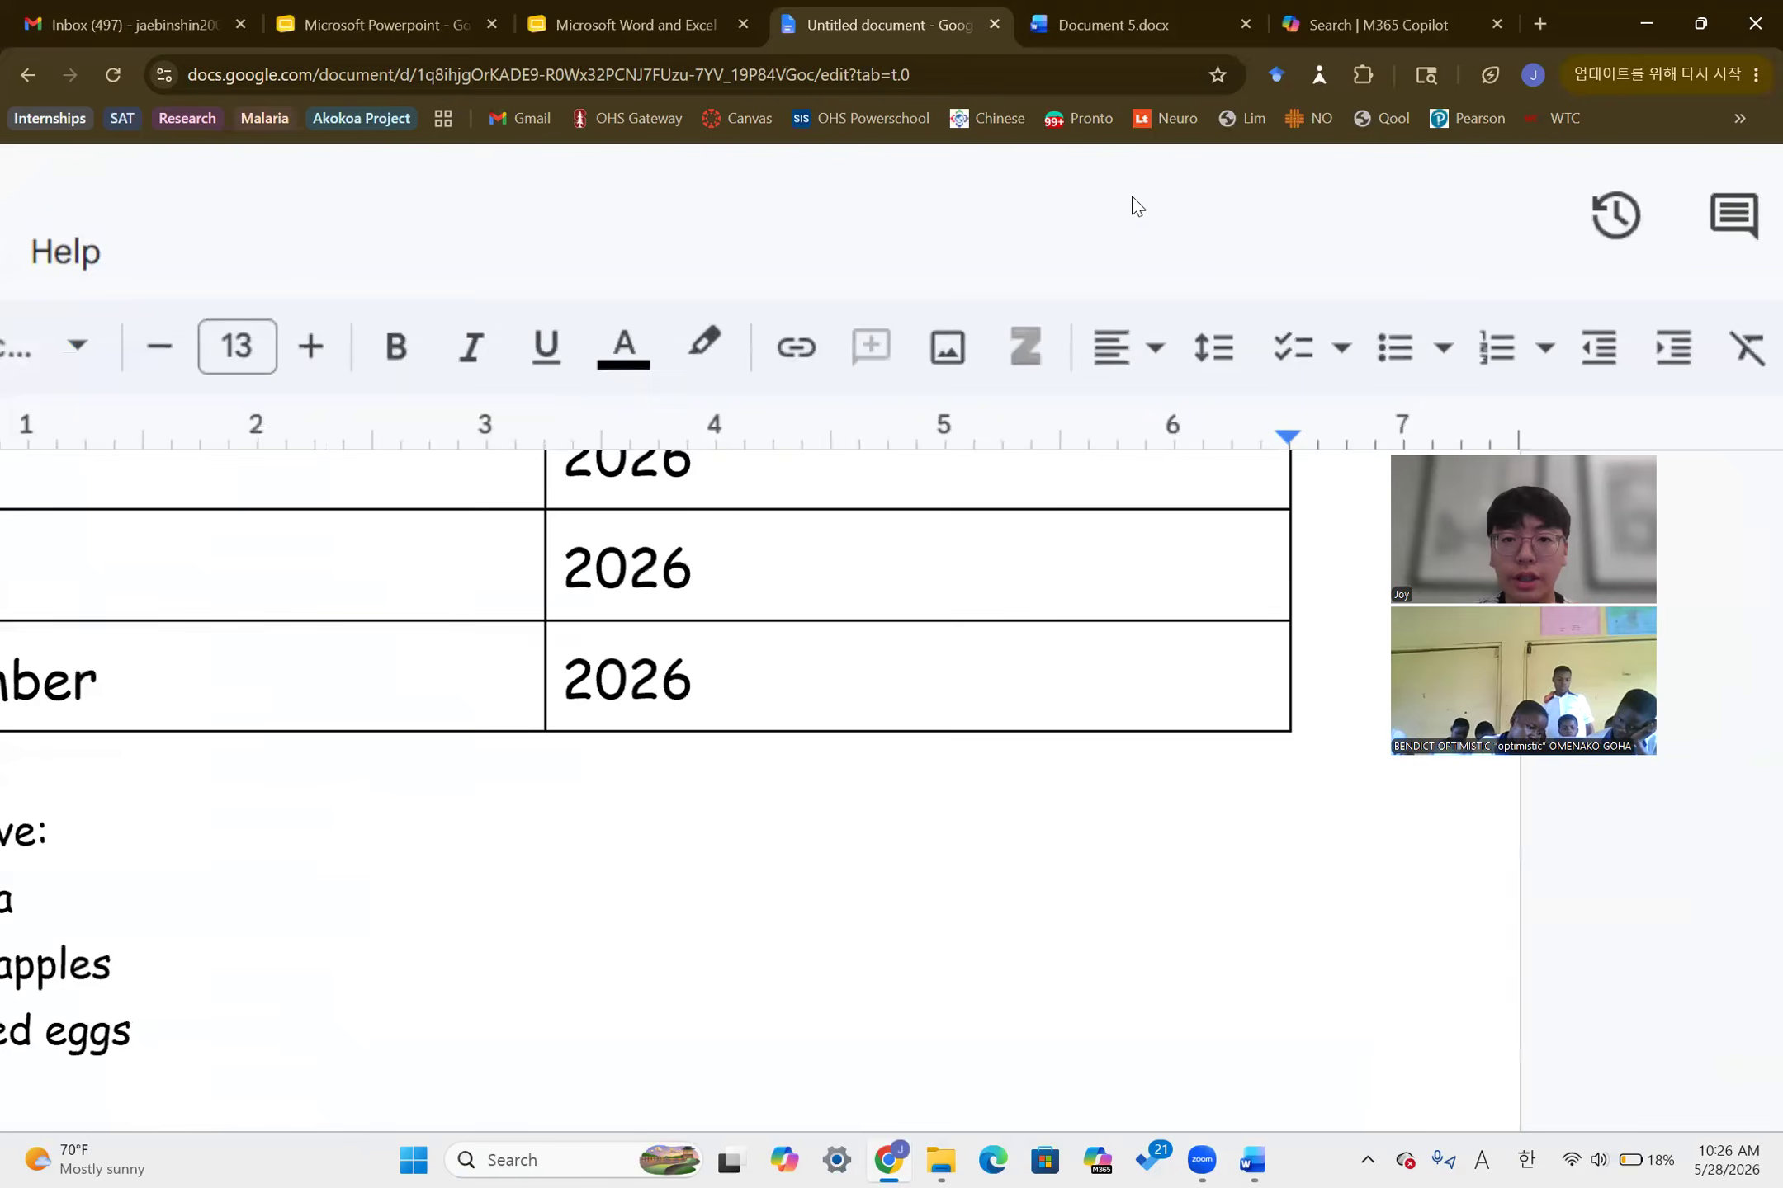
scroll(1138, 206, "up", 1)
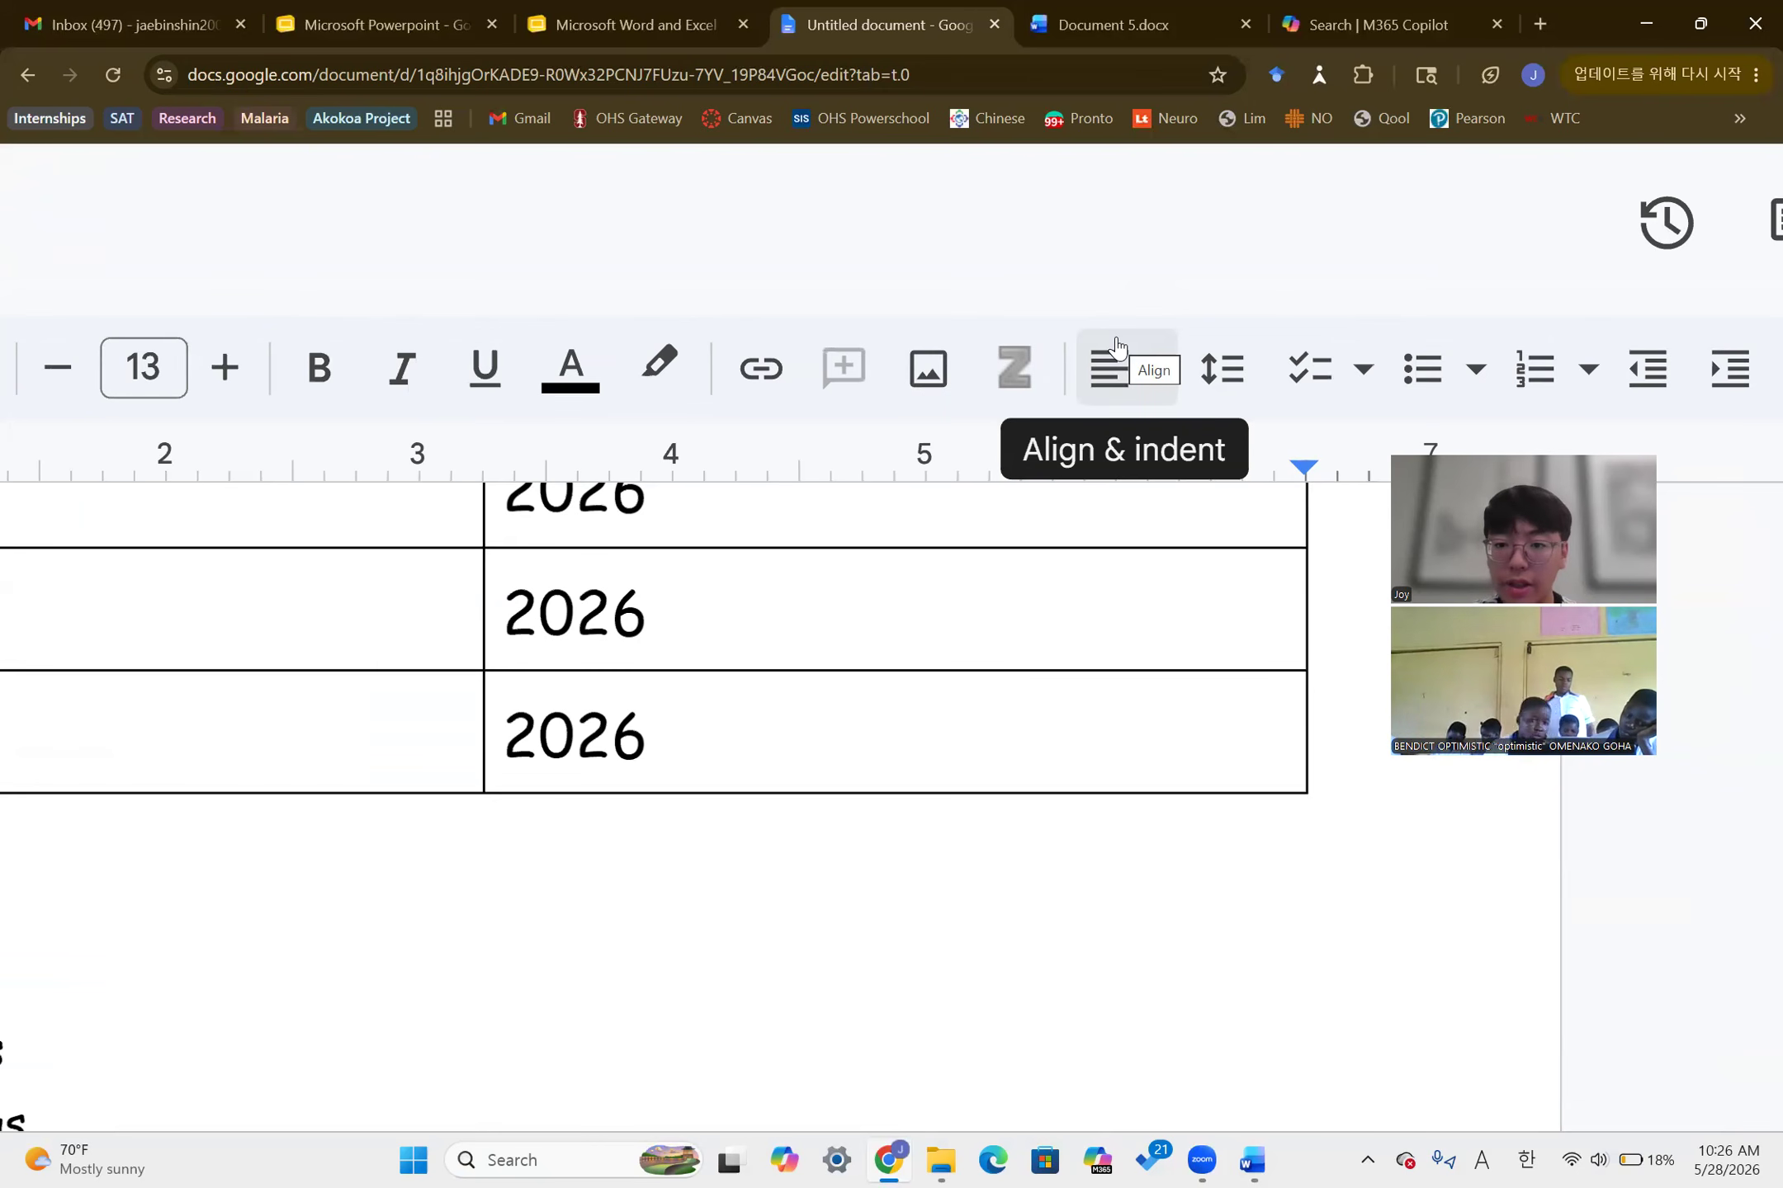
left_click(1118, 400)
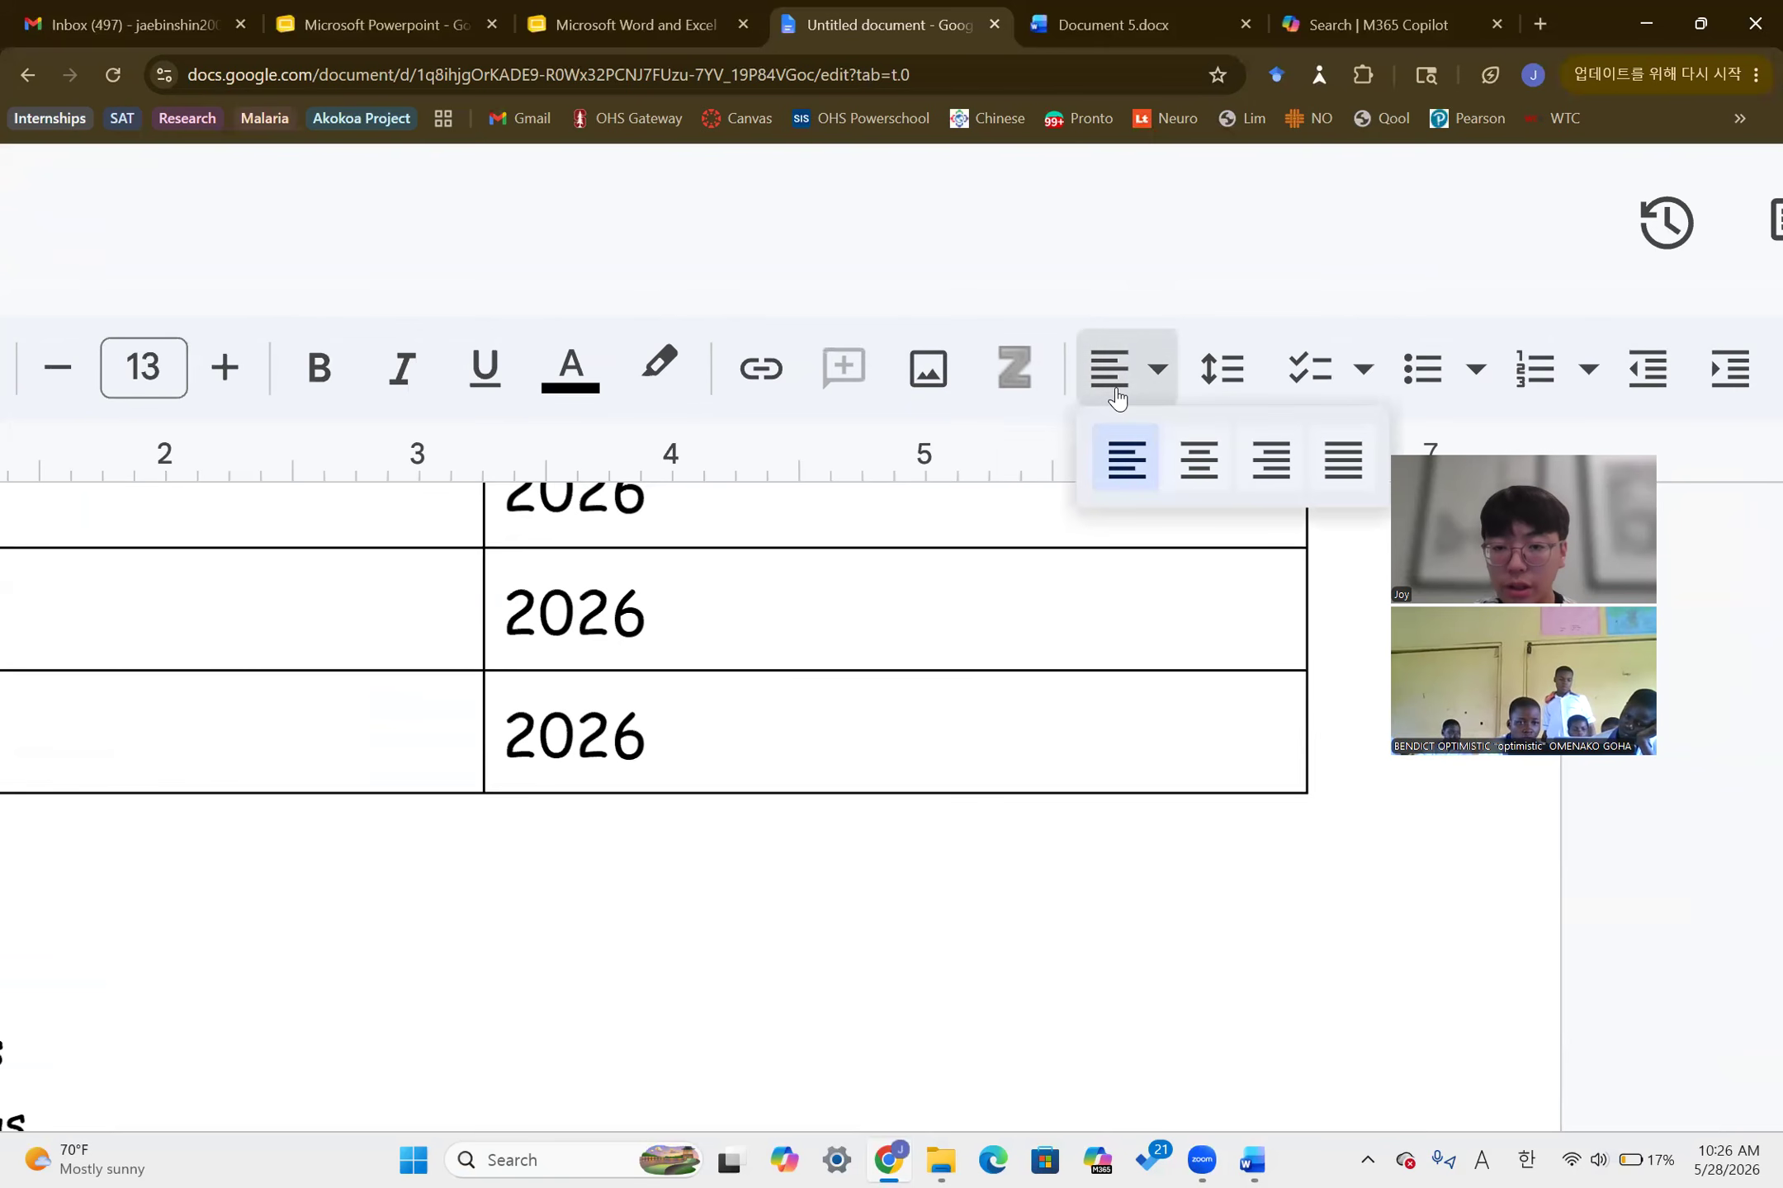
left_click(1207, 479)
scroll(920, 718, "down", 5)
scroll(920, 718, "down", 5)
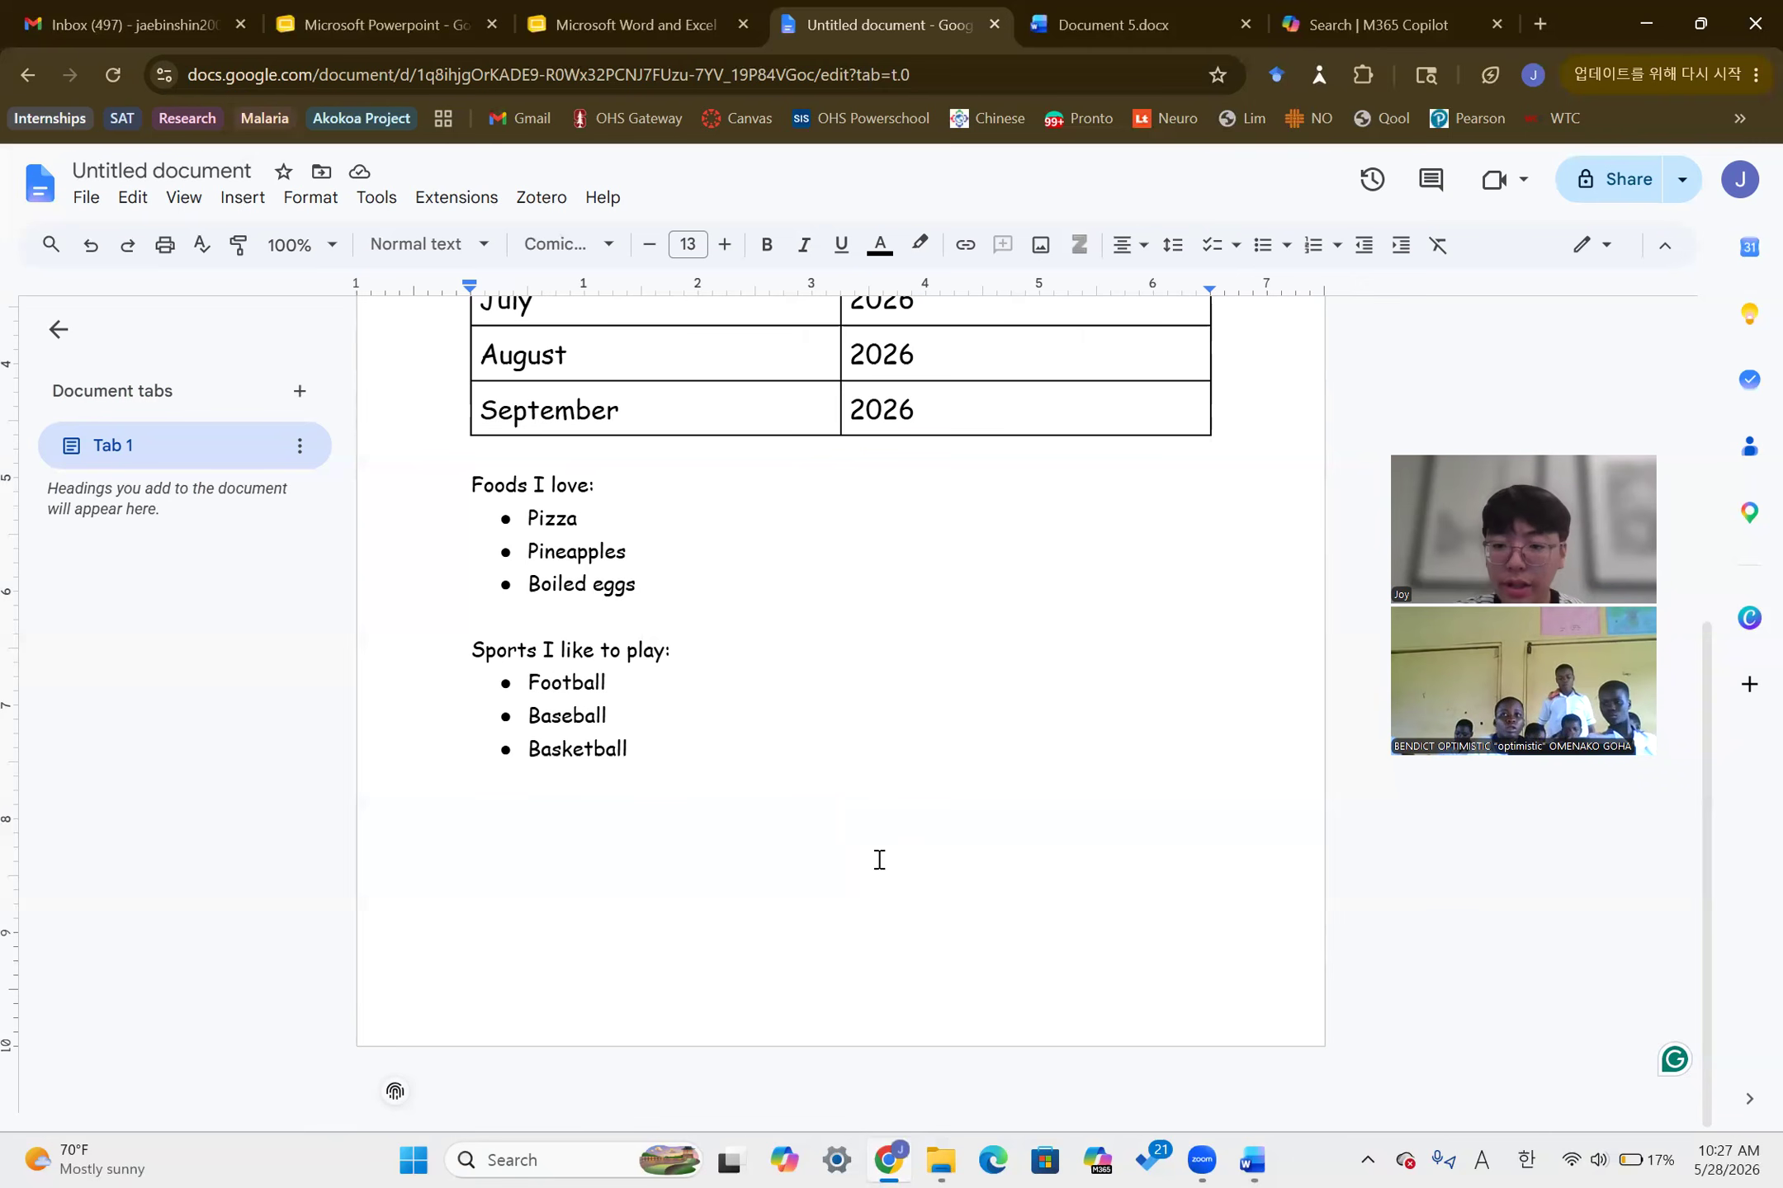
Write "Thank you for watching!" on the centred line below the sports list and start a new line under it
type("T")
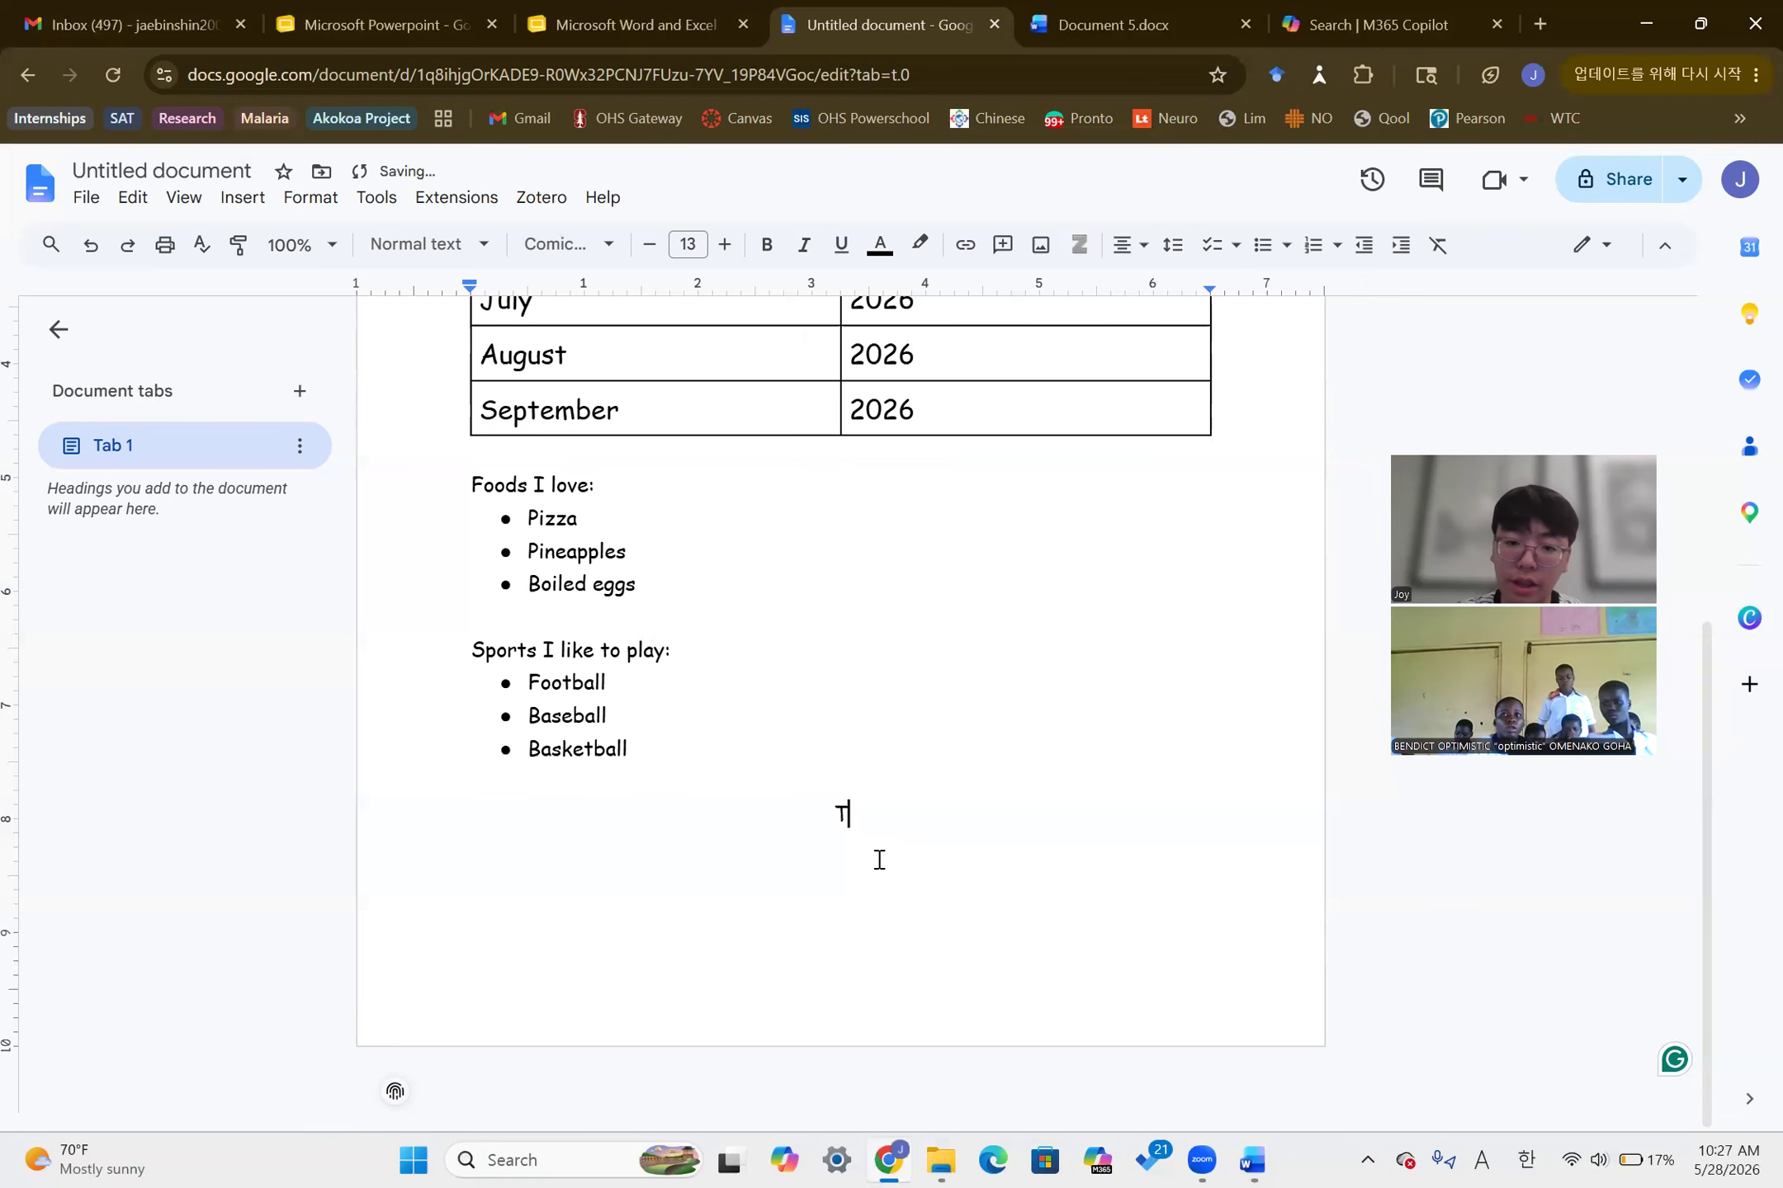
type("hank you for list")
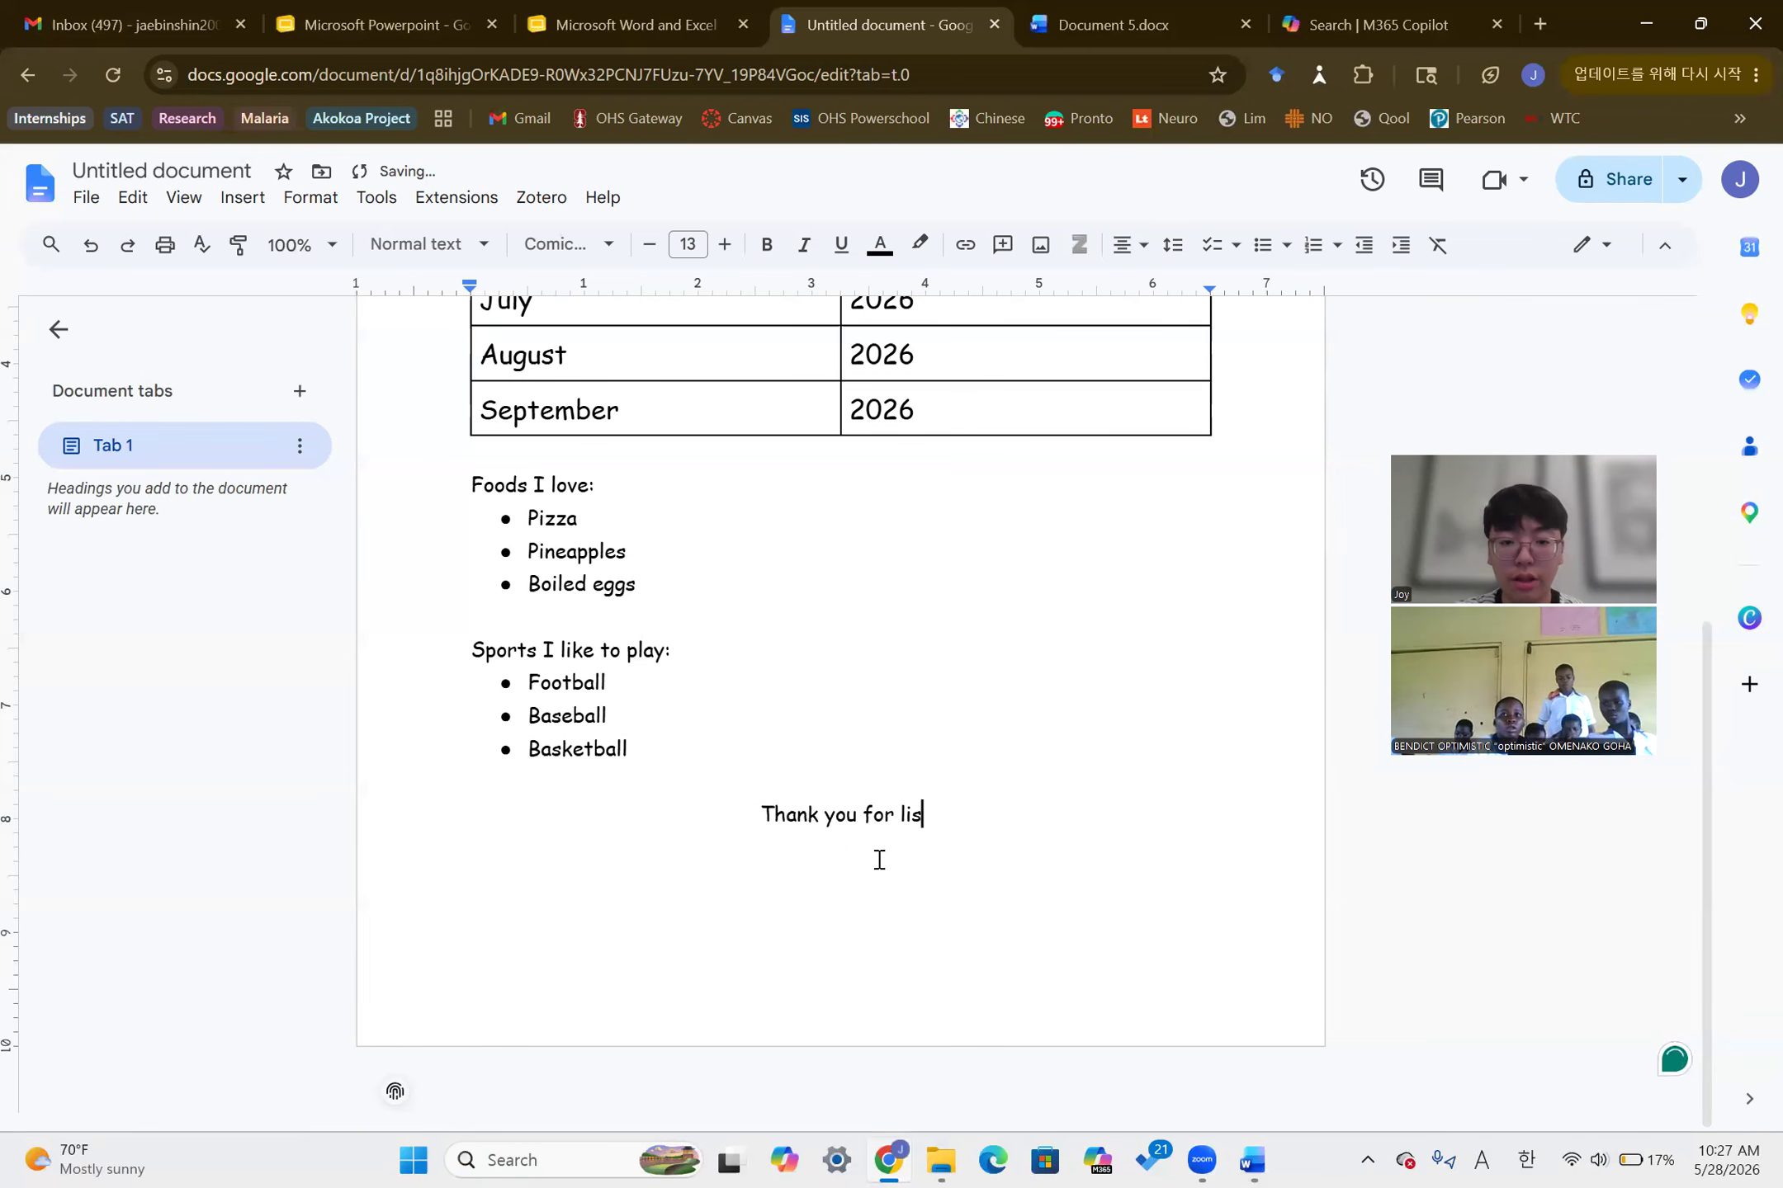
key("BackSpace")
key("BackSpace")
key("BackSpace")
key("BackSpace")
type("watching")
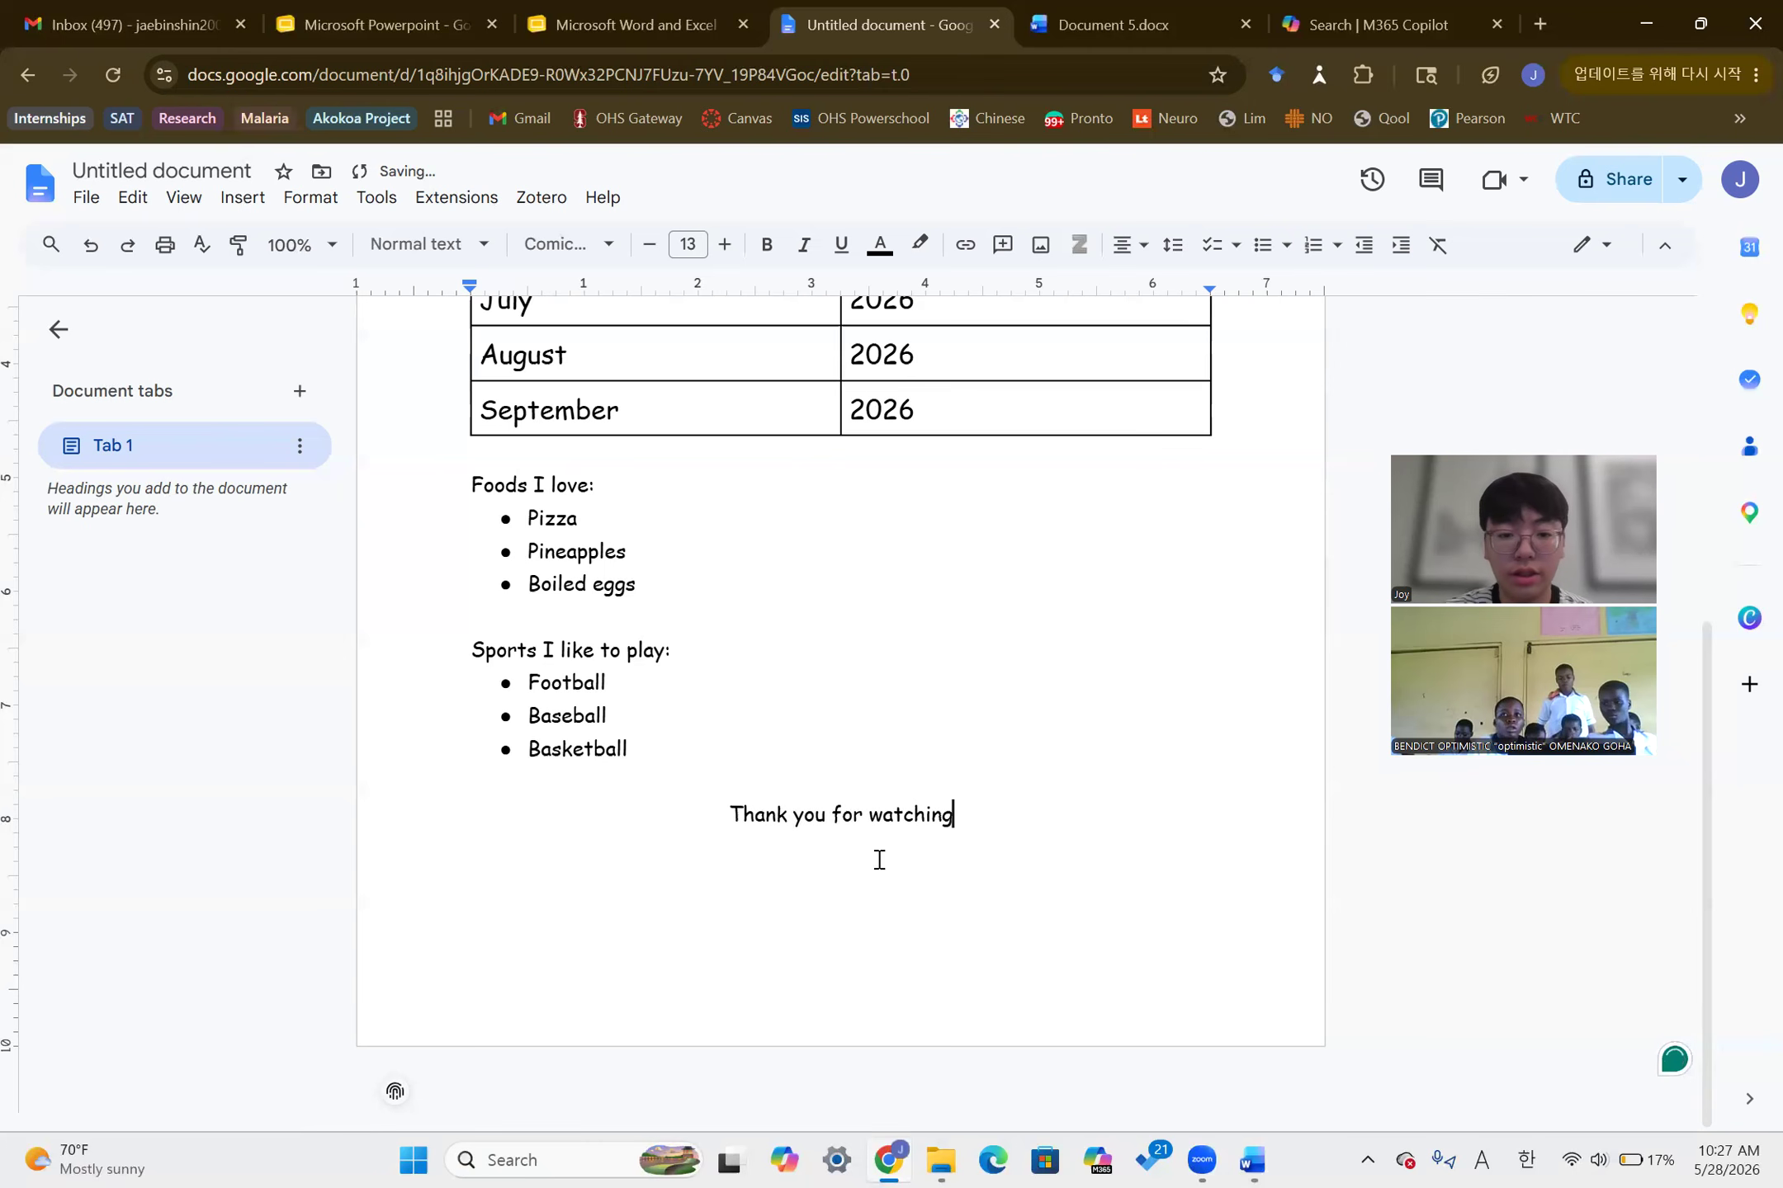
type("!")
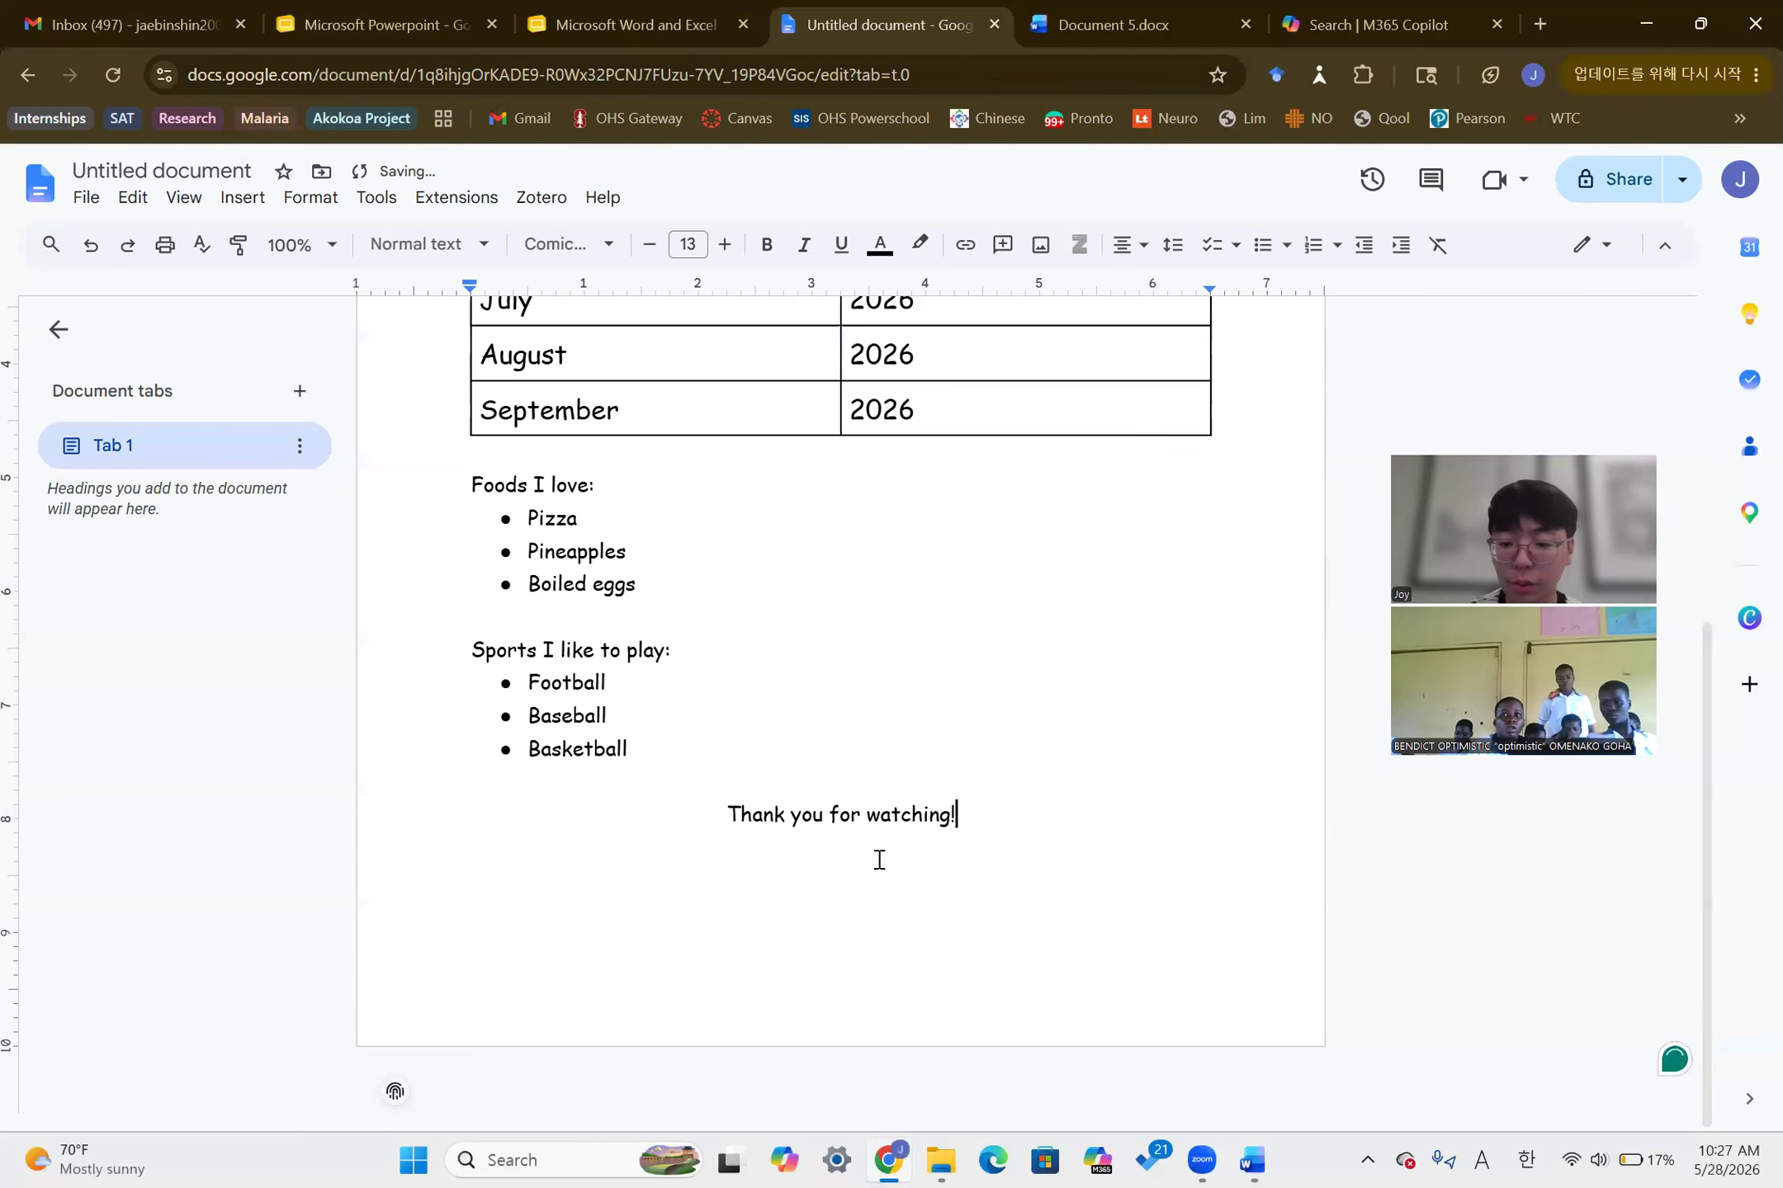
key("Return")
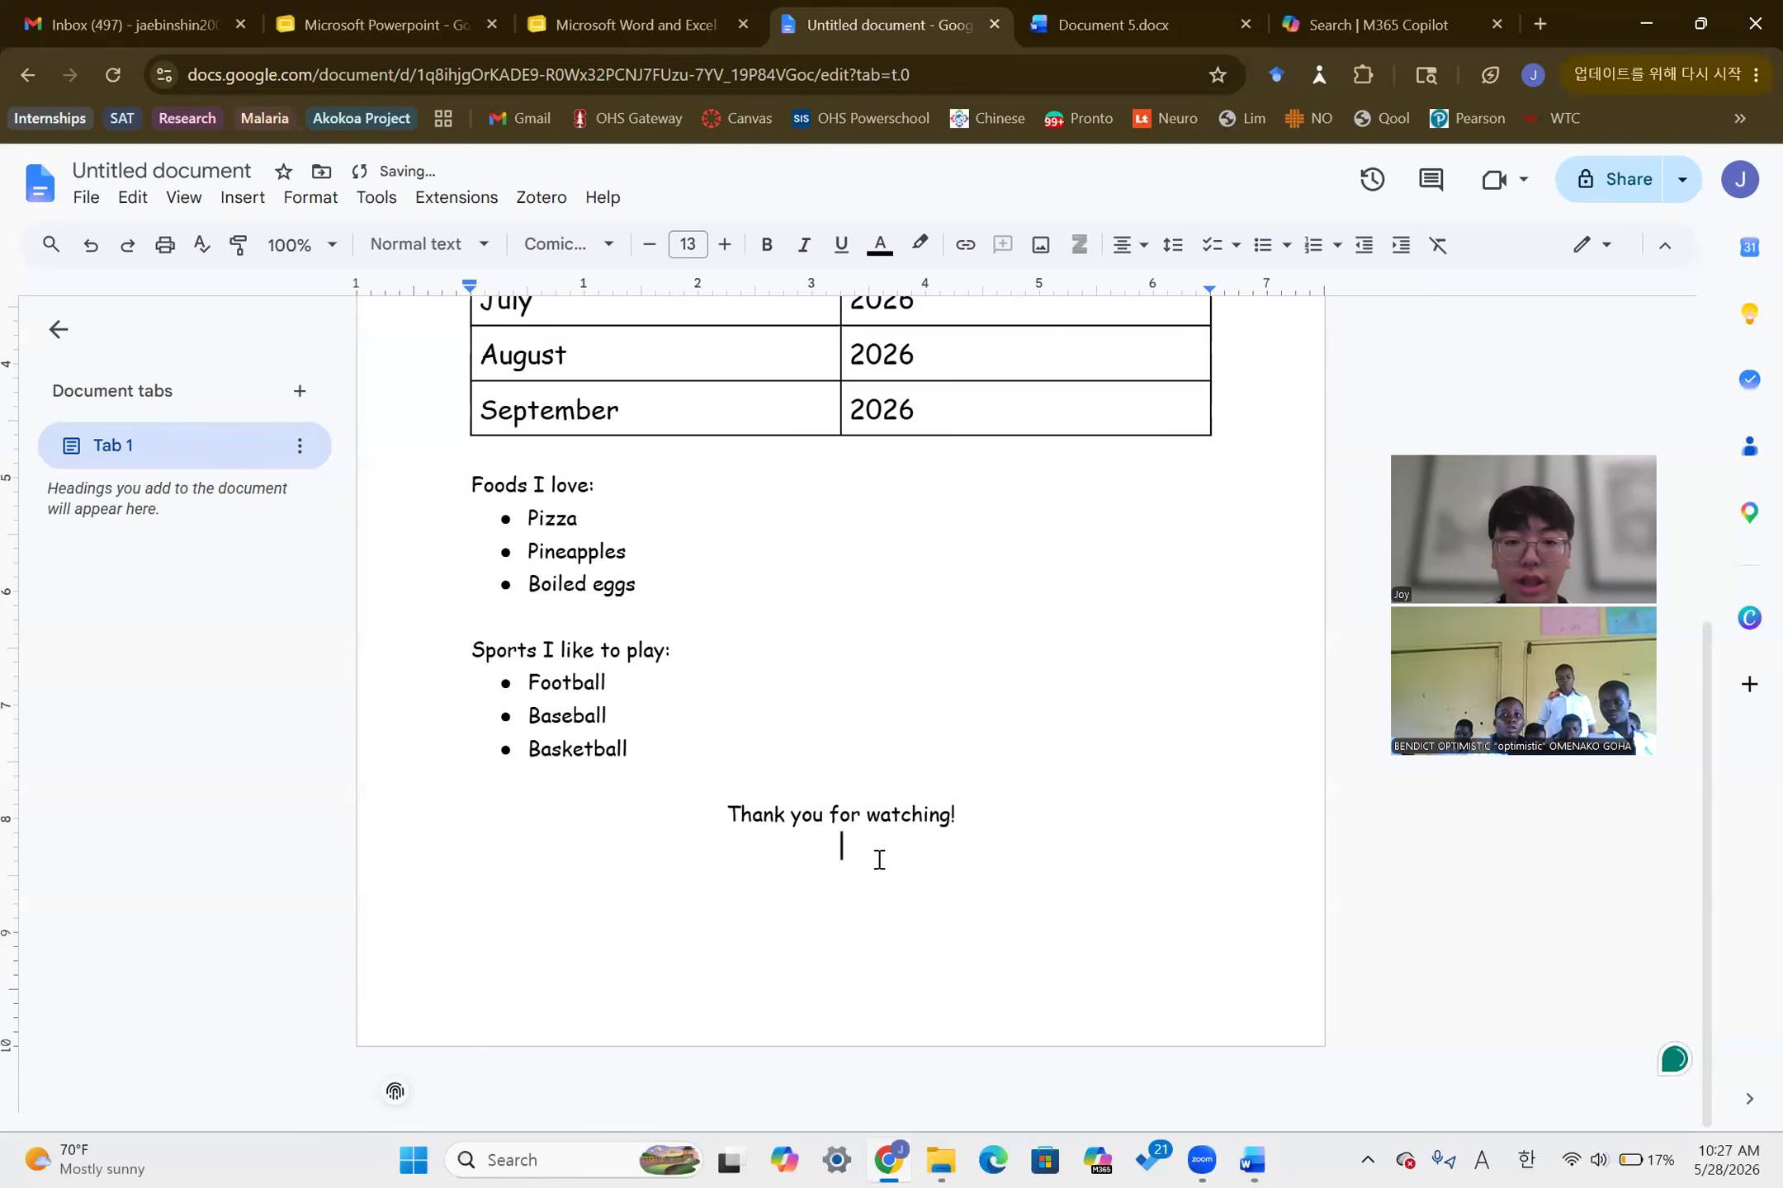
Open the text alignment options for the empty line below "Thank you for watching!"
left_click(1124, 256)
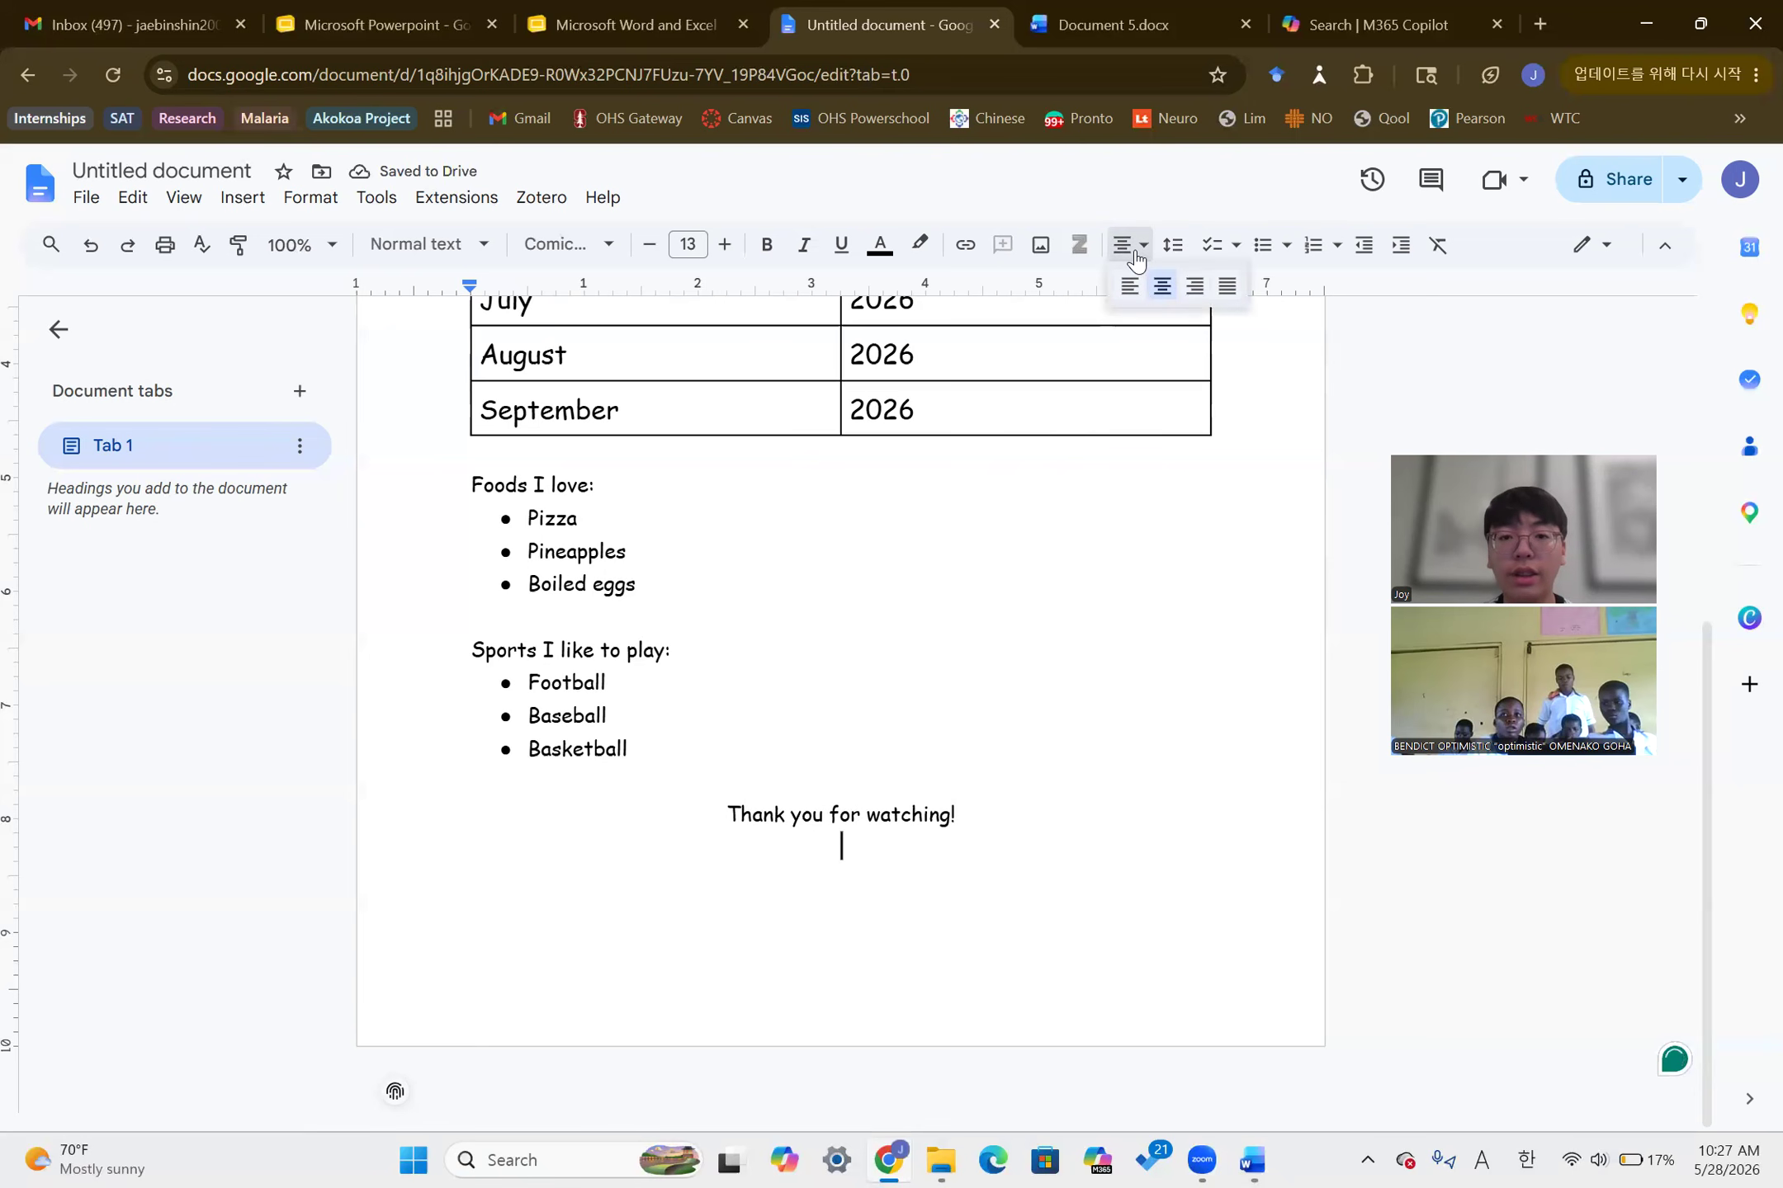
scroll(1136, 262, "up", 5)
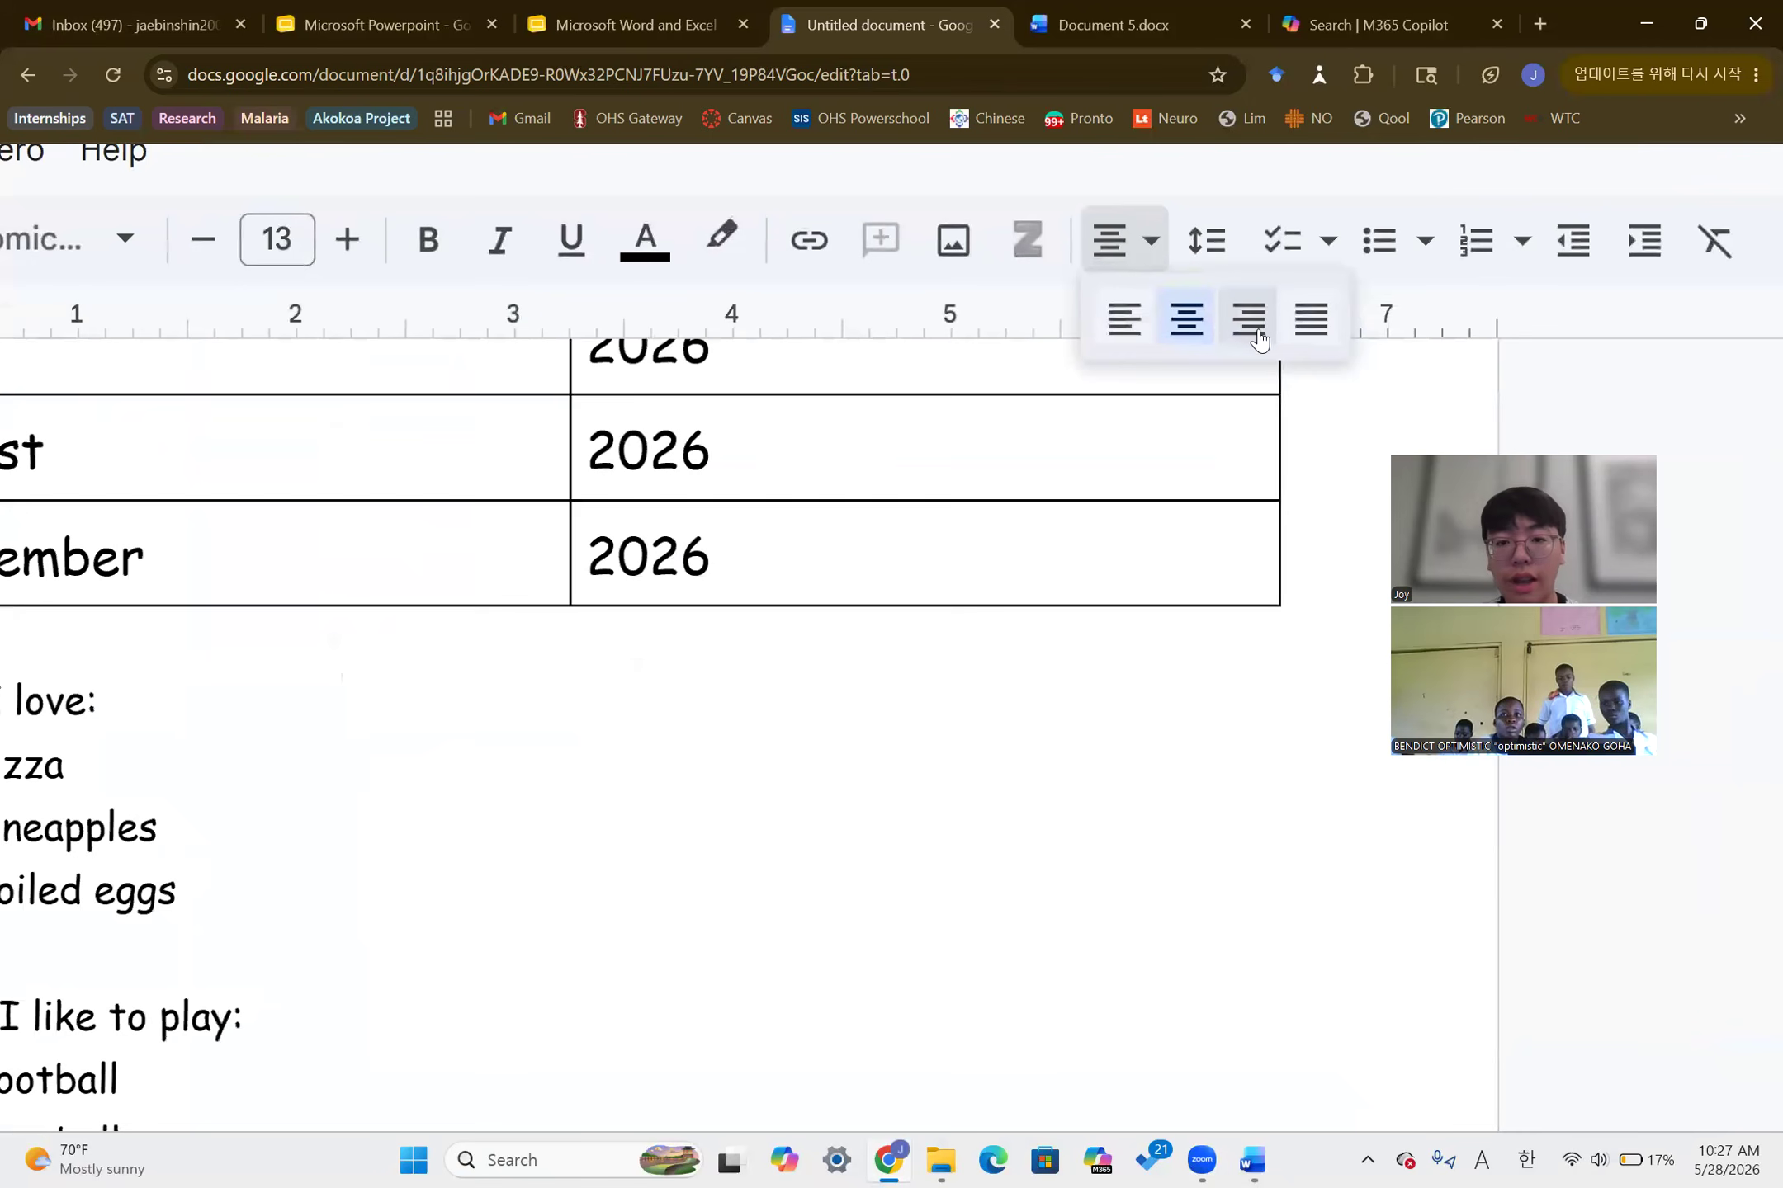